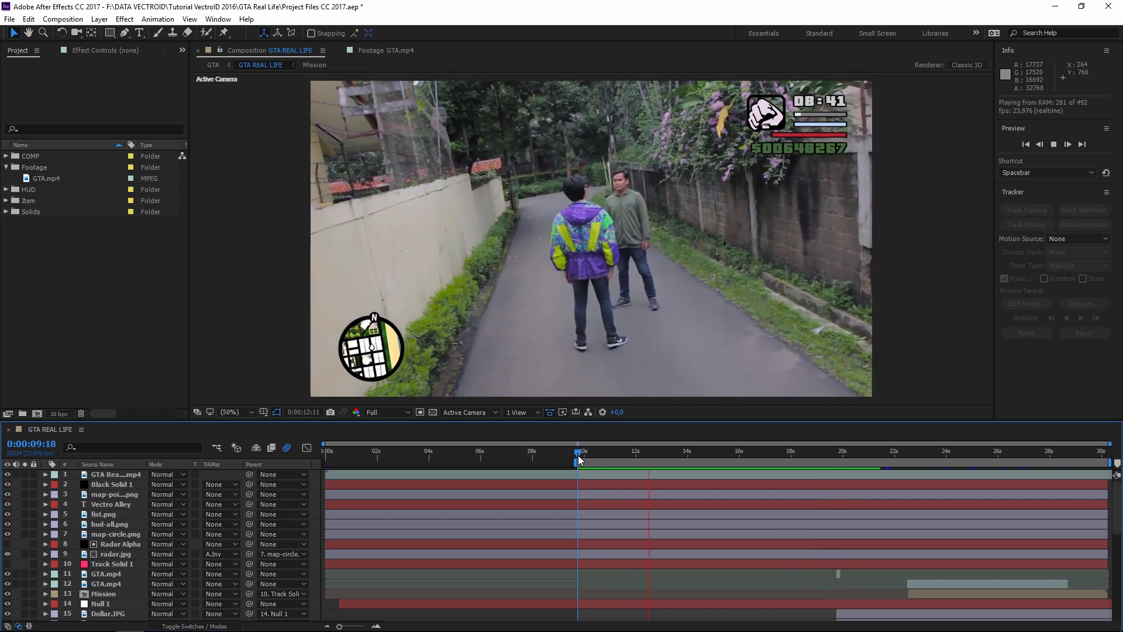
- Stop the preview at 0:00:14:00 and download the Animated Traveling Map project file in the browser
key(space)
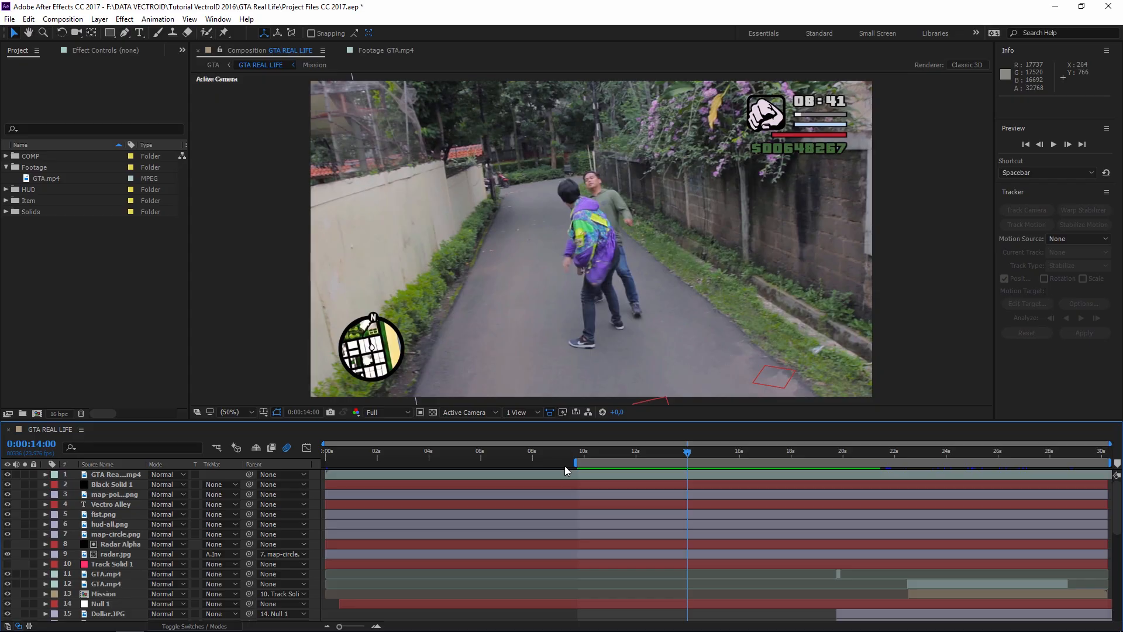
key(alt+Tab)
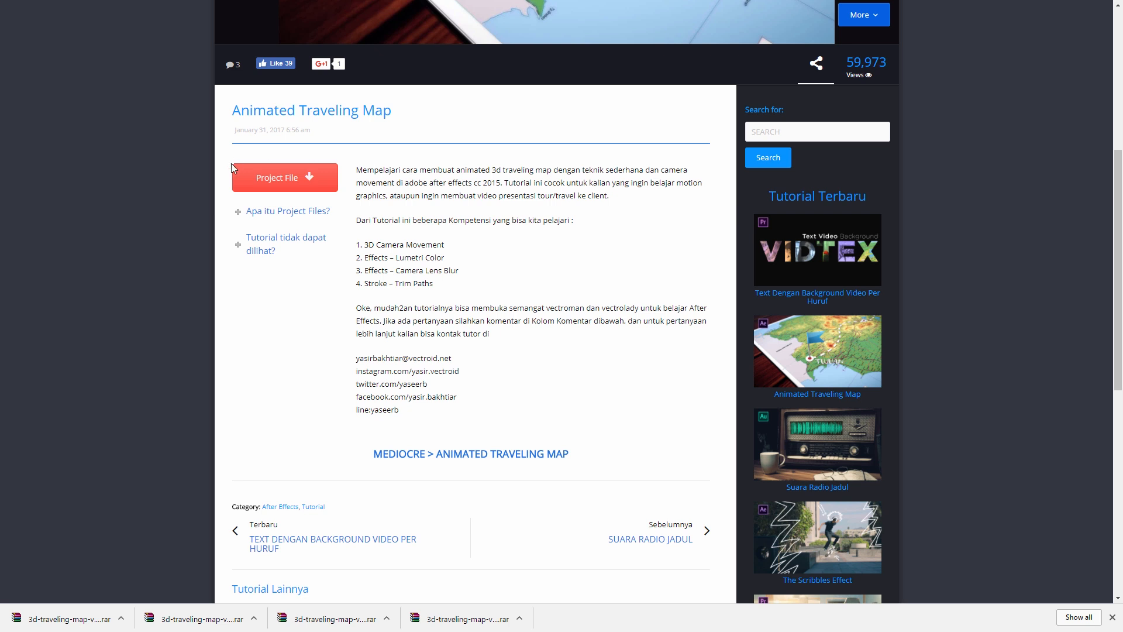
click(330, 186)
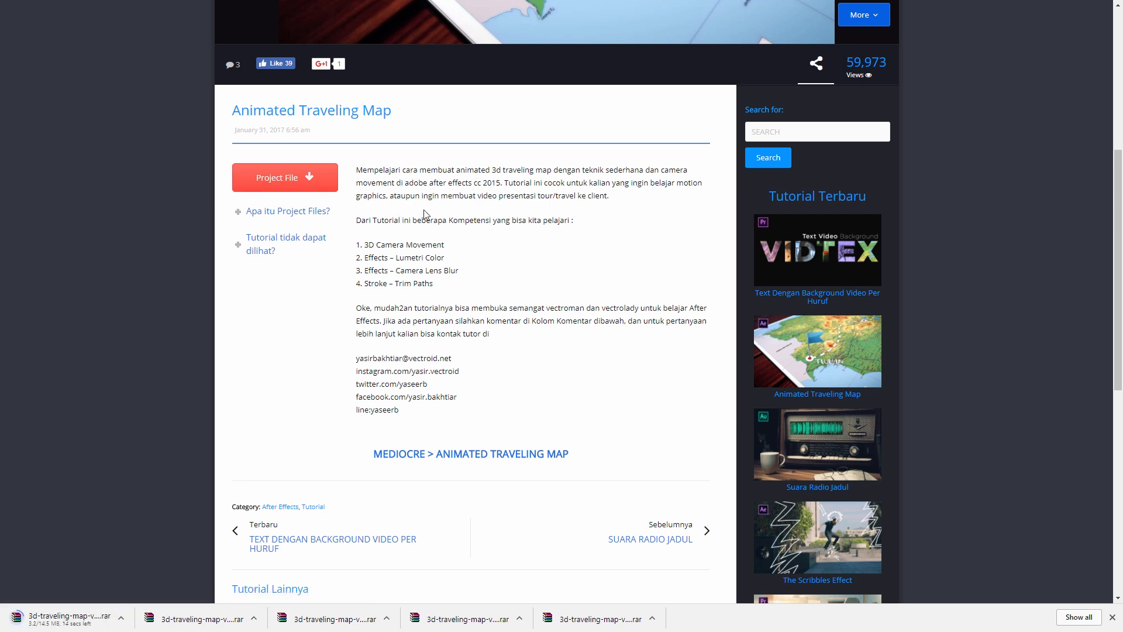
key(alt+Tab)
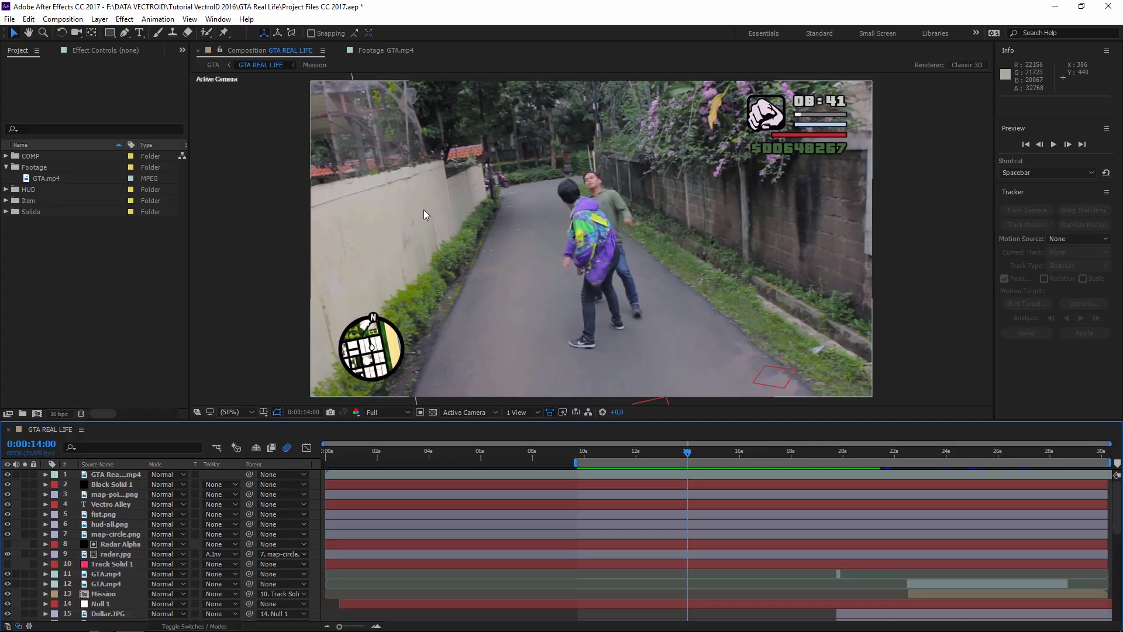
- Open GTA.mp4 from the Footage folder in its Footage viewer and scrub to about 22 seconds
click(423, 209)
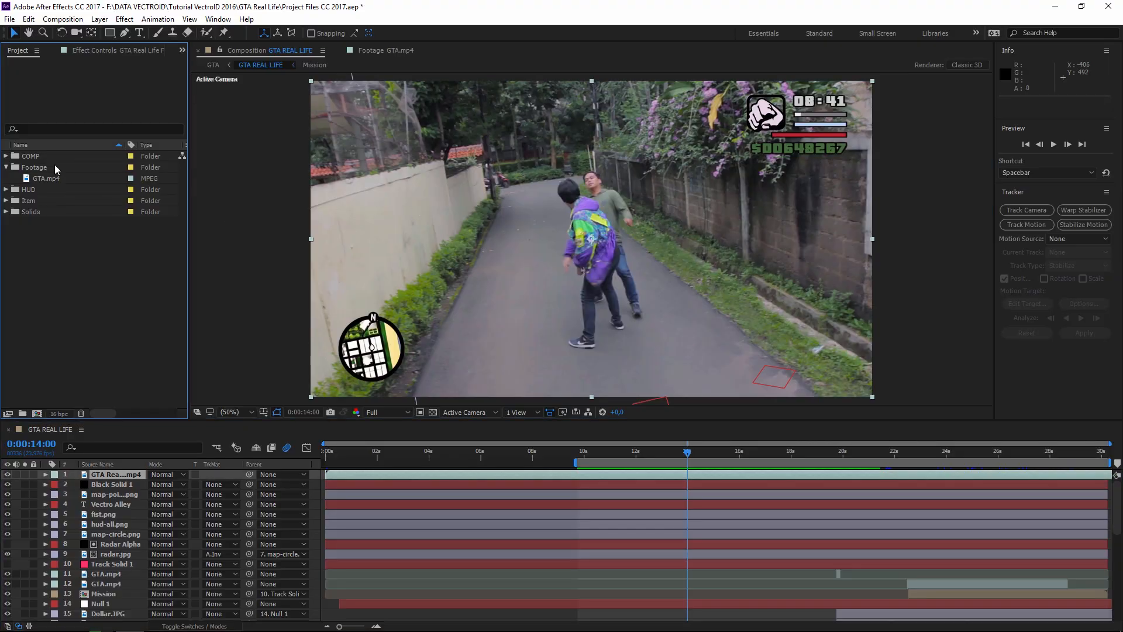
click(17, 168)
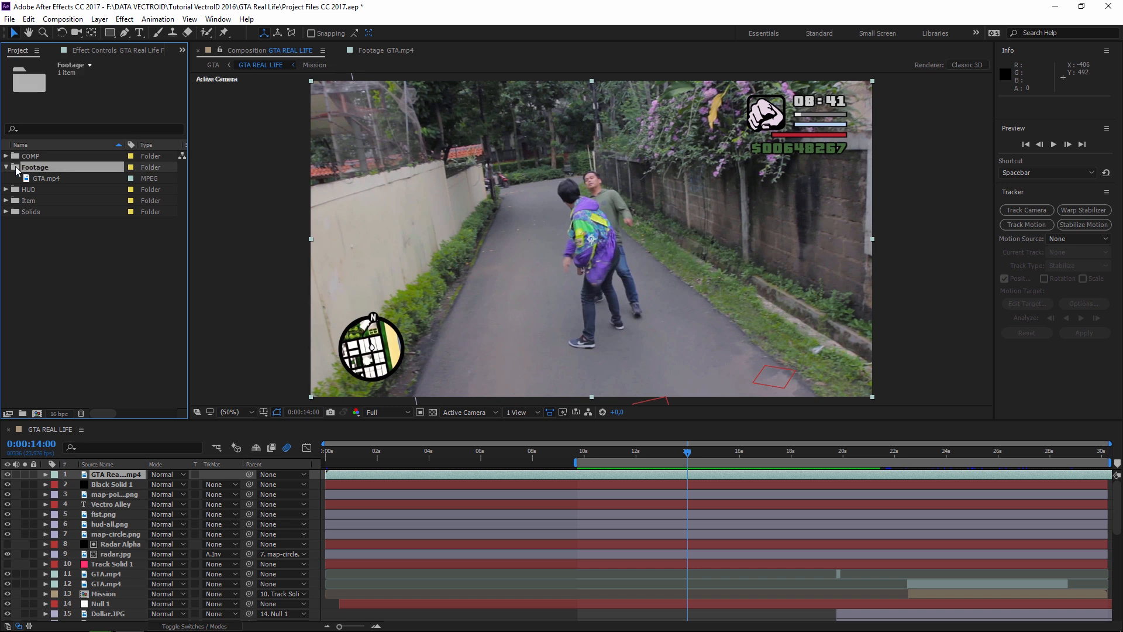
click(27, 179)
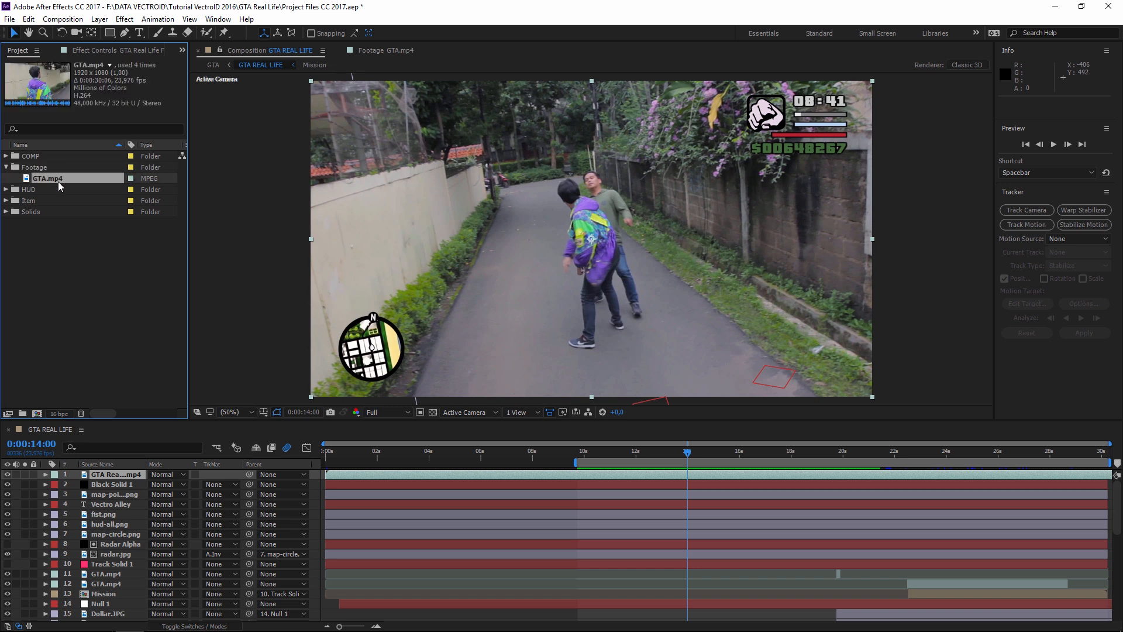
double_click(27, 178)
drag(606, 390, 382, 385)
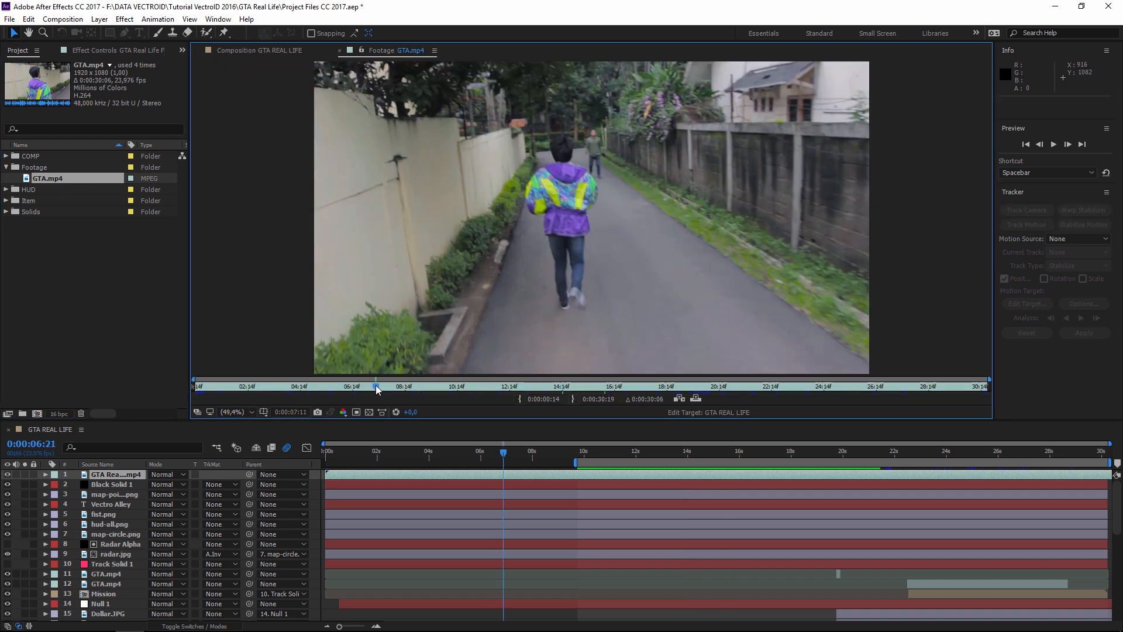
click(778, 386)
click(86, 233)
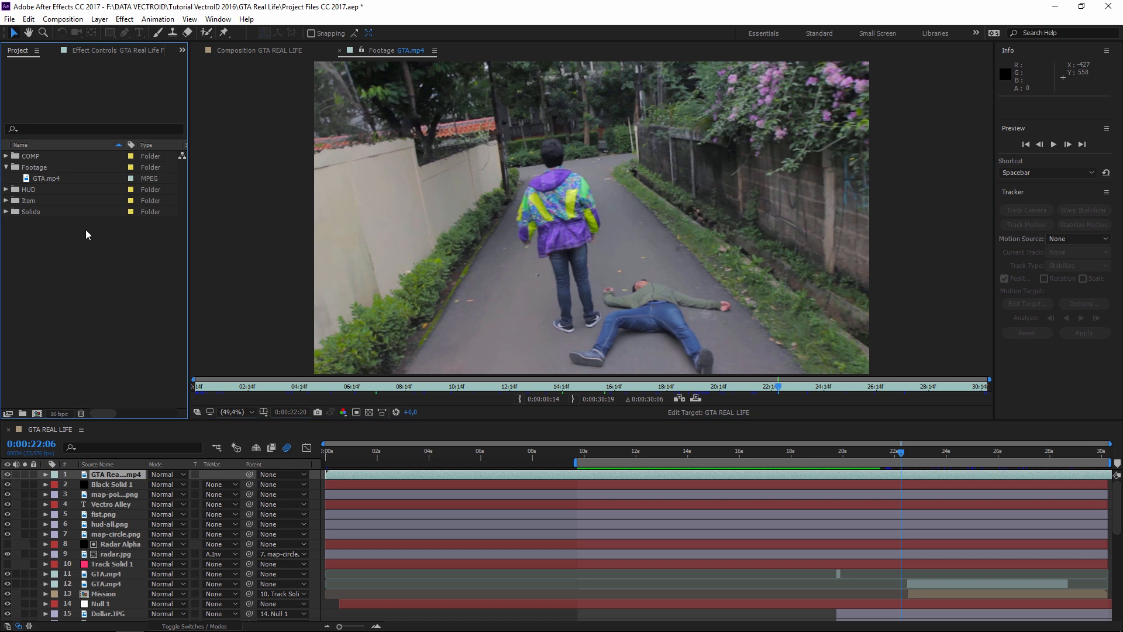
click(48, 179)
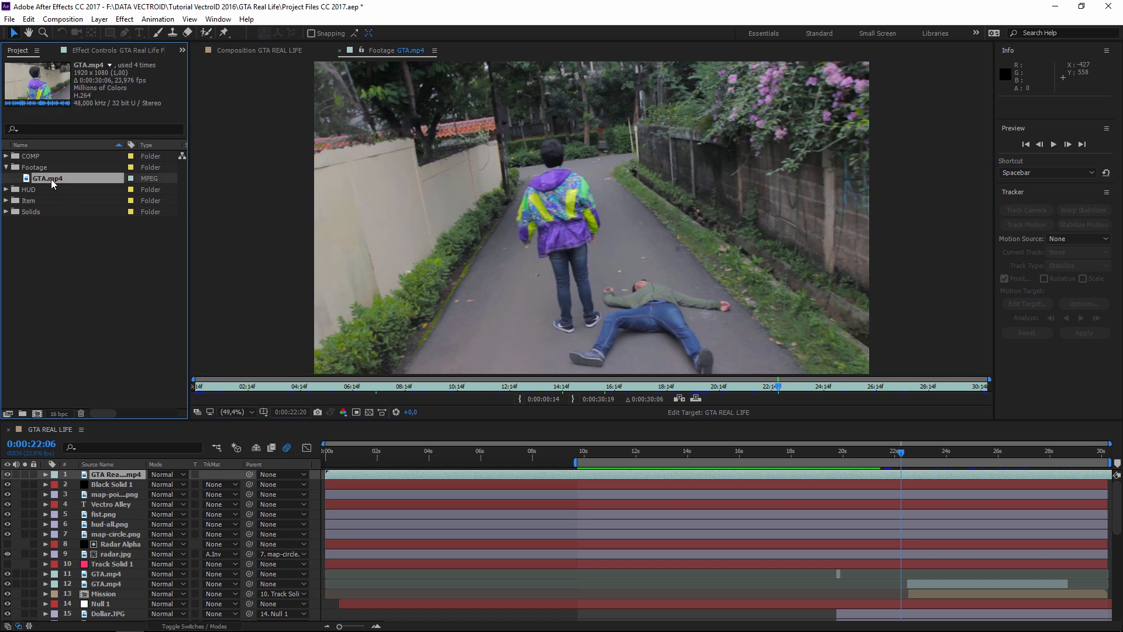
- Create a new composition from the GTA.mp4 footage
right_click(49, 179)
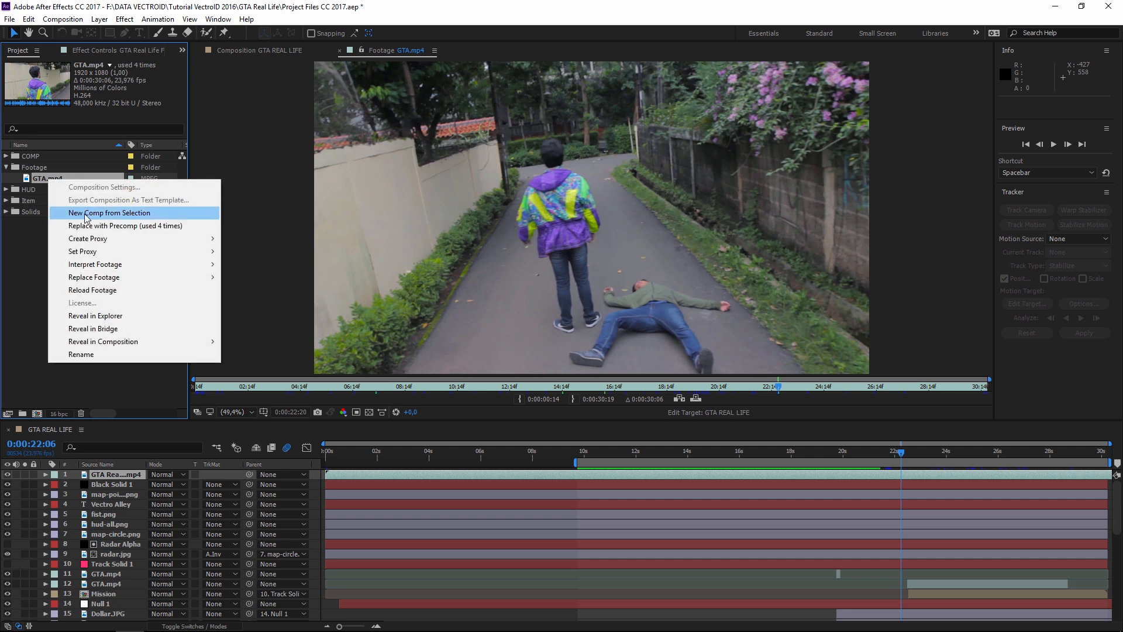
click(103, 213)
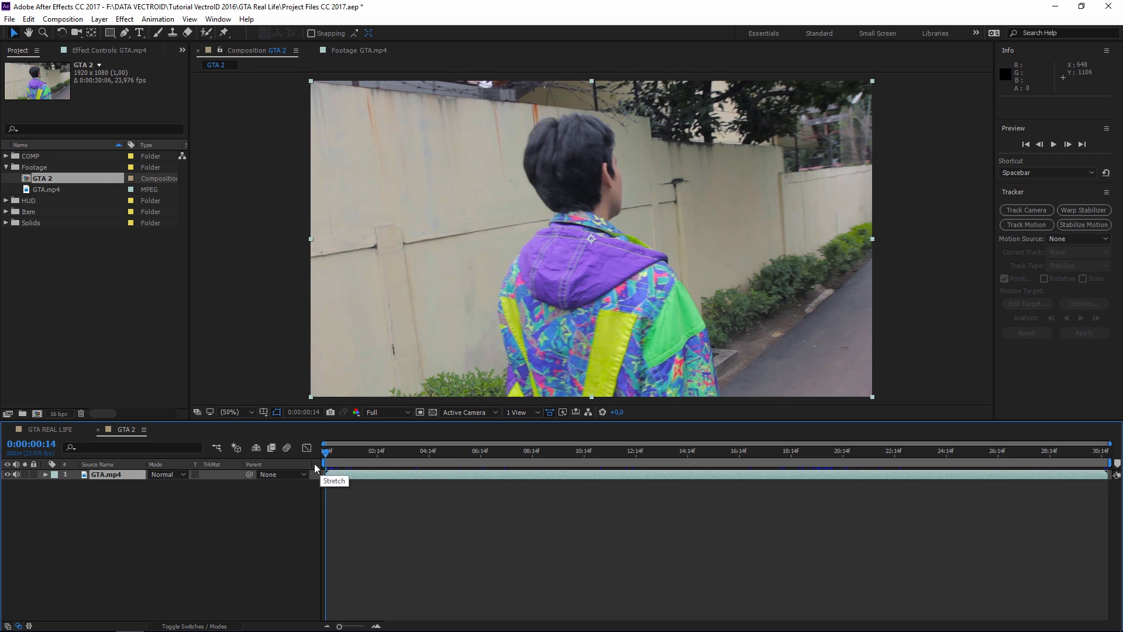
key(ctrl+z)
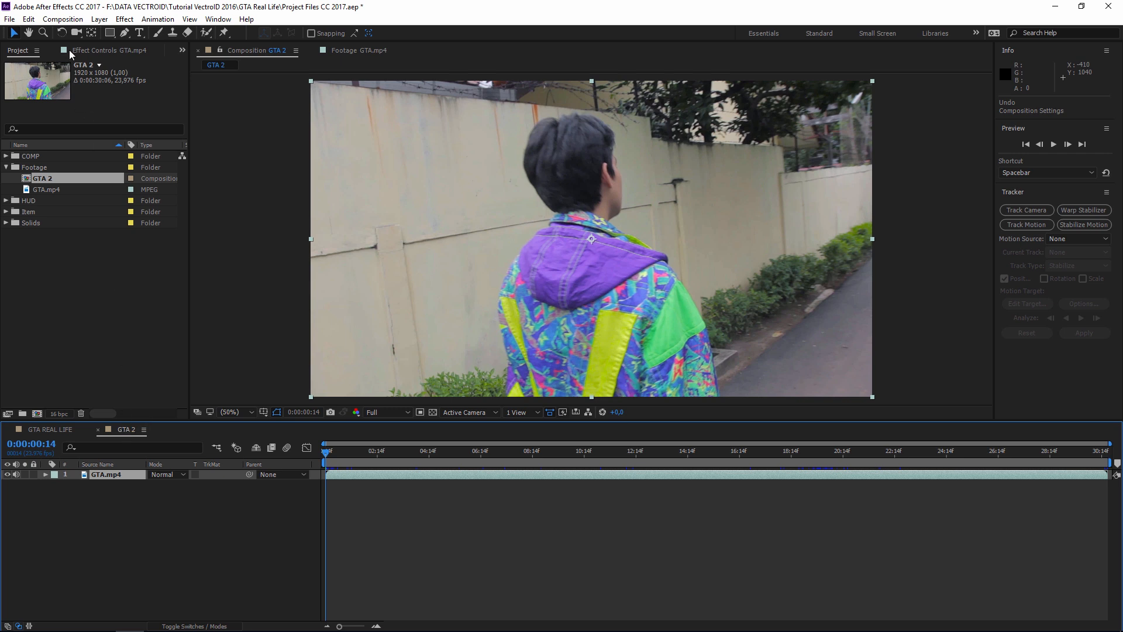
- Rename the new composition to GTA EDIT in Composition Settings
click(63, 19)
click(87, 55)
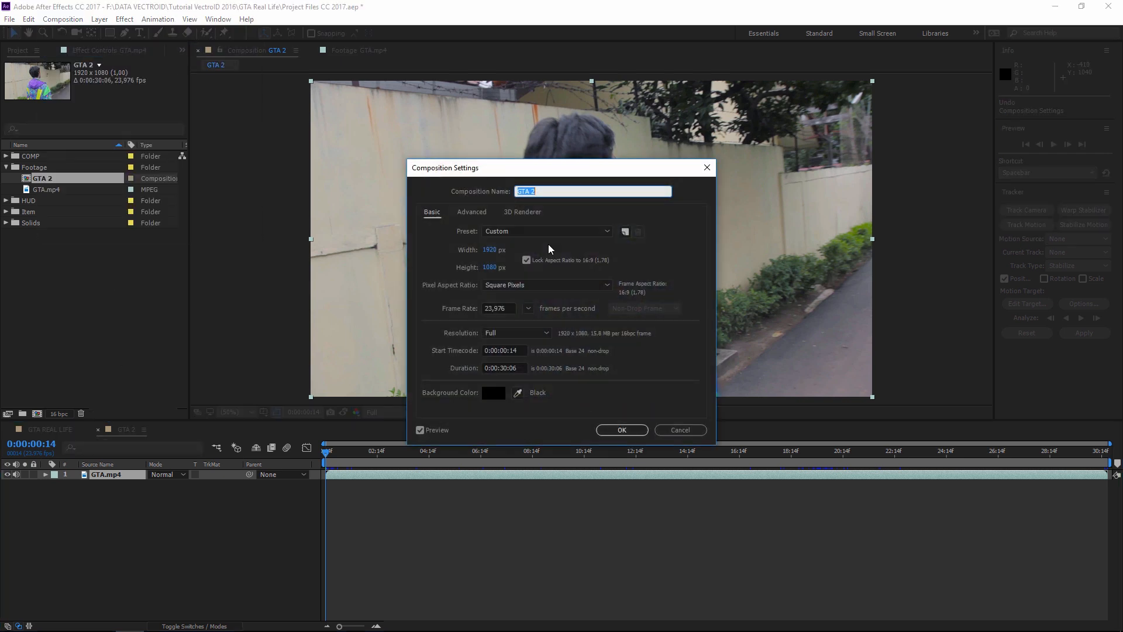
text(GTA EDIT)
key(Return)
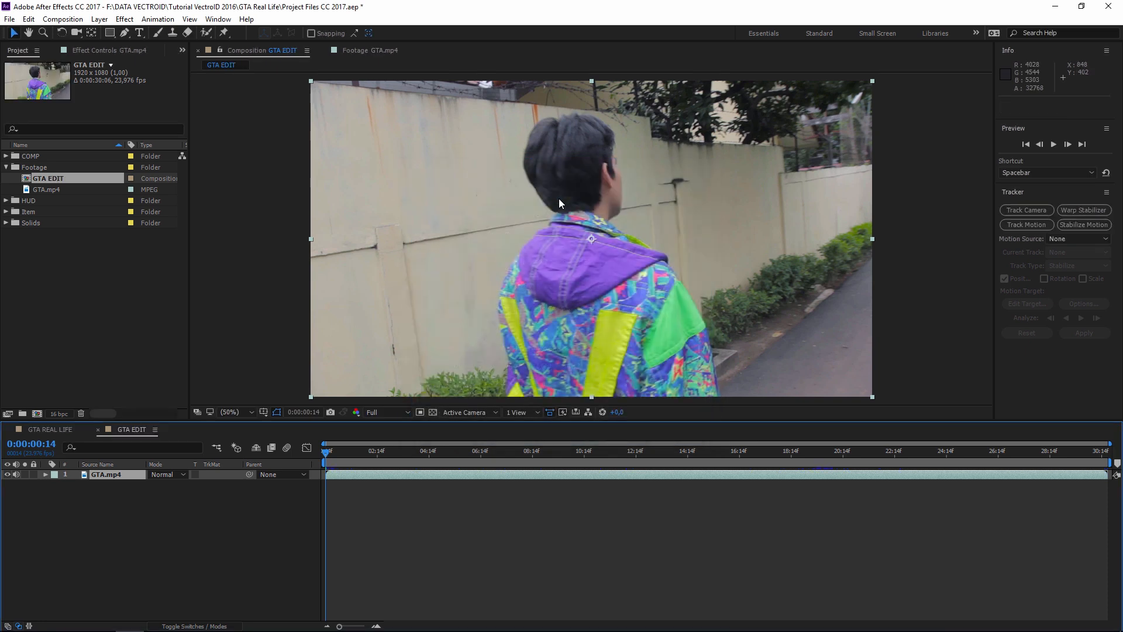
click(610, 510)
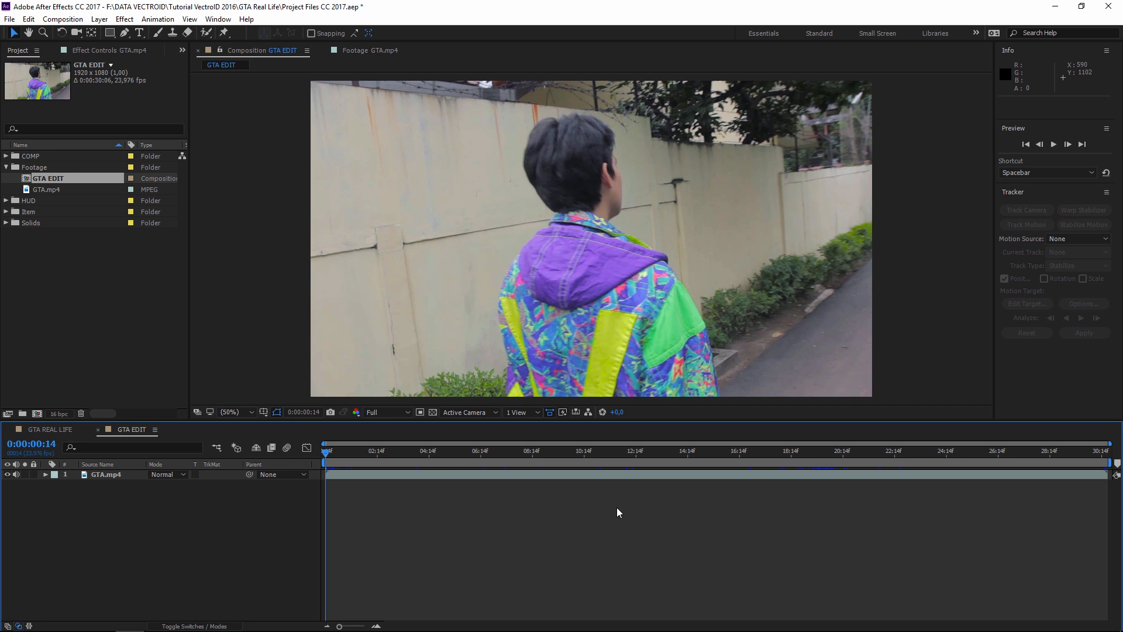
click(41, 430)
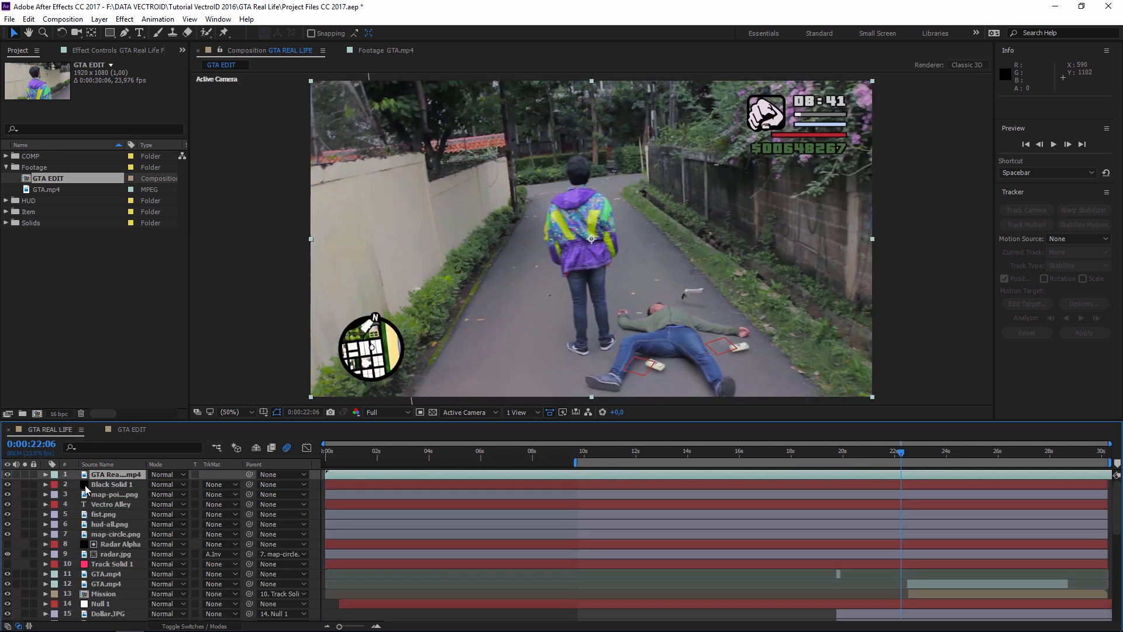
scroll(116, 541, down, 7)
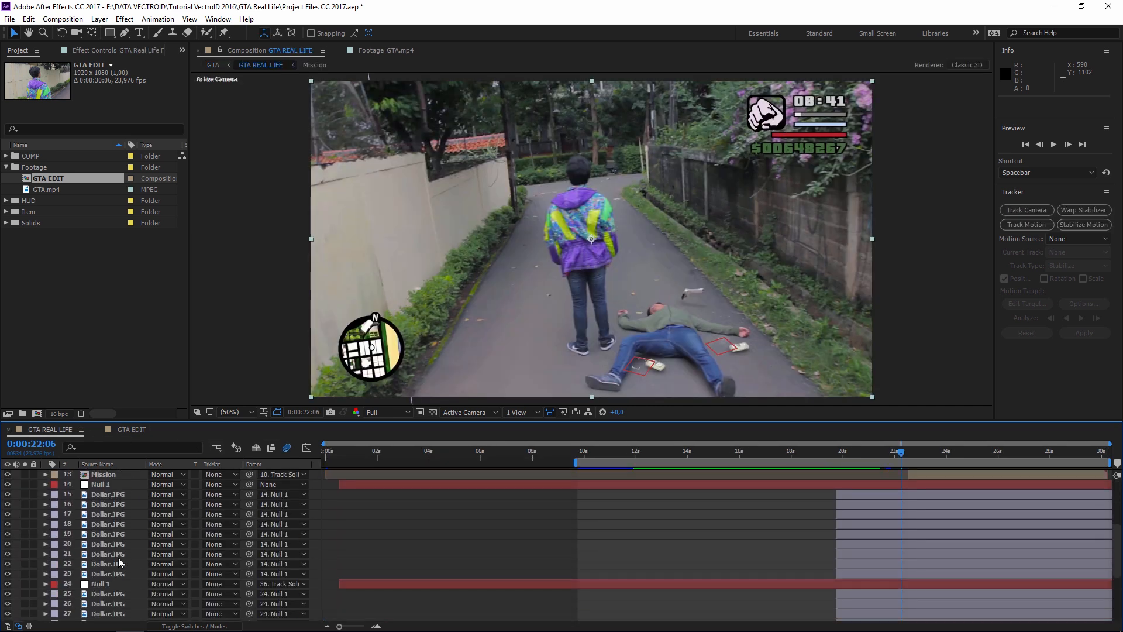
click(122, 596)
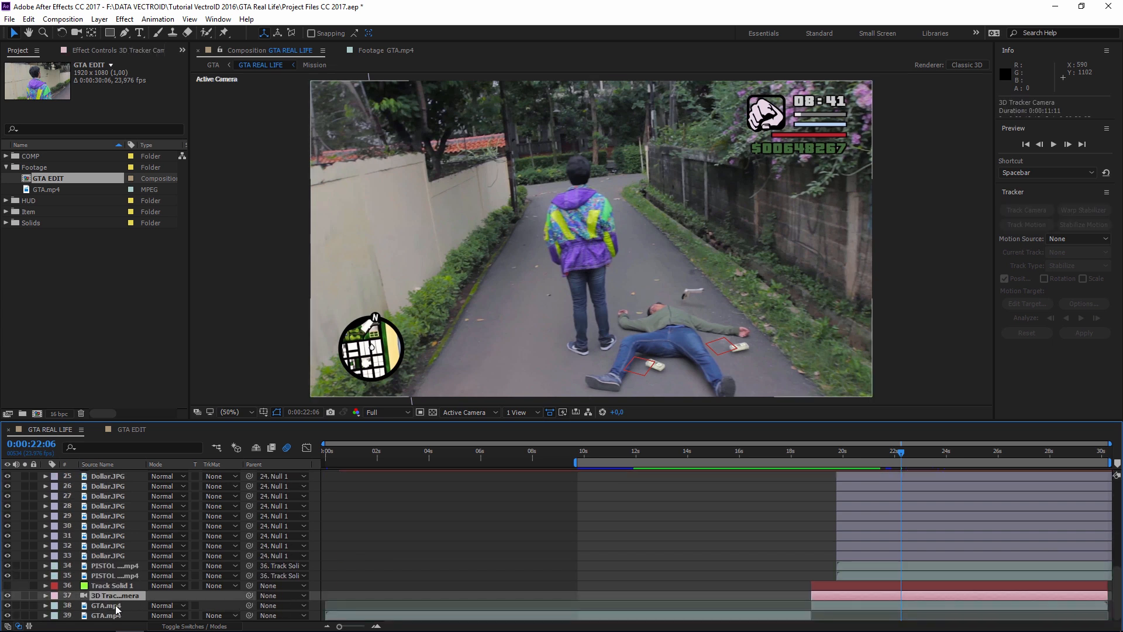
click(114, 605)
drag(860, 304, 851, 271)
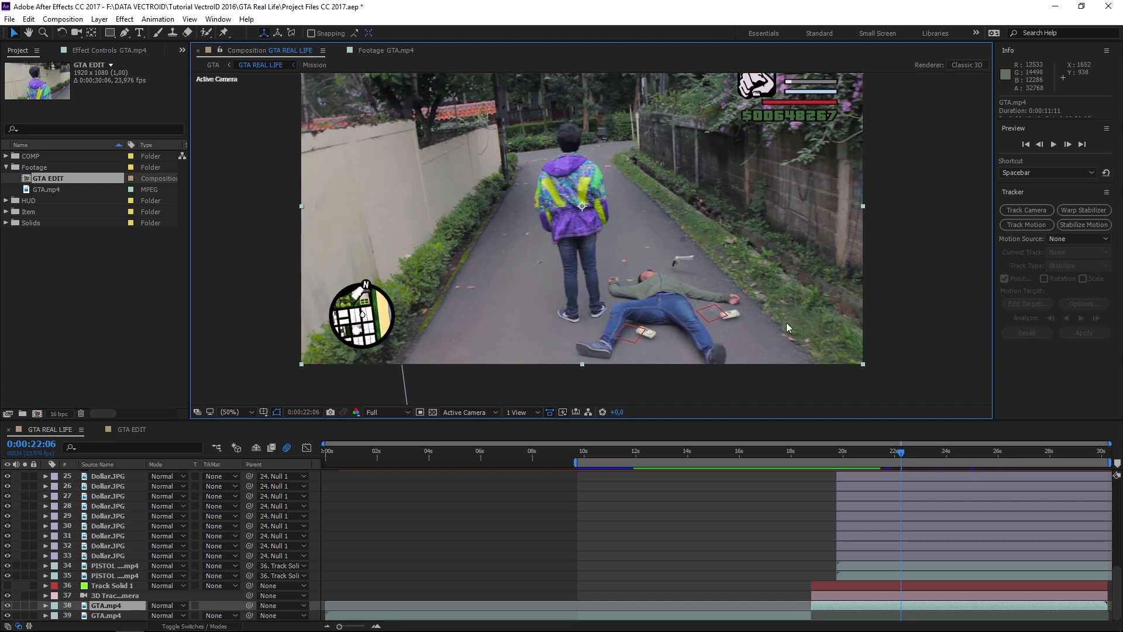
click(876, 452)
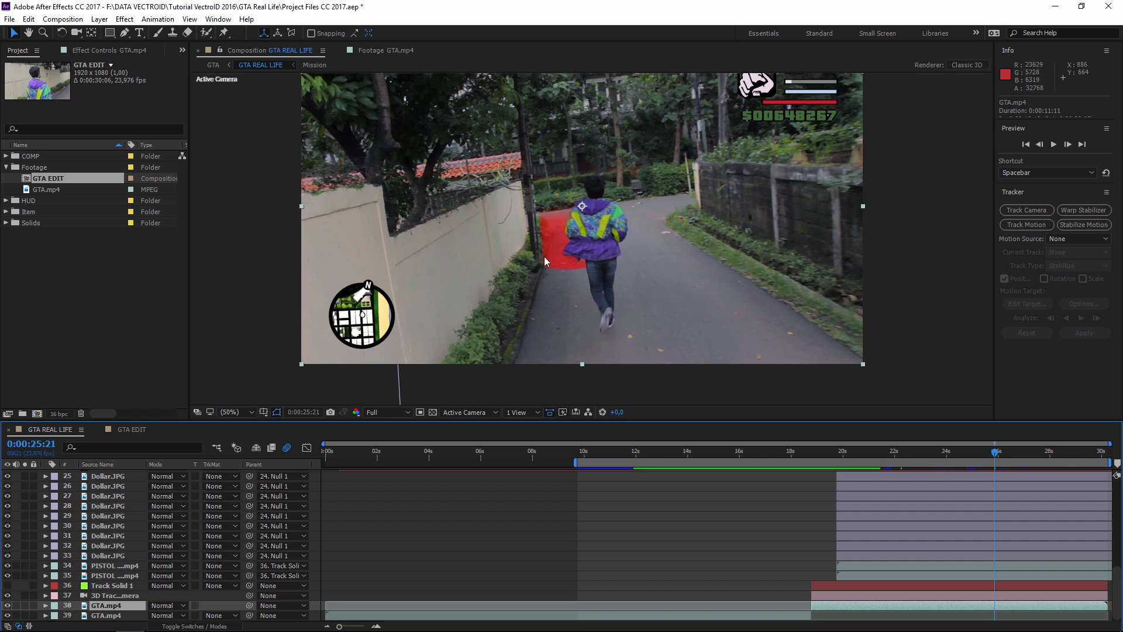
click(131, 429)
click(767, 477)
click(766, 478)
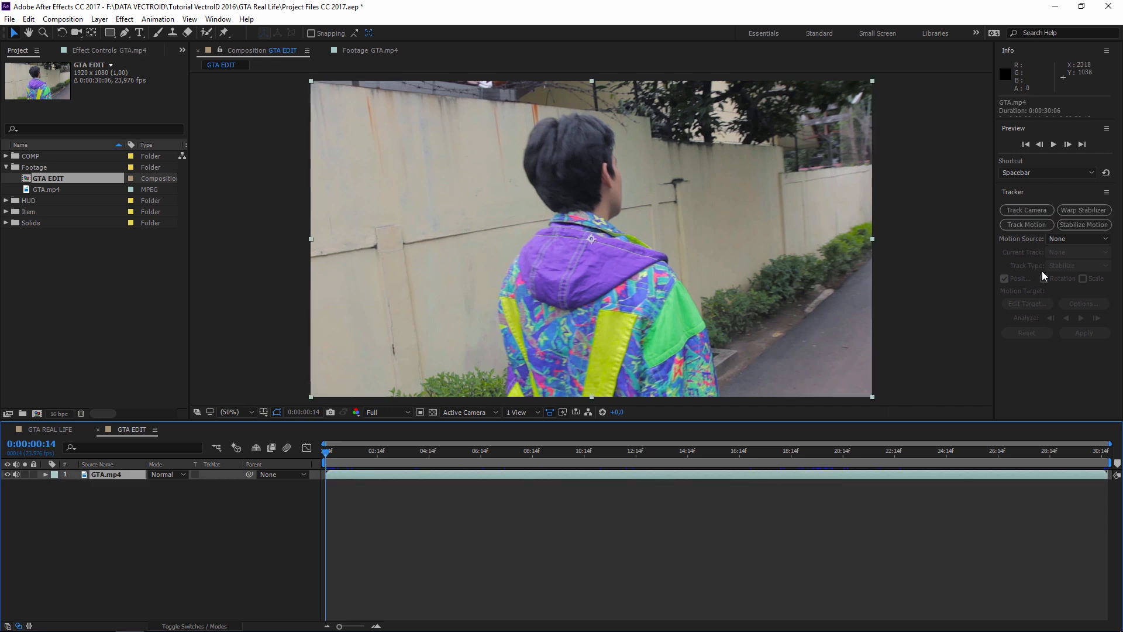
- Switch to the Motion Tracking workspace
click(219, 19)
mouse_move(228, 34)
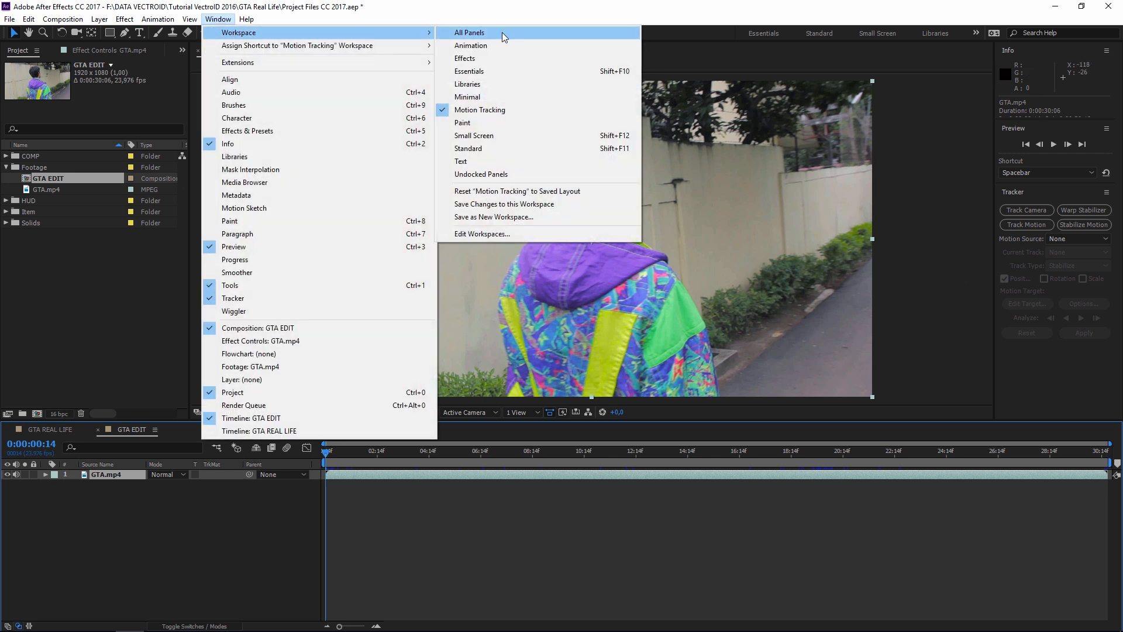
click(480, 110)
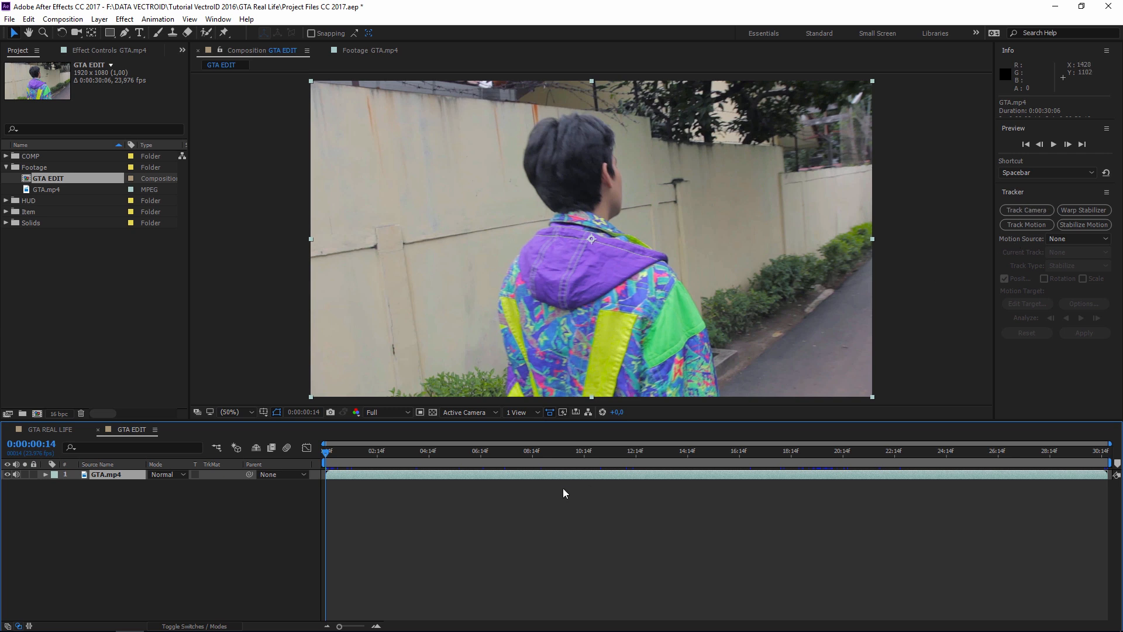
- Scrub the GTA EDIT footage to the frame where the fallen man is kicked
click(623, 503)
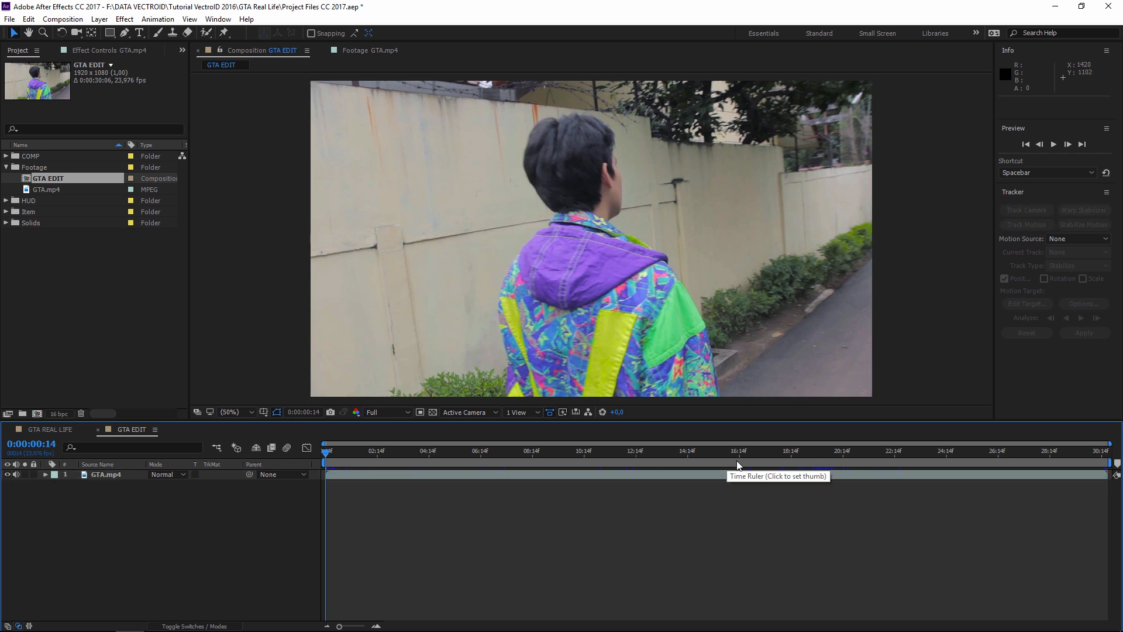
drag(328, 450, 379, 451)
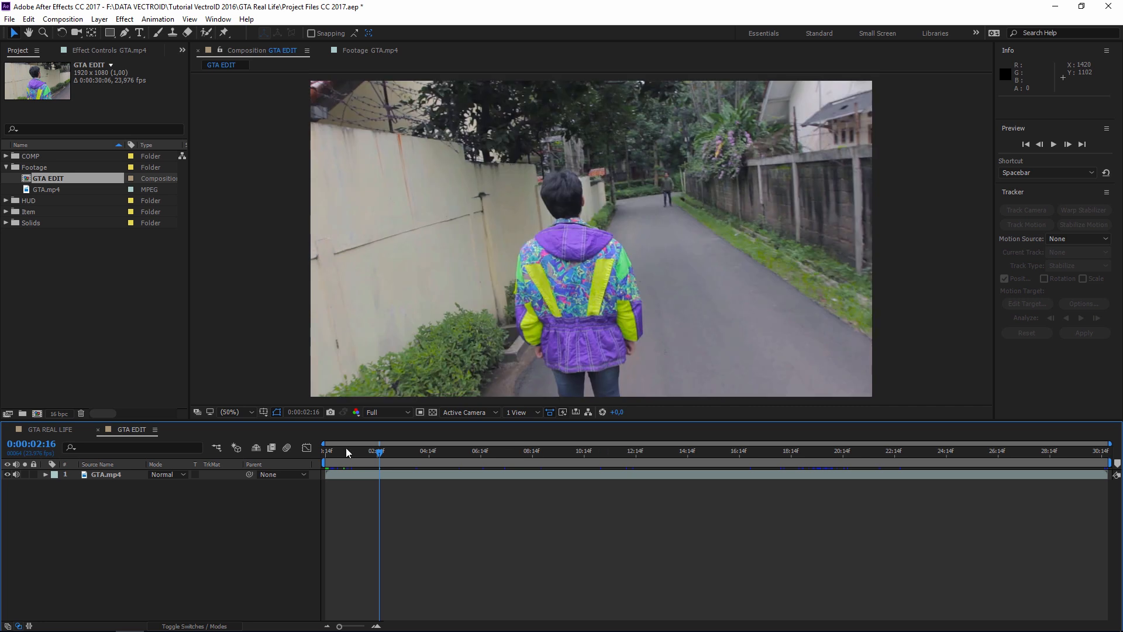
click(1104, 451)
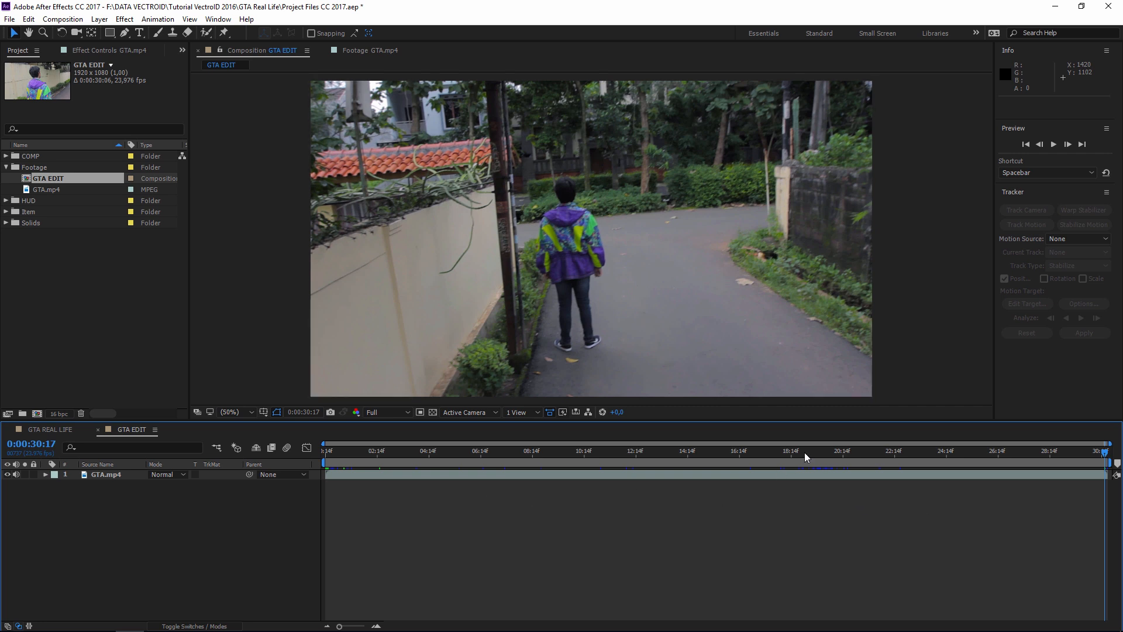
click(779, 451)
drag(775, 454, 858, 467)
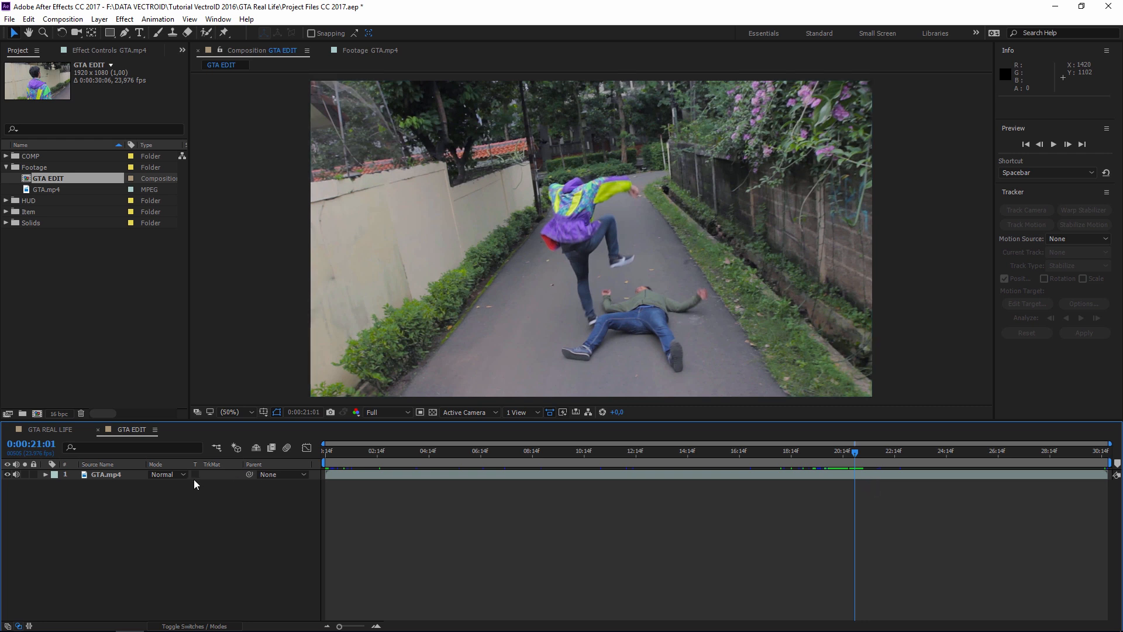
- Split the alley footage layer at 0:00:21:01
click(91, 476)
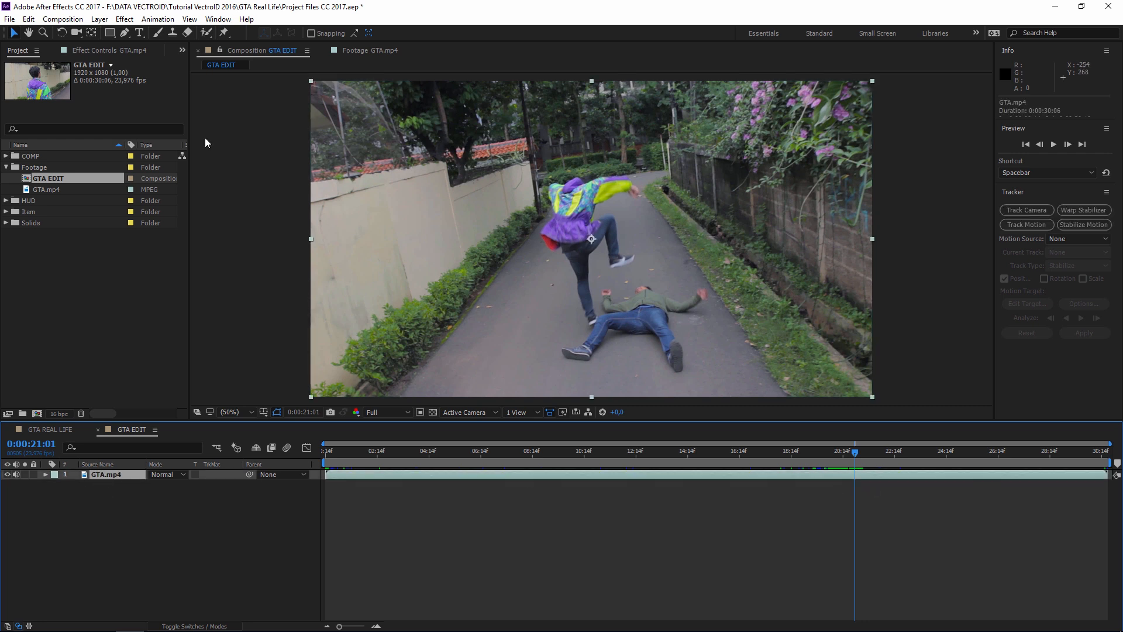
click(28, 19)
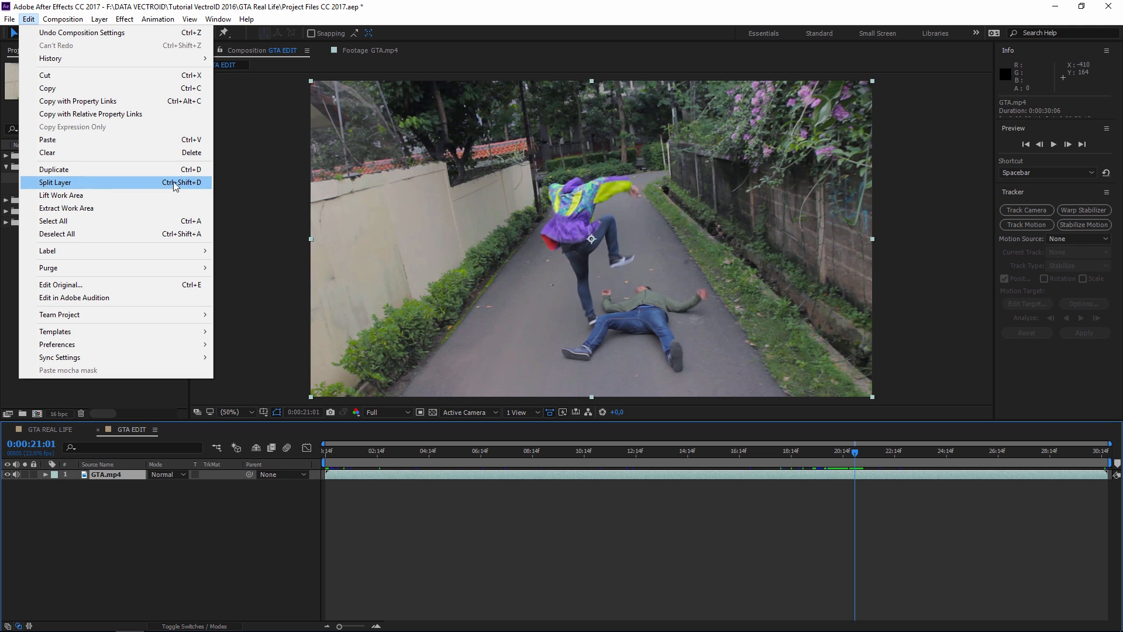
click(191, 184)
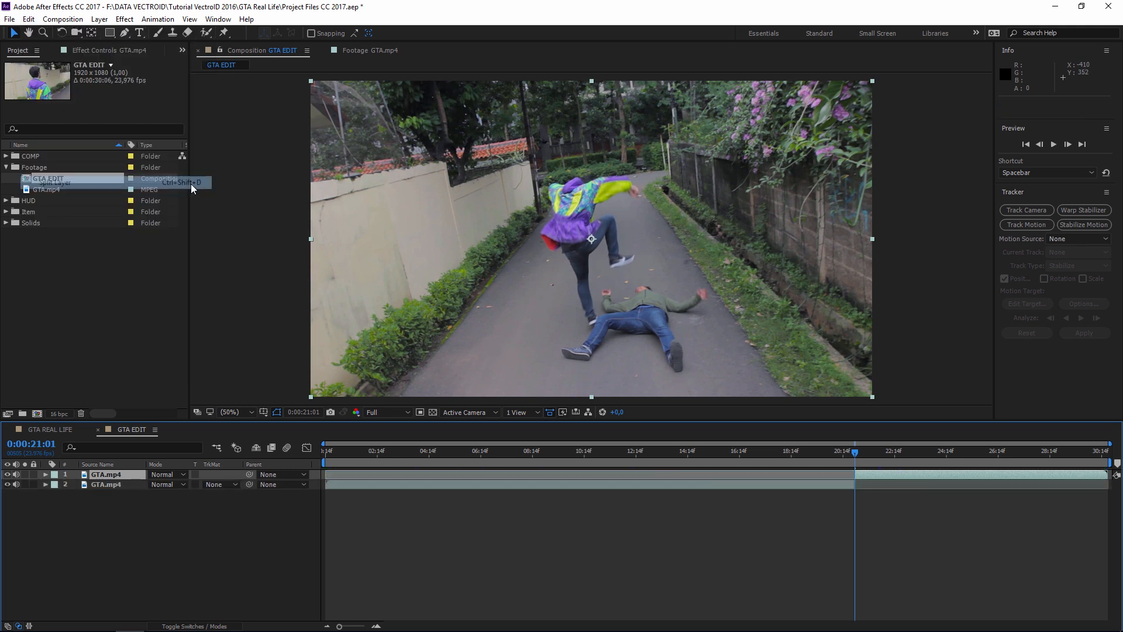
click(848, 482)
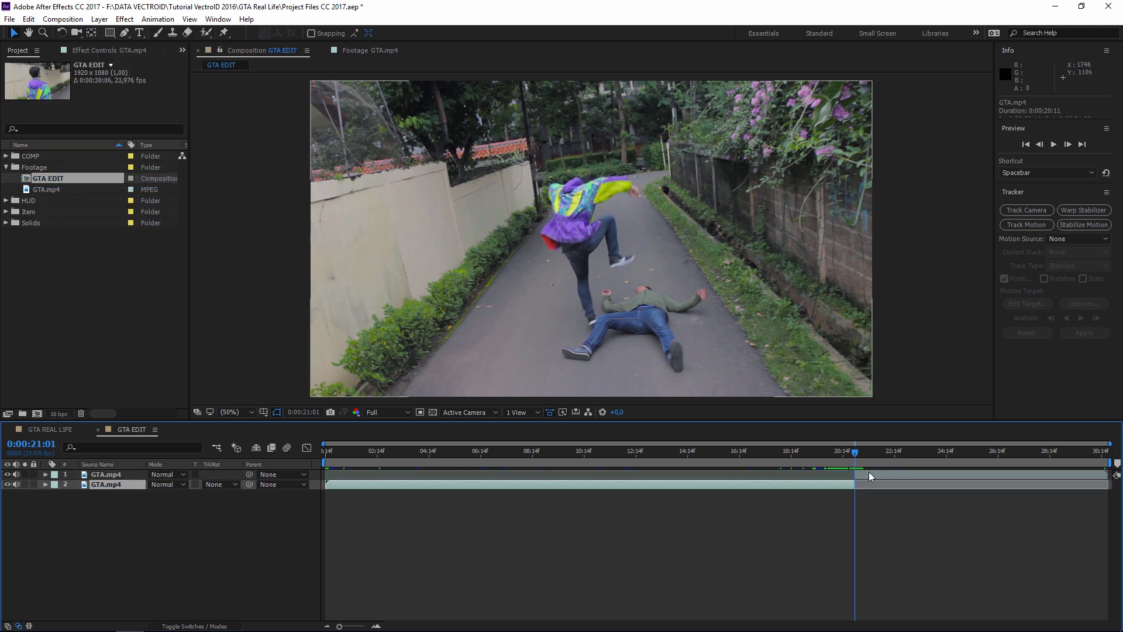
click(870, 472)
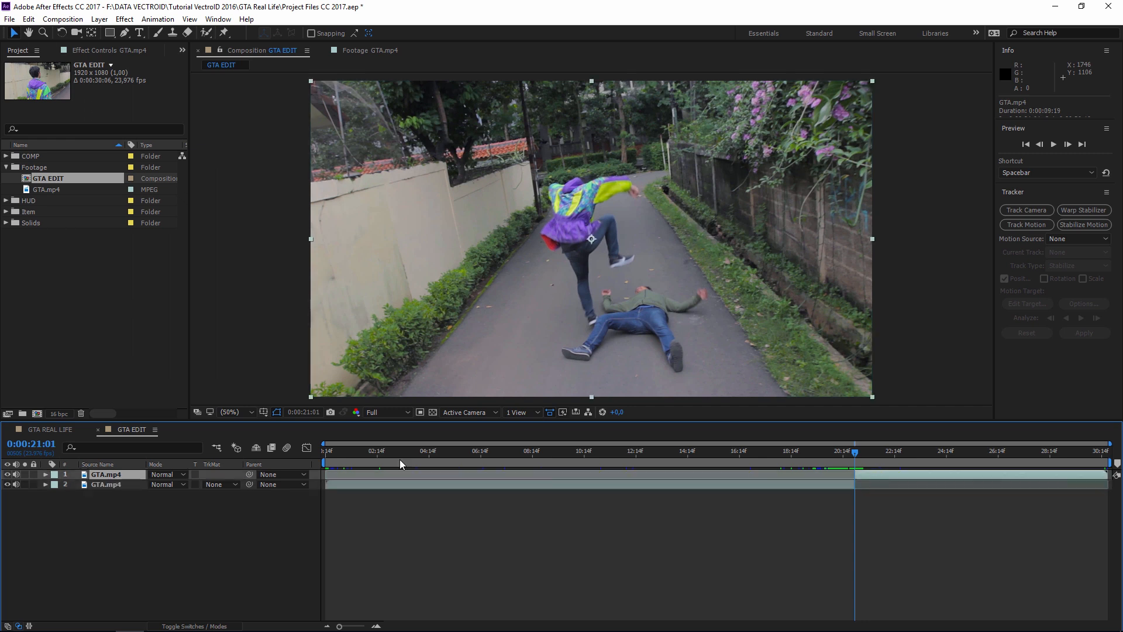
- Rename the earlier half ORIGINAL and extend its out point by about 2 seconds
click(123, 485)
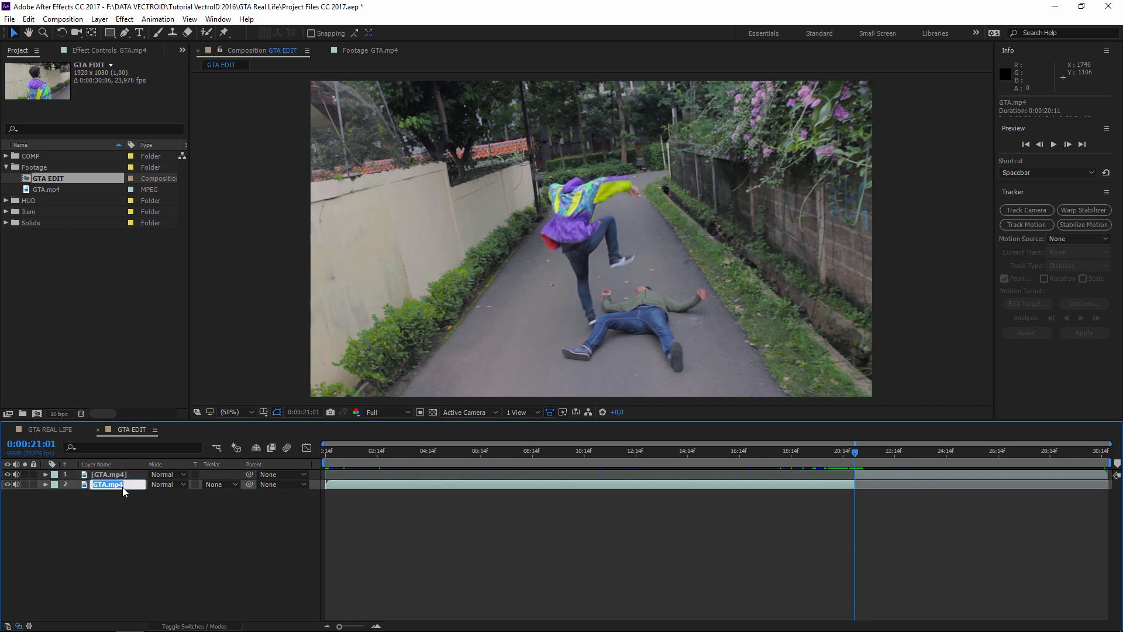
text(ORIGINAL)
key(Return)
drag(854, 484, 1108, 480)
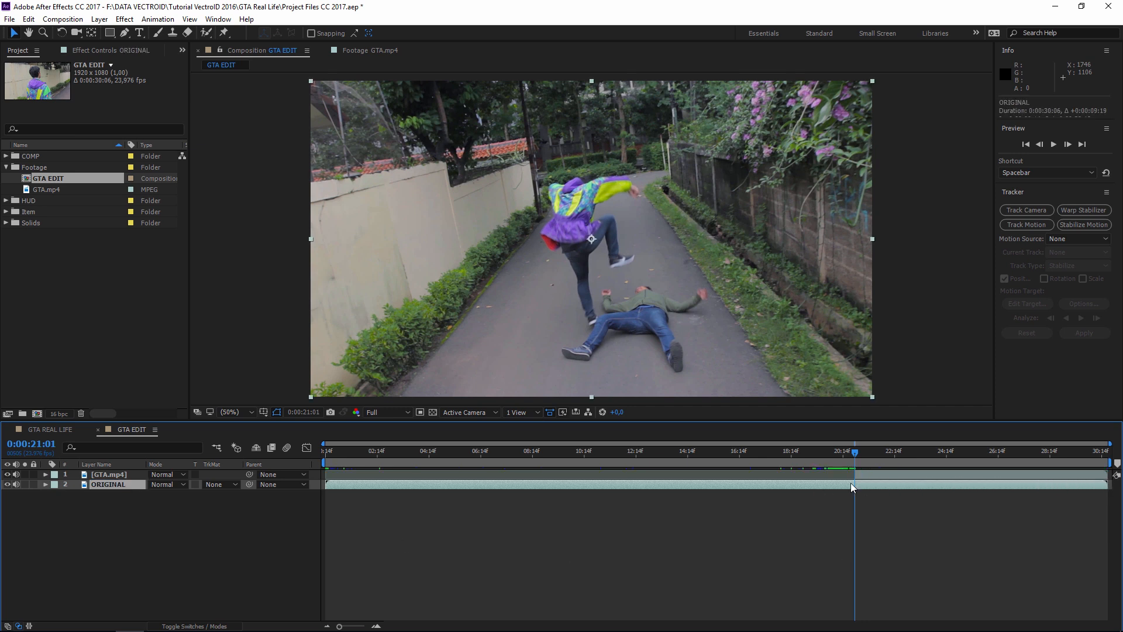
- Rename the later half of the split clip TRACKING
click(106, 475)
key(Return)
text(TRACKING)
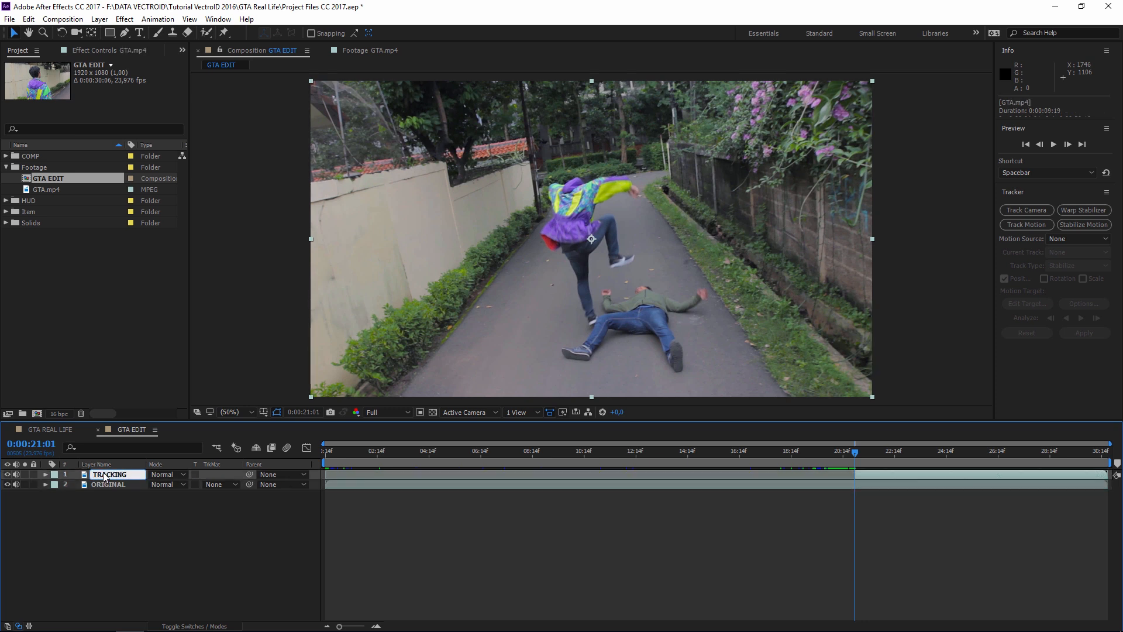
key(Return)
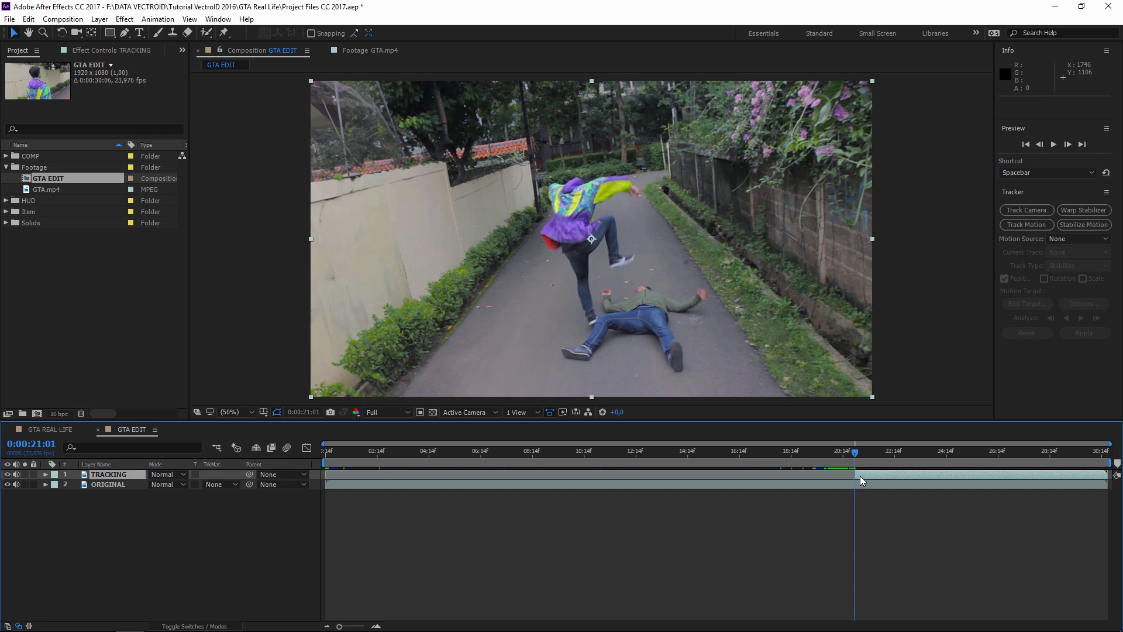
- Run Track Camera on the TRACKING layer and enlarge the composition viewer
click(1022, 209)
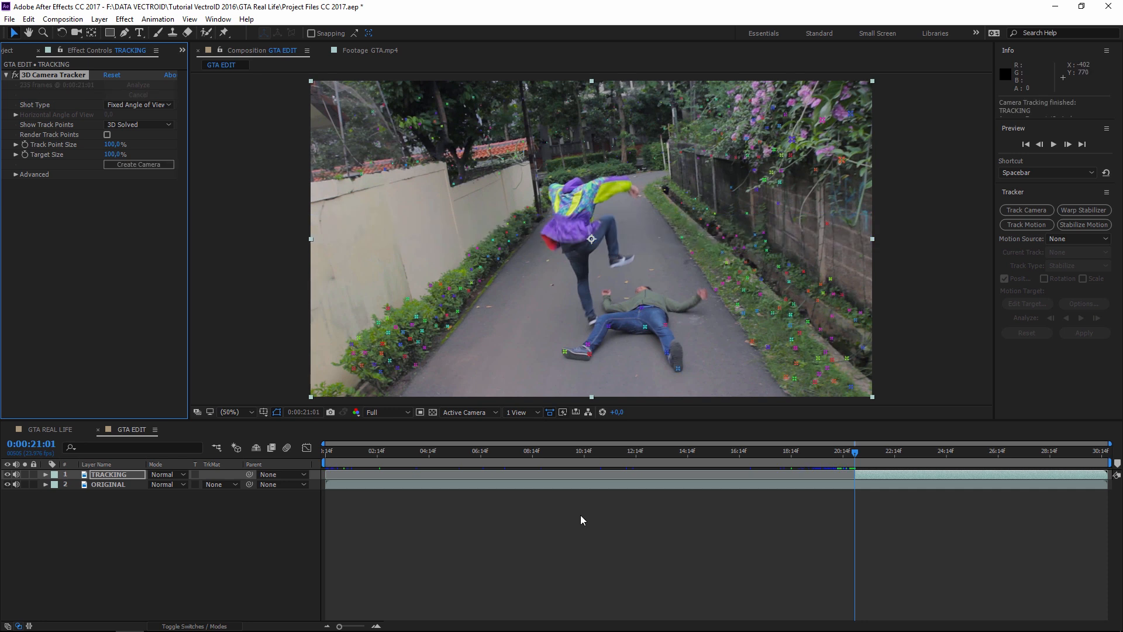
drag(715, 419, 715, 484)
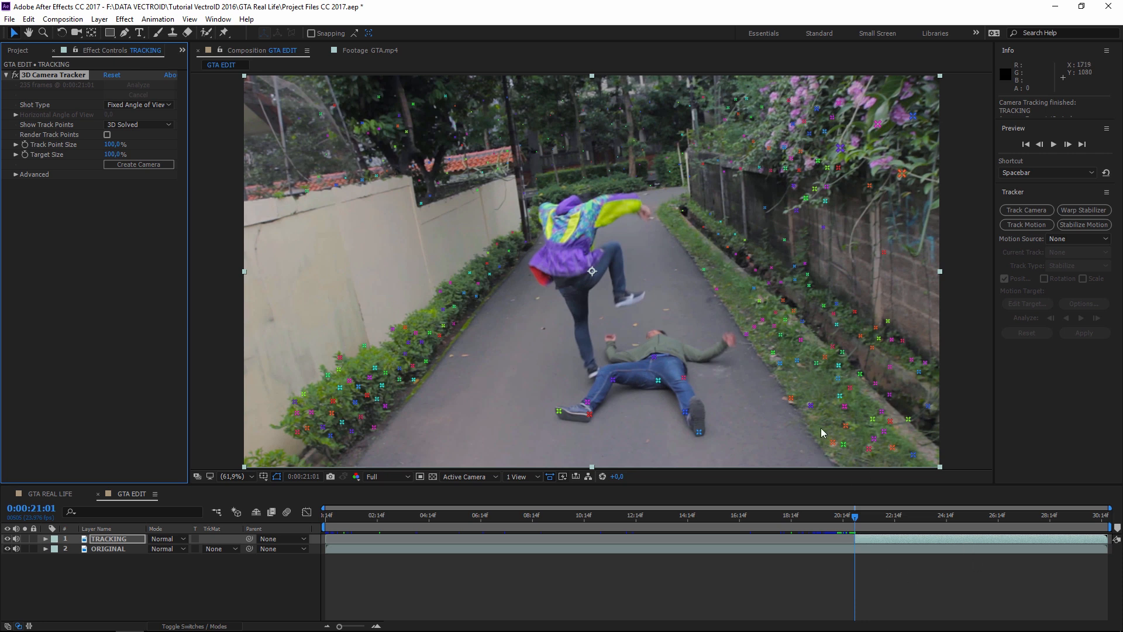
- Create a solid and camera on the grass target, then a second solid on the road at 27:12
right_click(772, 367)
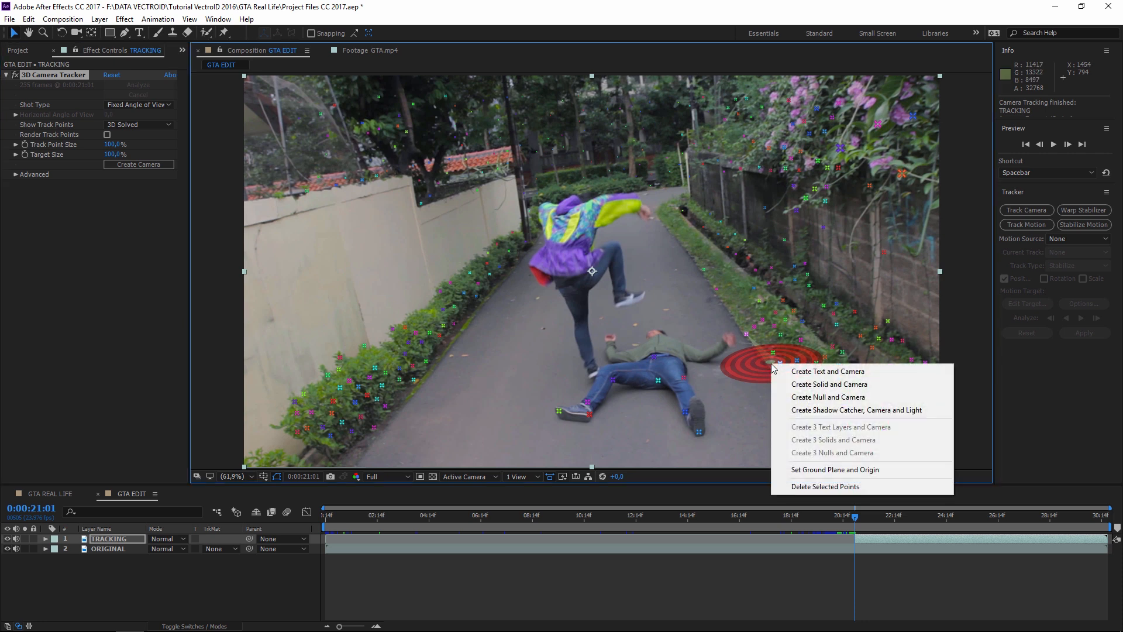
click(840, 385)
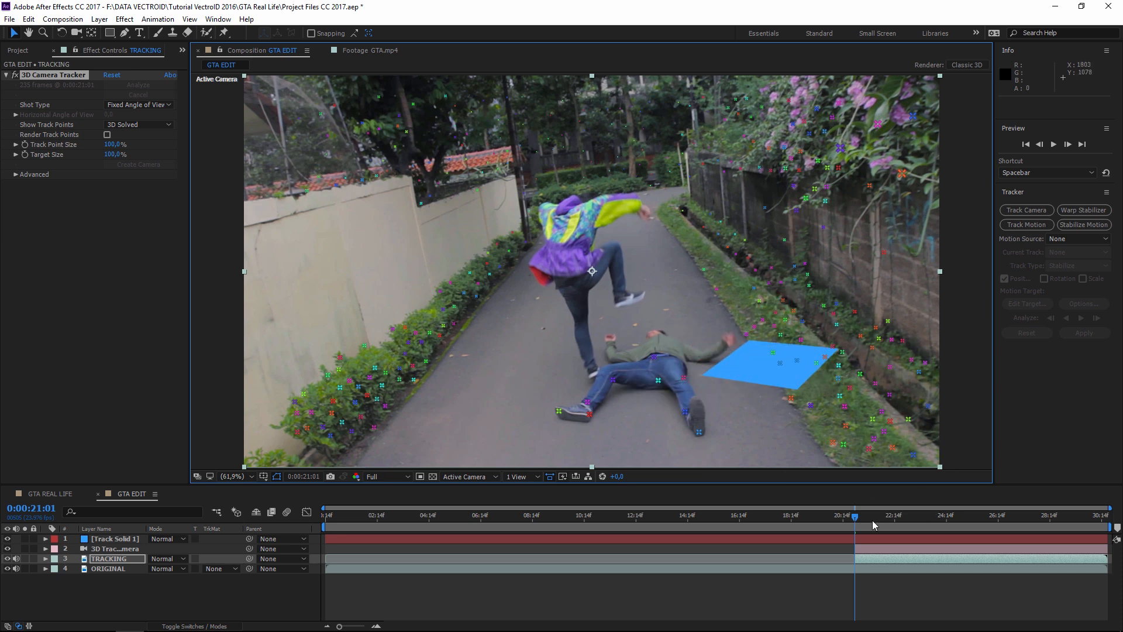
click(930, 518)
click(974, 520)
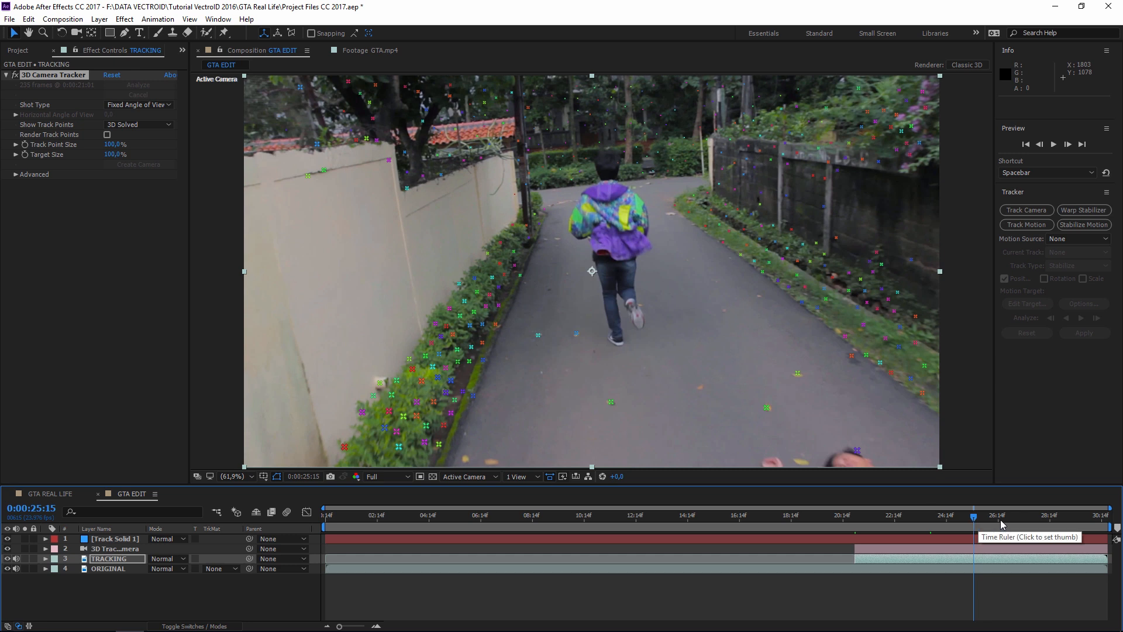
click(1000, 520)
click(1012, 519)
click(1021, 519)
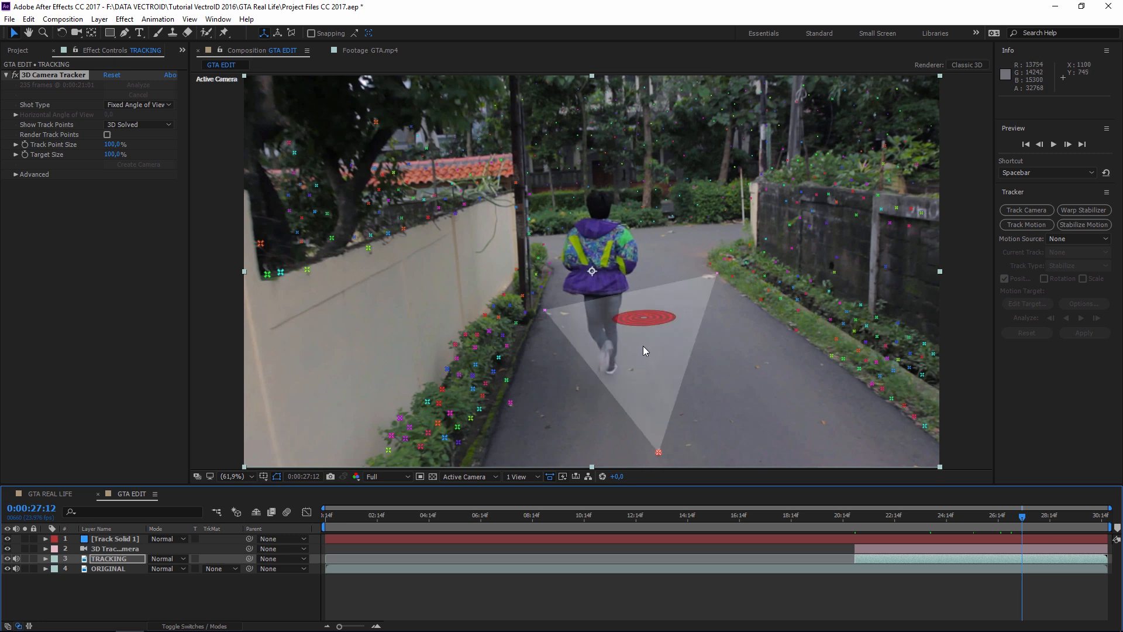
right_click(644, 346)
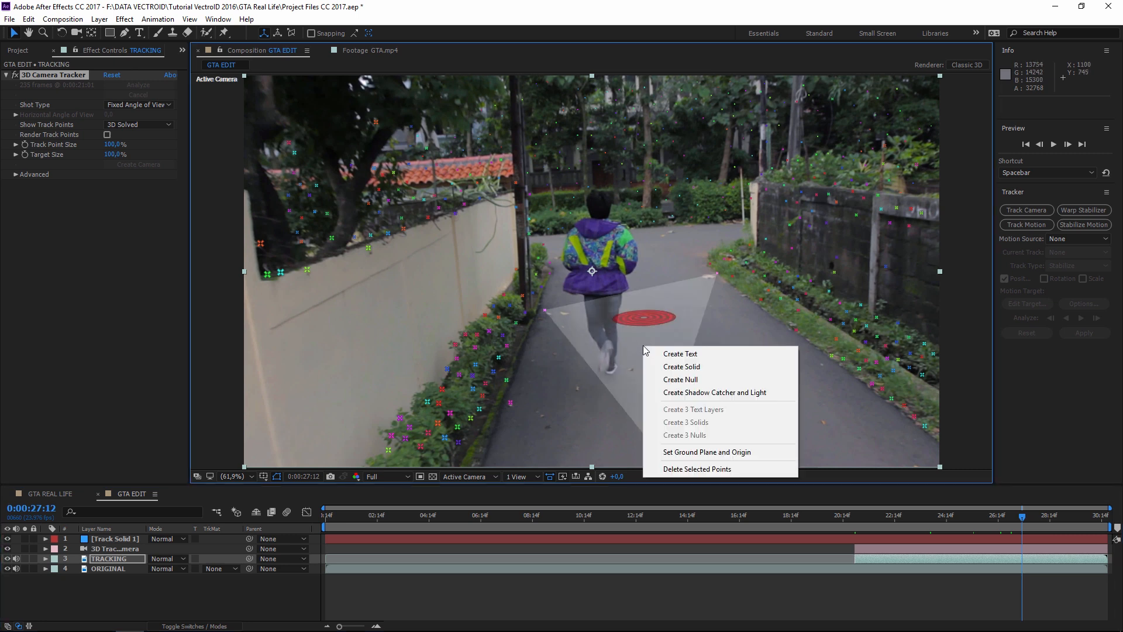
click(684, 367)
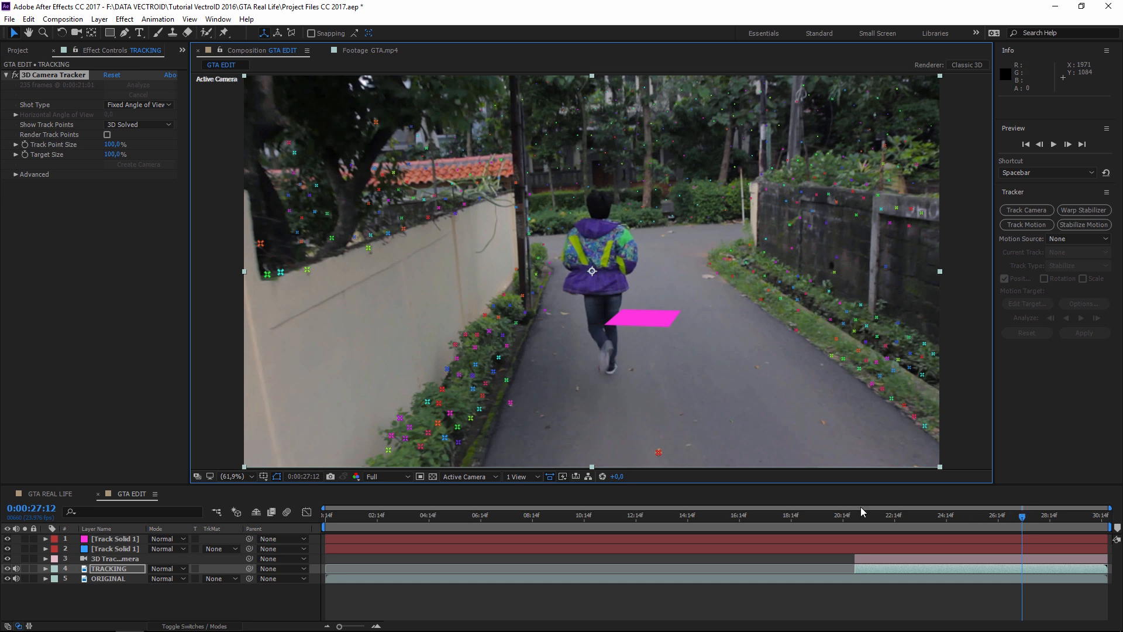
- Set preview resolution to Quarter, play through to check the solids stick, and return to 21:01
click(389, 477)
click(389, 476)
click(389, 476)
click(394, 545)
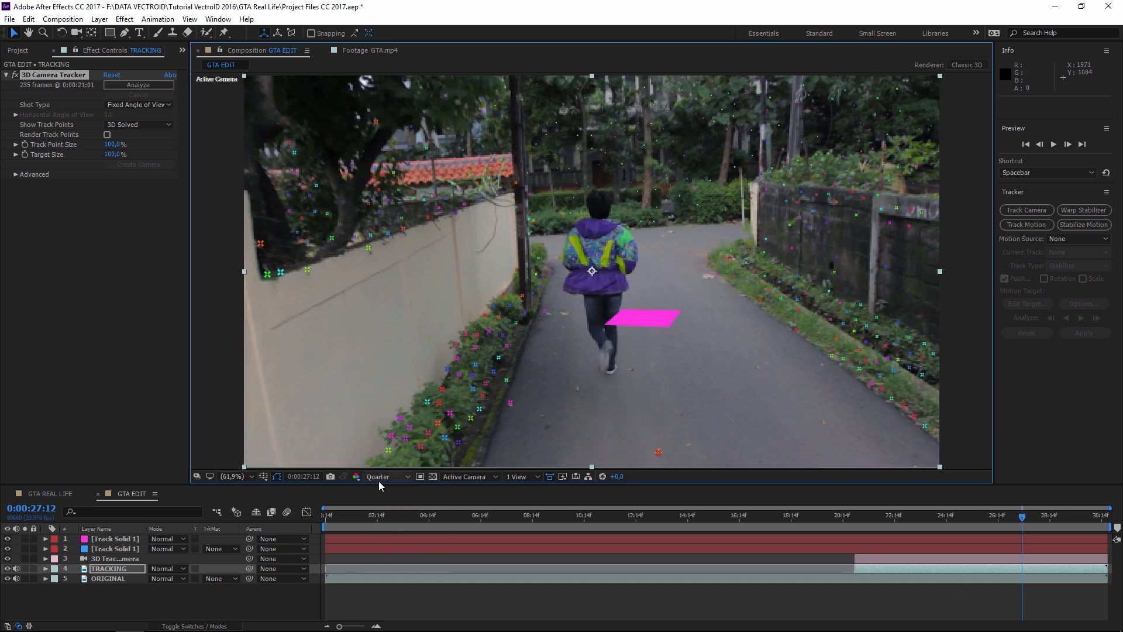
drag(868, 517, 1101, 527)
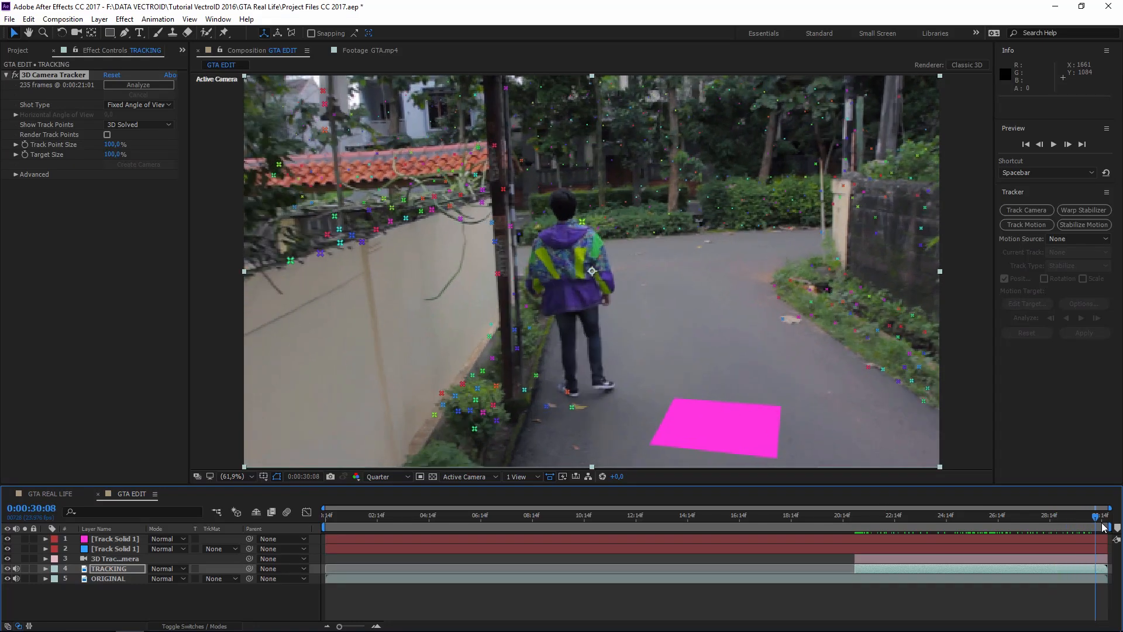
key(i)
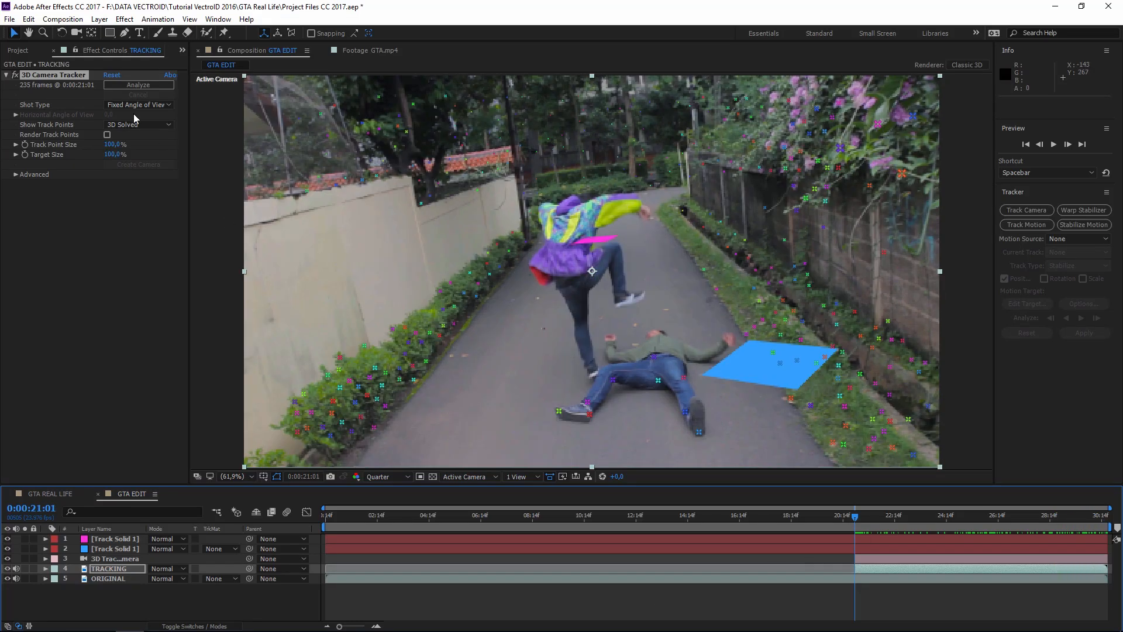
click(18, 51)
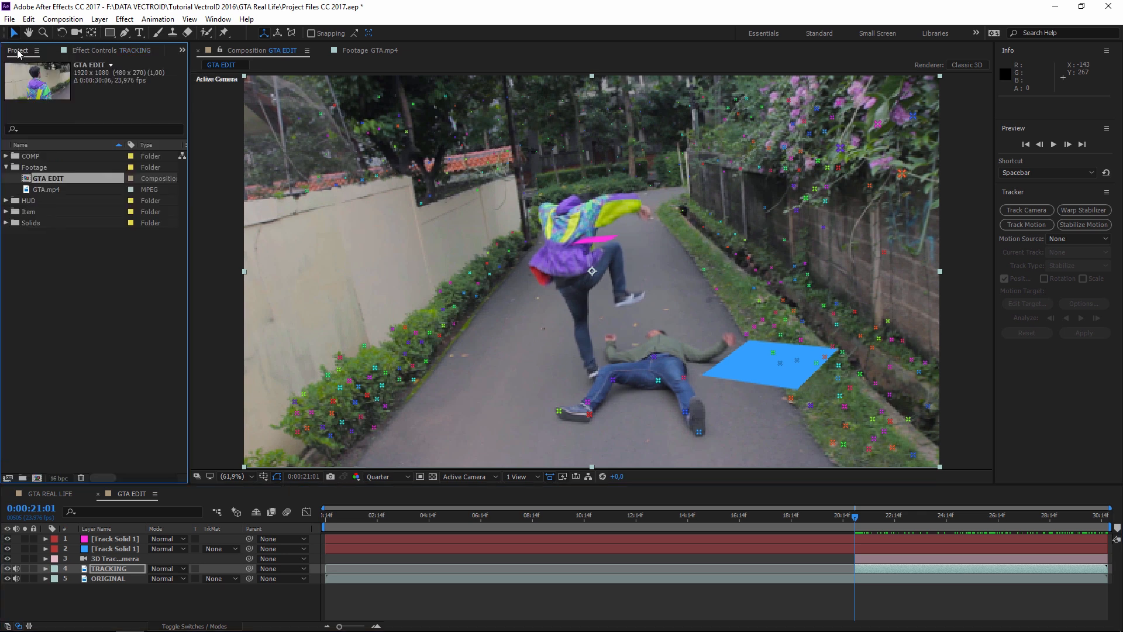
- Expand the Item folder and open Dollar.JPG in its viewer
click(17, 214)
click(6, 212)
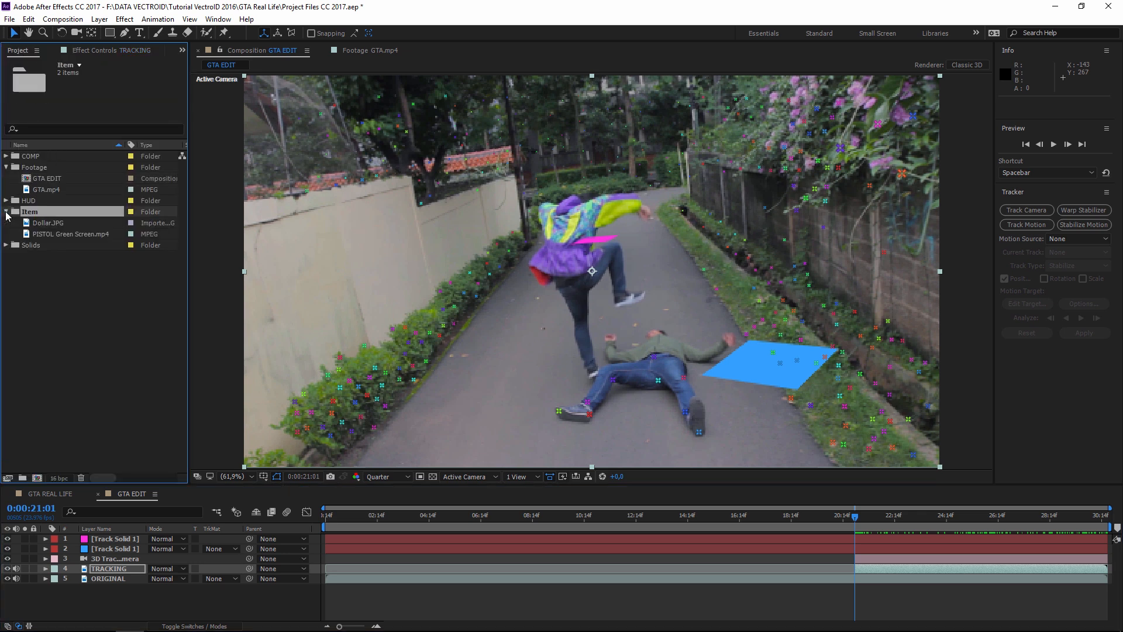
click(25, 226)
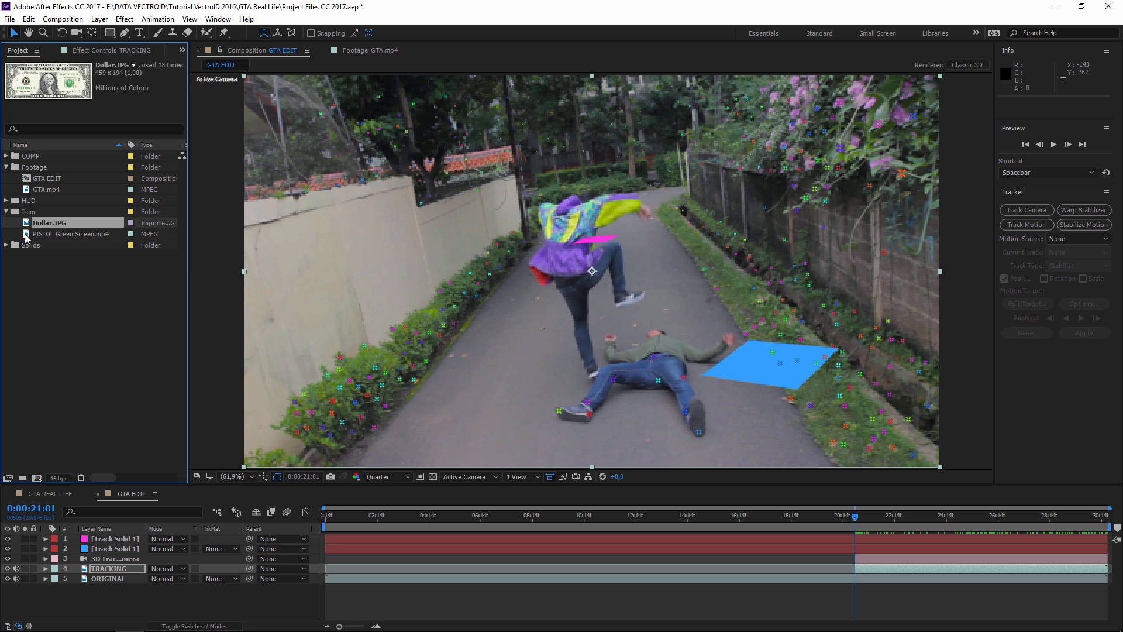
click(27, 236)
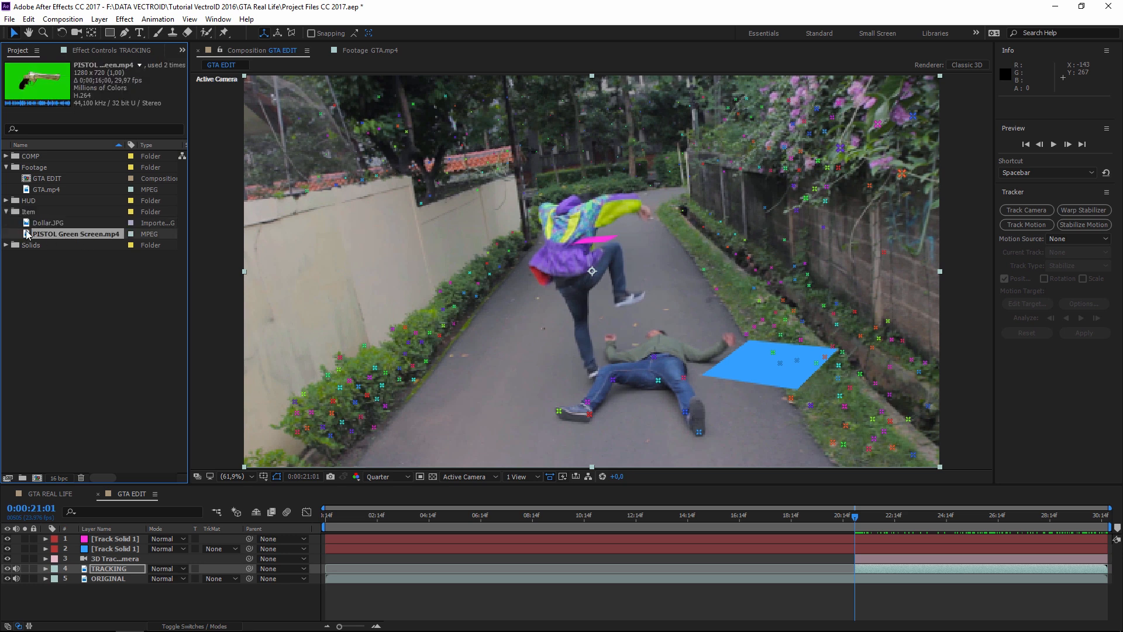
double_click(27, 224)
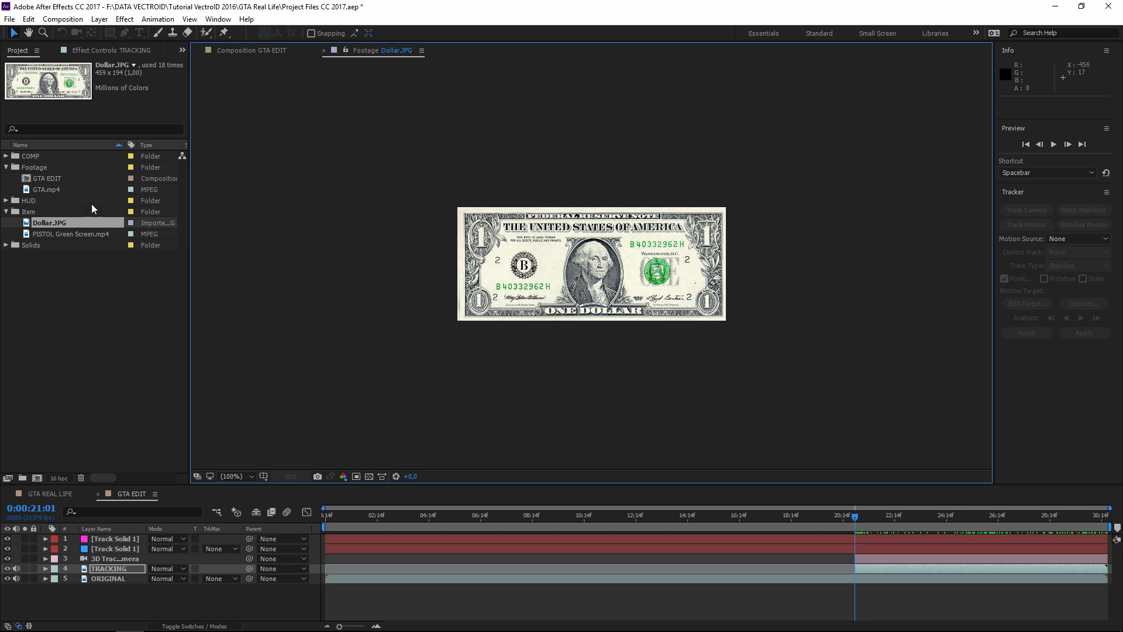
- Play and scrub through the PISTOL Green Screen.mp4 clip to review it
double_click(26, 234)
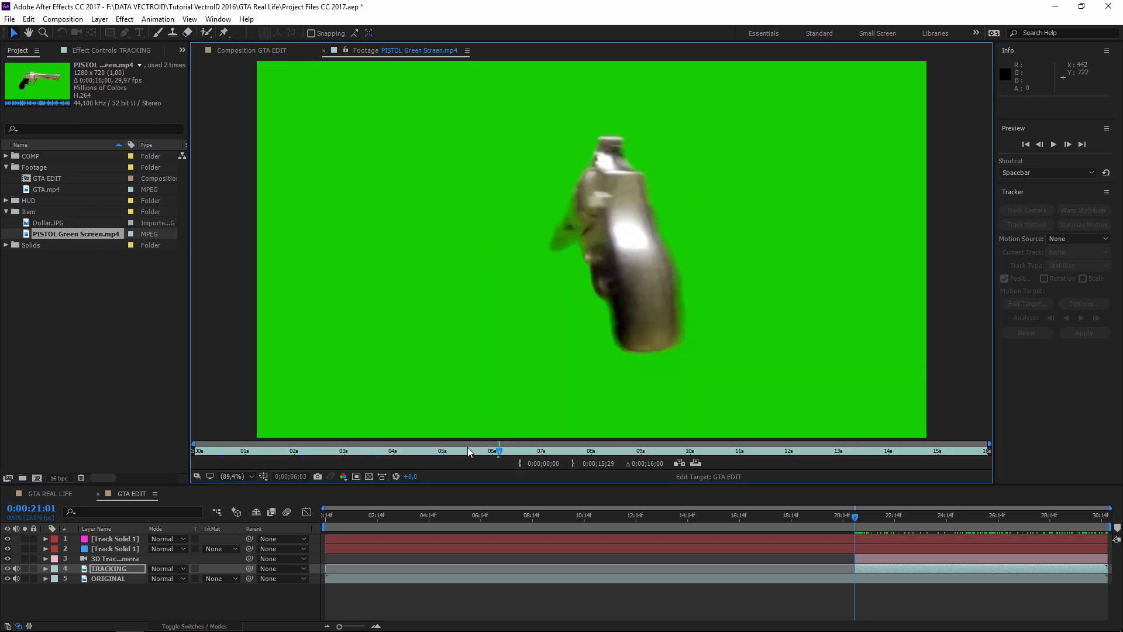
key(space)
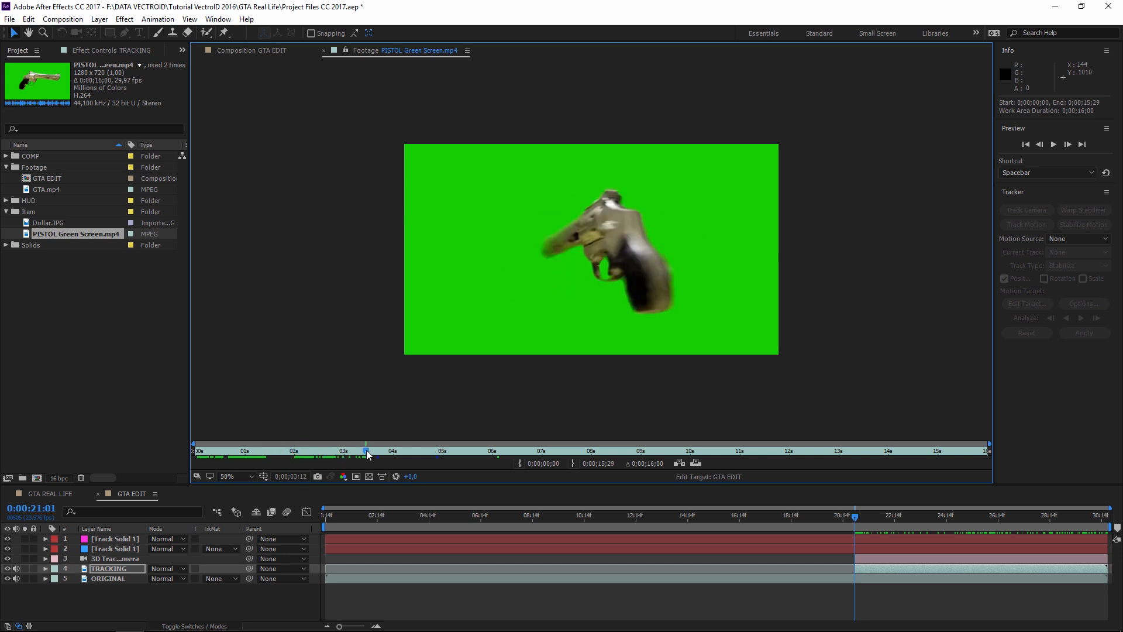
drag(378, 458, 458, 457)
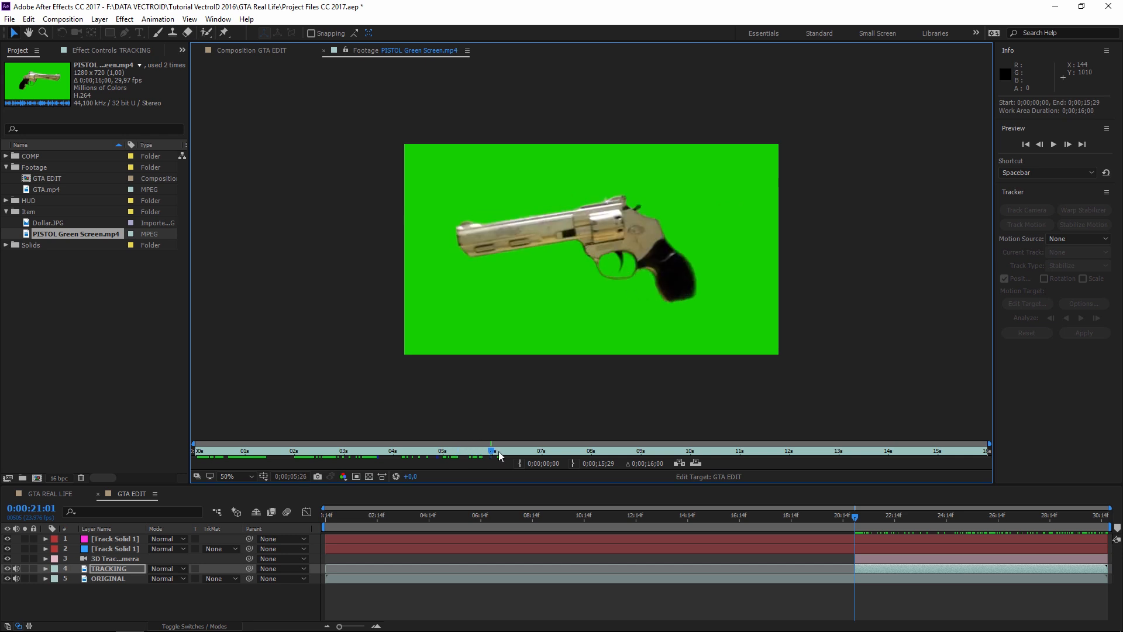
click(245, 453)
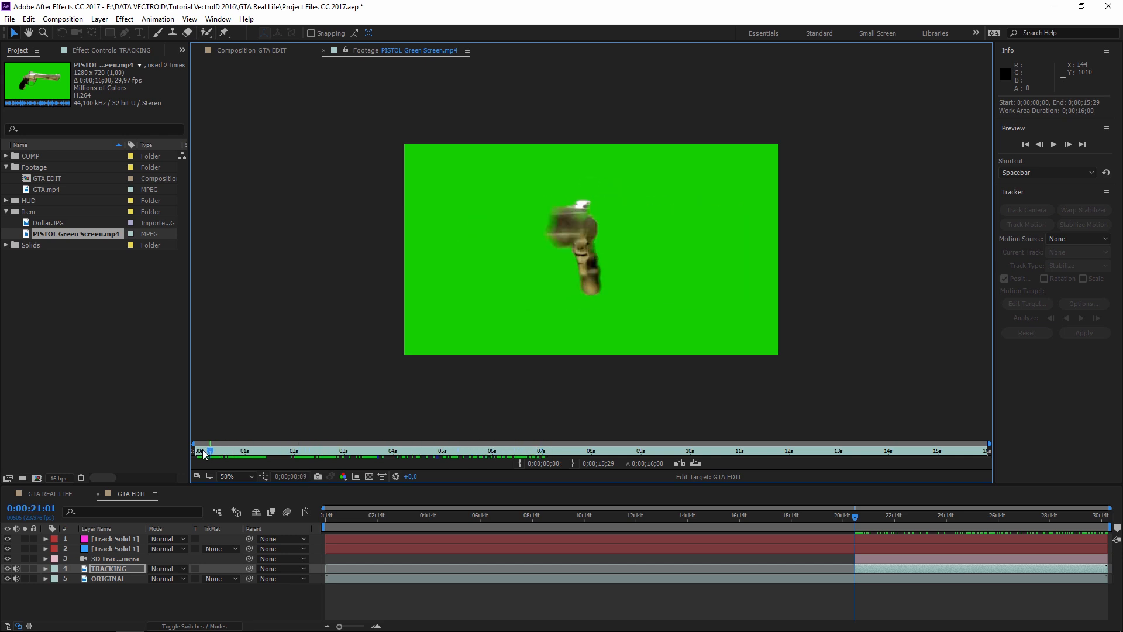
click(433, 453)
drag(543, 453, 266, 453)
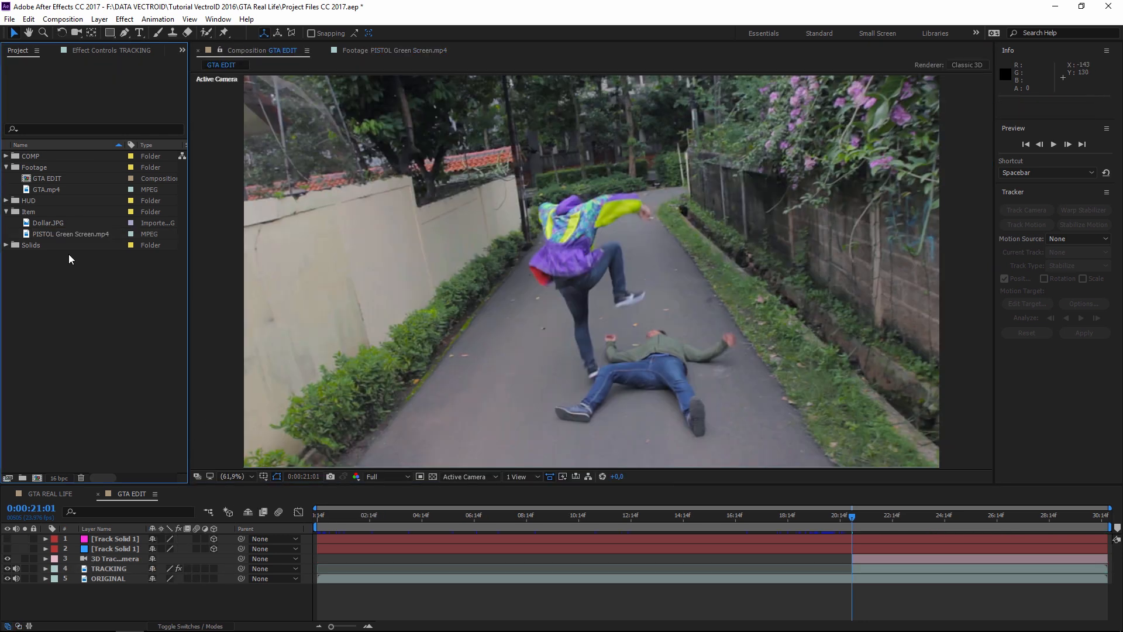
- Add Dollar.JPG to GTA EDIT starting at the current time
click(26, 224)
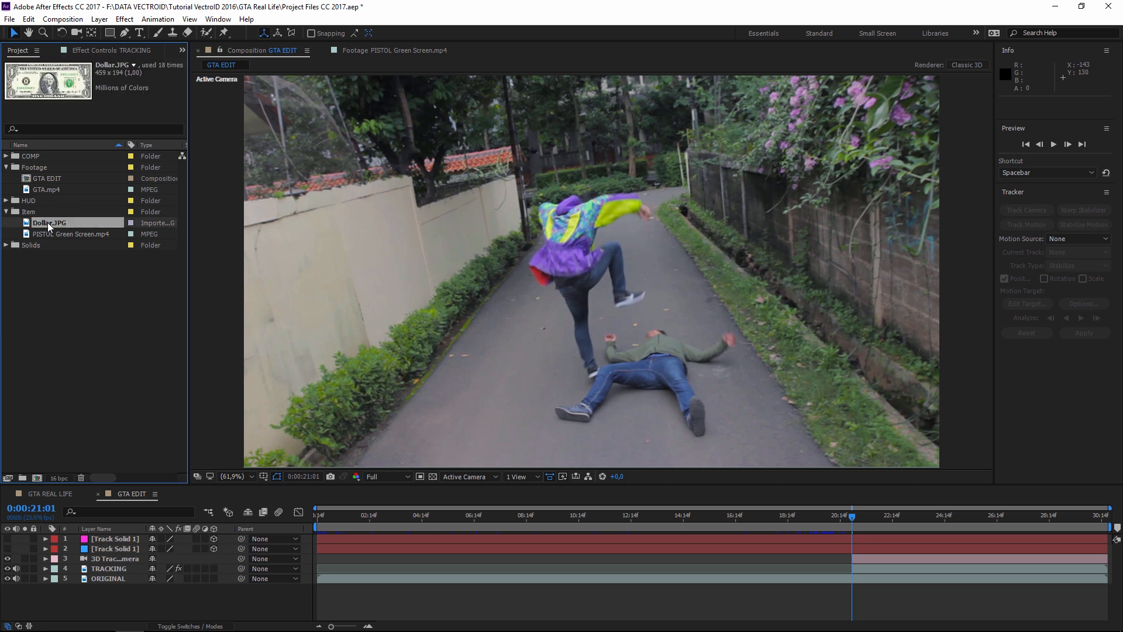
drag(30, 225, 862, 587)
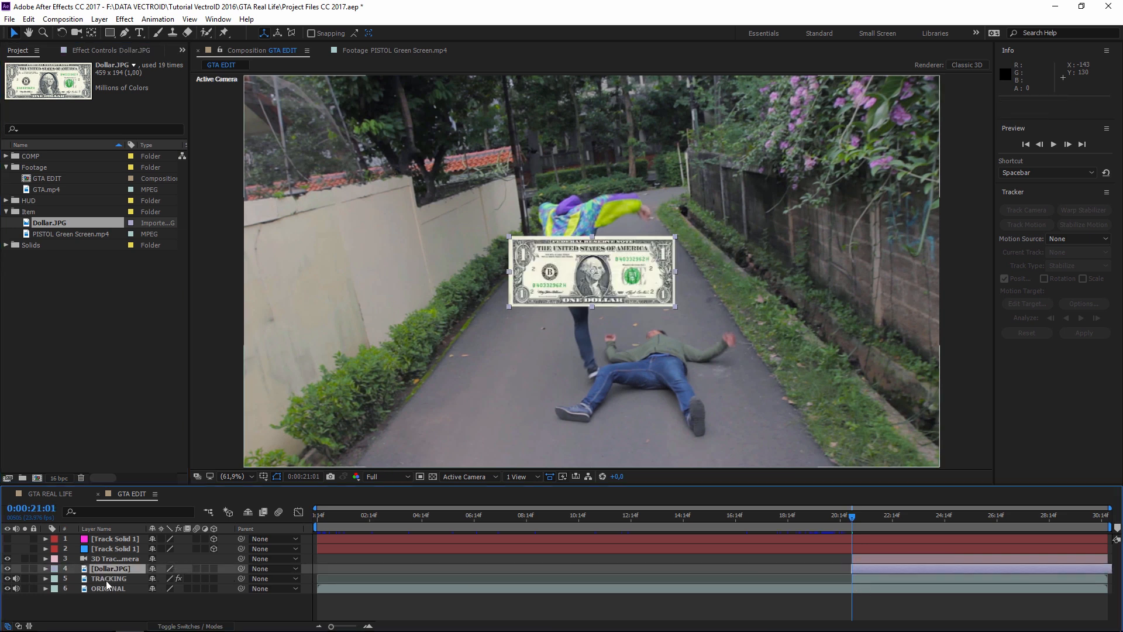
drag(863, 572, 866, 573)
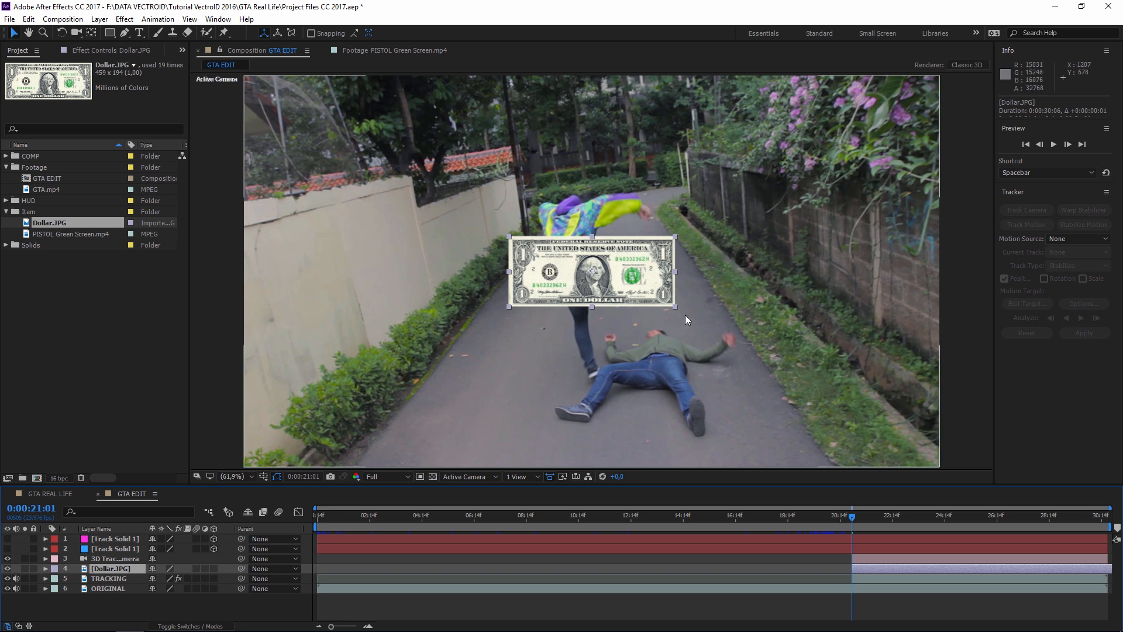
drag(686, 315, 661, 308)
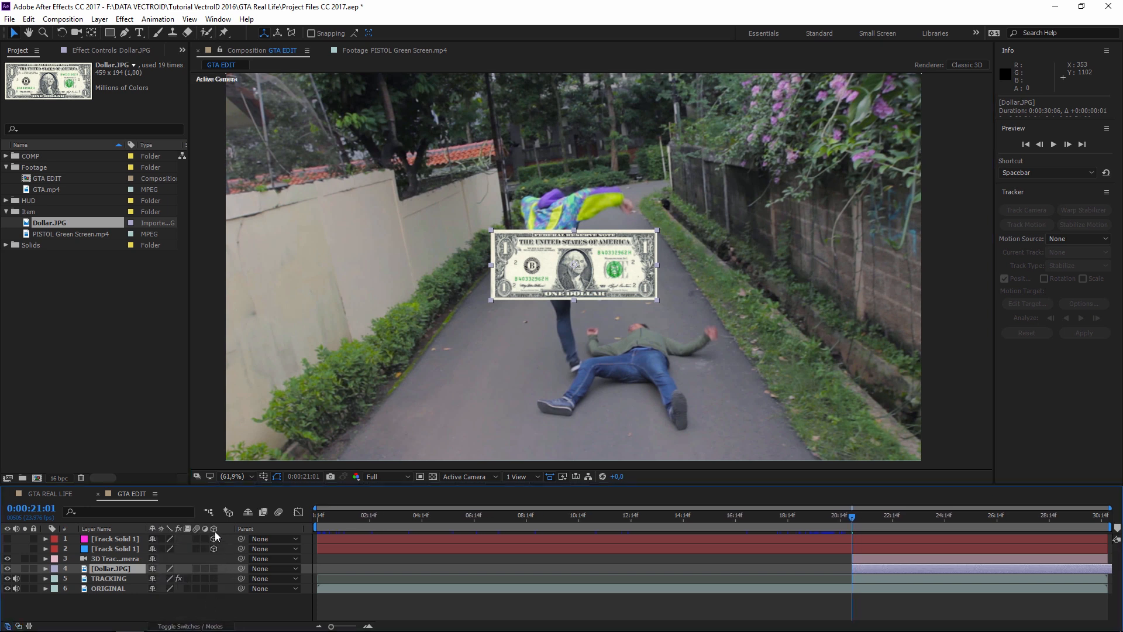
- Make the dollar layer 3D and set its X Rotation to -90° to lay it flat
click(213, 568)
key(r)
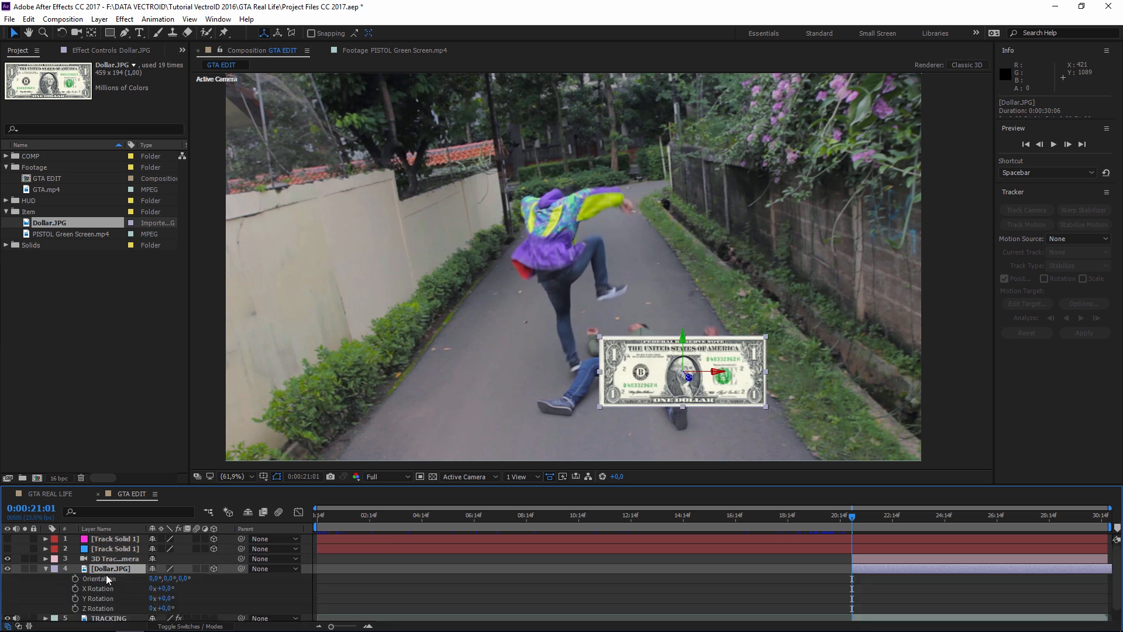
click(167, 587)
key(Return)
scroll(759, 348, up, 1)
key(space)
drag(766, 422, 647, 321)
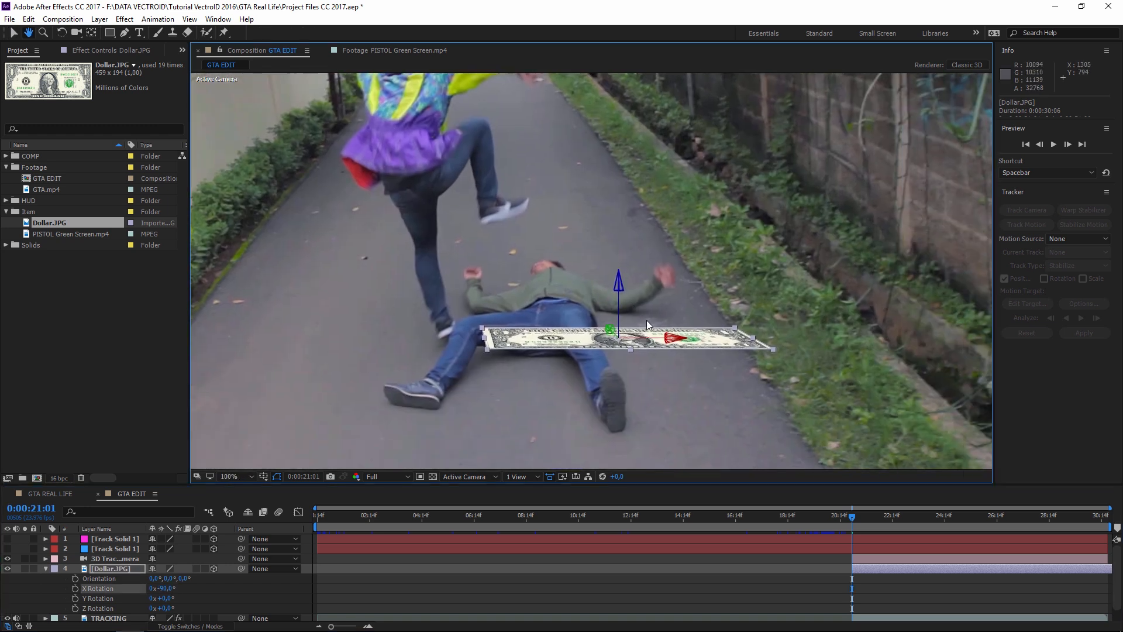
drag(686, 370, 699, 362)
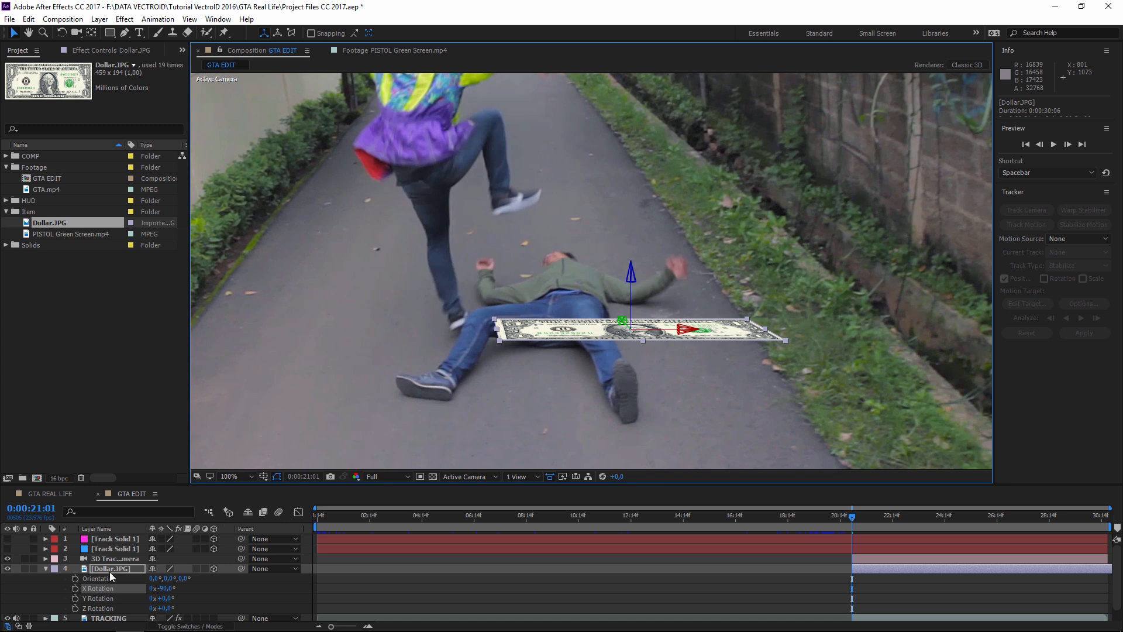
click(49, 494)
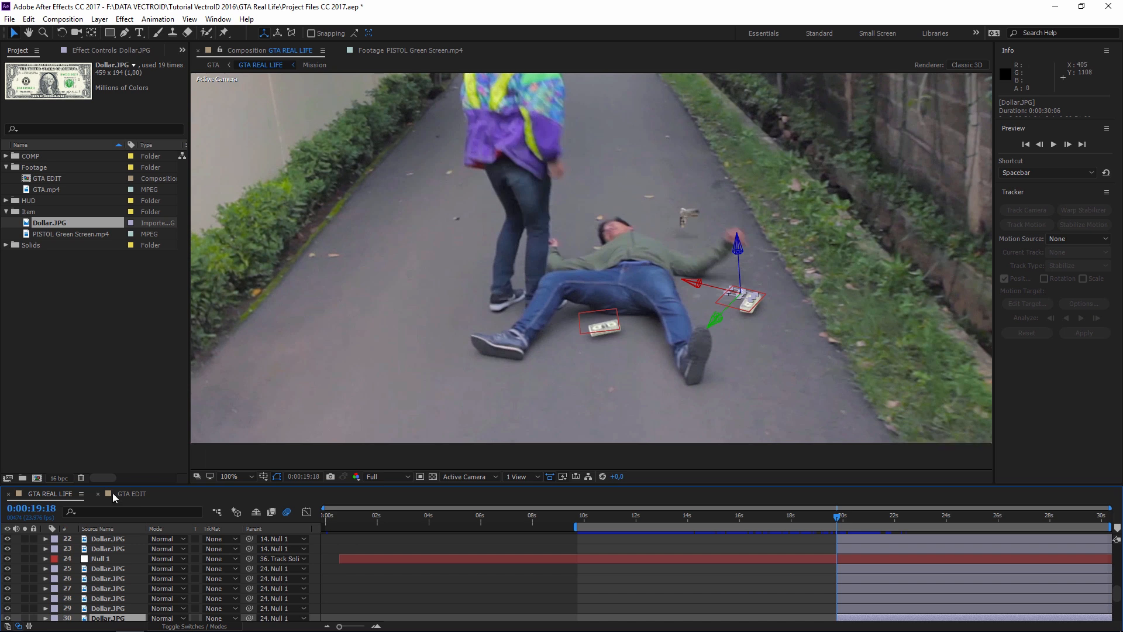
click(135, 496)
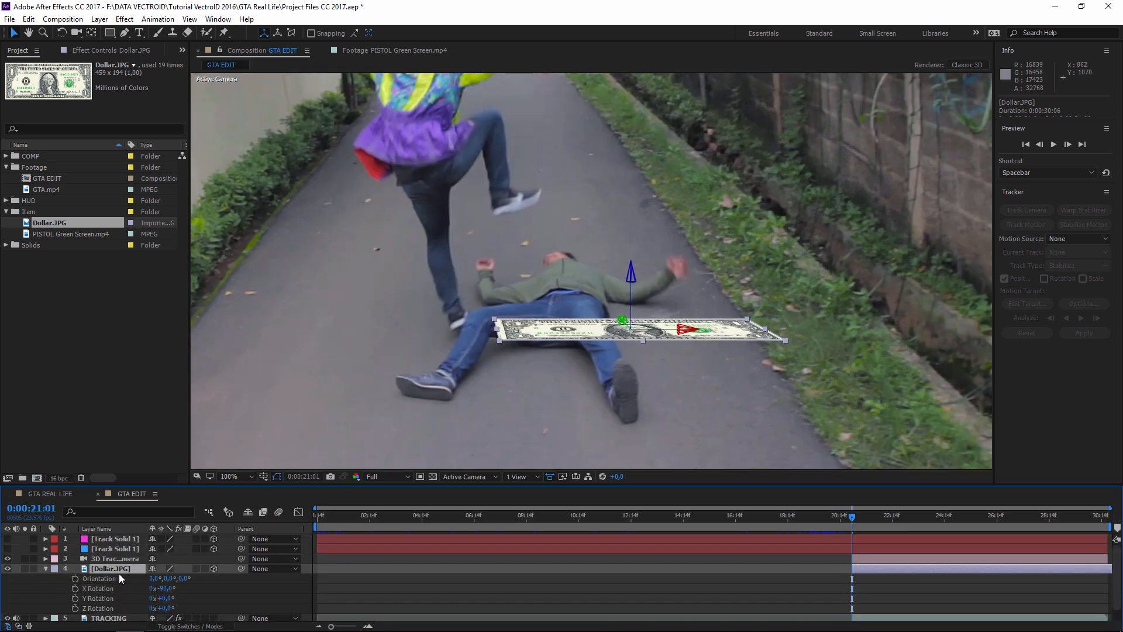
- Duplicate the dollar layer several times, raising each copy to build a stack
click(29, 19)
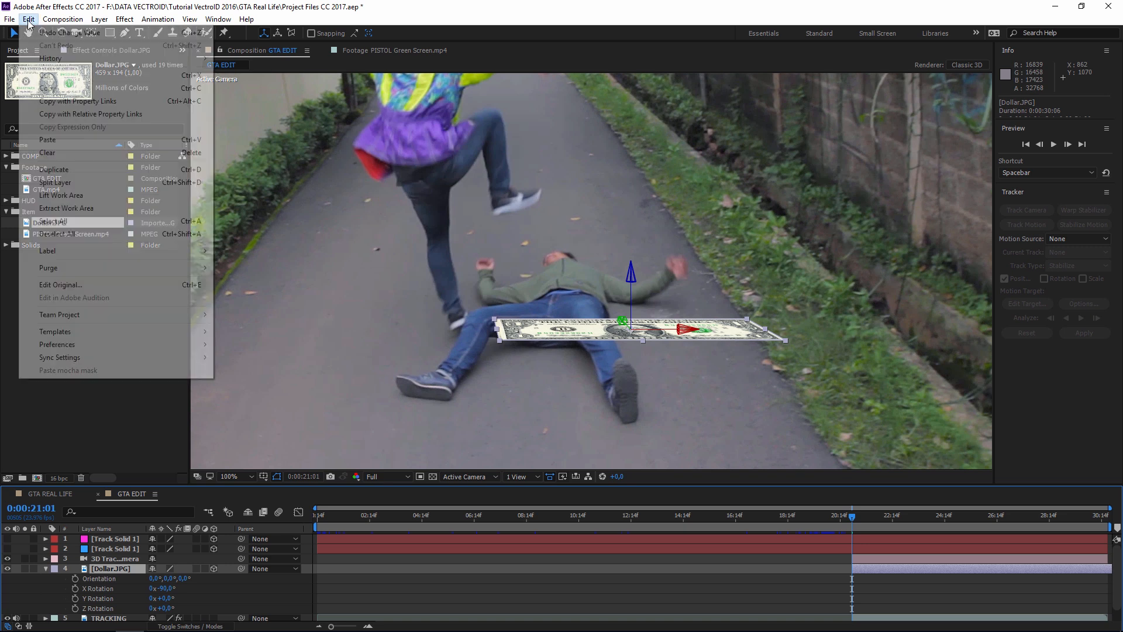
click(47, 169)
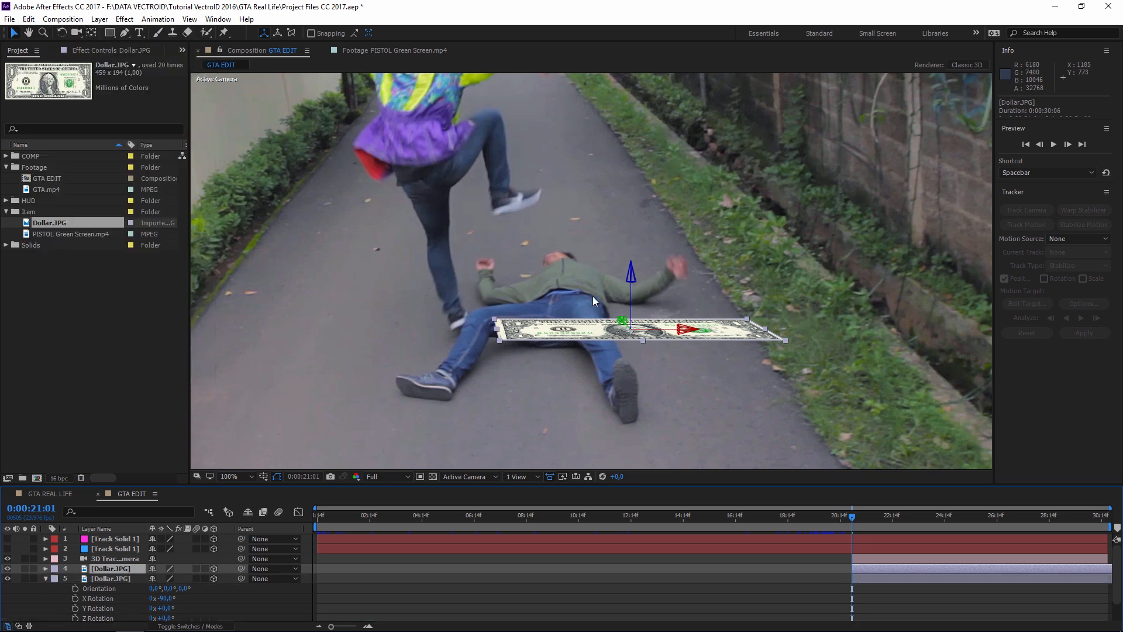
drag(631, 292, 634, 290)
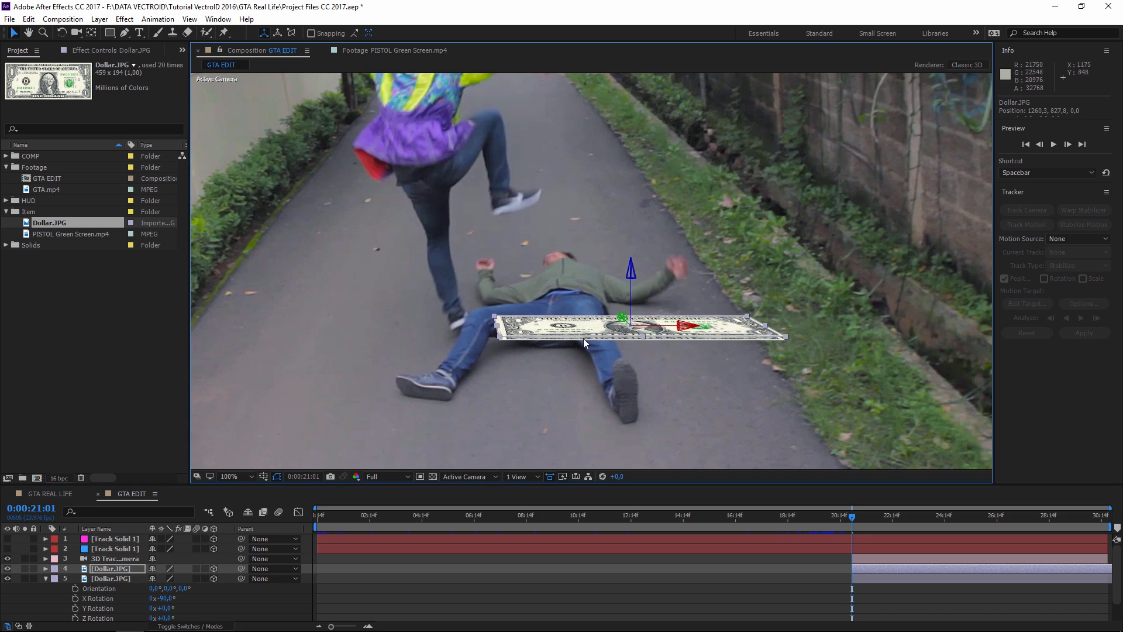
key(ctrl+d)
drag(632, 296, 631, 291)
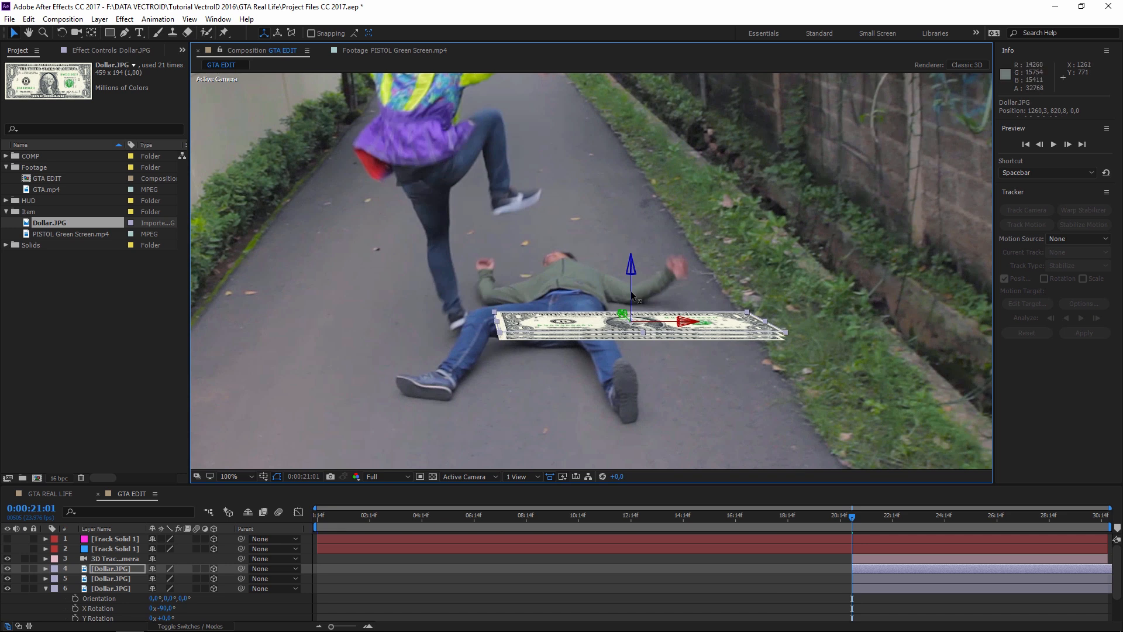
key(ctrl+d)
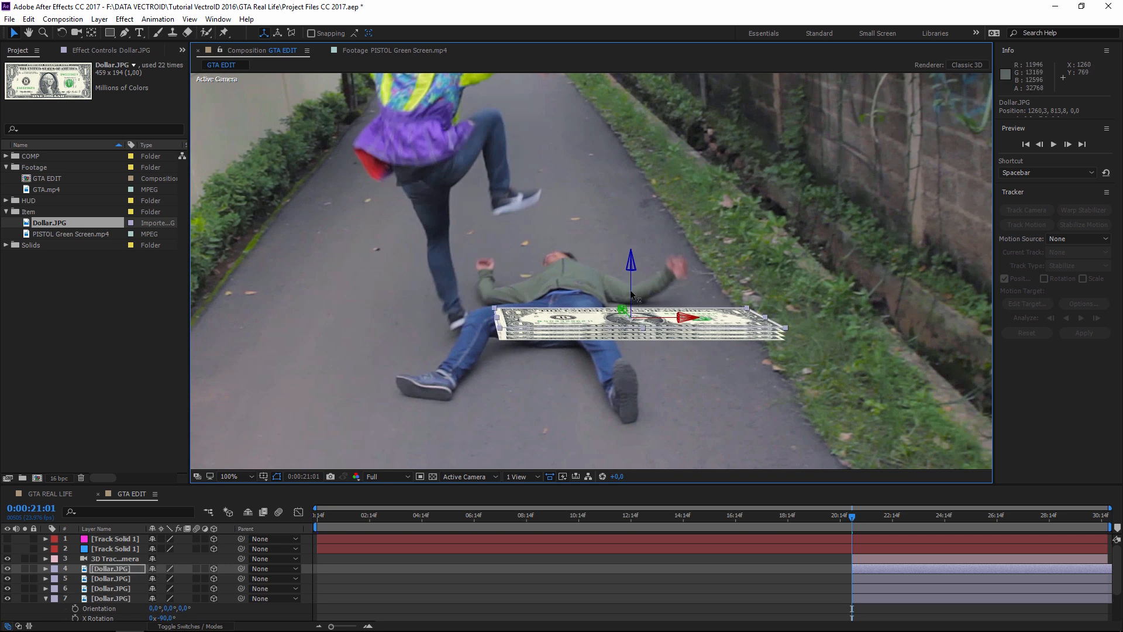
key(ctrl+d)
drag(631, 294, 631, 279)
key(ctrl+d)
key(ctrl+d)
key(ctrl+d)
key(ctrl+d)
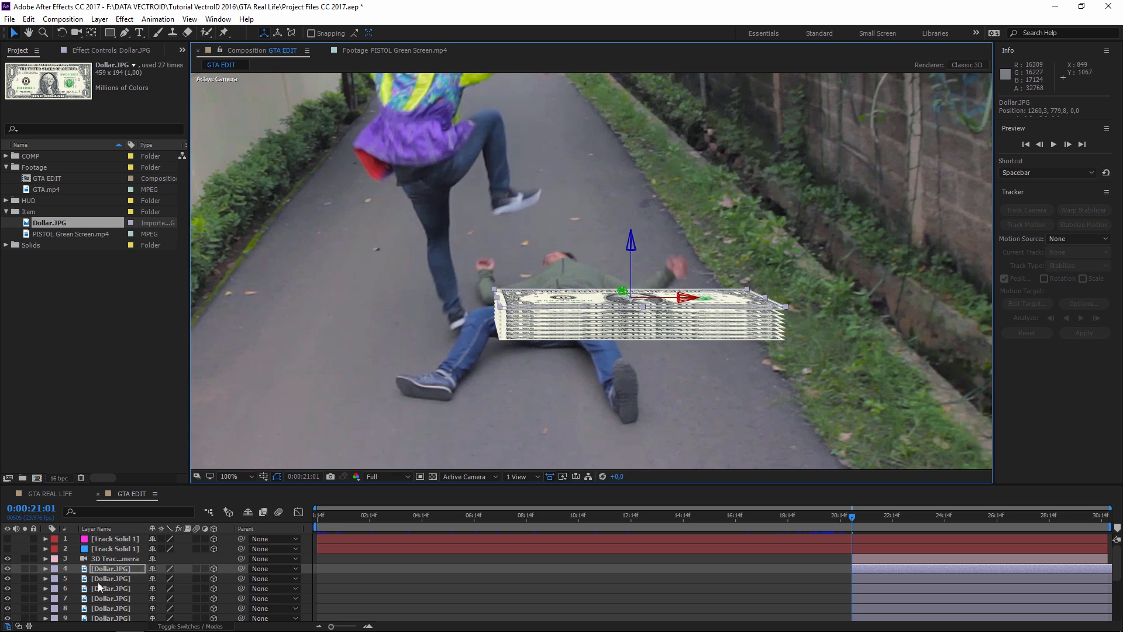
- Settle the top bill onto the stack and rename it DOLLAR 1
key(ctrl+Down)
key(ctrl+Up)
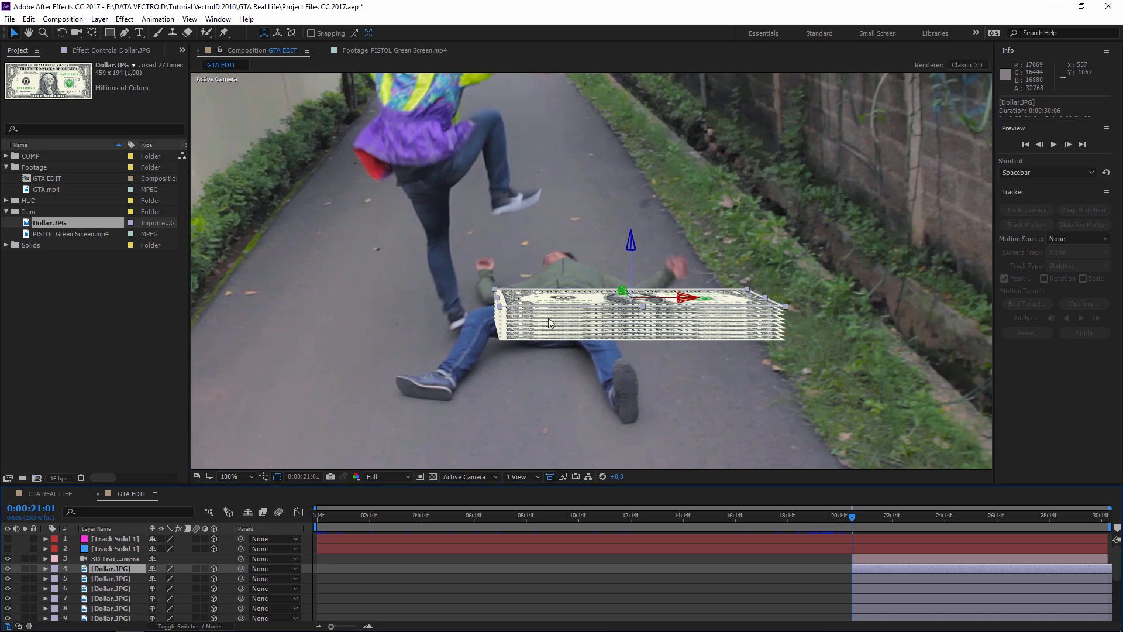
drag(631, 257, 631, 259)
scroll(134, 593, down, 8)
click(134, 593)
scroll(133, 592, up, 8)
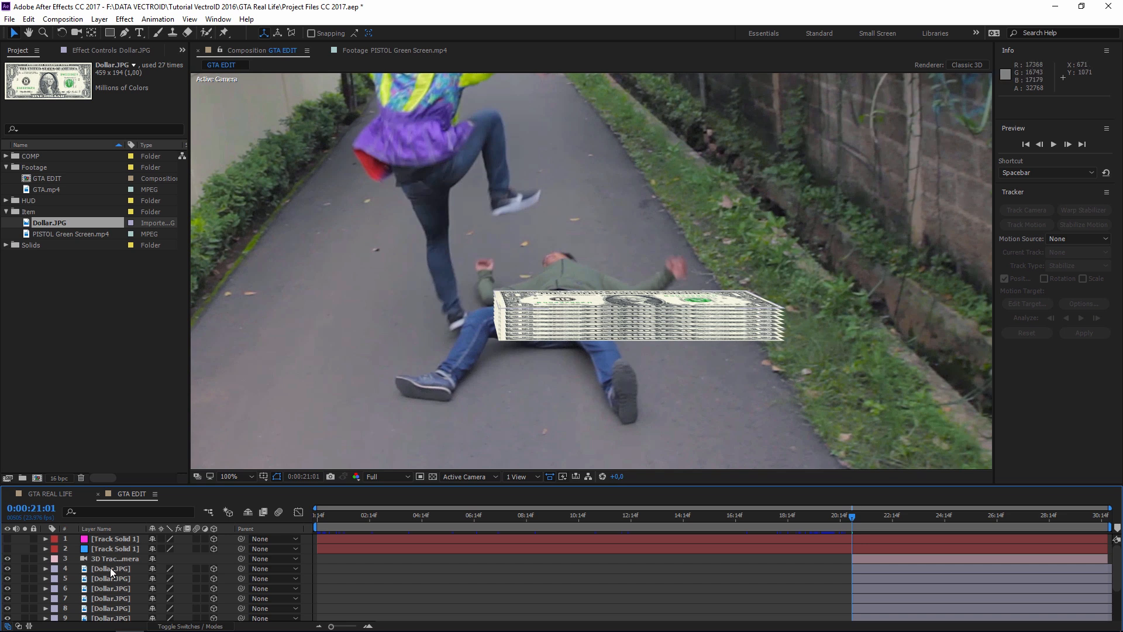
click(91, 568)
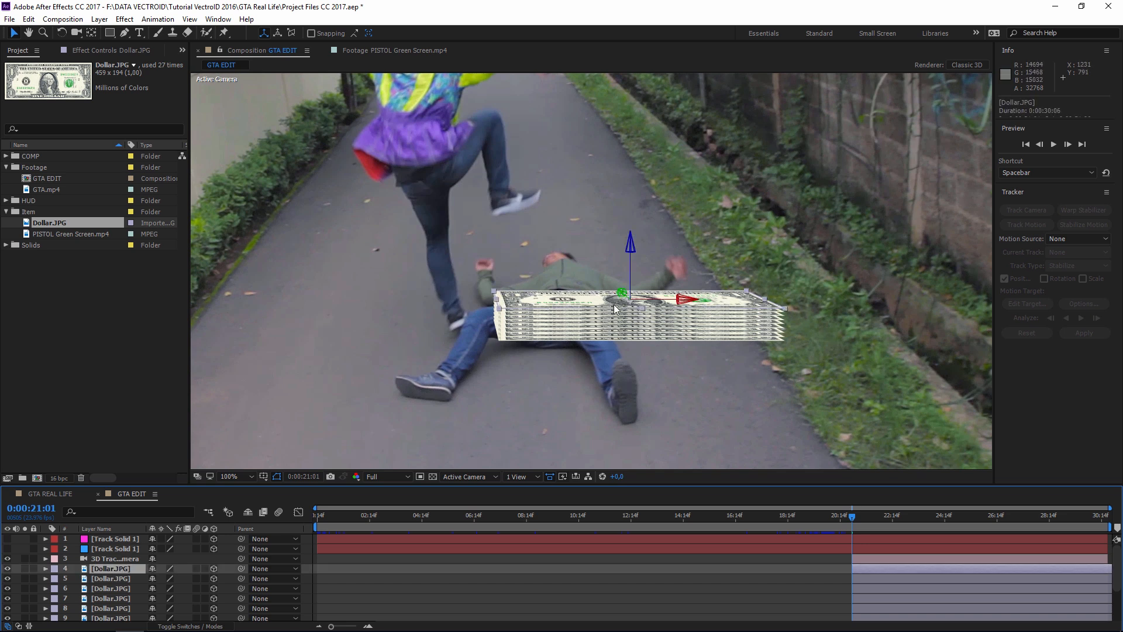
key(Return)
text(DOLLAR 1)
key(Return)
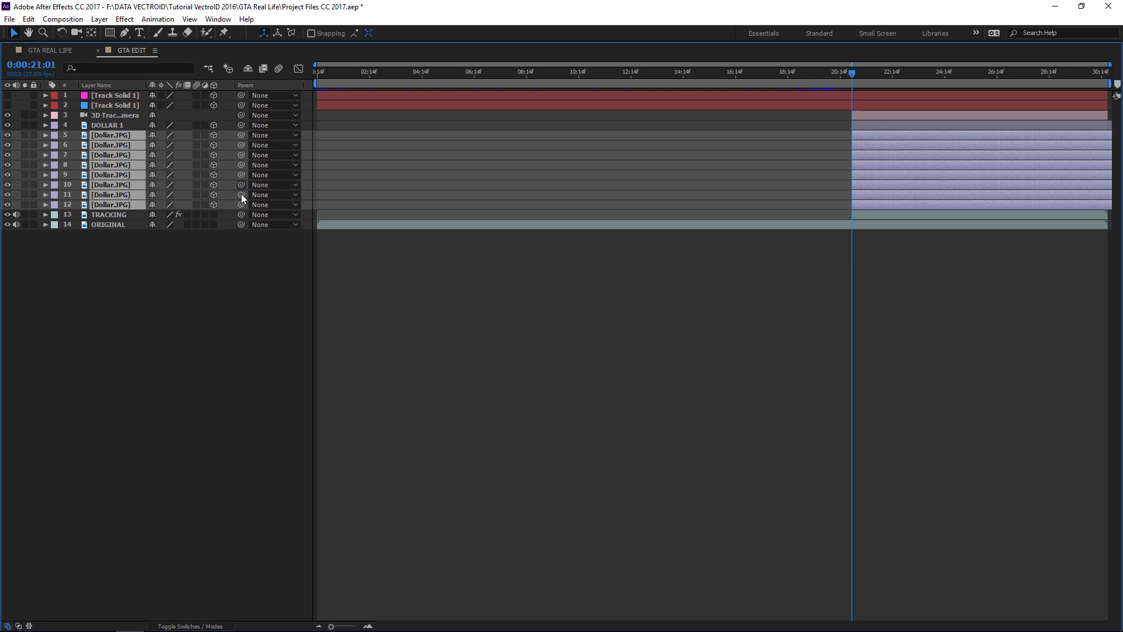
- Parent bill layers 5–12 to DOLLAR 1 and restore the panel layout
drag(240, 136, 105, 123)
click(106, 124)
key(grave)
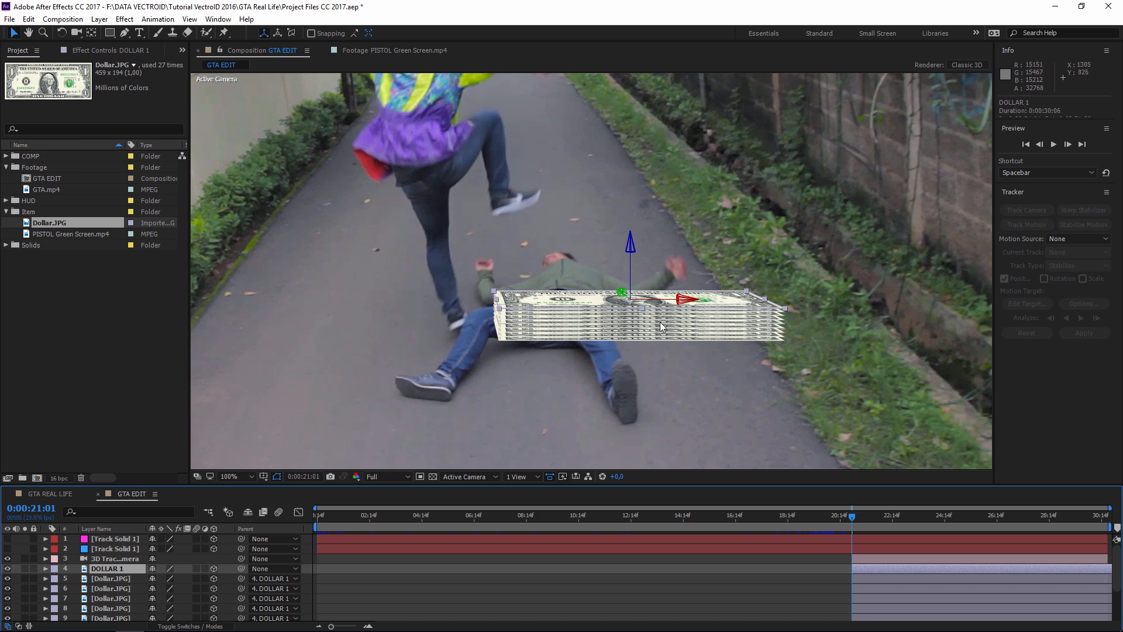
- Drag DOLLAR 1 to shift the whole money stack slightly left and fine-tune its height
drag(684, 300, 661, 314)
mouse_move(609, 272)
mouse_down()
mouse_move(611, 234)
mouse_move(626, 308)
mouse_move(634, 176)
mouse_move(622, 276)
mouse_up()
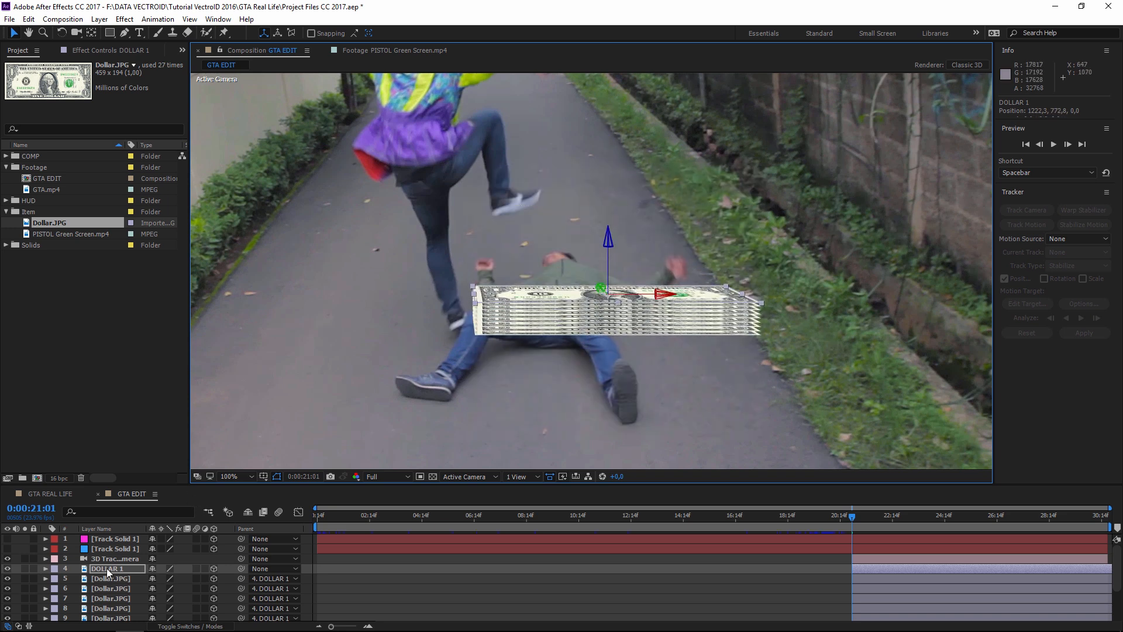
scroll(107, 567, down, 2)
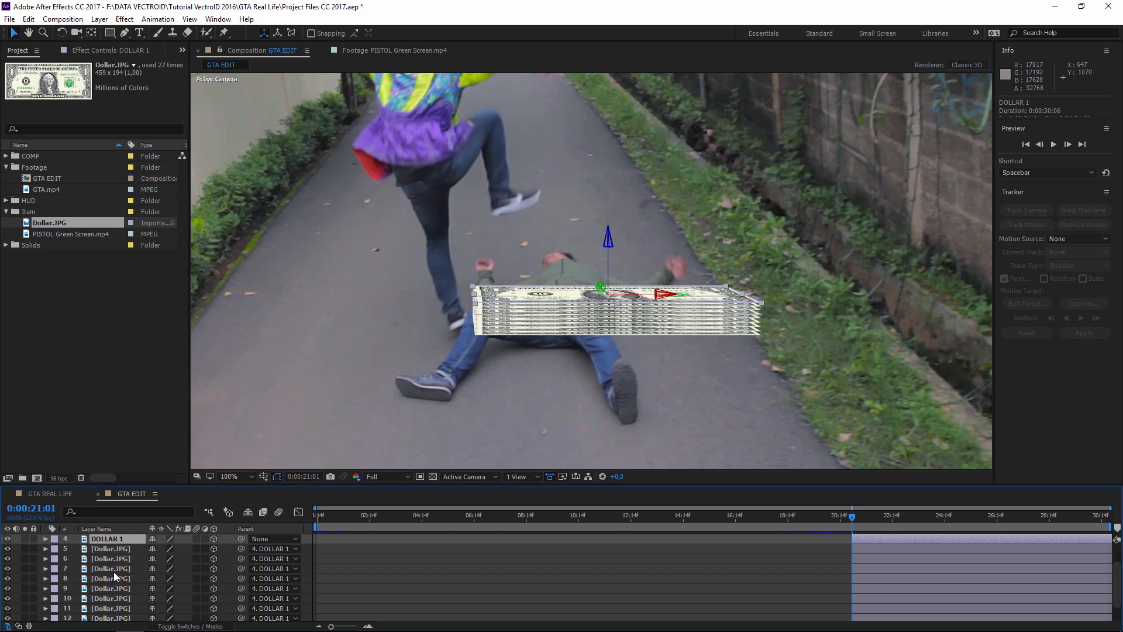
scroll(114, 571, down, 2)
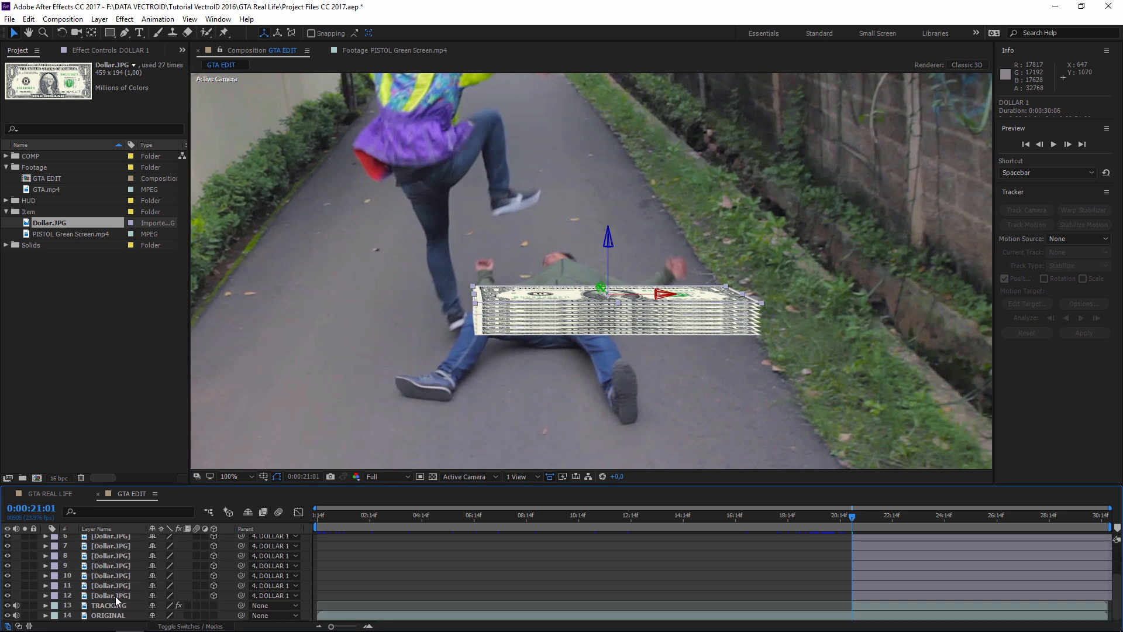
click(114, 595)
scroll(114, 567, up, 3)
scroll(110, 589, down, 3)
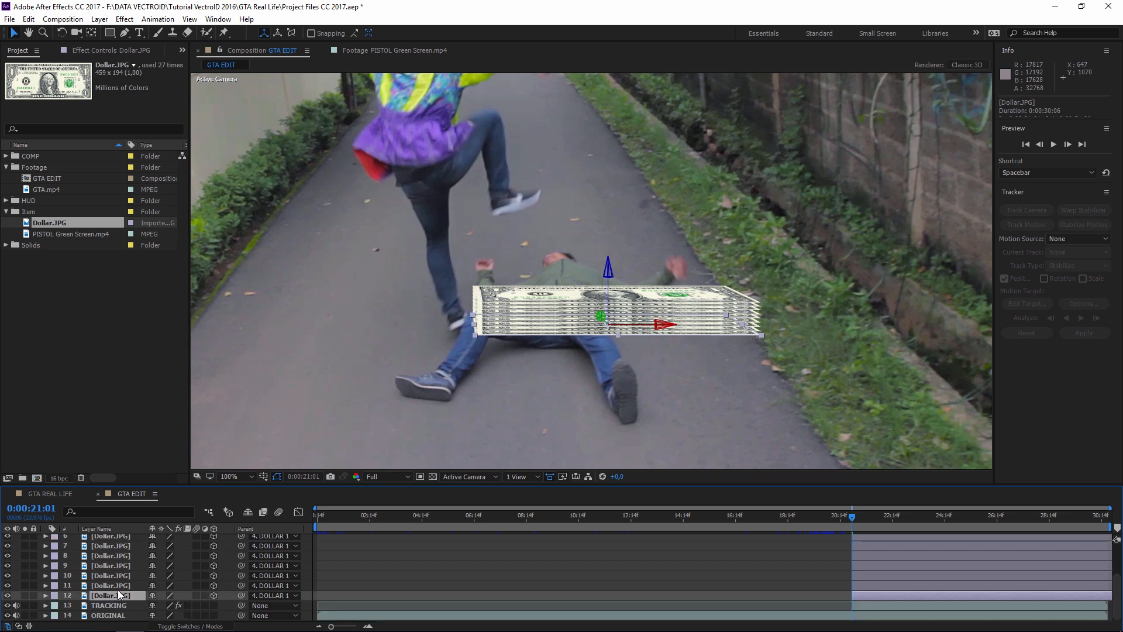
- Add a Curves effect to bottom bill layer 12 and bend its curve
click(124, 19)
mouse_move(175, 141)
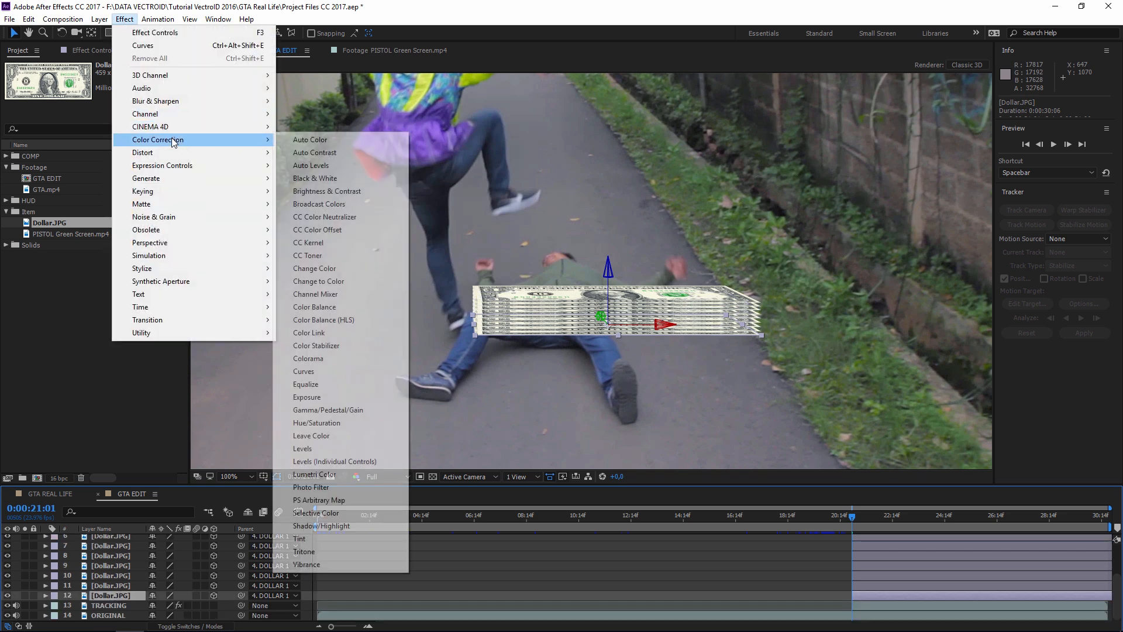
click(304, 371)
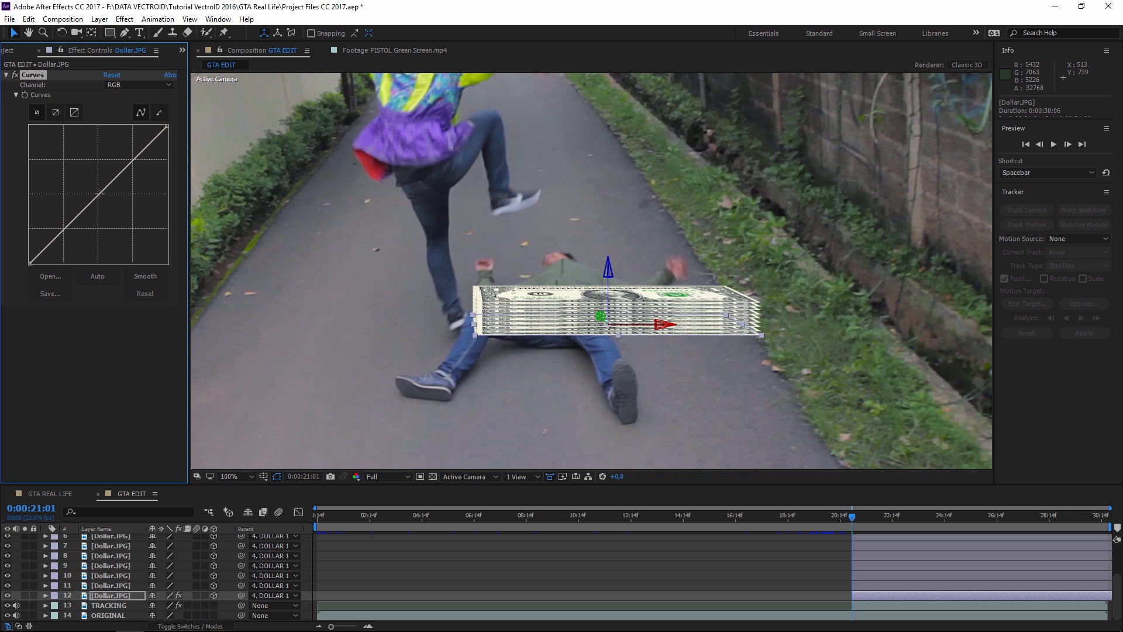
drag(99, 193, 124, 216)
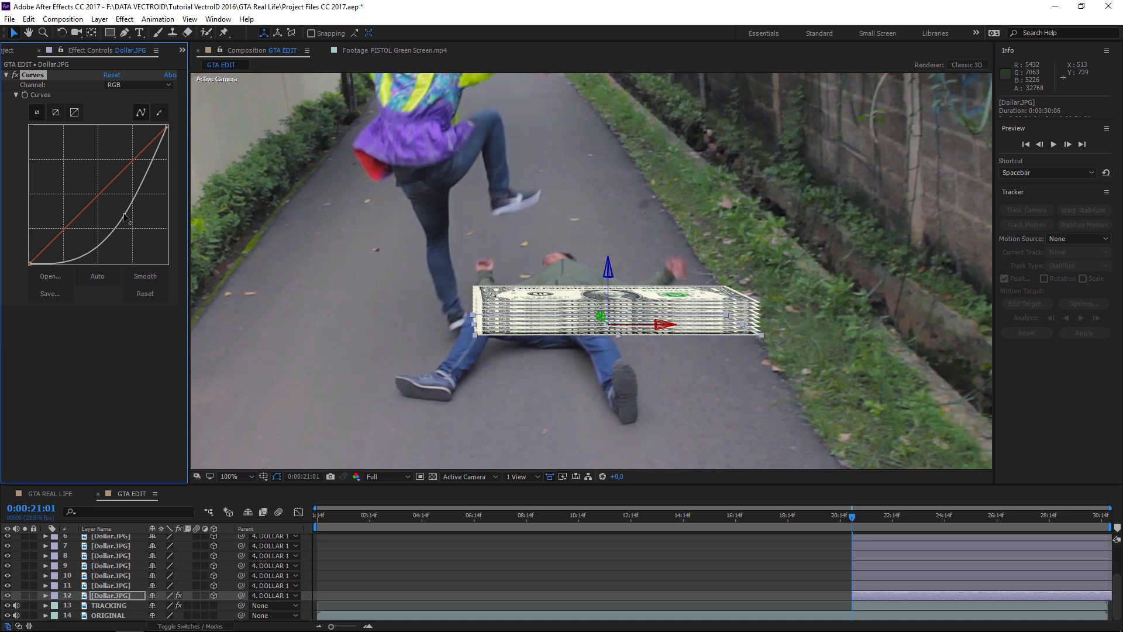
- Paste the same Curves effect onto bill layers 5 through 11
click(113, 581)
scroll(115, 577, up, 2)
shift+click(118, 558)
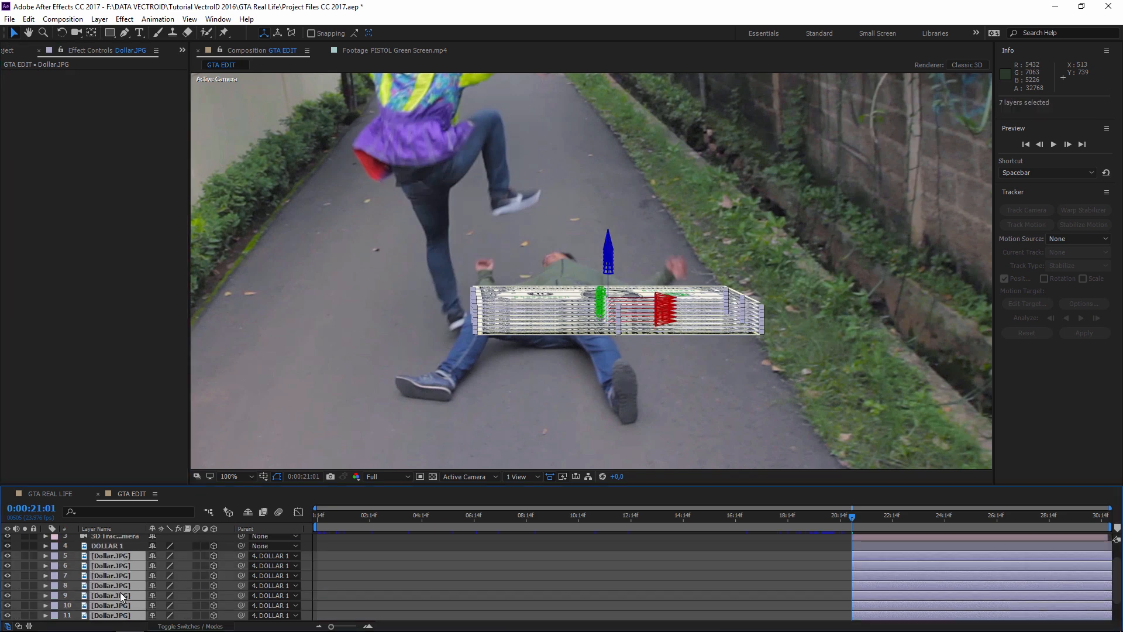
key(ctrl+v)
scroll(187, 572, down, 2)
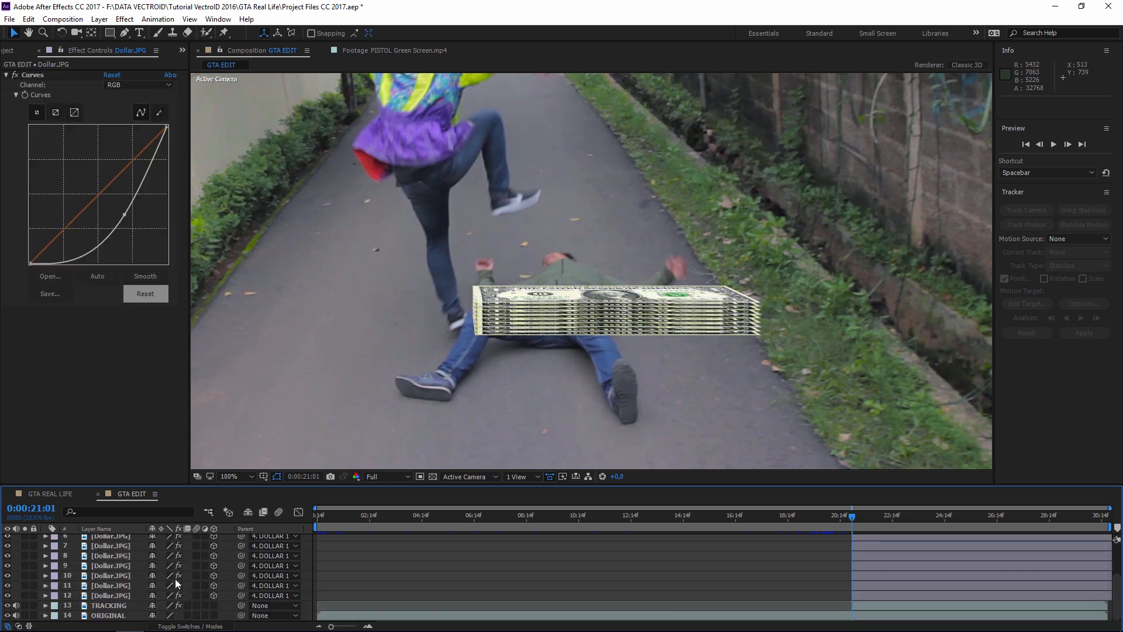
- Flatten layer 11's Curves point up-left and review the curves on layers 10 through 5
click(108, 595)
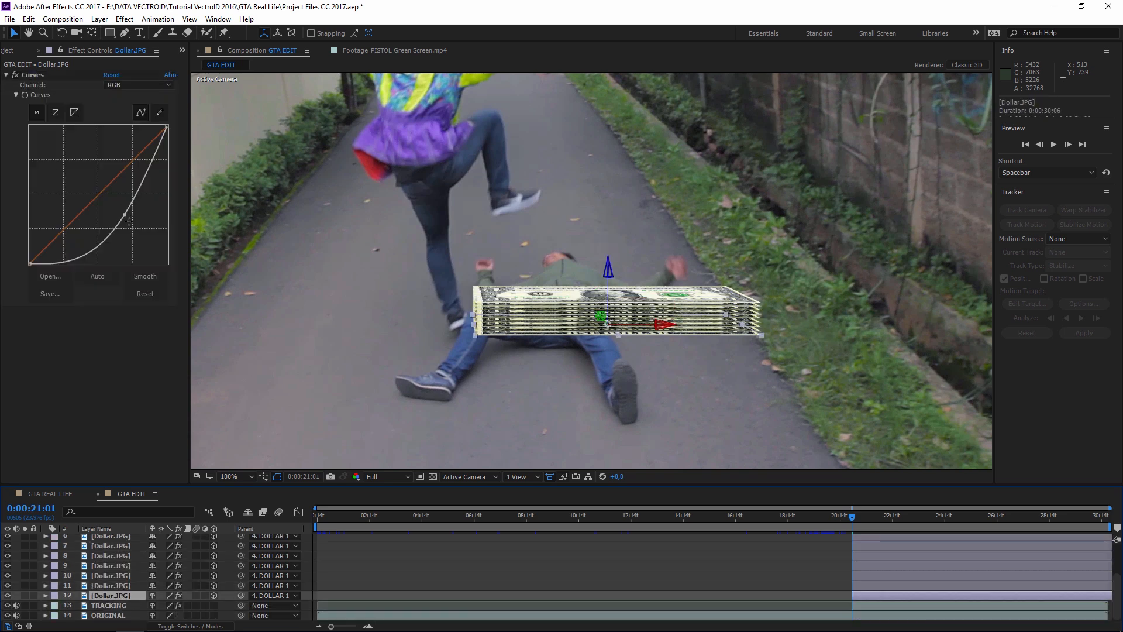
click(117, 585)
drag(124, 214, 102, 194)
click(121, 573)
click(113, 564)
click(128, 556)
click(126, 547)
click(122, 537)
scroll(124, 559, up, 1)
click(123, 556)
- Select DOLLAR 1 together with all its Dollar.JPG layers 4–12
click(770, 293)
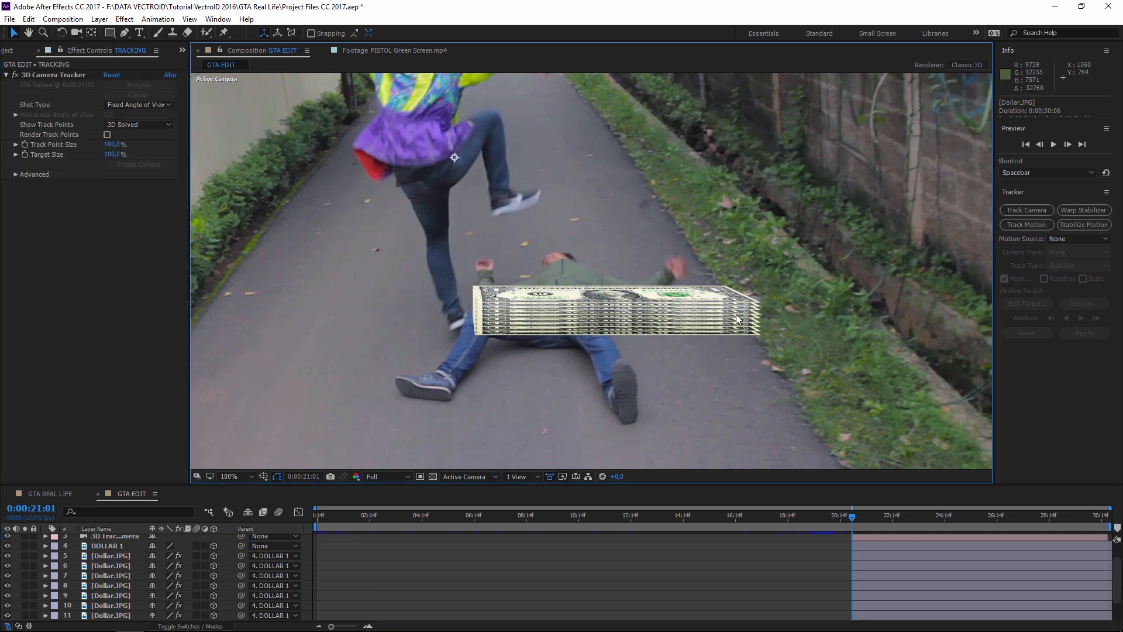
click(123, 546)
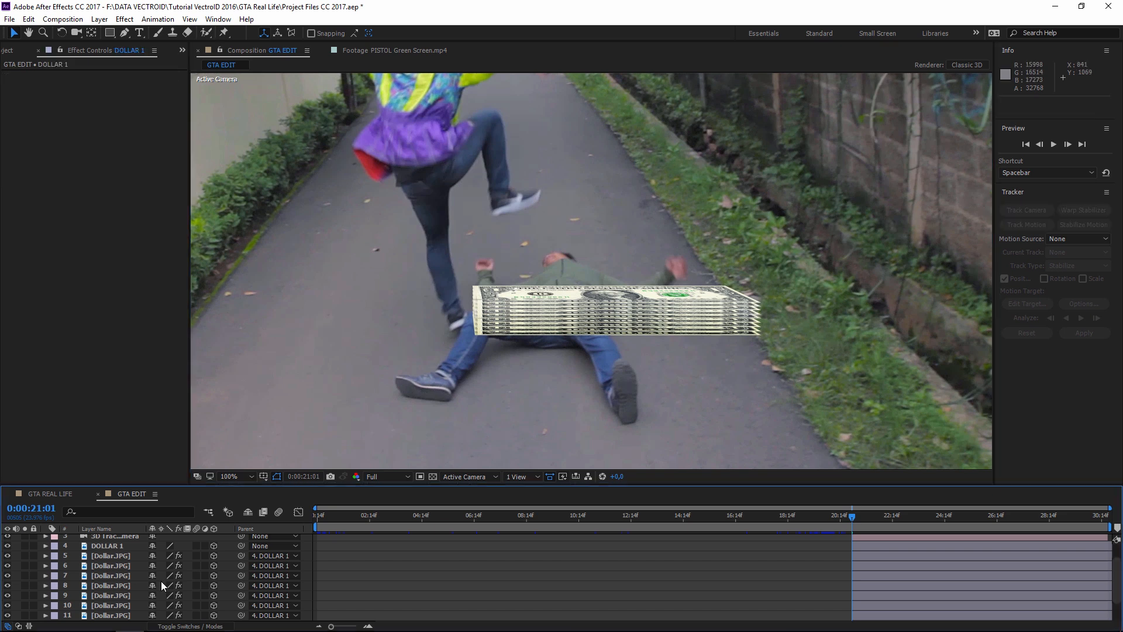
click(115, 547)
scroll(117, 579, down, 1)
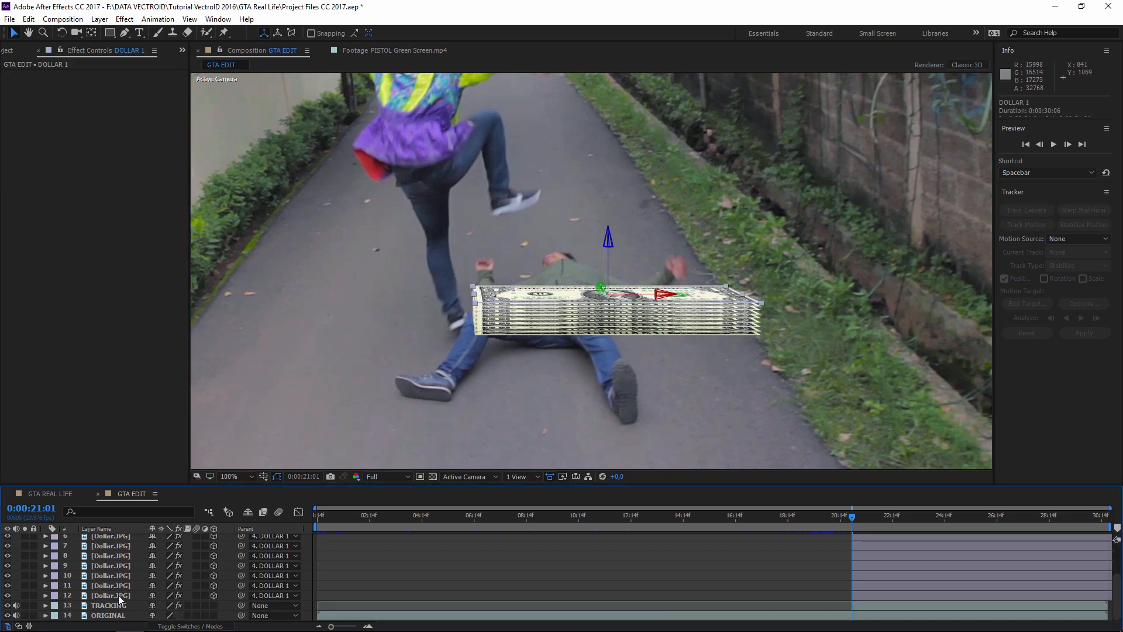
shift+click(118, 595)
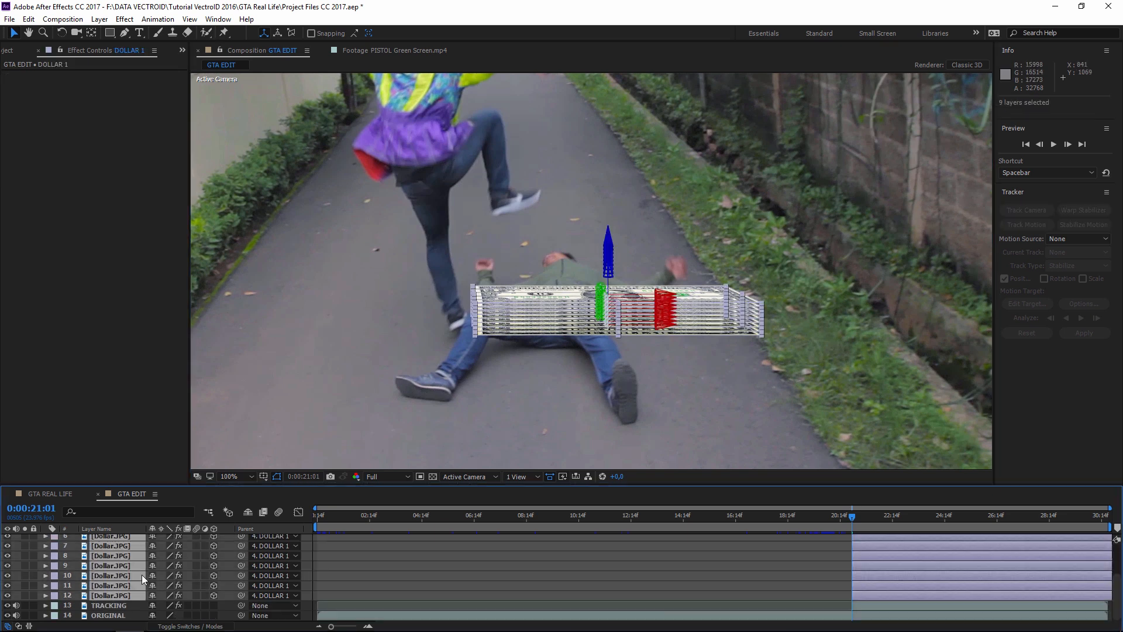
click(124, 19)
mouse_move(166, 105)
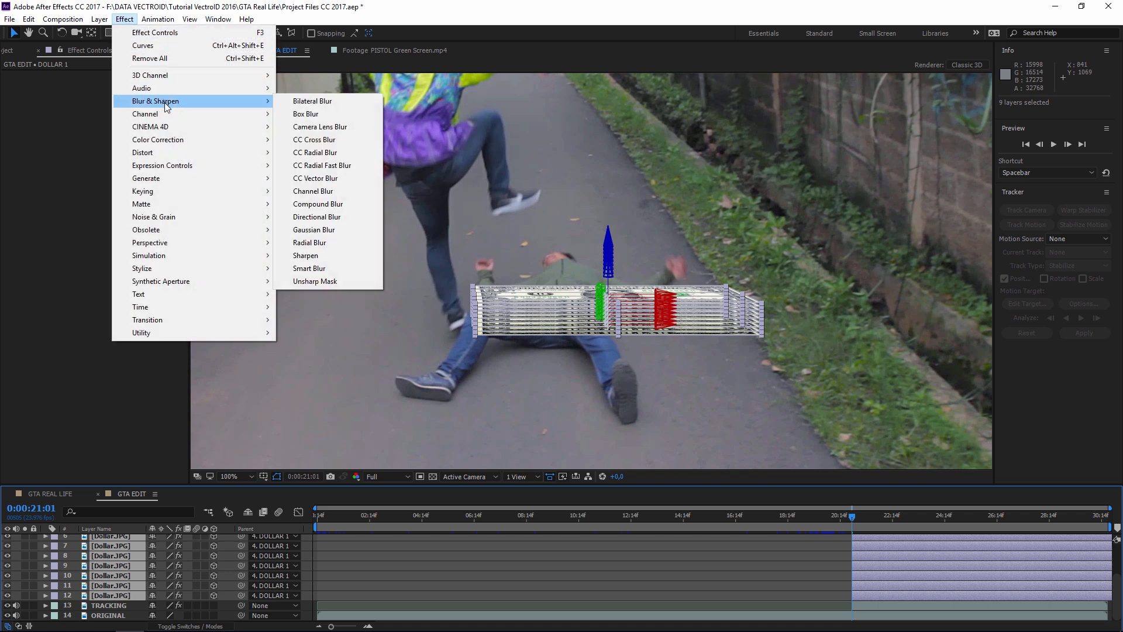
- Apply Gaussian Blur to the dollar layers with Blurriness 5
click(326, 230)
click(108, 321)
key(Return)
- Pan and zoom the viewer to inspect the blurred stack edges near the man's legs
click(735, 267)
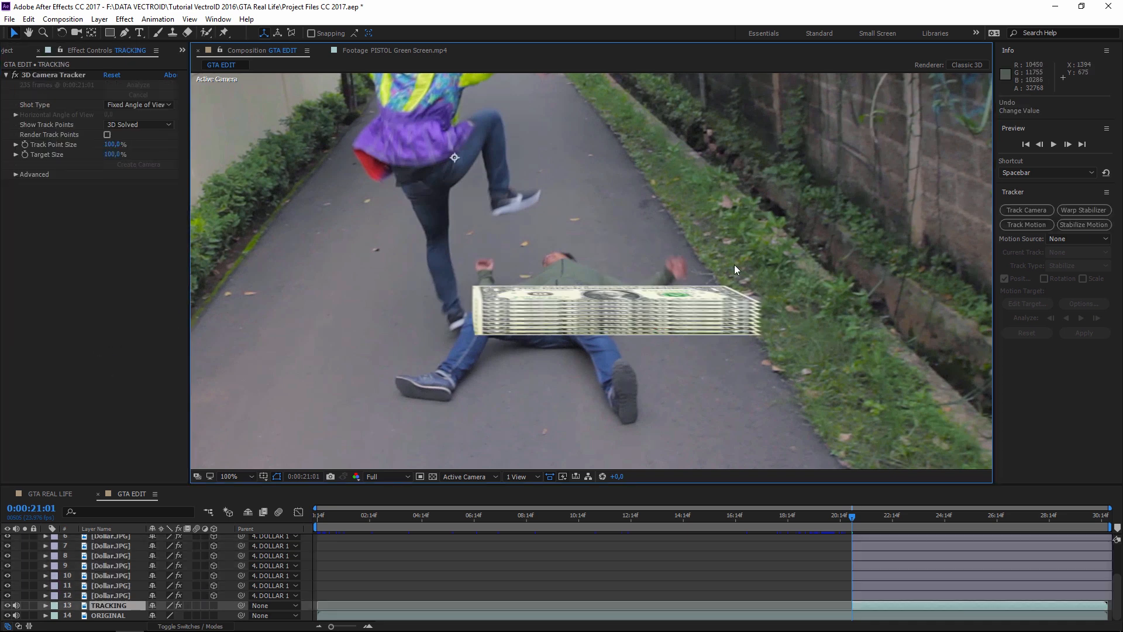
scroll(735, 268, up, 1)
drag(833, 353, 486, 231)
scroll(735, 305, up, 1)
drag(724, 274, 693, 259)
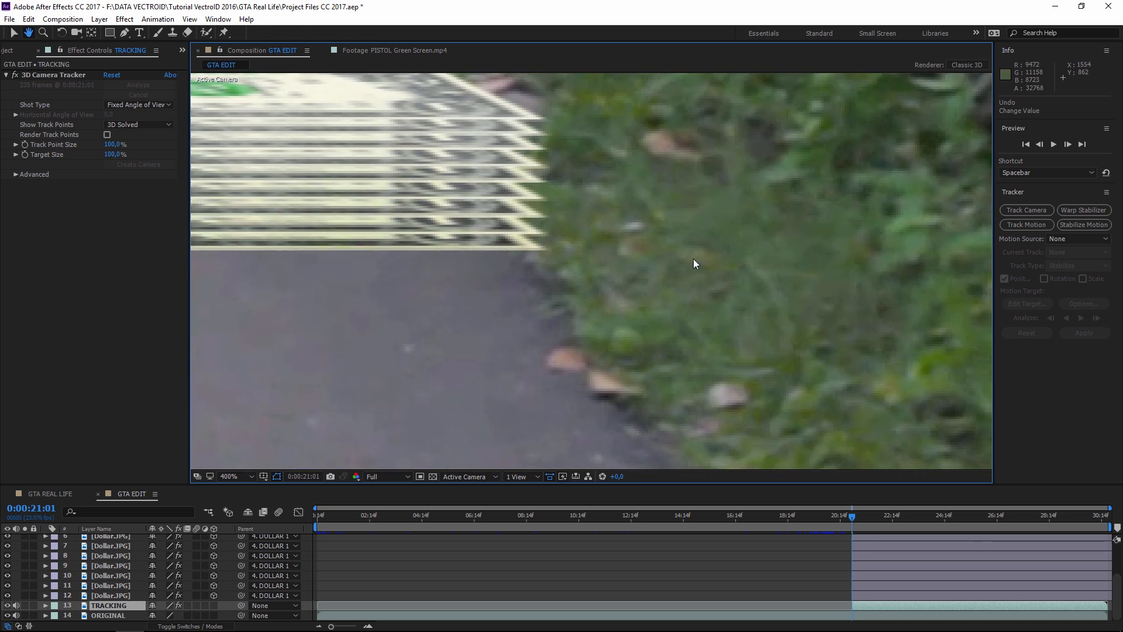
scroll(598, 271, down, 1)
drag(372, 320, 579, 324)
drag(426, 334, 637, 328)
mouse_move(412, 308)
mouse_down()
mouse_move(511, 351)
mouse_move(497, 371)
mouse_up()
scroll(504, 242, down, 1)
drag(619, 260, 594, 281)
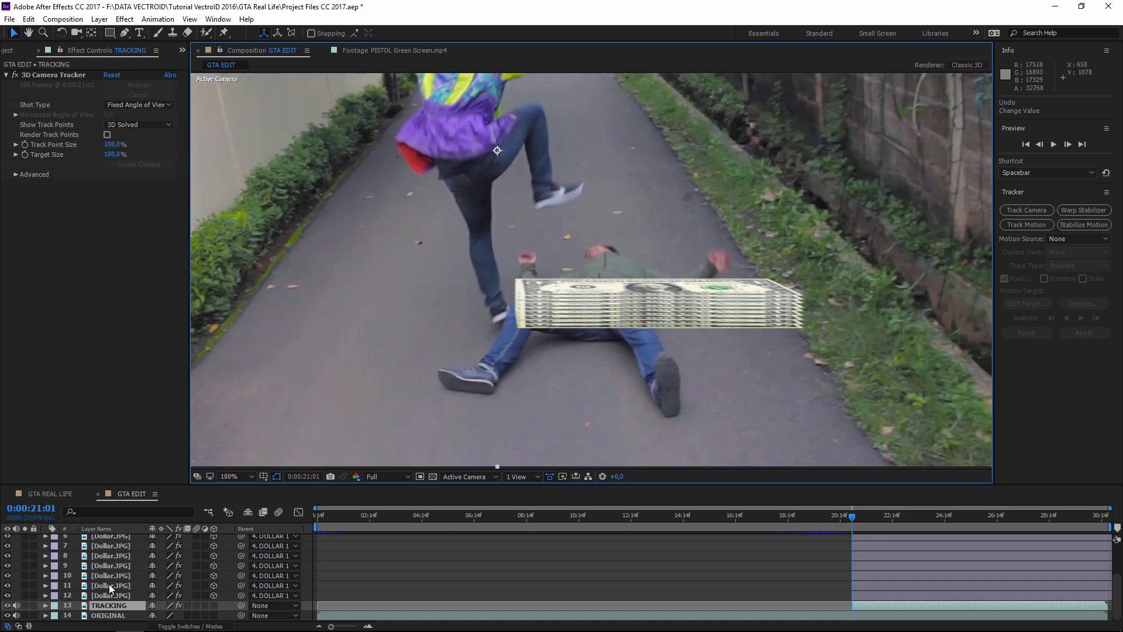
scroll(114, 588, up, 1)
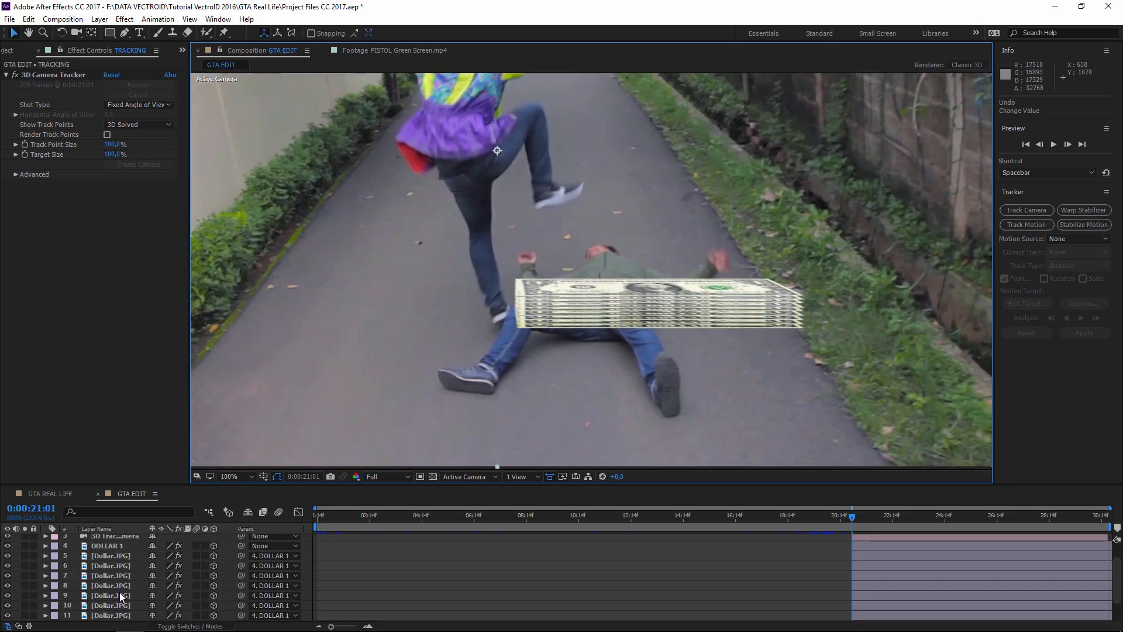
- Copy DOLLAR 1 and its Dollar.JPG layers and paste them as a new nine-layer DOLLAR 2 stack
click(111, 545)
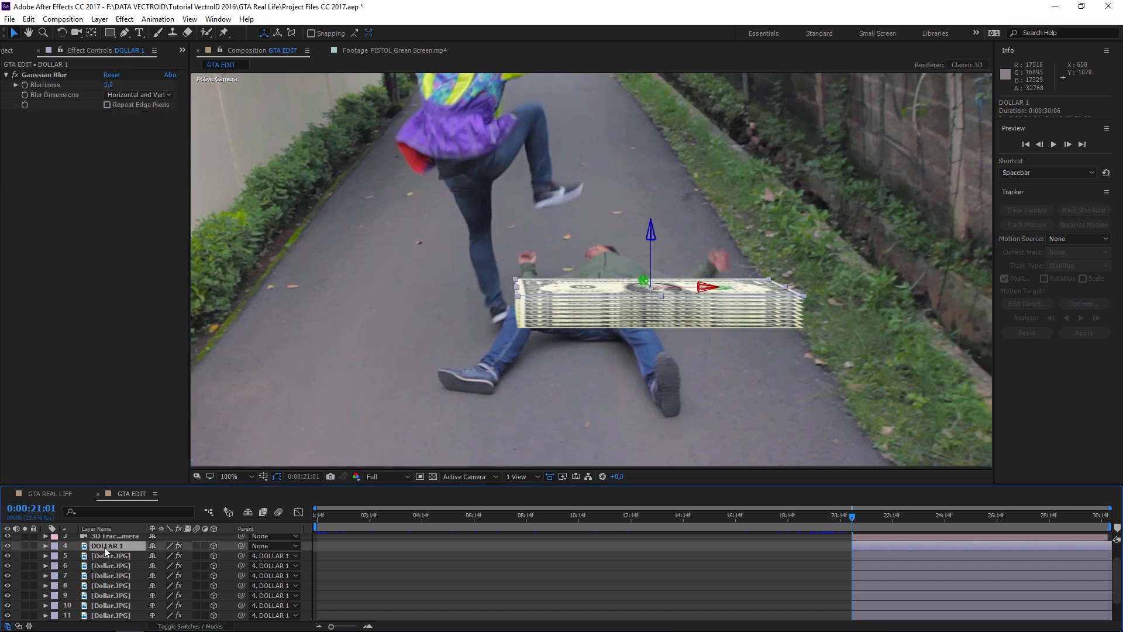
scroll(107, 546, down, 1)
shift+click(118, 595)
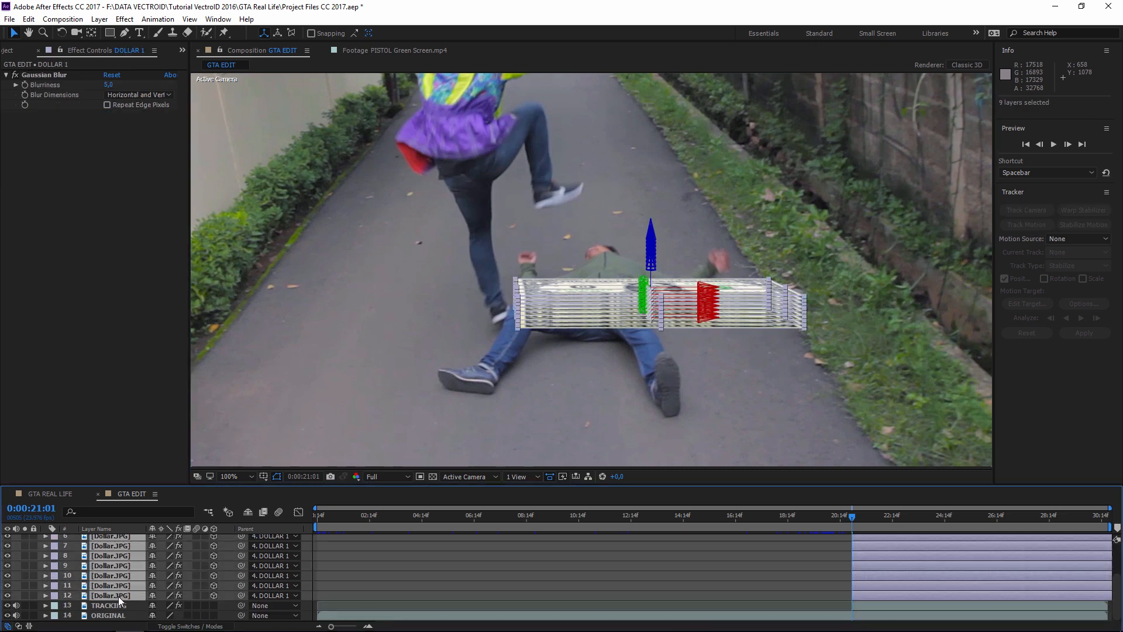
click(28, 18)
click(46, 88)
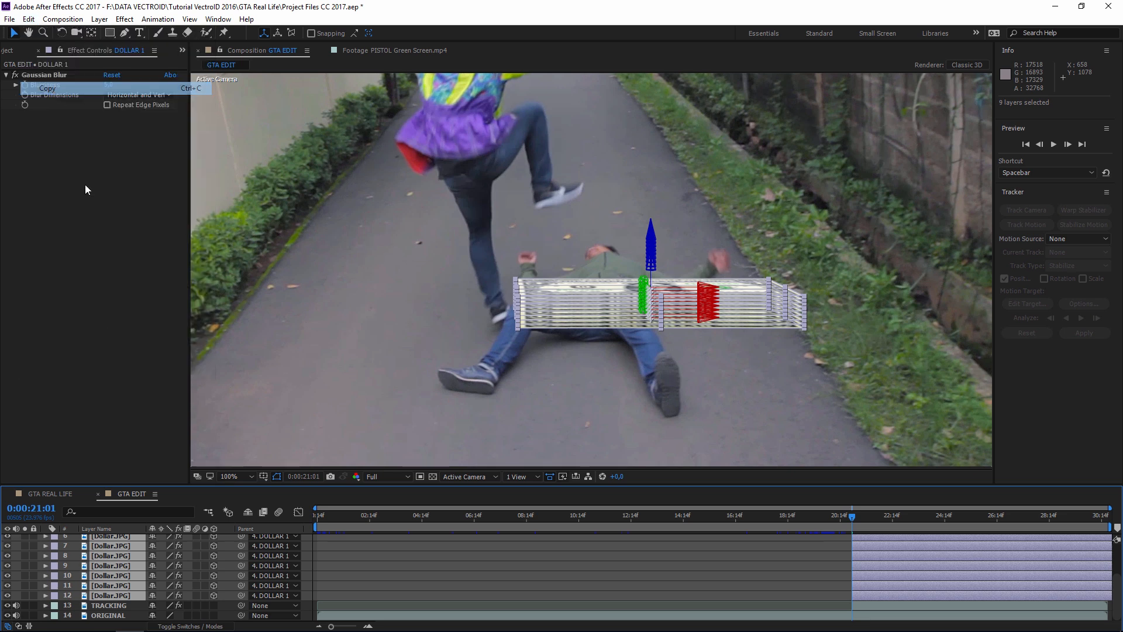
scroll(110, 581, up, 2)
click(96, 570)
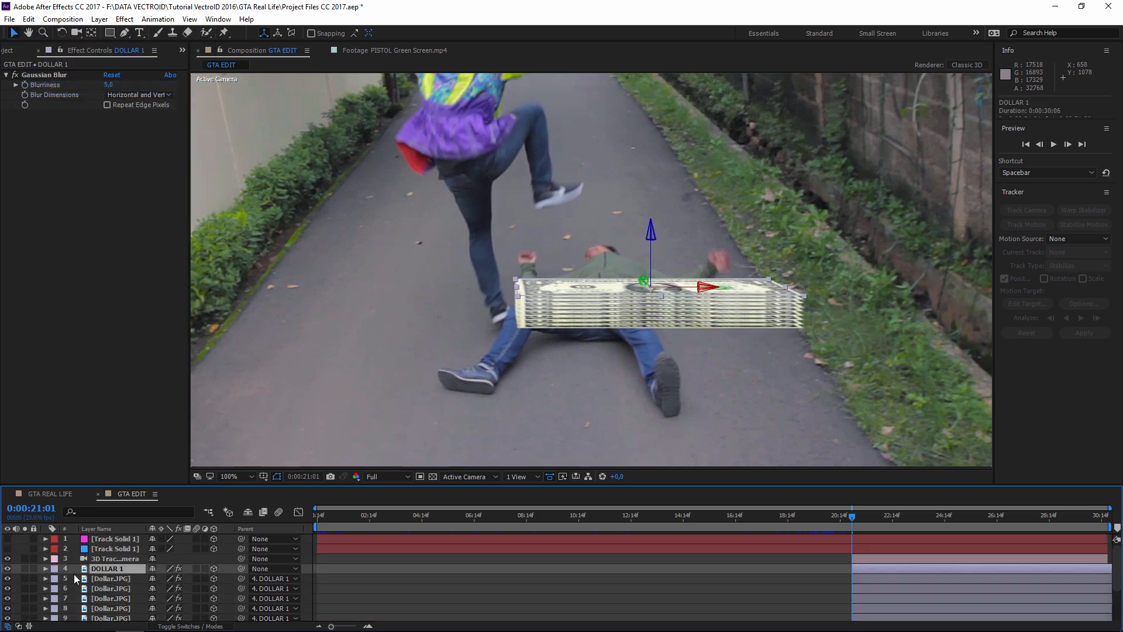
click(29, 19)
click(61, 138)
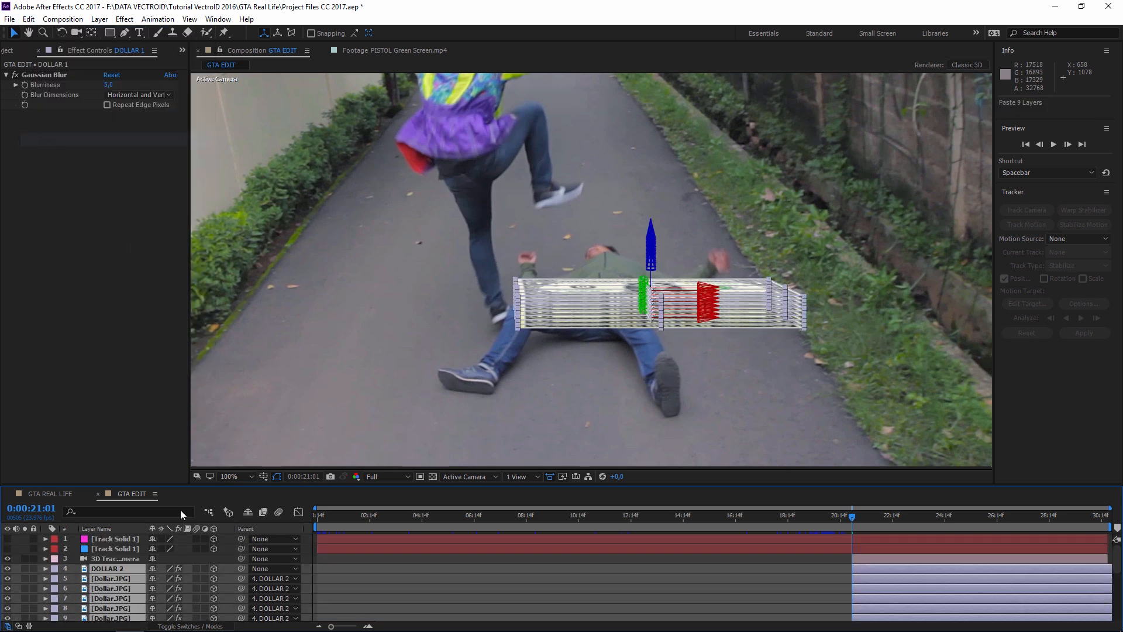
key(grave)
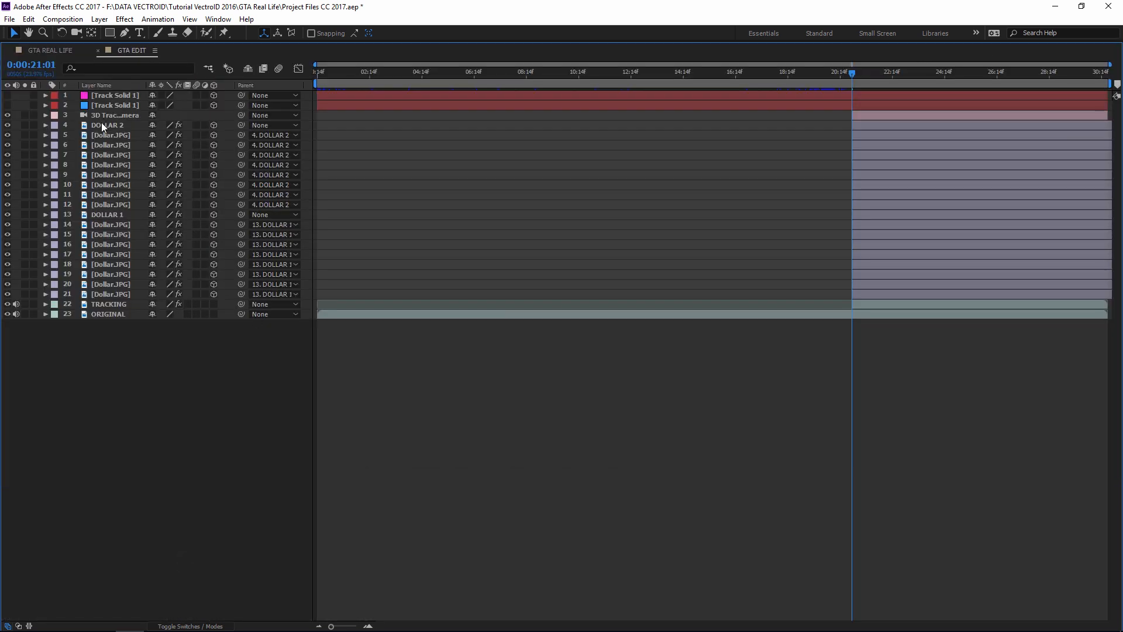
- Select DOLLAR 2's Dollar.JPG layers 5–12 in the expanded timeline
click(103, 124)
shift+click(111, 203)
click(111, 214)
shift+click(112, 294)
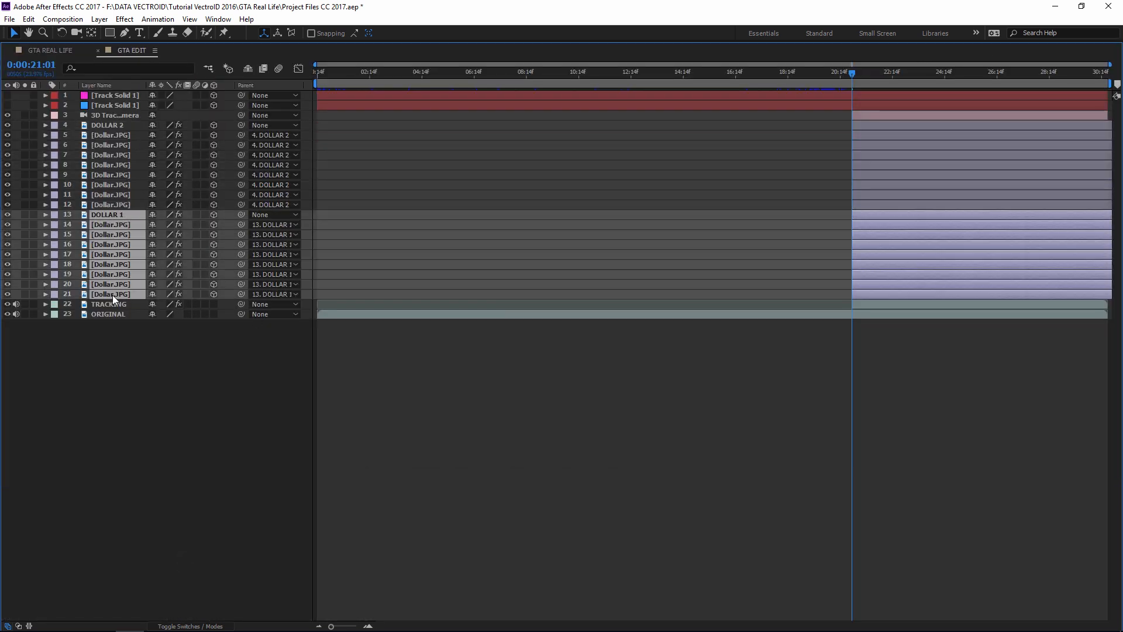
click(138, 342)
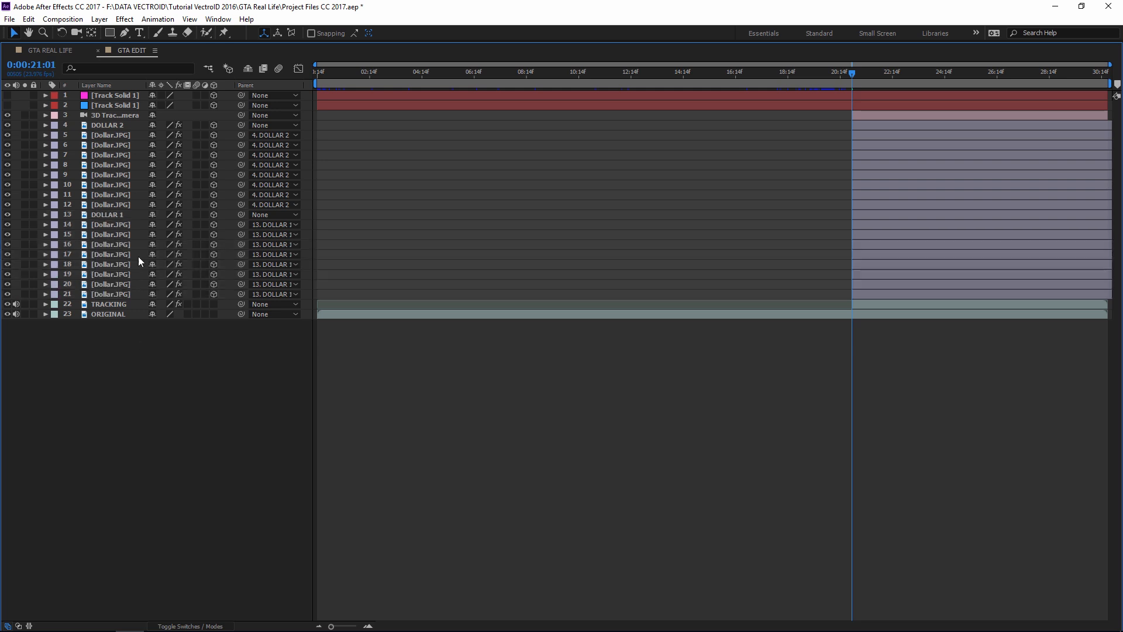
click(108, 135)
shift+click(116, 205)
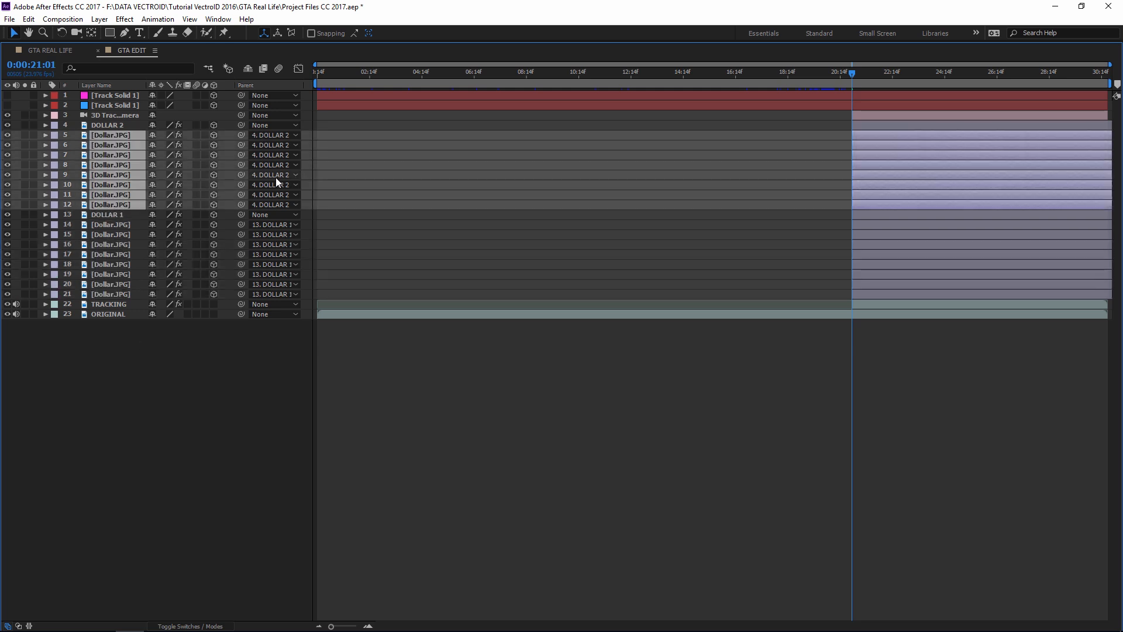
click(111, 124)
key(grave)
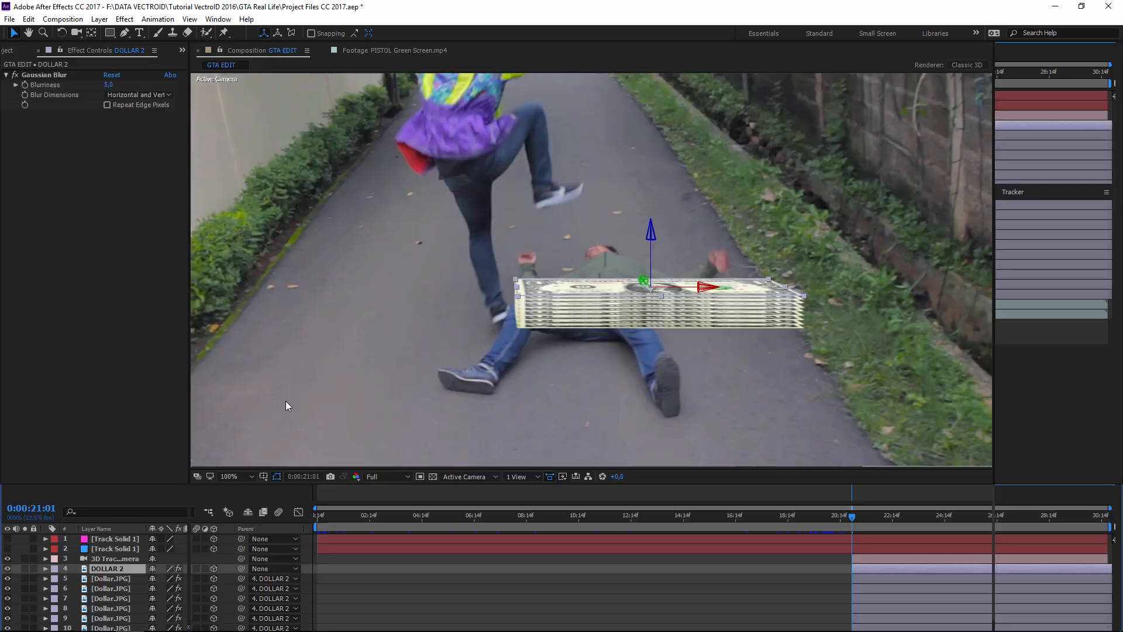
click(119, 580)
scroll(117, 588, down, 3)
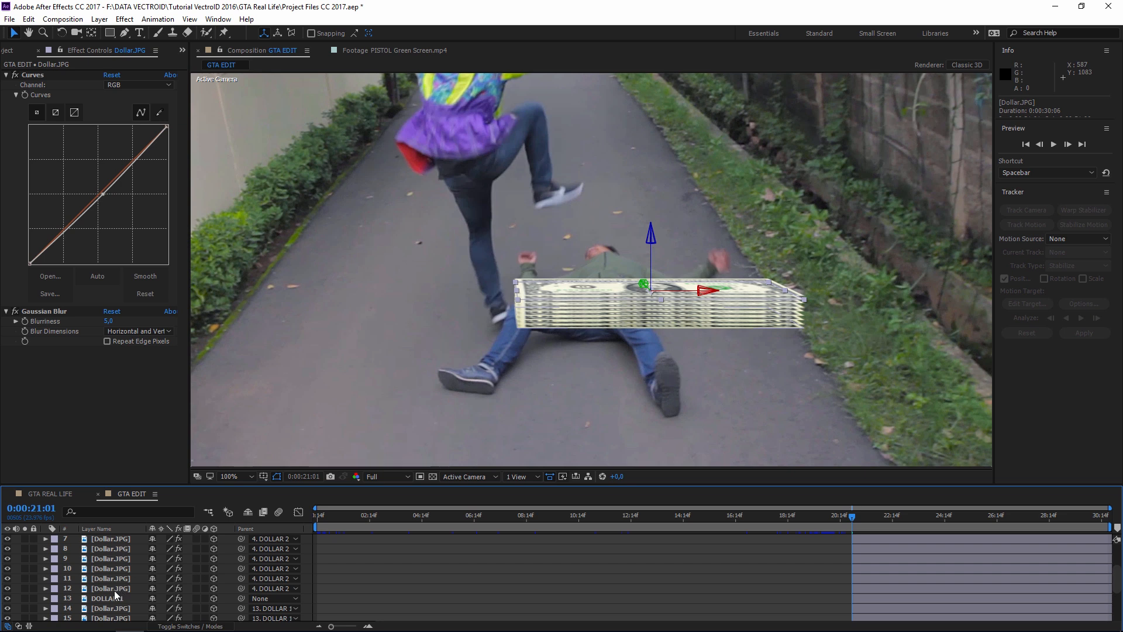
shift+click(117, 588)
key(grave)
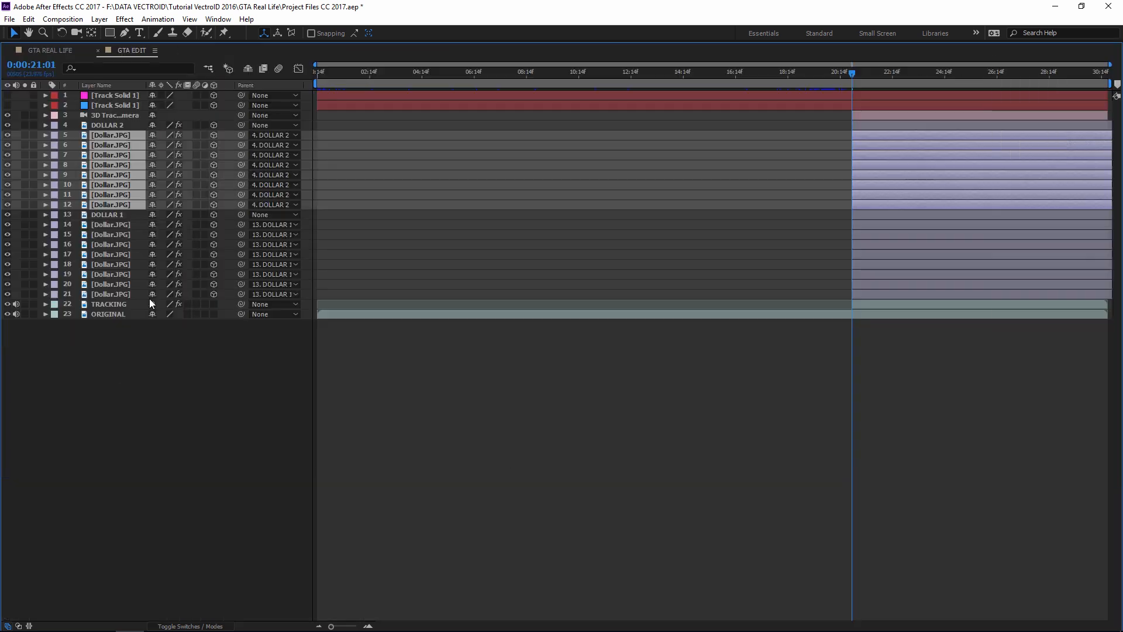
- Add DOLLAR 1's Dollar.JPG layers 14–21 and mark all selected bills shy
ctrl+click(117, 226)
shift+click(114, 294)
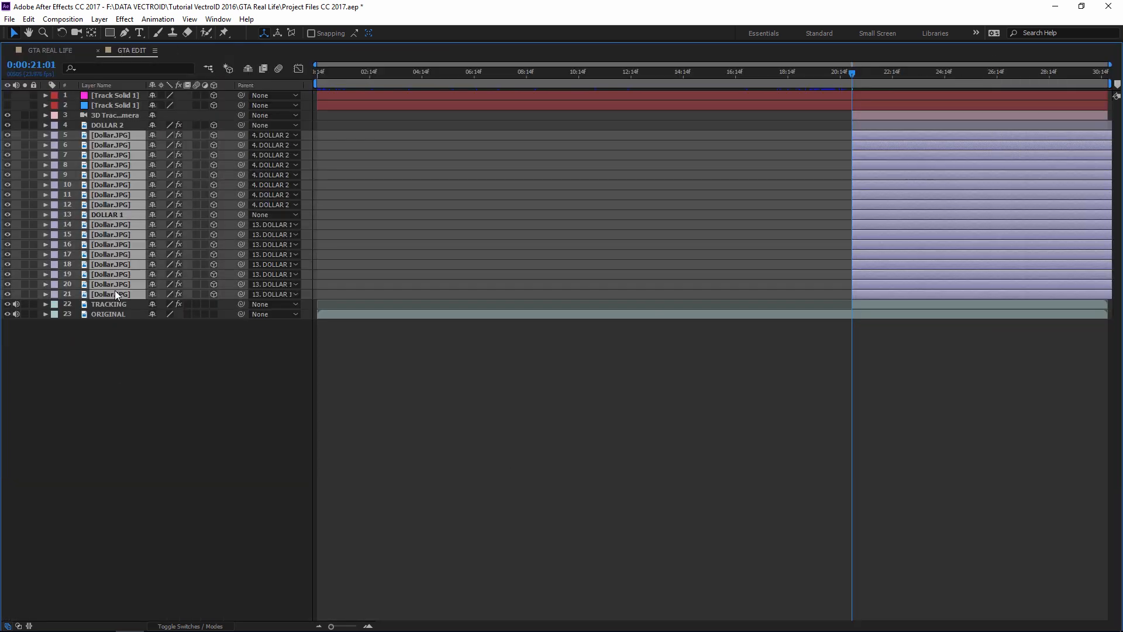
ctrl+click(115, 214)
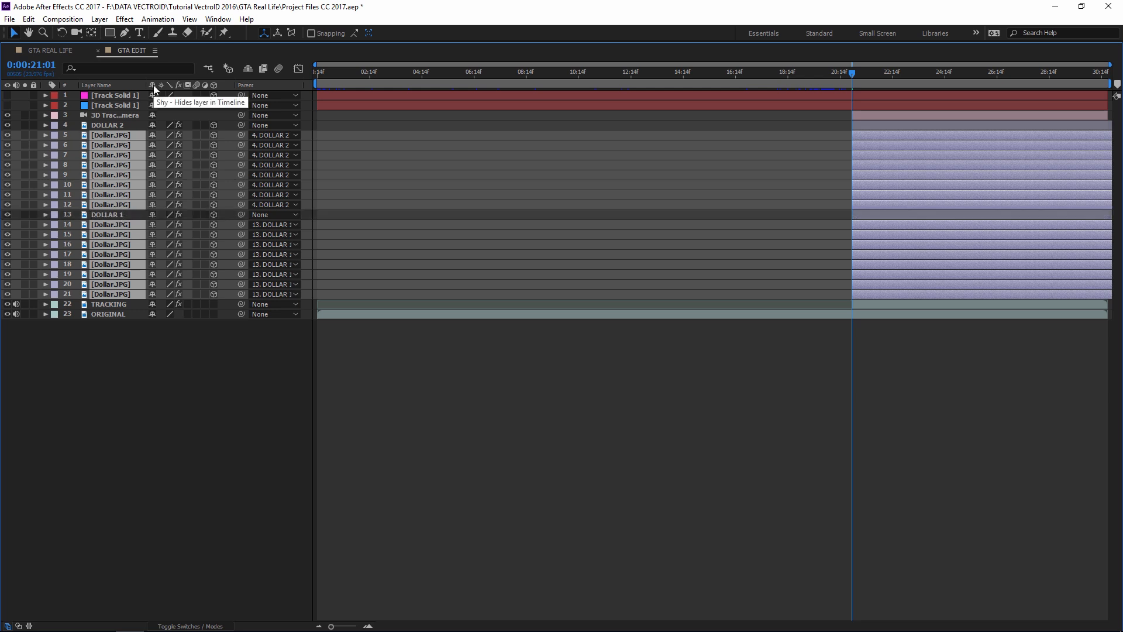
click(153, 136)
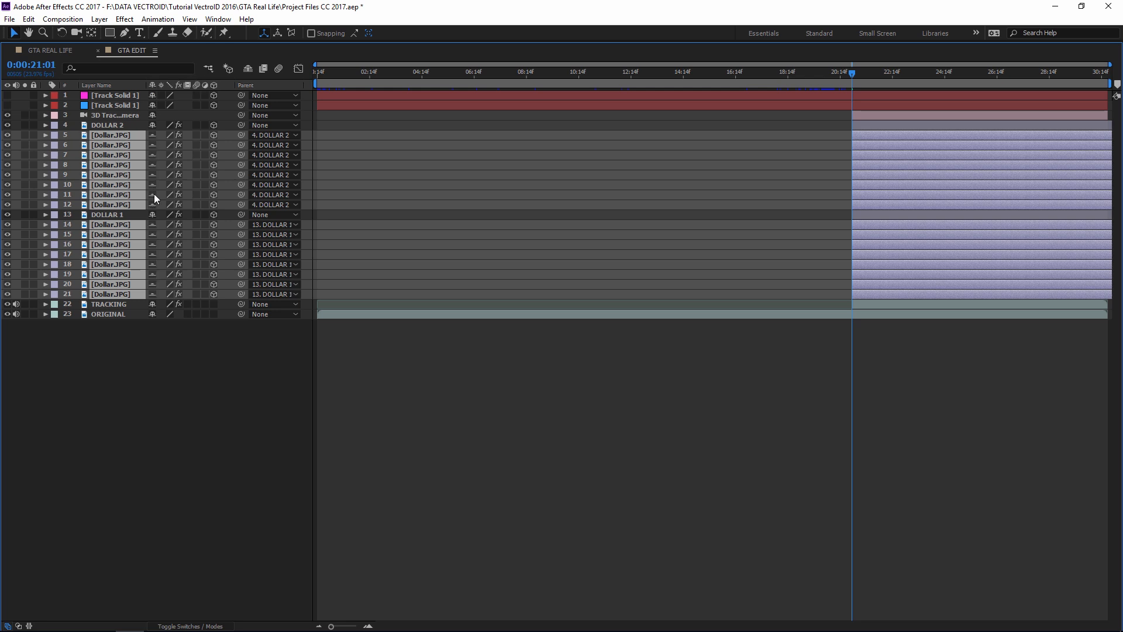
click(176, 381)
key(grave)
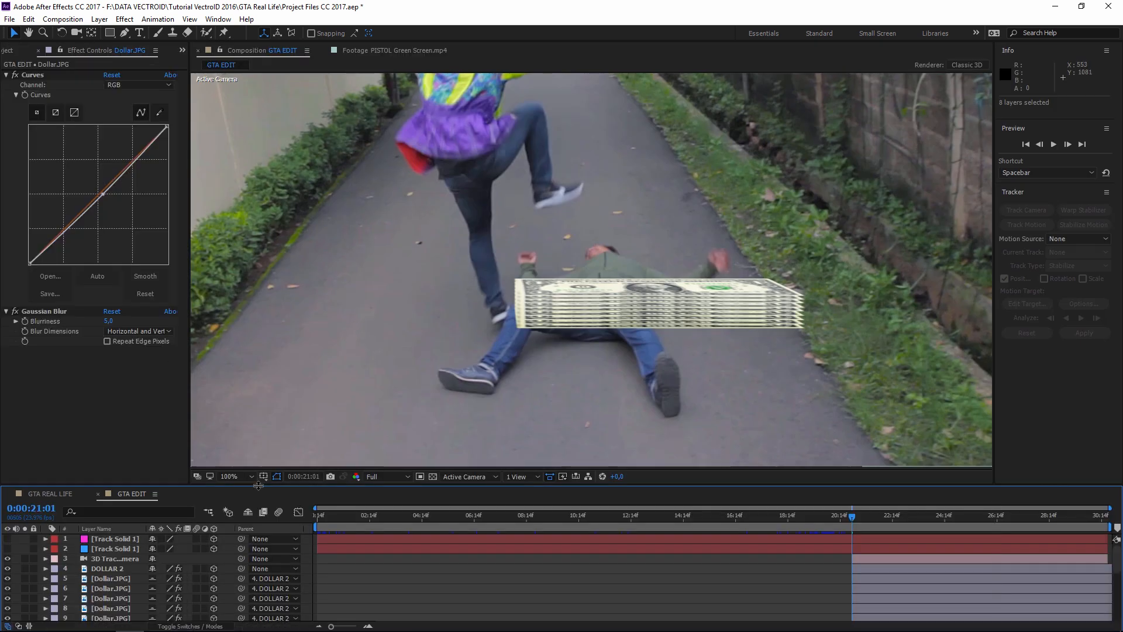
- Hide the shy layers and drag the DOLLAR 1 stack left across the road
click(248, 513)
key(grave)
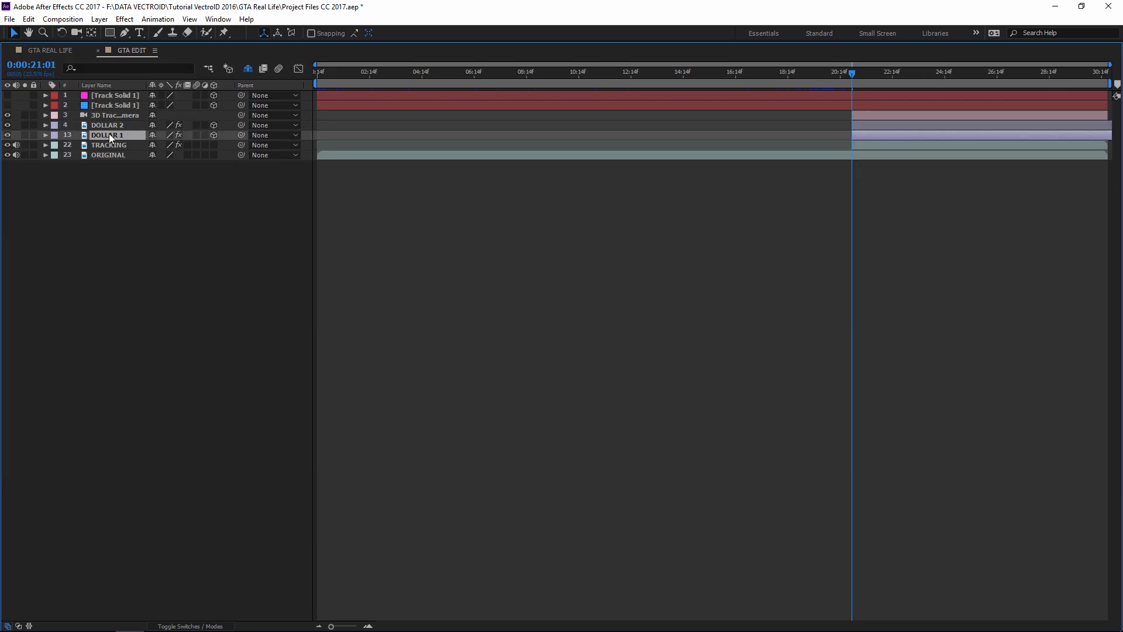
click(117, 125)
click(117, 134)
key(grave)
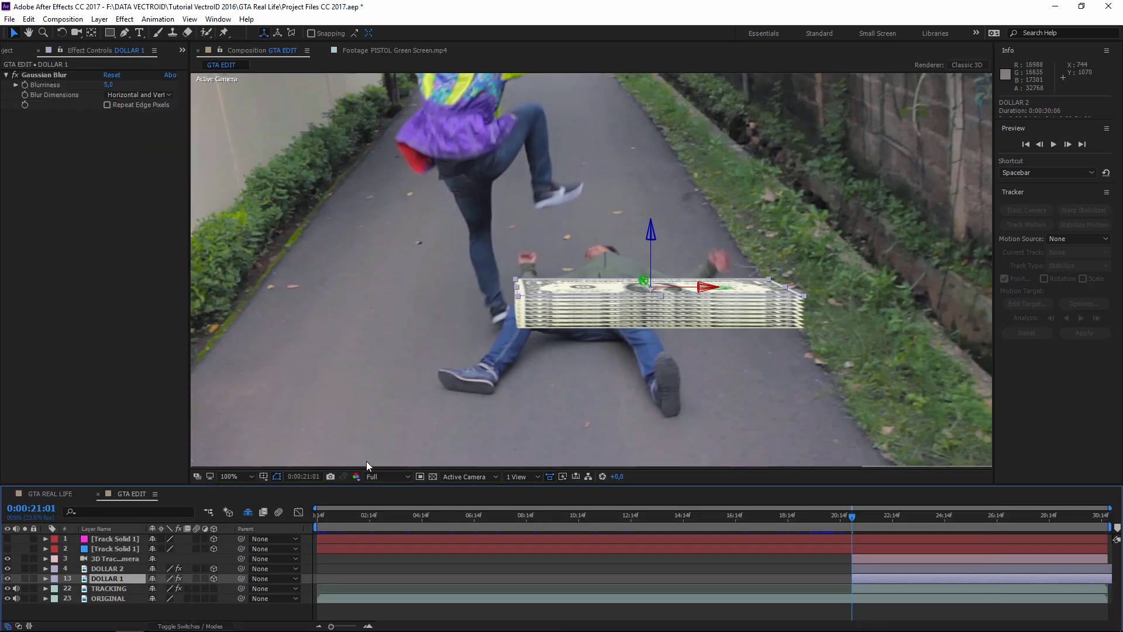
drag(650, 272, 343, 269)
scroll(622, 301, down, 2)
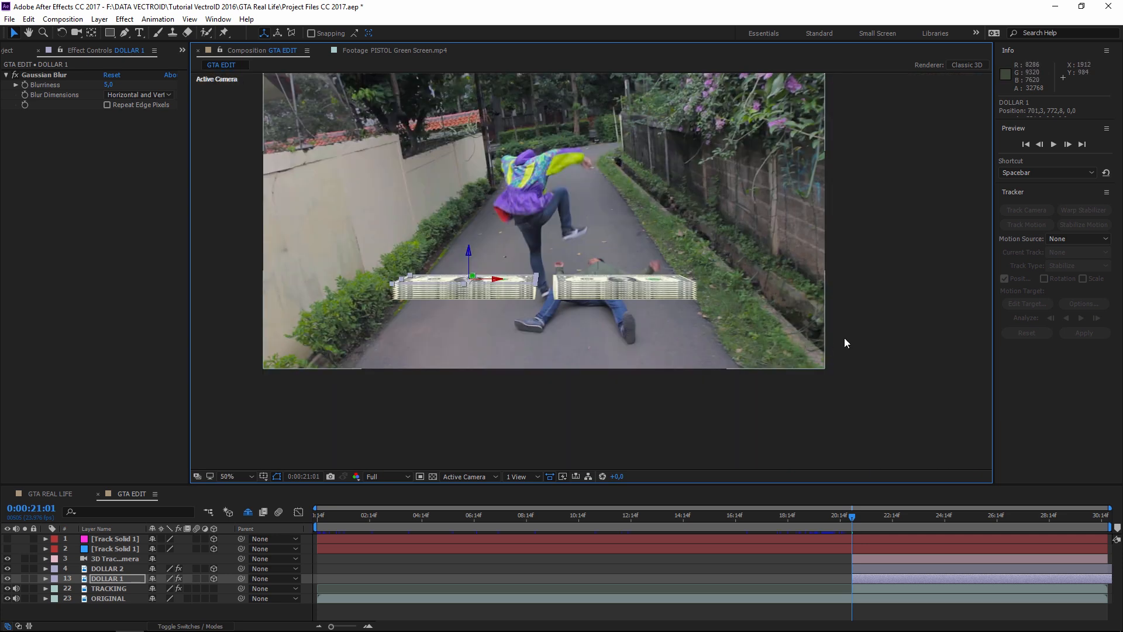
click(844, 338)
- Push DOLLAR 2 along its Z axis onto the road beside DOLLAR 1
click(116, 572)
mouse_move(622, 263)
mouse_down()
mouse_move(625, 220)
mouse_move(640, 304)
mouse_move(643, 263)
mouse_up()
click(920, 331)
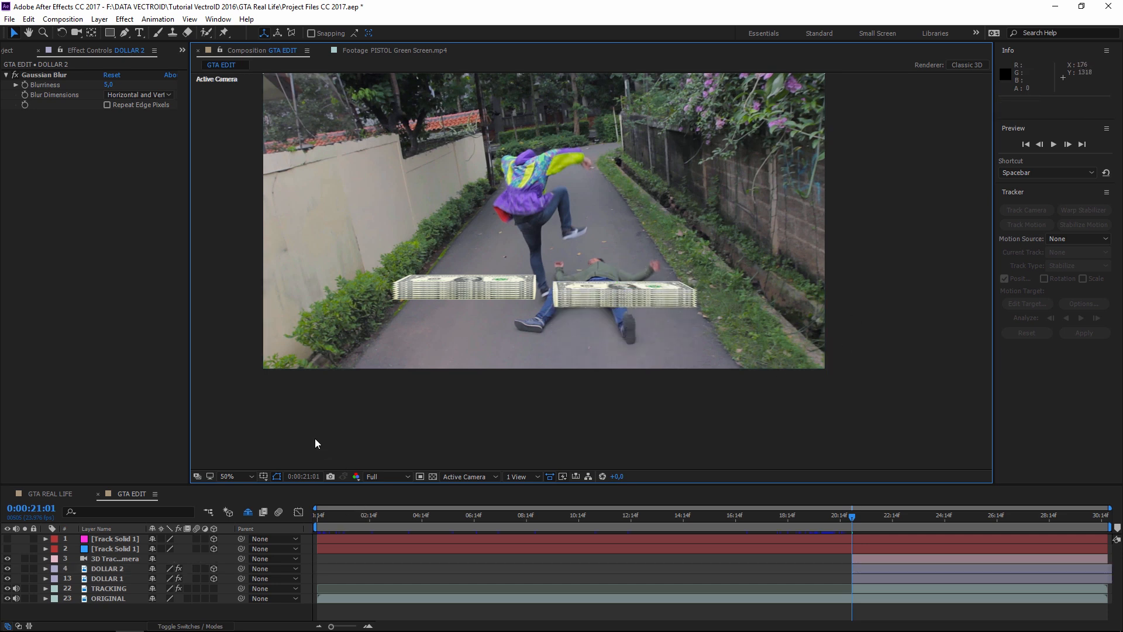
scroll(548, 339, up, 1)
drag(524, 340, 580, 335)
scroll(573, 362, down, 1)
scroll(500, 374, up, 1)
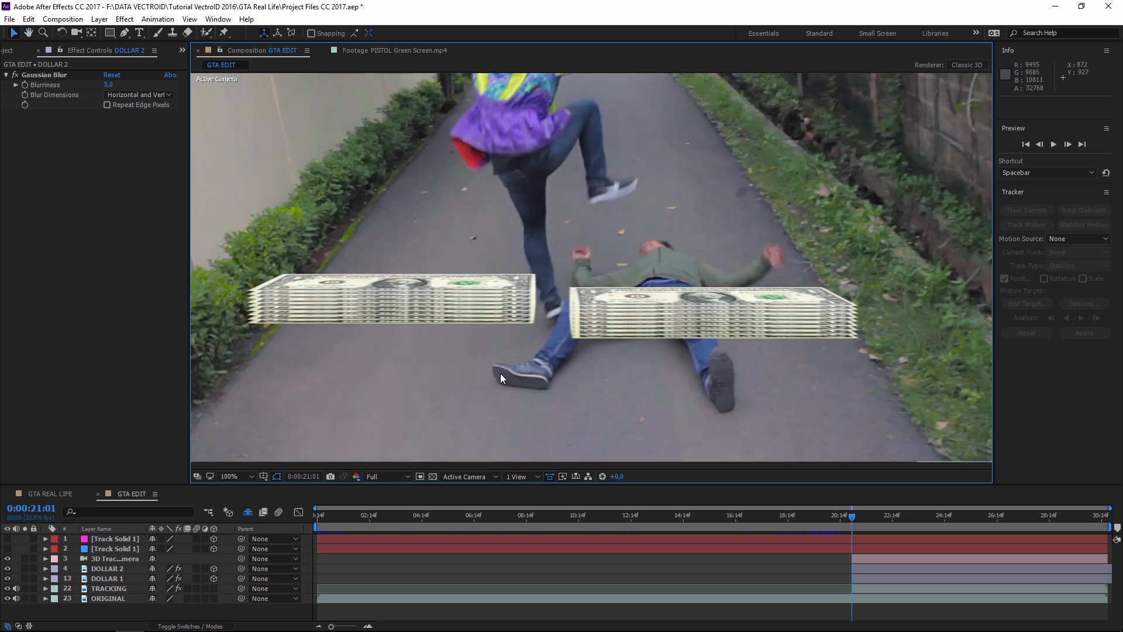
- Show both Track Solids, parent DOLLAR 1 to [Track Solid 1], and slide DOLLAR 2 left
click(7, 548)
click(7, 538)
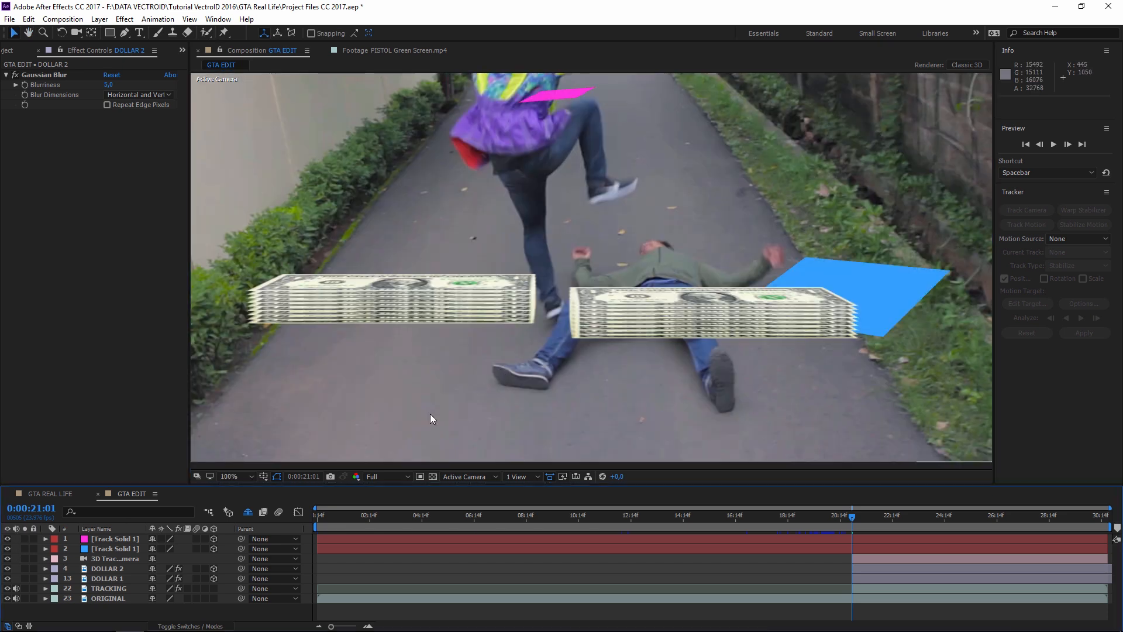
drag(677, 313, 608, 347)
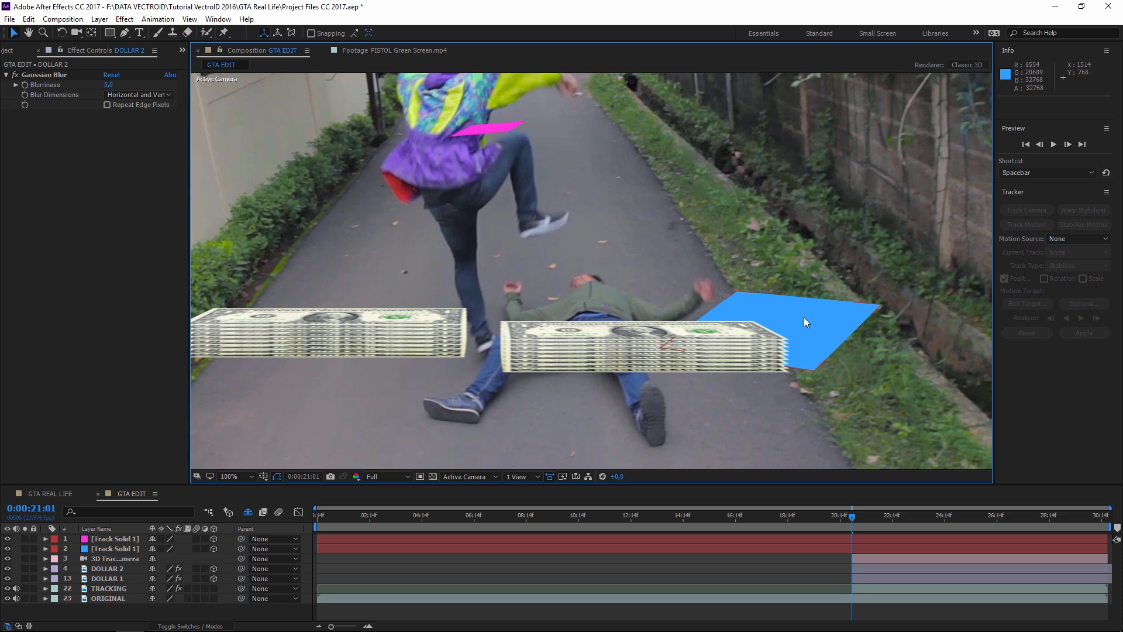
drag(689, 413, 650, 405)
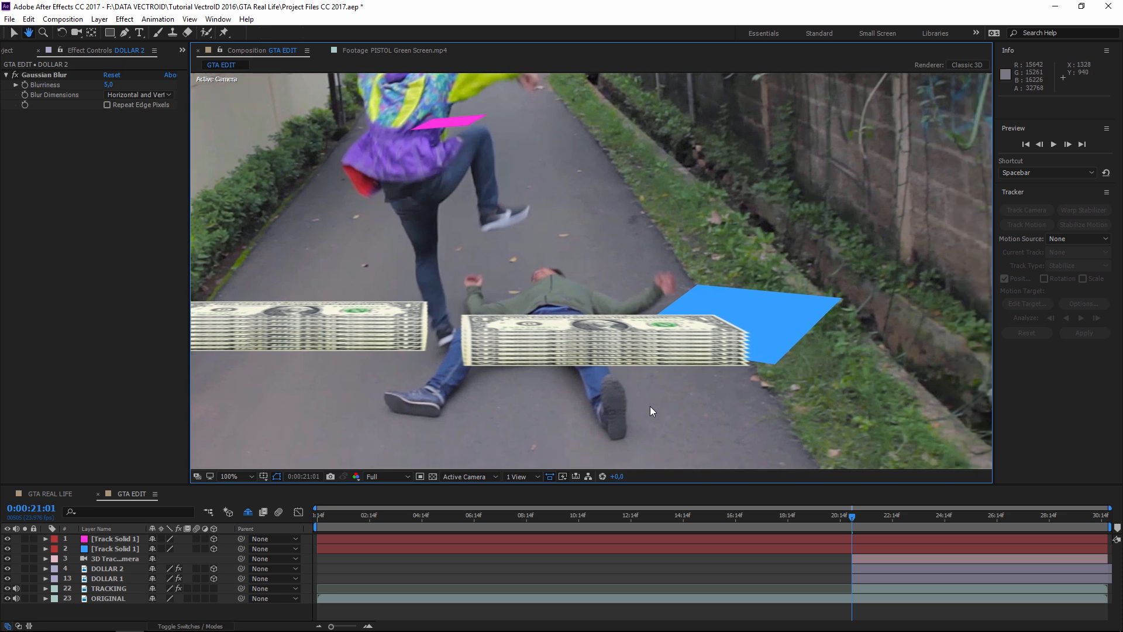
click(115, 577)
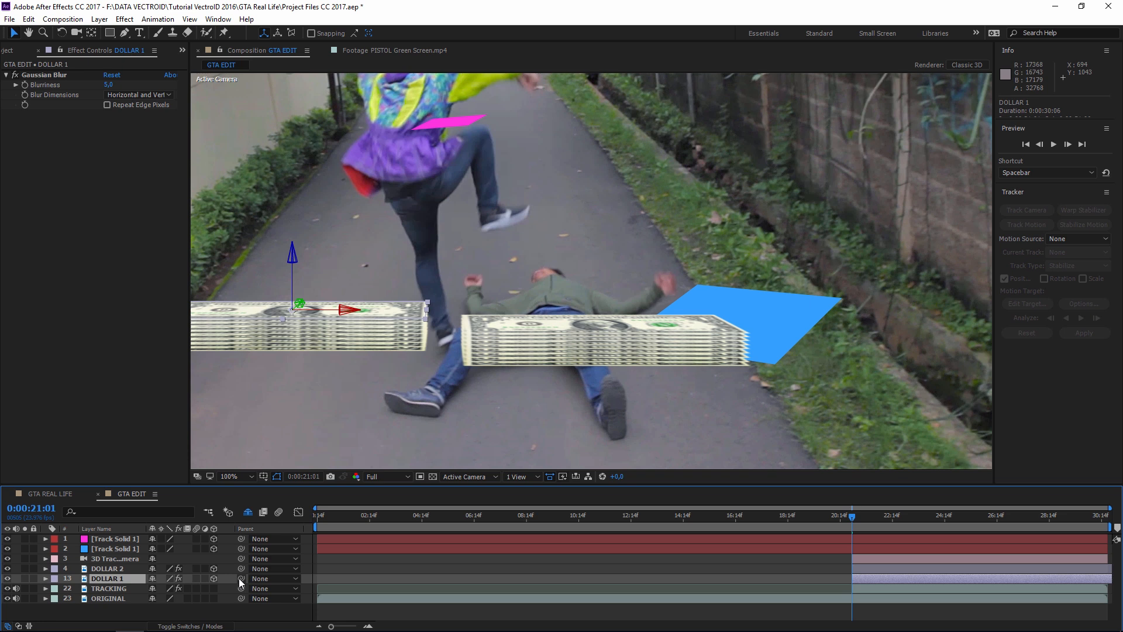
drag(238, 575, 116, 549)
click(107, 568)
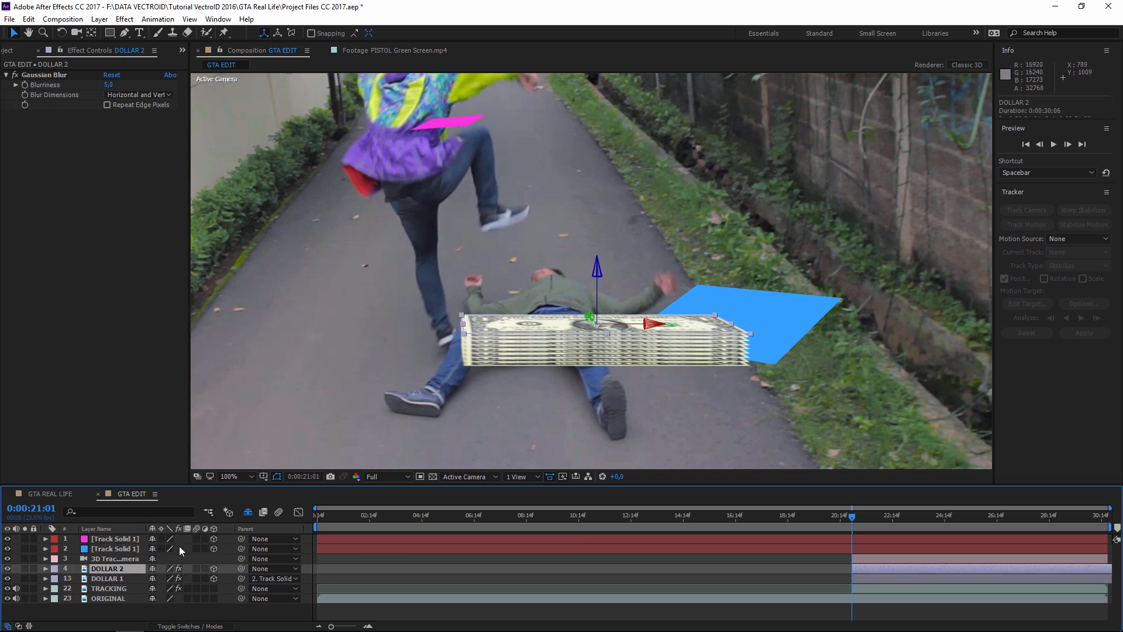
drag(633, 328, 377, 328)
- Hide the blue solid and move DOLLAR 1 to 540, 1099.2, 0 beside the man's hand
click(116, 579)
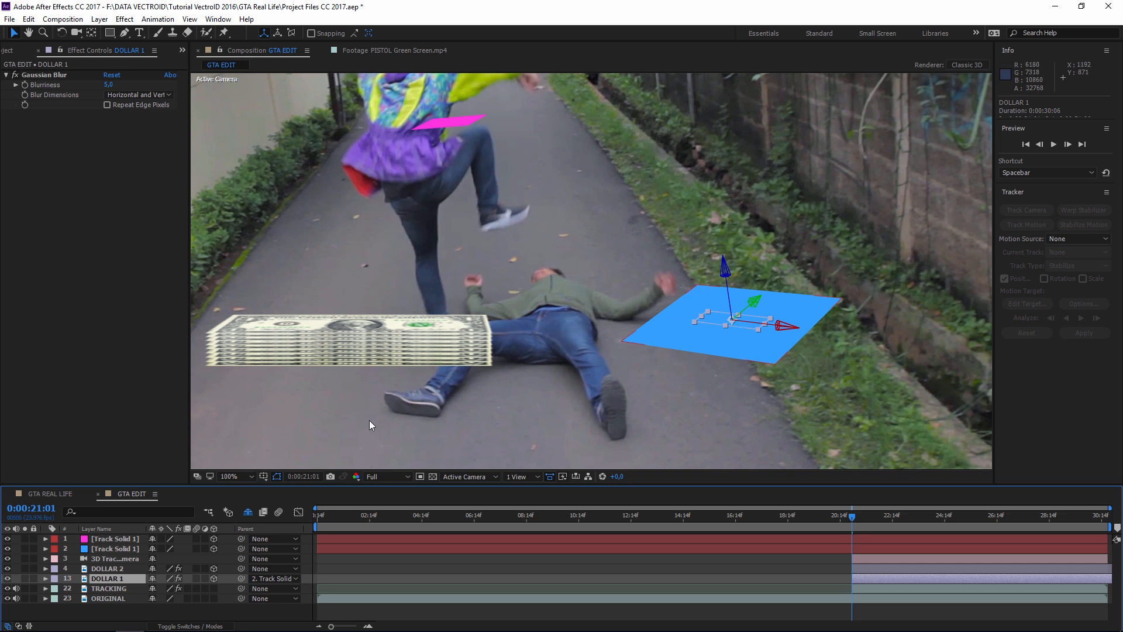
click(7, 549)
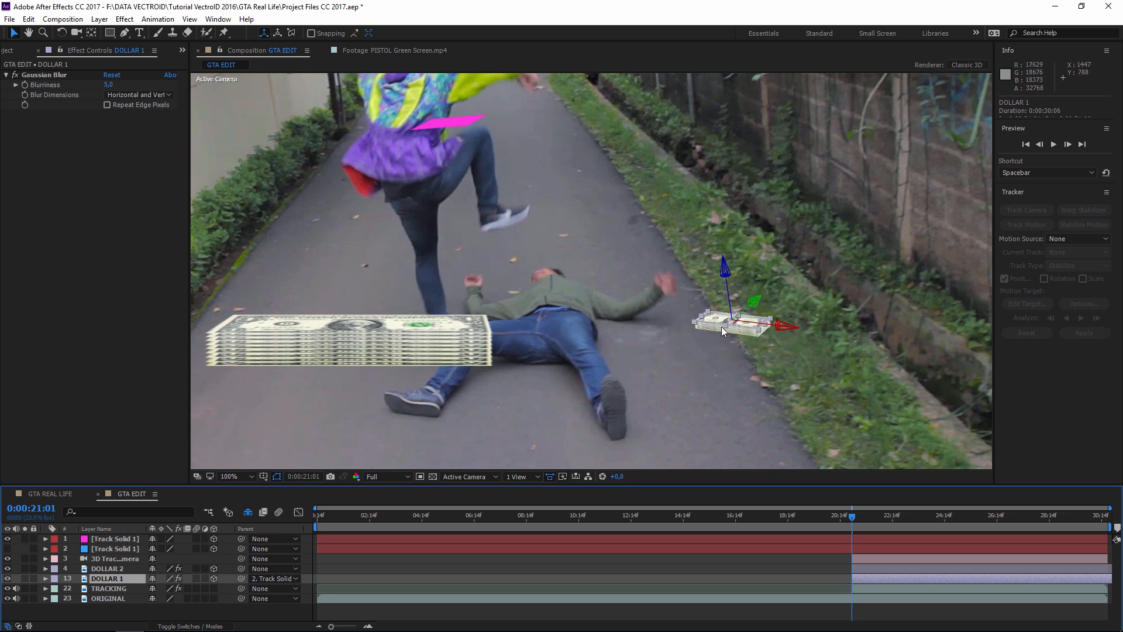
drag(859, 519, 916, 515)
drag(663, 266, 602, 307)
scroll(581, 284, down, 2)
scroll(581, 284, up, 2)
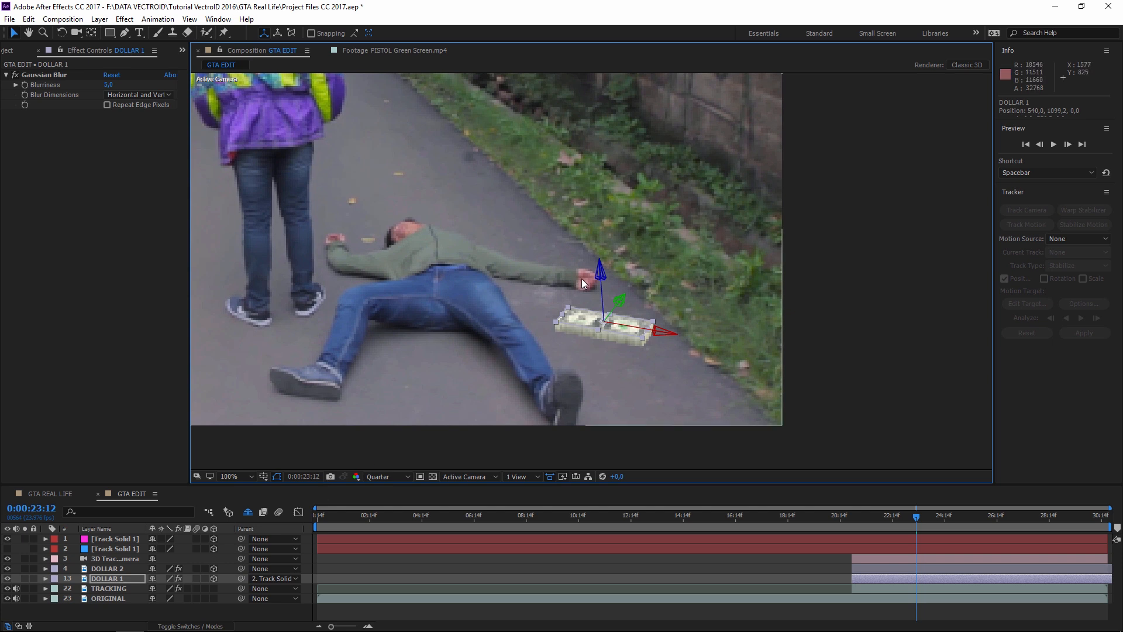
- Scale DOLLAR 1 down to 55% and pan to check the smaller bundle
key(s)
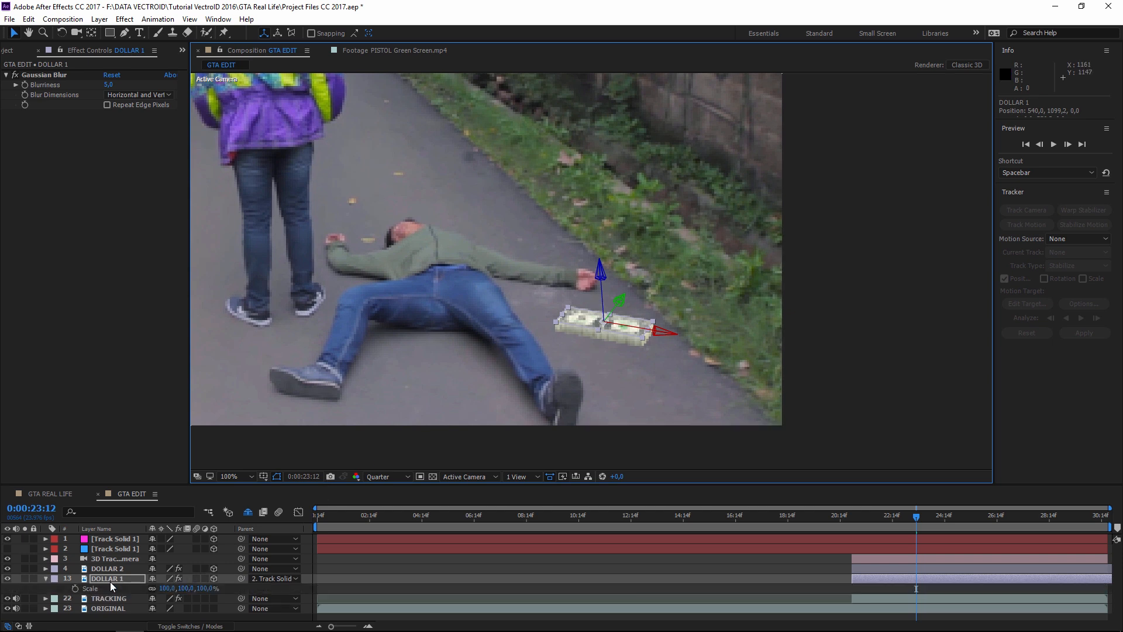
click(102, 581)
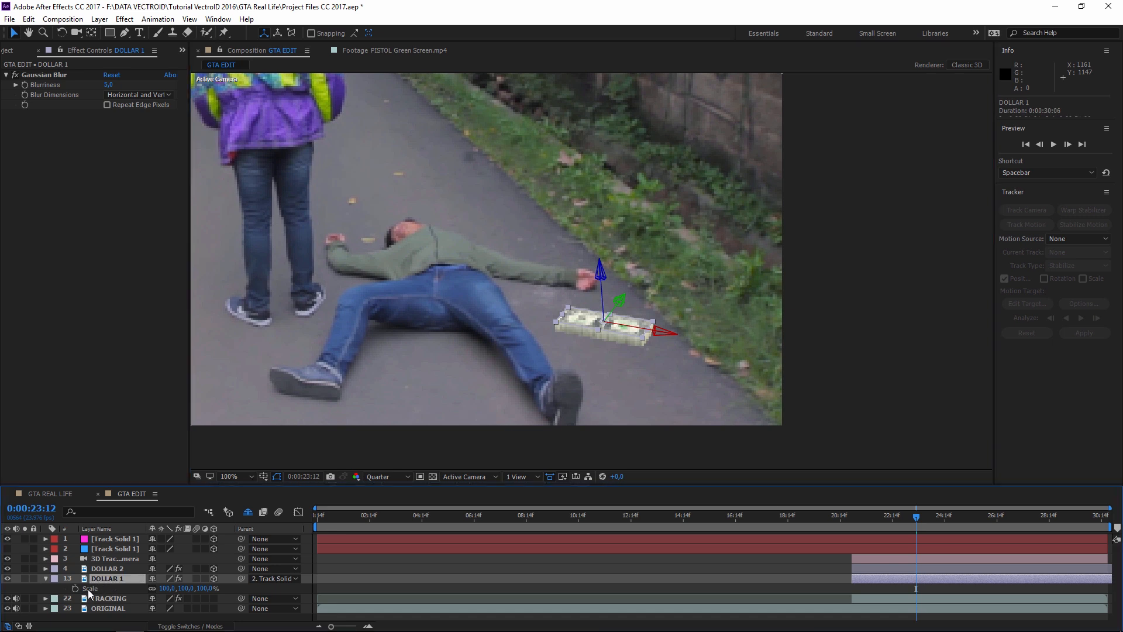
click(89, 590)
drag(164, 588, 141, 587)
click(922, 328)
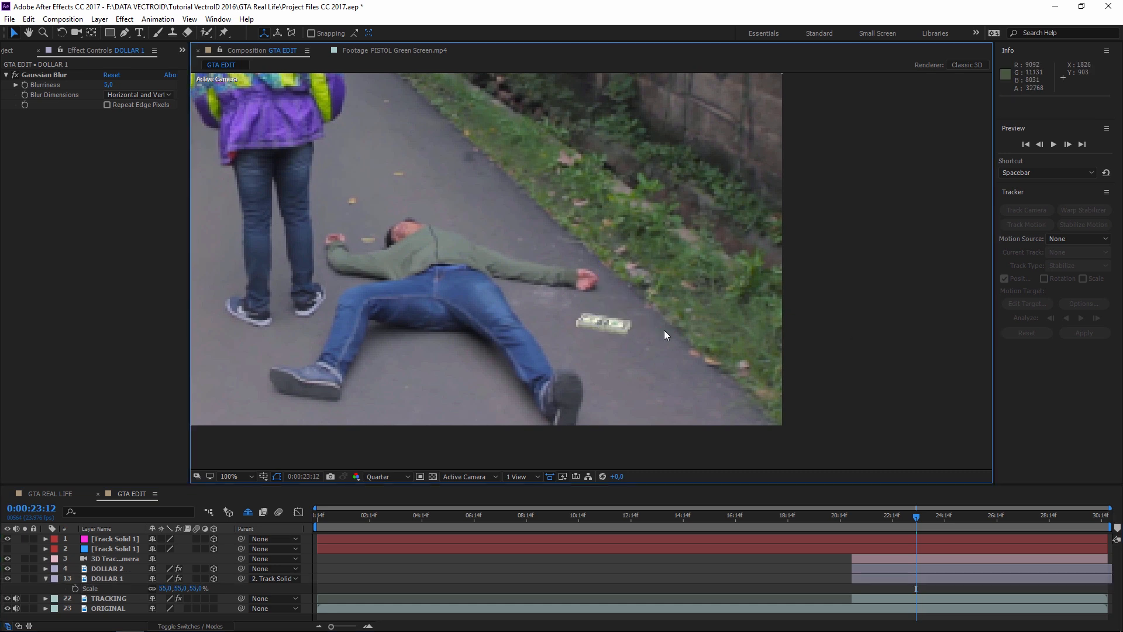
key(h)
drag(574, 362, 691, 380)
scroll(691, 380, down, 2)
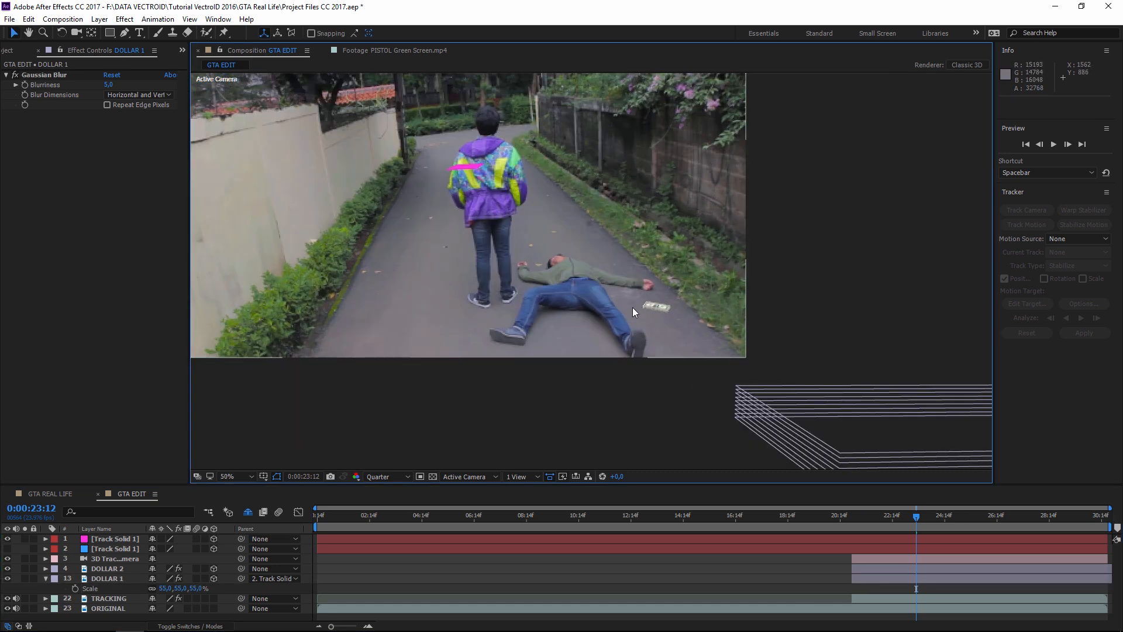
scroll(768, 318, up, 1)
drag(779, 319, 698, 335)
scroll(731, 325, down, 1)
- Collapse the Scale property, select DOLLAR 2, and return to frame 0:00:21:14
click(45, 579)
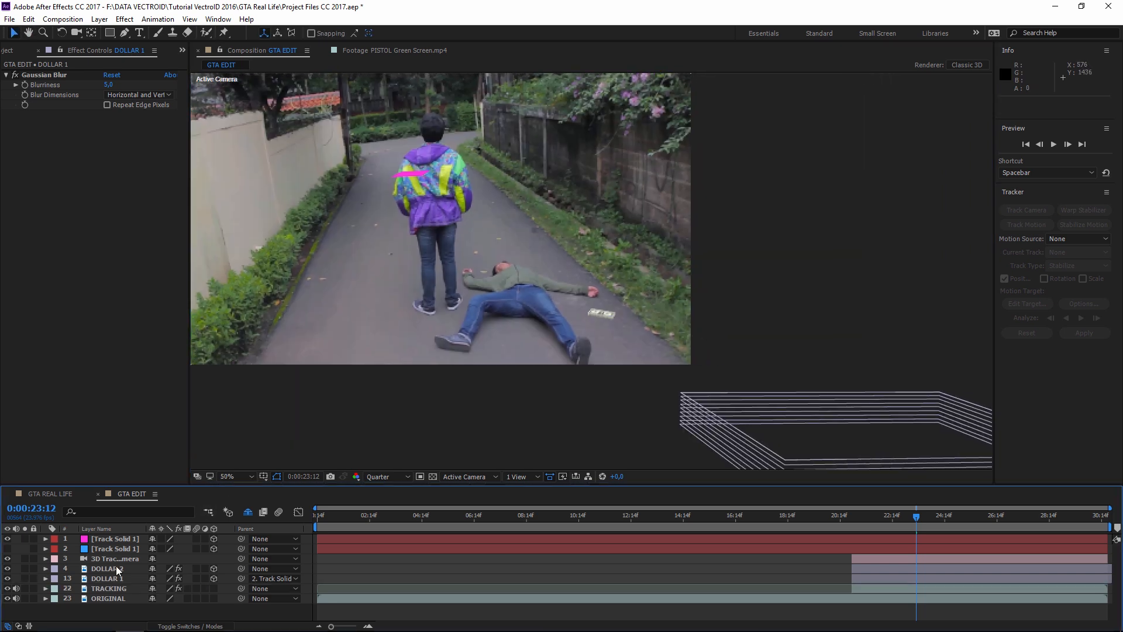
click(112, 569)
drag(874, 518, 866, 519)
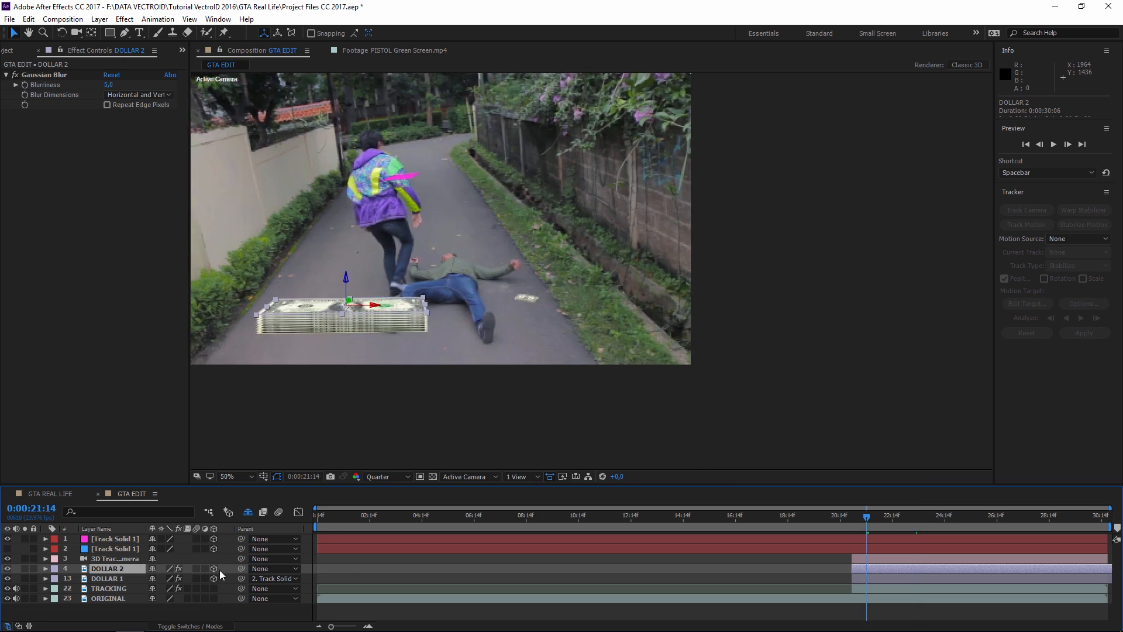
- Parent DOLLAR 2 to DOLLAR 1, then test and undo a move of DOLLAR 1
drag(241, 569, 108, 581)
scroll(578, 361, up, 2)
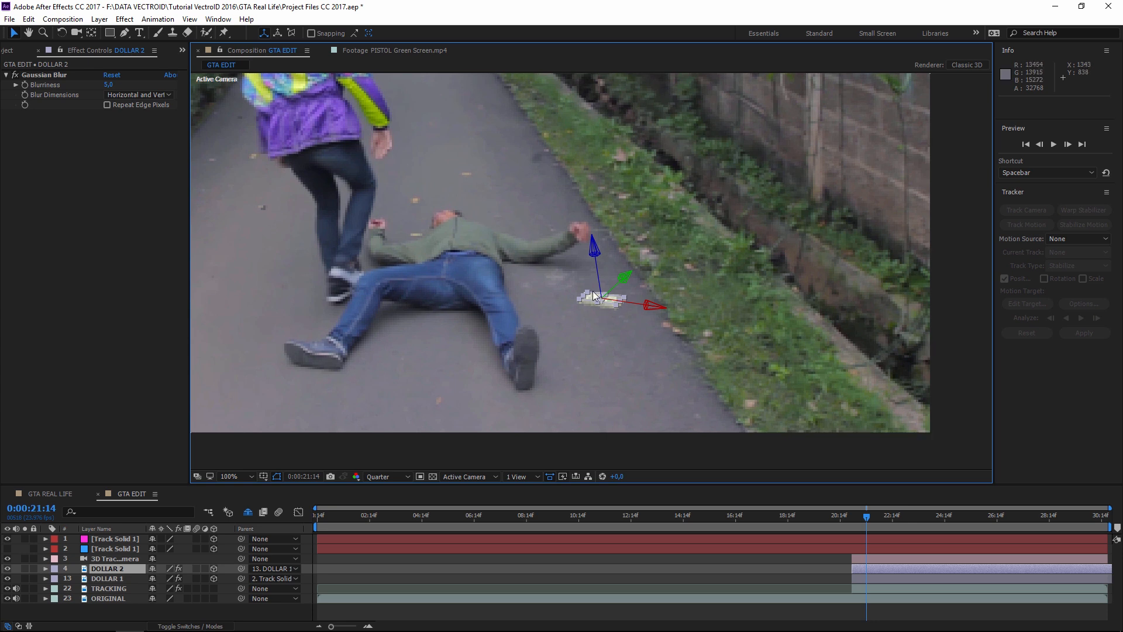
click(125, 570)
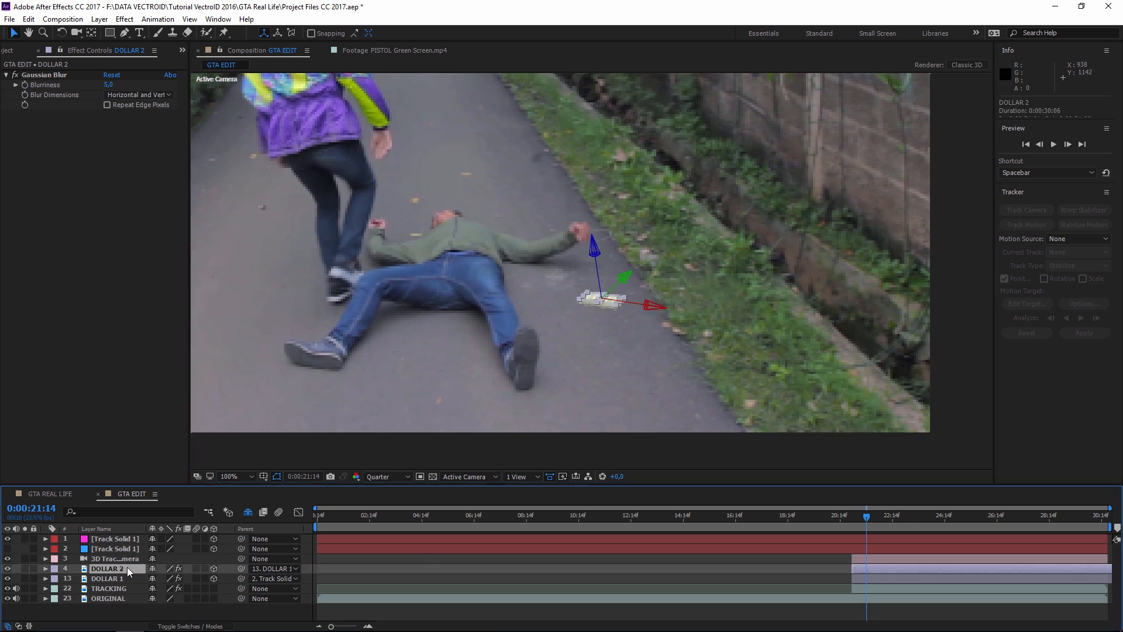
click(114, 580)
click(114, 571)
click(122, 580)
drag(647, 306, 683, 312)
key(ctrl+z)
- Set DOLLAR 2's Parent to None and move it left onto the road near the man's legs
click(114, 569)
click(275, 568)
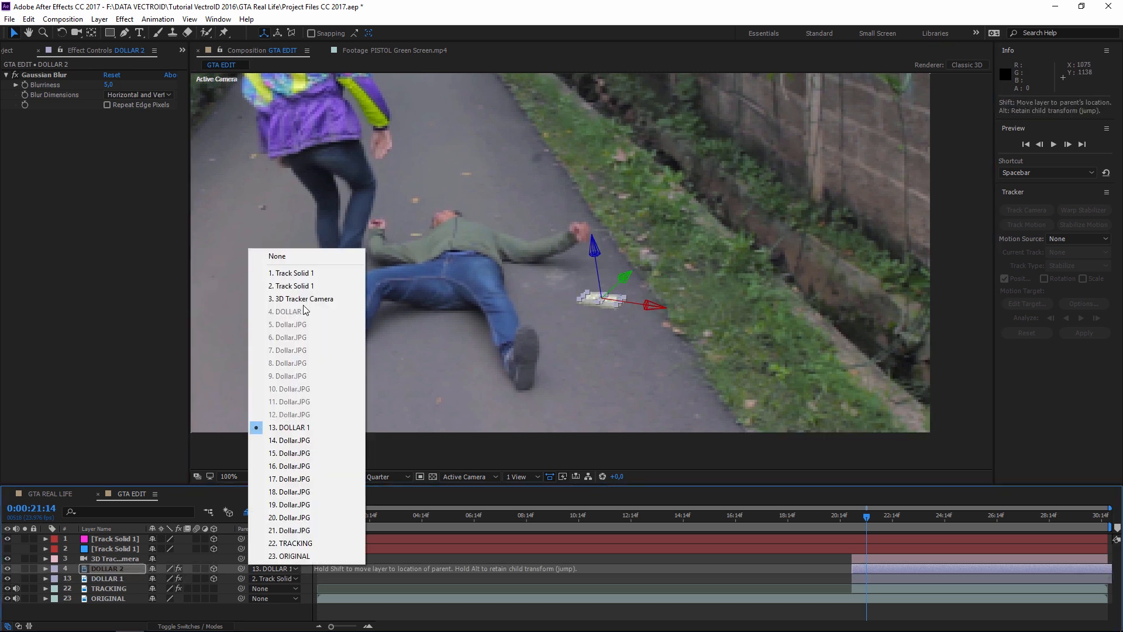
click(321, 256)
drag(628, 284, 501, 306)
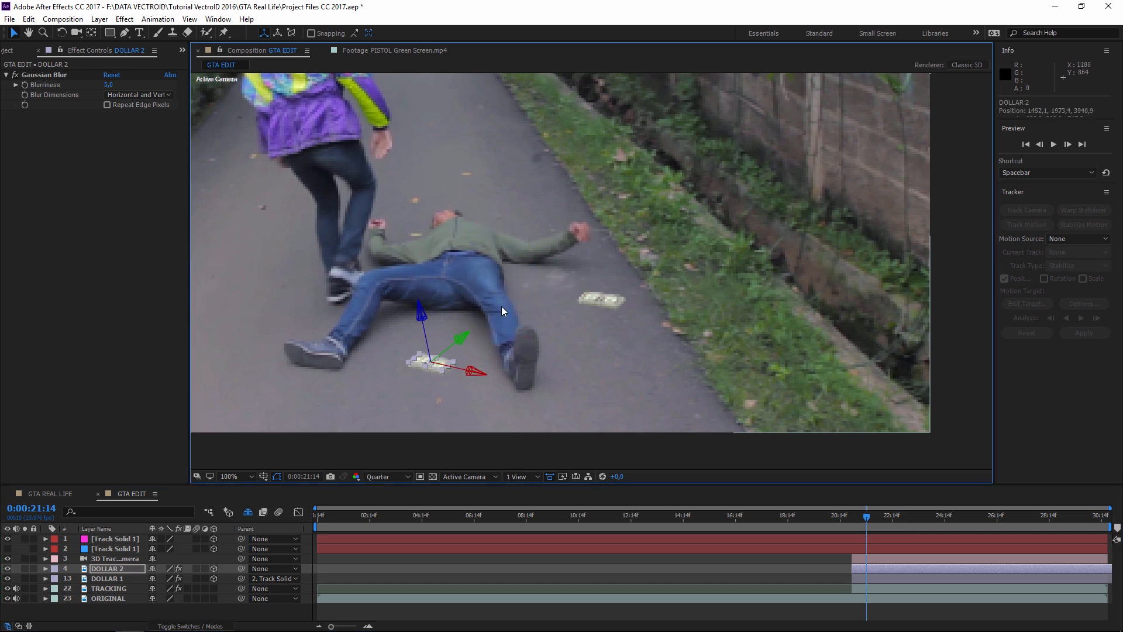
- Scale up the DOLLAR 2 bundle and set the preview resolution to Half
key(s)
drag(166, 578, 209, 579)
click(403, 485)
click(392, 526)
click(546, 581)
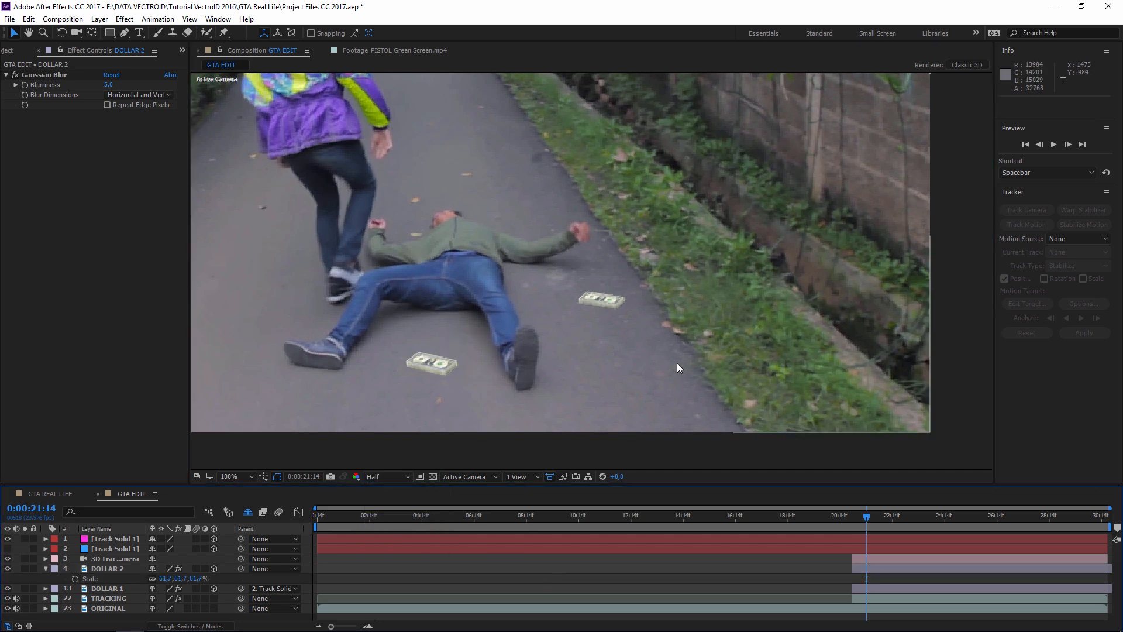
drag(673, 326, 829, 371)
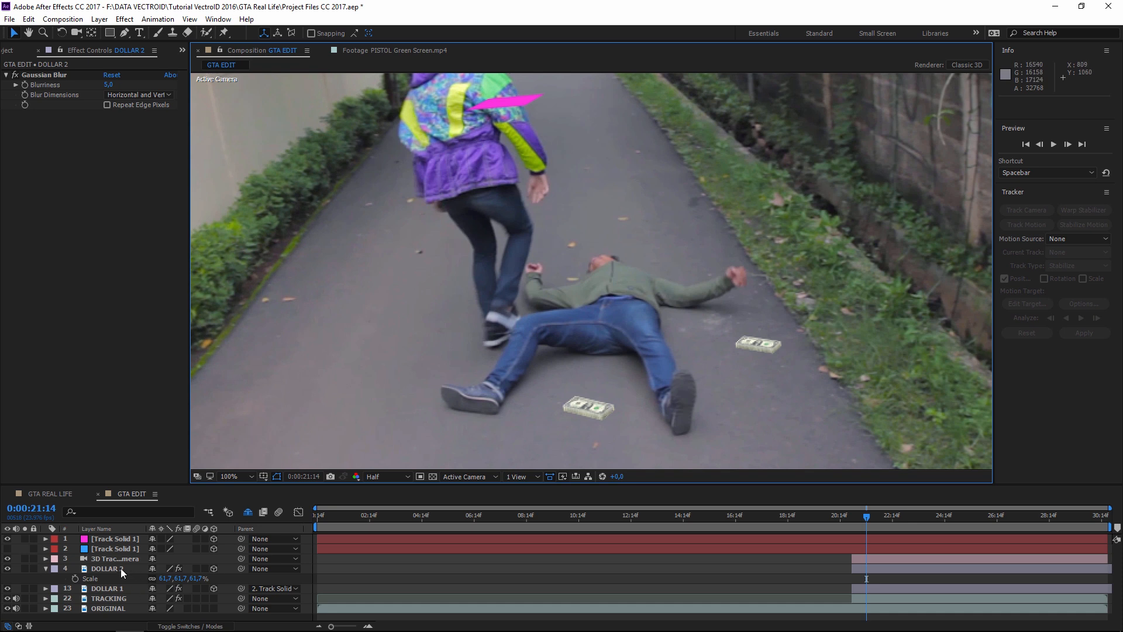
- Adjust the DOLLAR 1 bundle's rotation settings
click(114, 588)
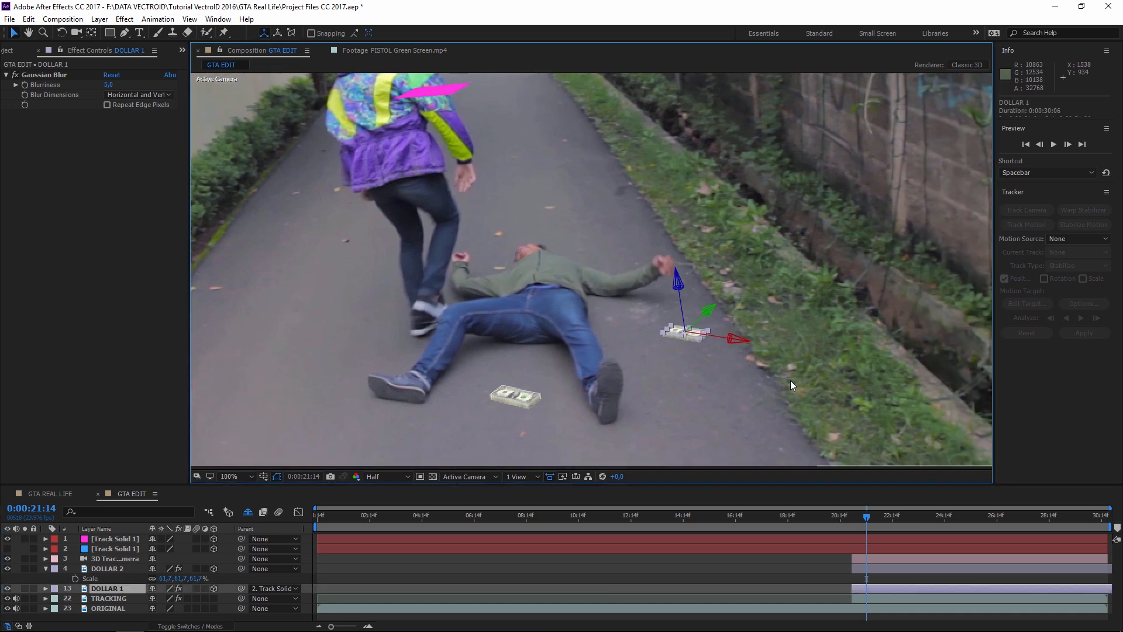
drag(636, 370, 595, 364)
key(r)
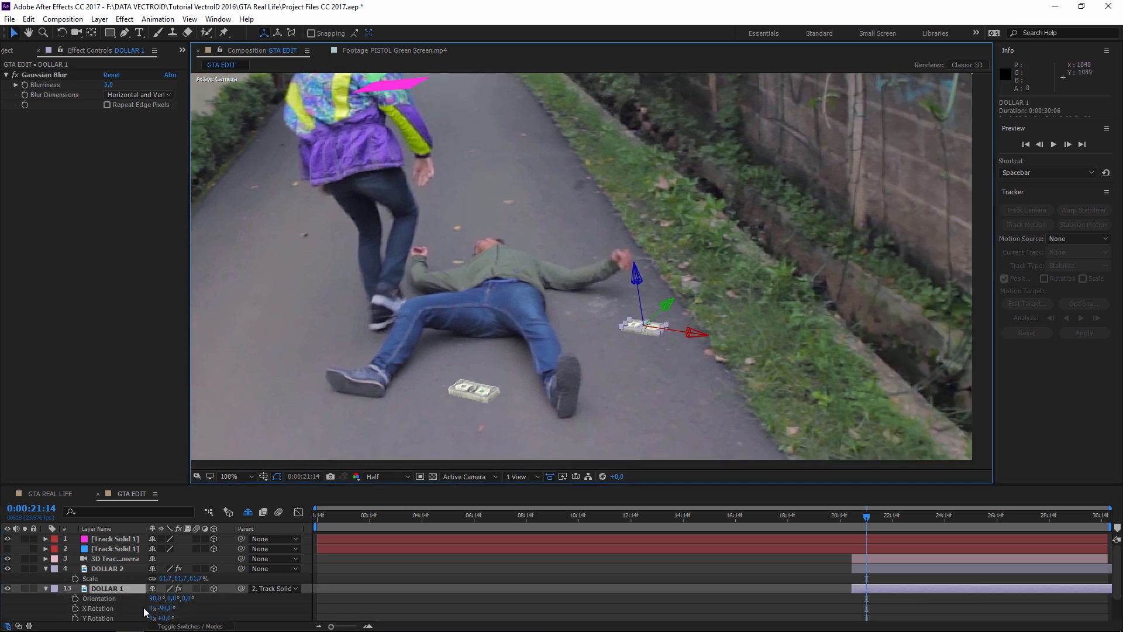
scroll(143, 605, down, 1)
drag(164, 588, 136, 585)
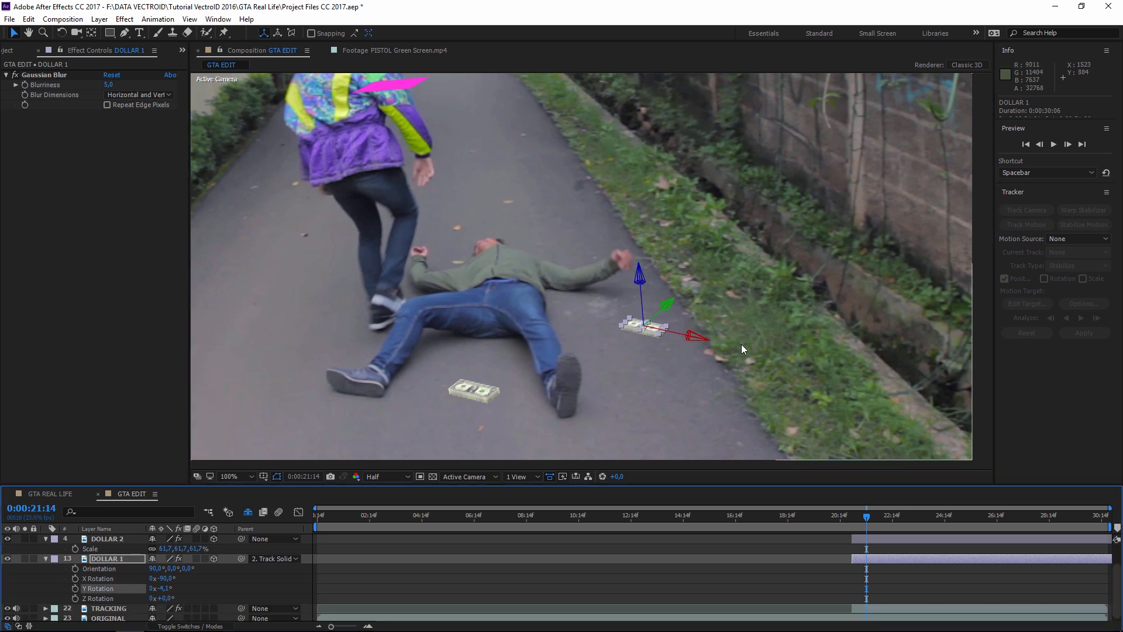
click(111, 608)
- Rotate DOLLAR 2 around its vertical axis, then collapse both dollar layers' properties
click(114, 537)
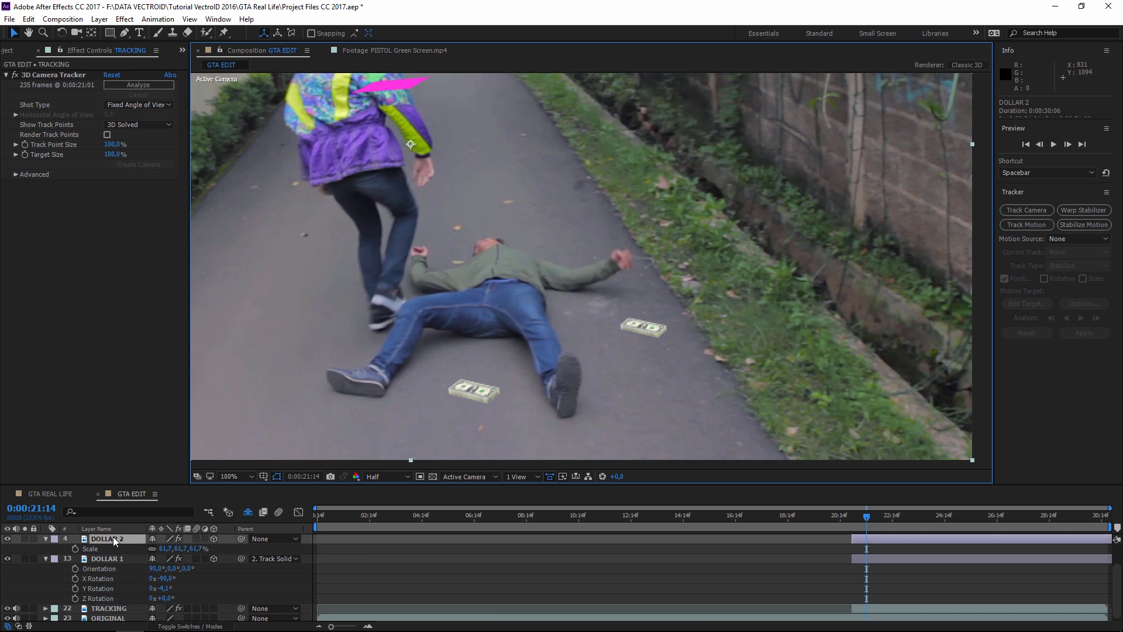
key(r)
drag(166, 568, 144, 558)
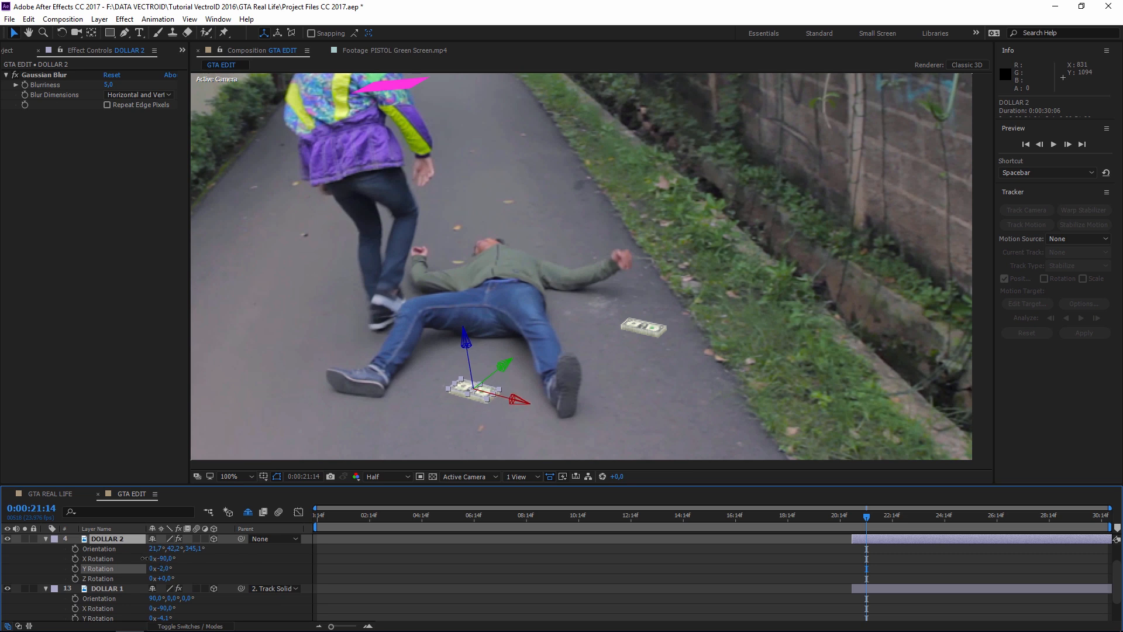
click(187, 560)
scroll(707, 373, down, 3)
scroll(708, 373, up, 3)
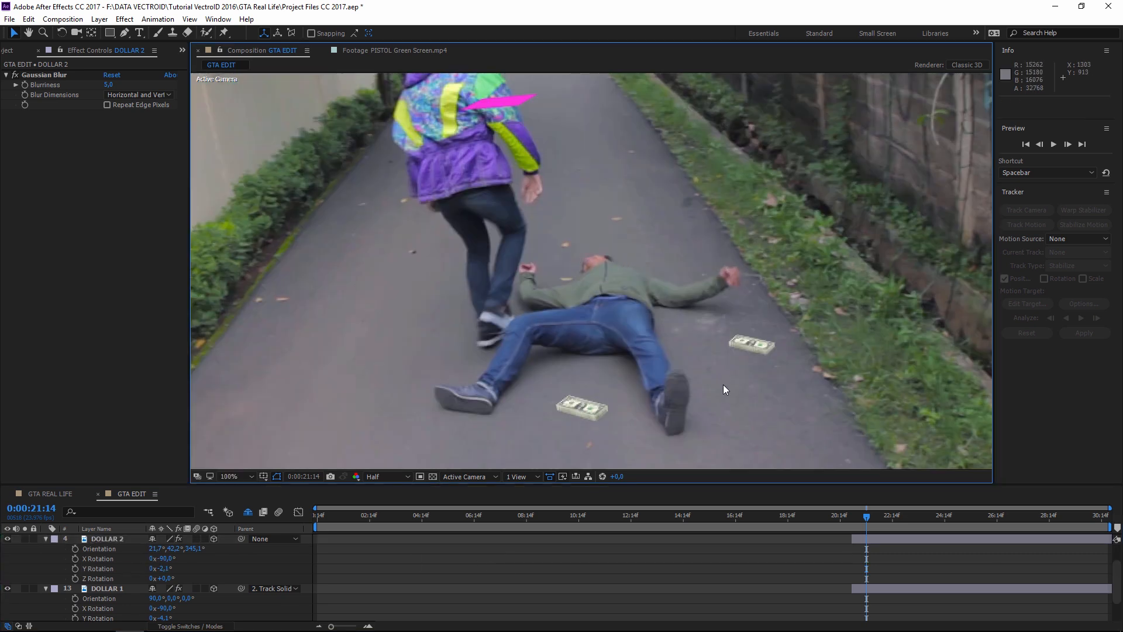
drag(572, 402, 553, 396)
key(v)
click(97, 538)
click(45, 538)
click(45, 556)
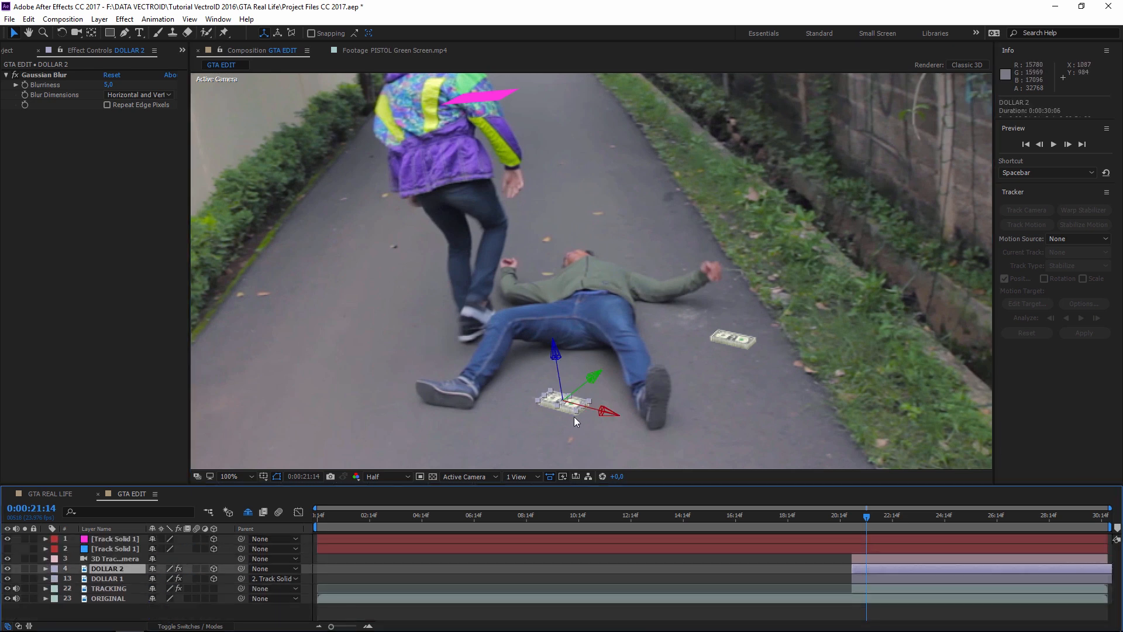
click(50, 494)
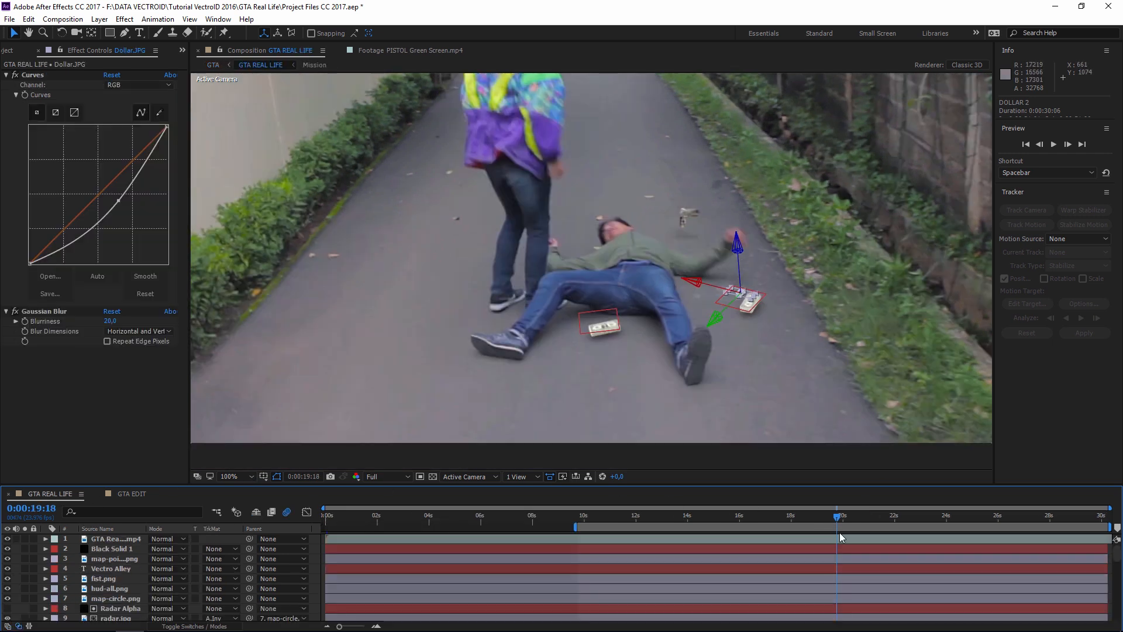
drag(838, 517, 850, 520)
key(space)
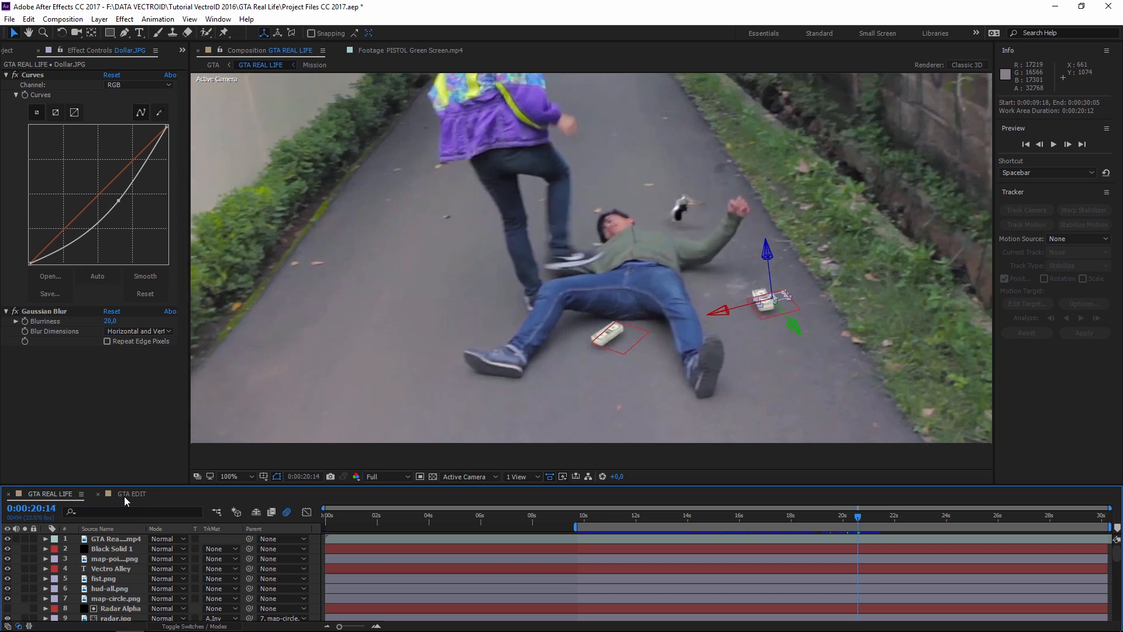
click(127, 496)
drag(756, 387, 689, 391)
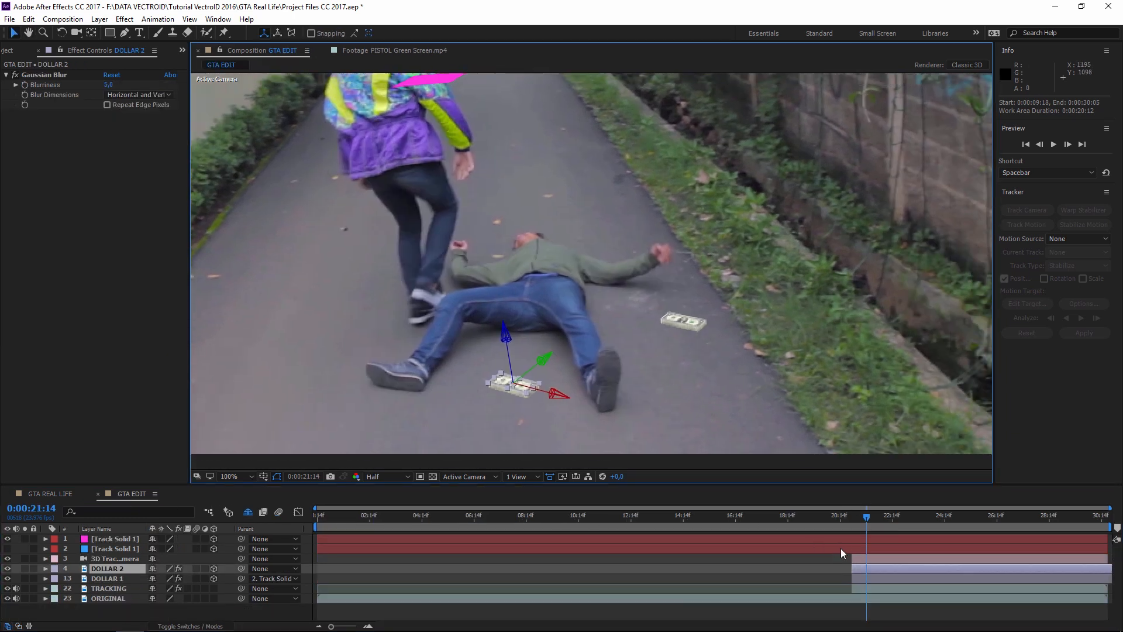
- Select DOLLAR 1 and show its rotation properties, undoing a trial Z spin
click(816, 561)
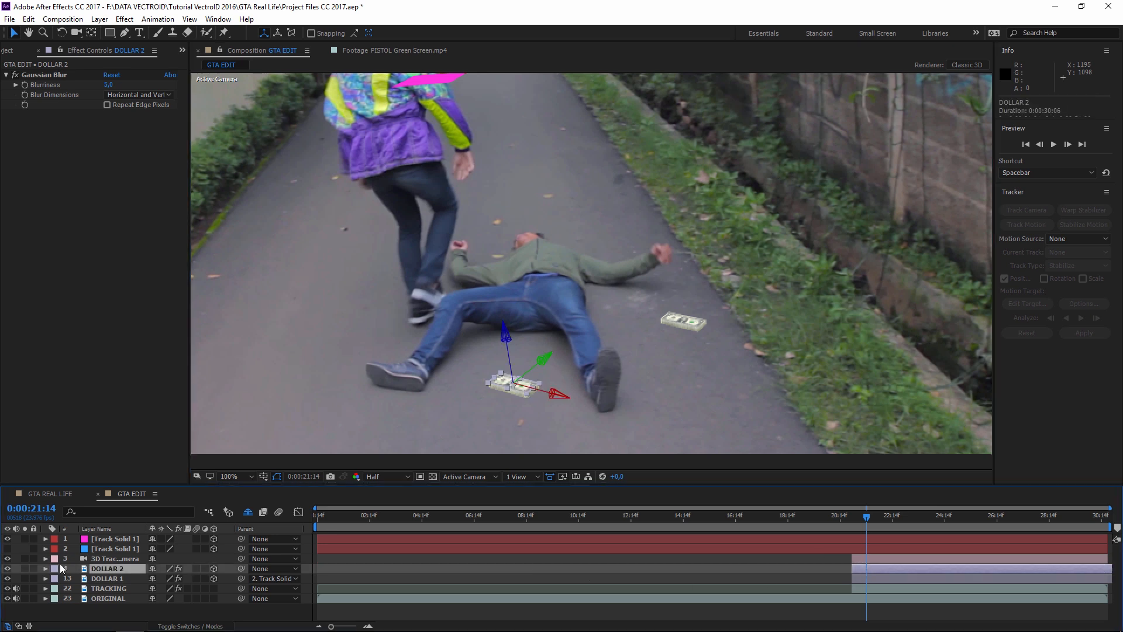
click(104, 578)
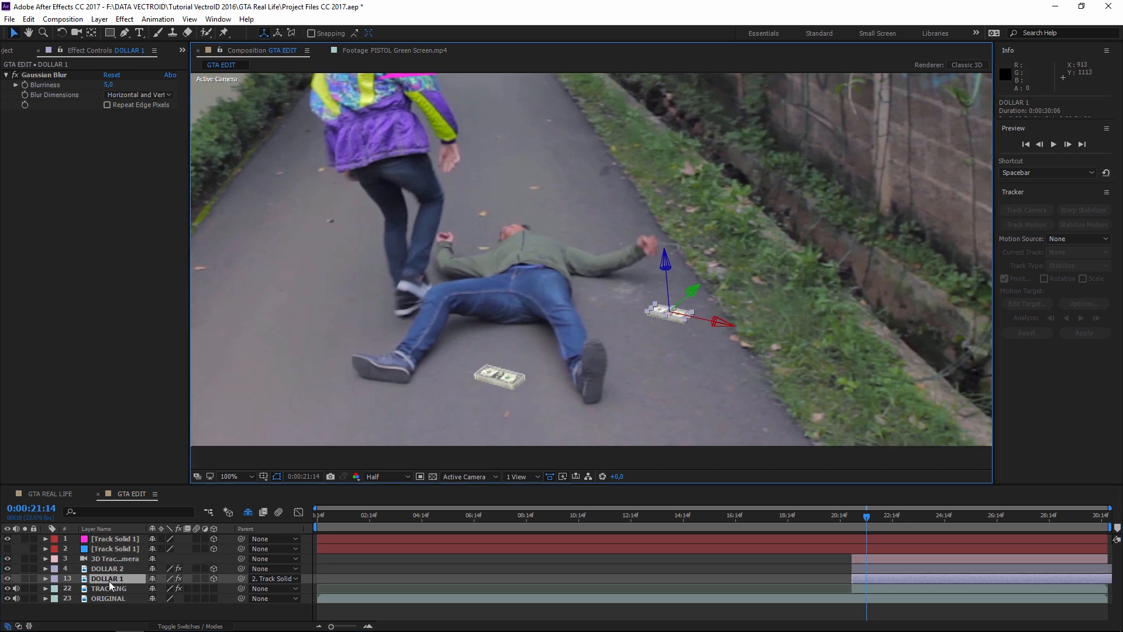
key(r)
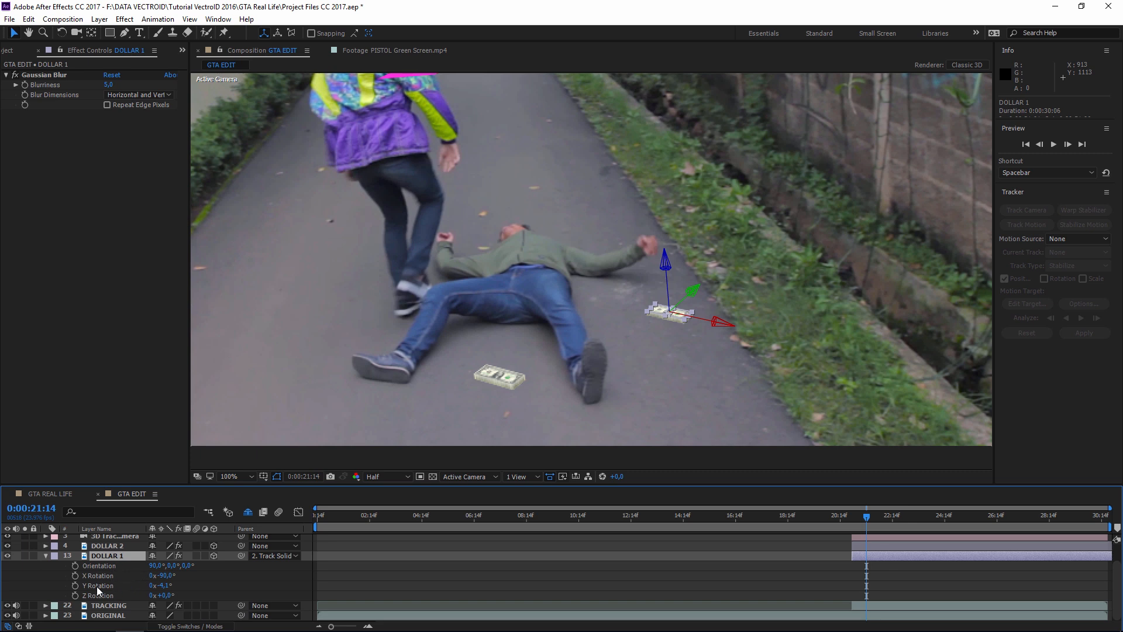
drag(154, 594, 670, 574)
key(ctrl+z)
- Keyframe Z Rotation at 0° at 21:01 and 297° at 21:19
mouse_move(856, 518)
mouse_down()
mouse_move(866, 515)
mouse_move(852, 515)
mouse_up()
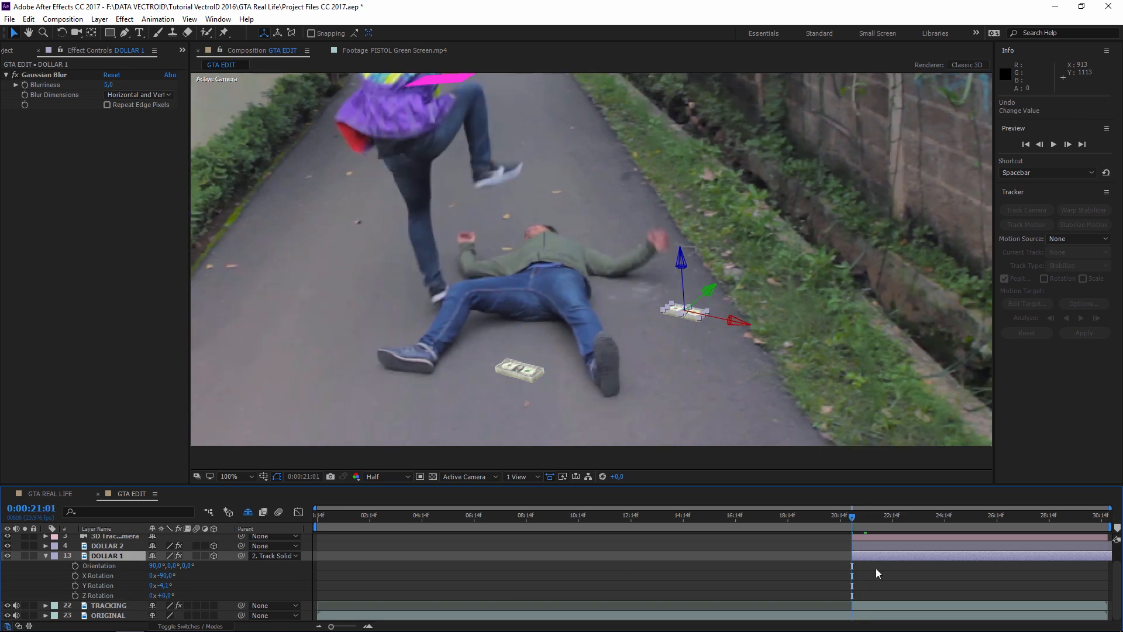
scroll(875, 568, up, 3)
click(797, 557)
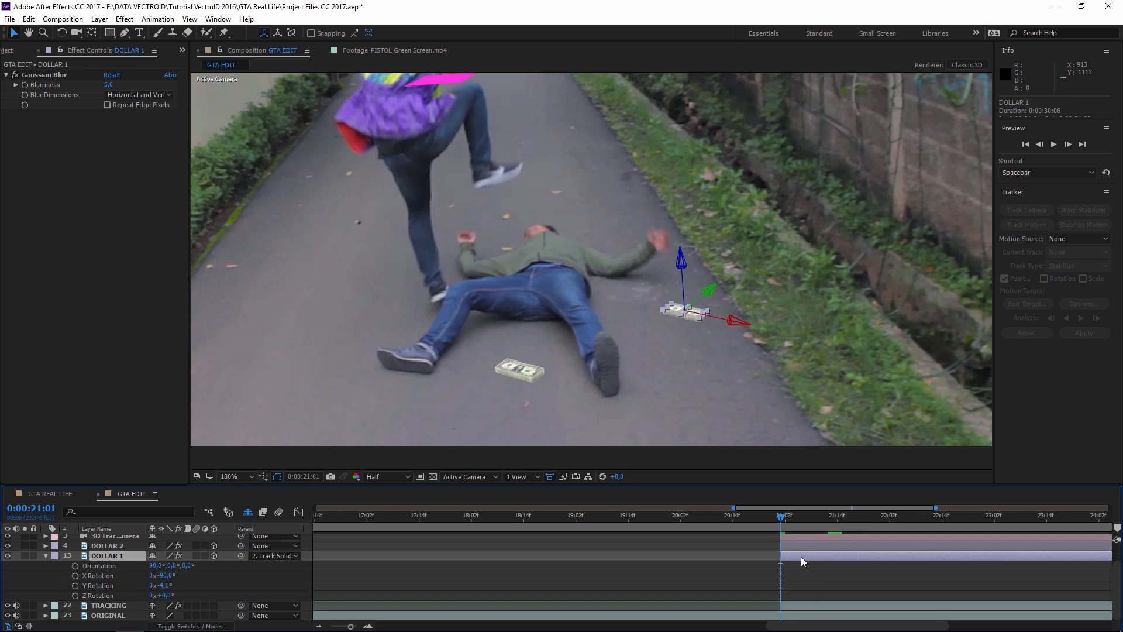
click(74, 596)
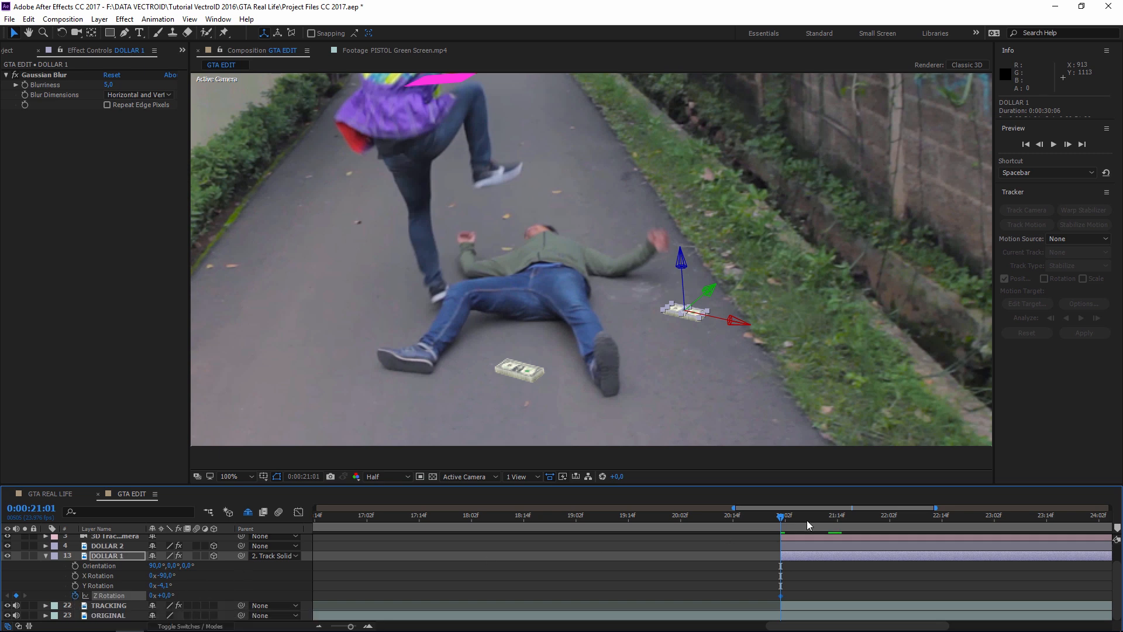
drag(785, 523, 862, 517)
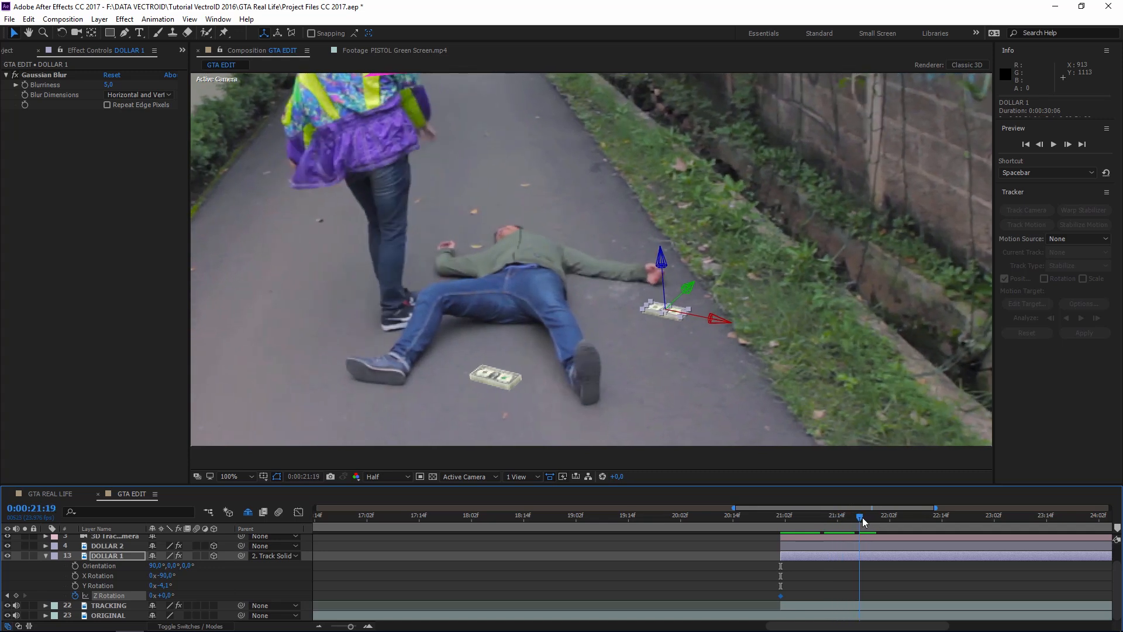
key(ctrl+z)
drag(176, 595, 368, 584)
- Set DOLLAR 1's end Z Rotation to 1x+6,0°
click(153, 595)
click(768, 588)
drag(762, 588, 887, 598)
click(886, 597)
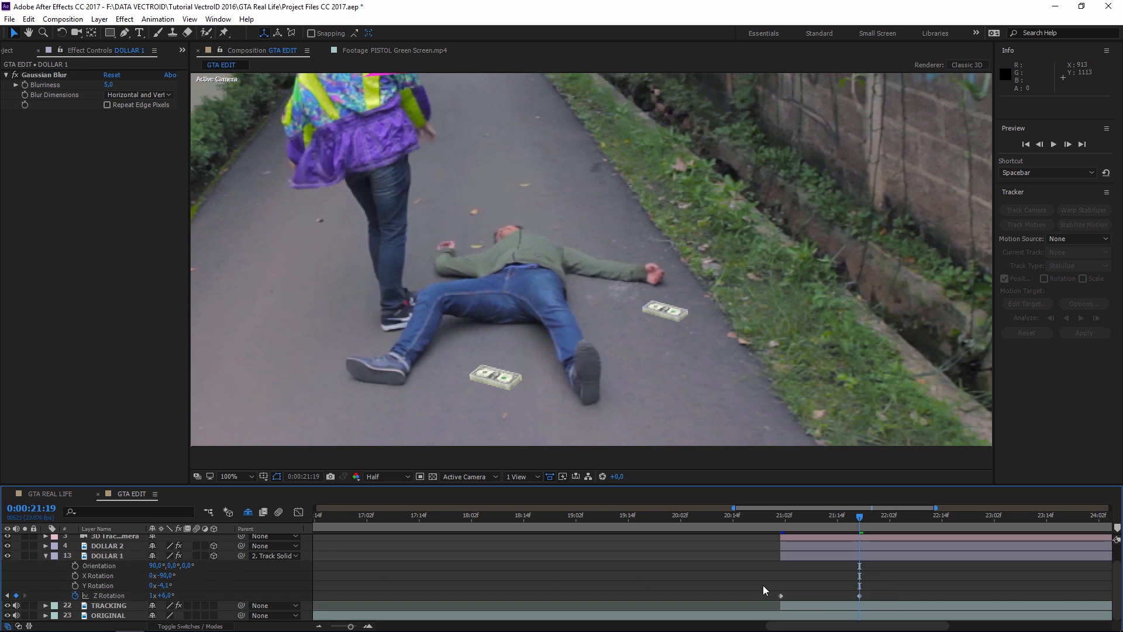
- Add a loopOut() expression to Z Rotation and scrub through the looping spin
alt+click(75, 595)
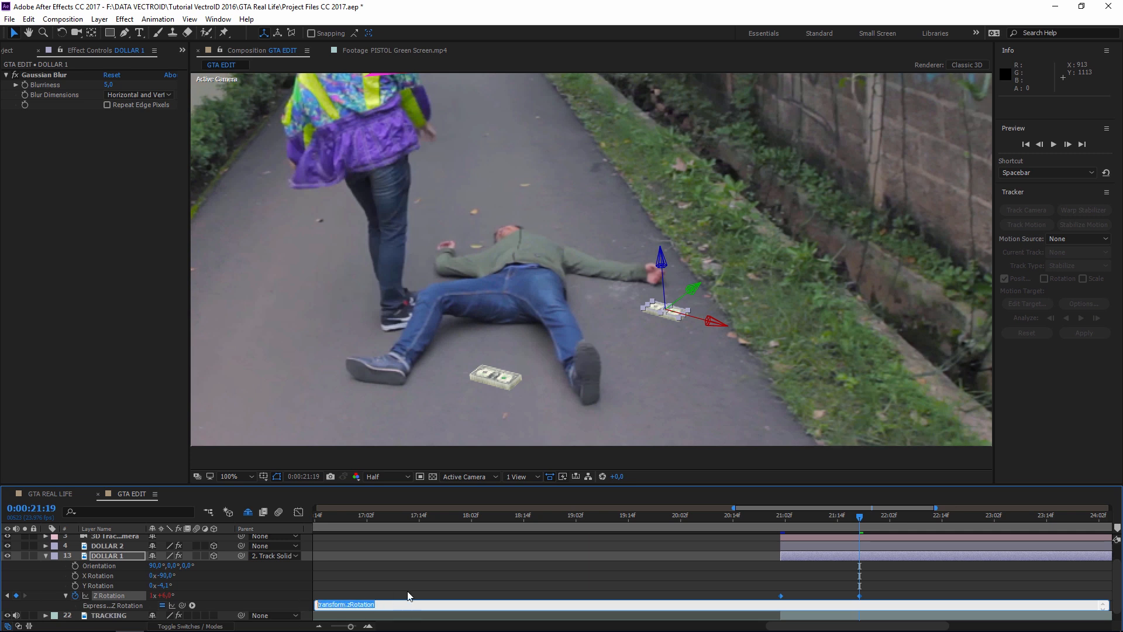
text(lo)
click(970, 577)
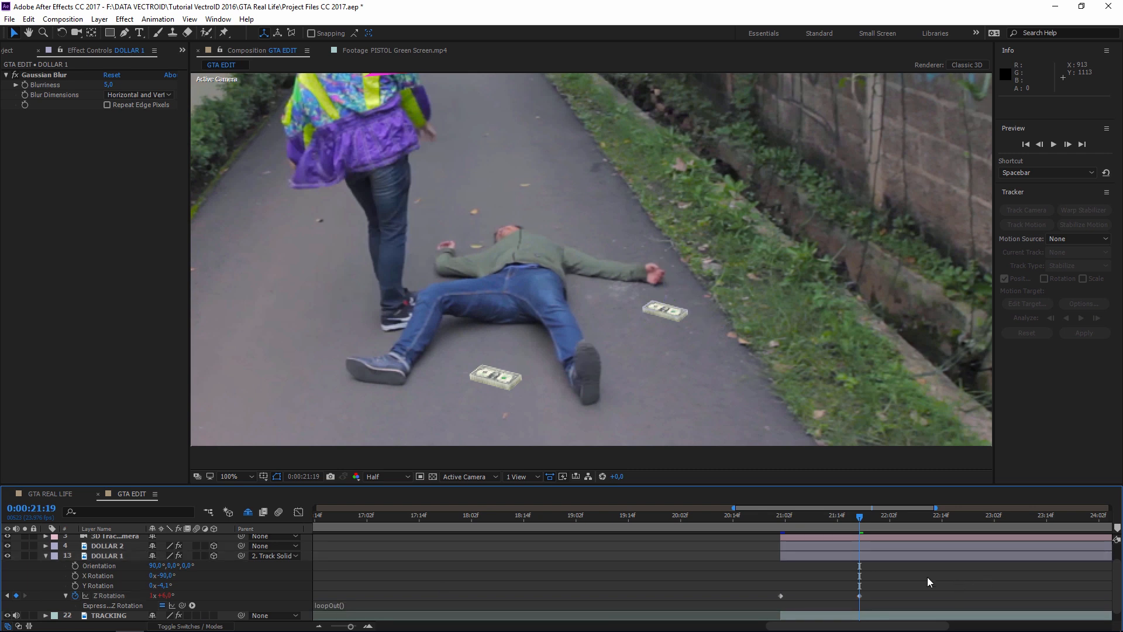
click(783, 522)
drag(764, 583, 882, 602)
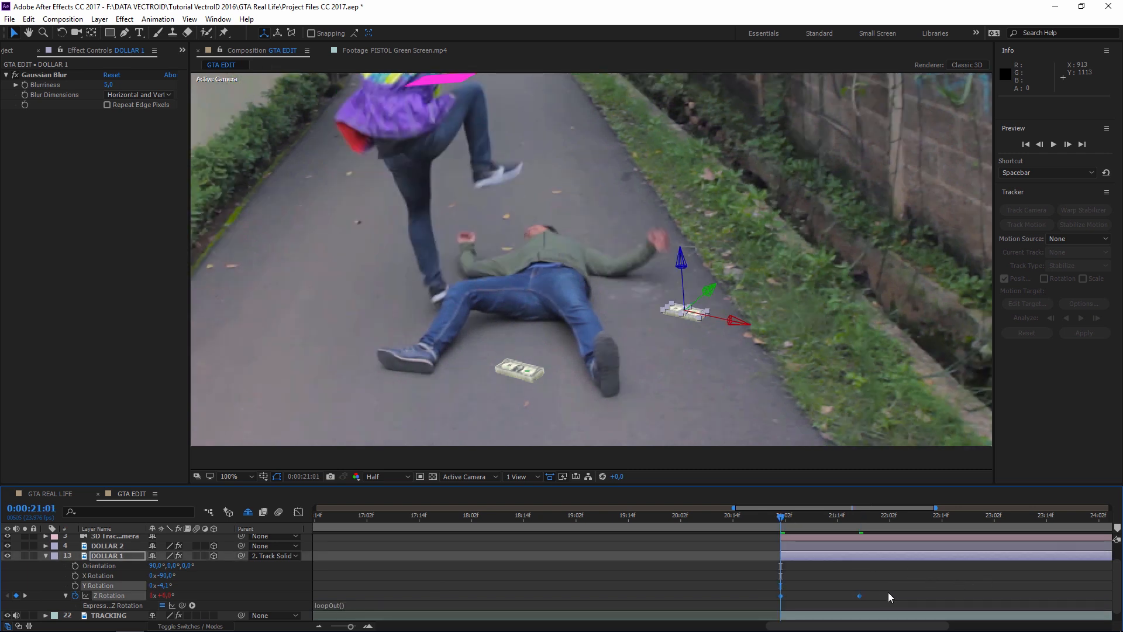
click(884, 588)
drag(783, 519, 1048, 523)
- Move DOLLAR 1's second Z Rotation keyframe later to 21:22
scroll(754, 351, down, 4)
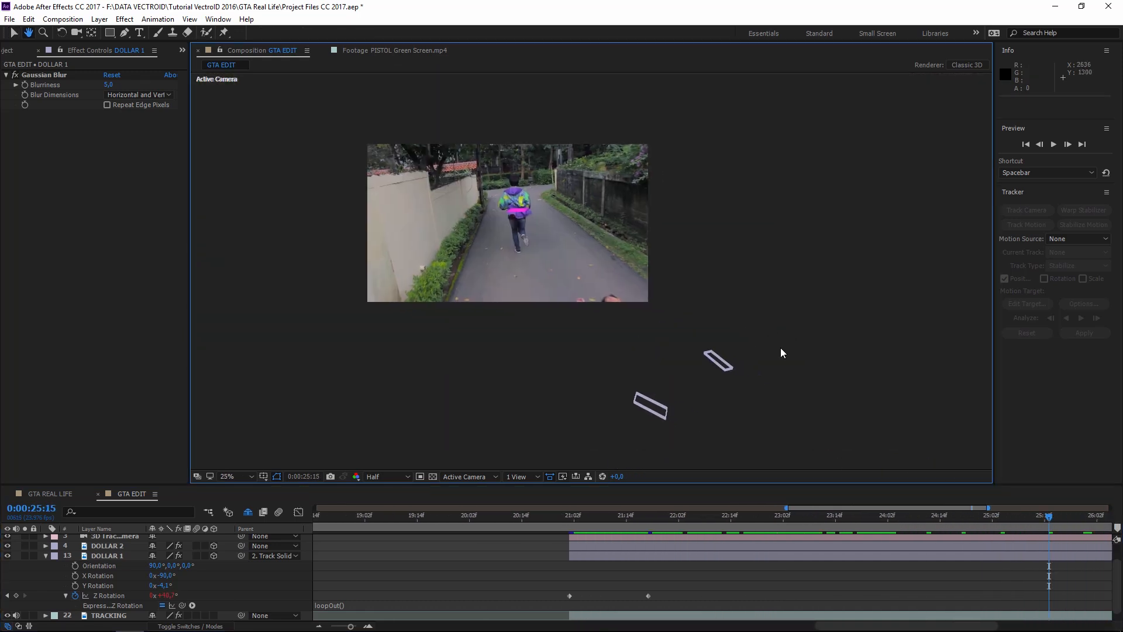
drag(682, 523, 570, 525)
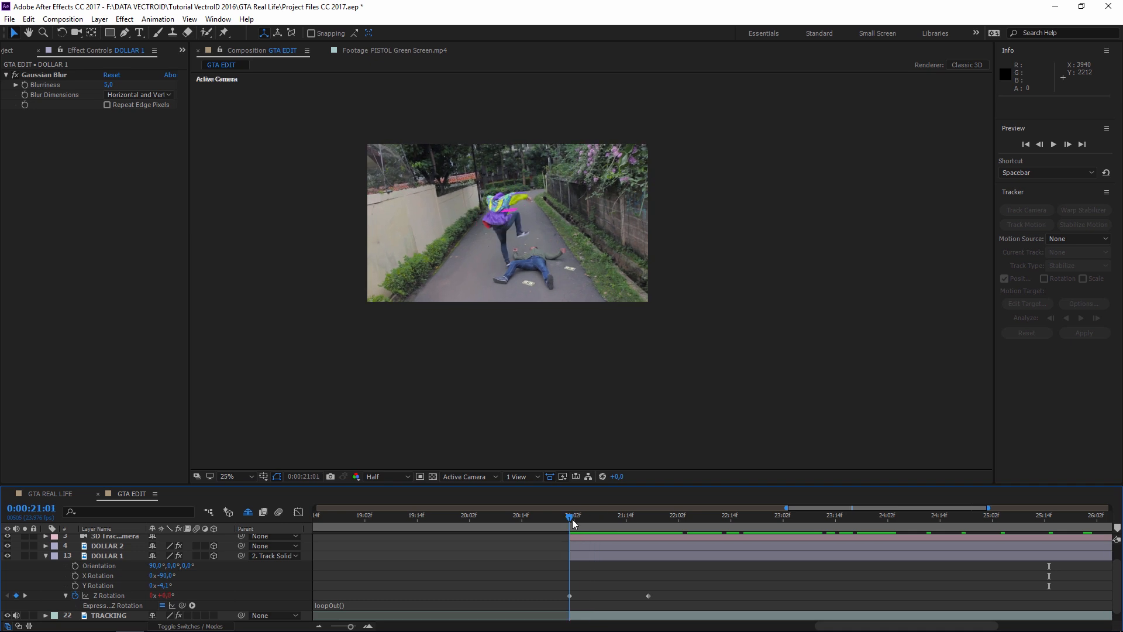
scroll(656, 335, up, 4)
drag(554, 326, 655, 366)
click(656, 576)
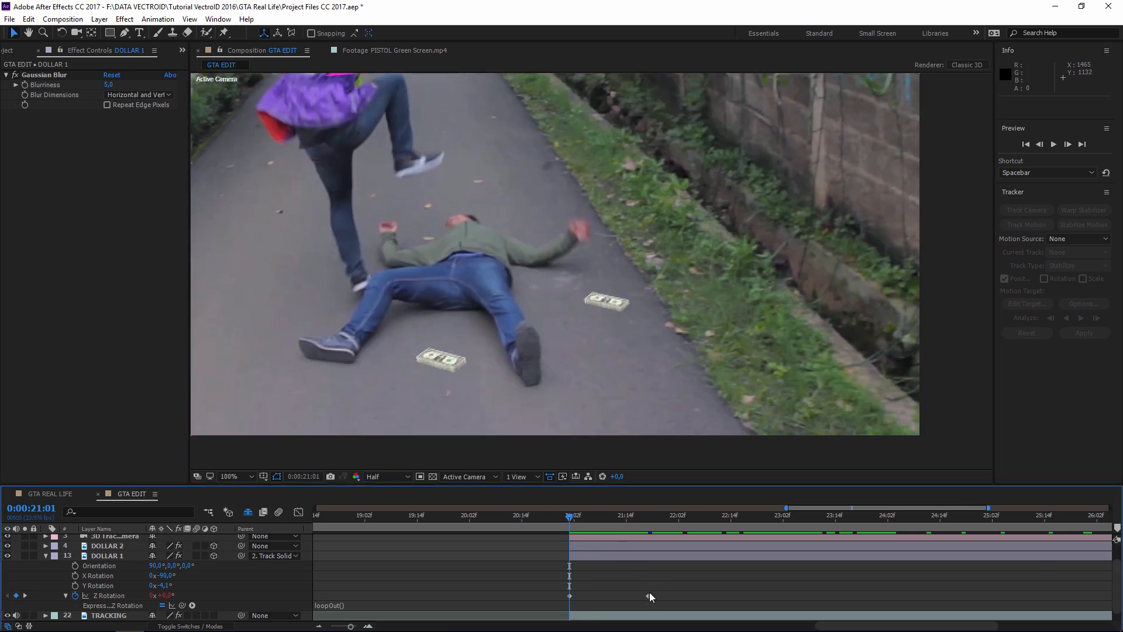
mouse_move(649, 599)
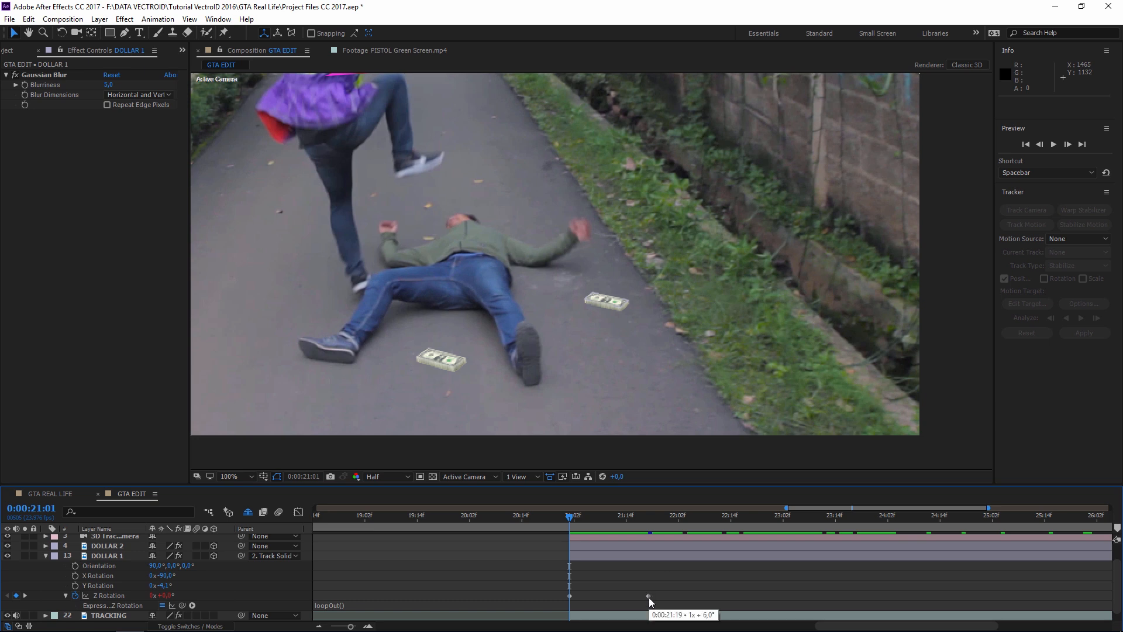
click(648, 596)
drag(653, 599, 667, 598)
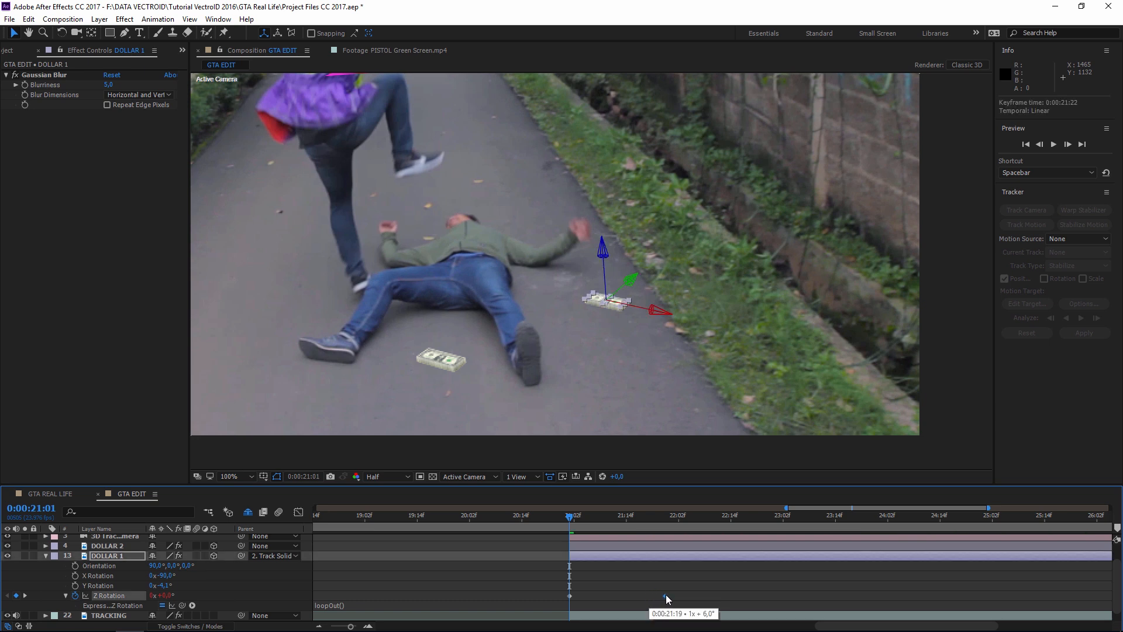
click(723, 598)
- Push the keyframe to 22:06 then 22:11, previewing each change, and select the keyframes
mouse_move(569, 517)
mouse_down()
mouse_move(597, 519)
mouse_move(570, 523)
mouse_up()
key(space)
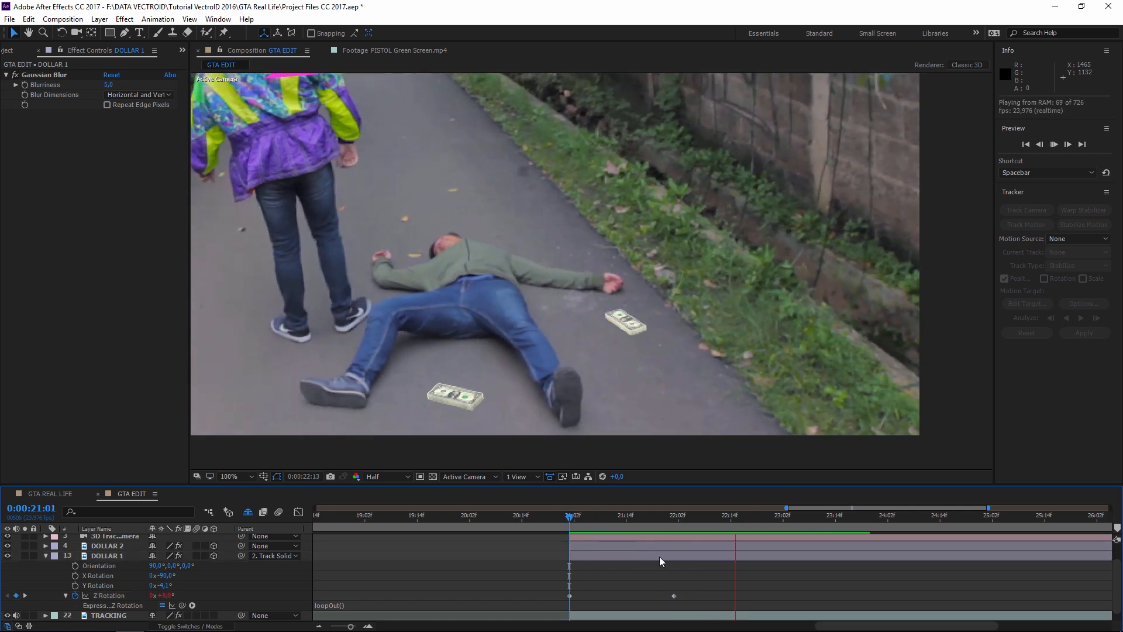
drag(674, 595, 697, 596)
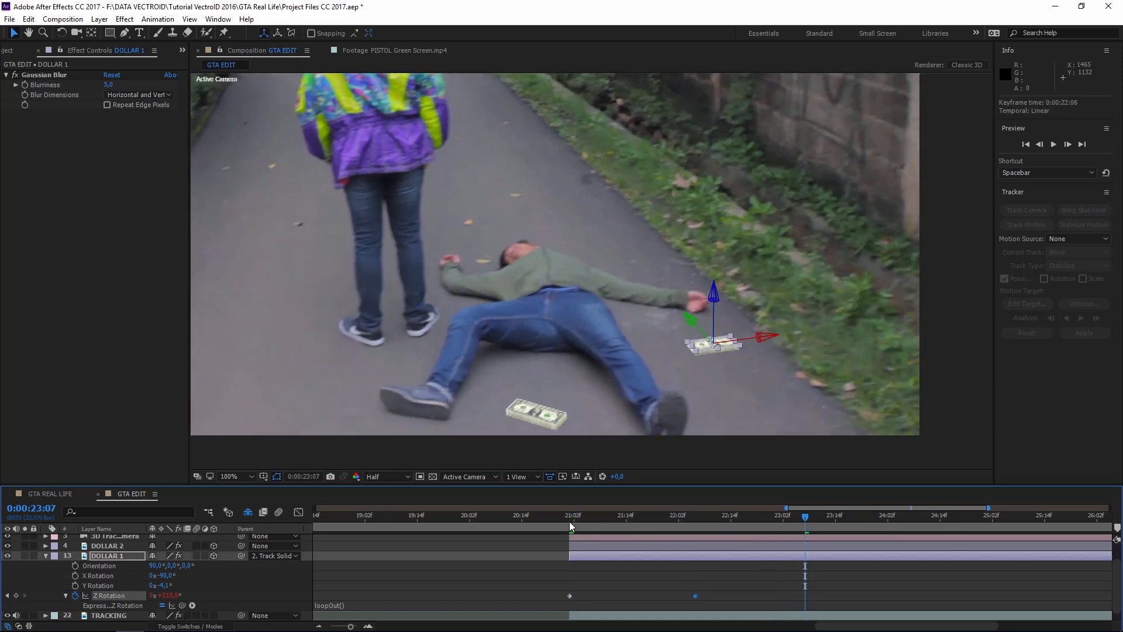
key(space)
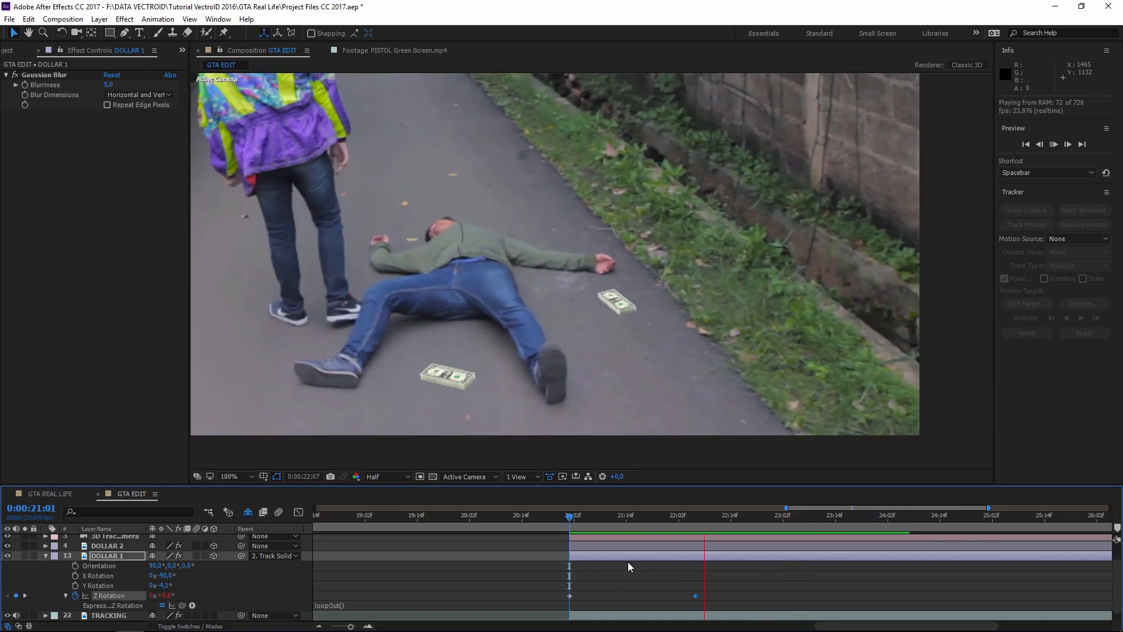
drag(695, 595, 718, 596)
key(space)
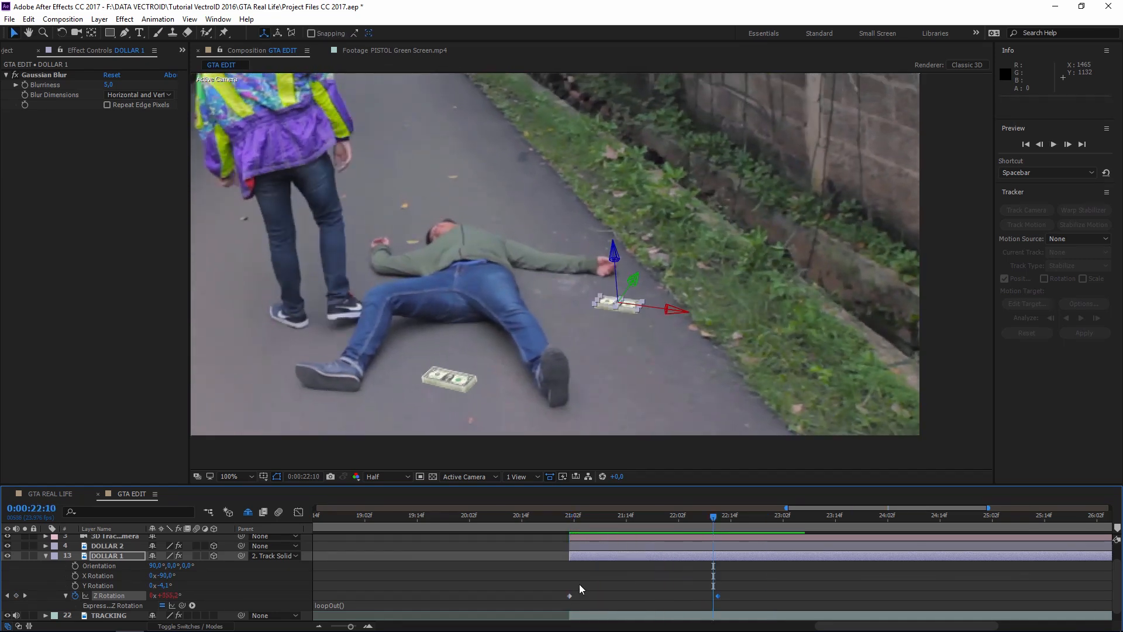
click(598, 586)
key(space)
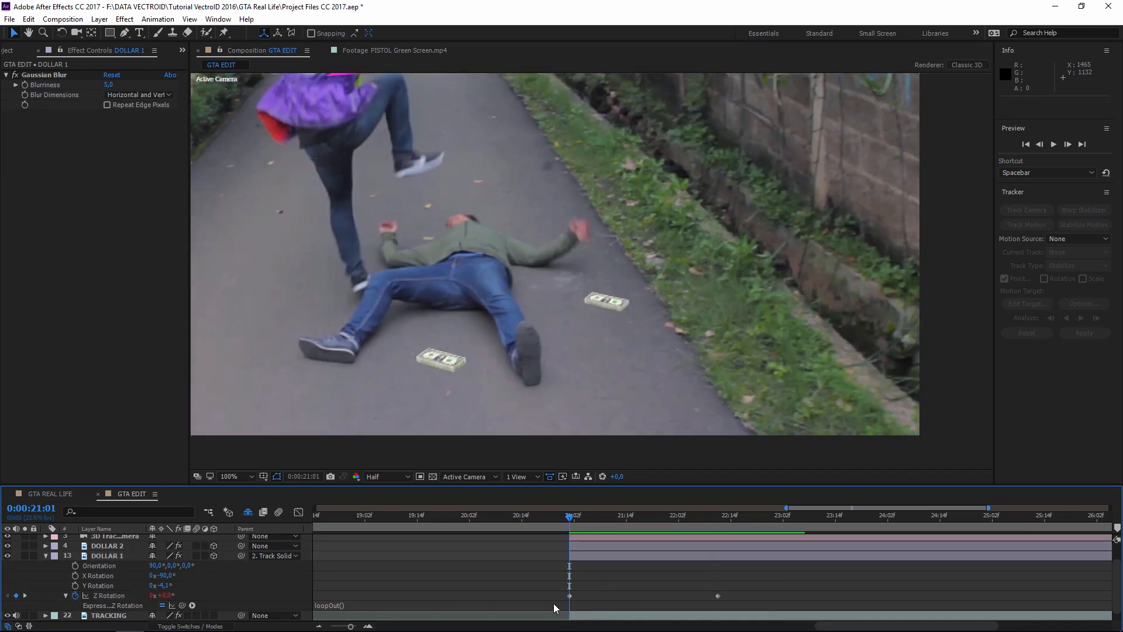
drag(550, 586, 739, 605)
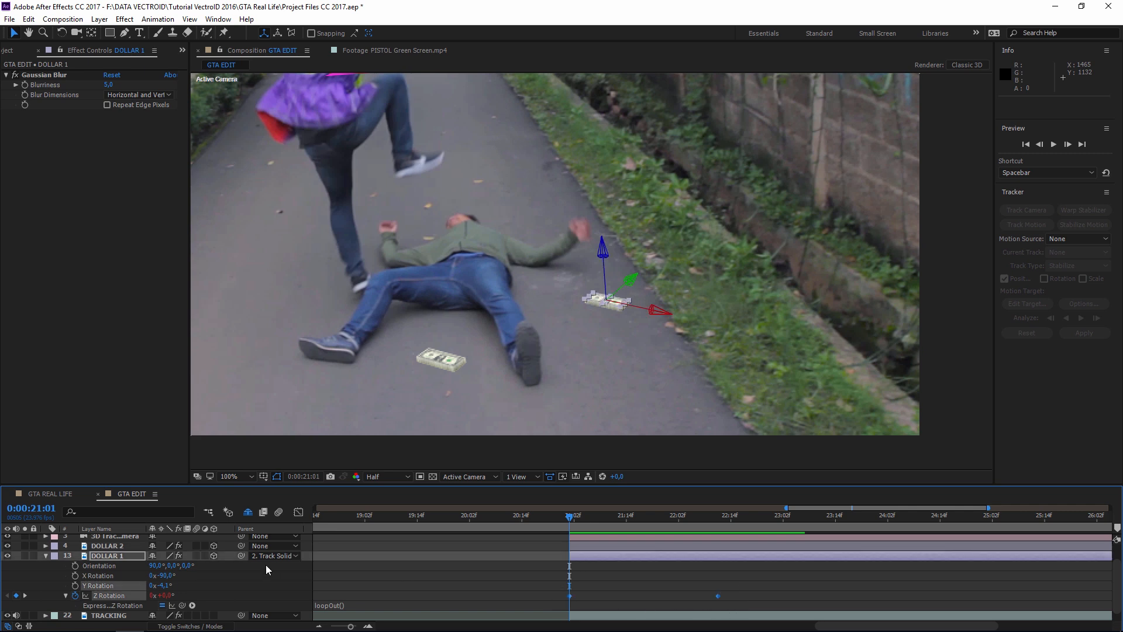
click(121, 547)
- Paste the spin keyframes onto DOLLAR 2 and preview both spinning stacks
click(45, 555)
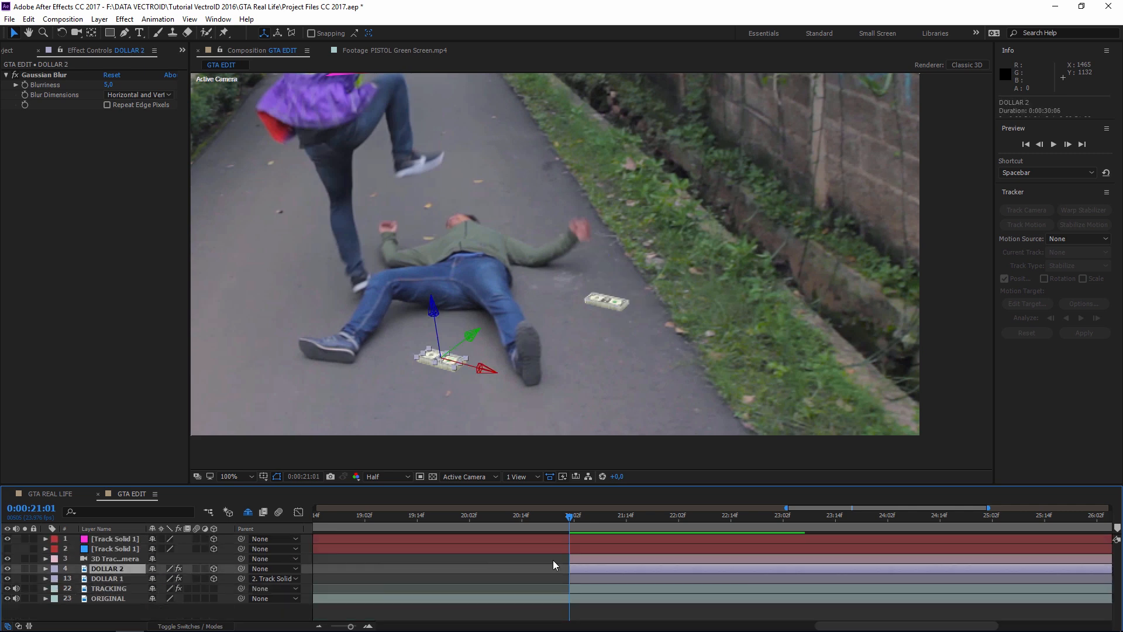
key(r)
scroll(579, 579, down, 1)
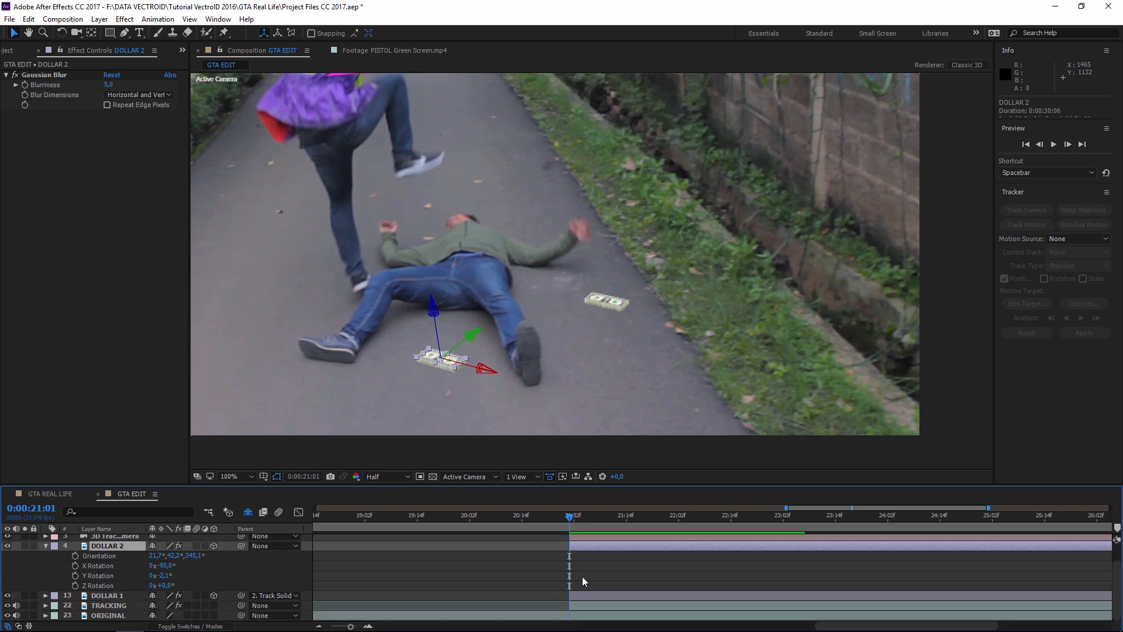
key(ctrl+v)
drag(557, 577, 757, 574)
key(space)
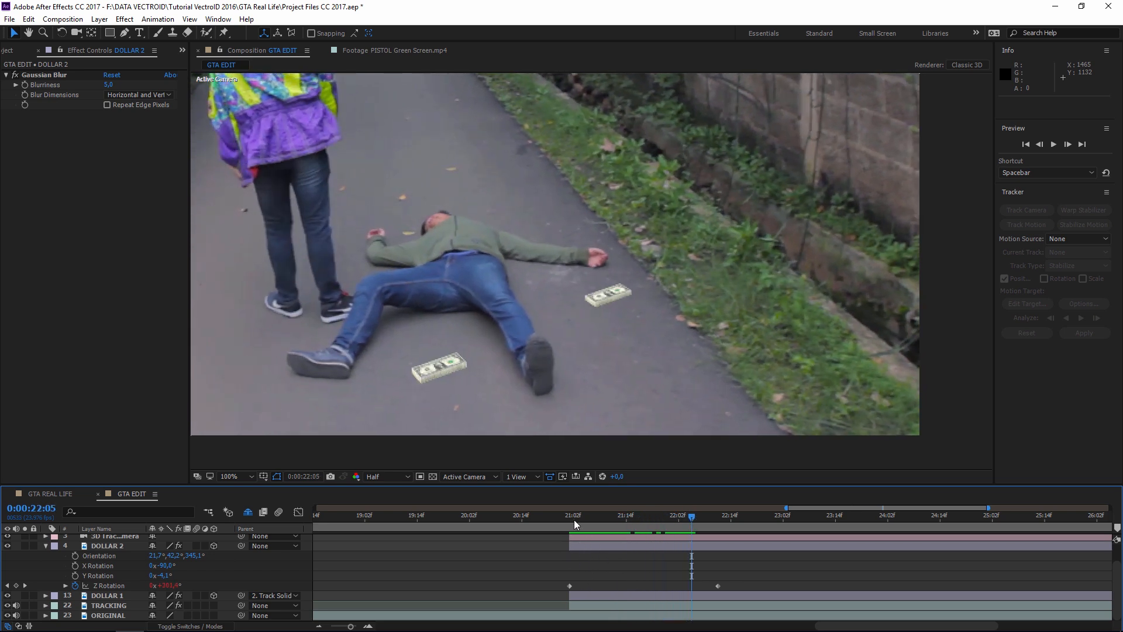
key(space)
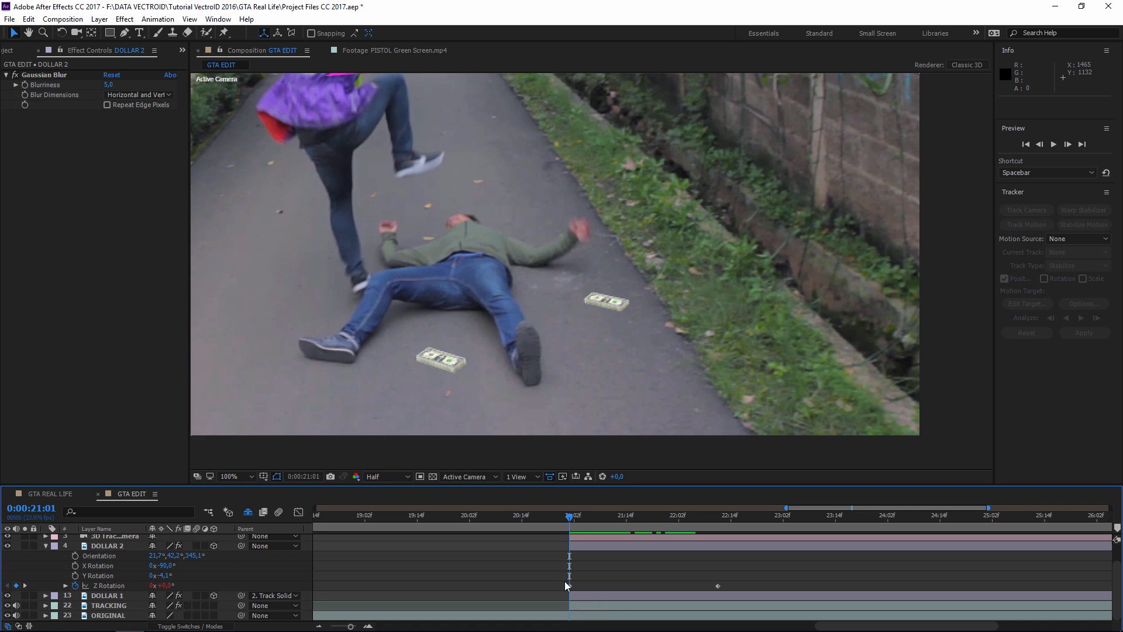
- Turn DOLLAR 2 to a new angle, shift its rotation keyframe later, and preview
drag(165, 588, 74, 587)
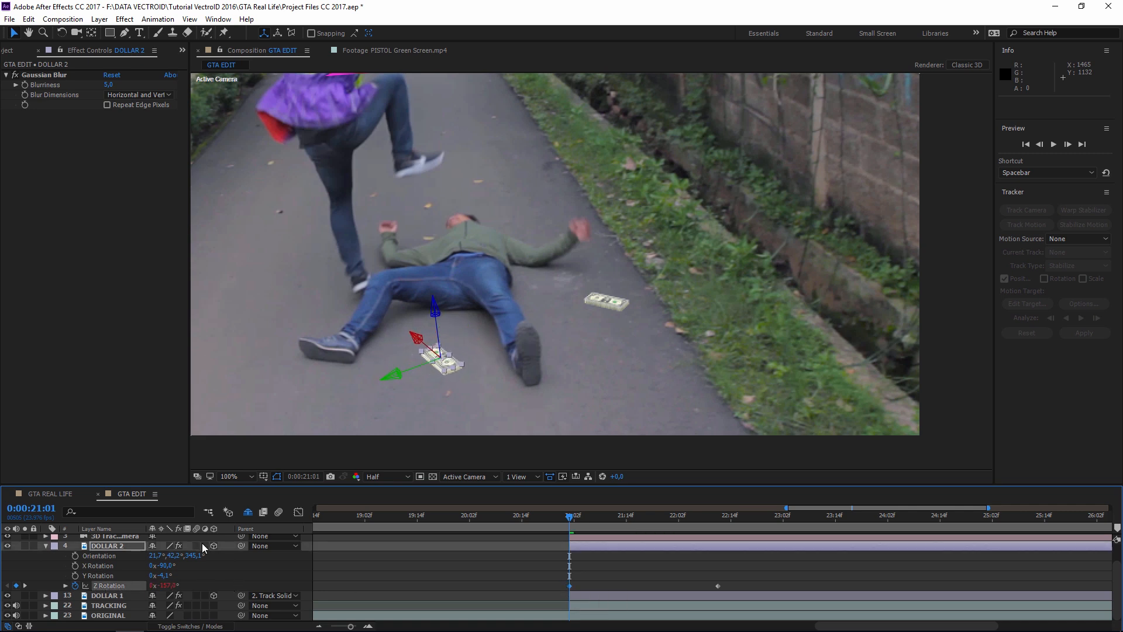
click(628, 583)
drag(717, 586, 754, 586)
click(688, 577)
key(space)
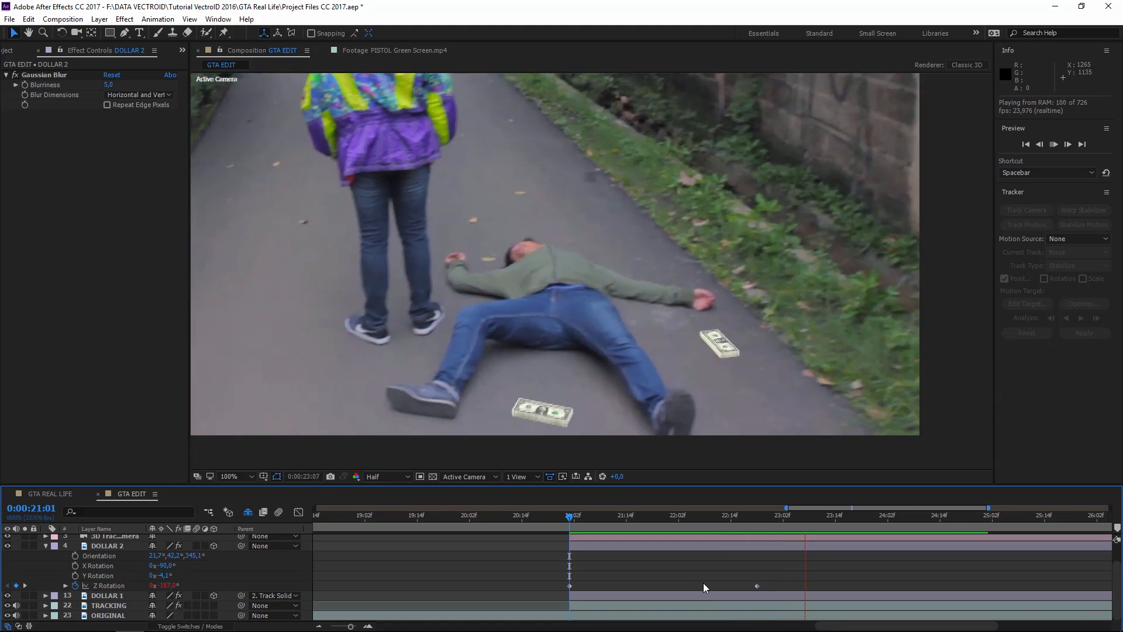
- Nudge DOLLAR 2 up along its Y axis and preview from 0:00:21:01
click(544, 389)
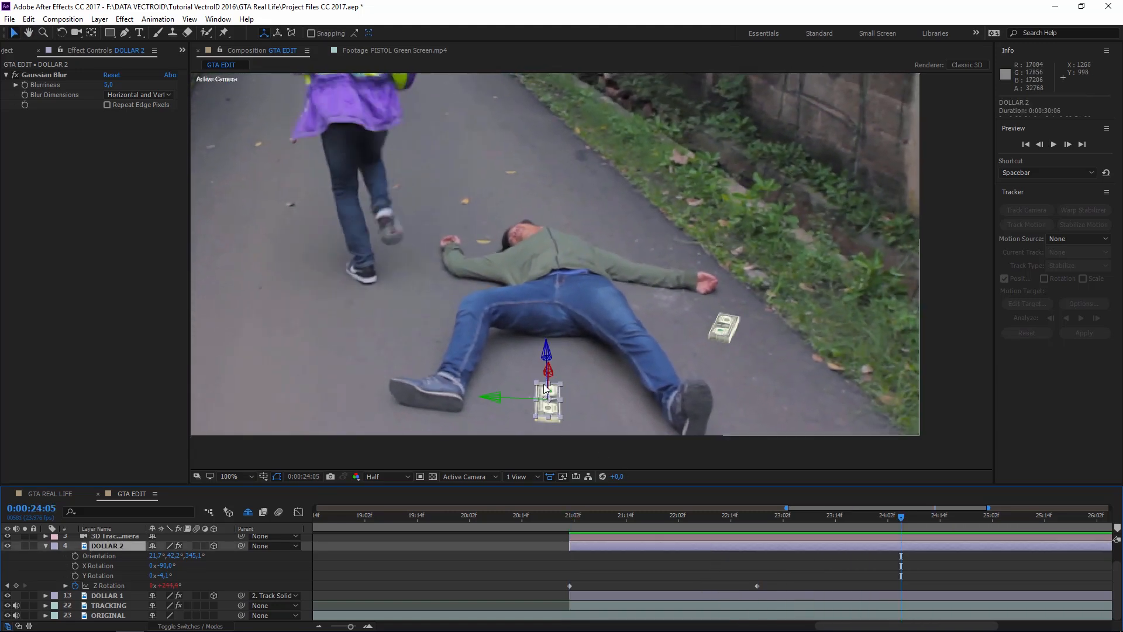
click(549, 371)
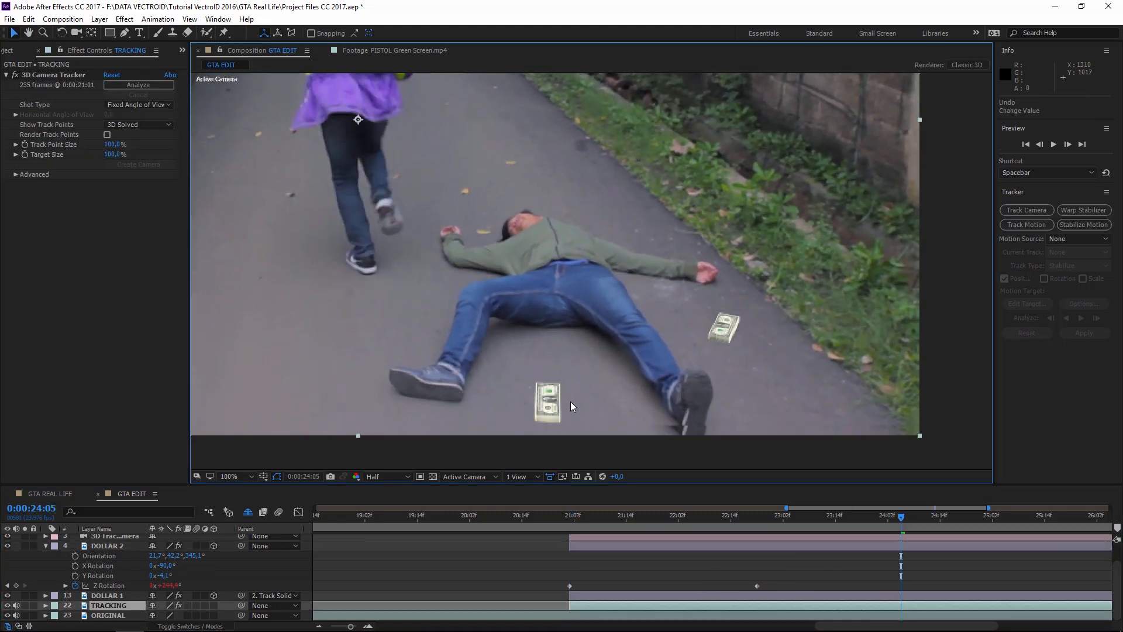
click(623, 546)
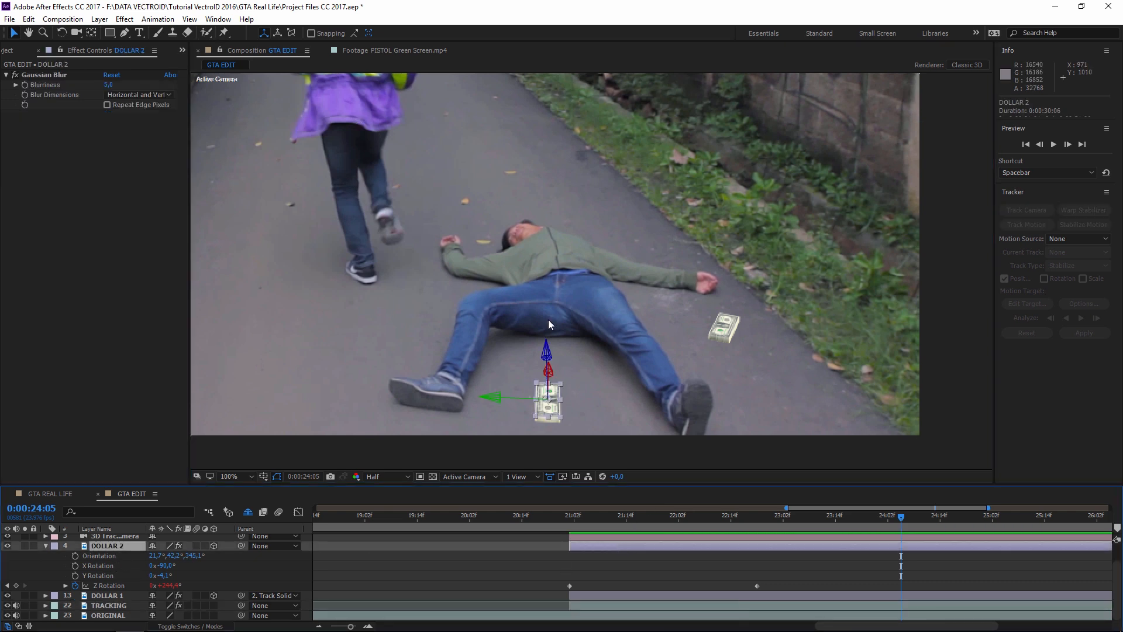
drag(548, 371, 573, 211)
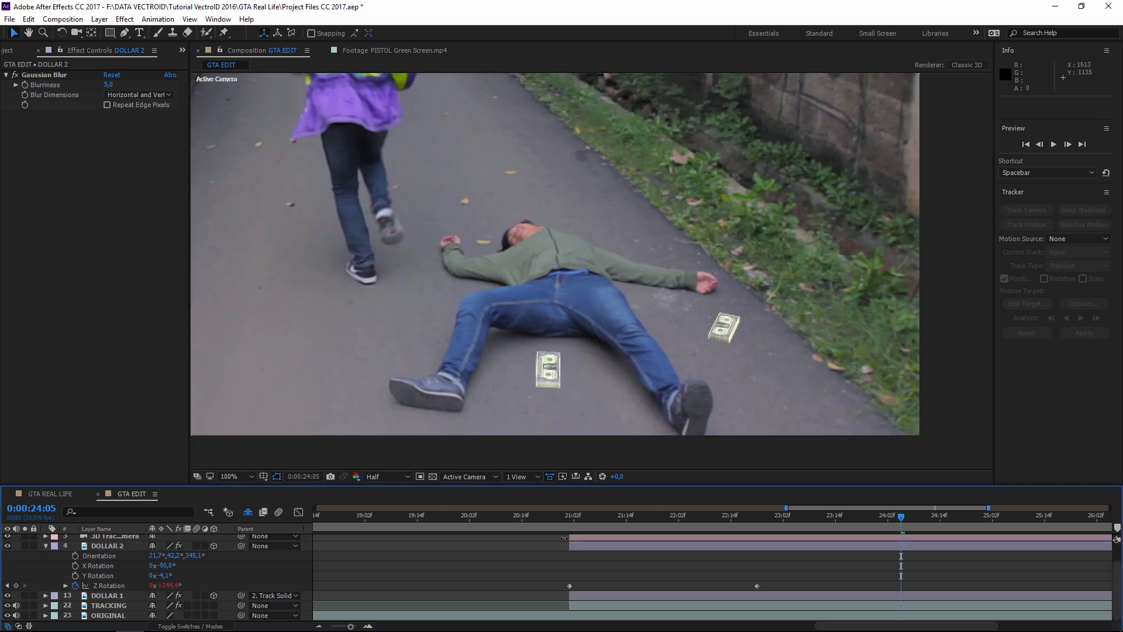
click(572, 522)
key(space)
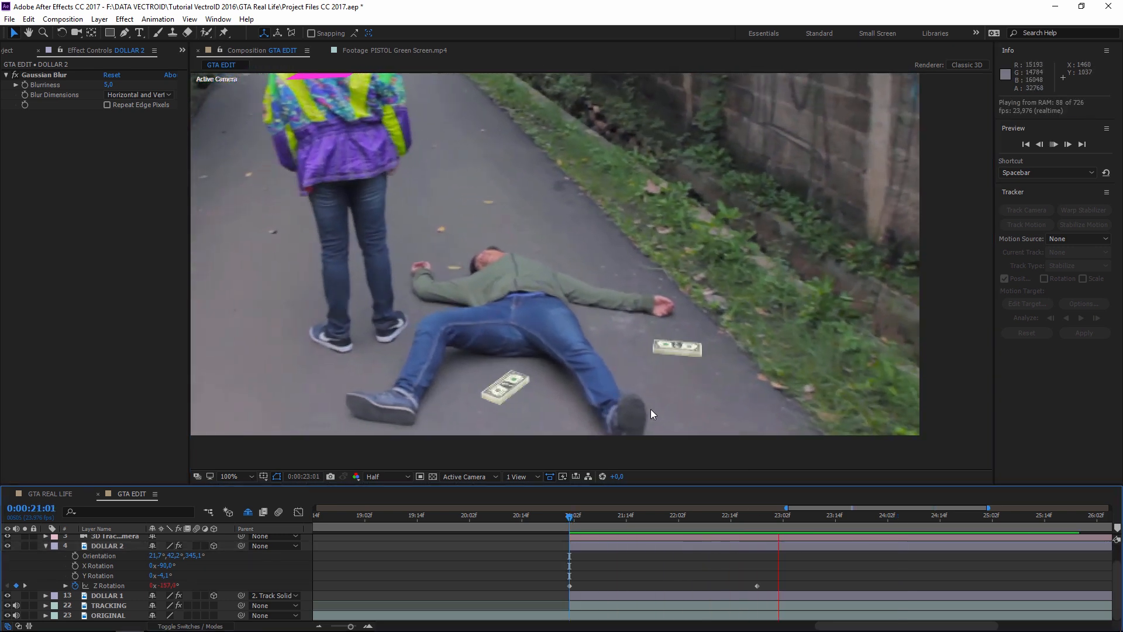
key(space)
scroll(696, 290, down, 2)
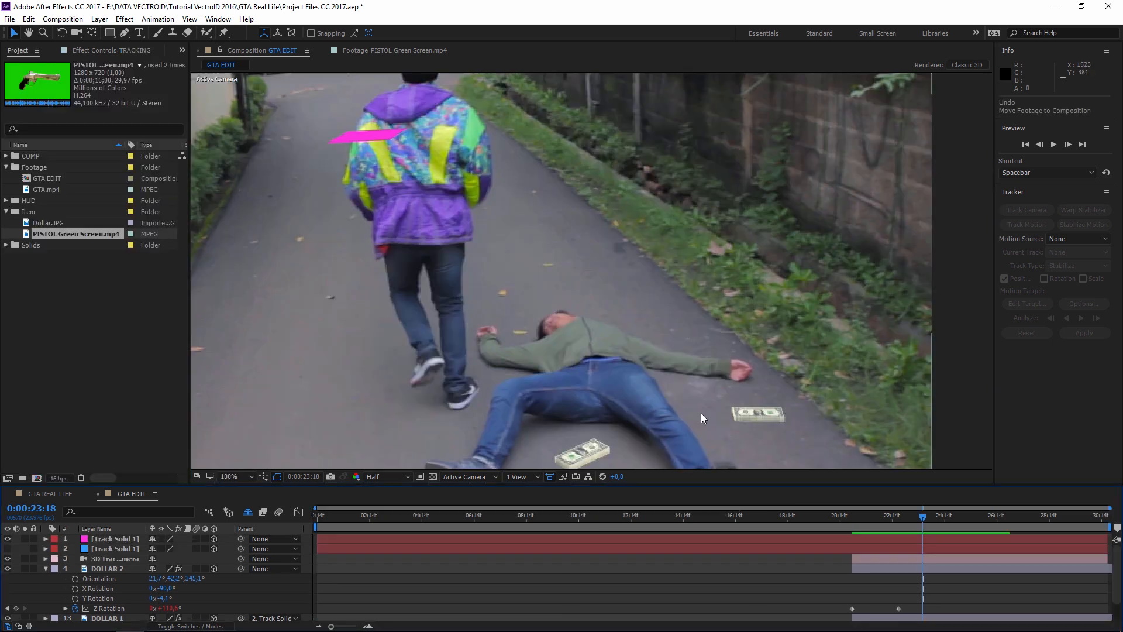
- Drag PISTOL Green Screen.mp4 into the GTA EDIT timeline, starting around 21:01
scroll(764, 386, down, 2)
scroll(763, 386, up, 2)
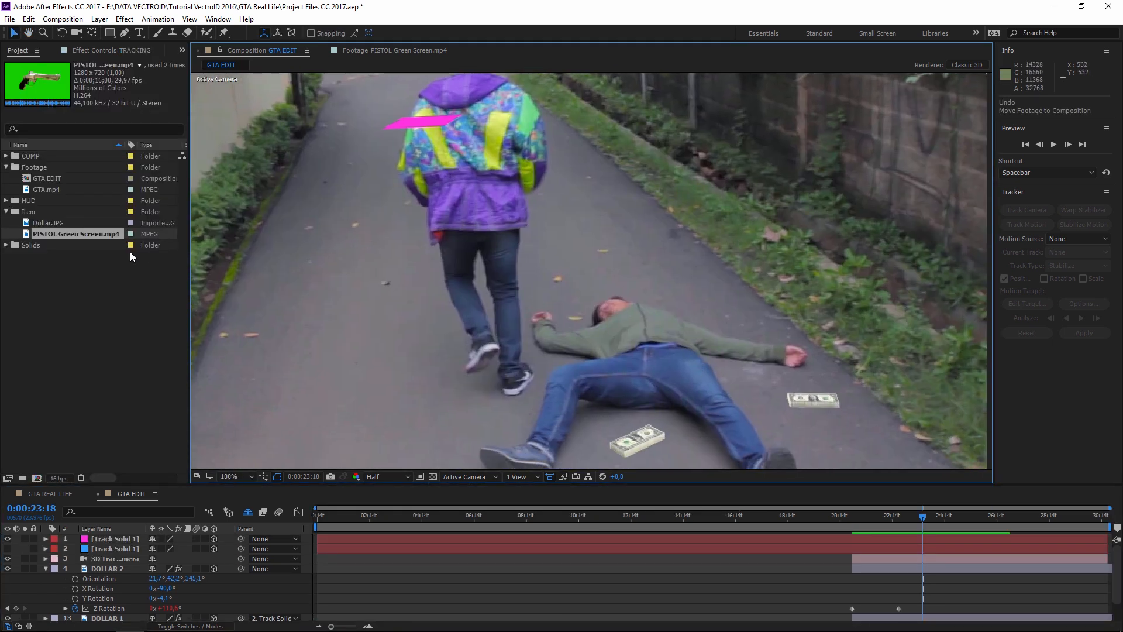
click(70, 232)
drag(27, 233, 851, 563)
scroll(637, 284, down, 2)
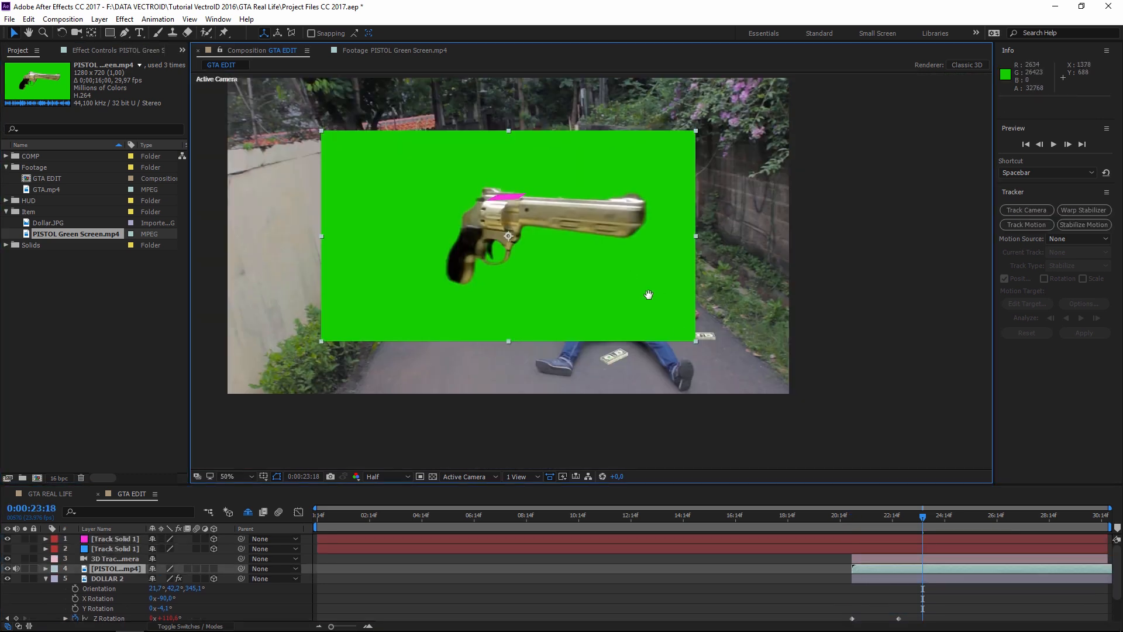
drag(648, 294, 672, 316)
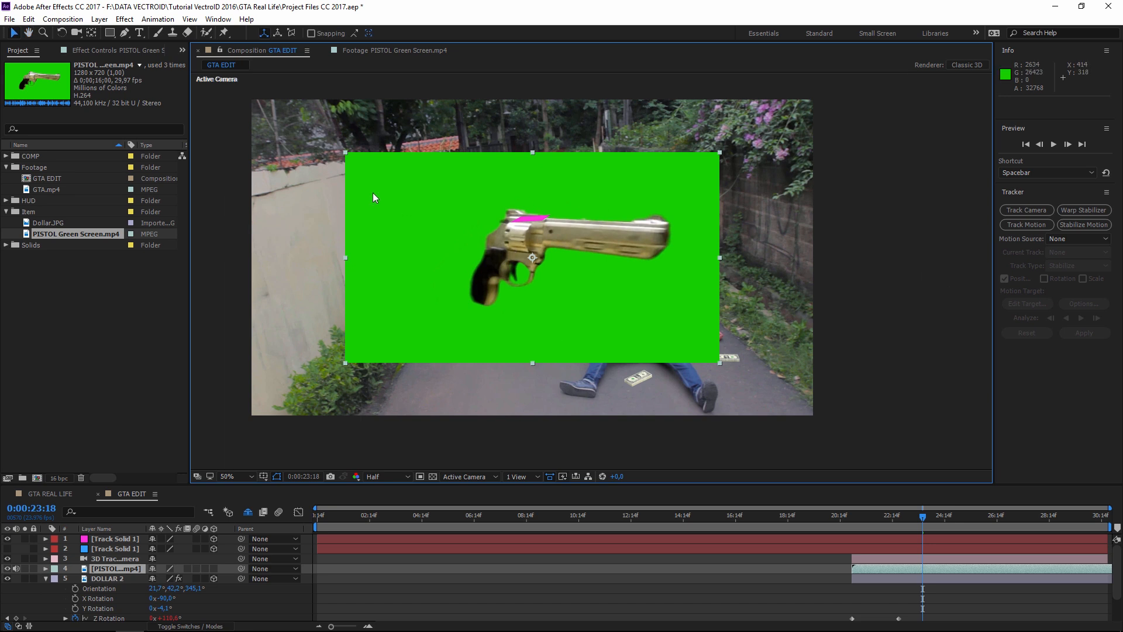
- Apply Keylight (1.2) to the pistol clip and sample the green background as Screen Colour
click(124, 19)
click(530, 272)
click(124, 19)
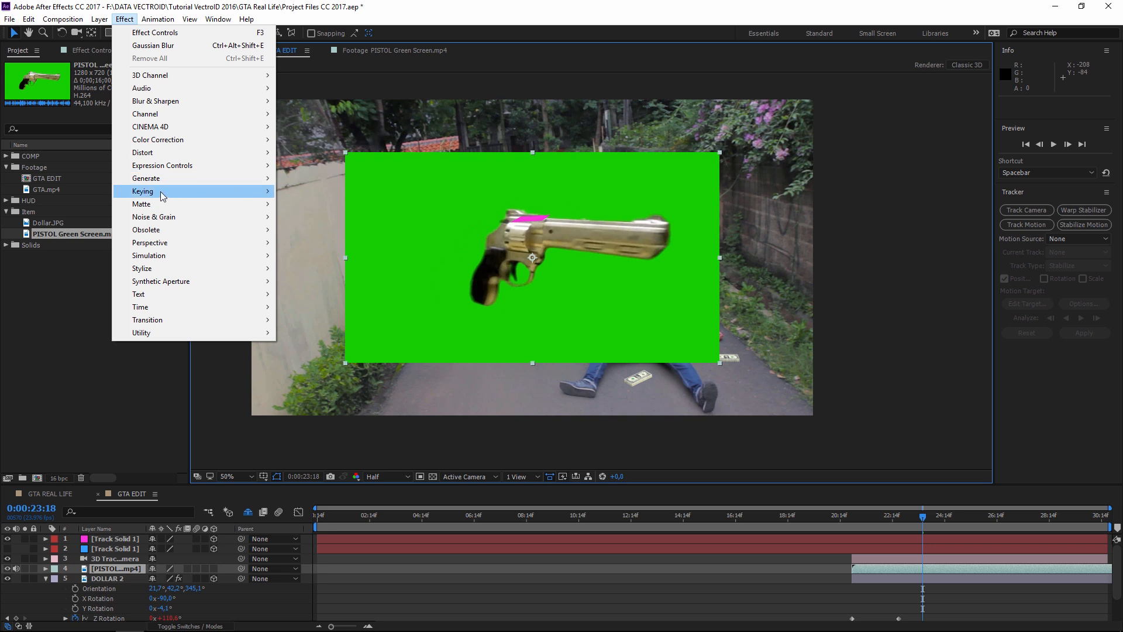
mouse_move(162, 193)
click(314, 294)
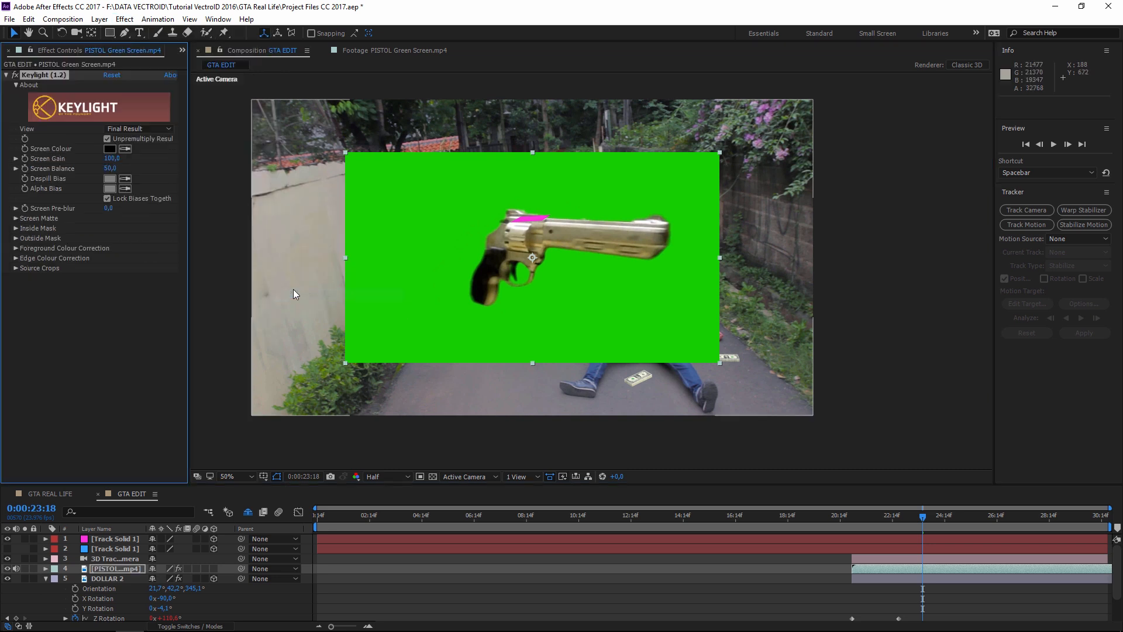
click(125, 149)
click(572, 178)
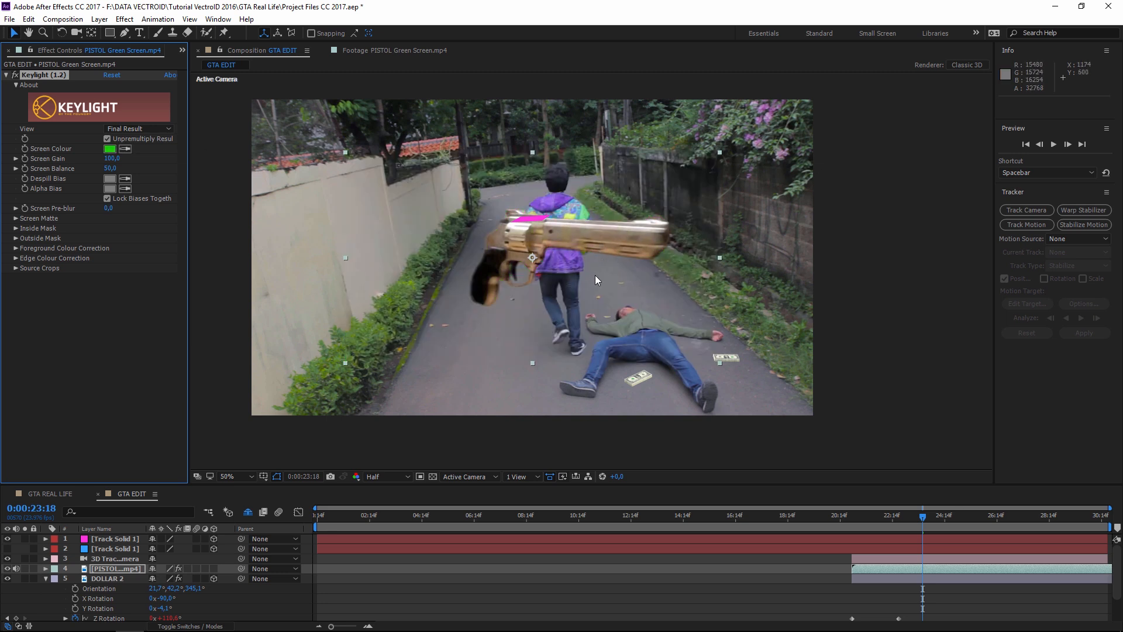
drag(594, 280, 587, 293)
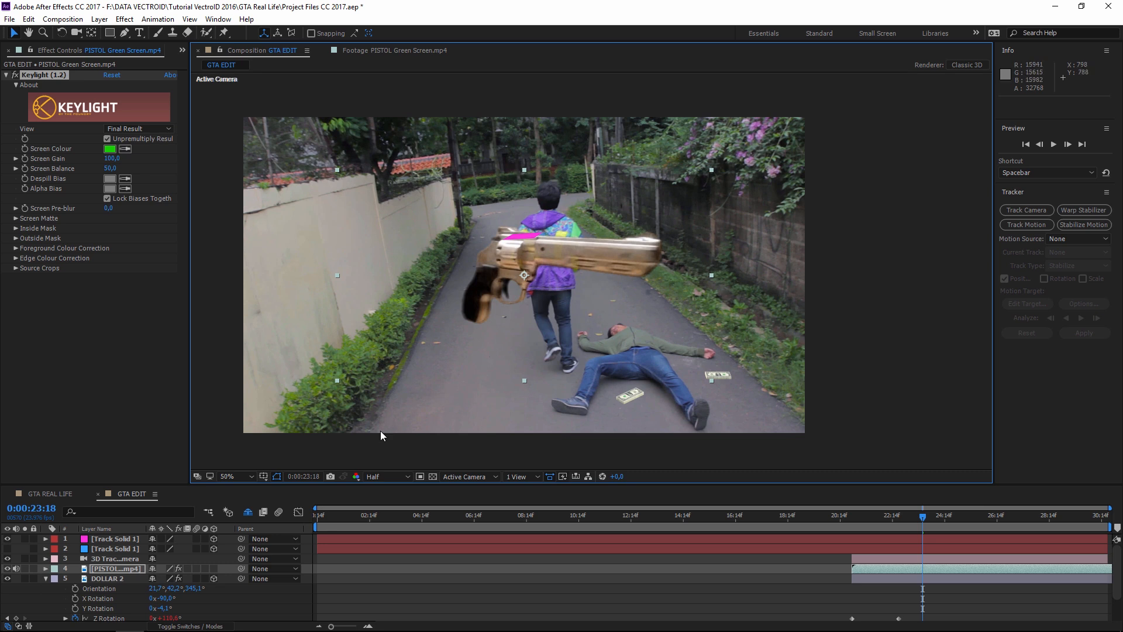
- Make the PISTOL layer 3D, parent it to Track Solid 1, and show its rotation
click(213, 568)
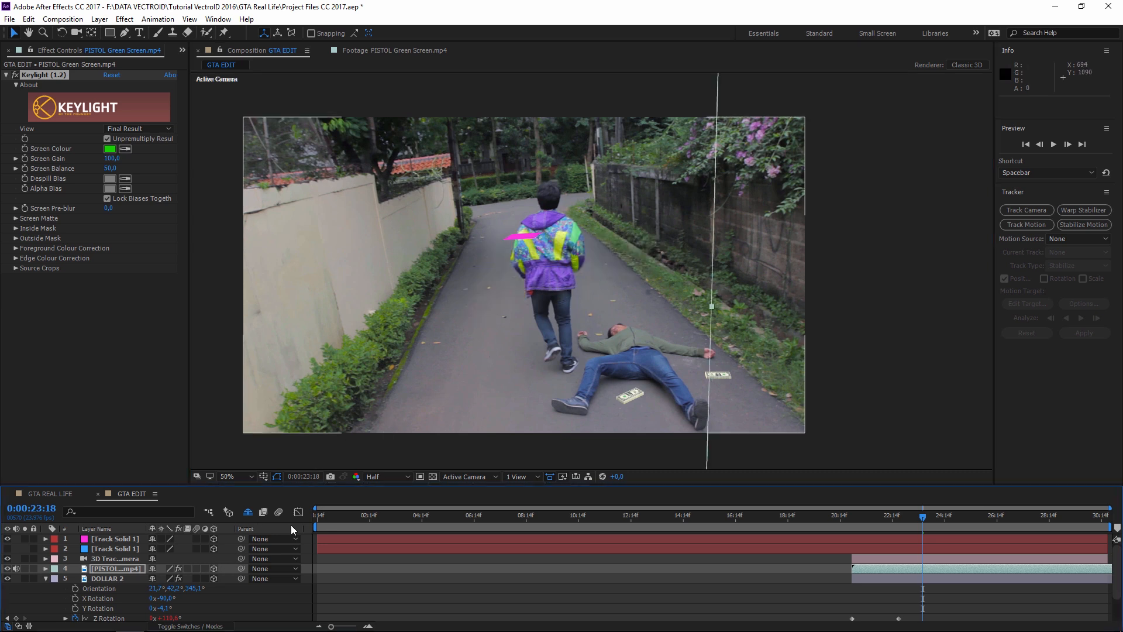
click(45, 577)
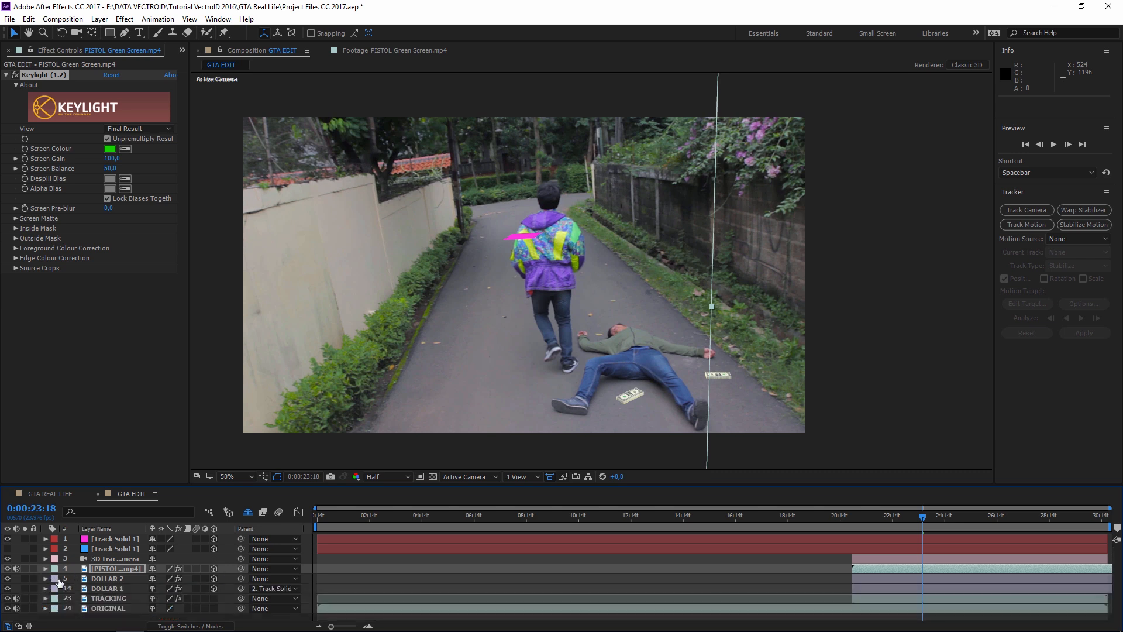
drag(240, 567, 124, 550)
scroll(658, 316, up, 2)
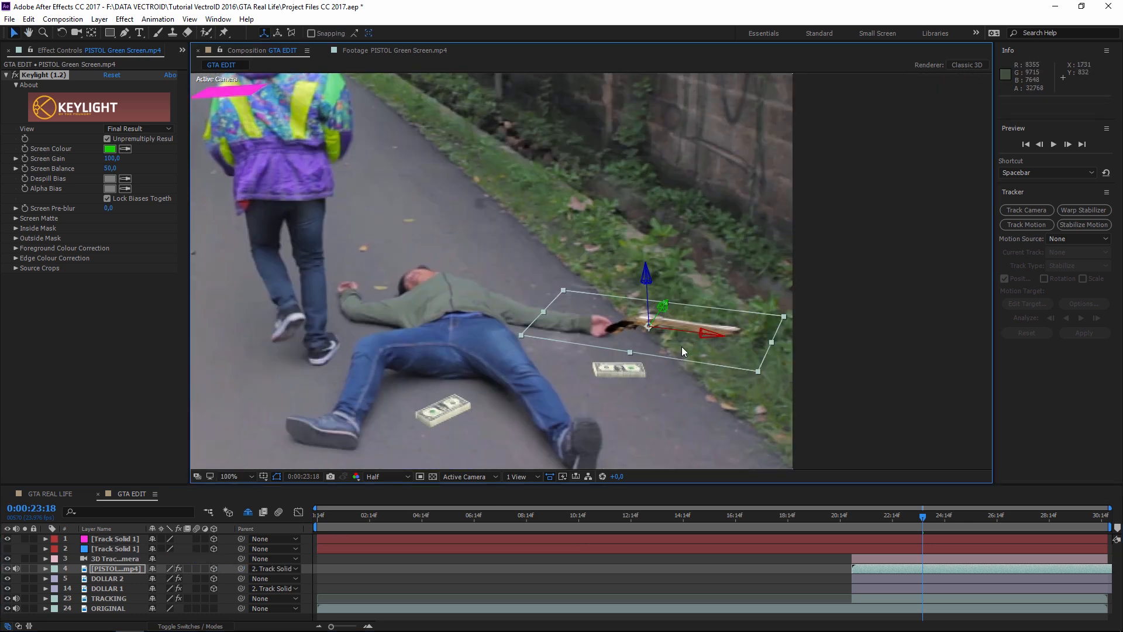
drag(657, 318, 626, 302)
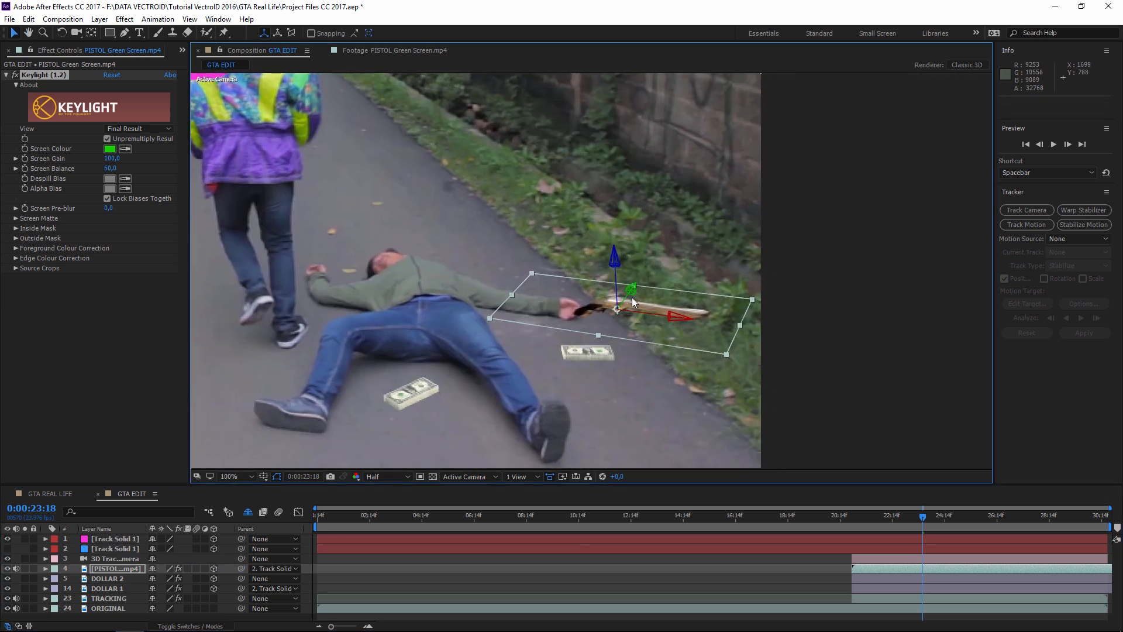
drag(581, 391, 555, 414)
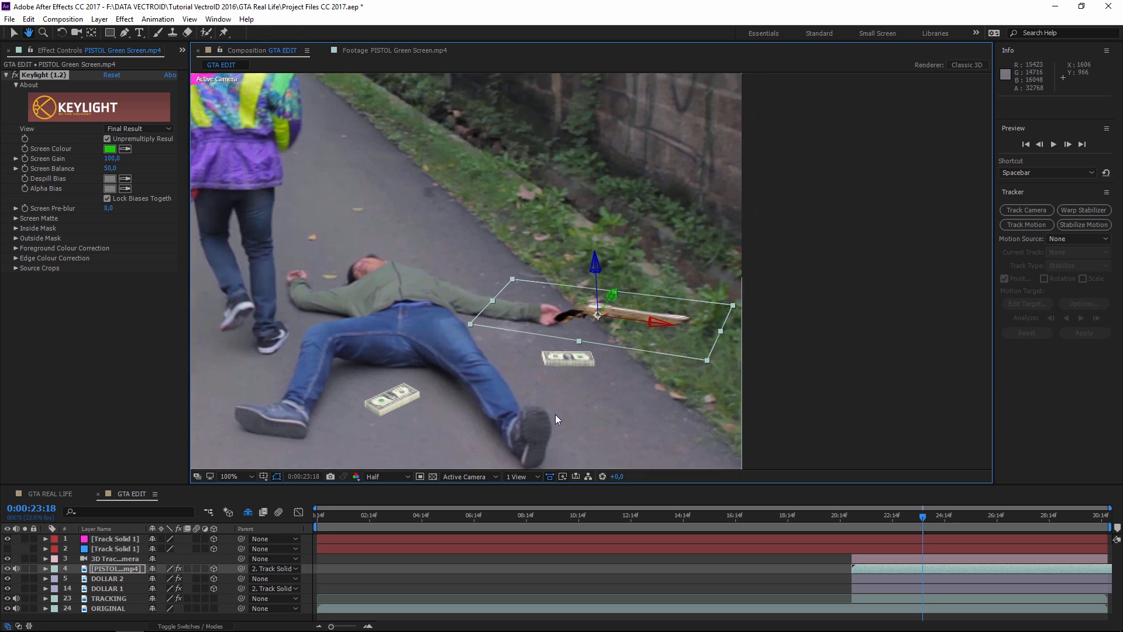
key(r)
key(ctrl+z)
- Stand the pistol upright (X +90°, Y -36°) and move it above the man
drag(166, 588, 213, 582)
drag(477, 420, 553, 450)
drag(643, 365, 619, 355)
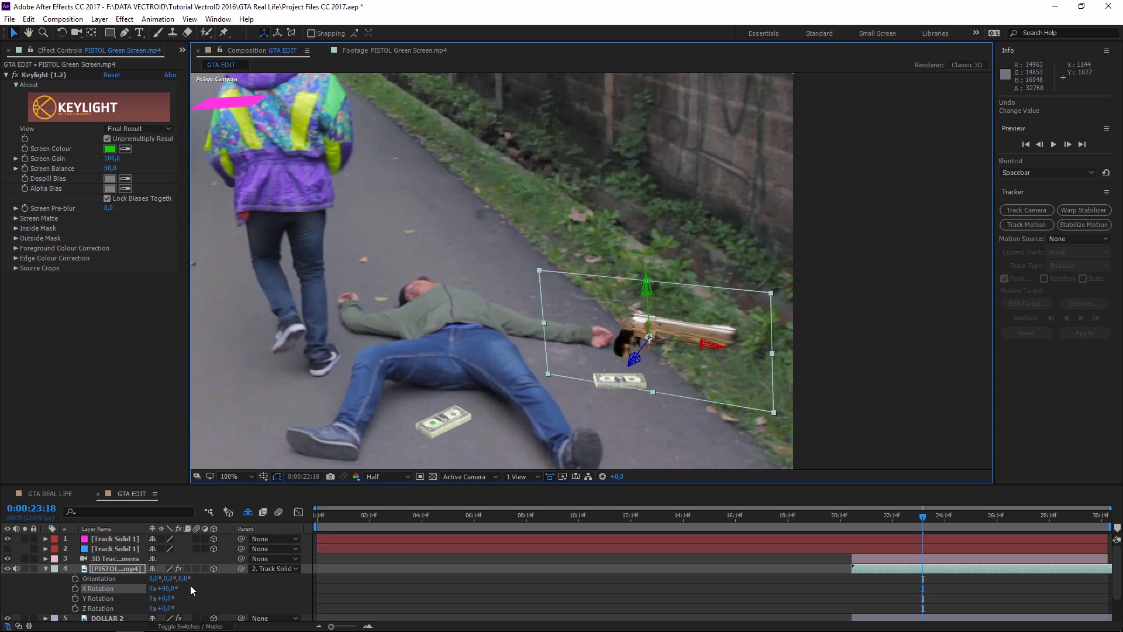
mouse_move(166, 598)
mouse_down()
mouse_move(140, 598)
mouse_move(168, 608)
mouse_up()
drag(676, 342, 332, 3)
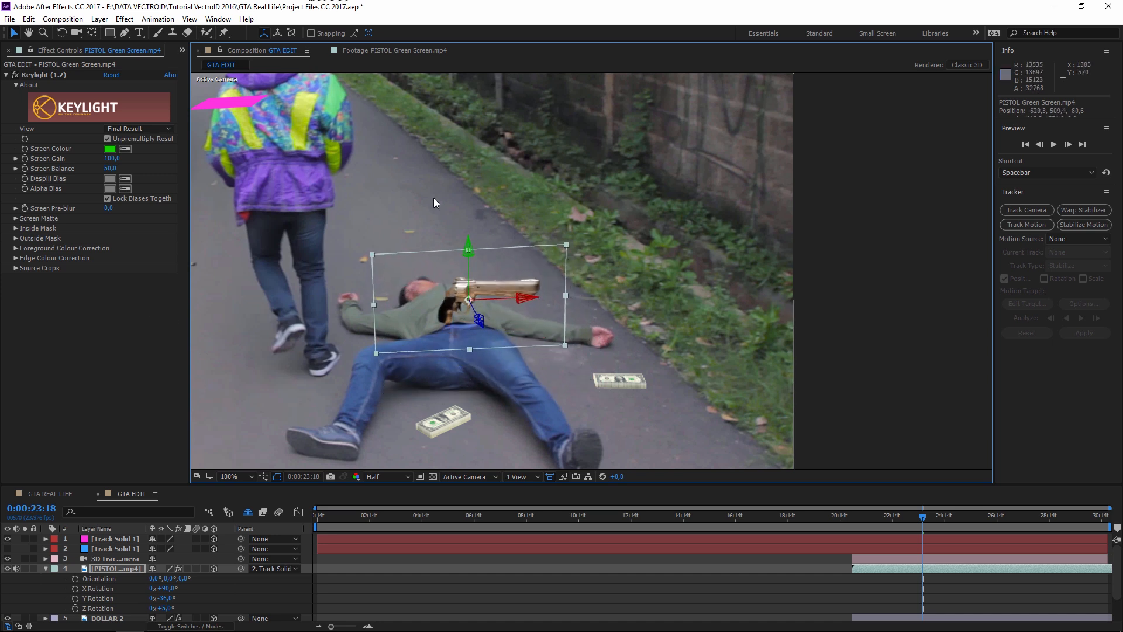
drag(476, 318, 412, 153)
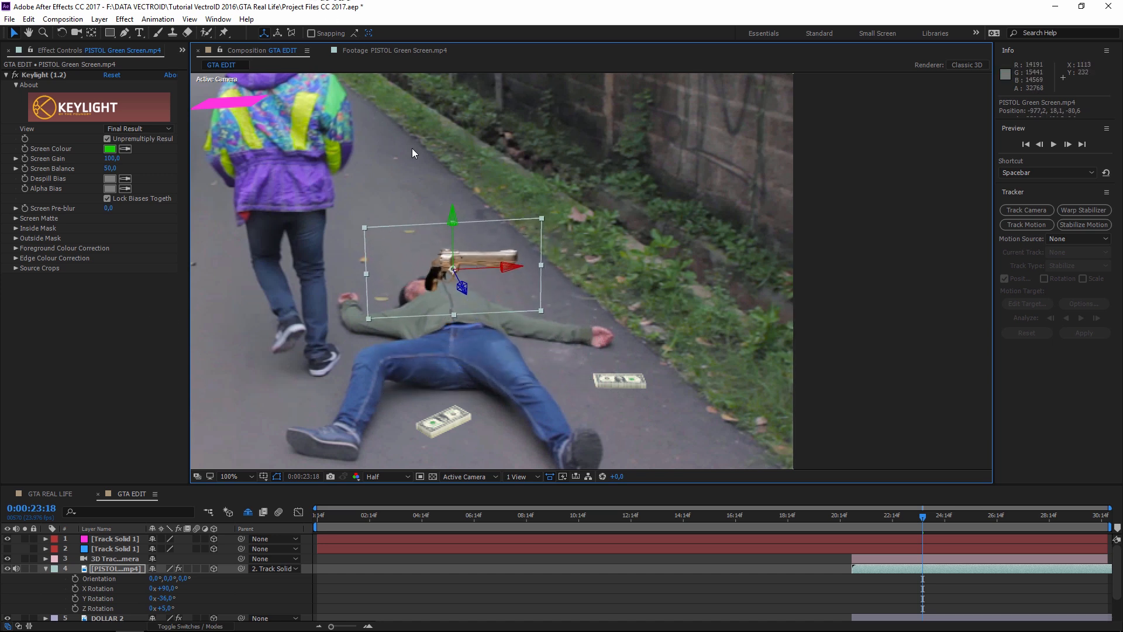
drag(462, 286, 446, 252)
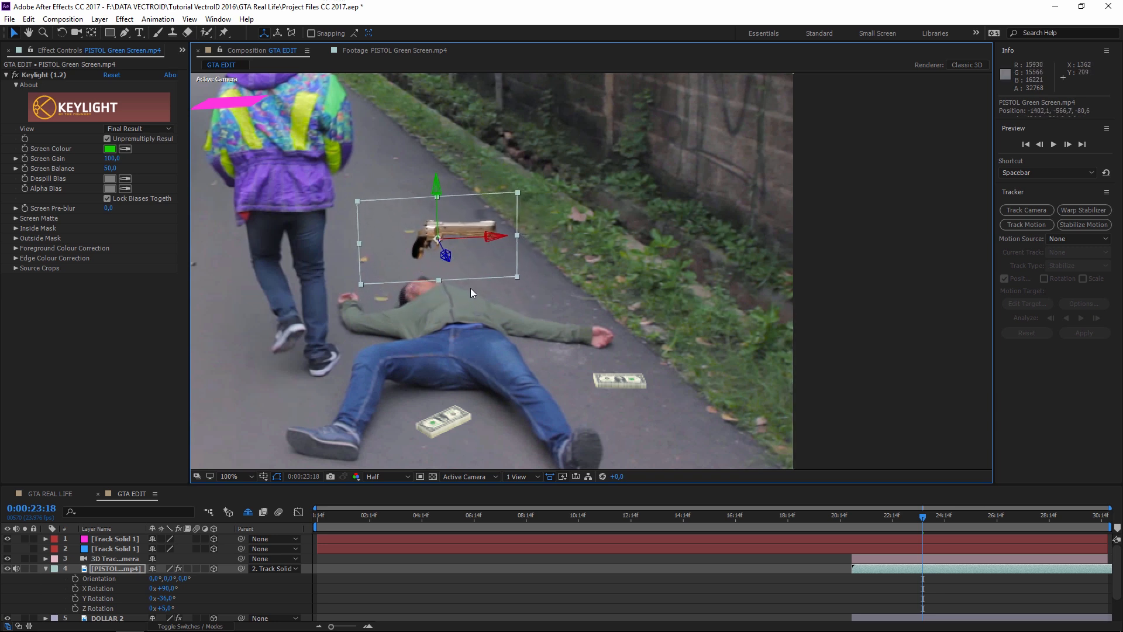
drag(472, 299, 512, 314)
- Scale the pistol down to 57.2%
key(s)
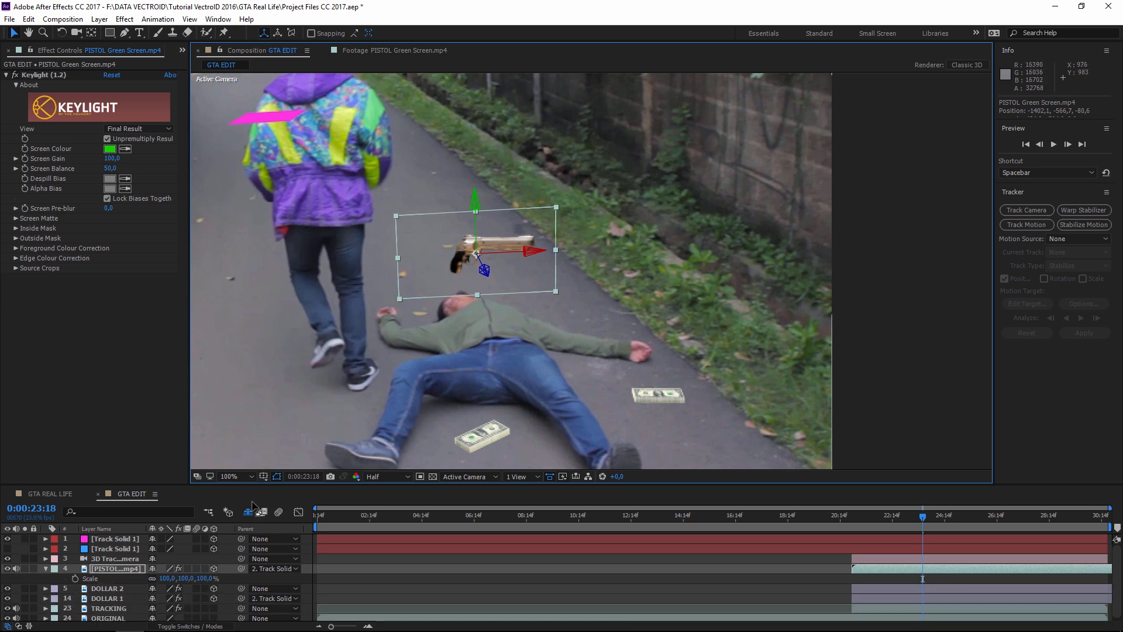
drag(168, 578, 136, 577)
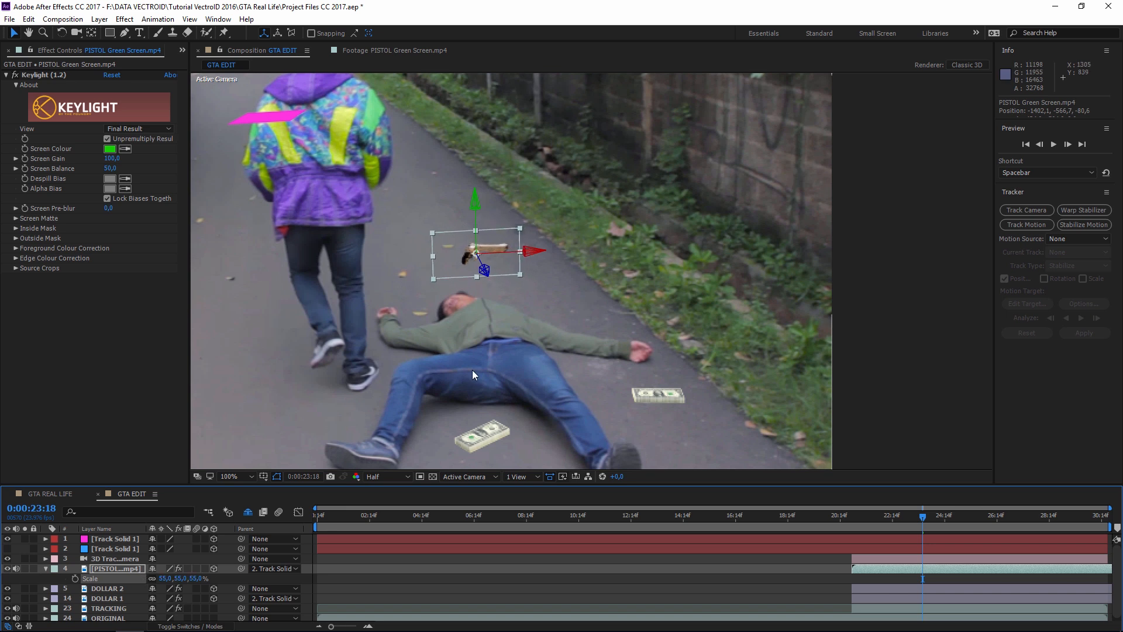
drag(473, 374, 586, 385)
click(820, 580)
scroll(784, 346, down, 1)
scroll(756, 371, up, 1)
click(602, 261)
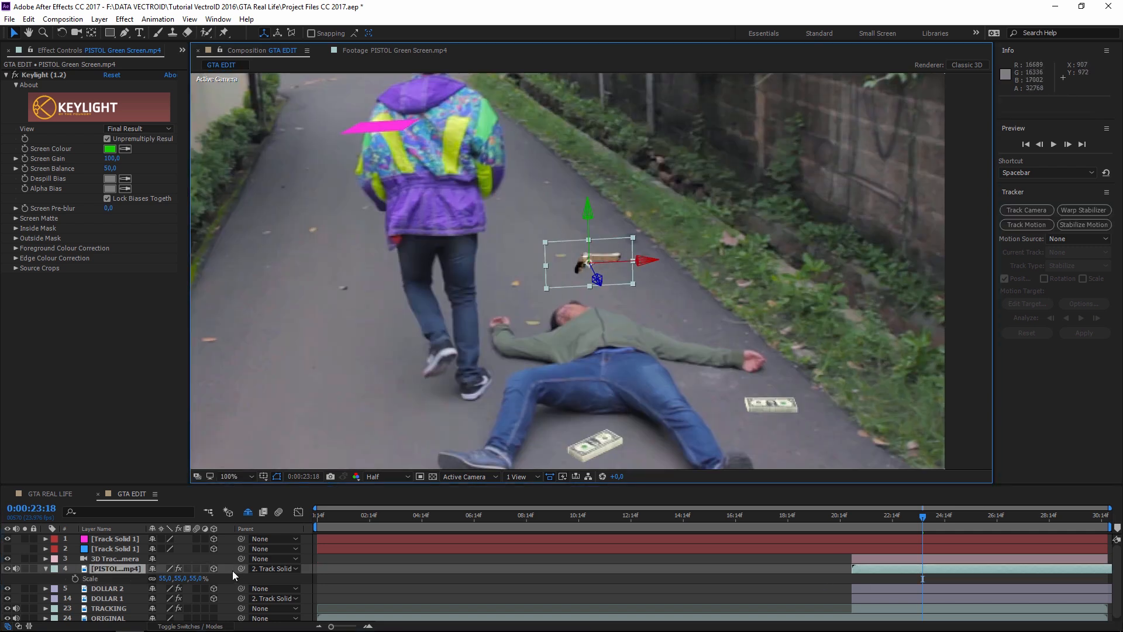
drag(166, 578, 179, 577)
- Nudge the pistol down and right in depth, then deselect it
drag(598, 283, 609, 303)
click(655, 427)
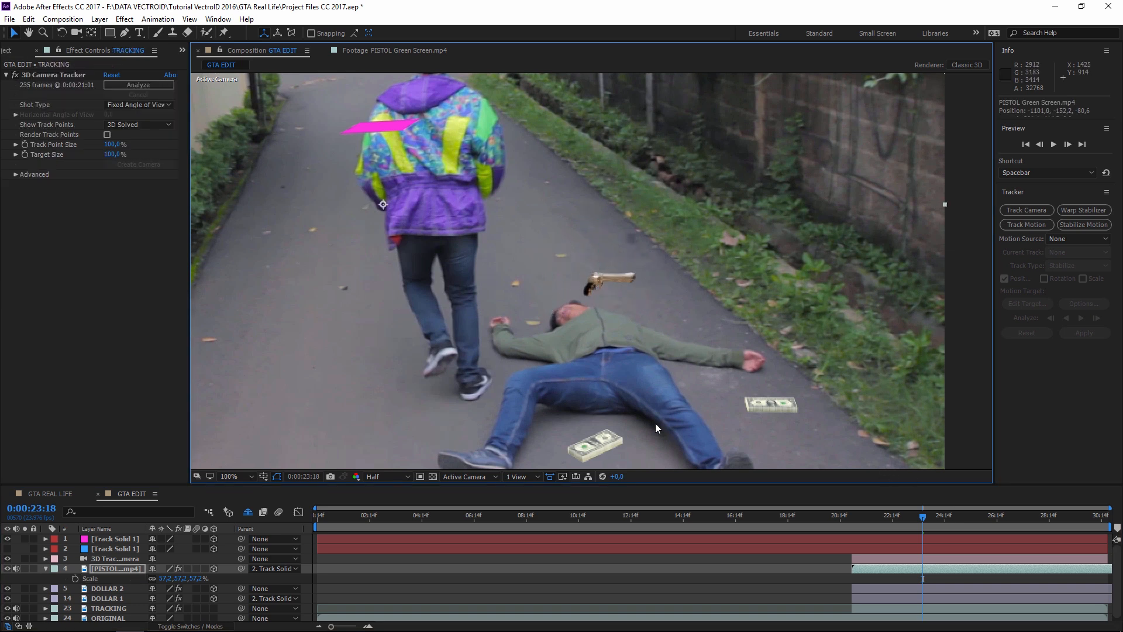
scroll(698, 395, down, 1)
click(823, 381)
- Pan across the alley shot and open the Layer menu's new-layer options
drag(719, 374, 755, 374)
scroll(755, 374, up, 1)
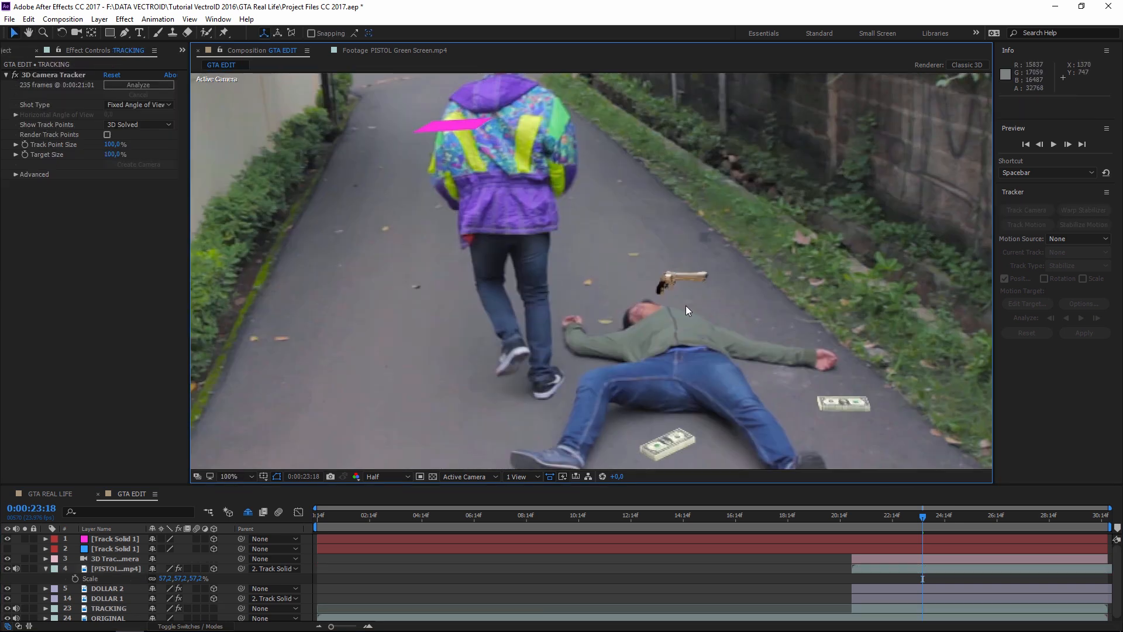
drag(816, 396, 748, 359)
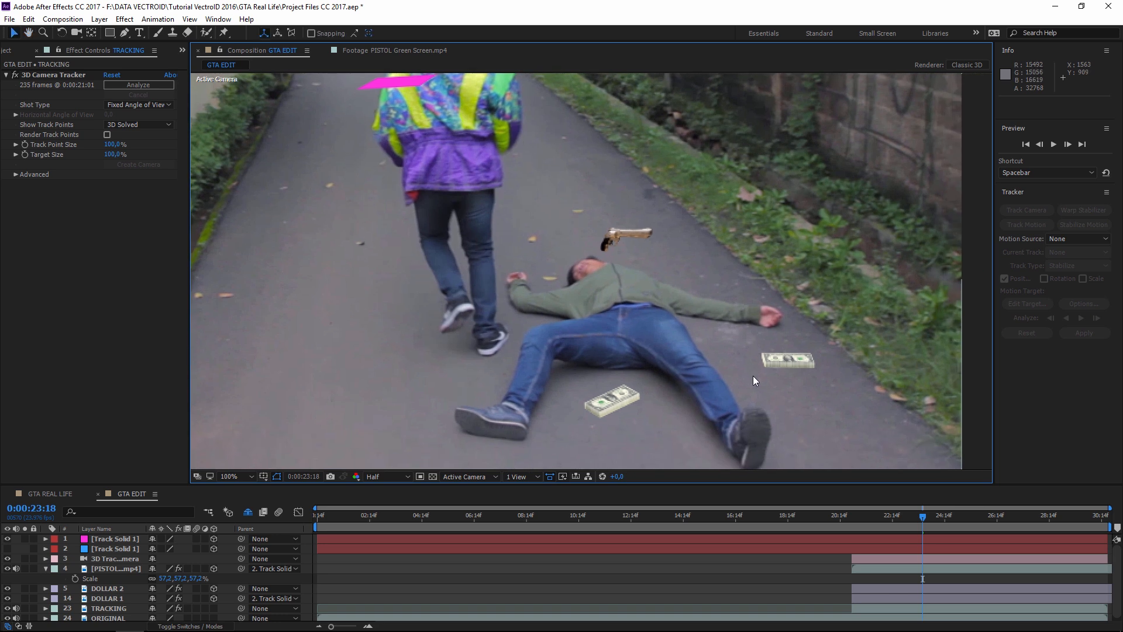
drag(468, 270, 547, 310)
drag(572, 407, 514, 332)
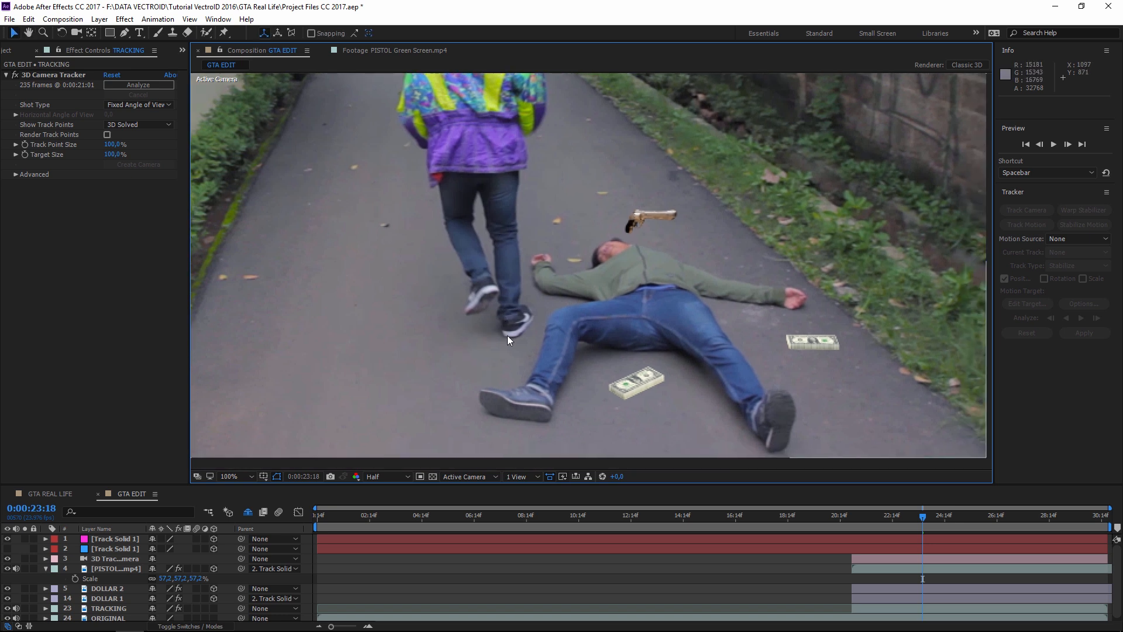
drag(554, 176, 450, 188)
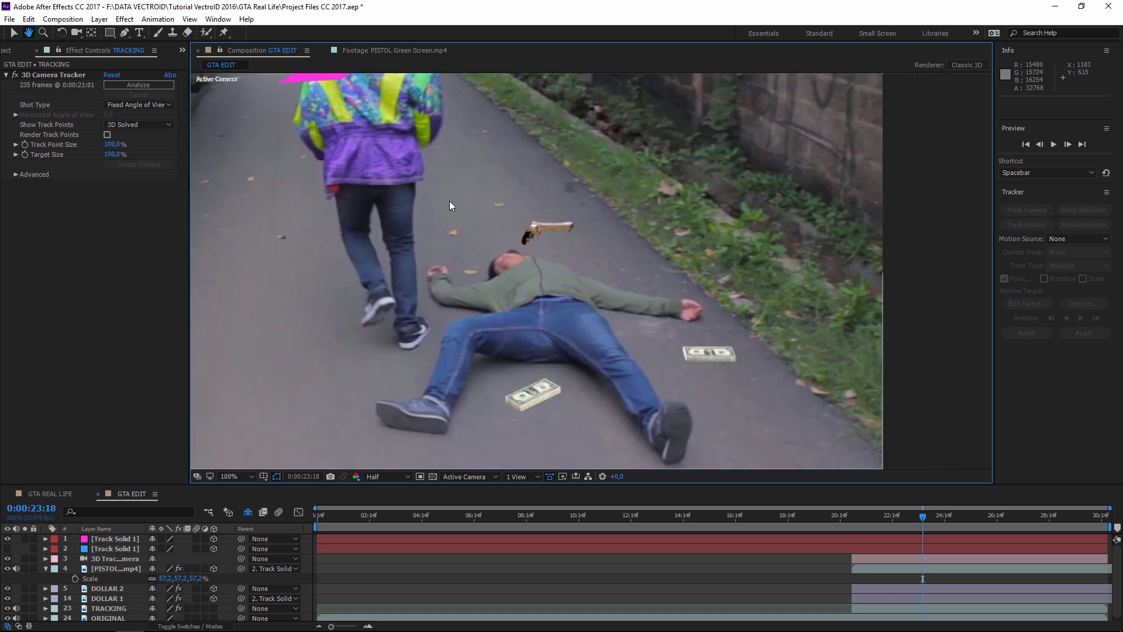
drag(486, 241, 475, 252)
drag(666, 297, 646, 290)
click(99, 19)
- Create a black solid named Shadow Uang
mouse_move(125, 34)
click(384, 45)
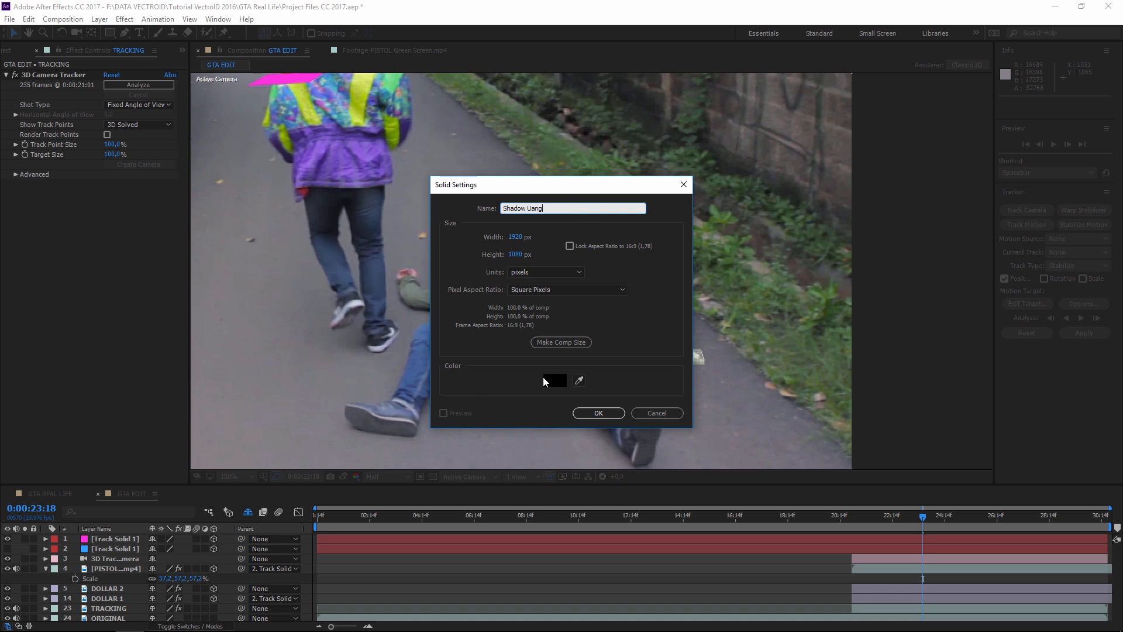
click(543, 379)
click(592, 413)
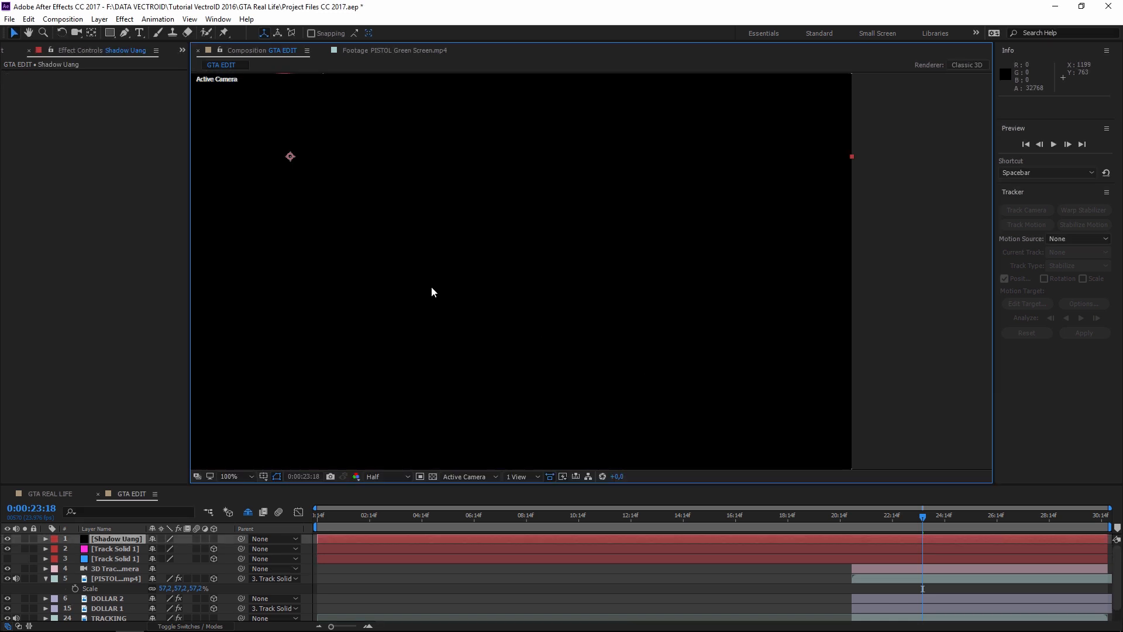
scroll(538, 321, down, 2)
scroll(536, 310, up, 1)
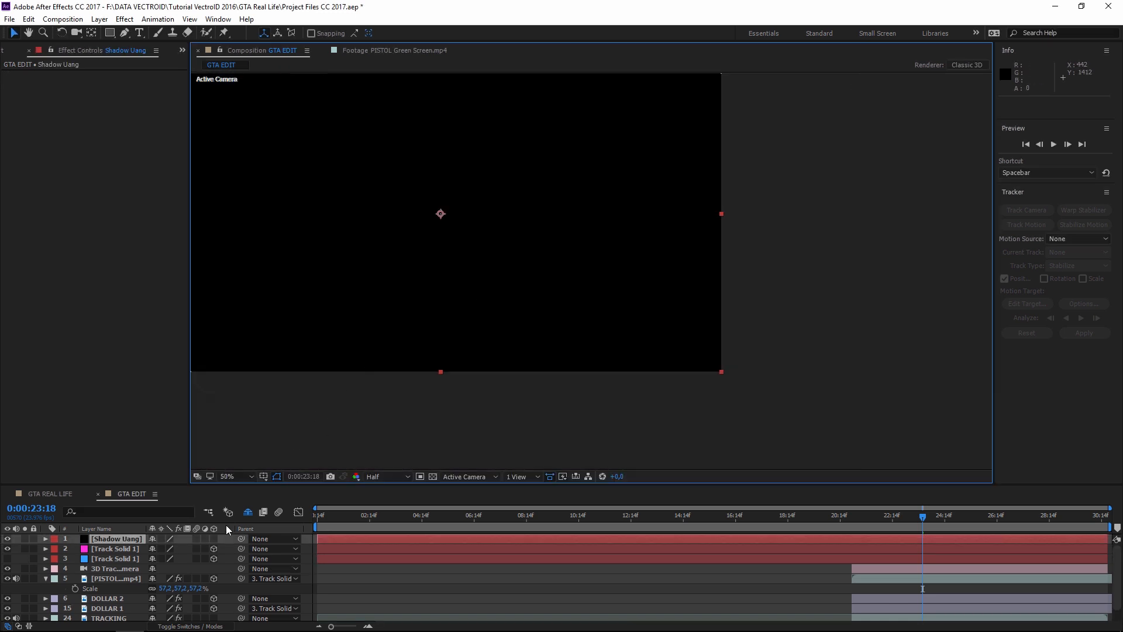
- Make Shadow Uang a 3D layer, parent it to DOLLAR 1, and lower it beneath the money stack
click(213, 538)
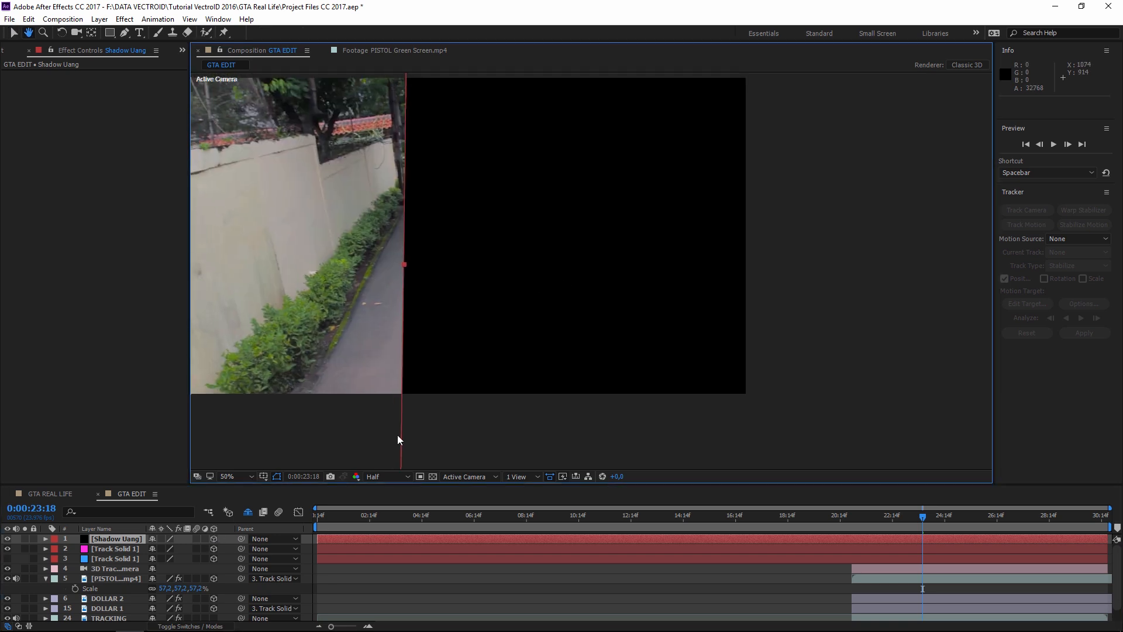
drag(240, 539, 120, 607)
scroll(690, 363, up, 4)
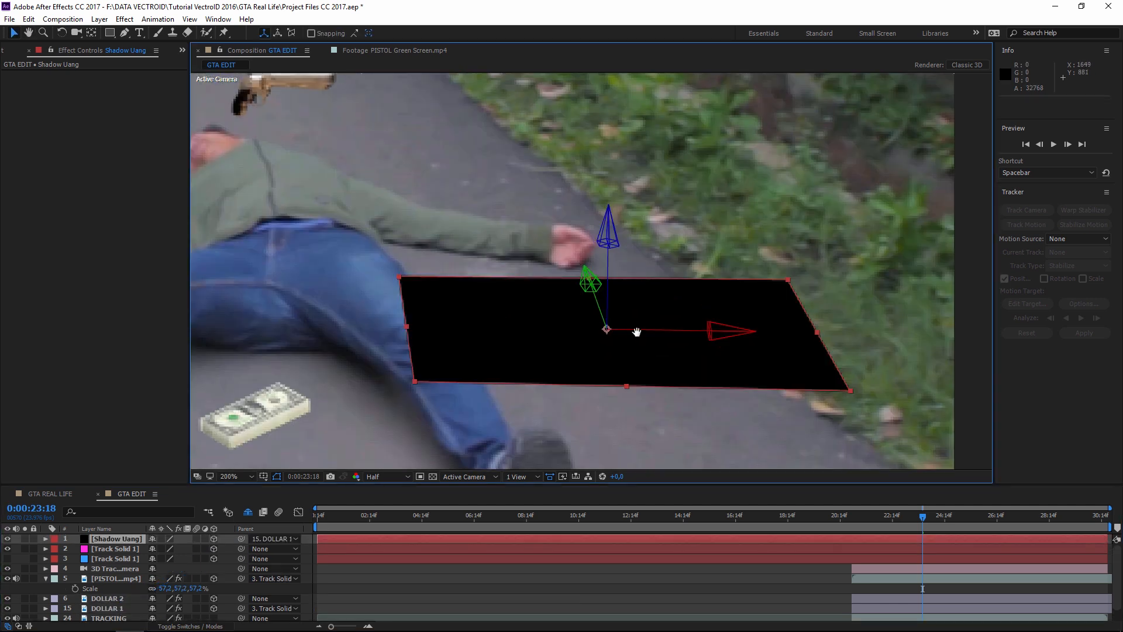
drag(636, 332, 616, 307)
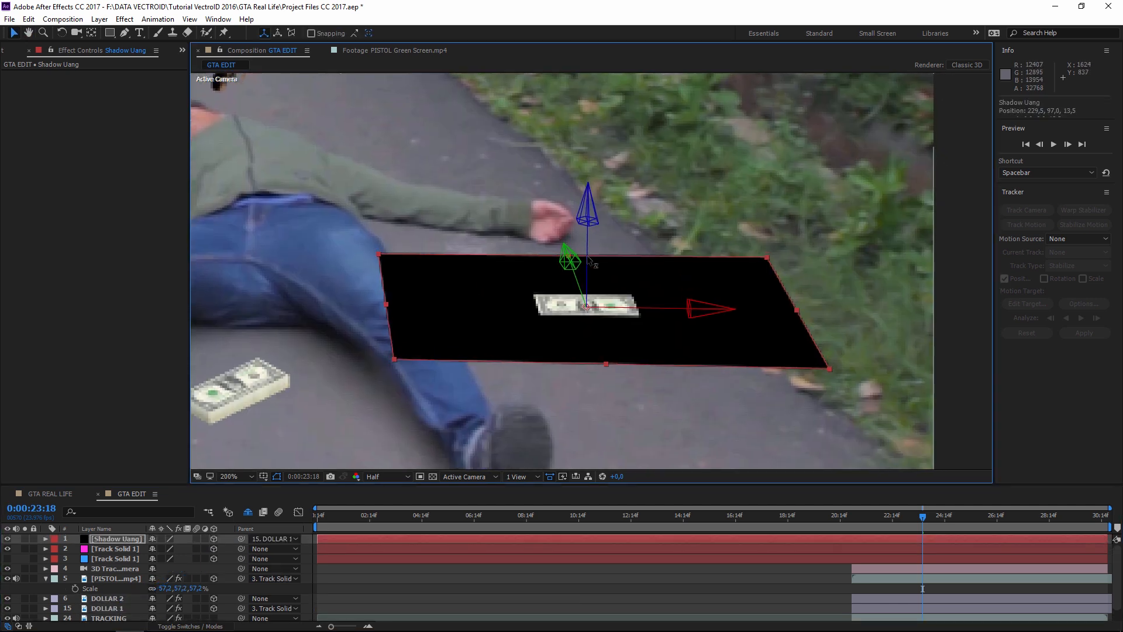
drag(590, 266, 589, 357)
- Draw an elliptical mask on Shadow Uang under the money stack
click(117, 538)
drag(111, 32, 150, 58)
drag(518, 303, 647, 342)
- Nudge the ellipse mask up slightly and feather it to about 290 pixels
key(v)
drag(580, 307, 578, 302)
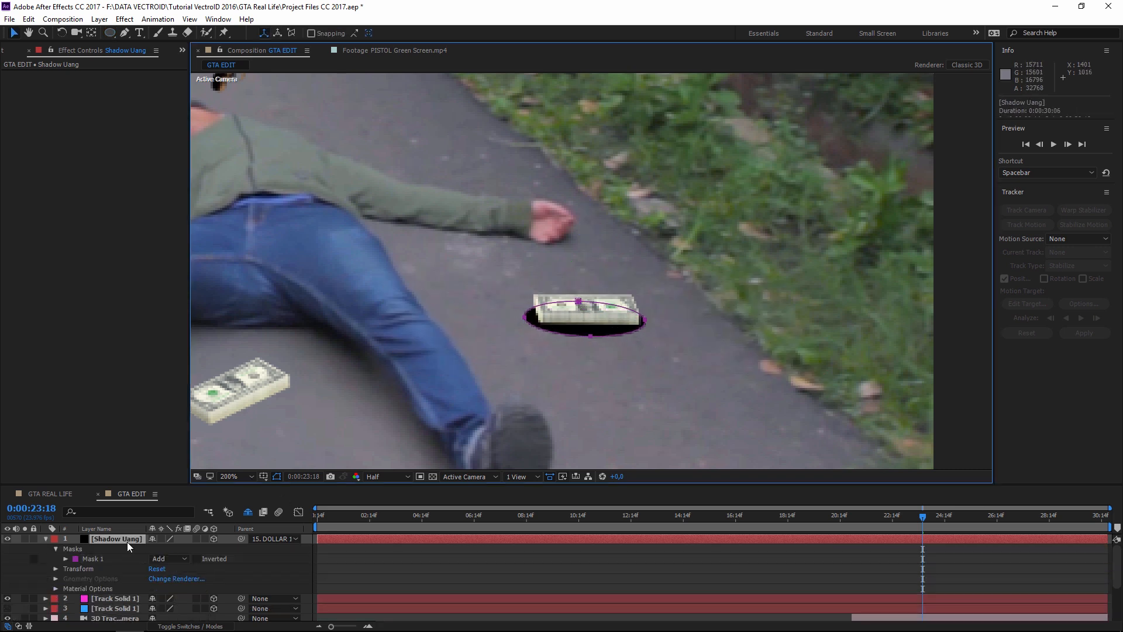
click(127, 540)
key(f)
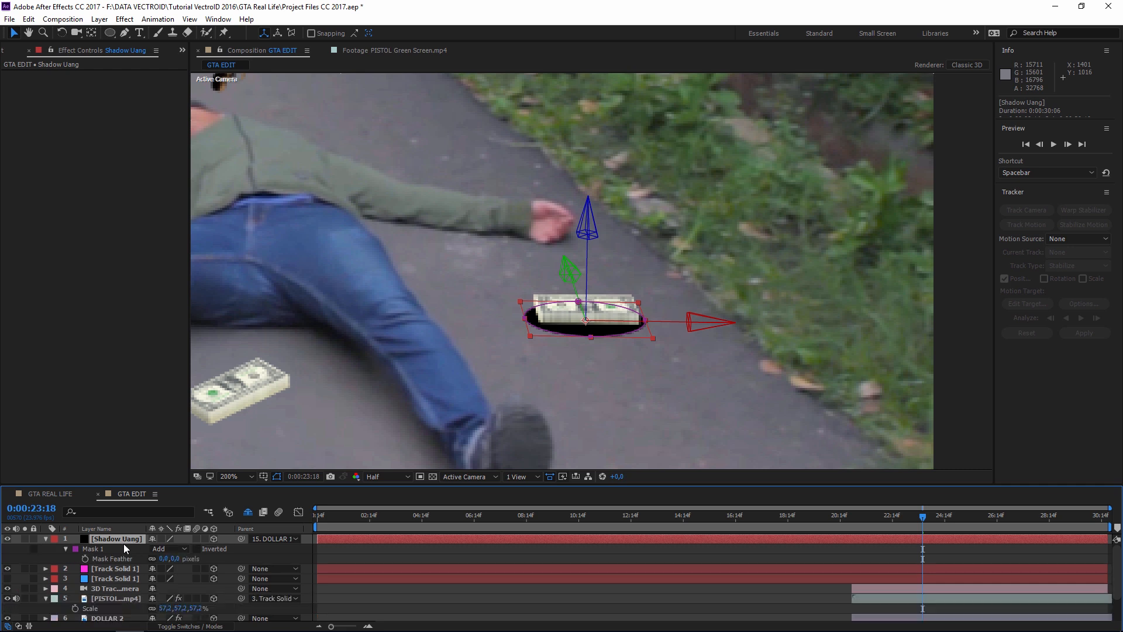
click(90, 558)
drag(162, 558, 389, 553)
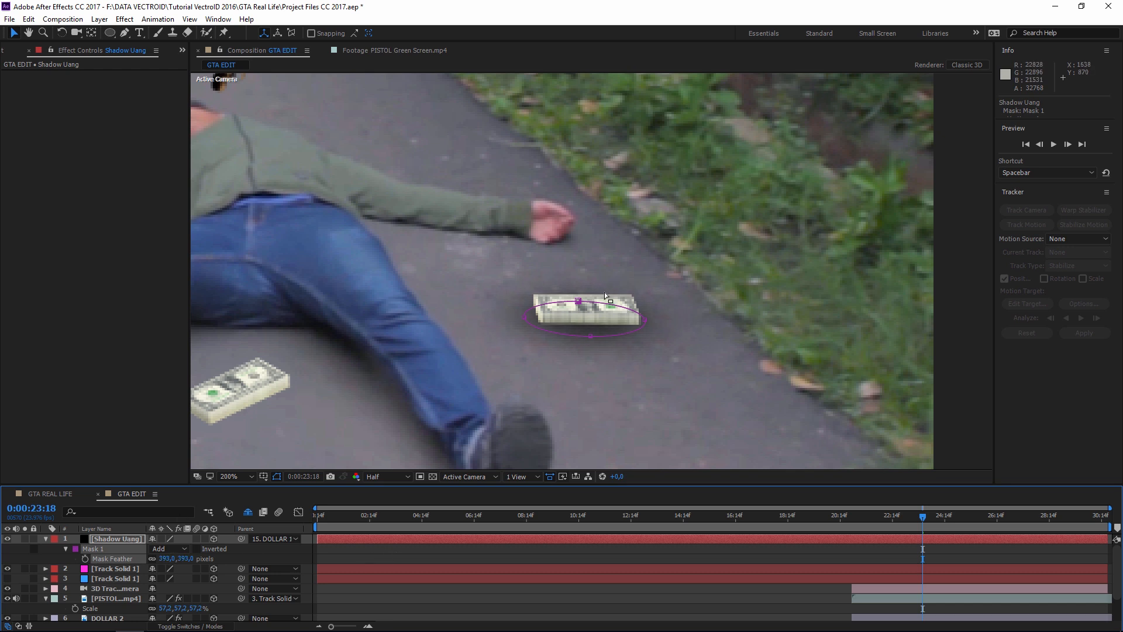
- Shrink the shadow mask to about 84% and fade the layer to about half opacity
drag(494, 266, 612, 320)
key(ctrl+t)
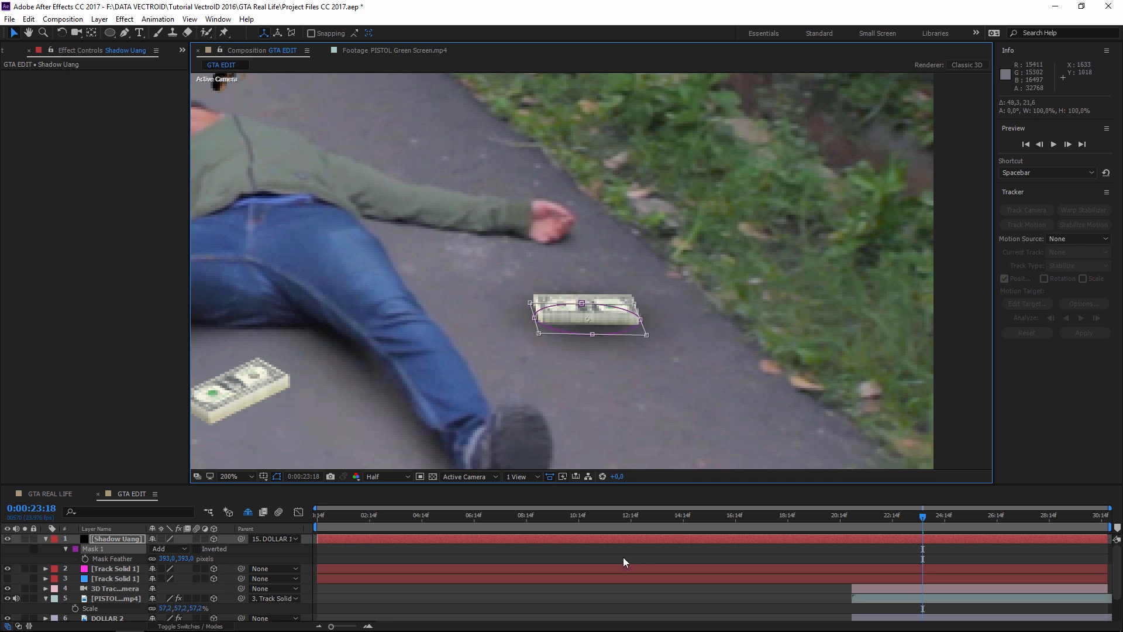
click(617, 335)
click(117, 536)
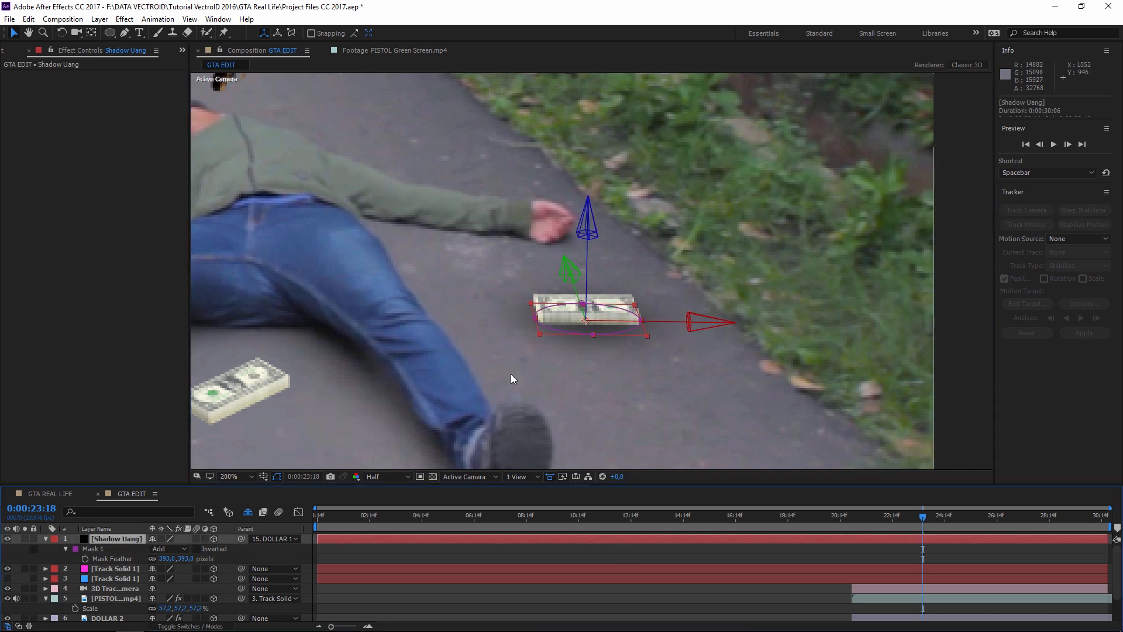
key(t)
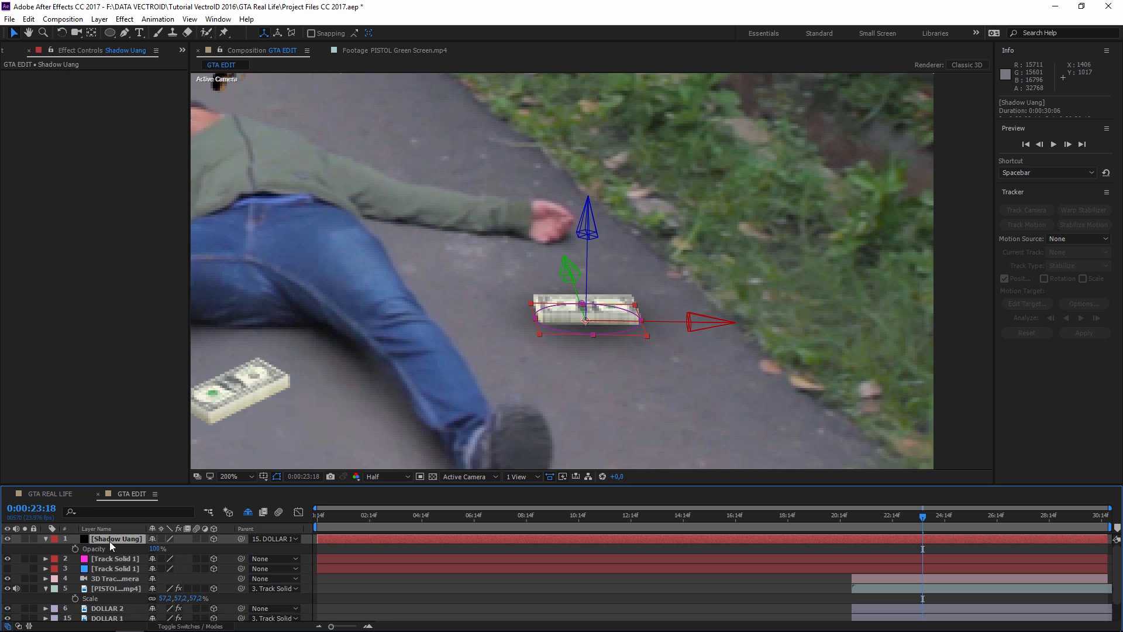
mouse_move(154, 548)
mouse_down()
mouse_move(127, 553)
mouse_move(155, 550)
mouse_up()
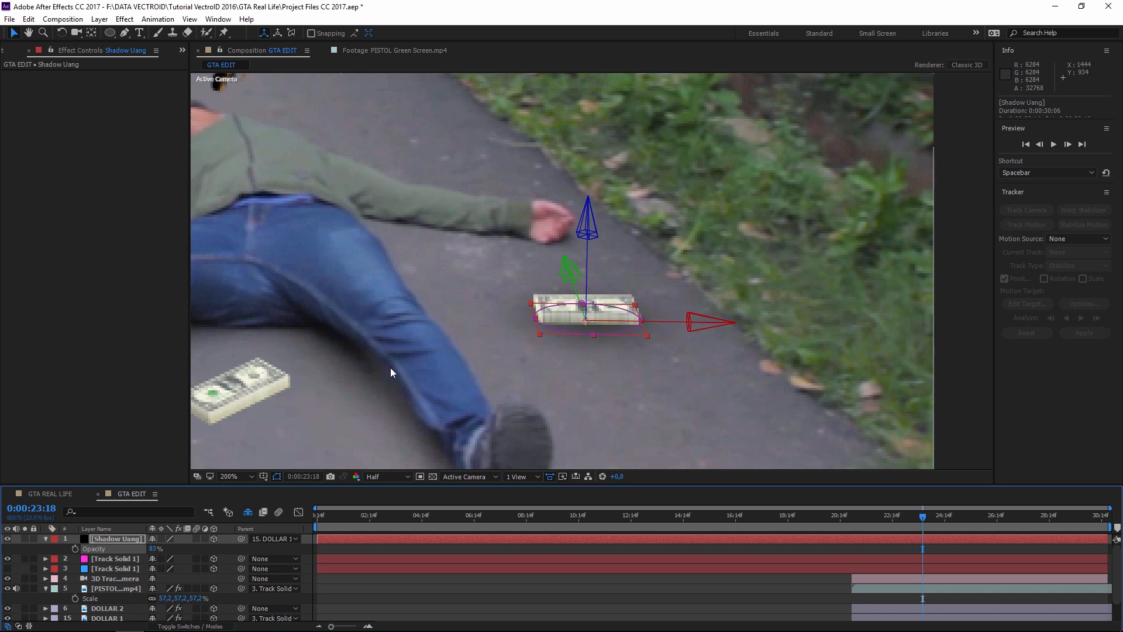
- Move Shadow Uang below the DOLLAR layers, just above TRACKING
key(f)
click(92, 558)
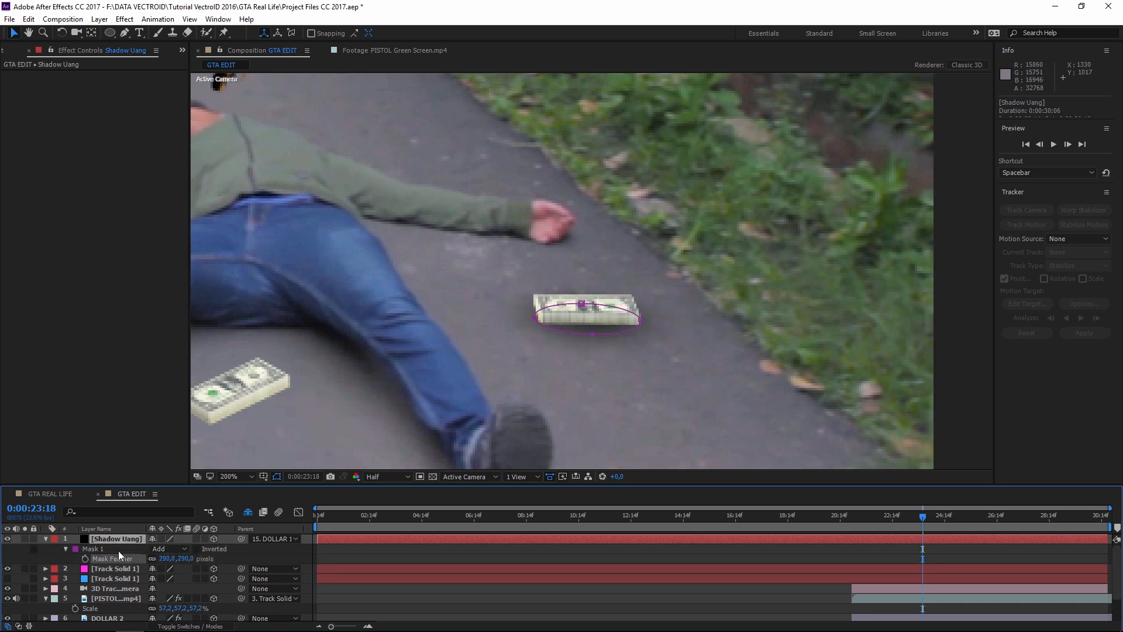
scroll(821, 321, down, 2)
drag(650, 317, 680, 338)
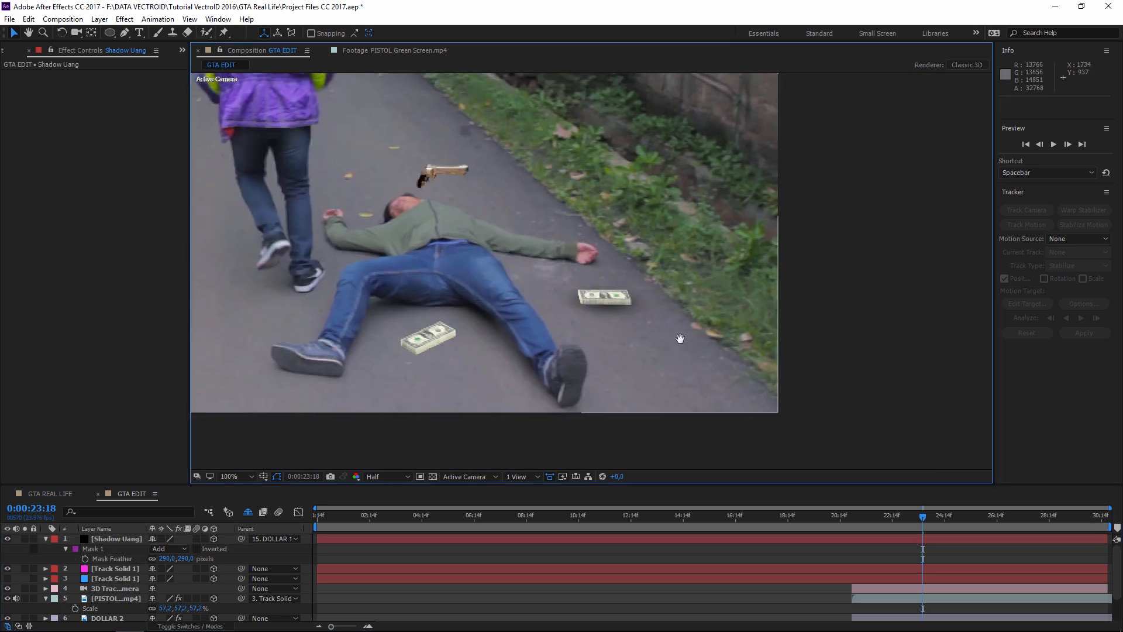
click(121, 538)
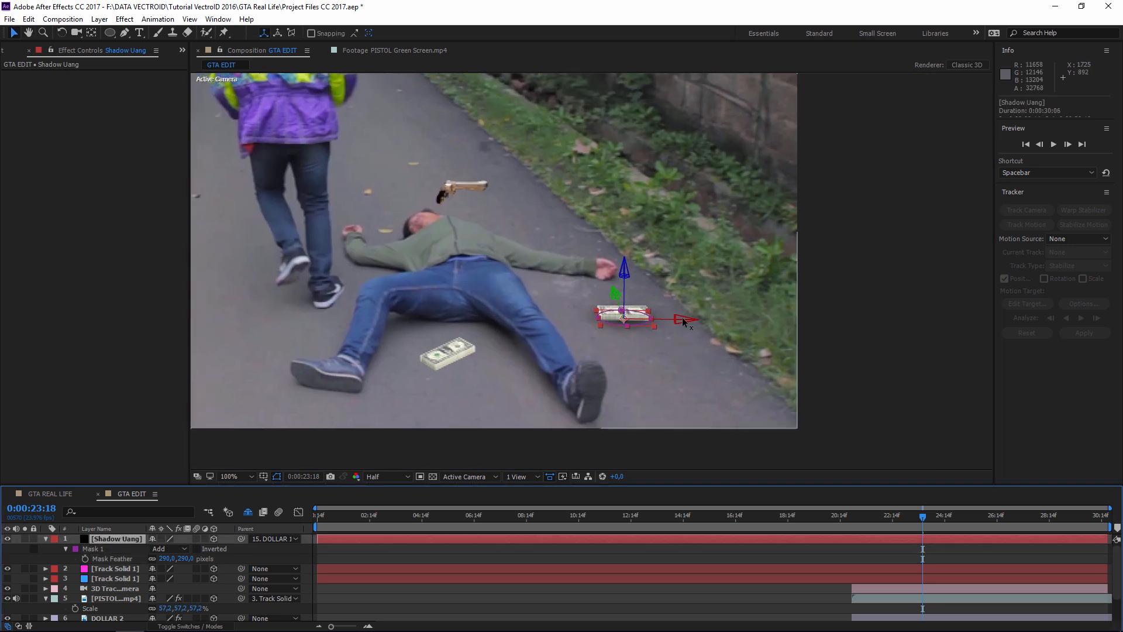
drag(118, 538, 105, 606)
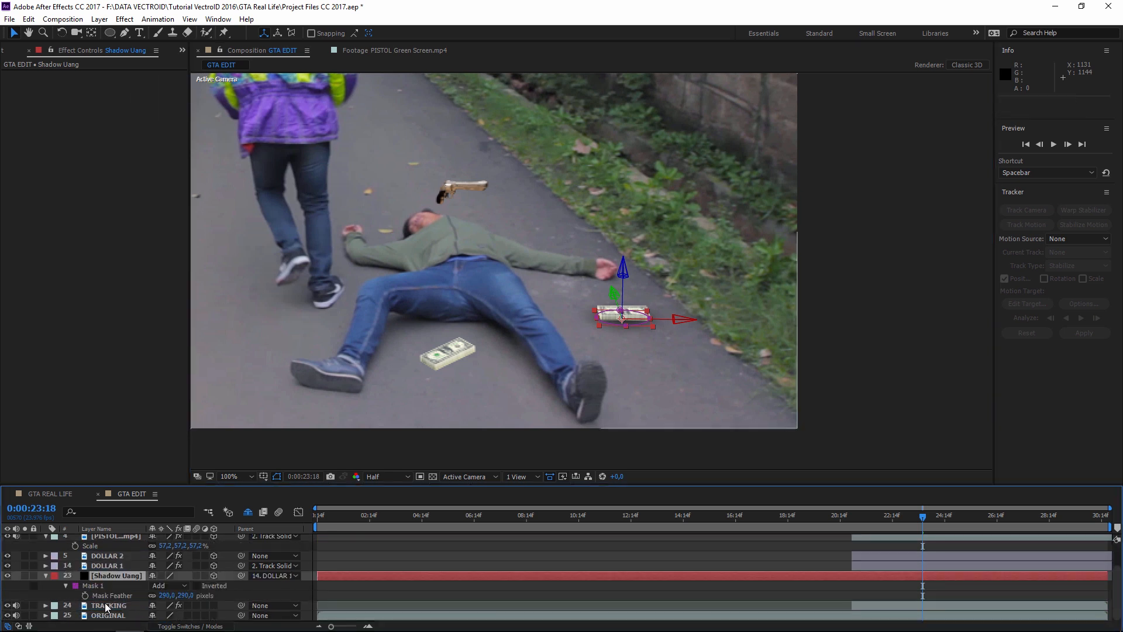
- Duplicate the Shadow Uang layer and parent the copy to DOLLAR 2
click(125, 576)
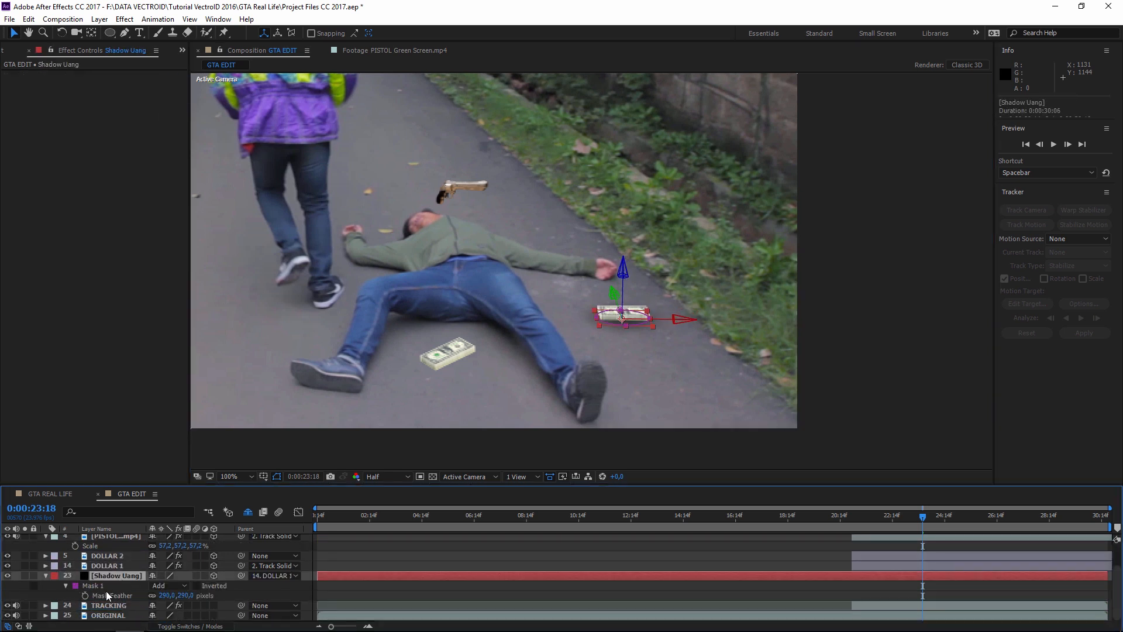
click(28, 19)
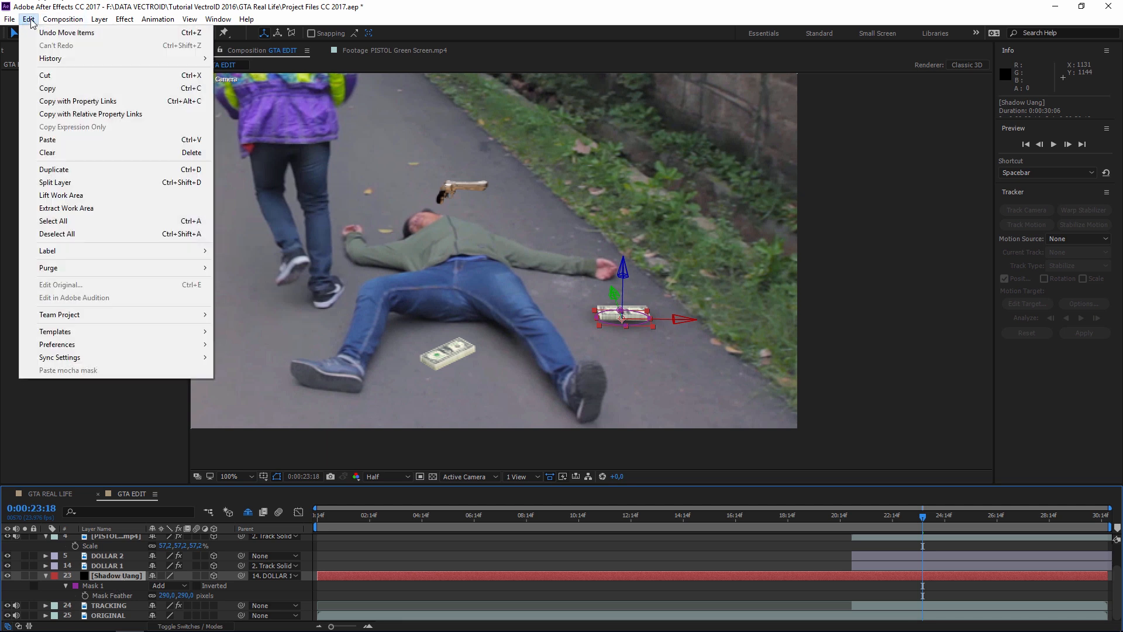
click(65, 174)
click(122, 576)
drag(241, 576, 113, 561)
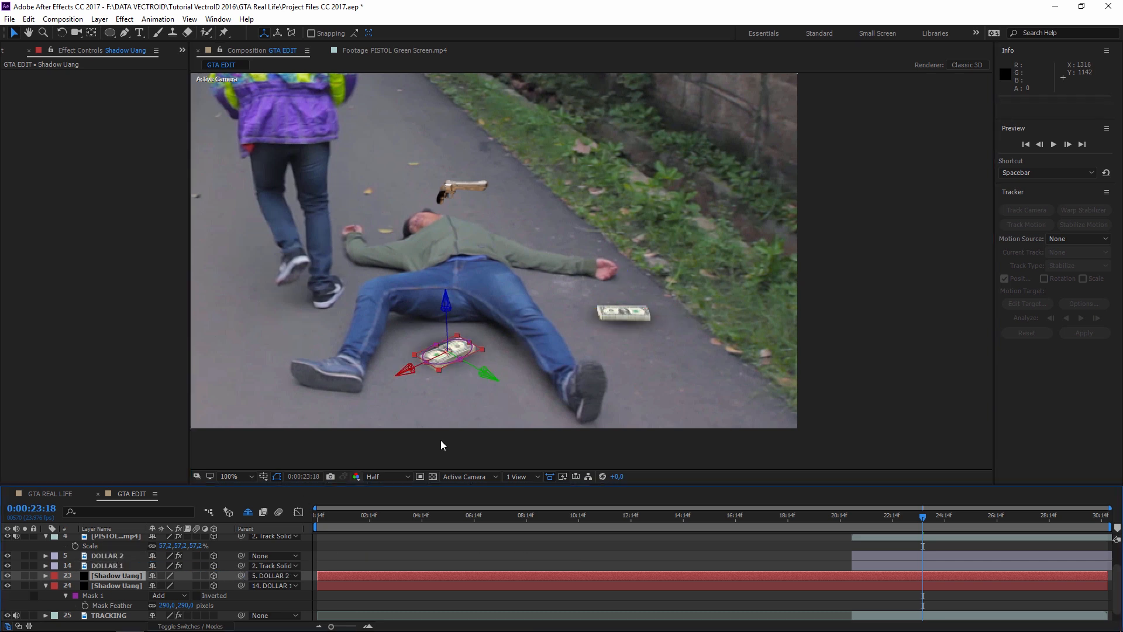
- Reshape the copy's mask and slide it in depth under the second money stack
click(924, 386)
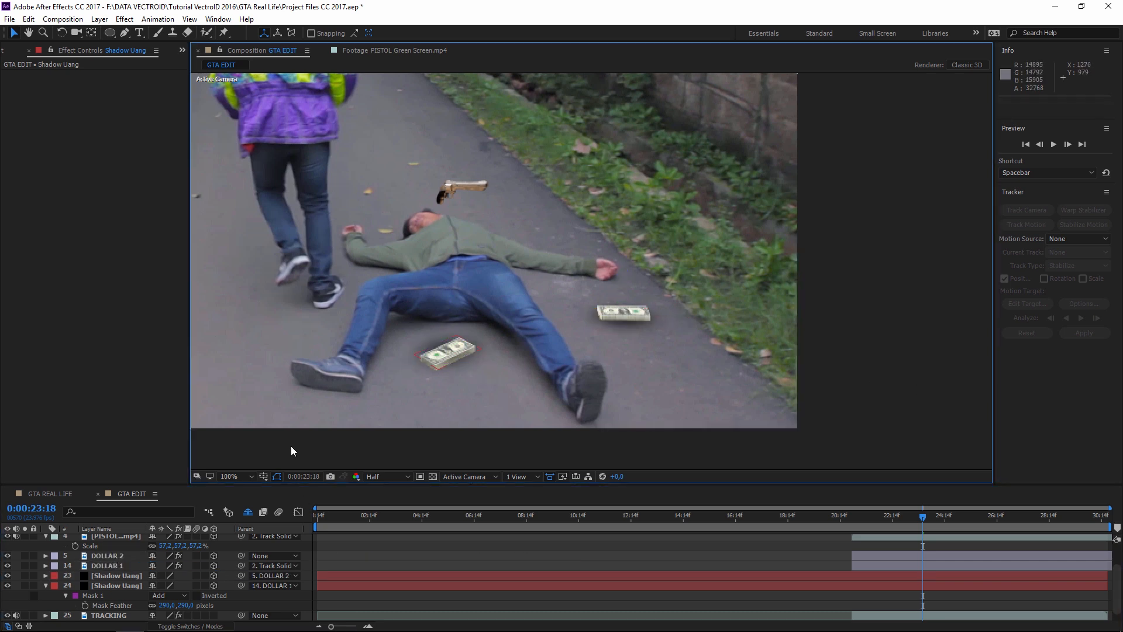
click(121, 586)
click(128, 575)
click(483, 356)
drag(473, 346, 474, 350)
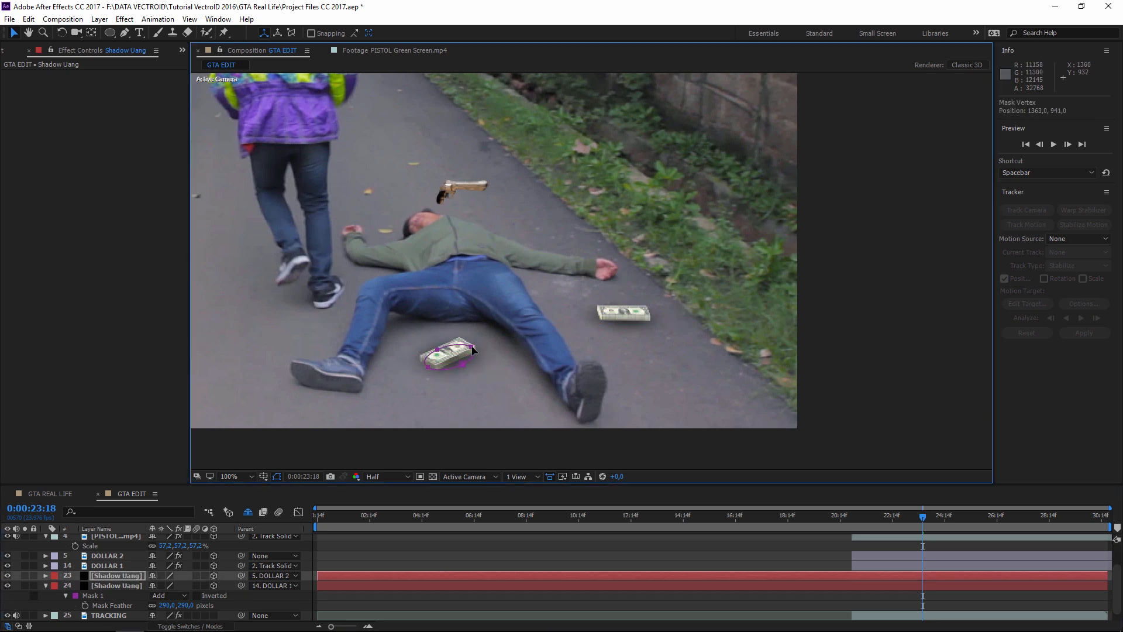
click(886, 332)
drag(445, 311, 450, 337)
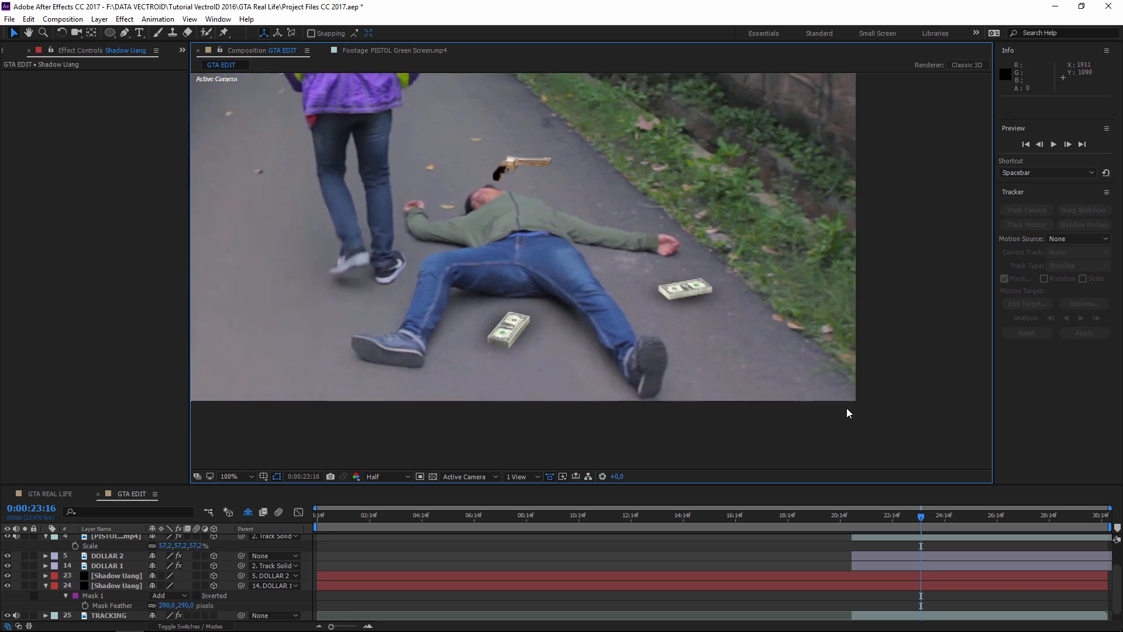
scroll(846, 408, down, 2)
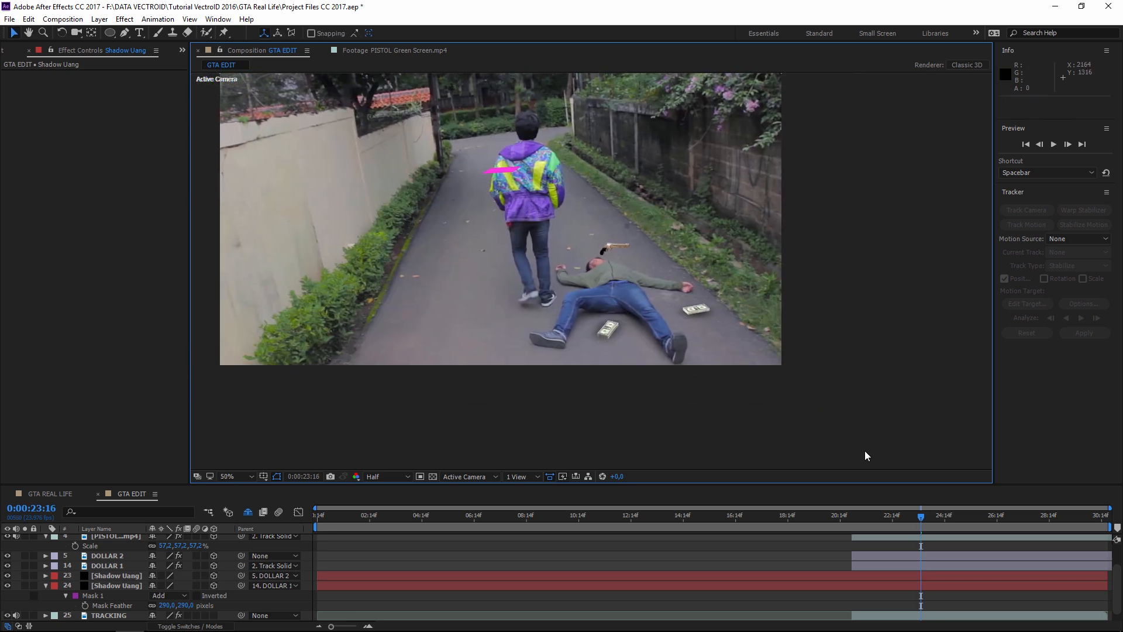
scroll(836, 433, up, 2)
drag(856, 517, 919, 518)
drag(749, 348, 617, 361)
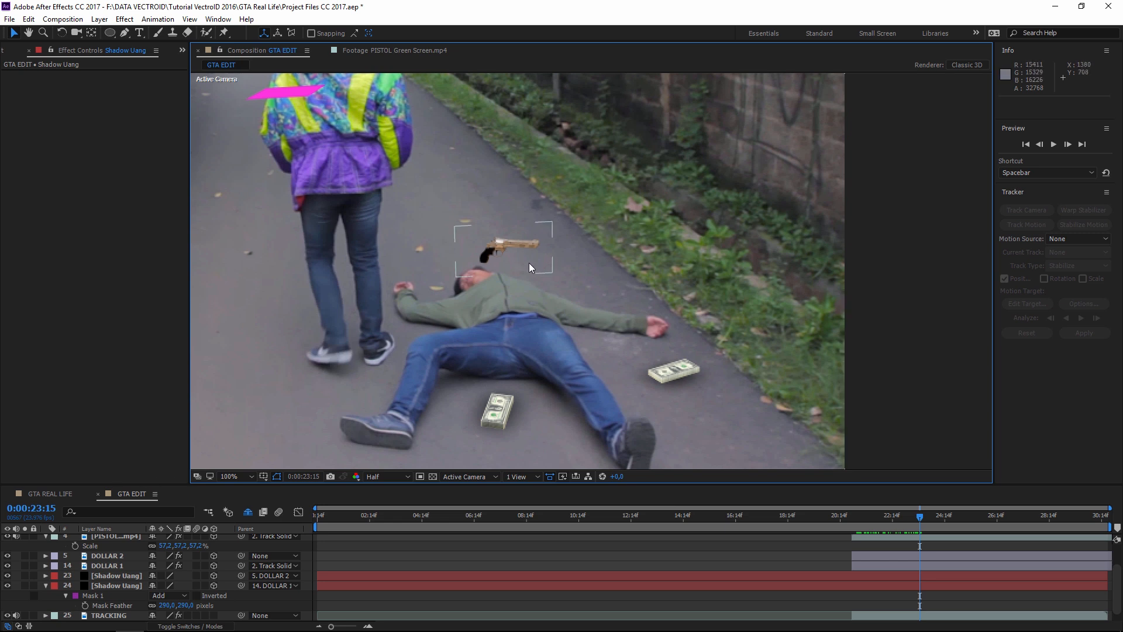
- Duplicate the floating pistol layer and rename the copy SHADOW PISTOL
click(496, 247)
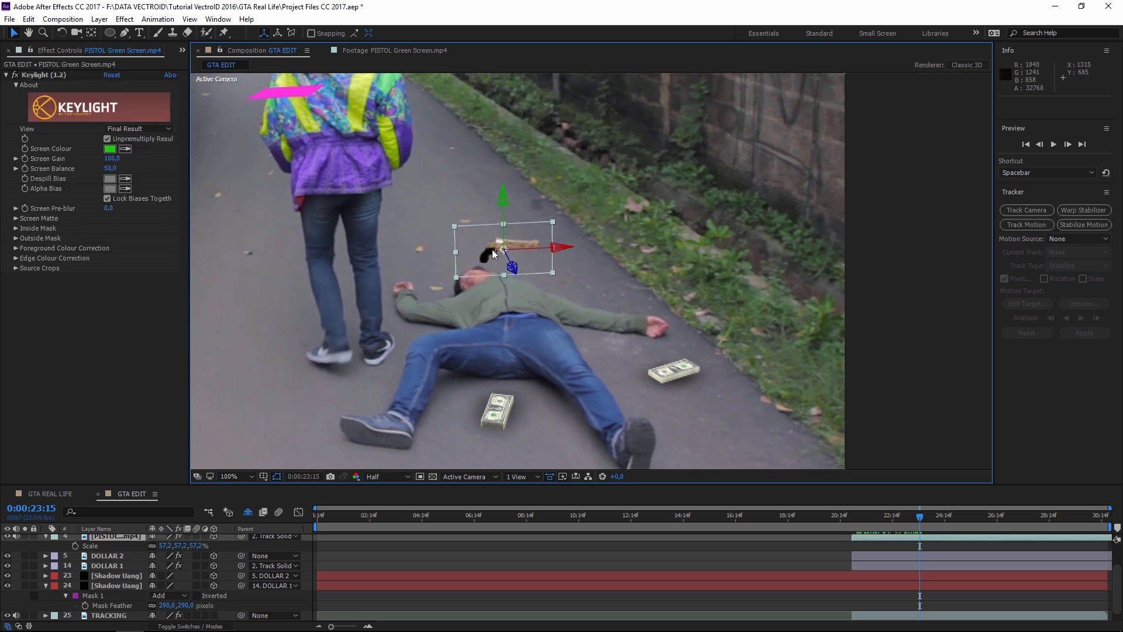
scroll(119, 565, up, 2)
click(28, 18)
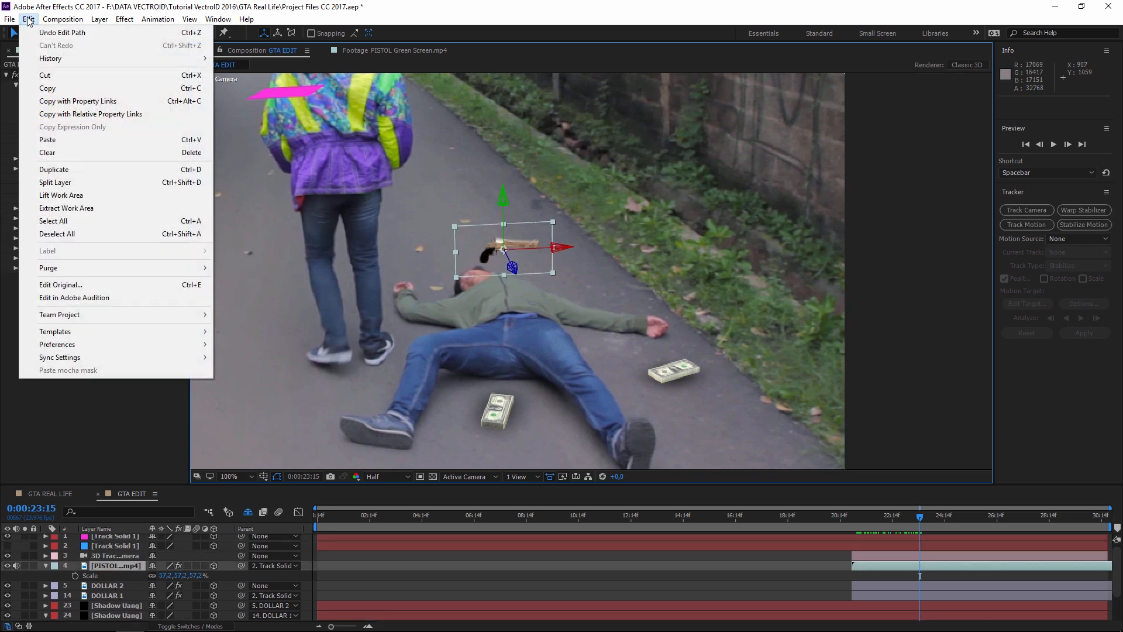
click(59, 168)
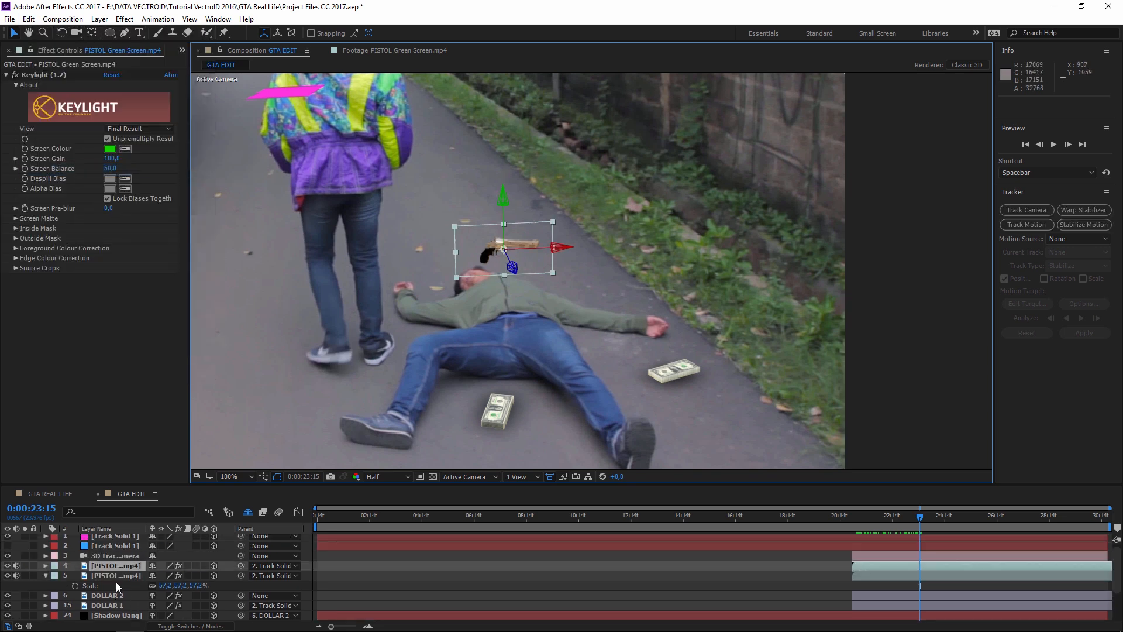
click(129, 576)
key(Return)
text(SHA)
text(DOW PISTOL)
key(Return)
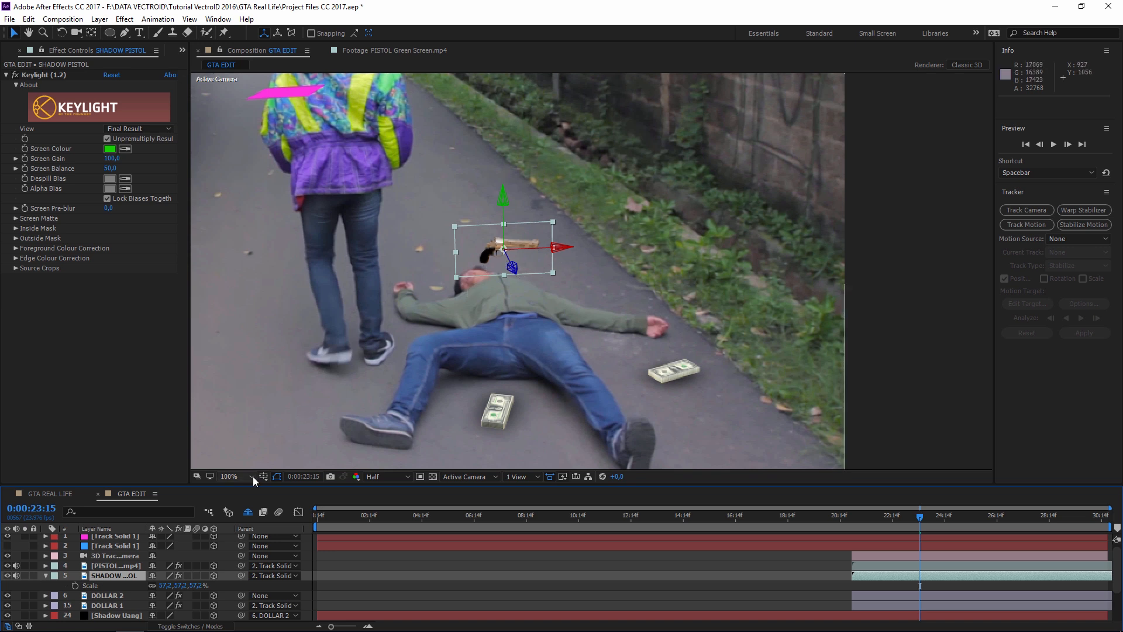
- Reset SHADOW PISTOL's Y and Z rotation to 0°
key(r)
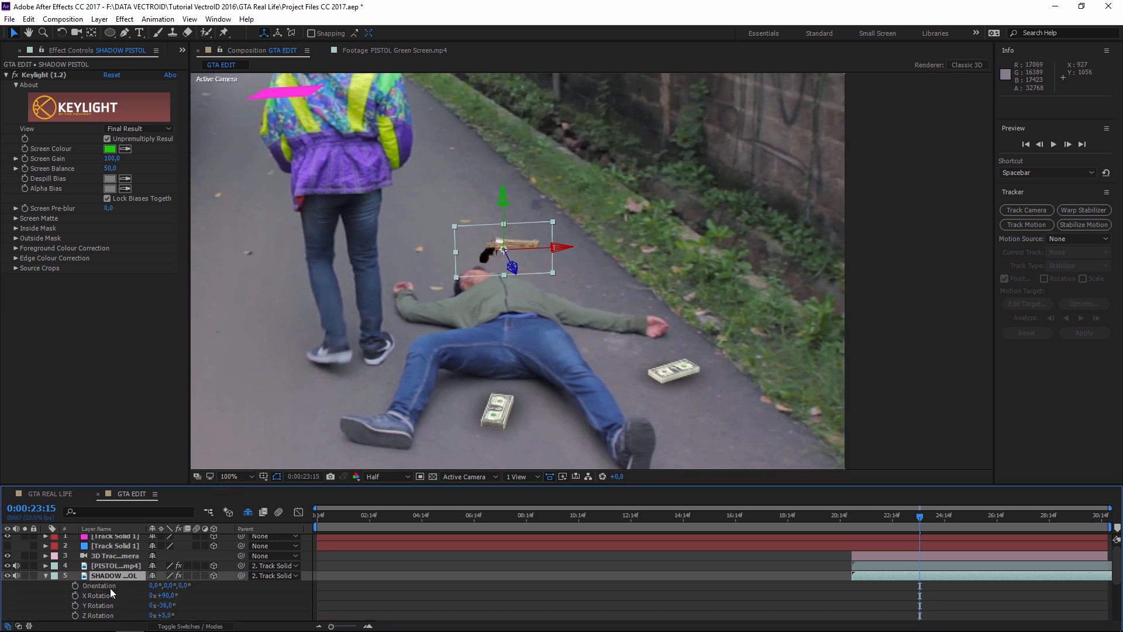
scroll(111, 586, down, 1)
click(108, 566)
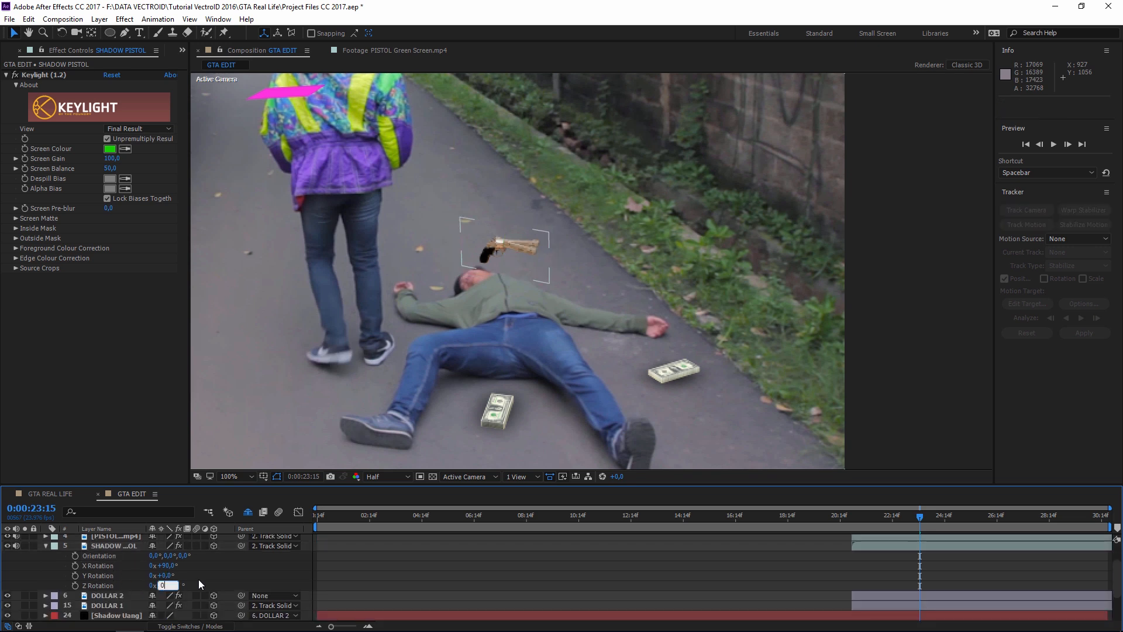
text(0)
key(Return)
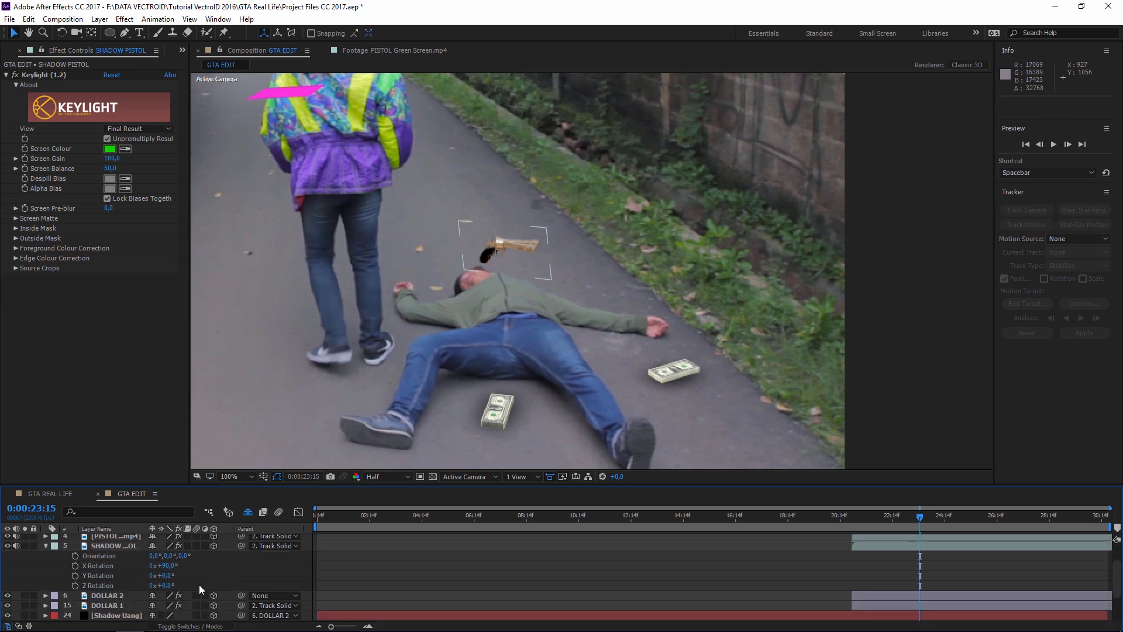
- Lay SHADOW PISTOL flat at 0° X and −30° Z rotation, lowered just beneath the gun
drag(168, 567, 104, 556)
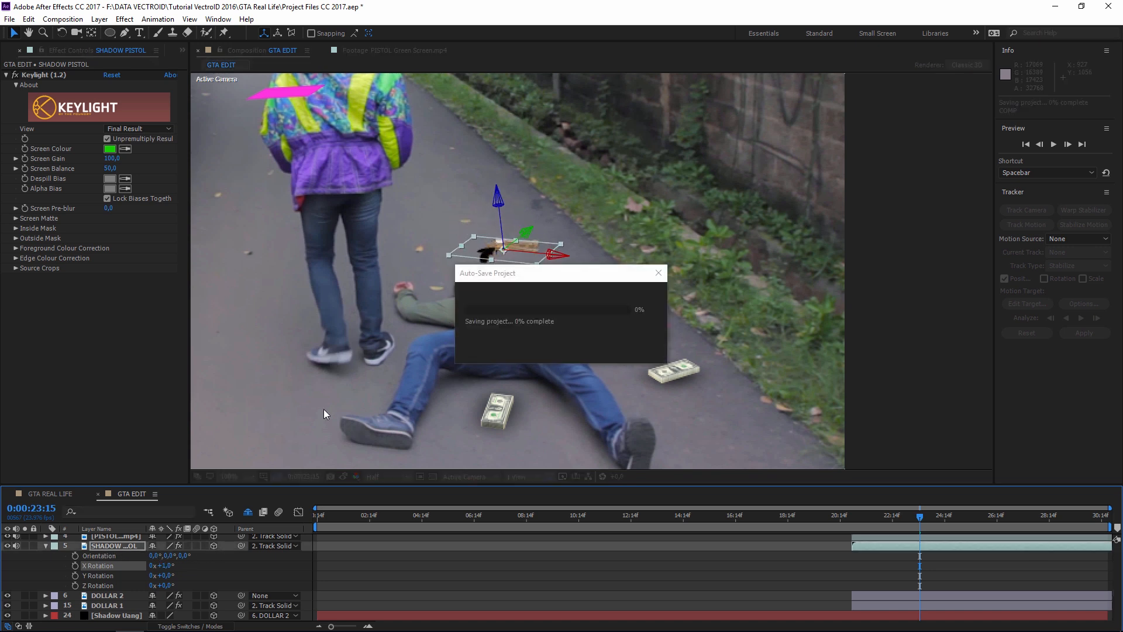
click(166, 566)
text(0)
click(185, 567)
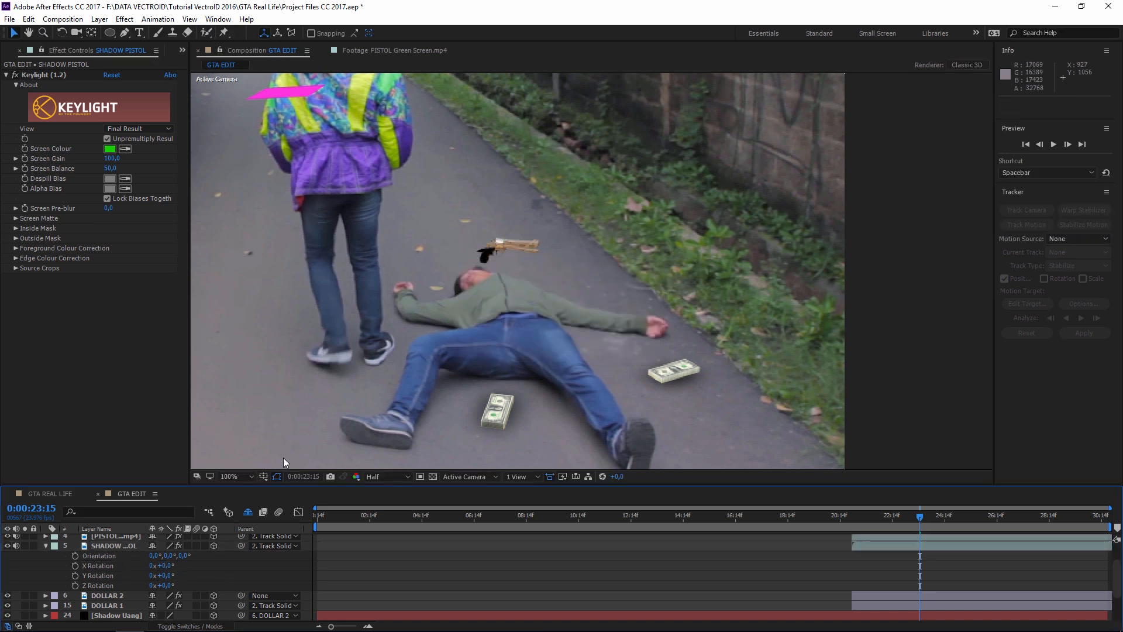
click(114, 547)
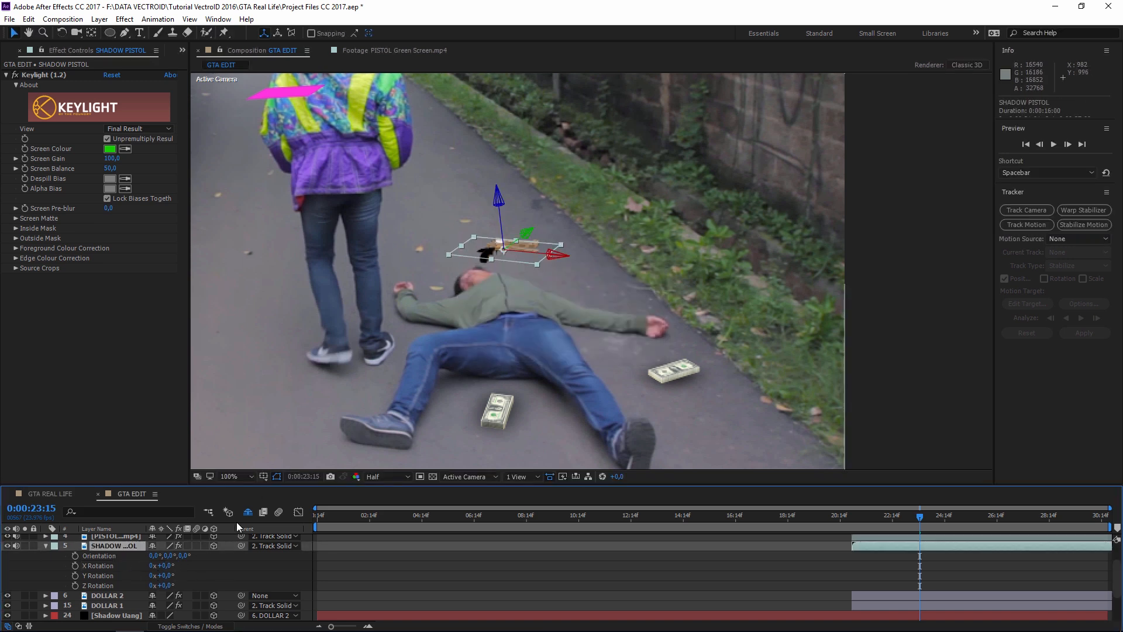
mouse_move(163, 575)
mouse_down()
mouse_move(177, 575)
mouse_move(152, 588)
mouse_up()
key(ctrl+z)
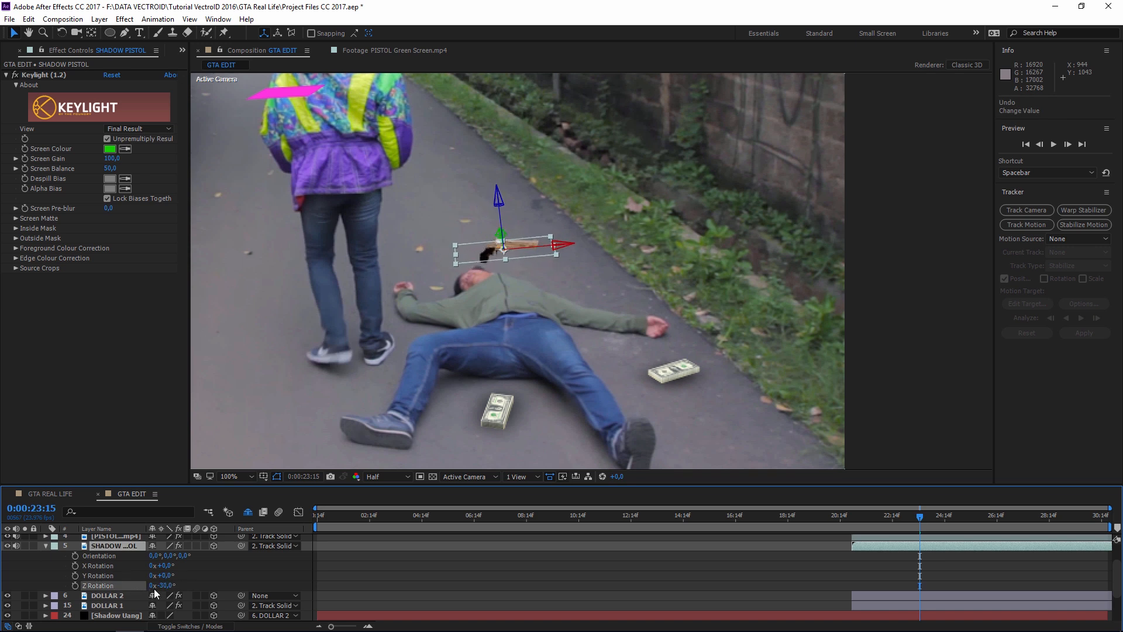
drag(499, 202, 514, 269)
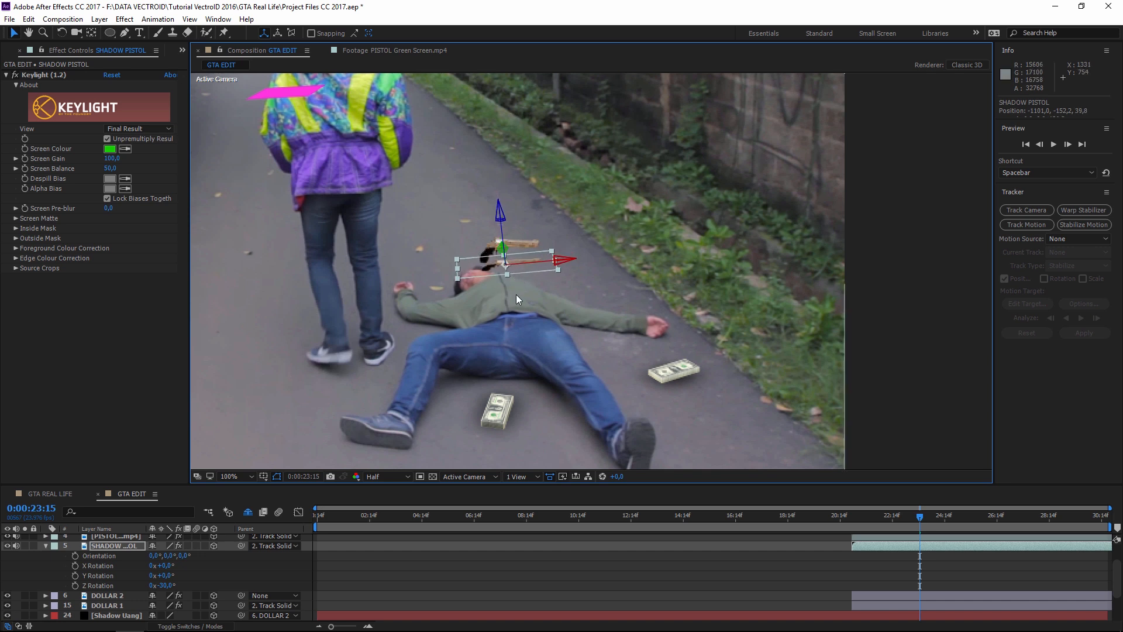
- Add a Tint effect to SHADOW PISTOL with Map White To set to black
click(125, 19)
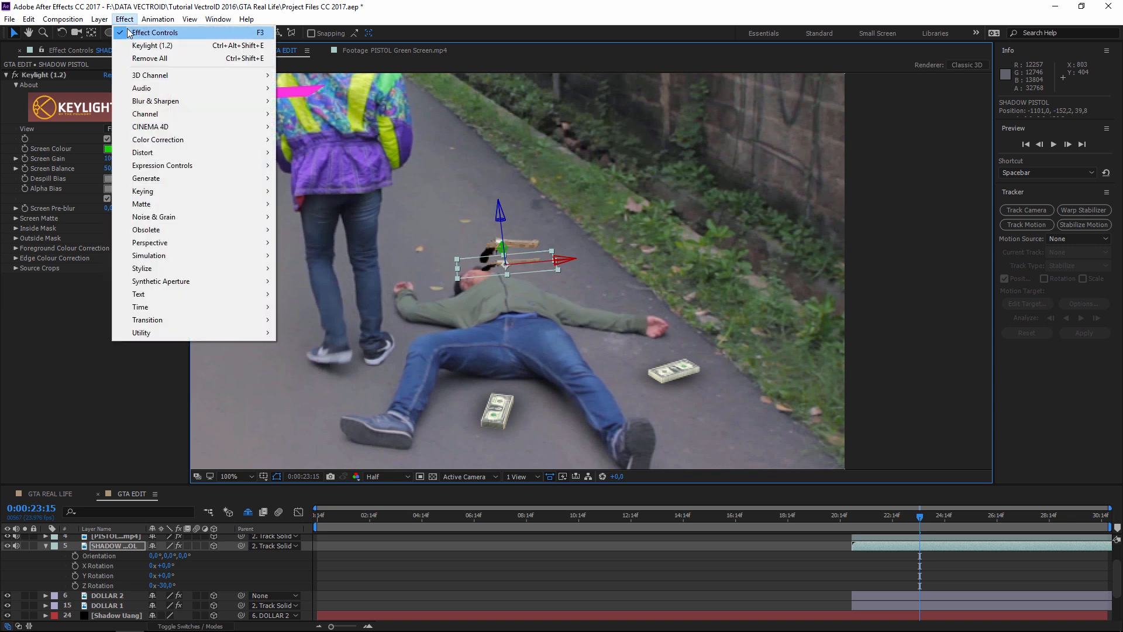
mouse_move(173, 142)
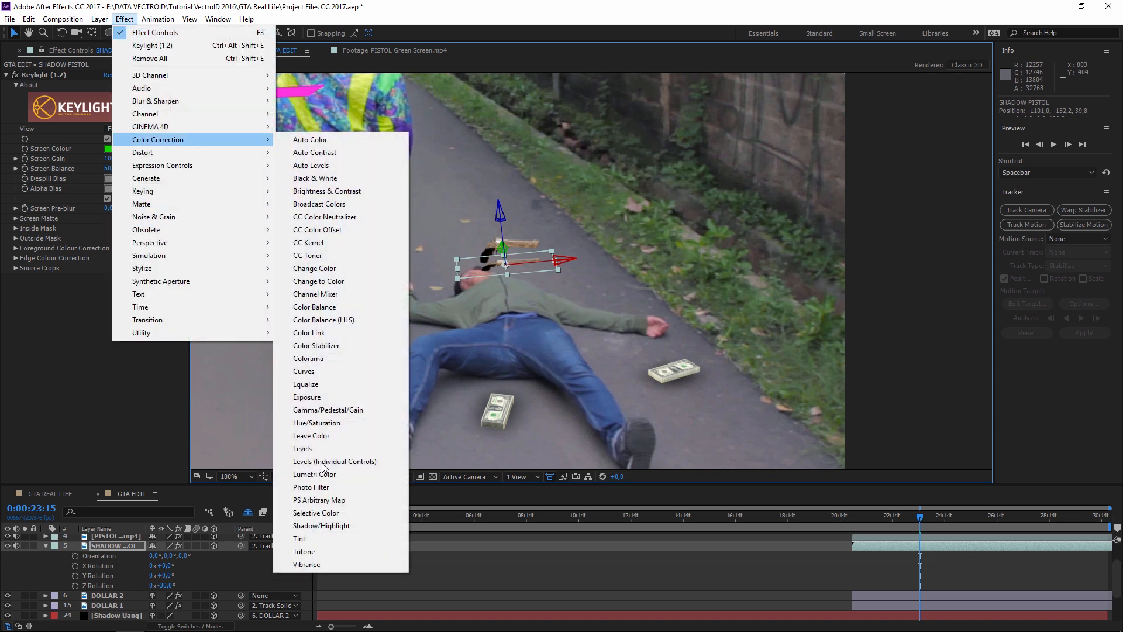
click(299, 538)
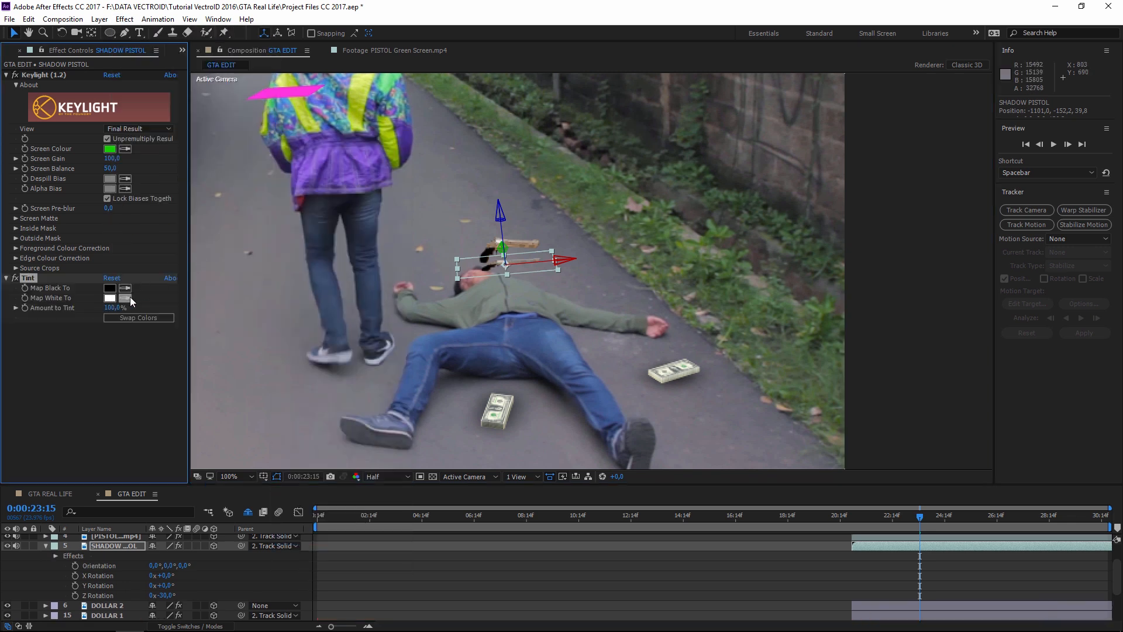
click(111, 298)
drag(725, 268, 723, 414)
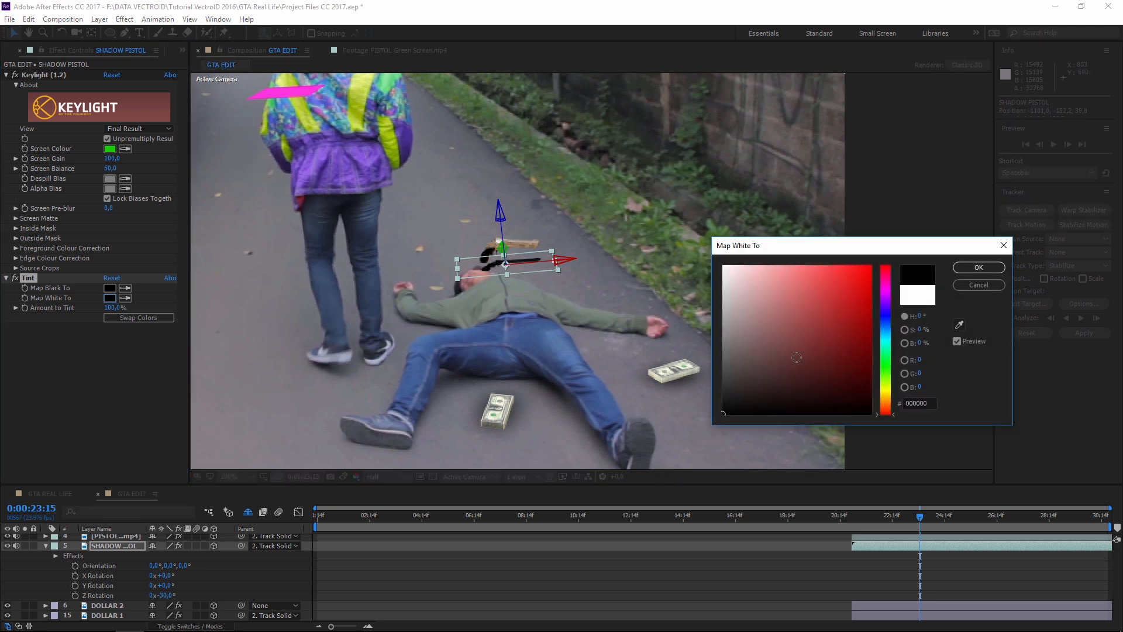
click(978, 268)
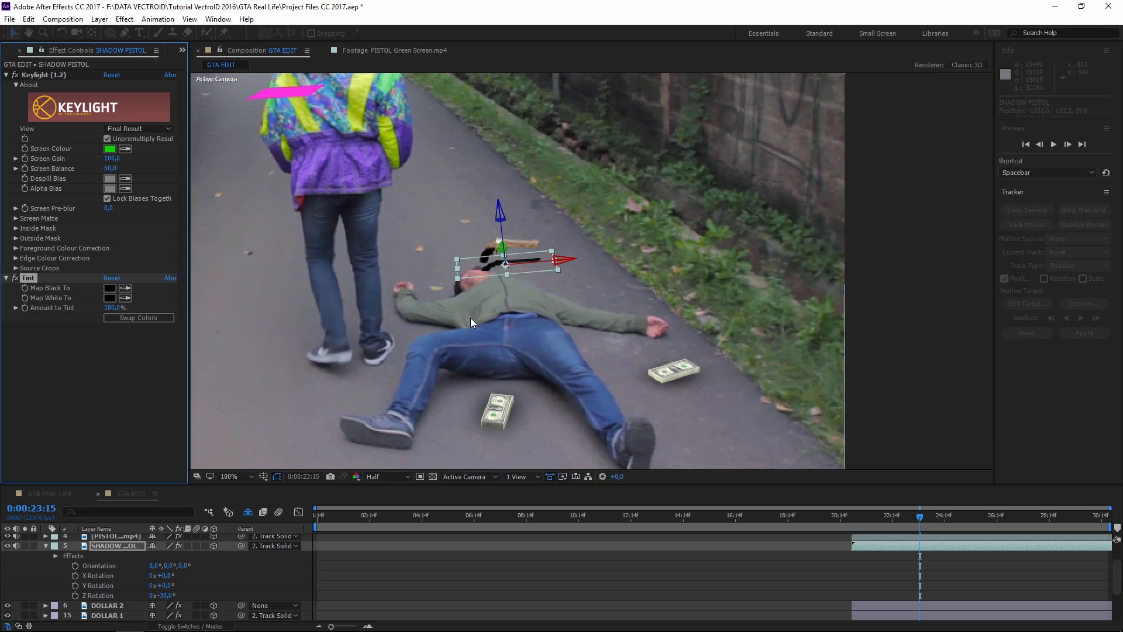
- Add a Gaussian Blur with Blurriness 300 to SHADOW PISTOL
click(125, 19)
mouse_move(156, 101)
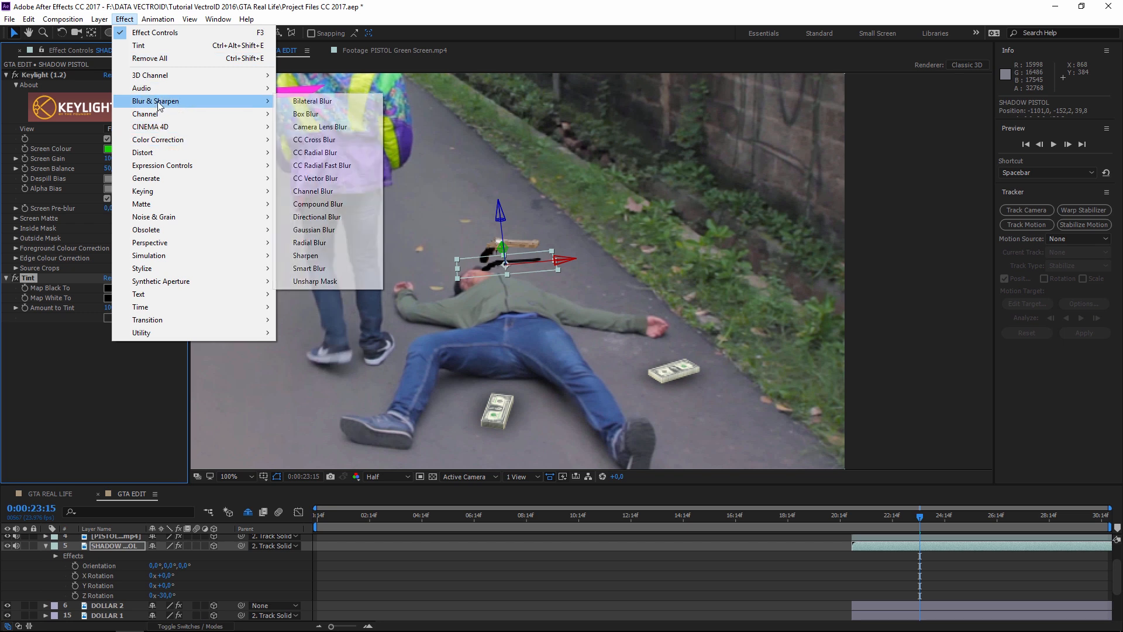
click(313, 229)
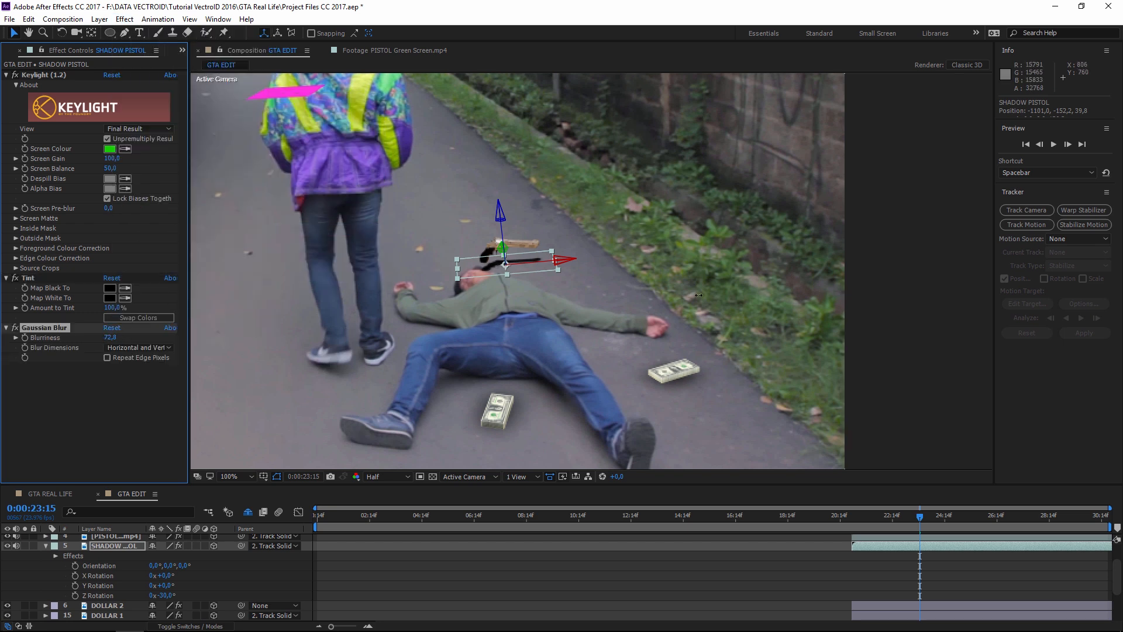
drag(808, 292, 972, 285)
click(110, 338)
key(Return)
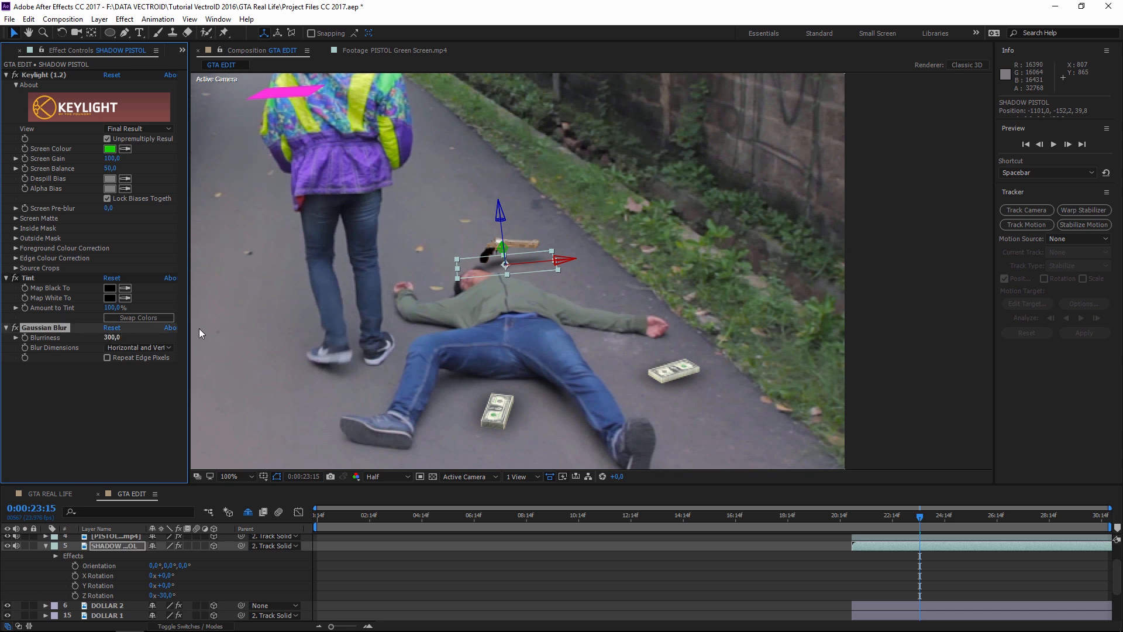
click(601, 280)
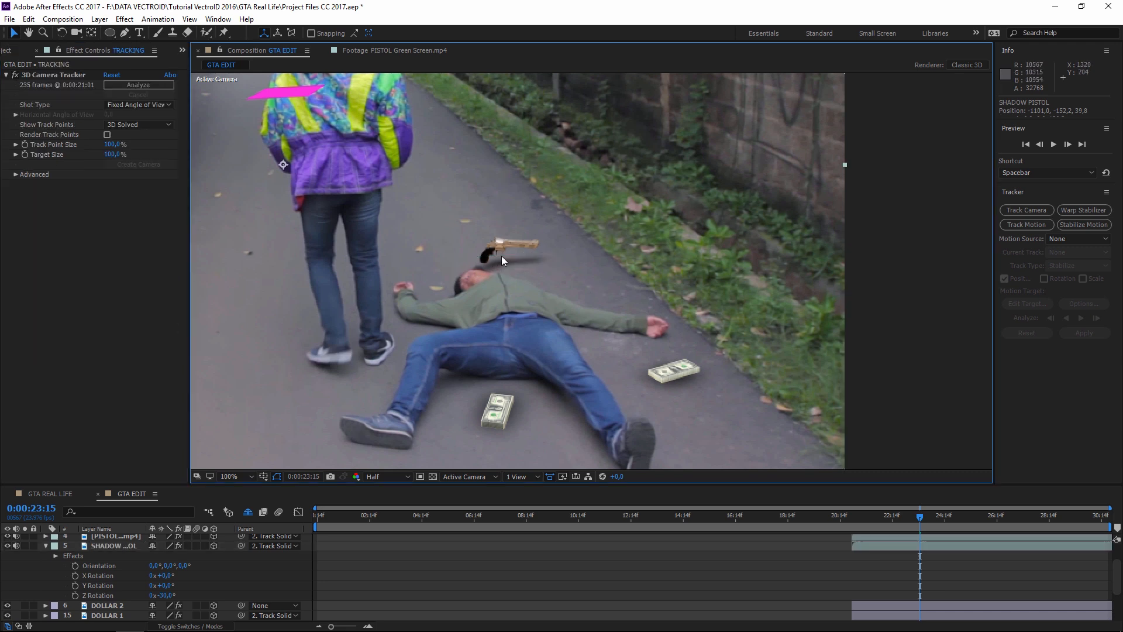
- Tilt SHADOW PISTOL to about −5° X and −2.1° Y rotation
click(550, 252)
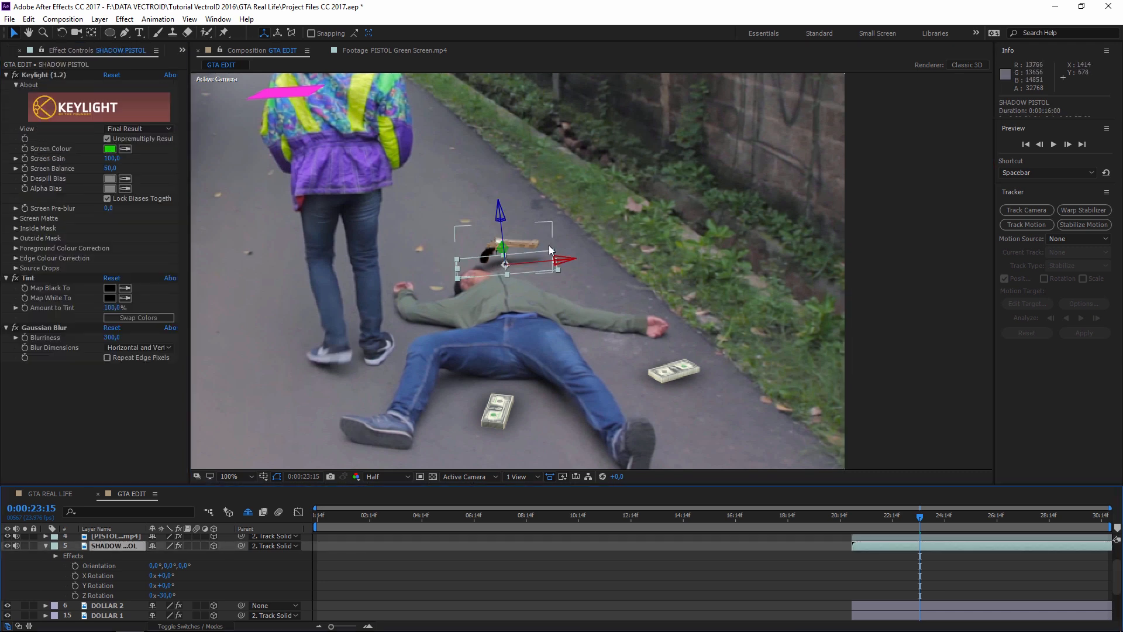
scroll(550, 250, up, 2)
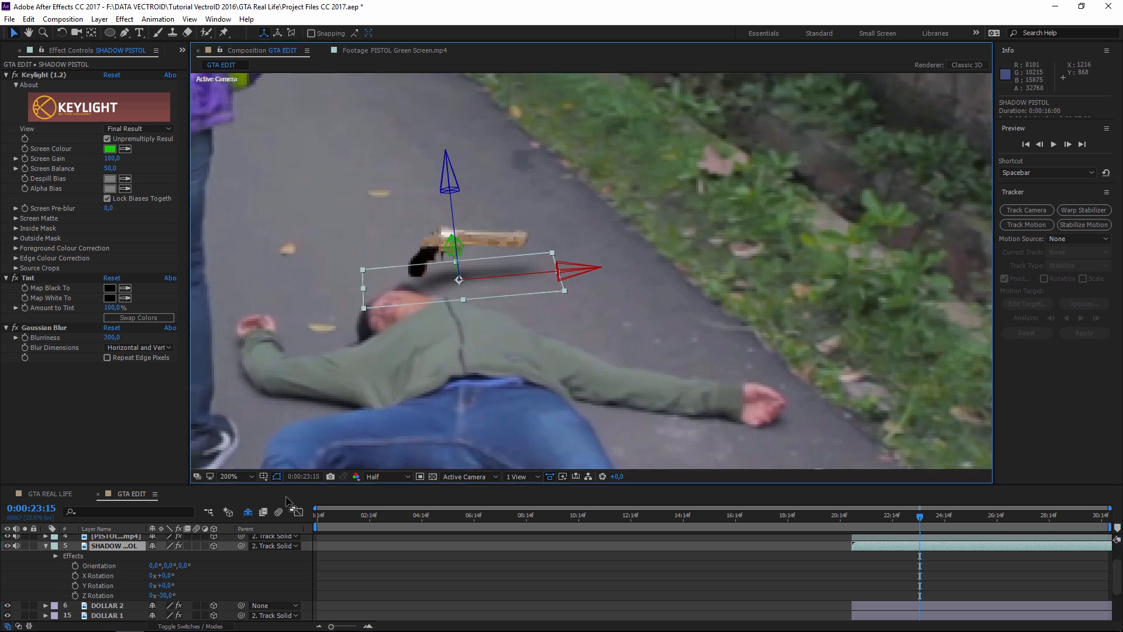
click(91, 576)
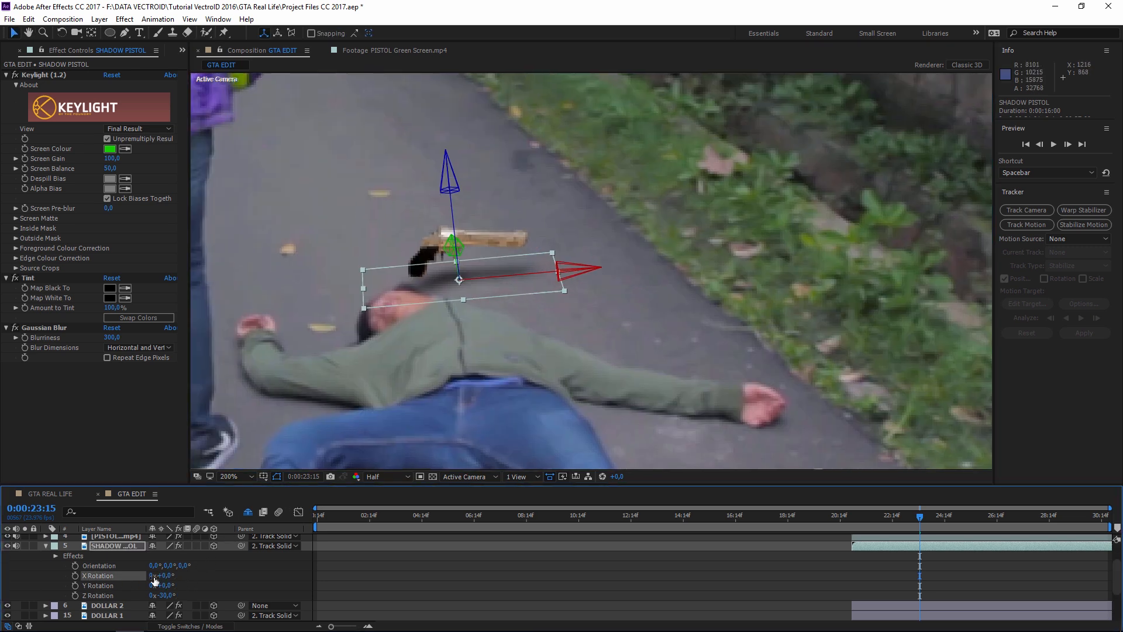
mouse_move(167, 578)
mouse_down()
mouse_move(127, 572)
mouse_move(146, 570)
mouse_up()
click(580, 545)
- Return to frame 0:00:21:13 and centre the view on the pistol to check the shadow
drag(848, 516, 949, 519)
scroll(854, 410, down, 4)
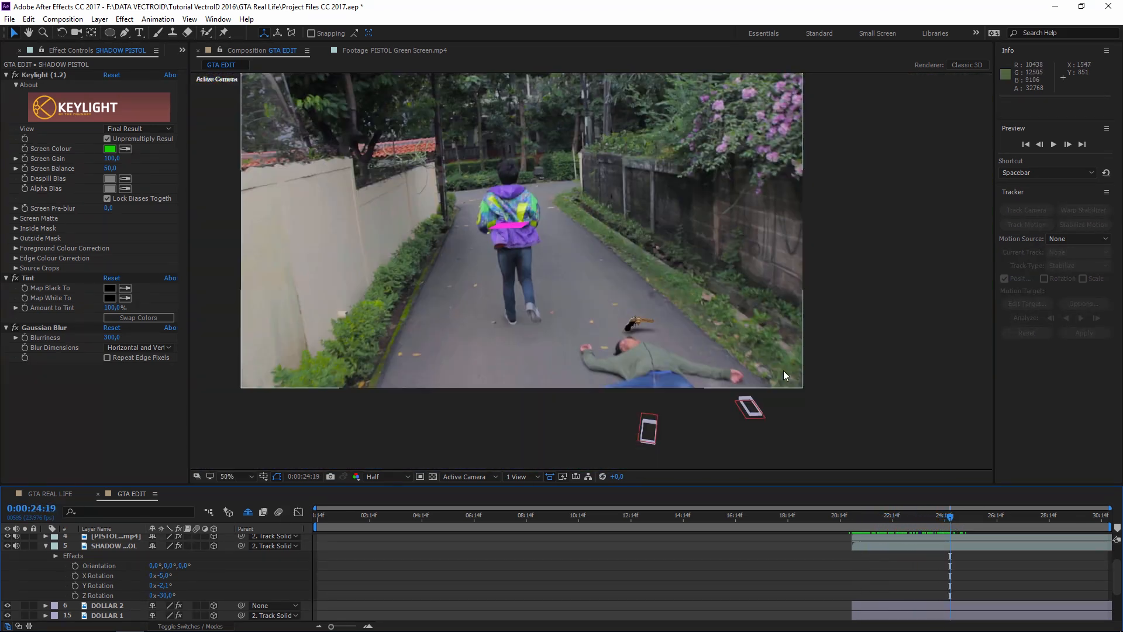
click(865, 517)
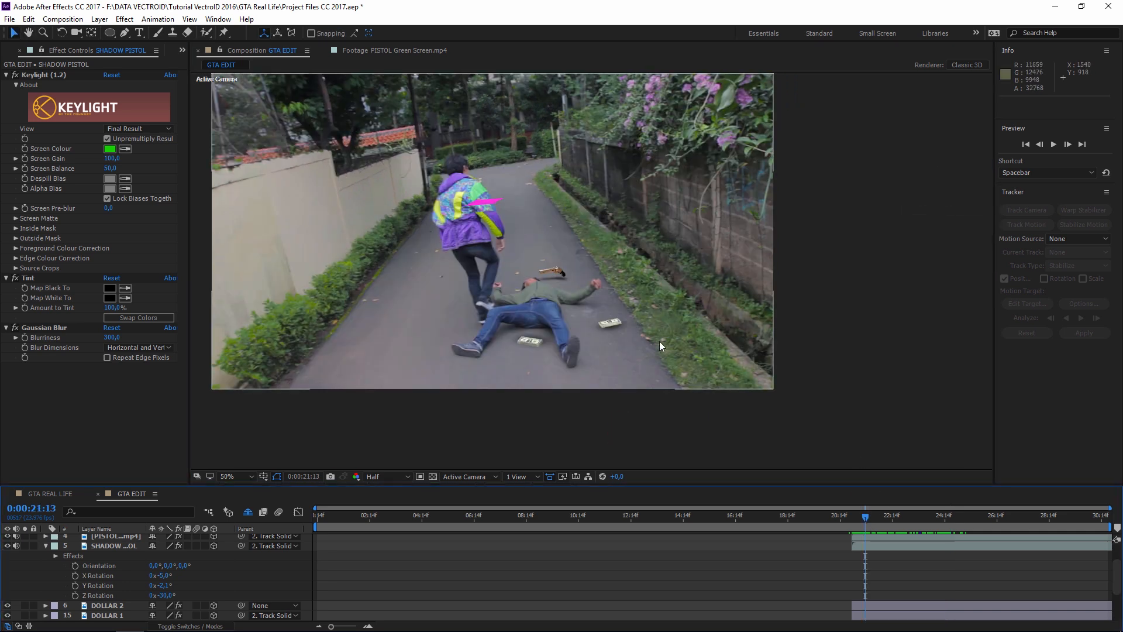
scroll(658, 342, up, 1)
click(516, 270)
key(space)
drag(546, 276, 596, 296)
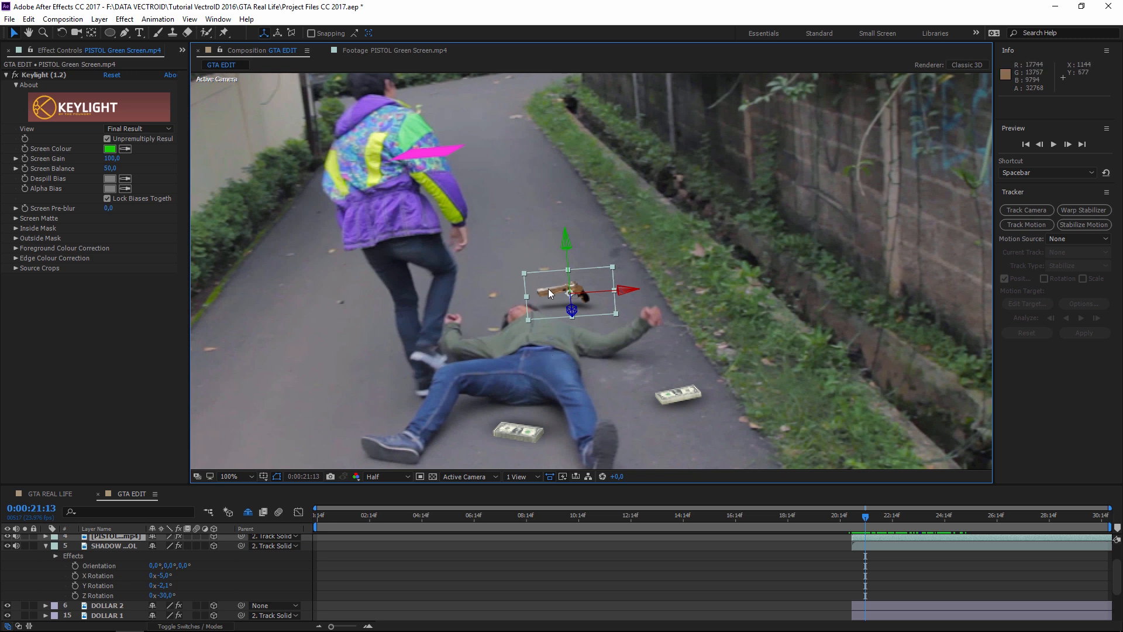
- Add a Curves effect to the pistol and bend the Blue channel curve upward
click(125, 18)
mouse_move(175, 140)
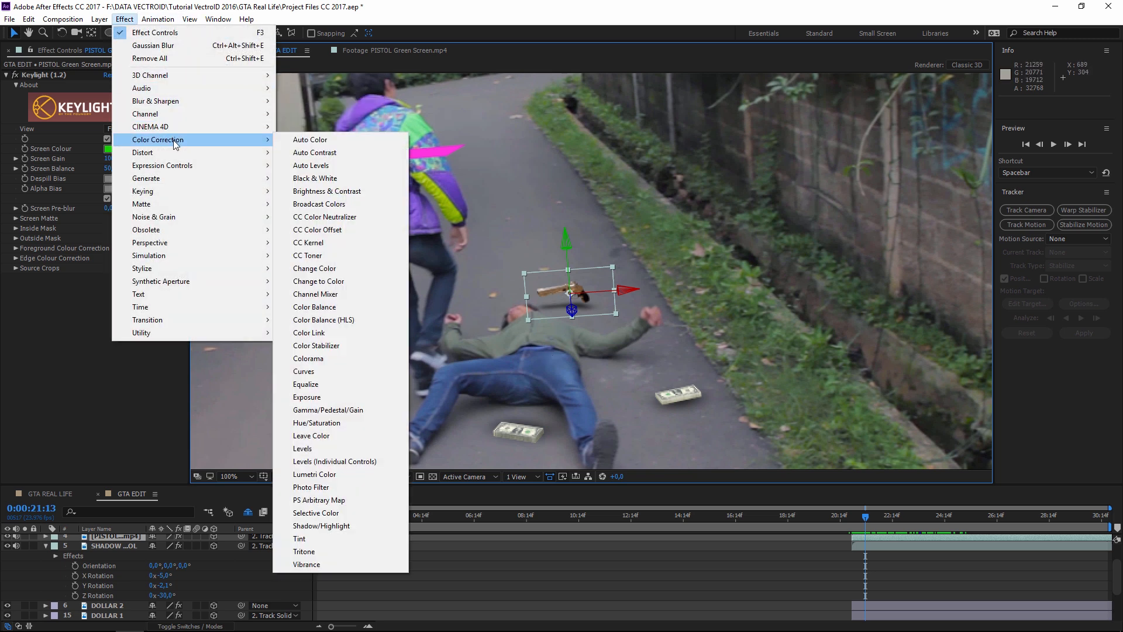
click(314, 372)
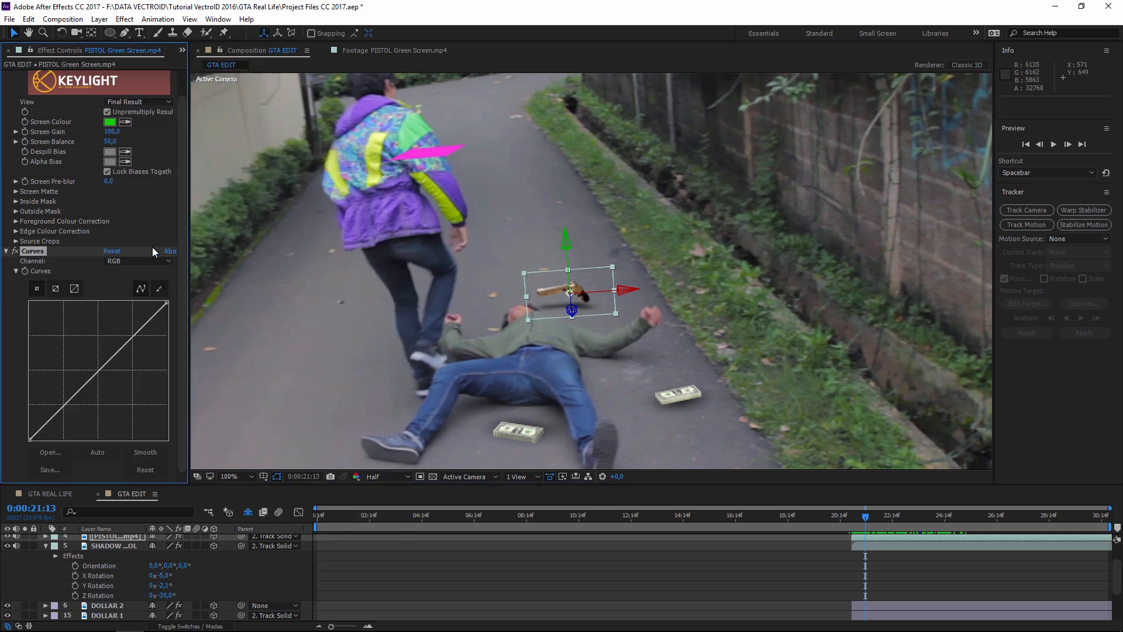
click(125, 262)
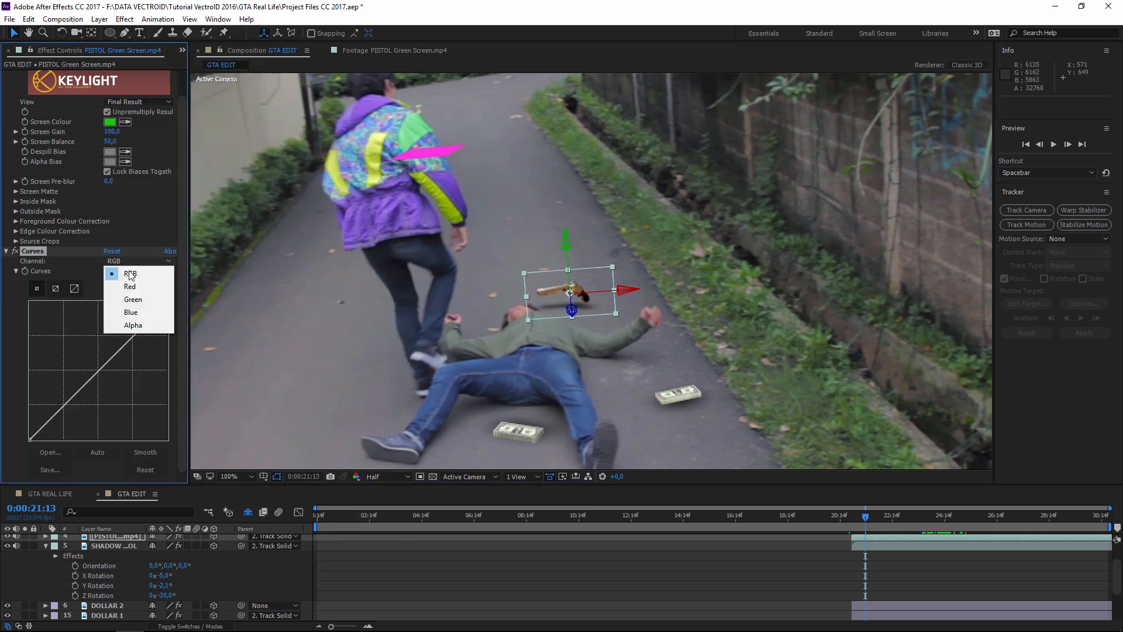
click(138, 314)
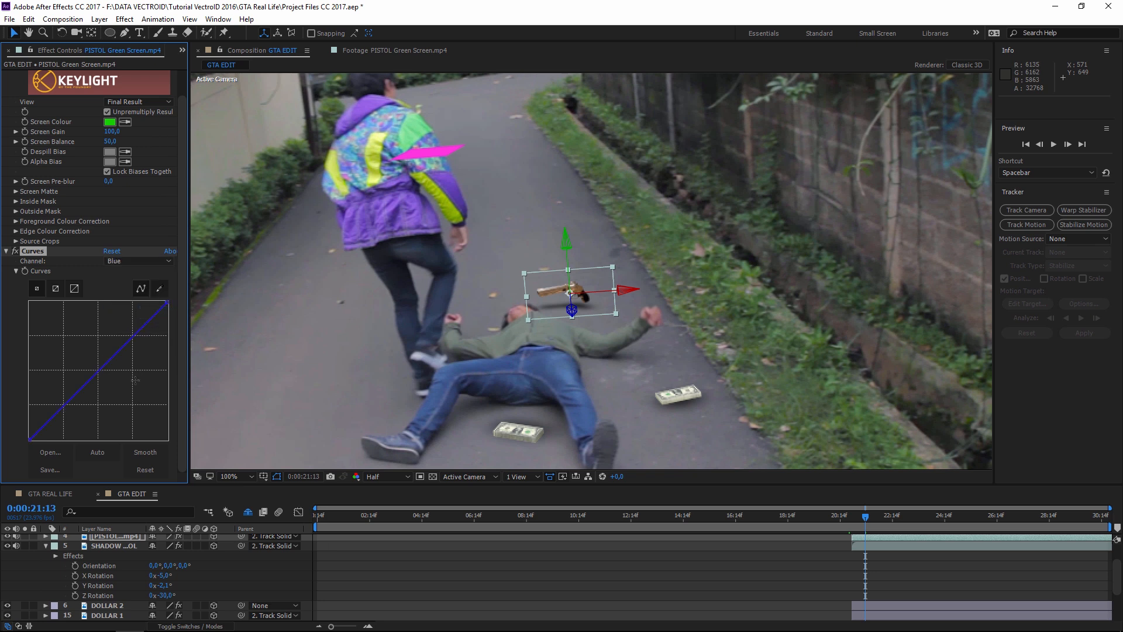
drag(96, 369, 89, 364)
- Pull the Red curve down and lift the Green curve slightly at its middle
click(138, 261)
click(126, 280)
mouse_move(100, 367)
mouse_down()
mouse_move(118, 377)
mouse_move(107, 371)
mouse_up()
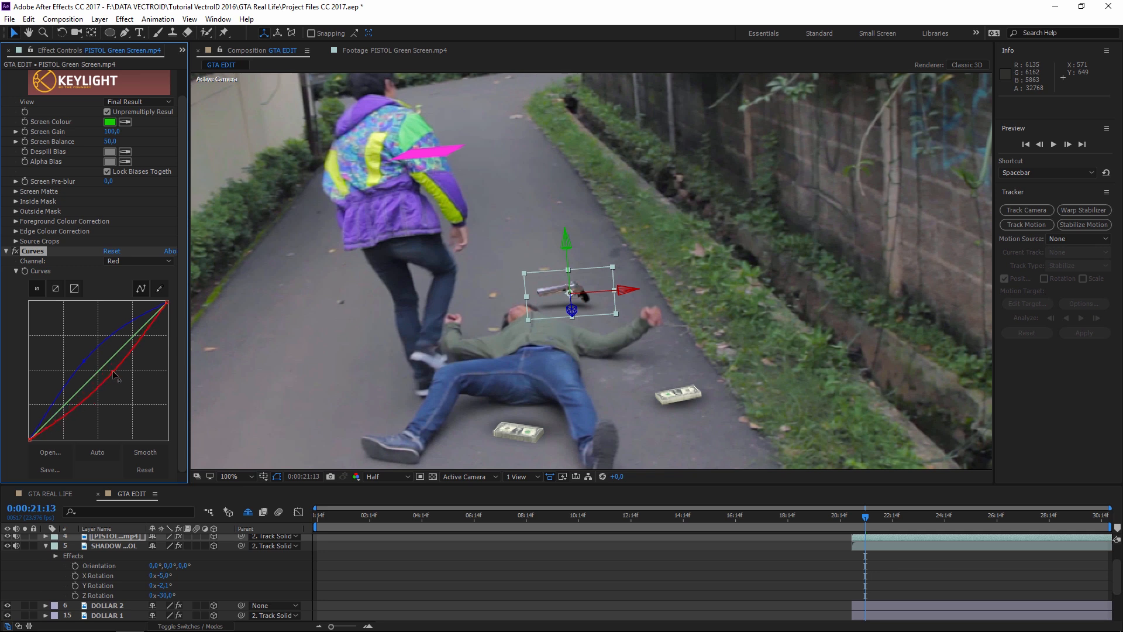
click(138, 261)
click(126, 291)
drag(99, 370, 95, 372)
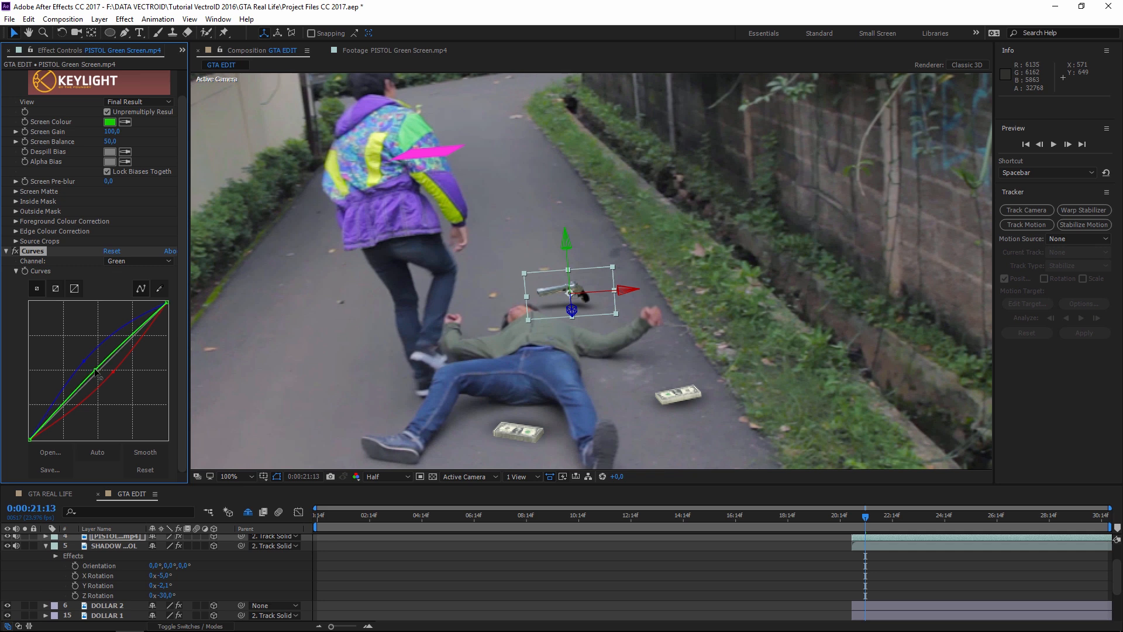
key(period)
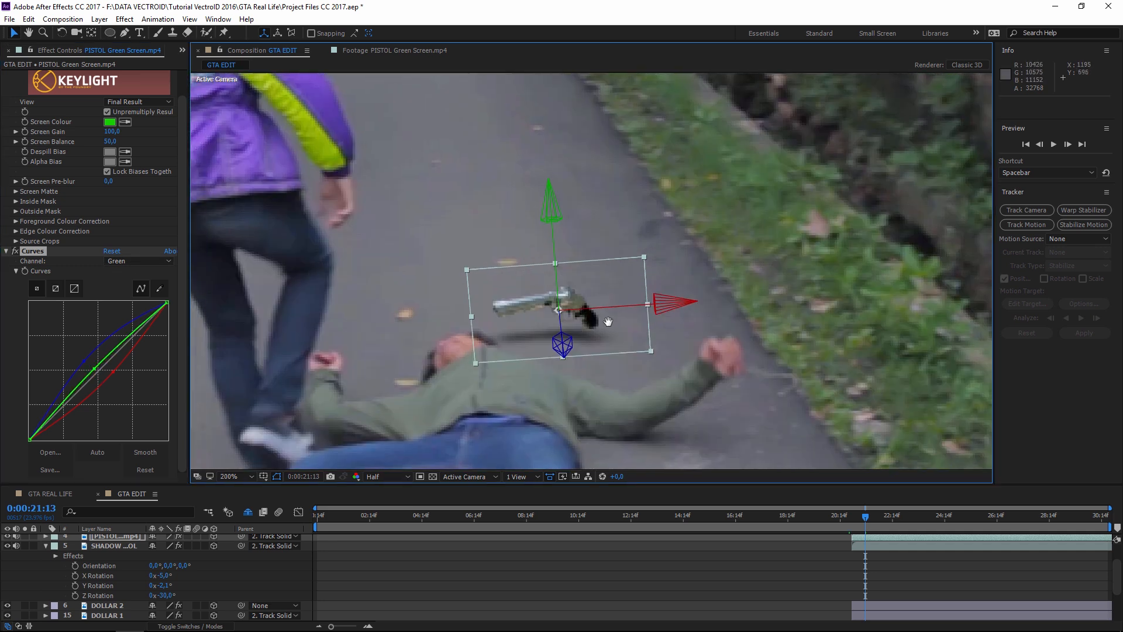
- Add Hue/Saturation to the pistol with Channel Control set to Yellows
scroll(527, 290, up, 2)
click(125, 19)
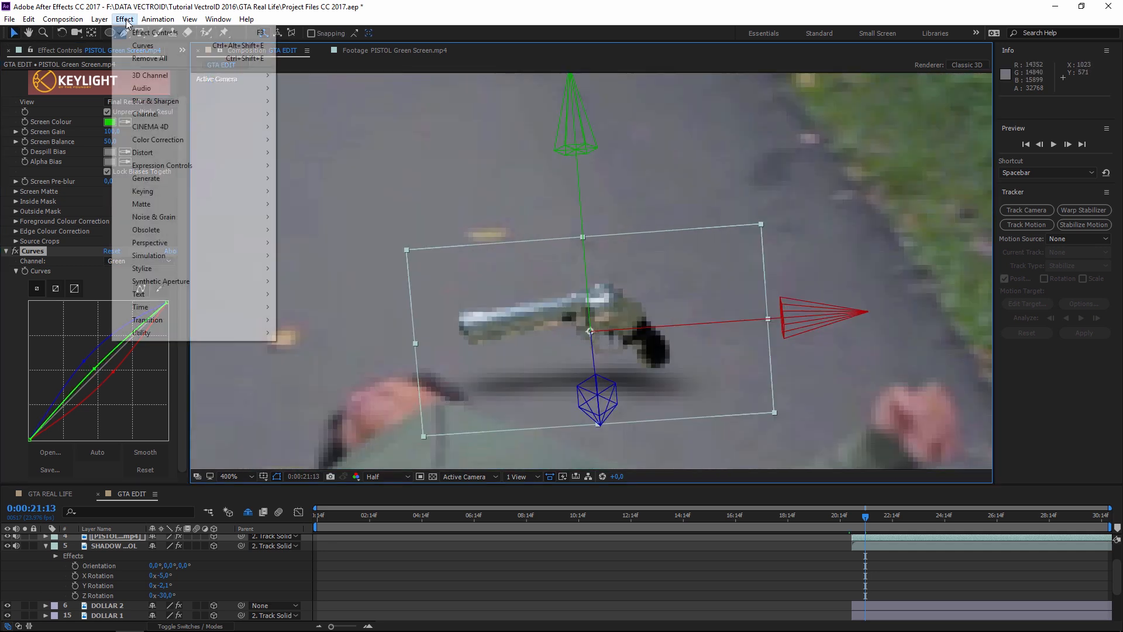
mouse_move(234, 140)
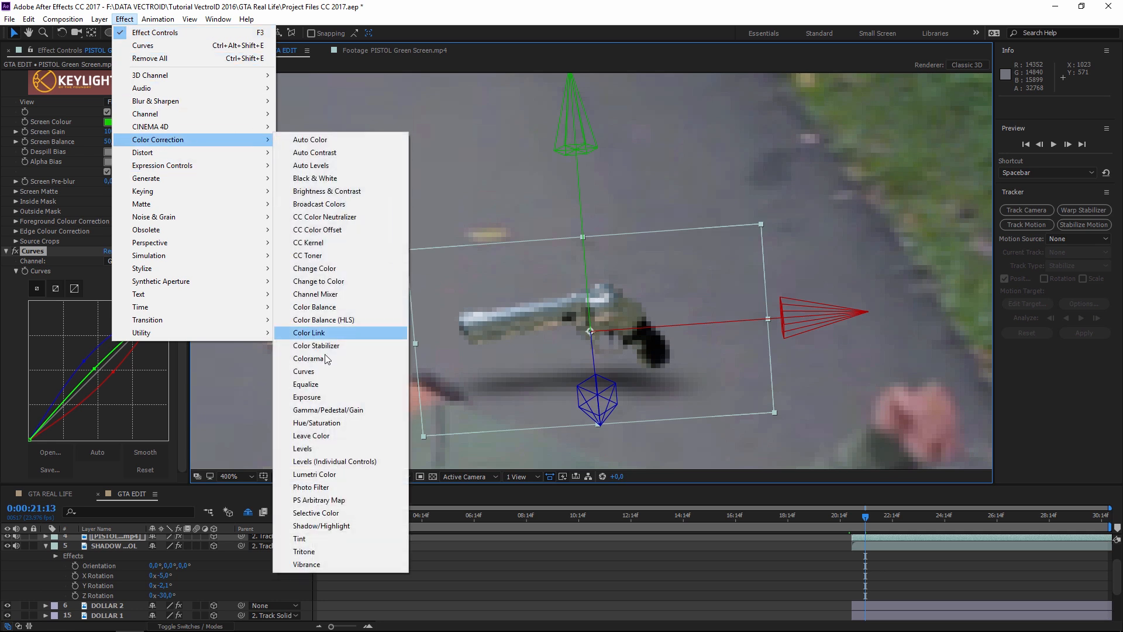
click(334, 424)
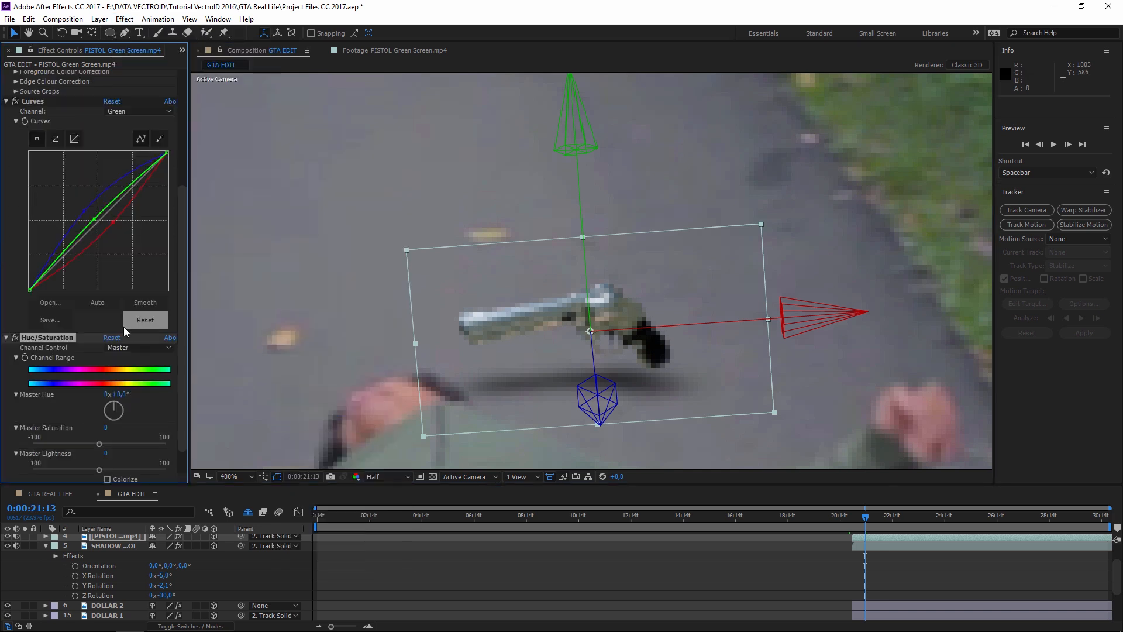
click(138, 347)
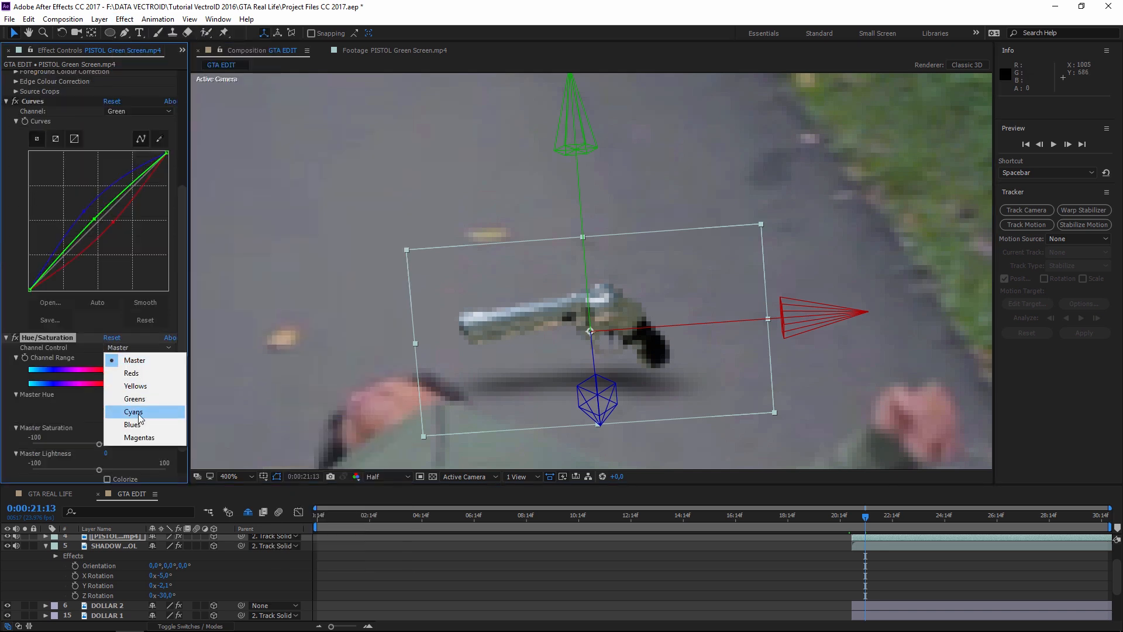
click(135, 386)
- Drop Yellow Saturation to -100 and Yellow Lightness to about -97
drag(99, 446, 2, 448)
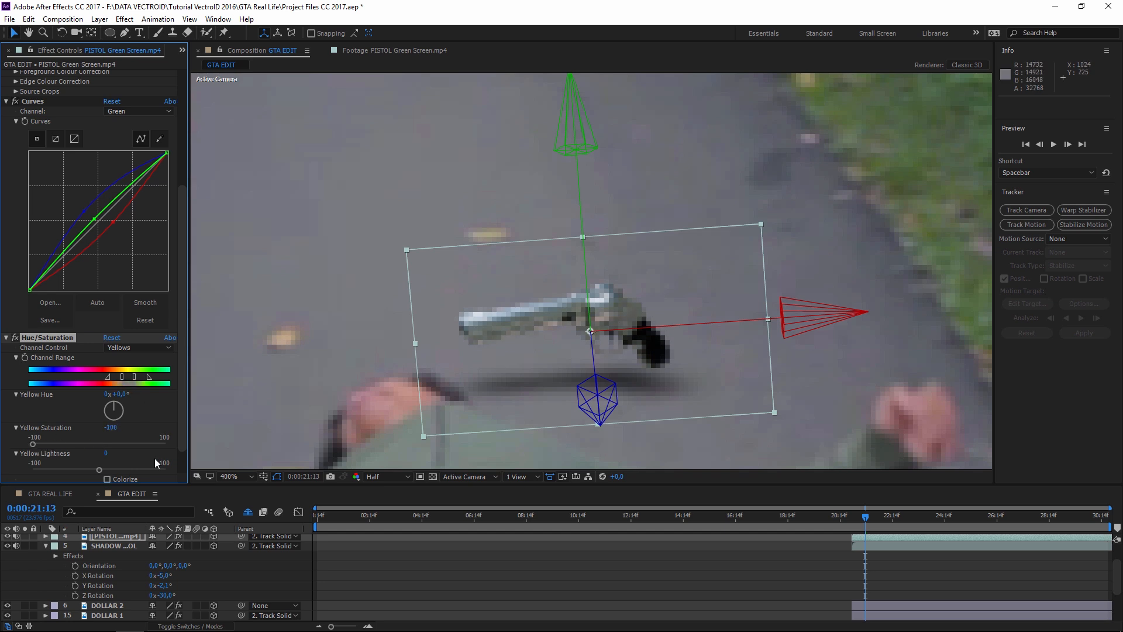
drag(29, 471, 26, 472)
scroll(454, 315, down, 1)
click(819, 342)
scroll(808, 356, down, 2)
scroll(808, 355, up, 4)
- Switch the viewer preview resolution to Full
click(387, 476)
click(389, 507)
scroll(621, 328, down, 3)
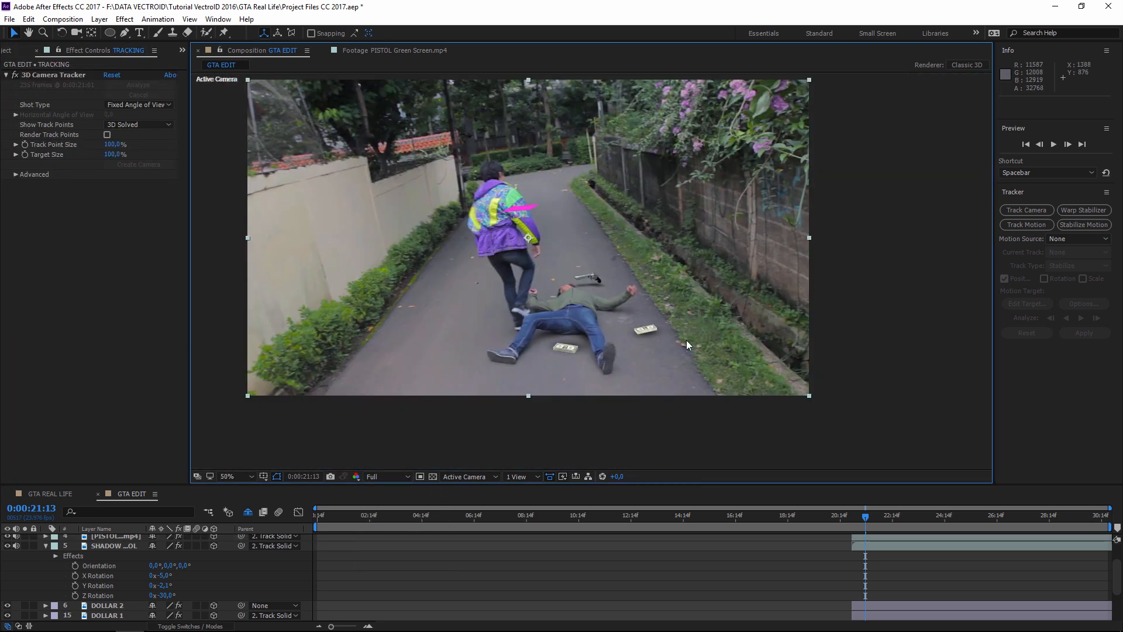
scroll(585, 334, up, 3)
scroll(614, 346, down, 2)
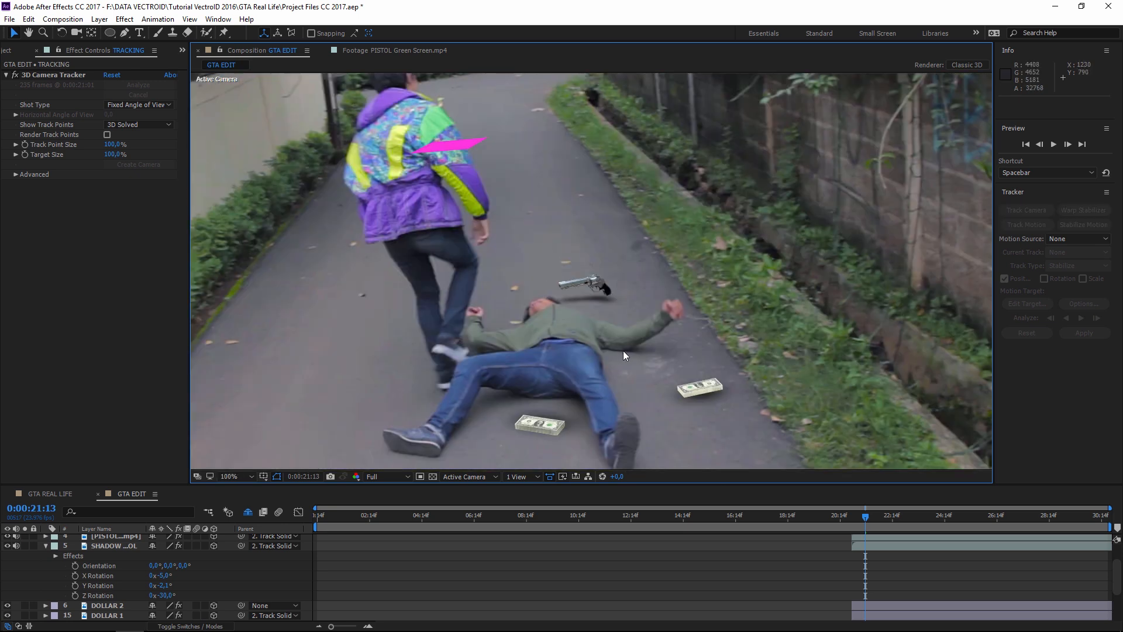
scroll(622, 350, down, 1)
scroll(599, 296, up, 1)
- Compare the pistol layer against DOLLAR 2's Gaussian Blur settings
click(597, 283)
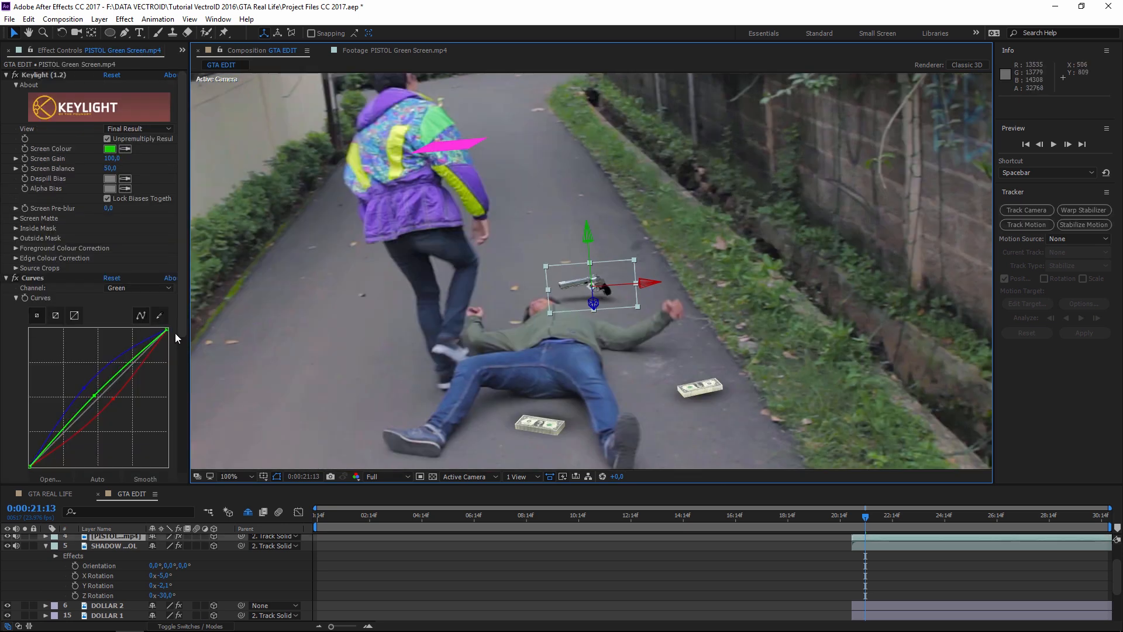
click(108, 606)
click(109, 228)
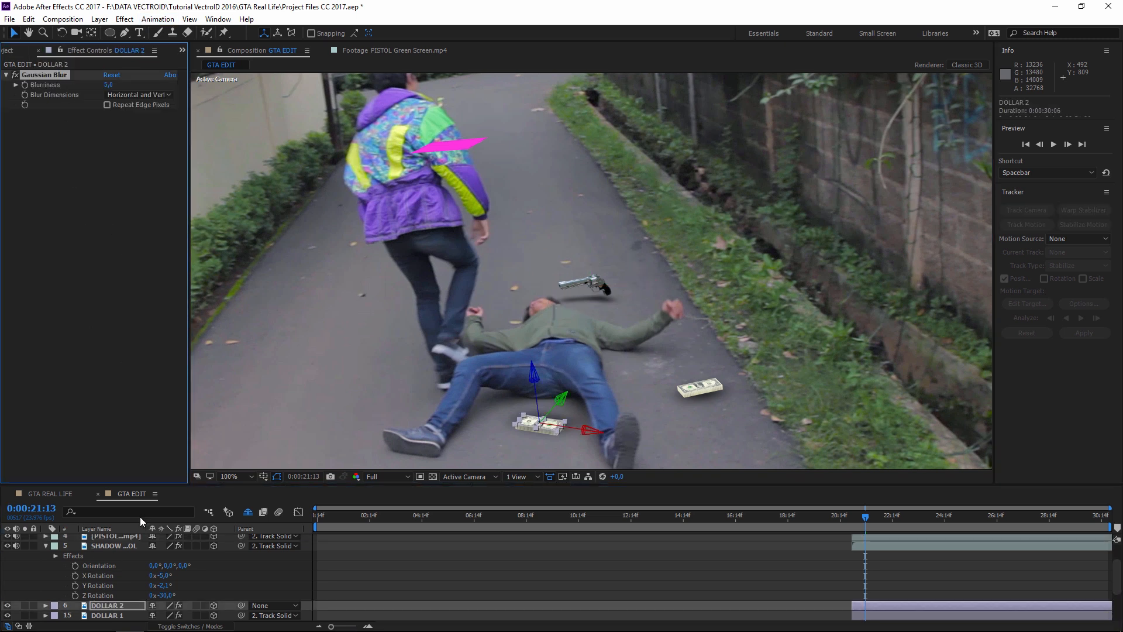
scroll(132, 544, up, 2)
click(125, 567)
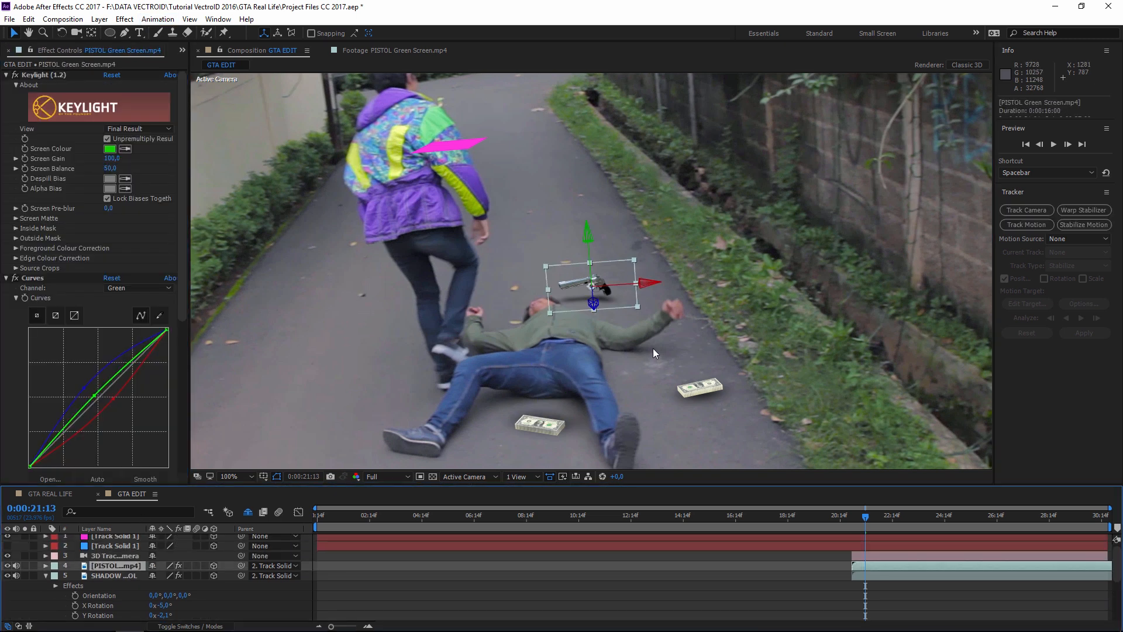
click(743, 291)
scroll(600, 299, up, 2)
click(115, 565)
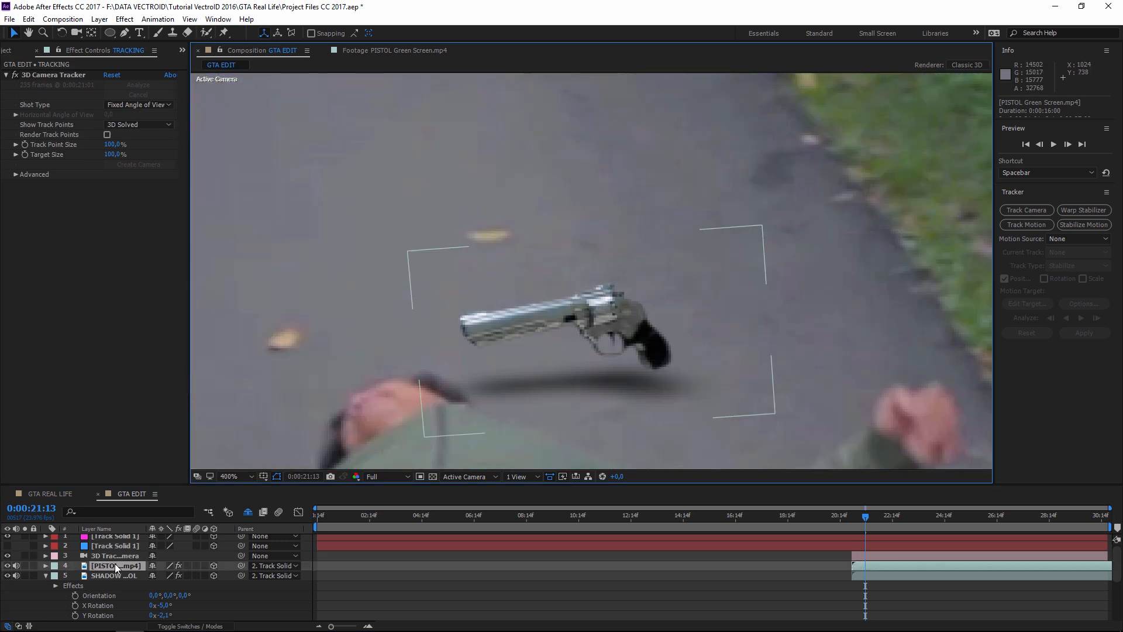
scroll(50, 376, down, 10)
- Set the pistol's Gaussian Blur Blurriness to 20, trying 15 first
click(109, 457)
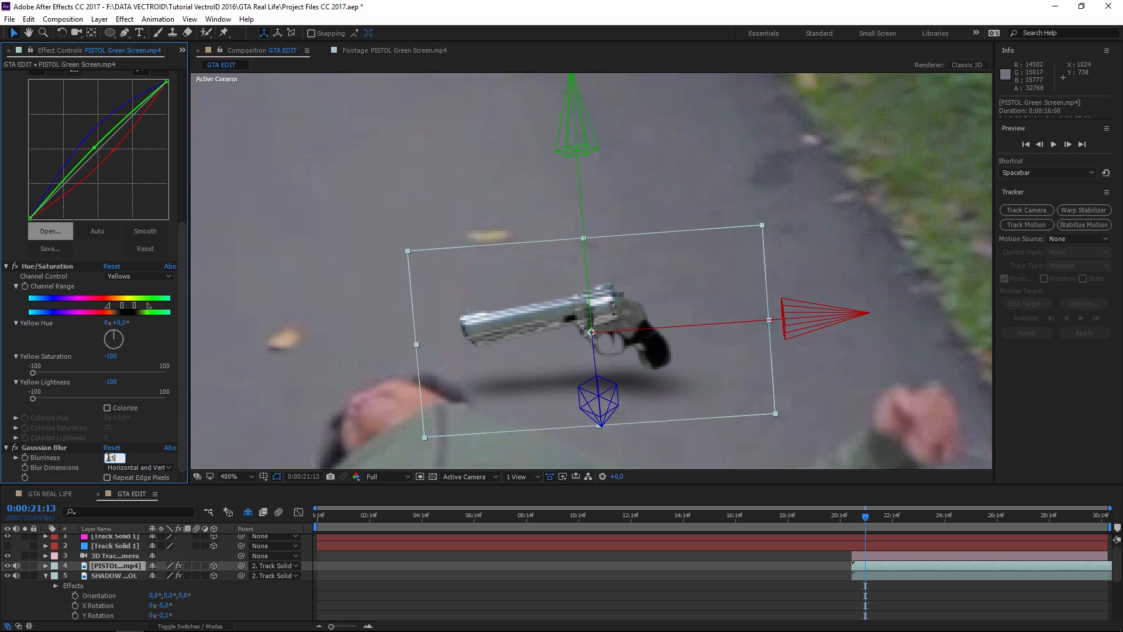
text(15)
key(Return)
click(109, 456)
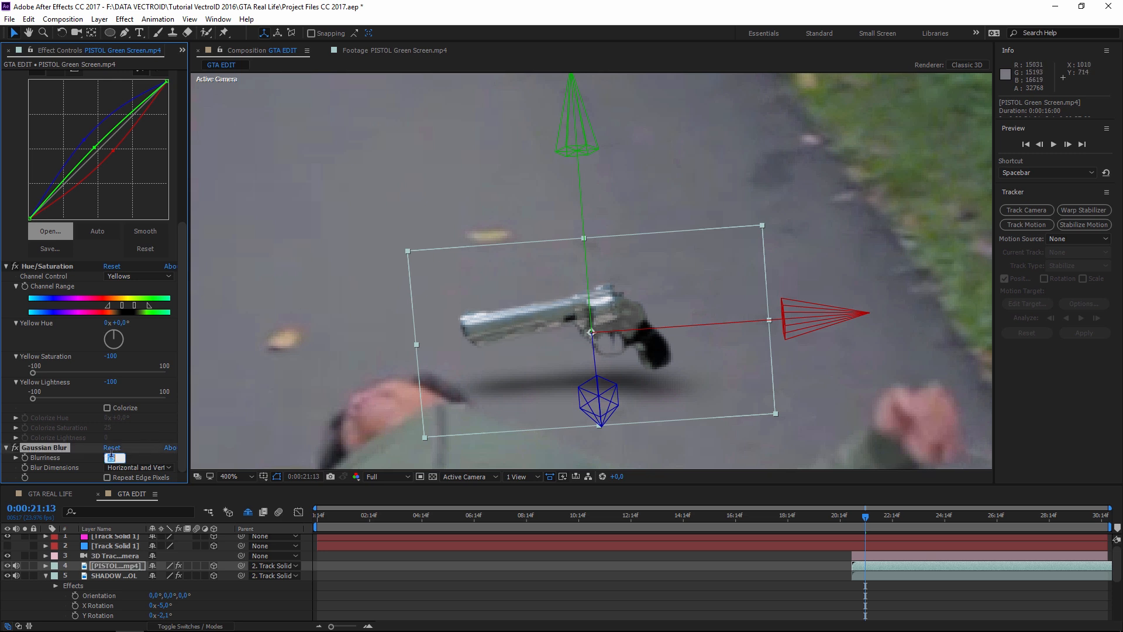
key(Return)
click(209, 316)
scroll(555, 313, down, 1)
drag(602, 316, 514, 124)
- Reveal the shy Dollar.JPG layers and set DOLLAR 2's Blurriness to 20
key(v)
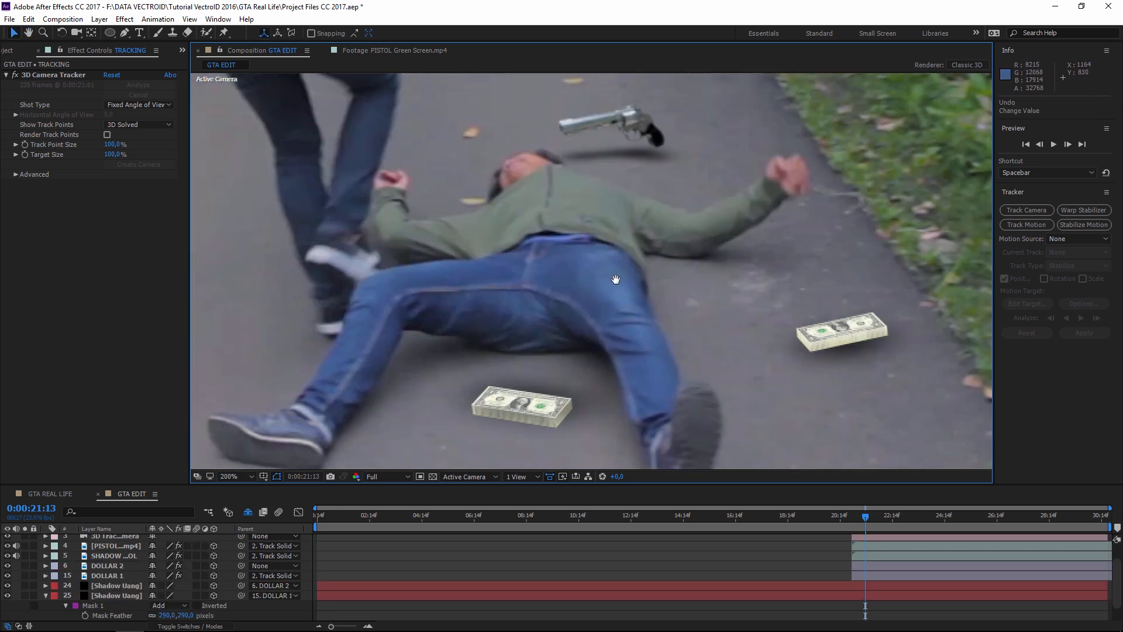
scroll(651, 241, up, 5)
scroll(671, 324, down, 3)
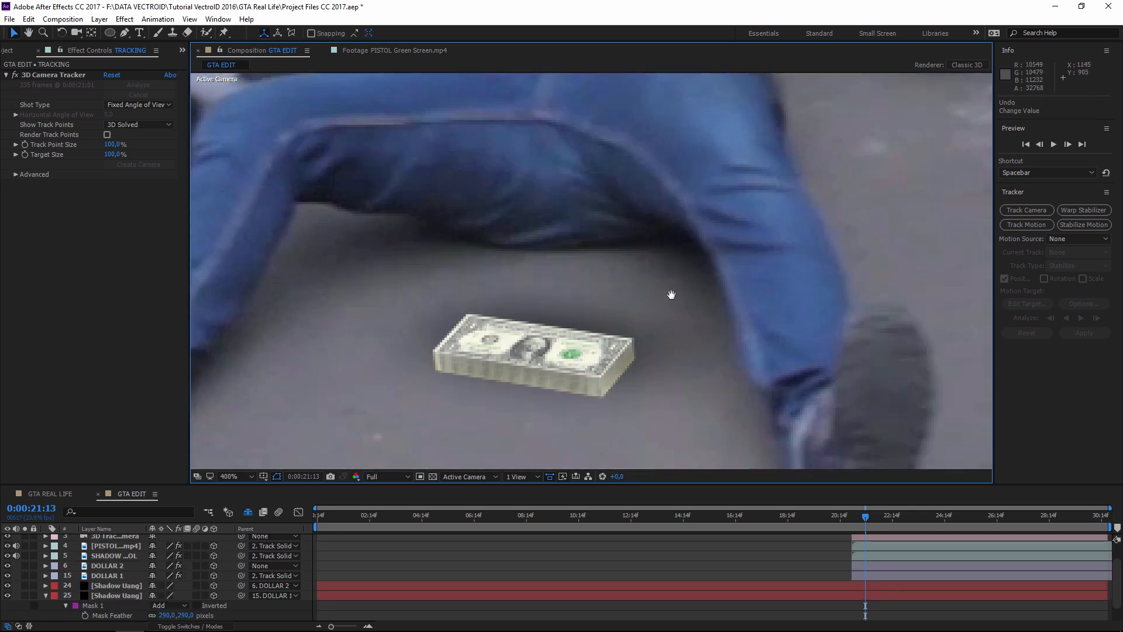
scroll(543, 331, up, 1)
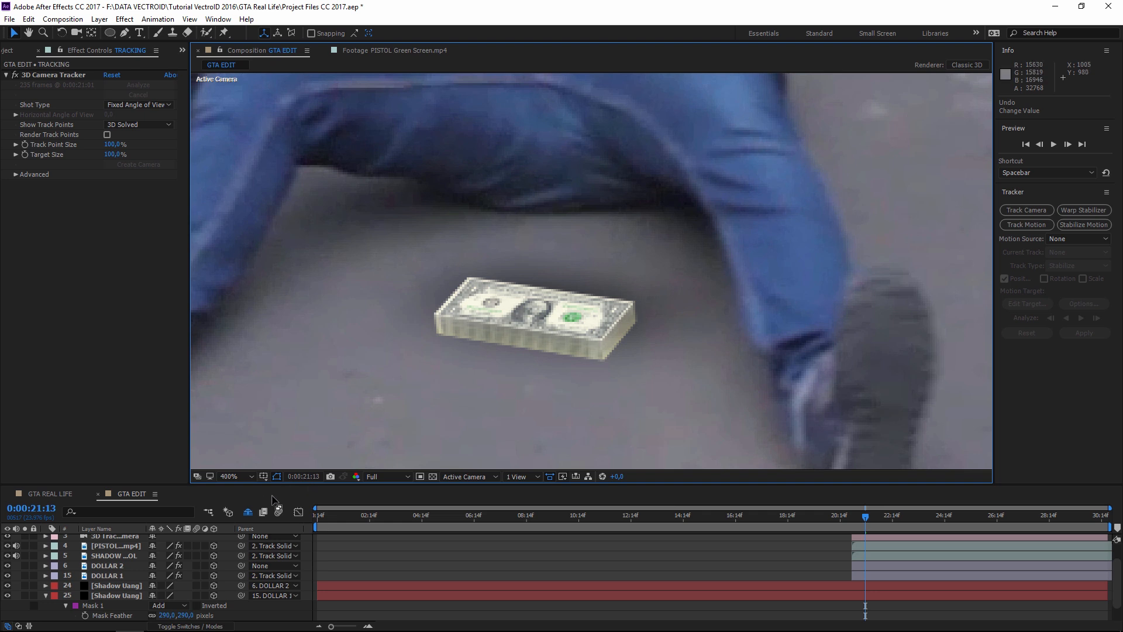
click(248, 513)
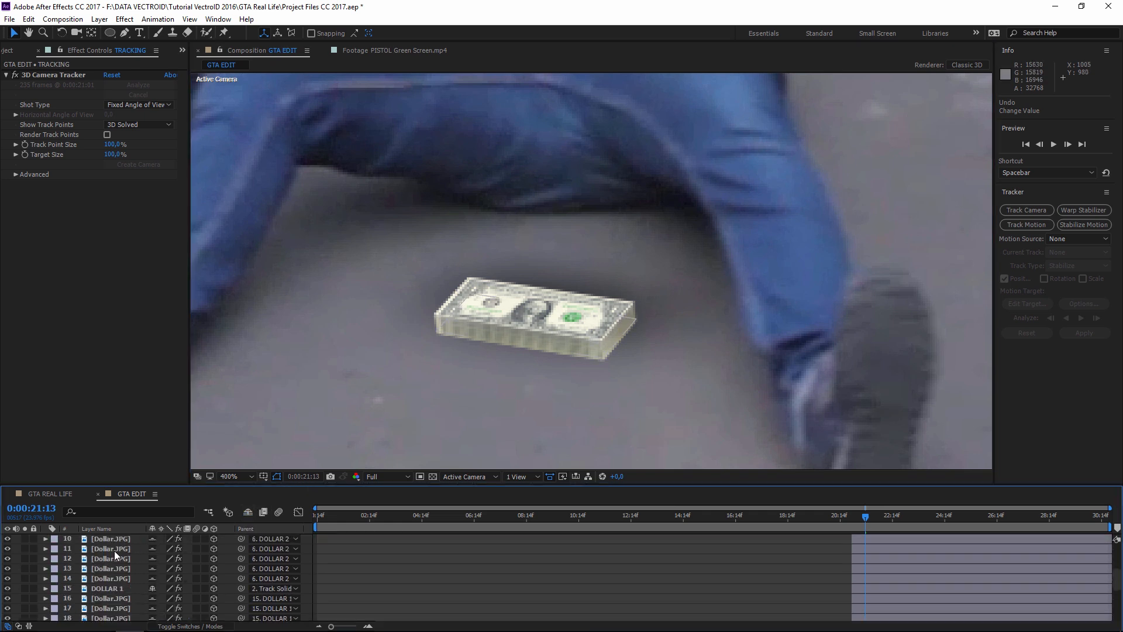
scroll(114, 602, up, 3)
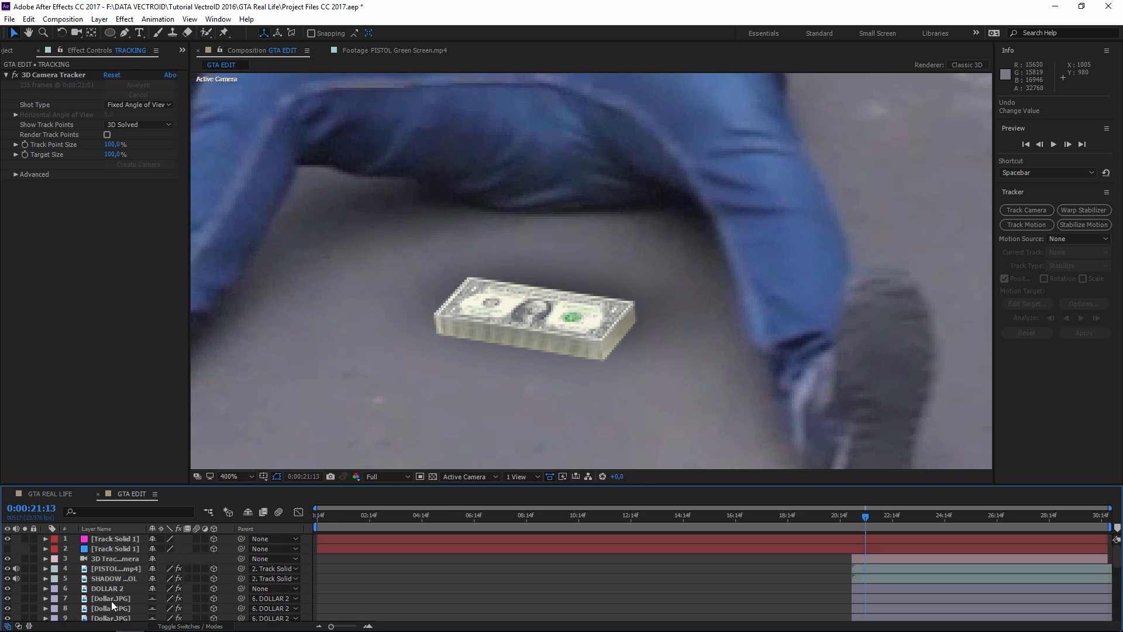
click(114, 589)
click(109, 86)
key(Return)
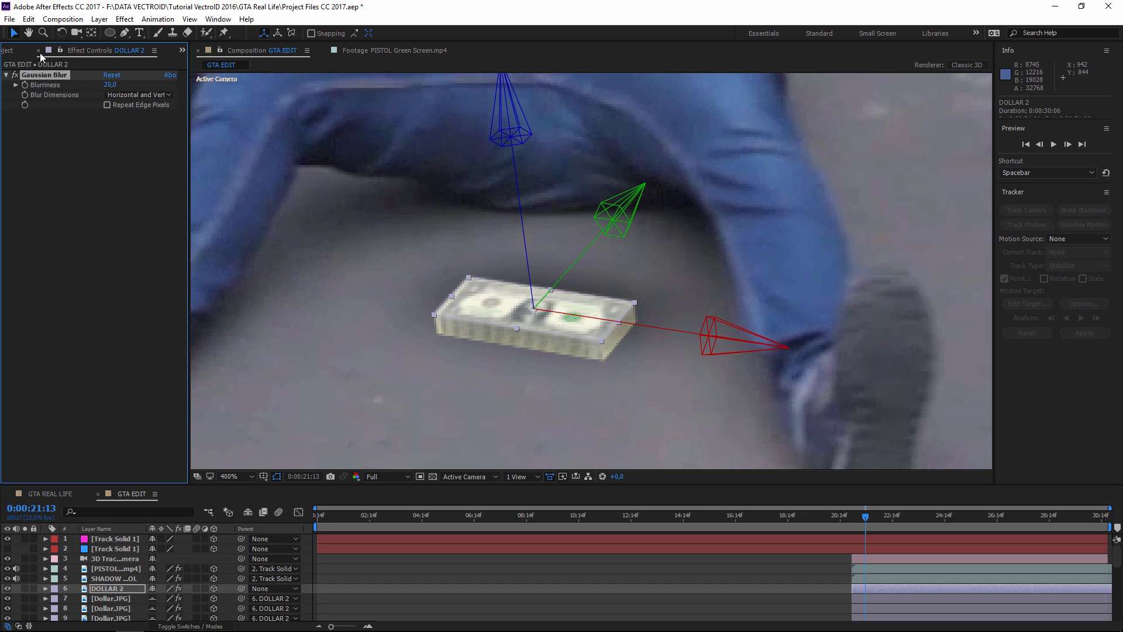
- Copy DOLLAR 2's Gaussian Blur and paste it onto Dollar.JPG layers 7–23
click(28, 19)
click(35, 83)
drag(33, 73, 51, 81)
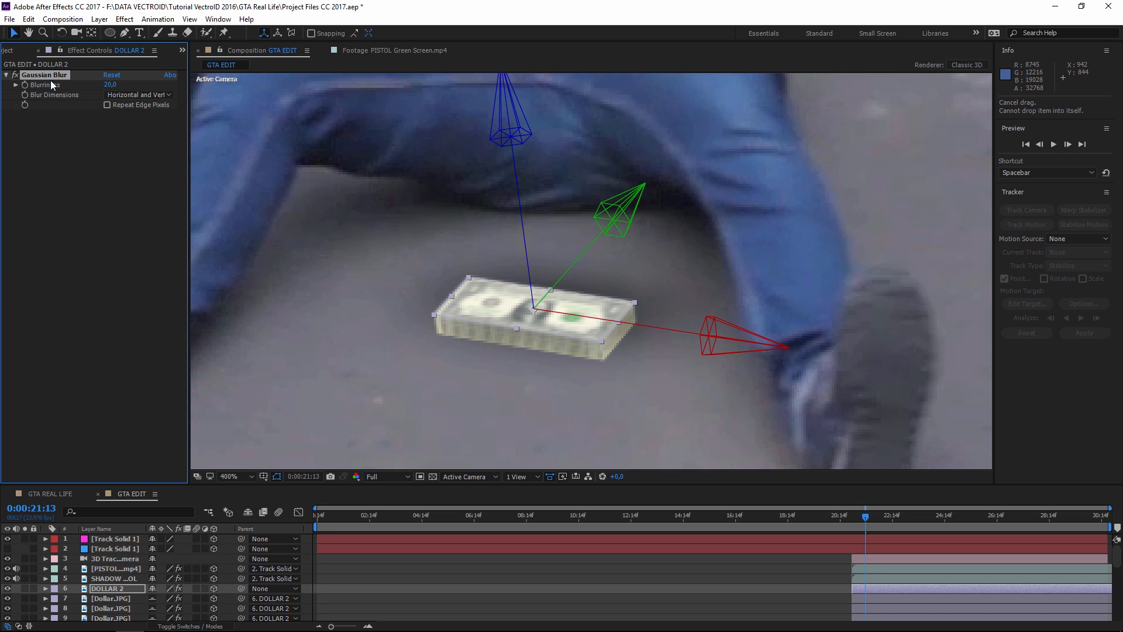
click(107, 600)
scroll(115, 599, down, 5)
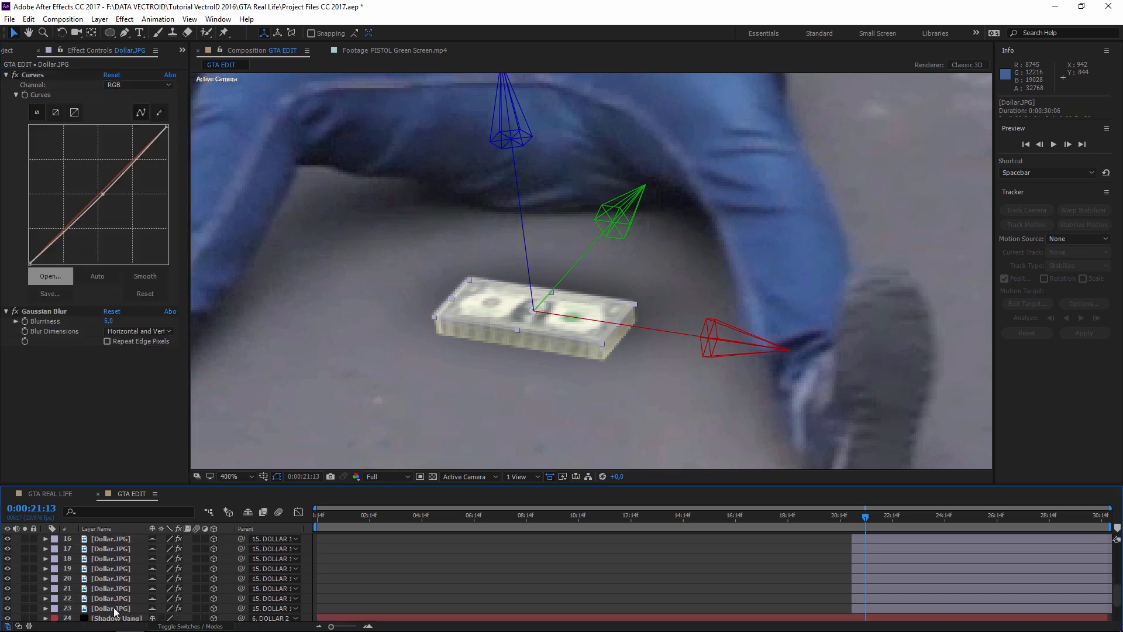
shift+click(117, 608)
click(28, 19)
click(61, 142)
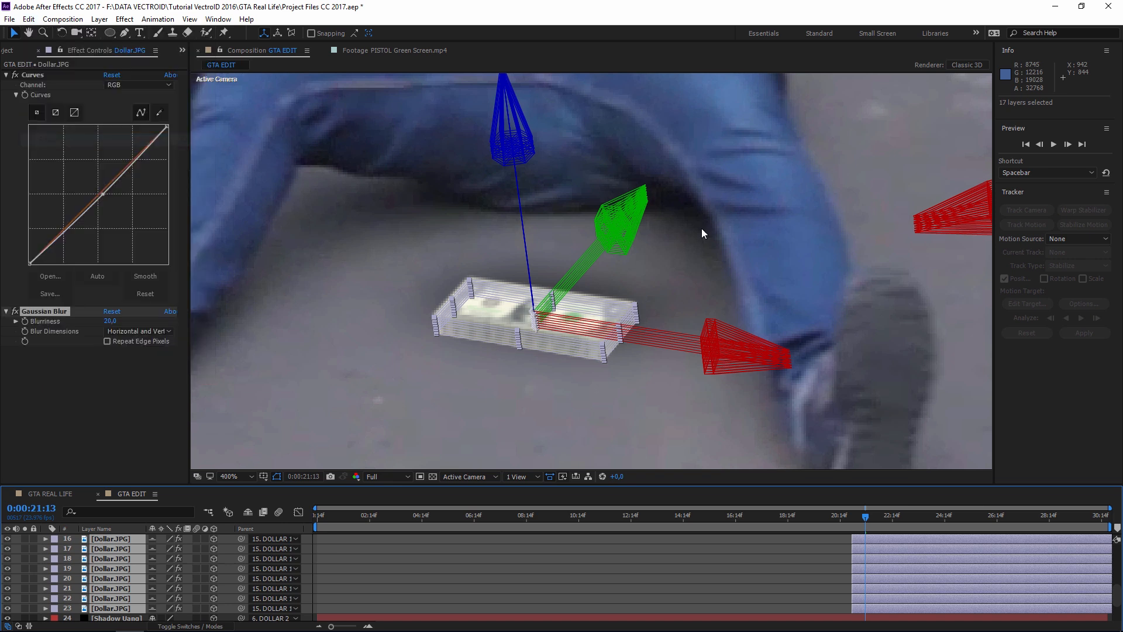
click(742, 231)
drag(855, 270, 515, 316)
drag(766, 274, 670, 339)
key(slash)
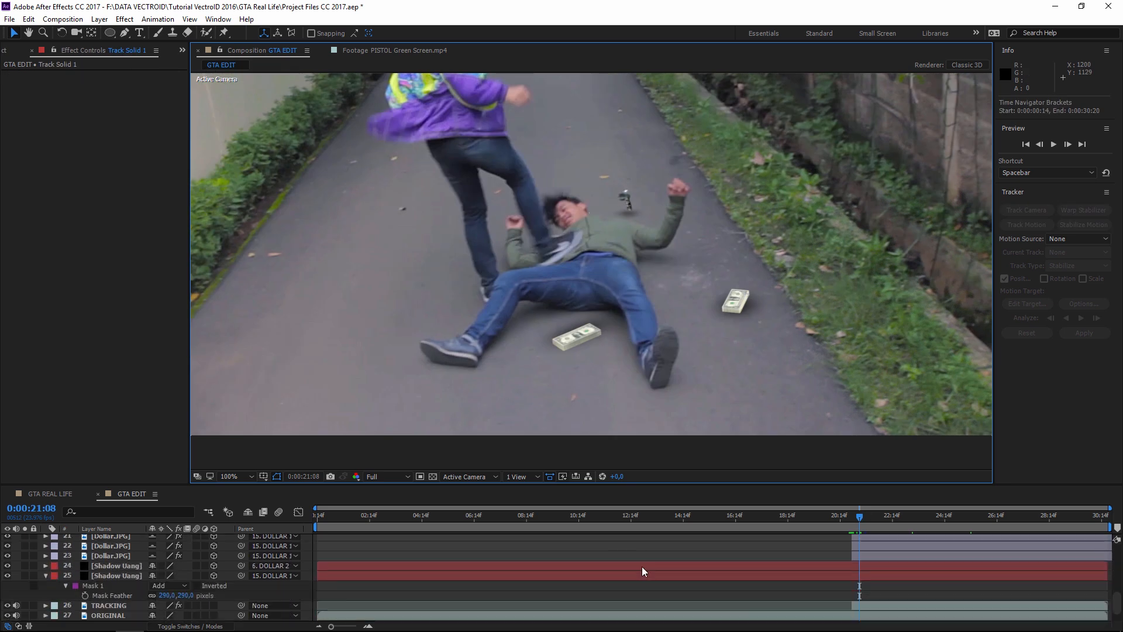
- Select both Shadow Uang layers and put the playhead at 0:00:21:01
scroll(631, 573, down, 3)
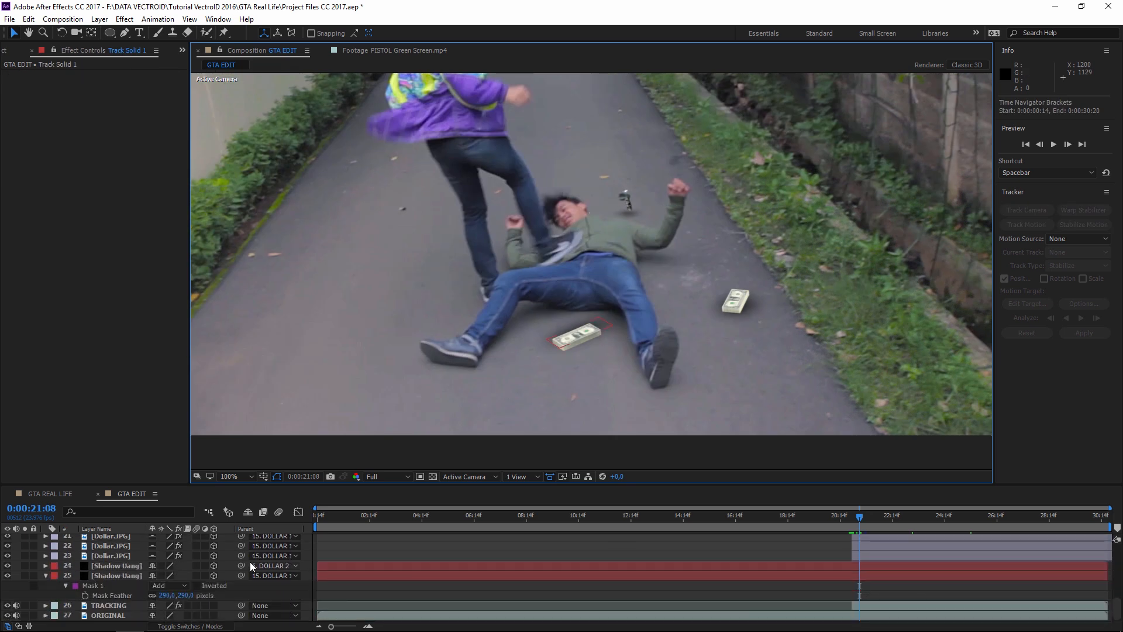
shift+click(113, 566)
click(121, 576)
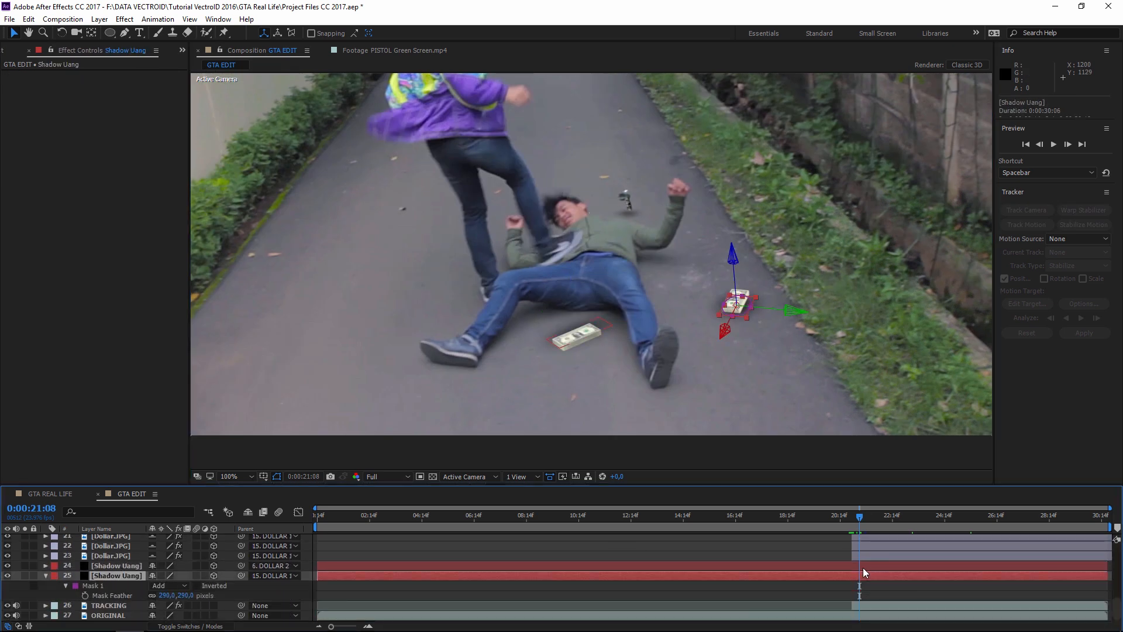
shift+click(884, 566)
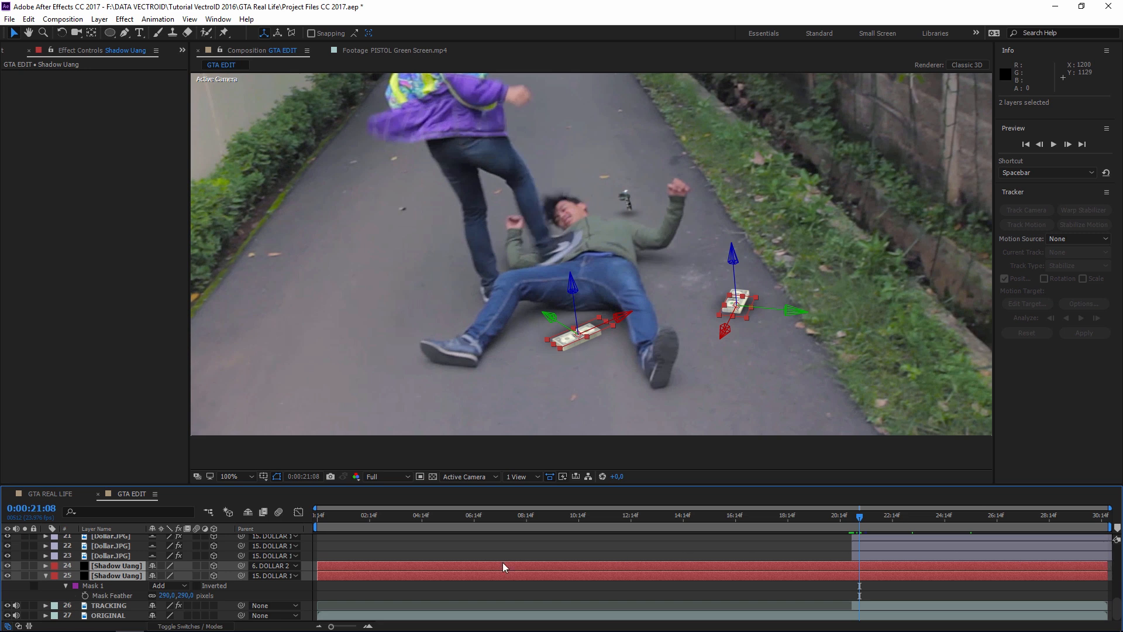
alt+scroll(889, 592, up, 5)
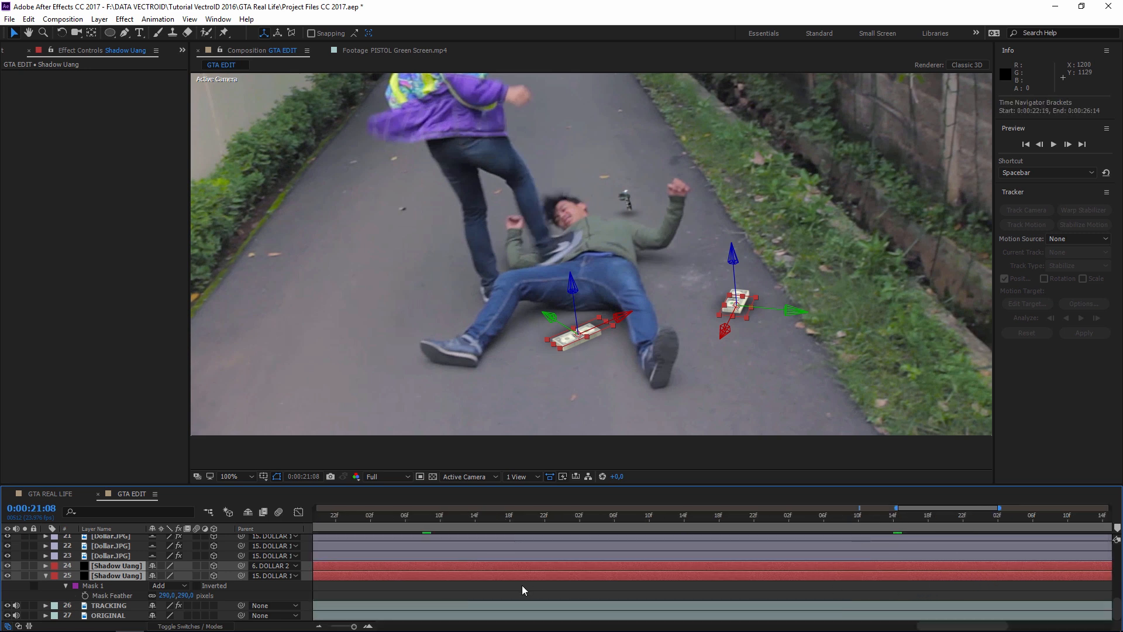
alt+scroll(522, 590, down, 1)
drag(976, 625, 892, 625)
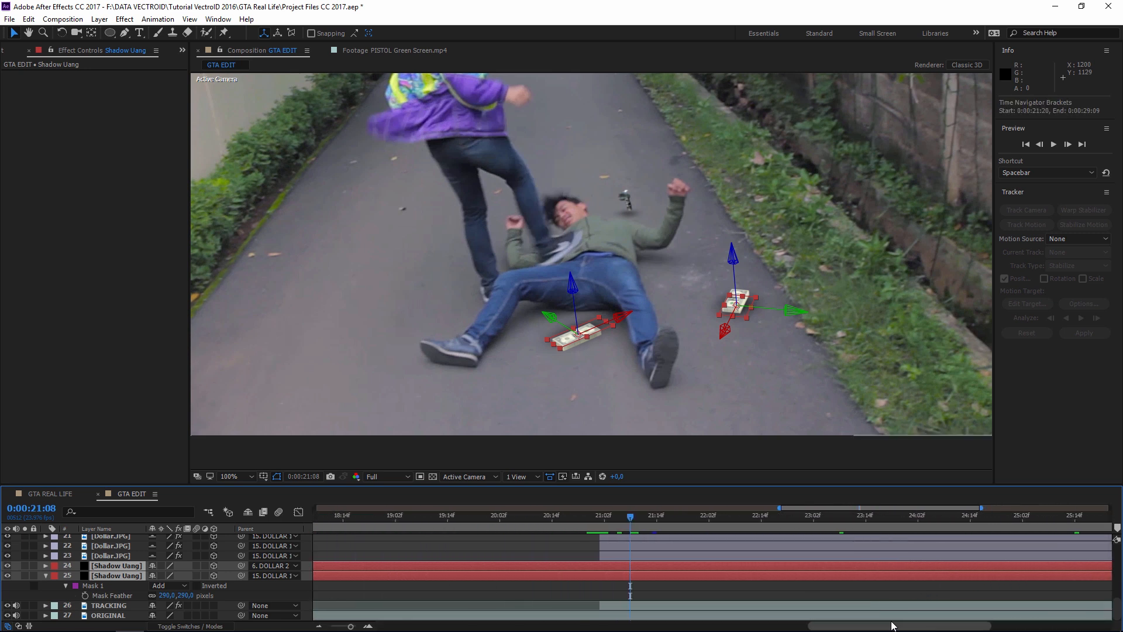
click(599, 517)
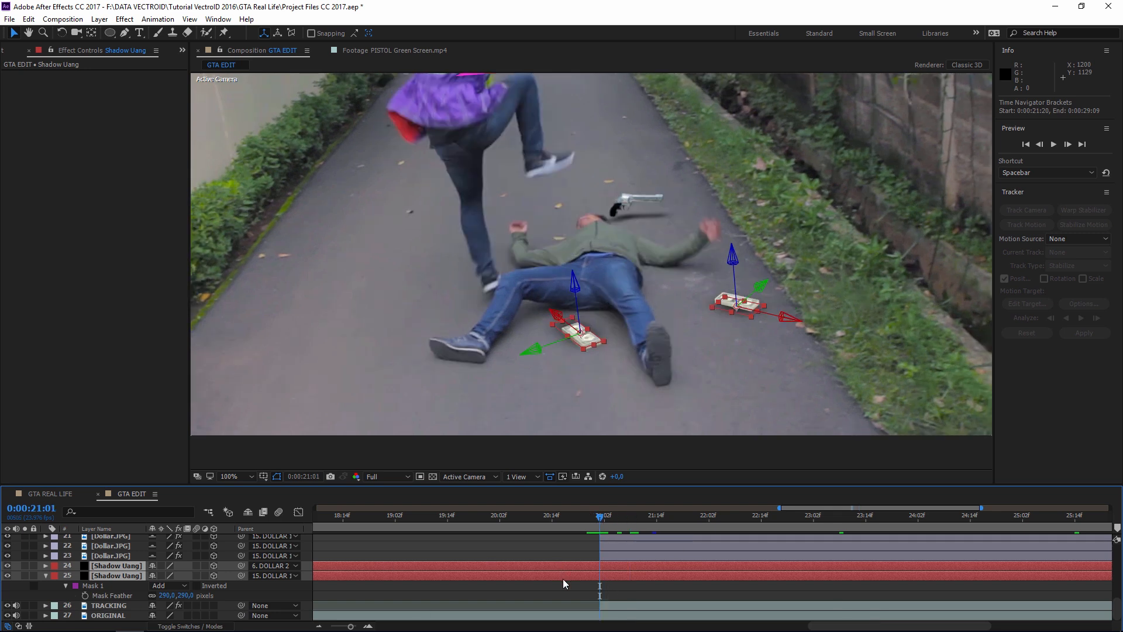
- Trim both Shadow Uang layers' in-points to 0:00:21:01 with Alt+[
key(alt+bracketleft)
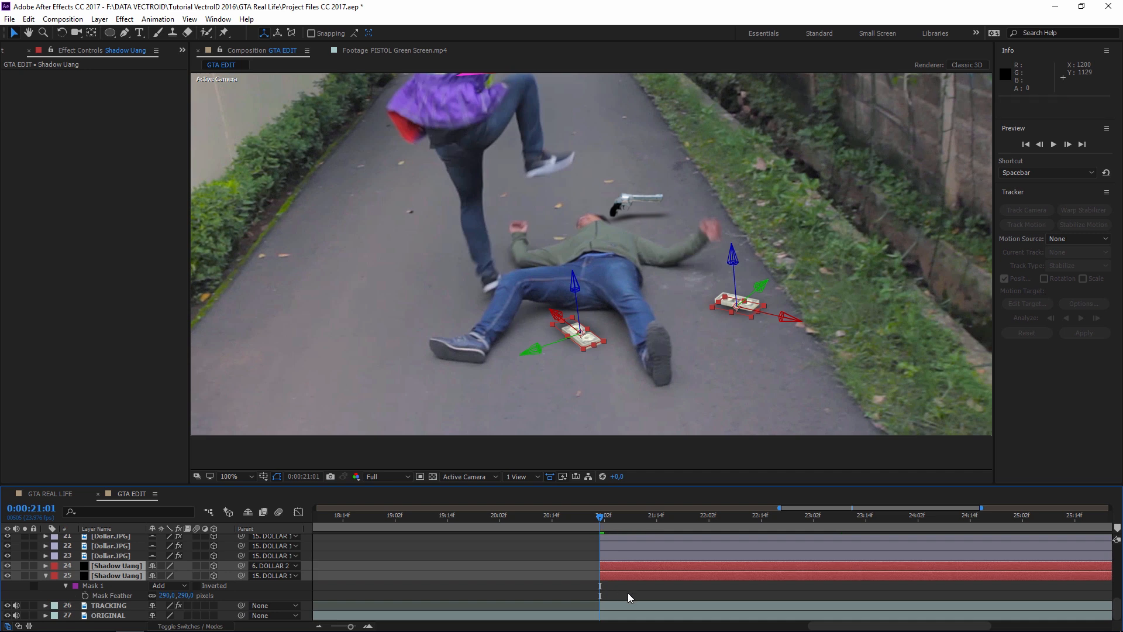
drag(604, 566, 187, 566)
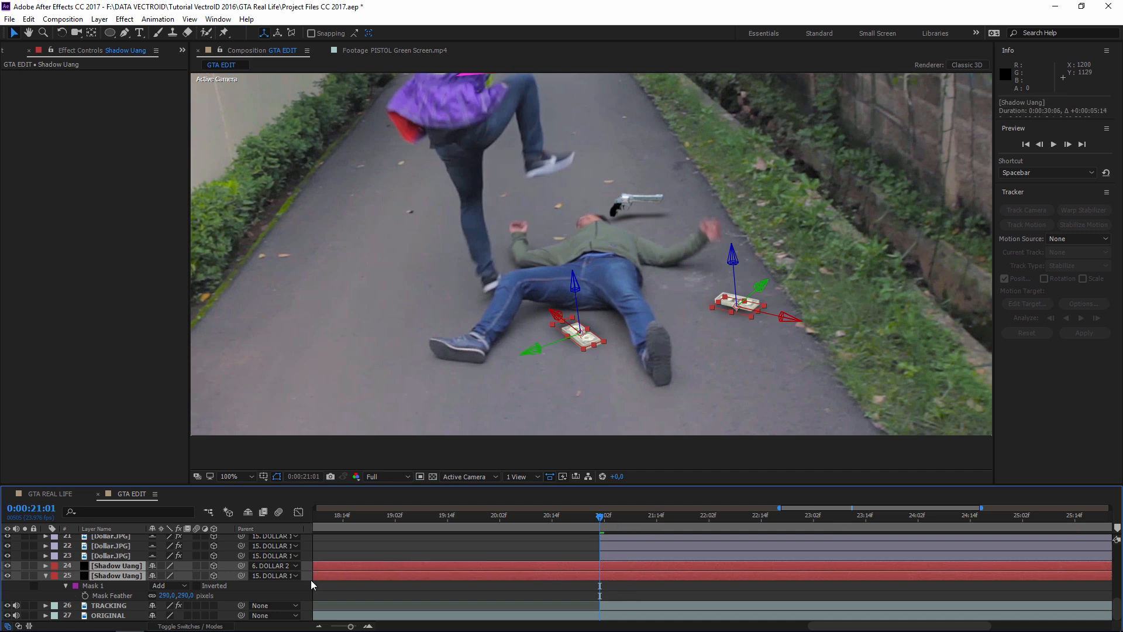
scroll(353, 575, down, 8)
drag(469, 565, 862, 569)
key(ctrl+z)
scroll(885, 574, up, 5)
scroll(875, 577, down, 5)
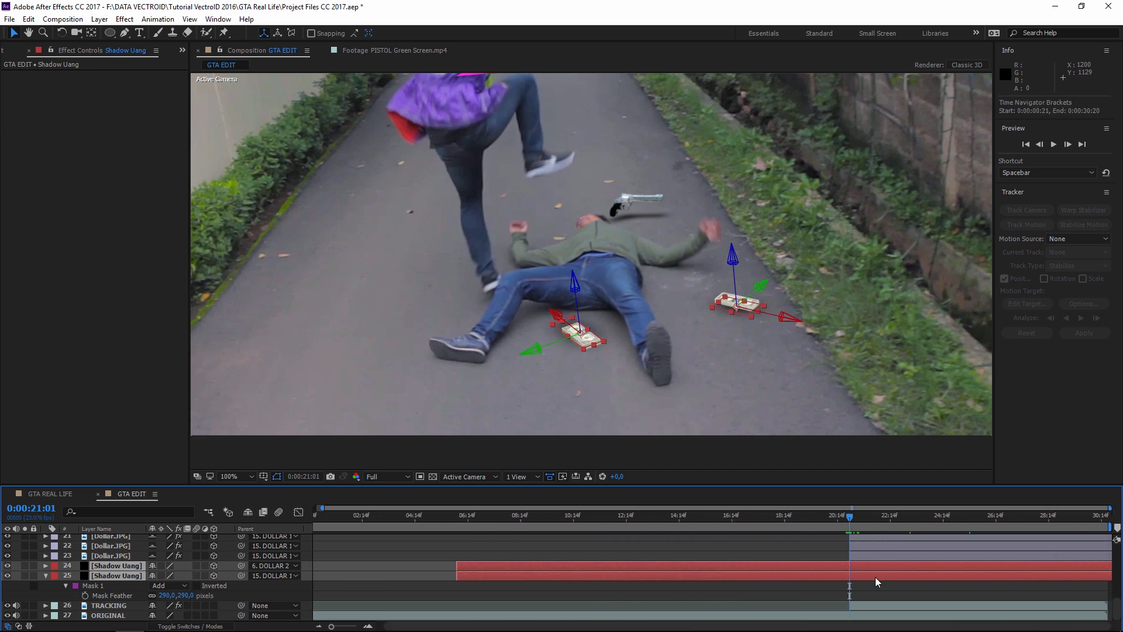
key(alt+bracketleft)
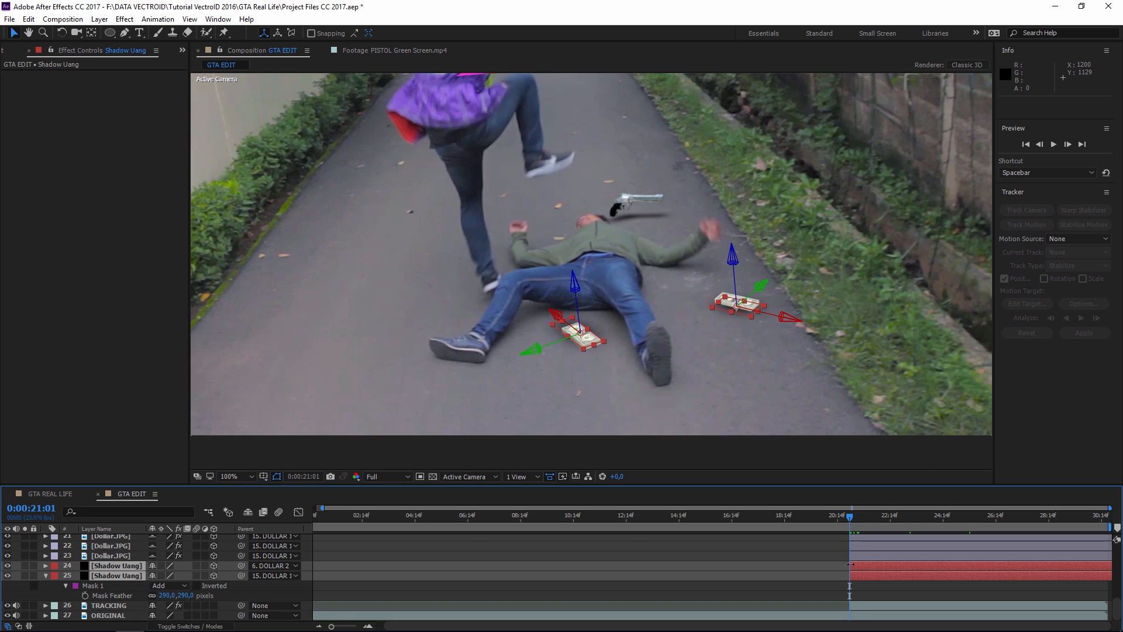
click(721, 559)
scroll(861, 376, down, 2)
drag(805, 367, 799, 385)
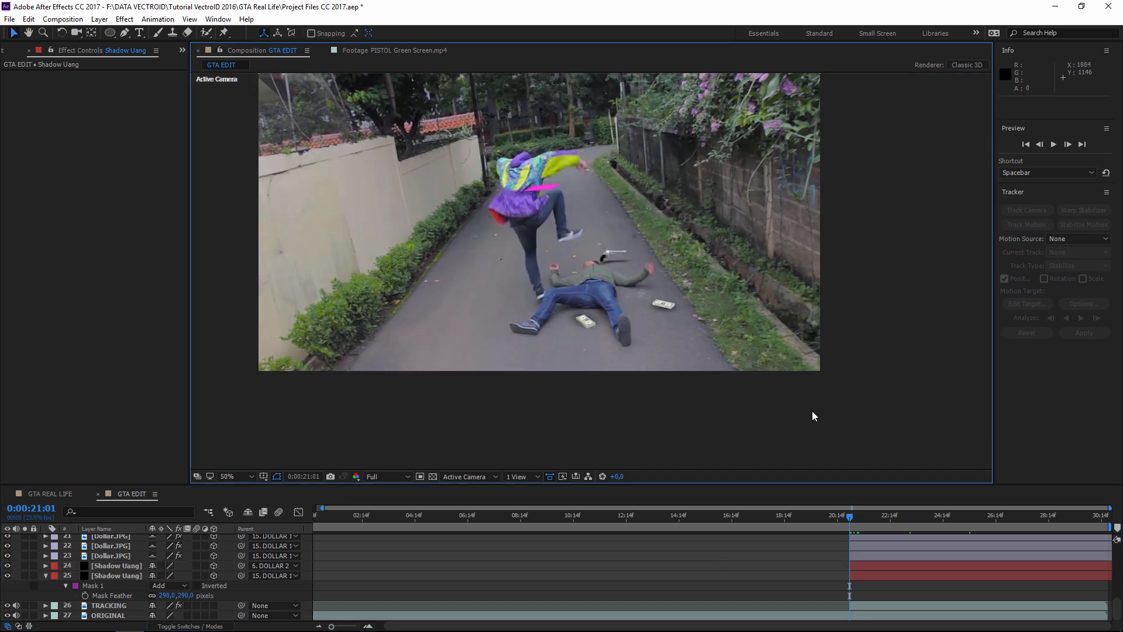
- View GTA REAL LIFE around 0:00:25, stepping between frames 25:03 and 25:06
drag(707, 350, 773, 414)
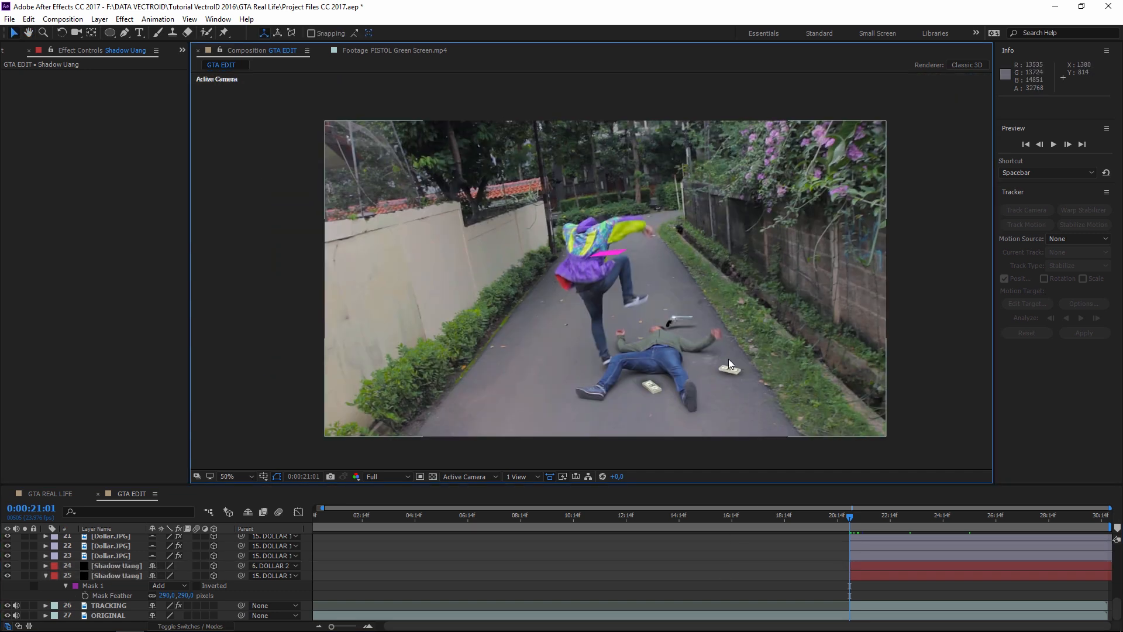
click(53, 493)
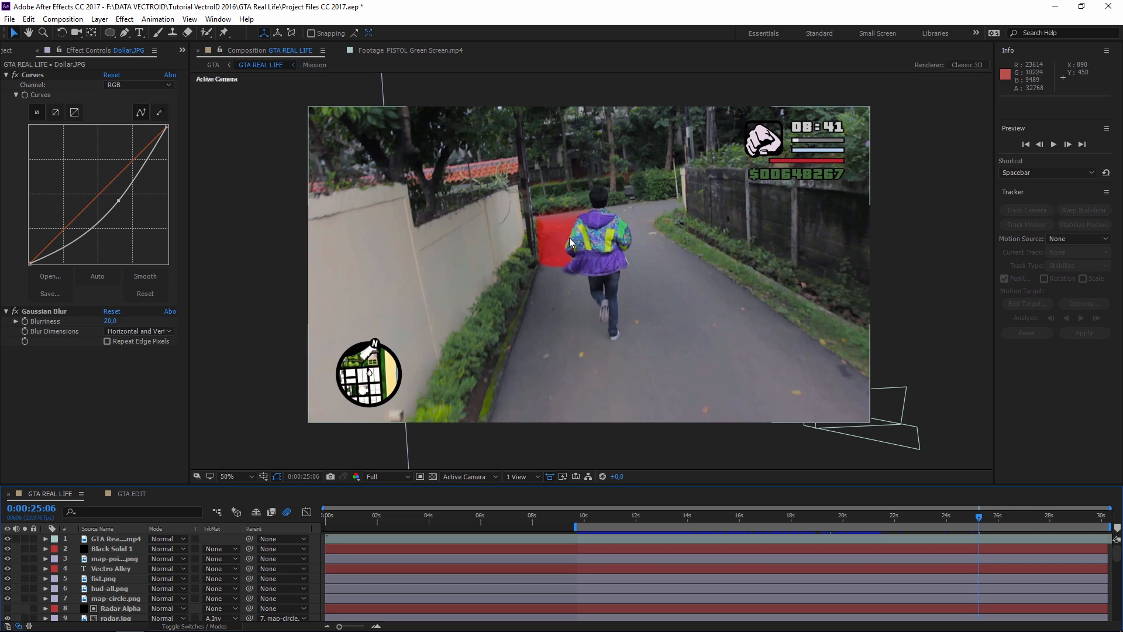
click(129, 498)
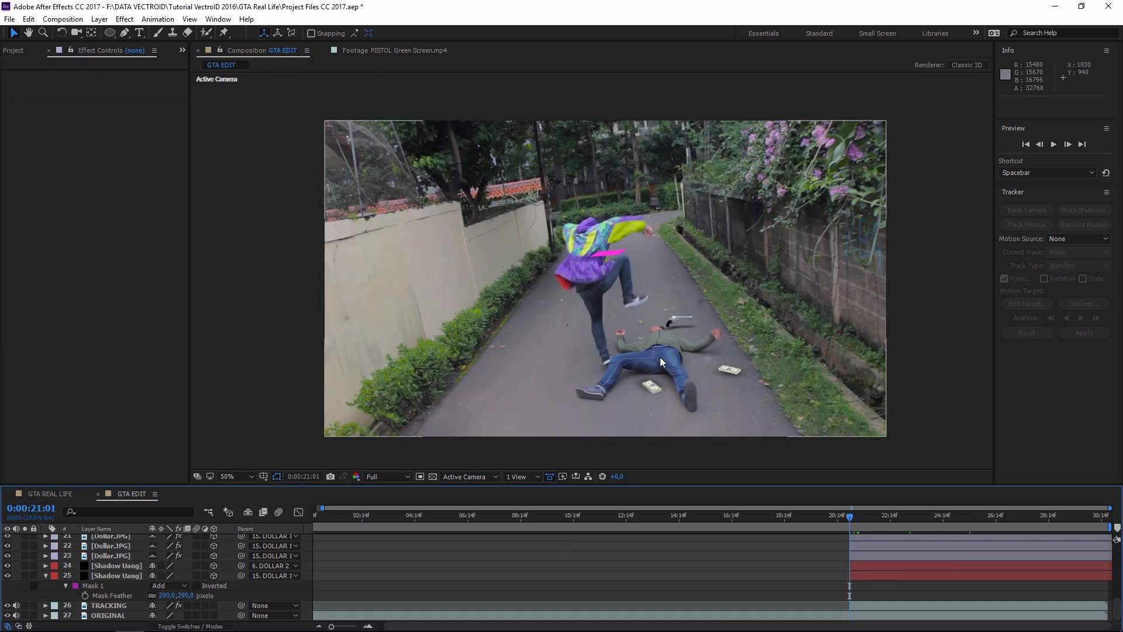
click(929, 514)
click(956, 515)
click(41, 495)
scroll(618, 258, up, 4)
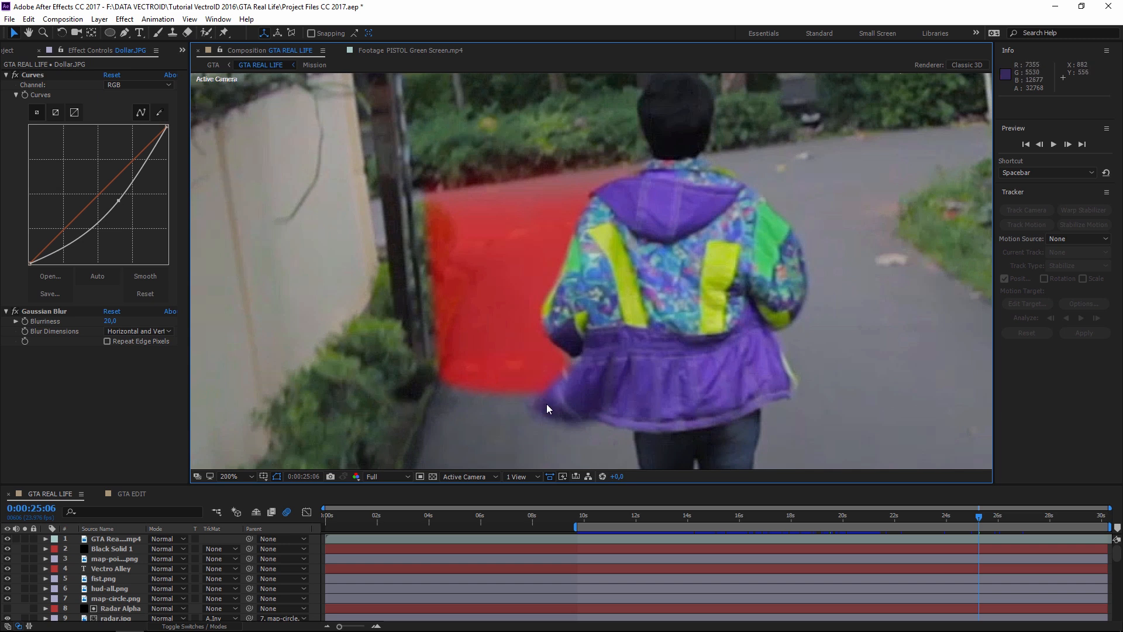
key(Page_Up)
key(Page_Up)
key(Page_Up)
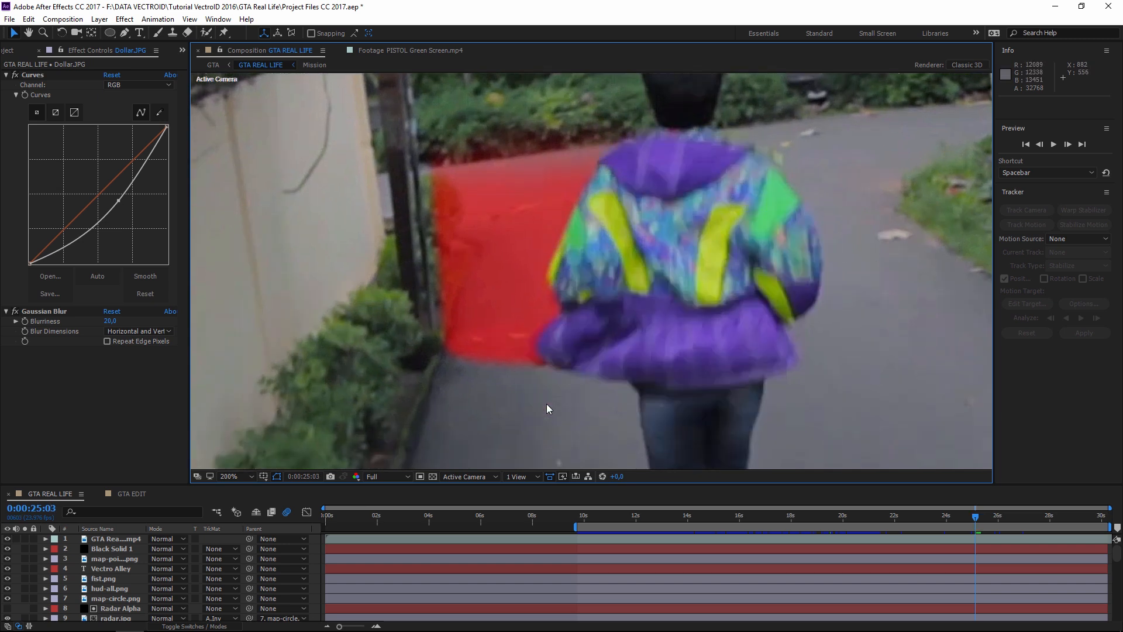
key(Page_Down)
key(Page_Down)
key(Page_Down)
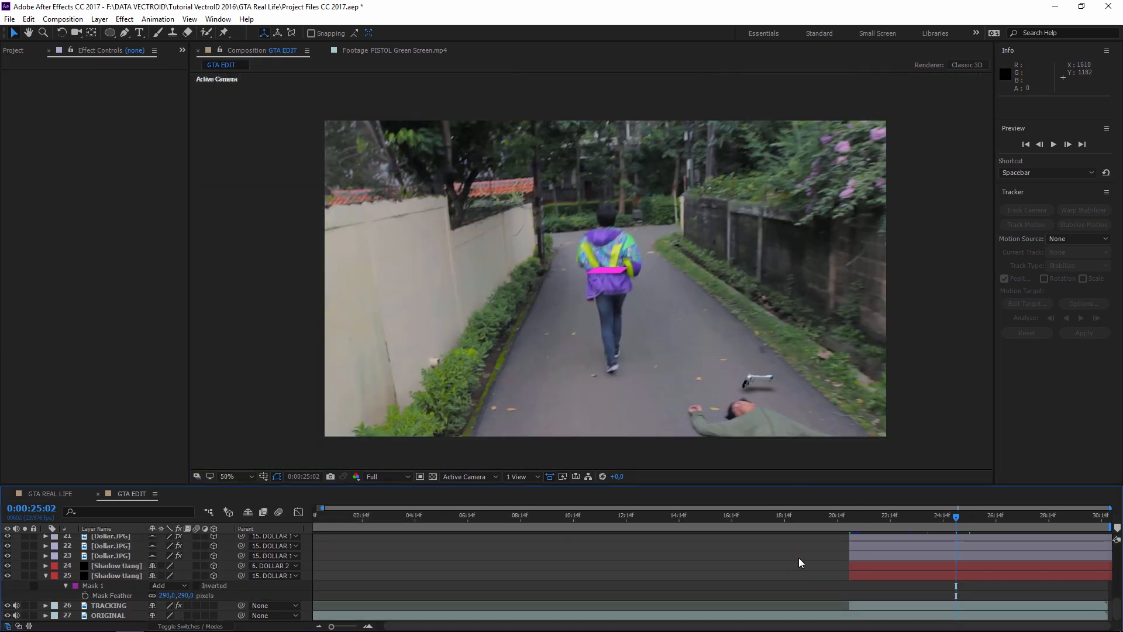
- Create a black 1920×1080 solid named MISSION and select its layer
scroll(823, 567, up, 4)
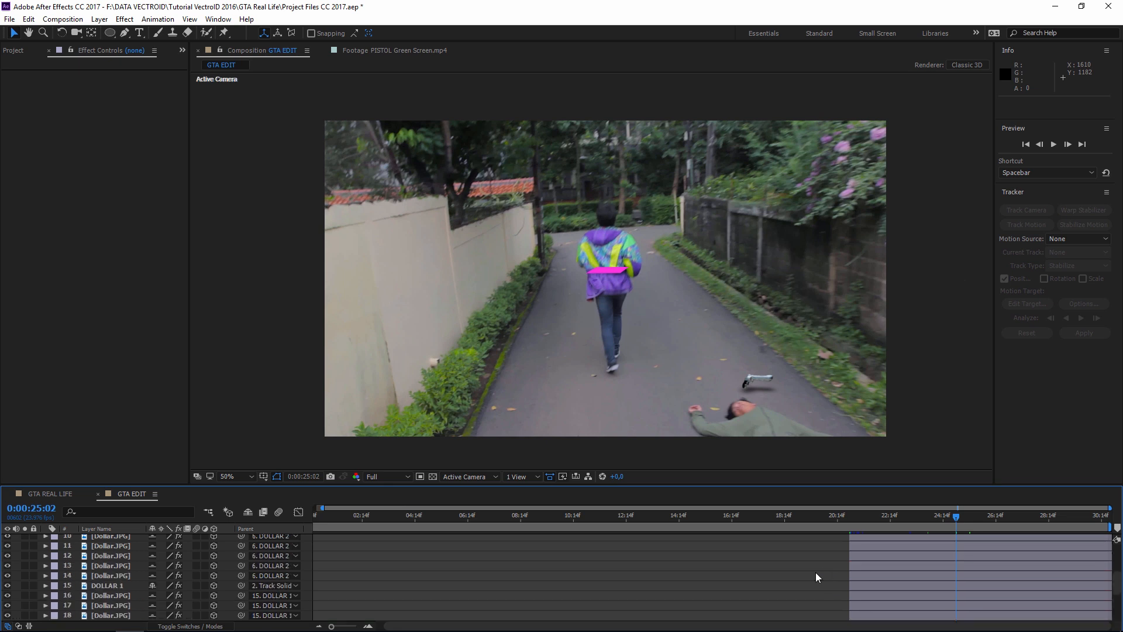
click(100, 19)
mouse_move(120, 34)
click(323, 45)
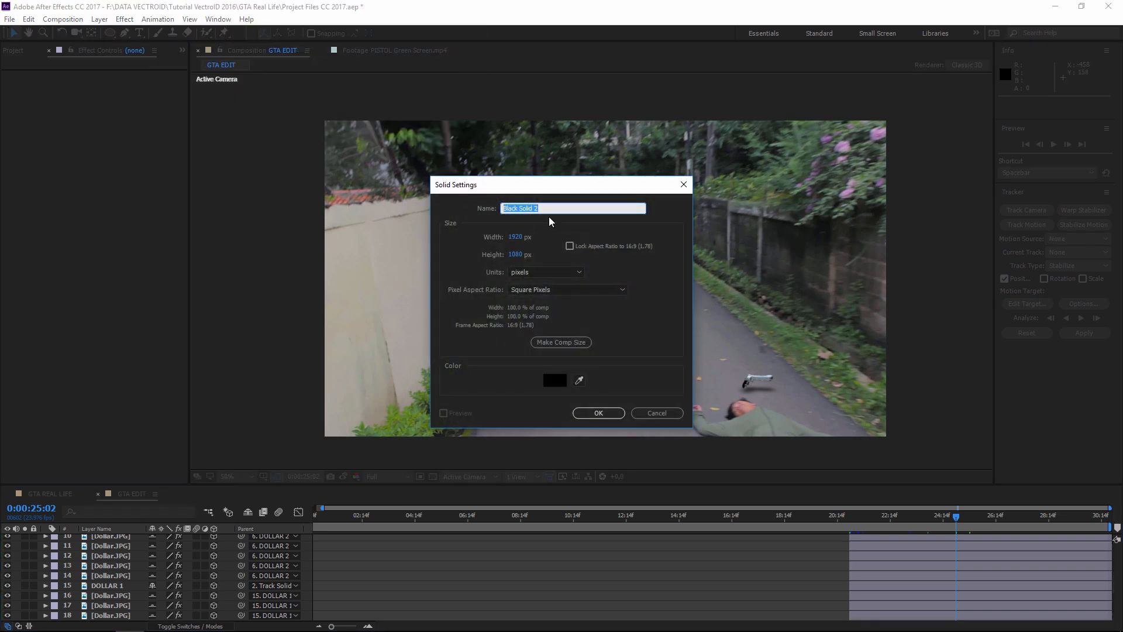
text(MISSION)
key(Return)
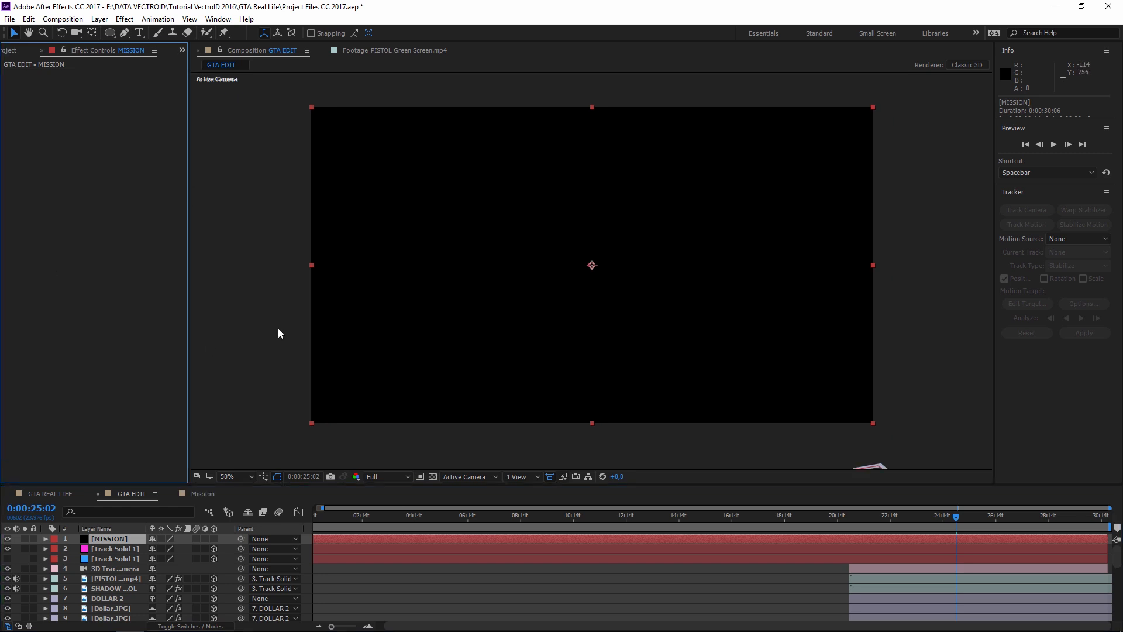
click(278, 345)
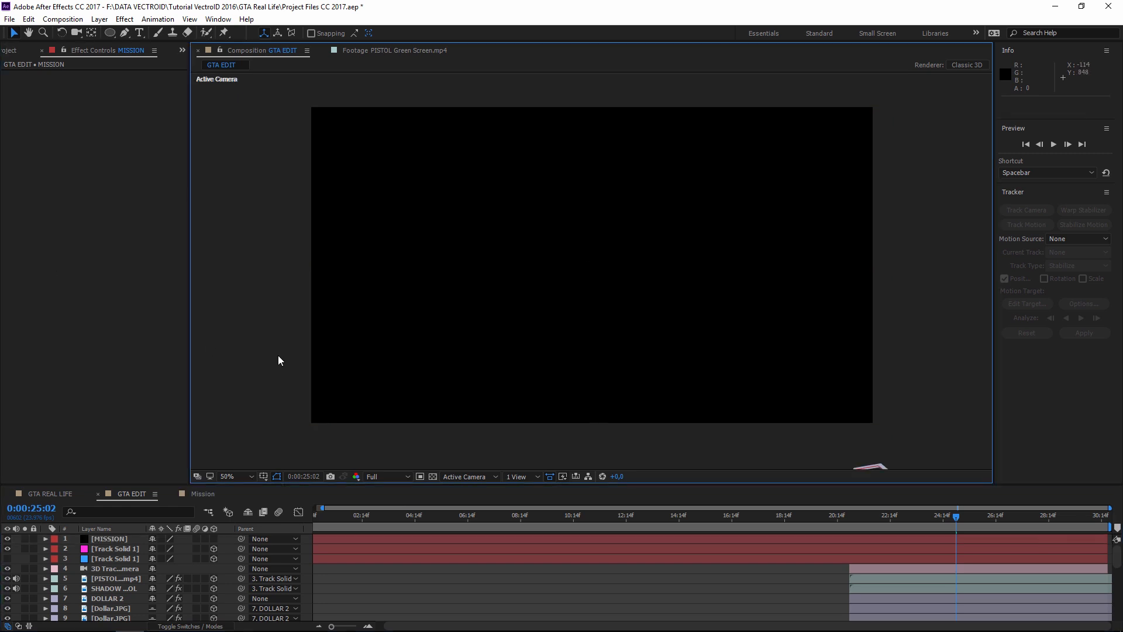
click(114, 539)
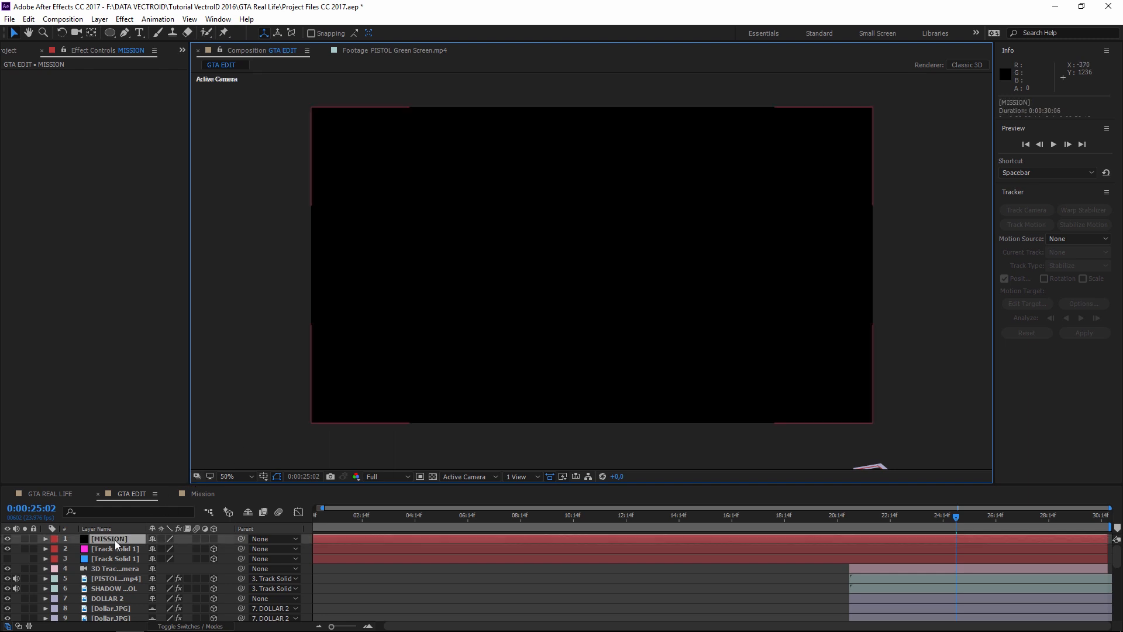
- Apply CC Cylinder to the MISSION solid and adjust its radius
click(125, 18)
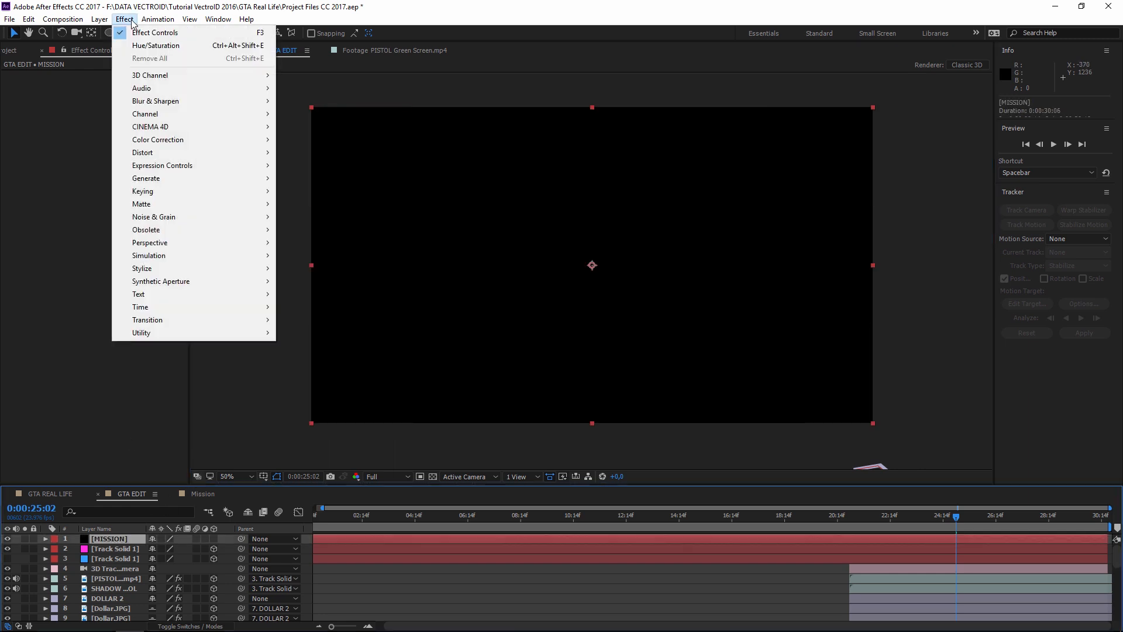
mouse_move(151, 247)
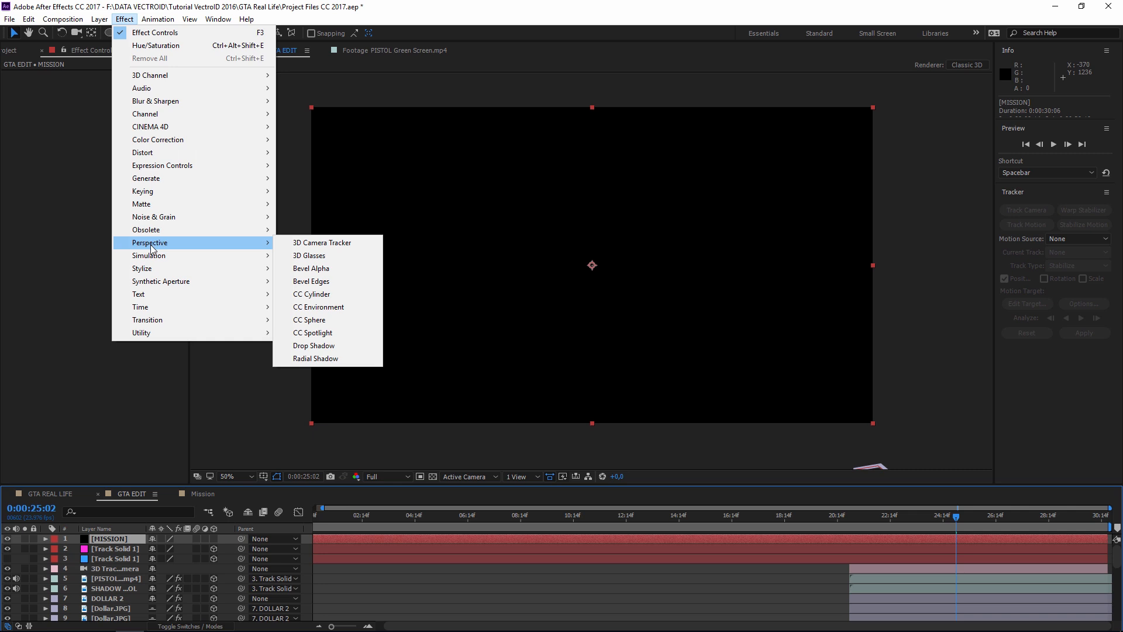
click(308, 294)
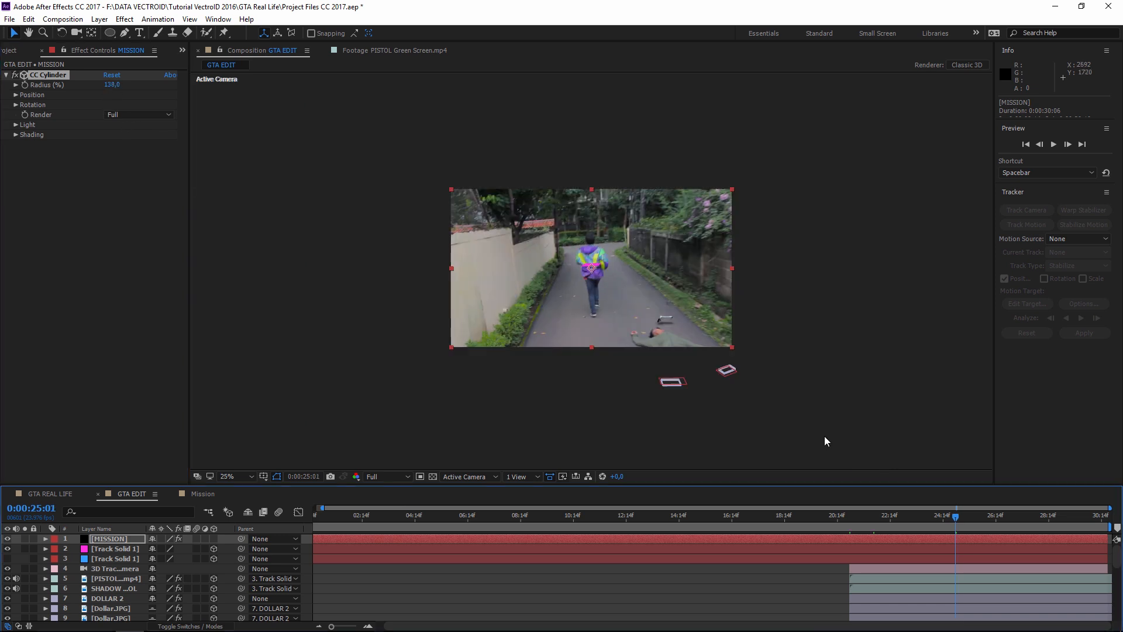
scroll(824, 439, up, 1)
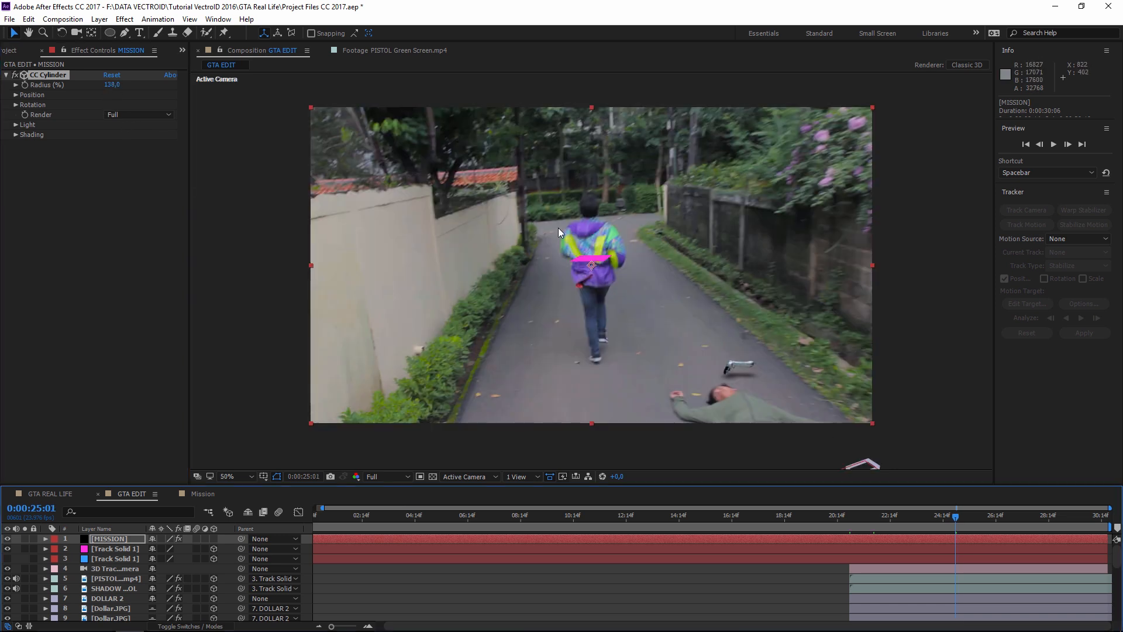
click(851, 520)
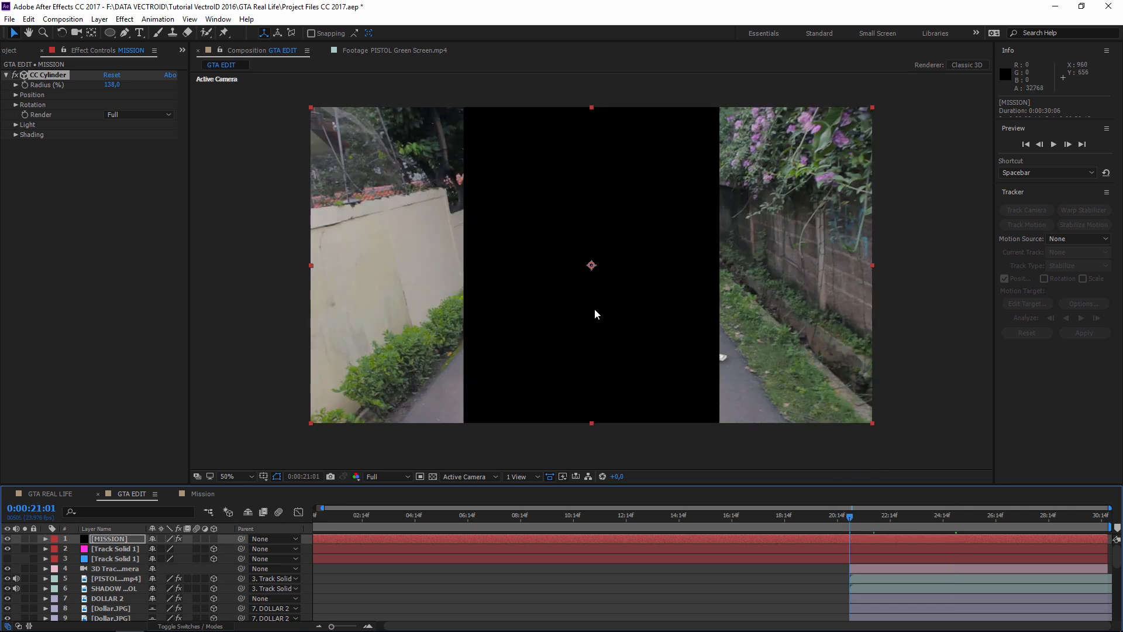
drag(112, 84, 74, 94)
click(16, 95)
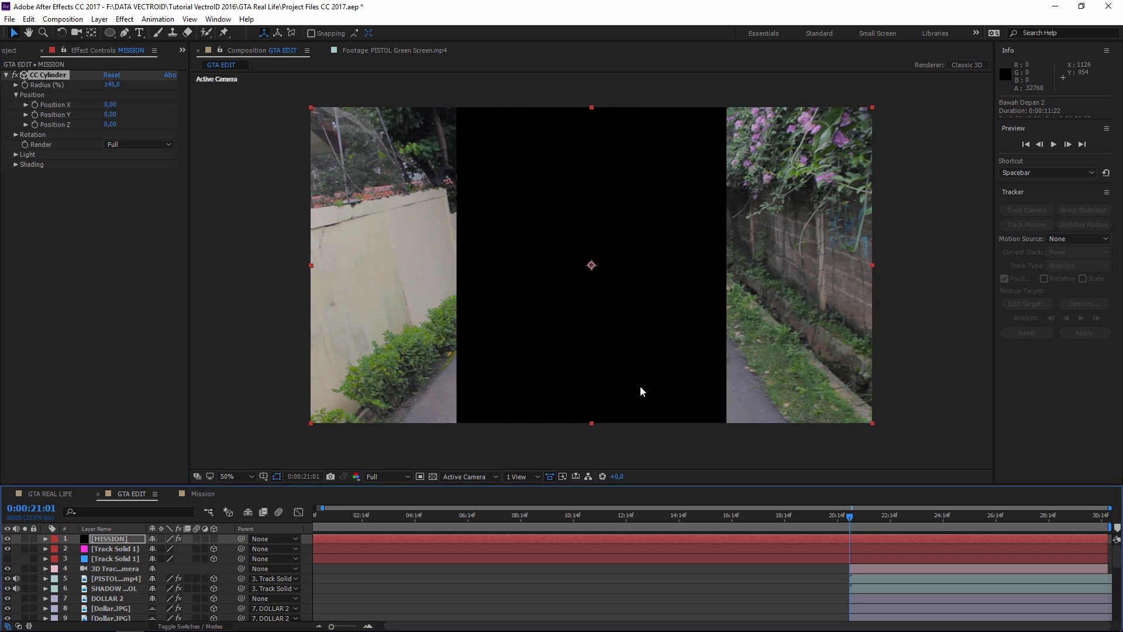
- Slide the MISSION layer so it begins at 0:00:21:01
click(112, 539)
drag(339, 539, 822, 529)
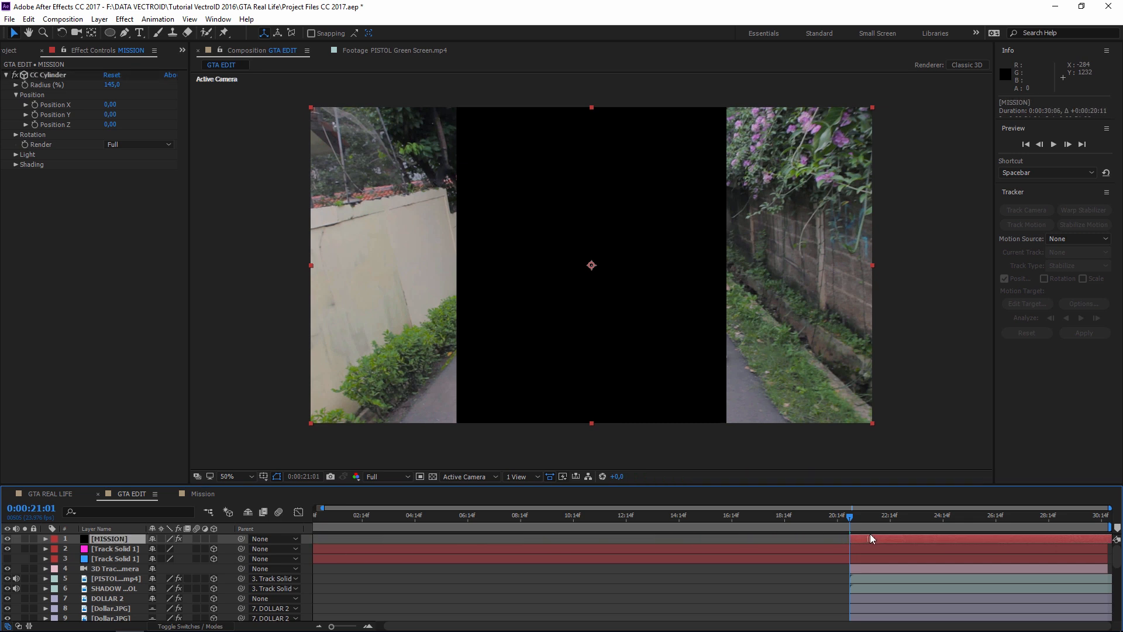
scroll(874, 570, down, 6)
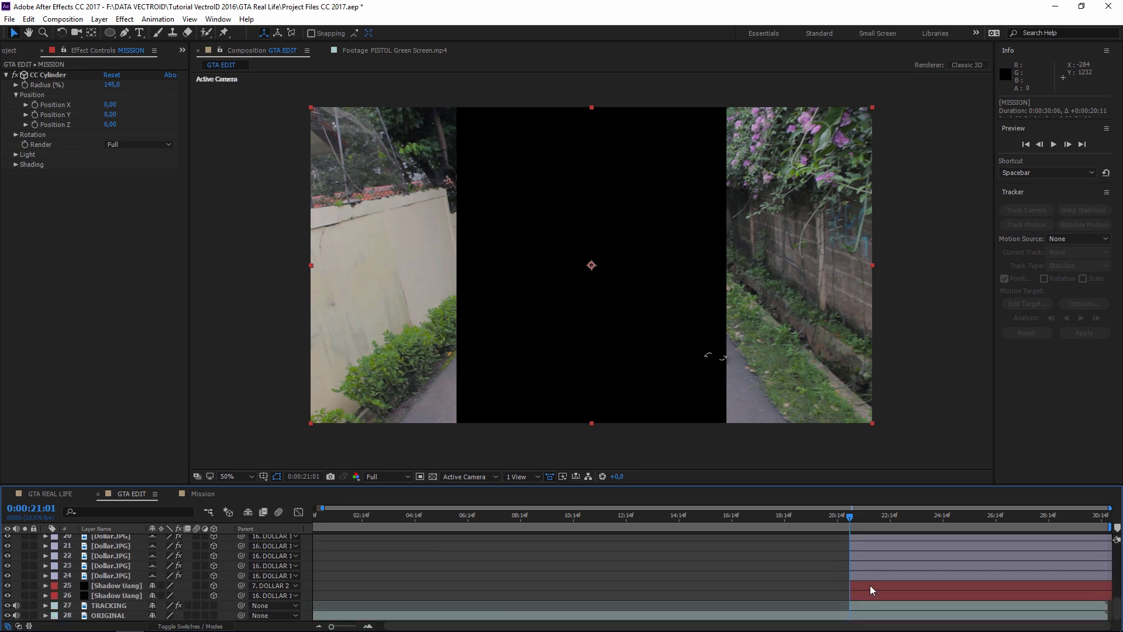
scroll(866, 588, up, 6)
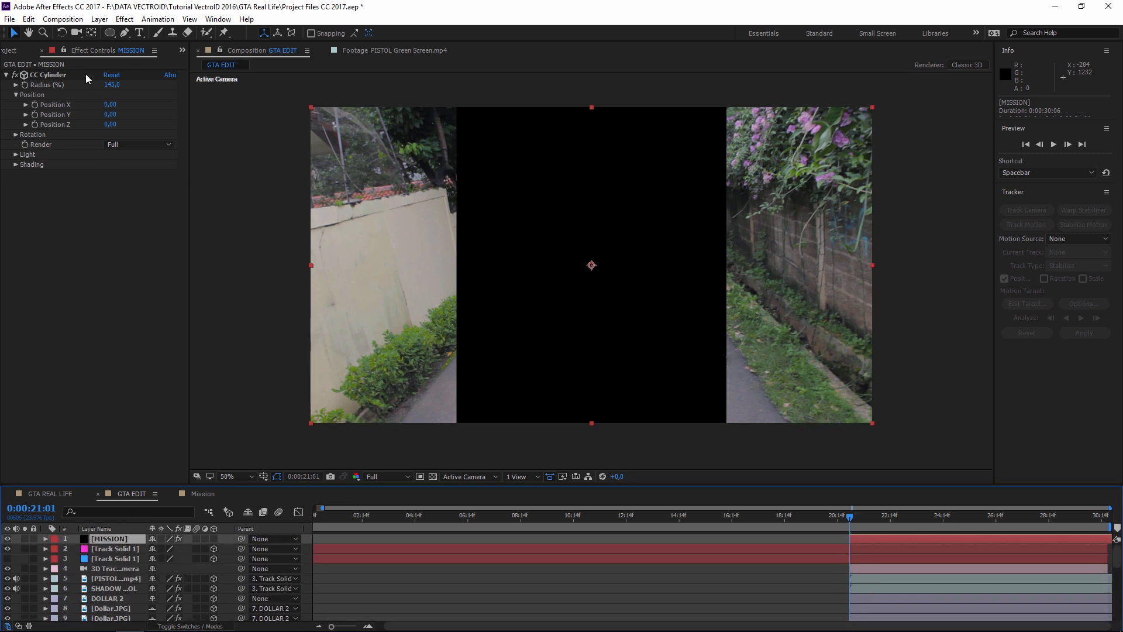
click(99, 18)
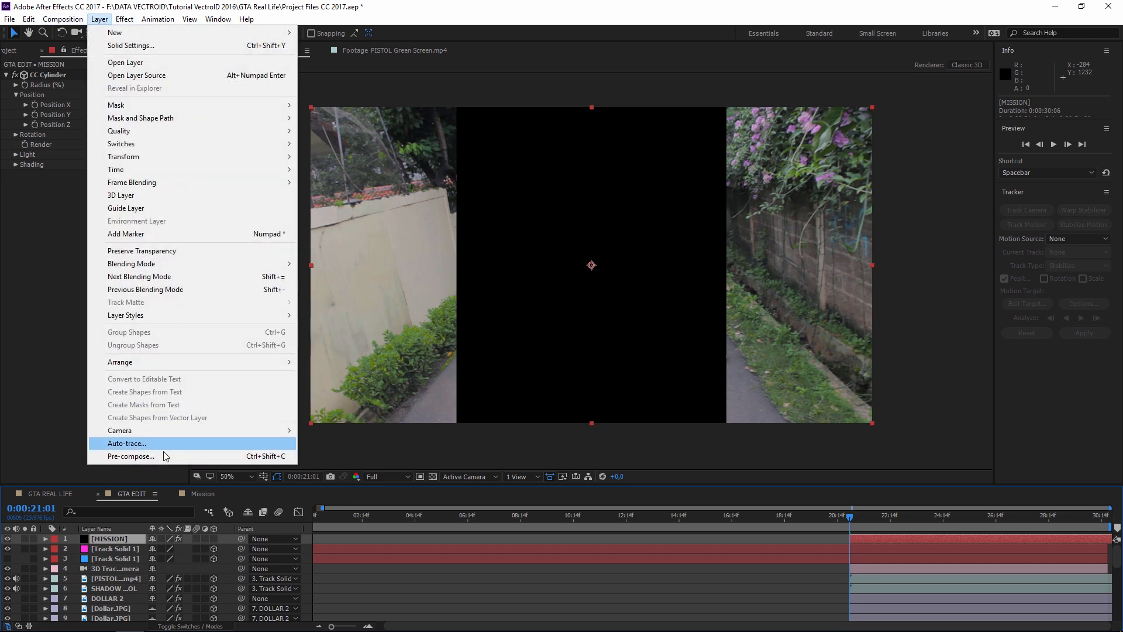
- Pre-compose MISSION with all attributes moved into a MISSION composition, opened afterwards
click(163, 456)
click(459, 311)
click(584, 243)
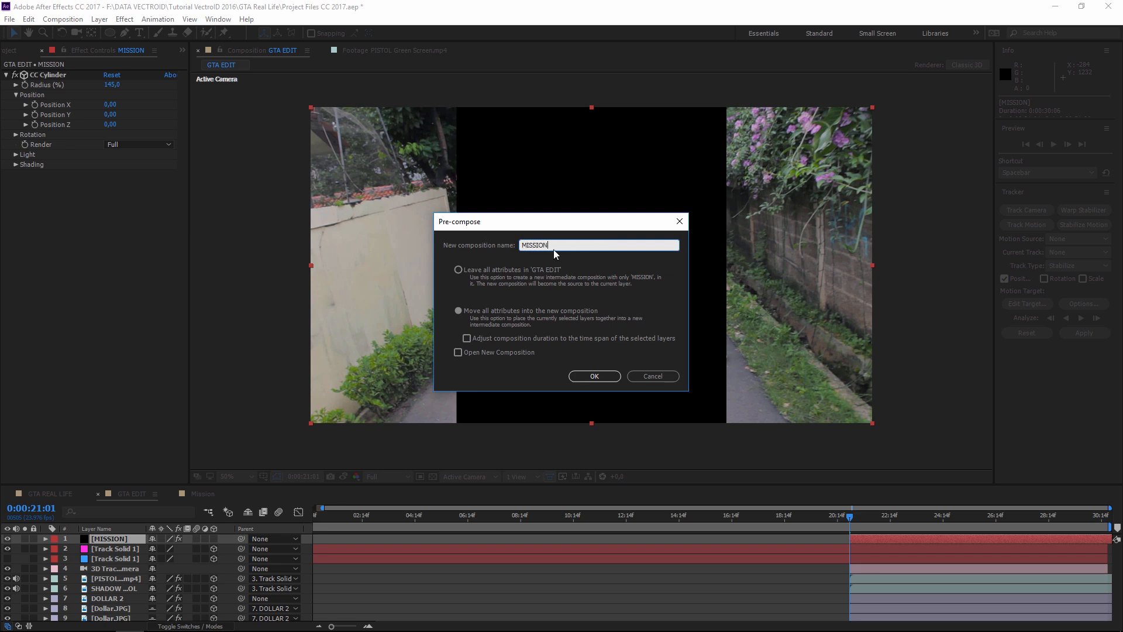
click(458, 352)
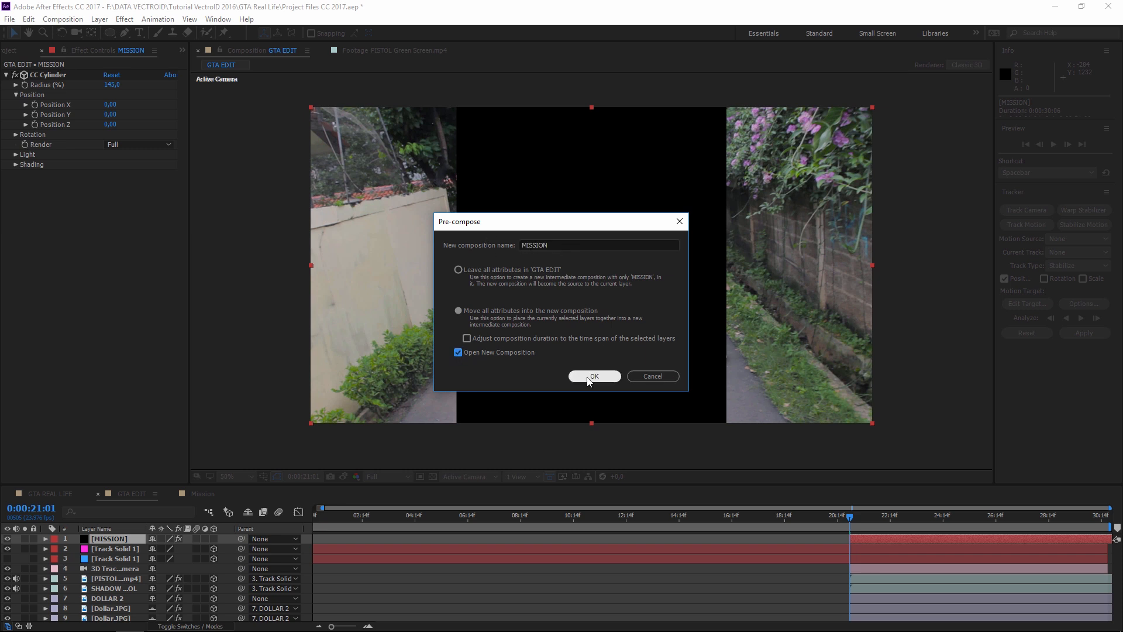
click(585, 374)
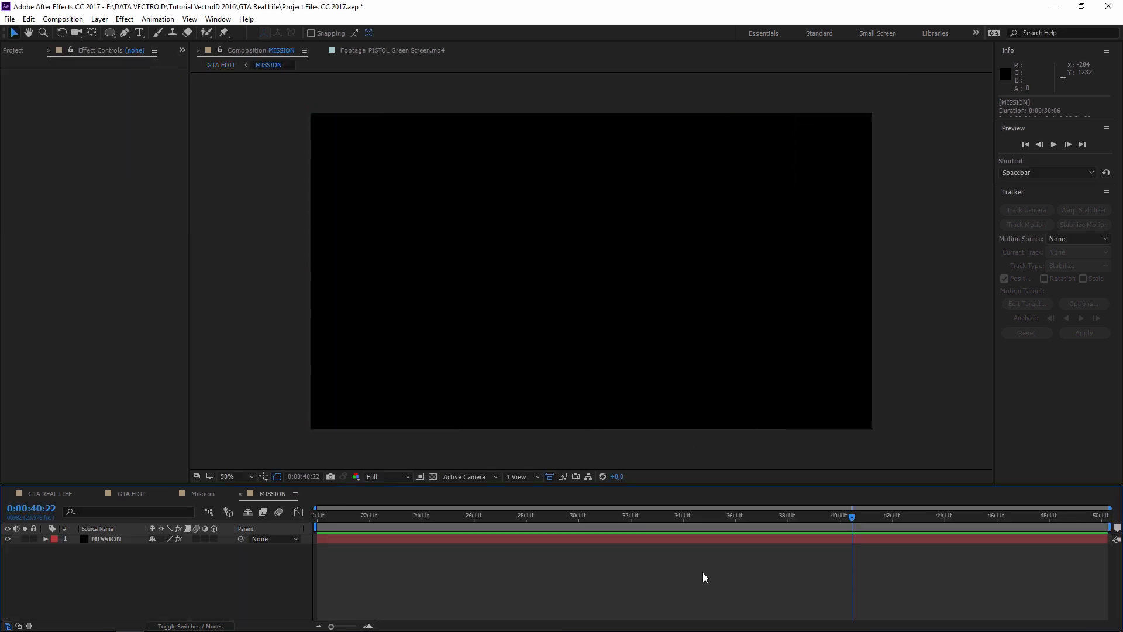
drag(579, 290, 618, 312)
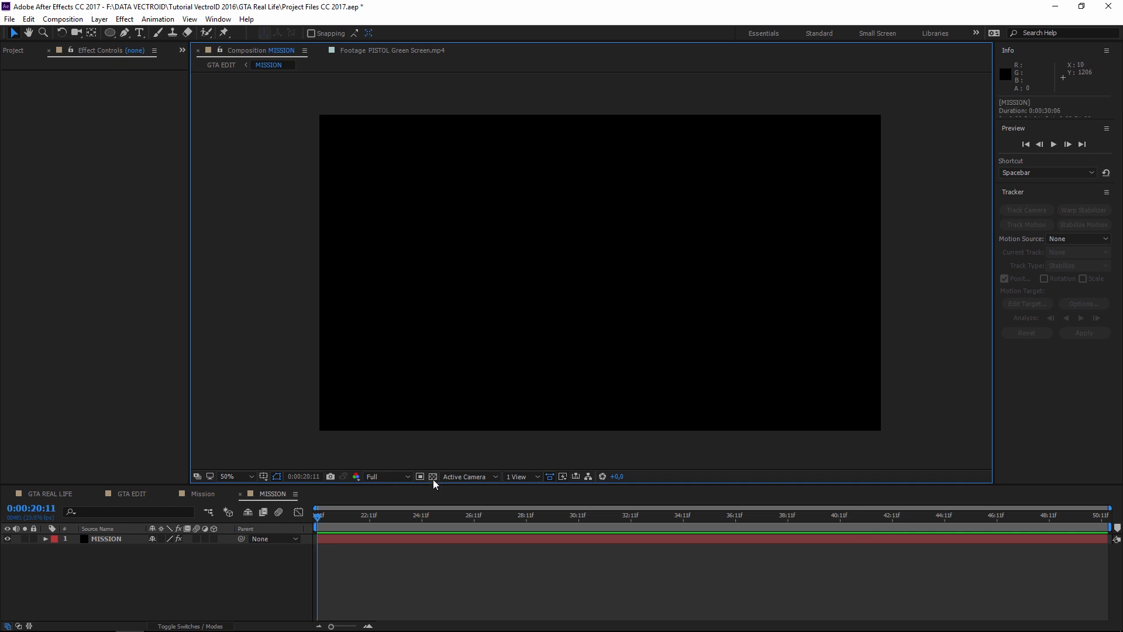
- Turn on the transparency grid and rename the layer MISSION DEPAN
click(433, 476)
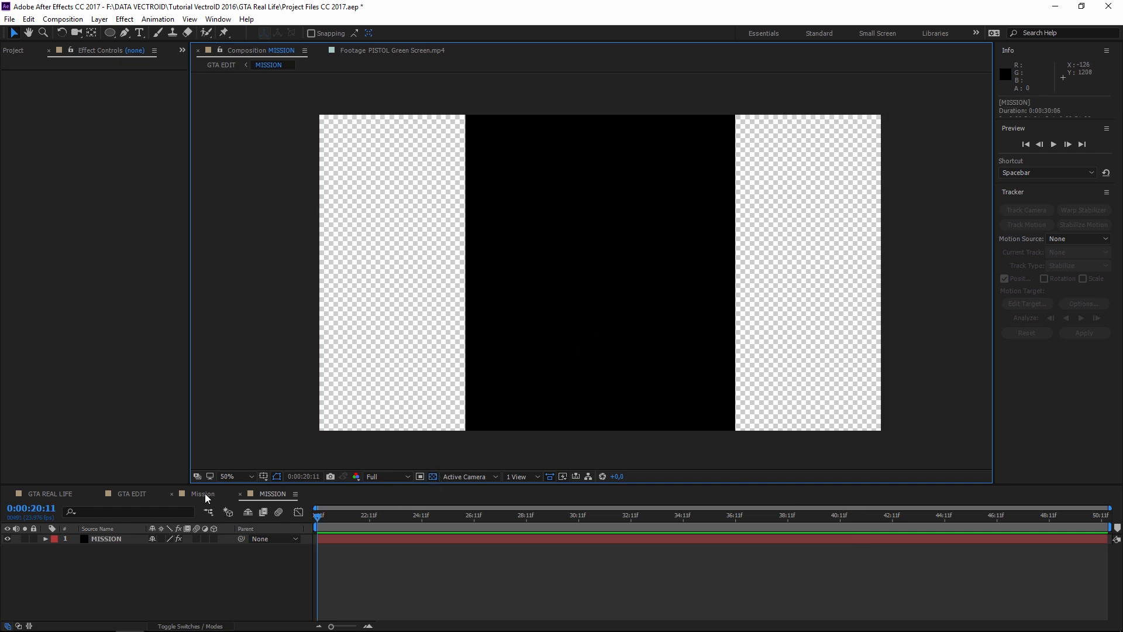
click(99, 538)
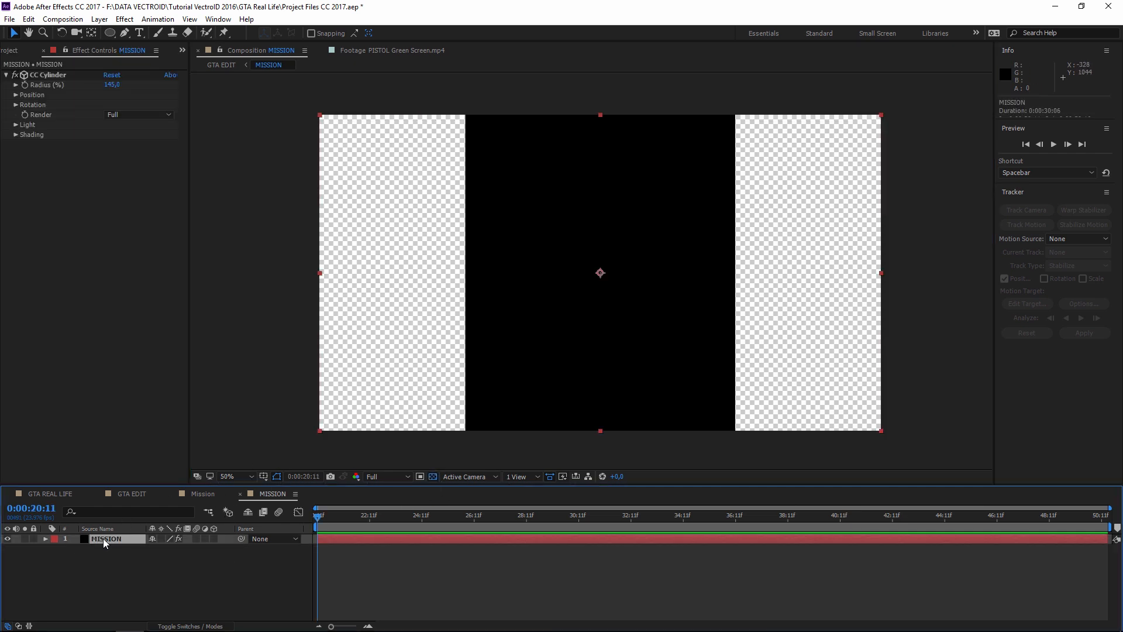
key(Return)
text(MISSION DEPAN)
key(Return)
- Duplicate it as MISSION BELAKANG below, then reselect only MISSION DEPAN
key(ctrl+d)
drag(114, 539, 125, 553)
key(Return)
text(MISSION BELAKANG)
key(Return)
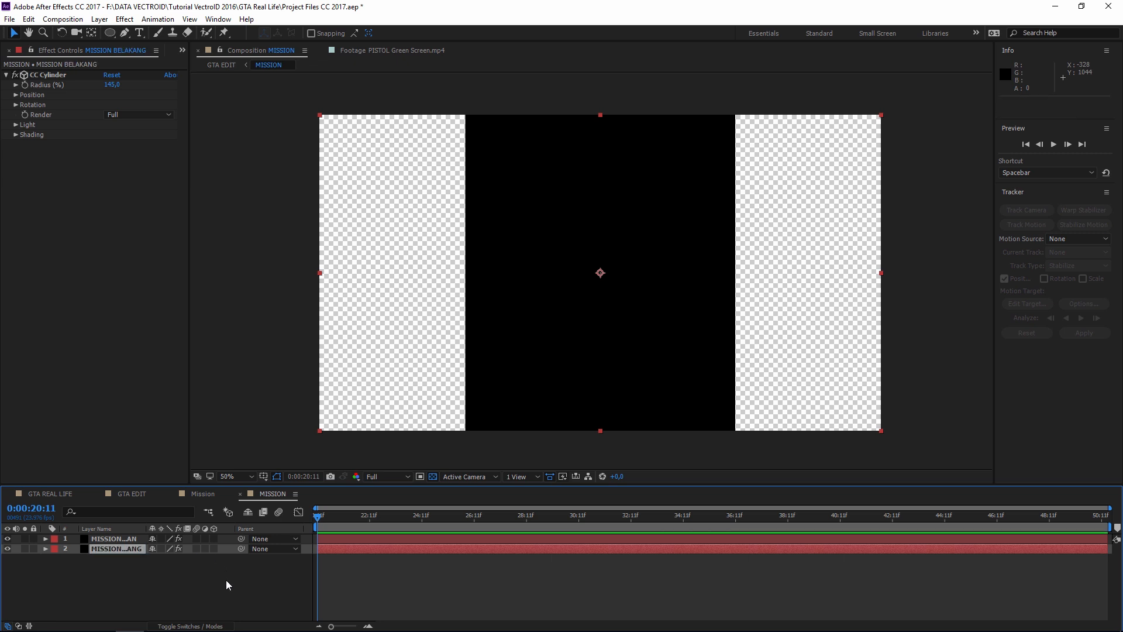
key(ctrl+a)
click(134, 579)
click(101, 539)
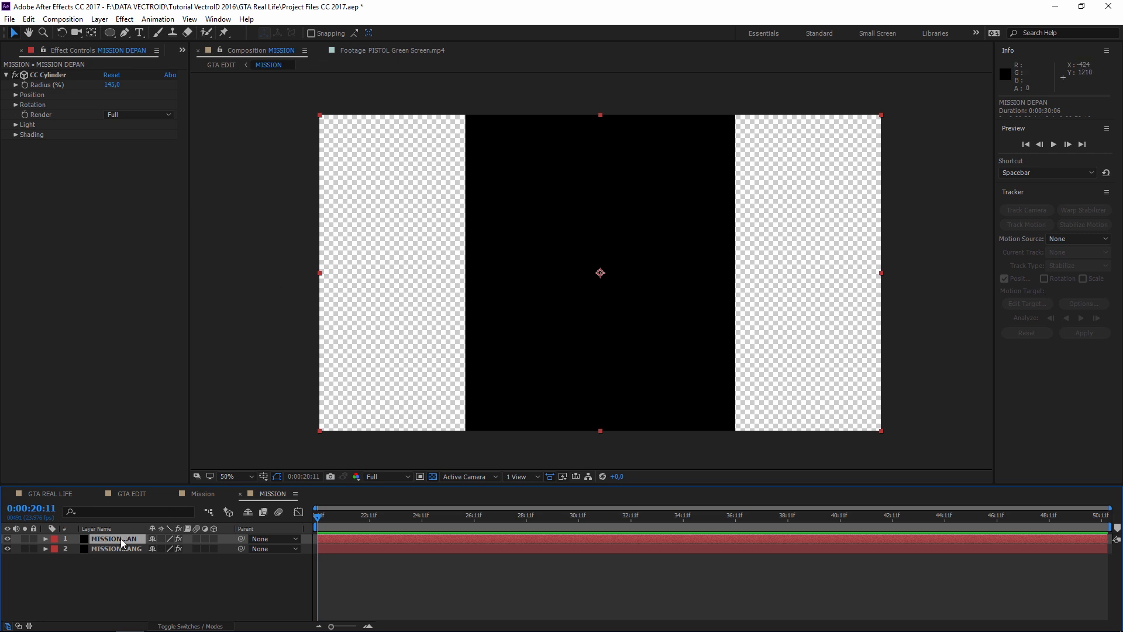
- Change the MISSION DEPAN solid's colour from black to red EE1D1D
click(99, 19)
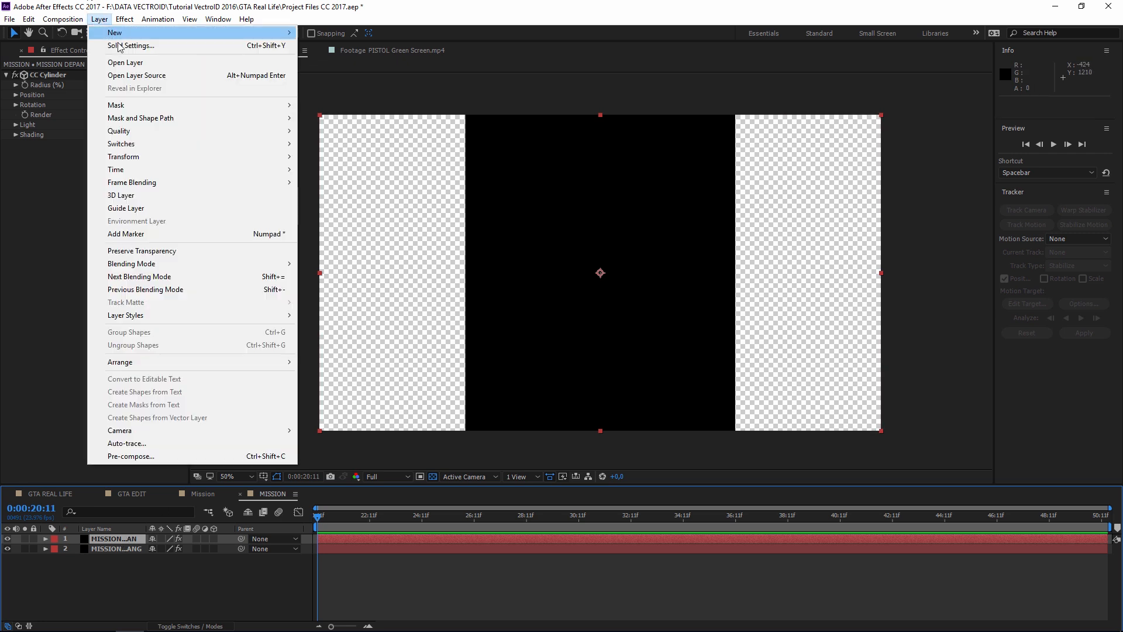
click(122, 45)
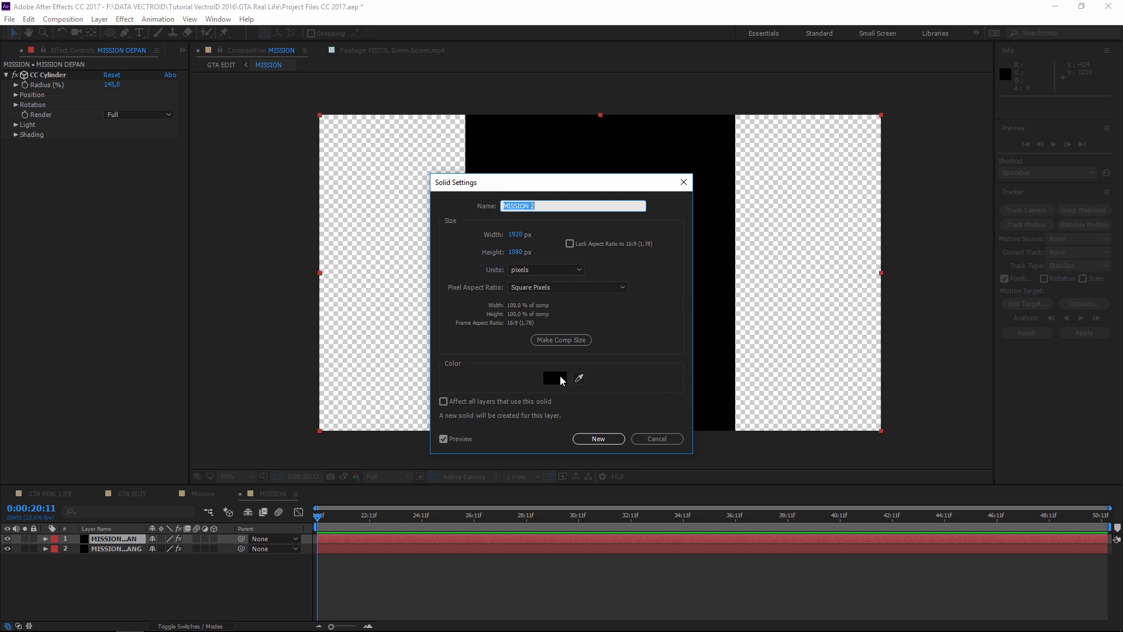
click(555, 377)
click(850, 272)
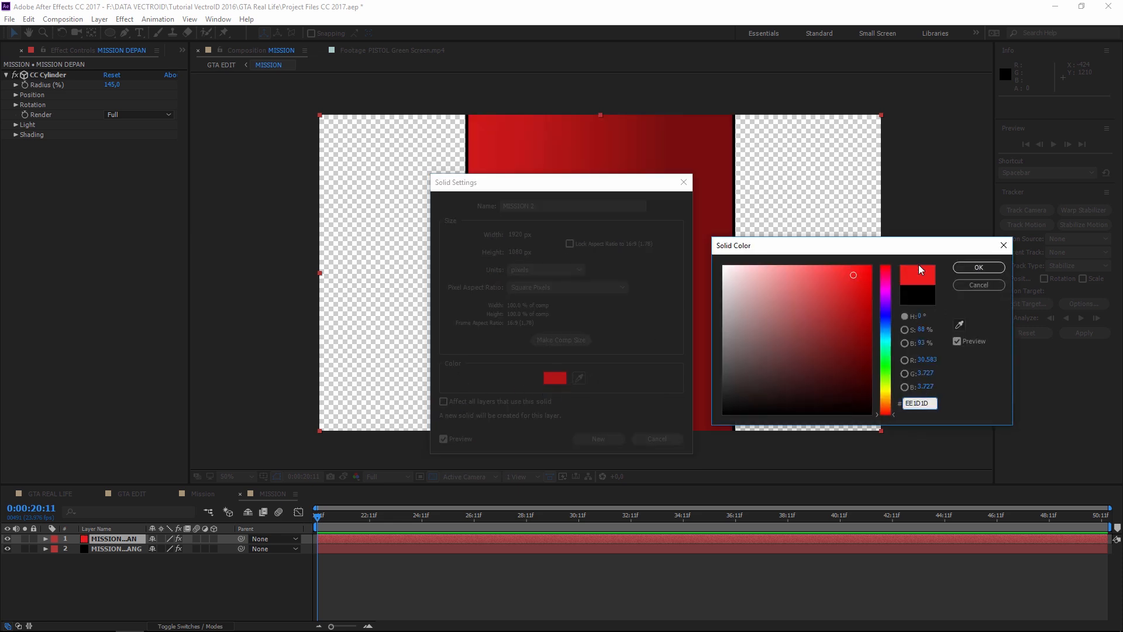
click(978, 267)
click(598, 439)
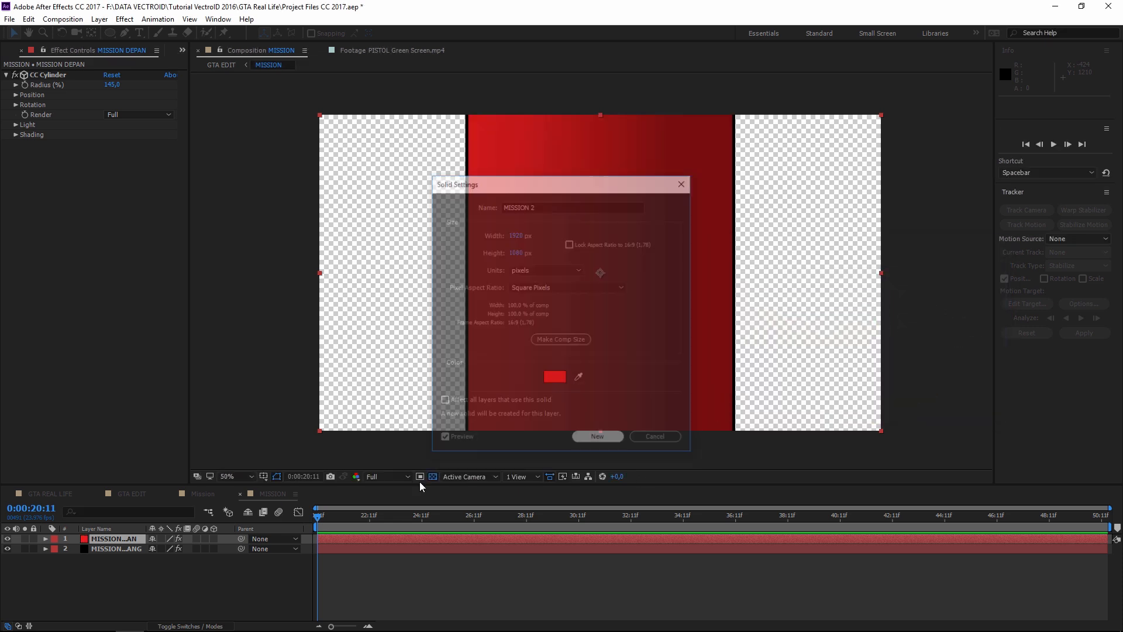
- Give the MISSION BELAKANG solid the same red EE1D1D colour
click(130, 549)
click(99, 19)
click(128, 45)
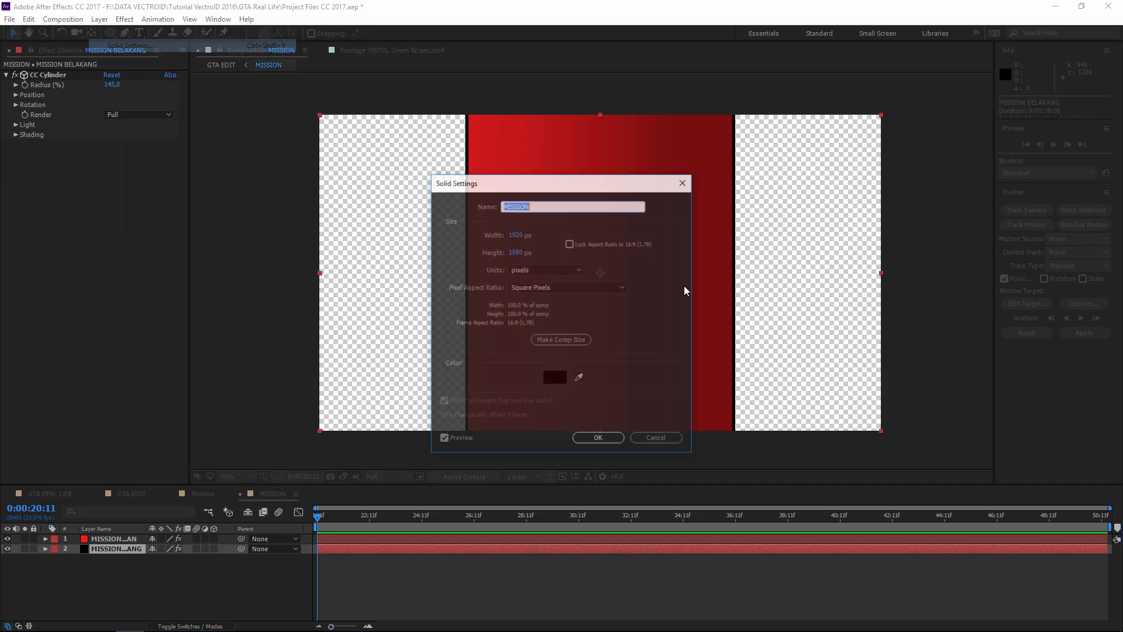
click(554, 377)
click(978, 267)
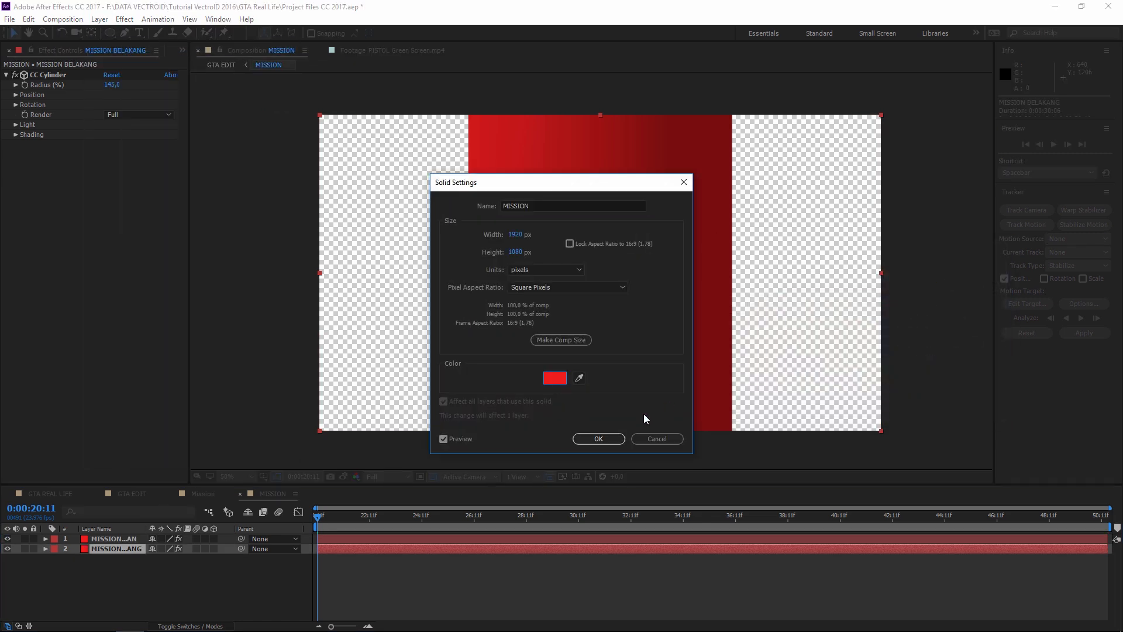
click(598, 438)
- Check MISSION DEPAN's CC Cylinder properties, then start adding a new camera layer
click(644, 538)
ctrl+click(6, 75)
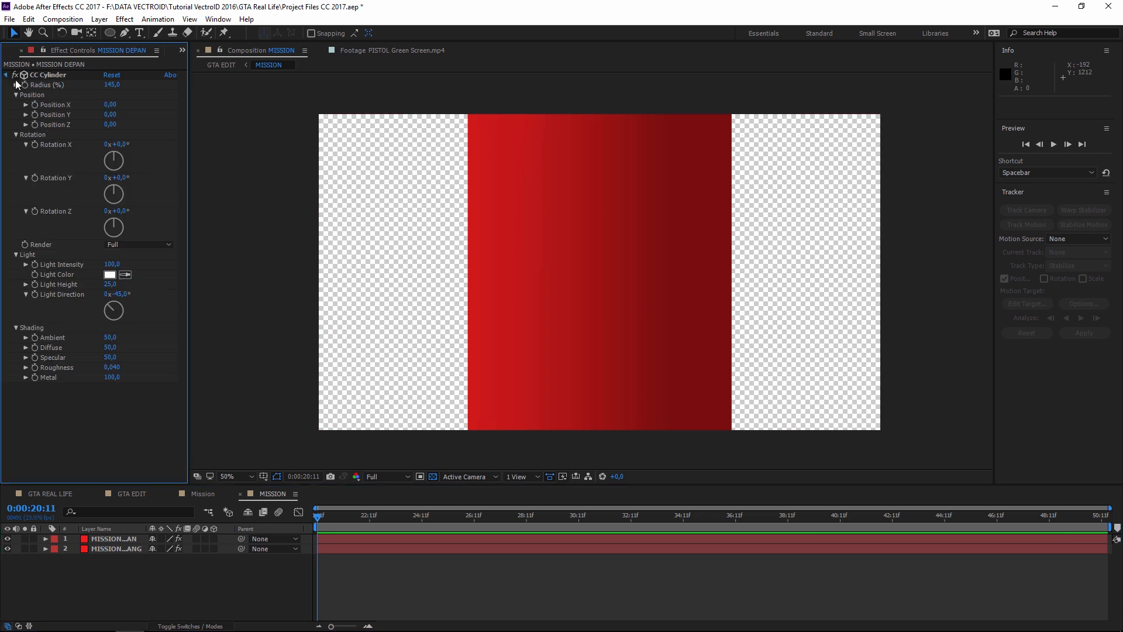
click(5, 75)
click(119, 540)
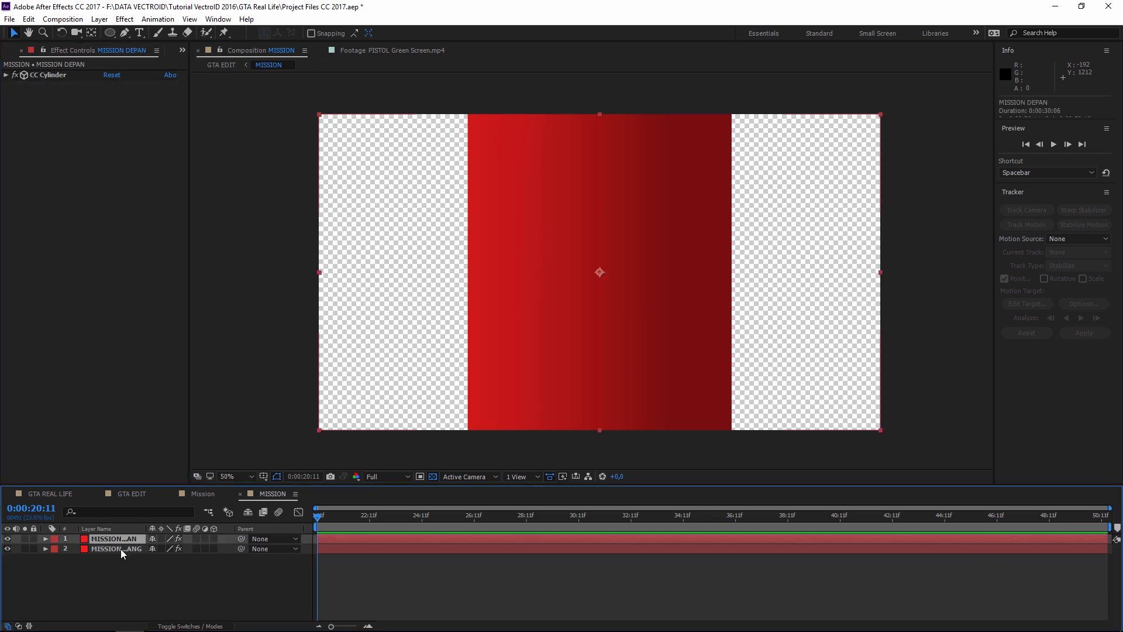
click(131, 575)
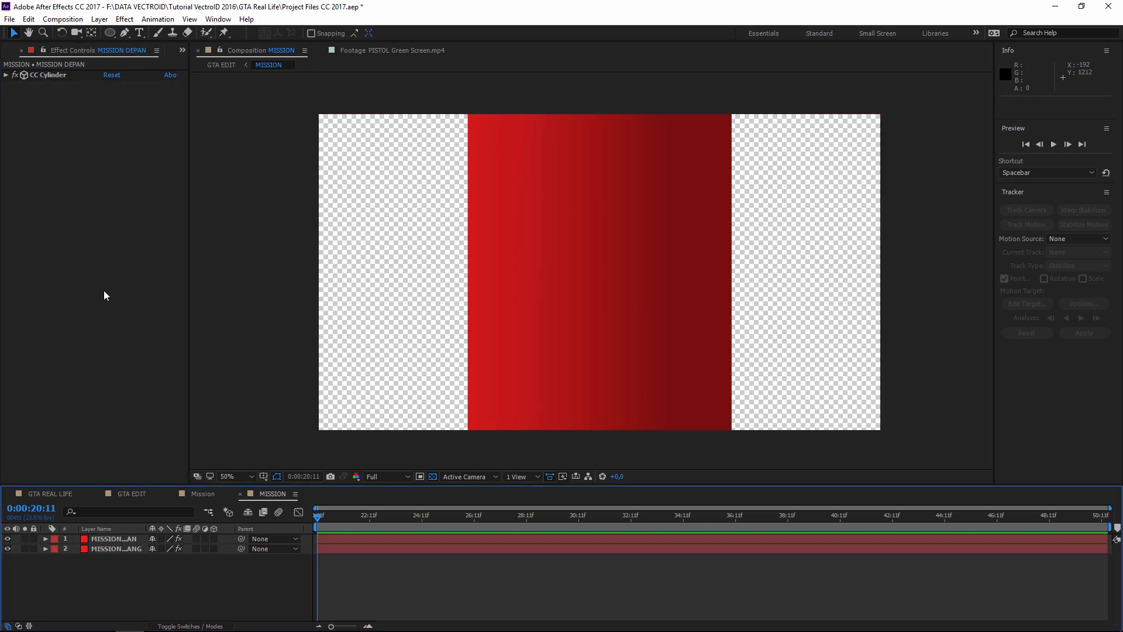
click(99, 19)
mouse_move(112, 36)
click(336, 72)
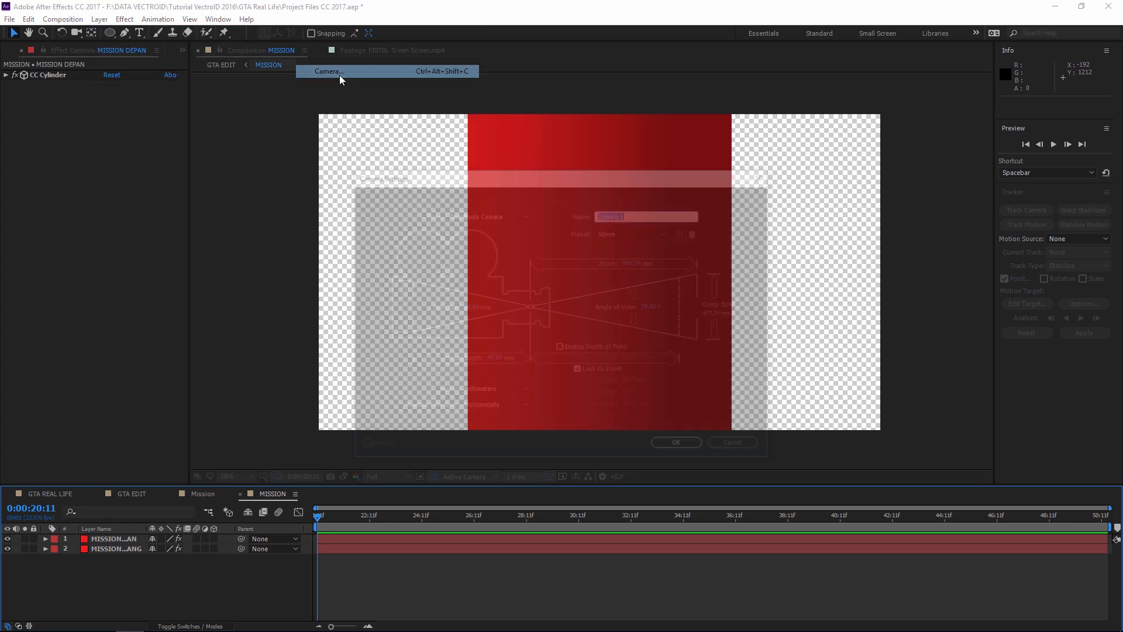
- Create Camera 1 and dolly it back to Z -4227.9 so the cylinder shrinks
click(681, 447)
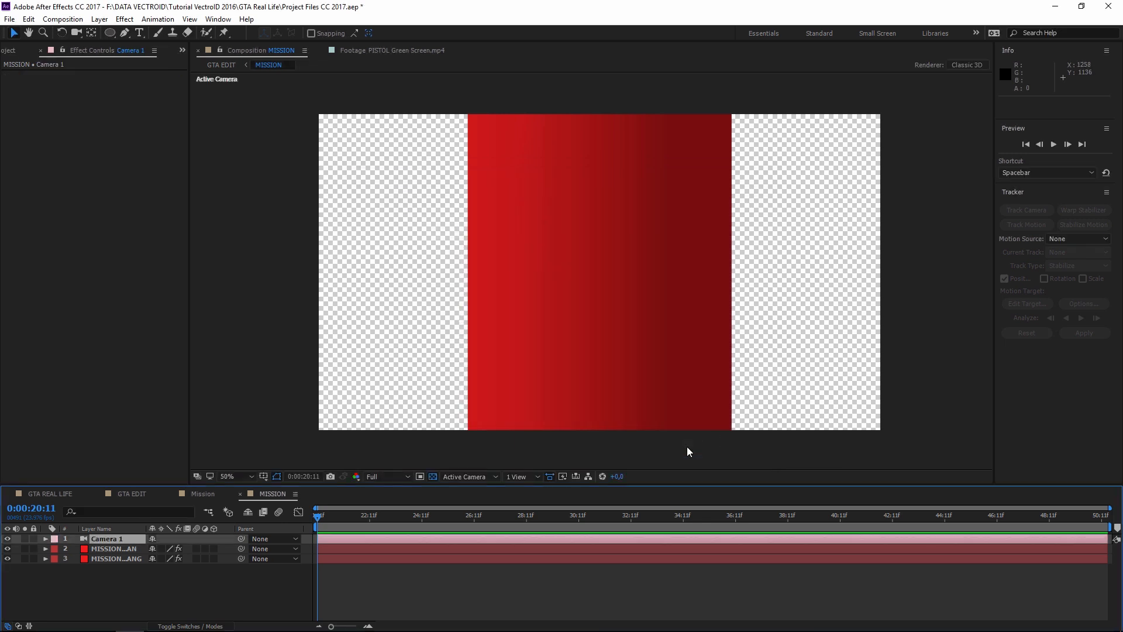
click(75, 34)
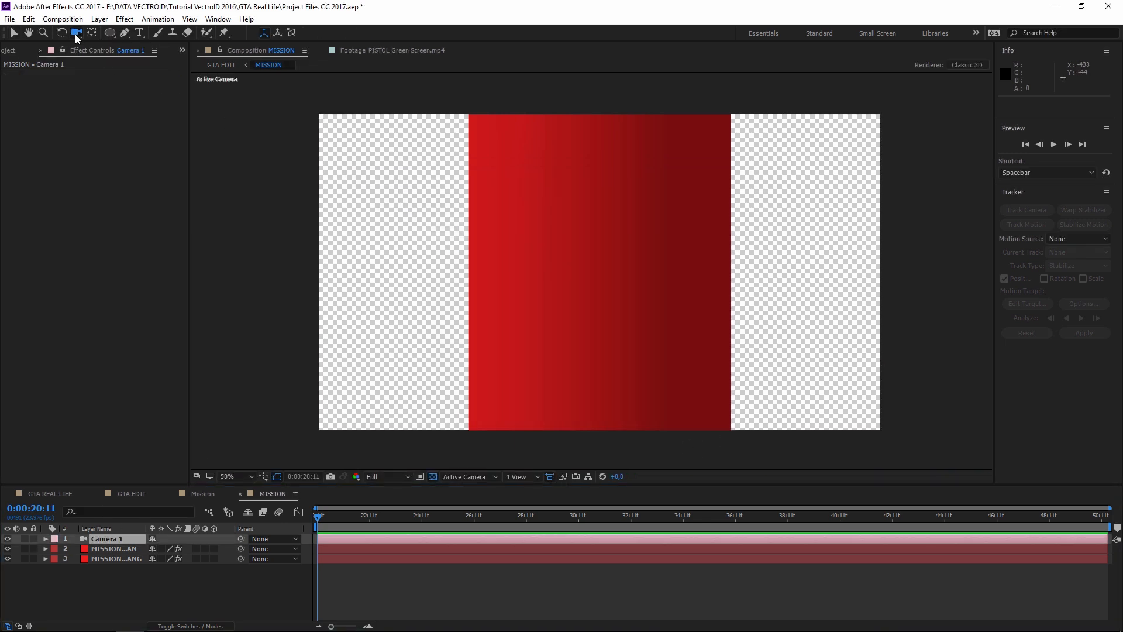
click(78, 36)
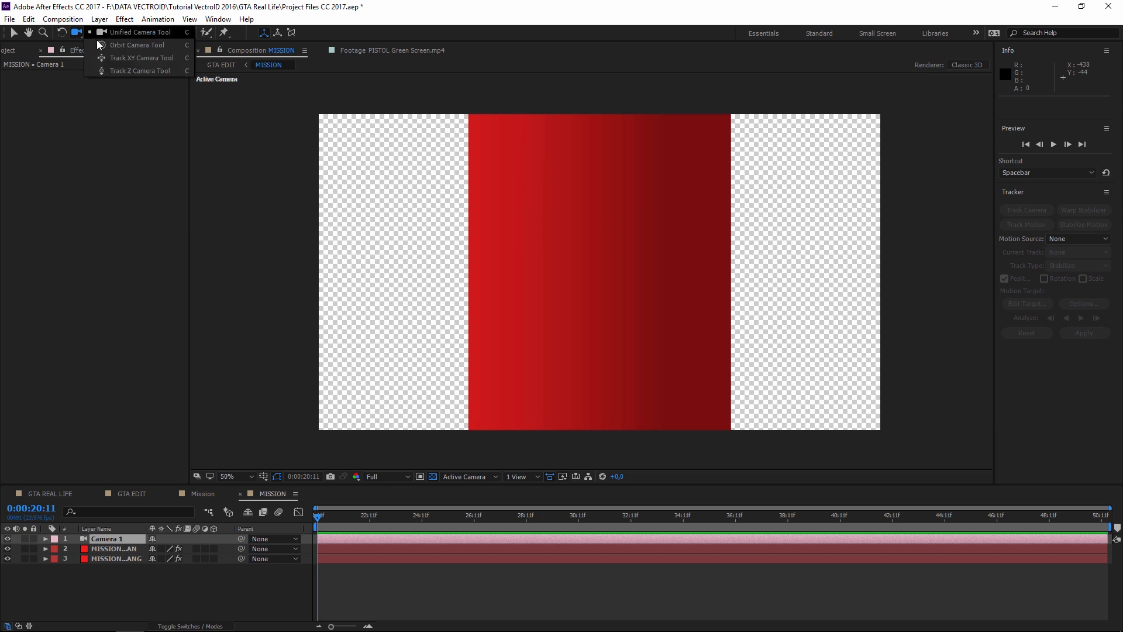
click(145, 71)
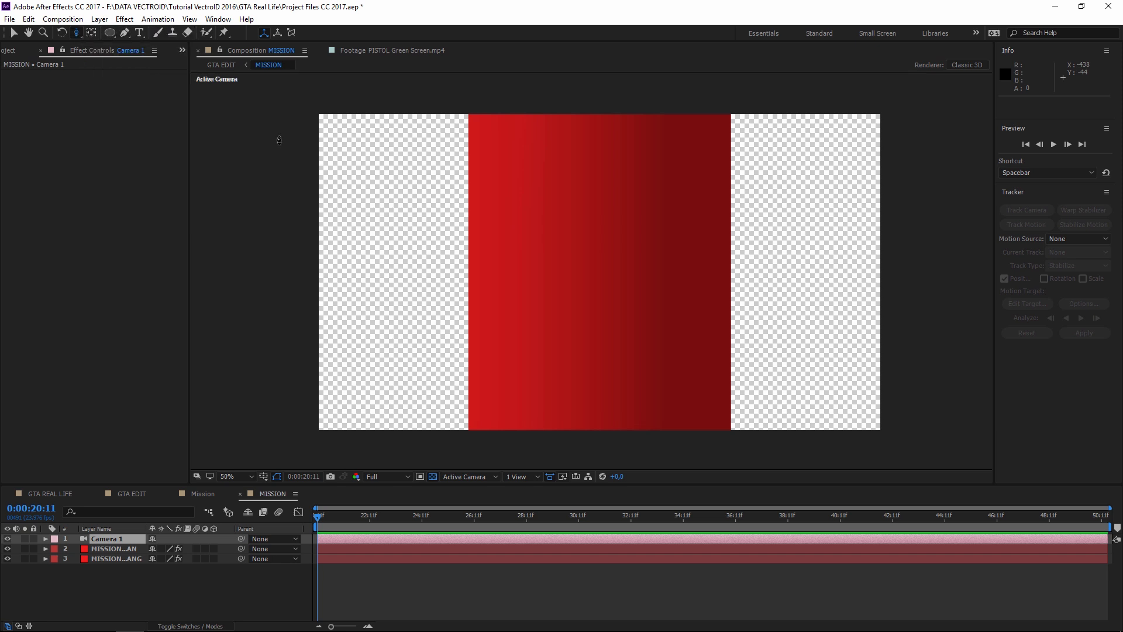
drag(597, 255, 602, 454)
drag(599, 265, 601, 293)
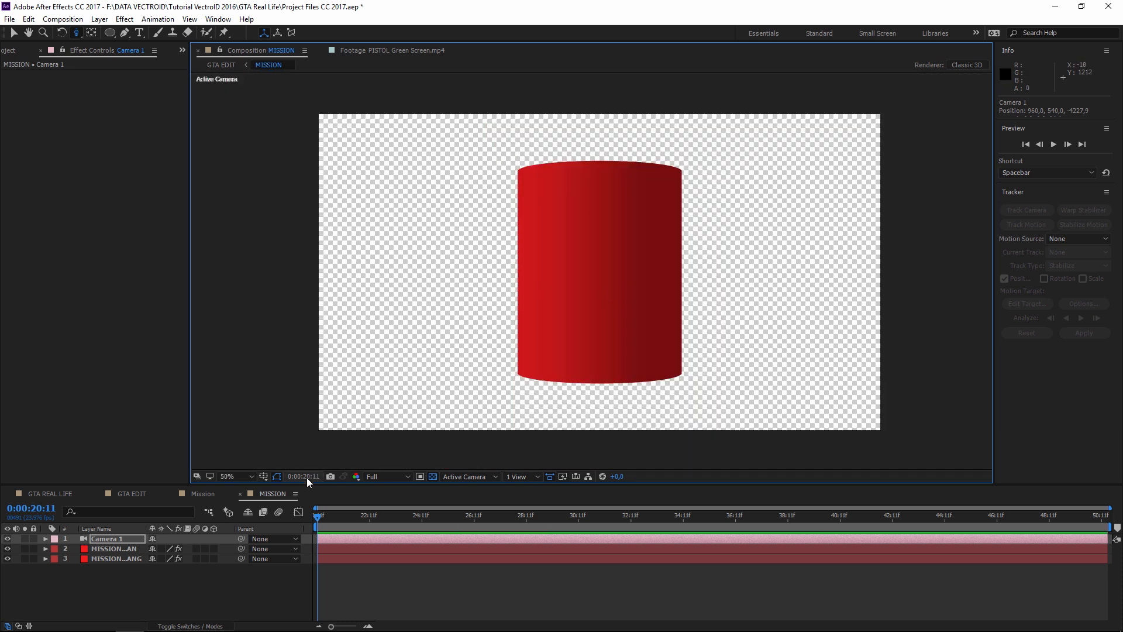
- Return to the Selection tool and widen the Layer Name column
key(v)
click(126, 548)
drag(154, 528, 187, 530)
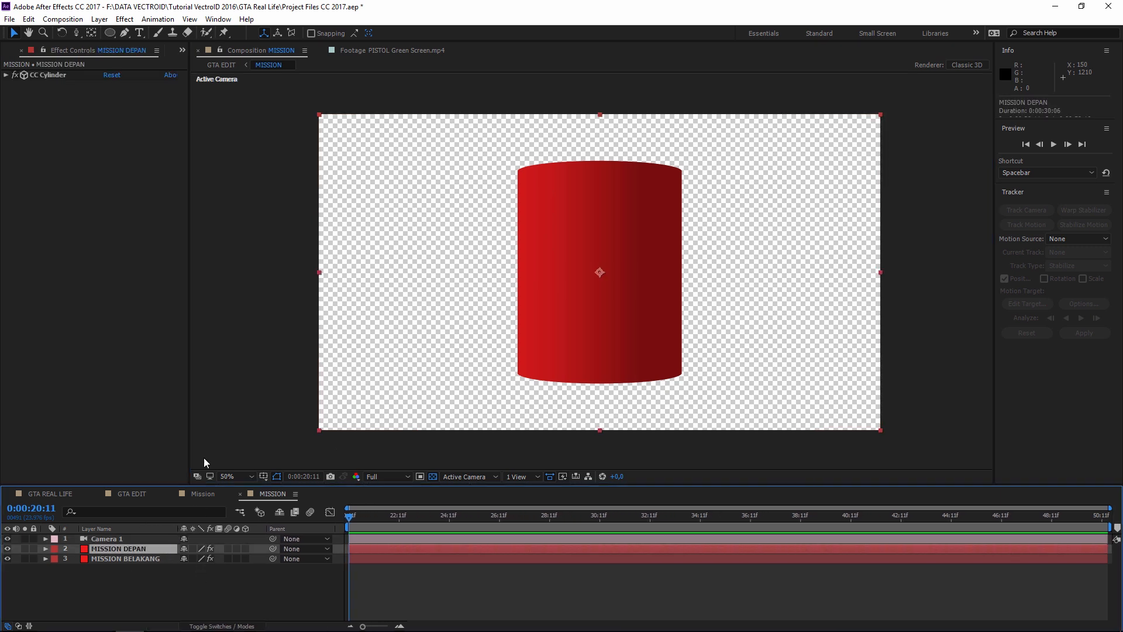
- Try new Rotation X and Y (-2°) values on the MISSION DEPAN cylinder, then undo
click(6, 75)
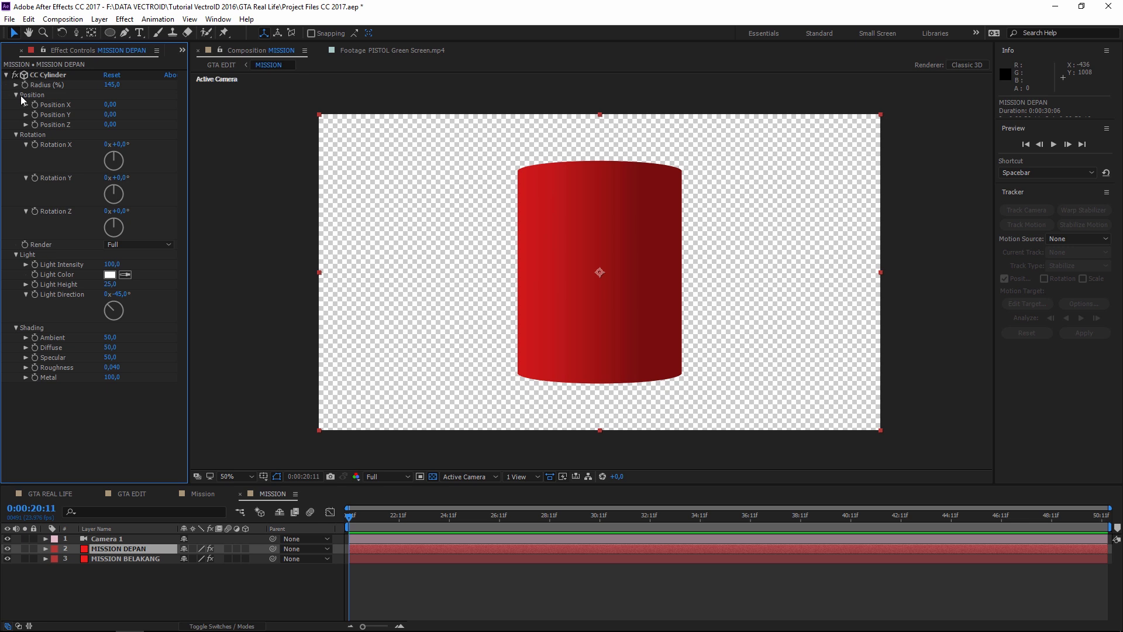
click(120, 144)
text(,1)
key(Tab)
text(-2)
key(Return)
key(ctrl+z)
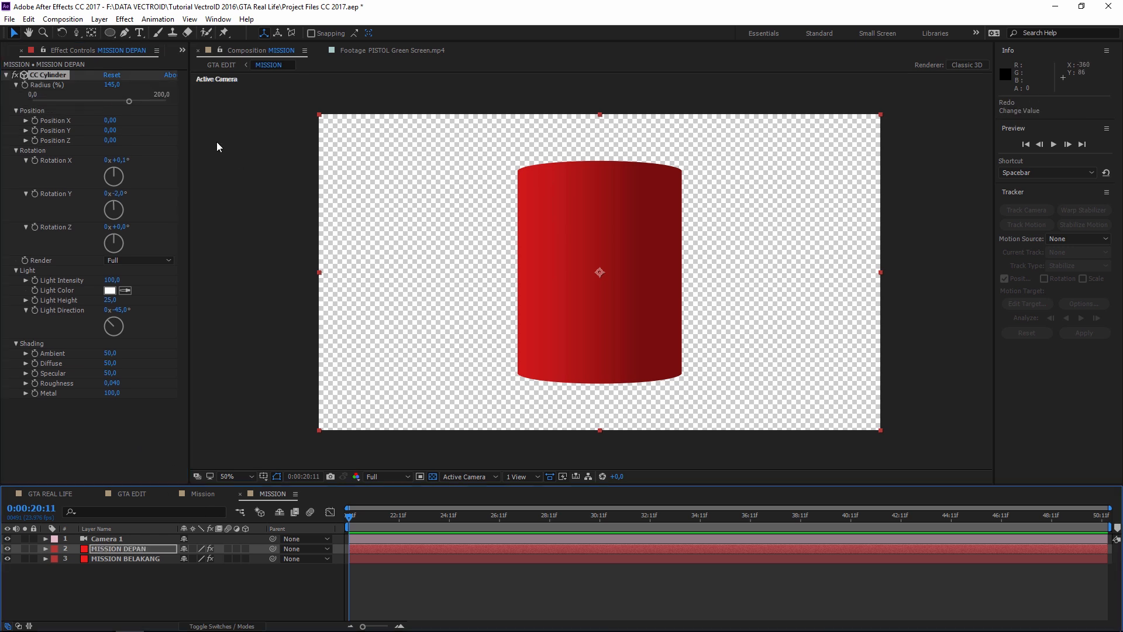
- Set the MISSION DEPAN CC Cylinder radius to 160
click(40, 86)
click(113, 86)
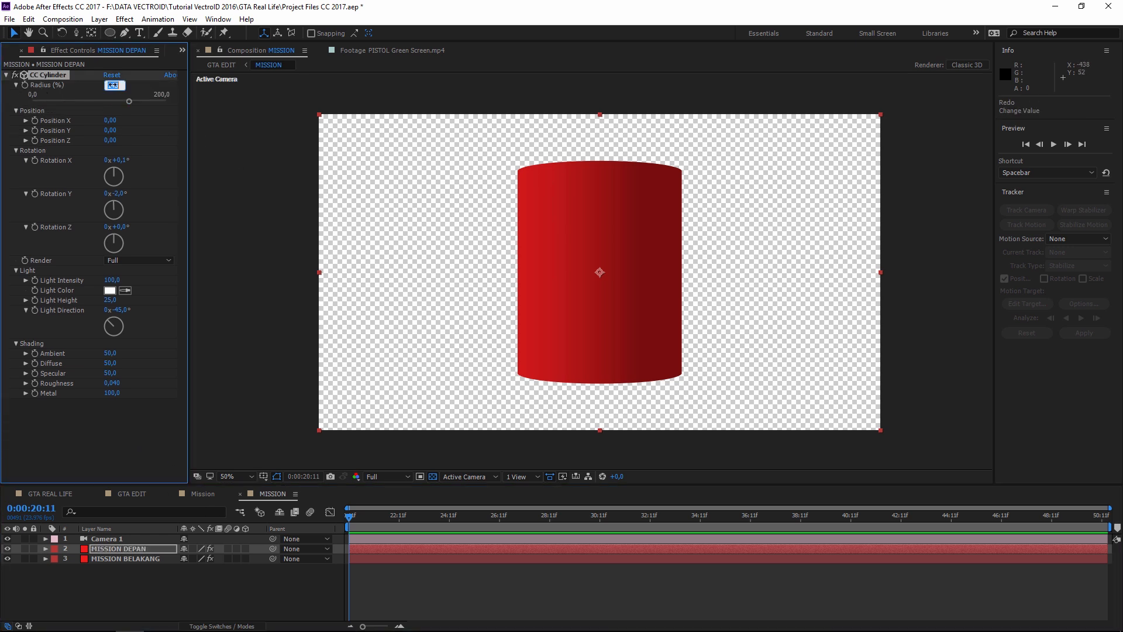
text(160)
key(Return)
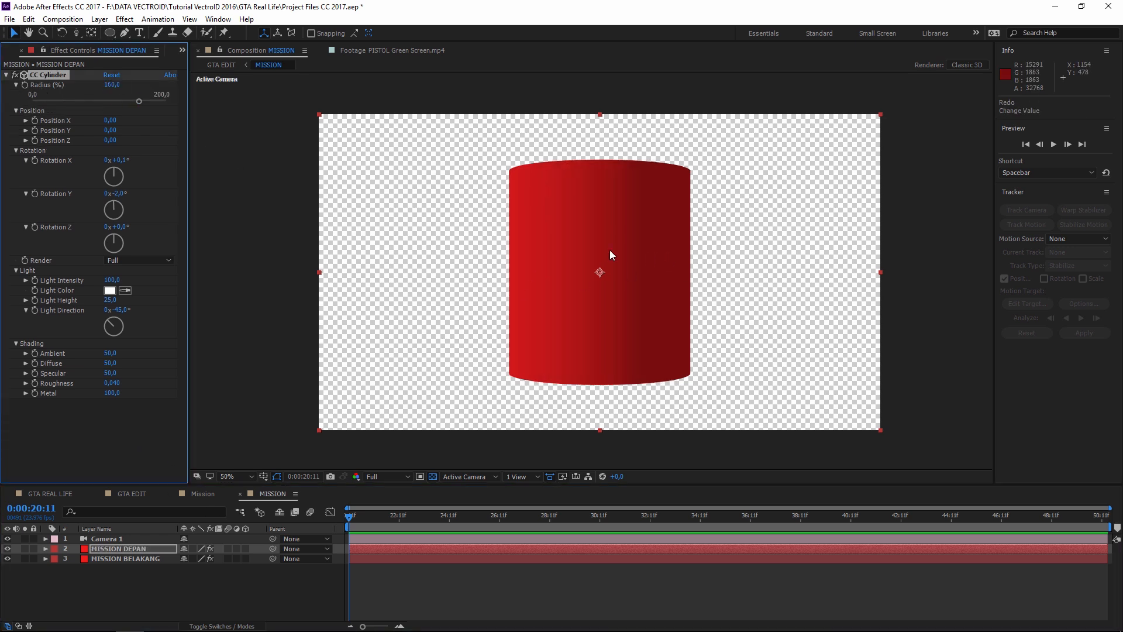
click(80, 135)
- Give MISSION BELAKANG a radius of 160 and hide that layer
click(131, 559)
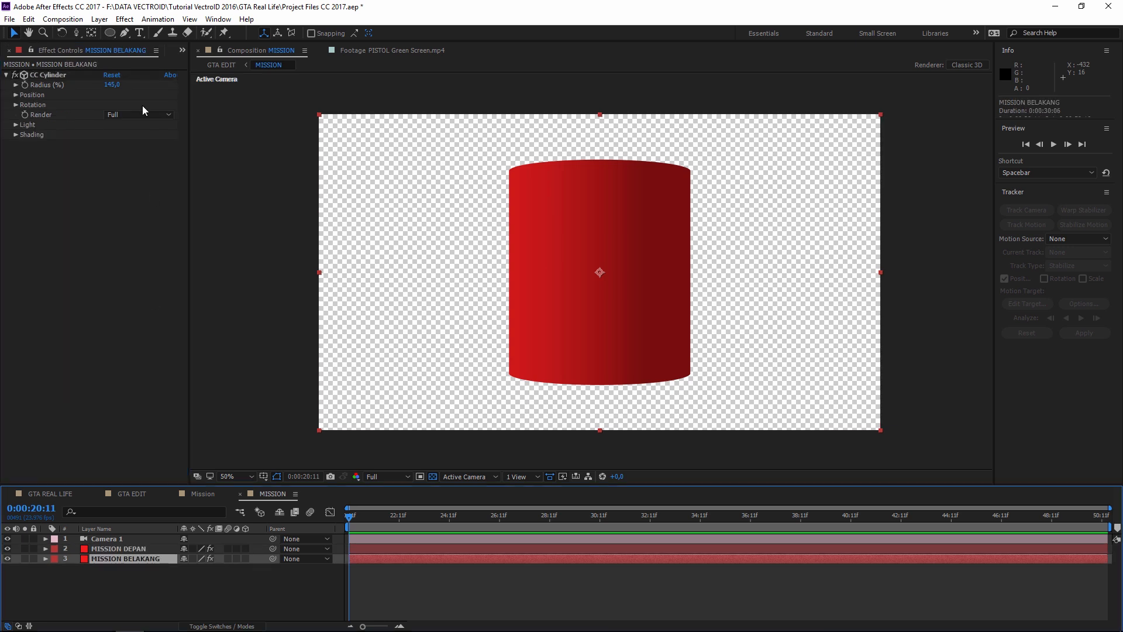
drag(117, 86, 117, 85)
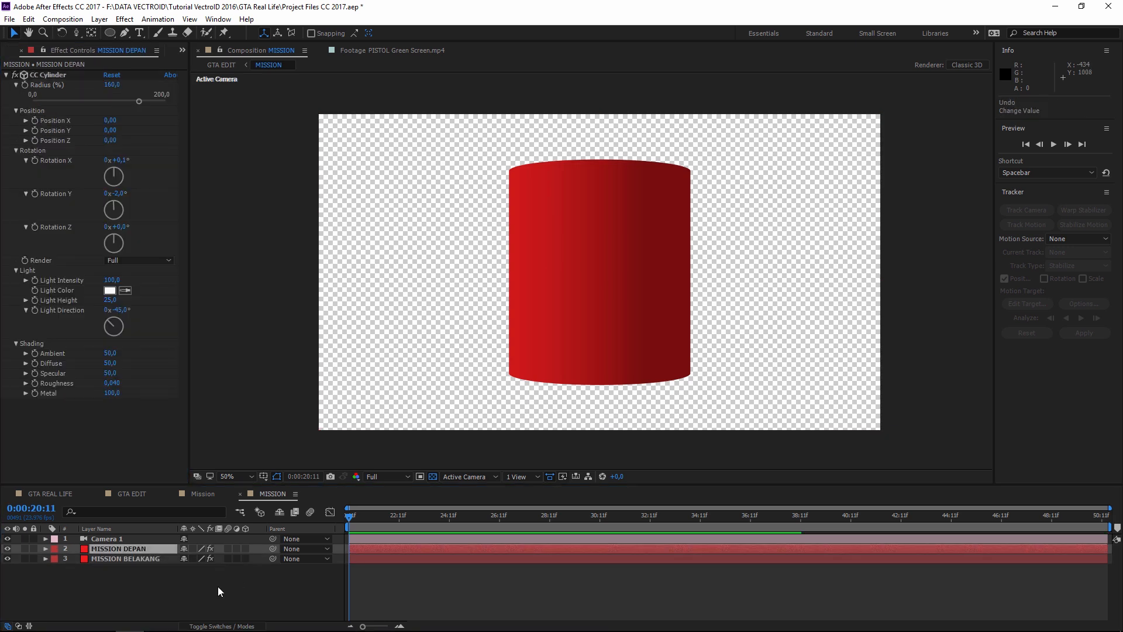
click(217, 586)
click(129, 558)
click(7, 559)
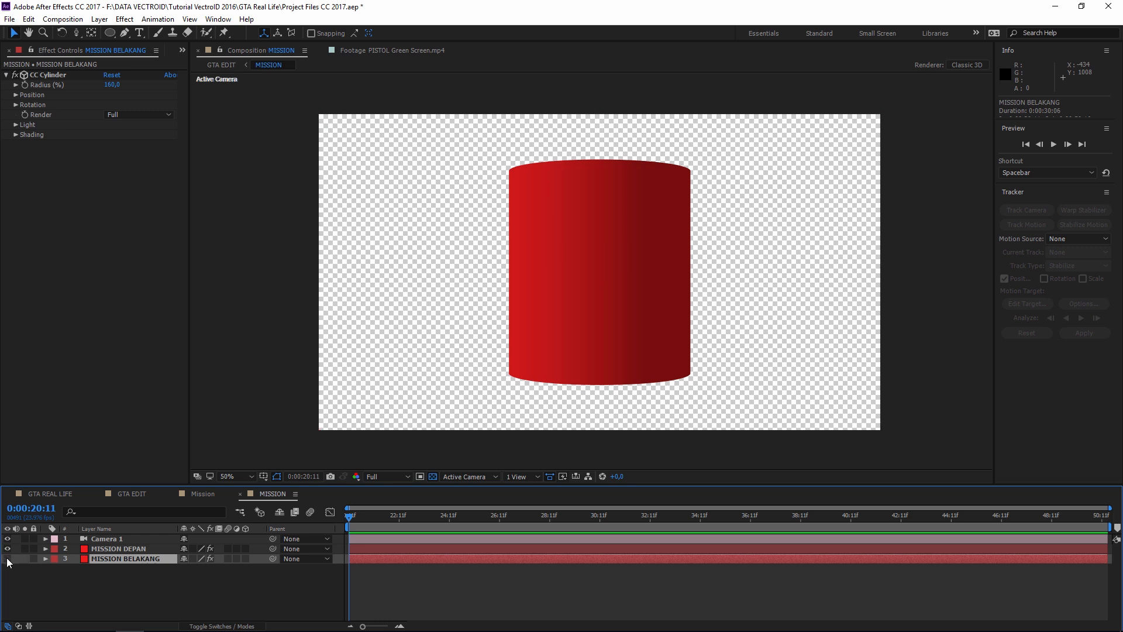
click(129, 549)
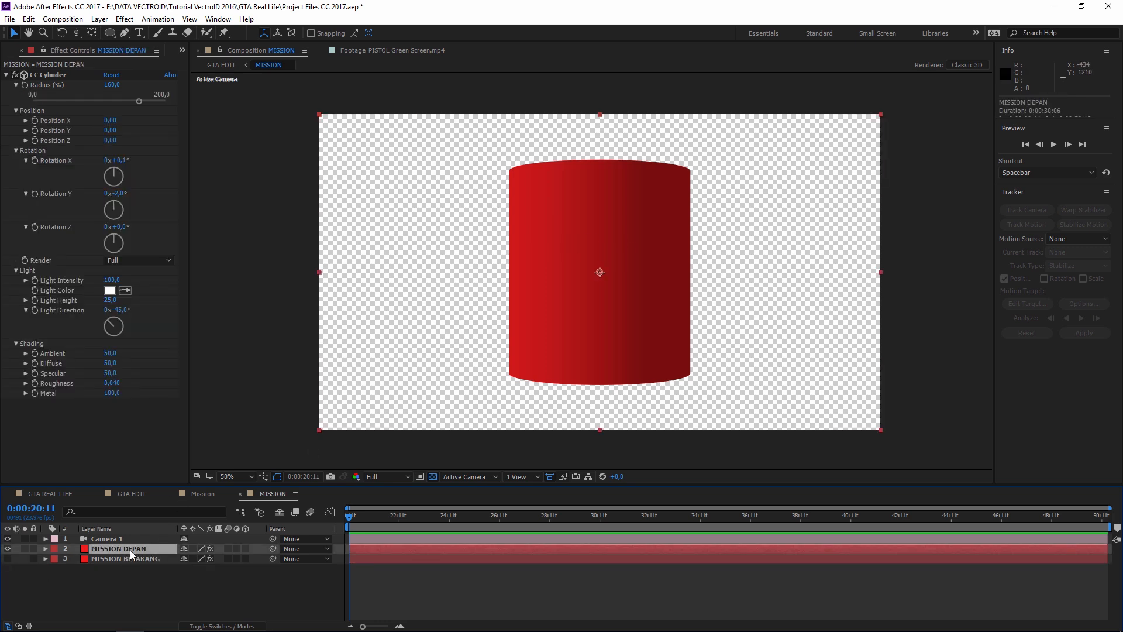
- Draw a rectangular mask over MISSION DEPAN's cylinder top and feather it heavily
click(110, 34)
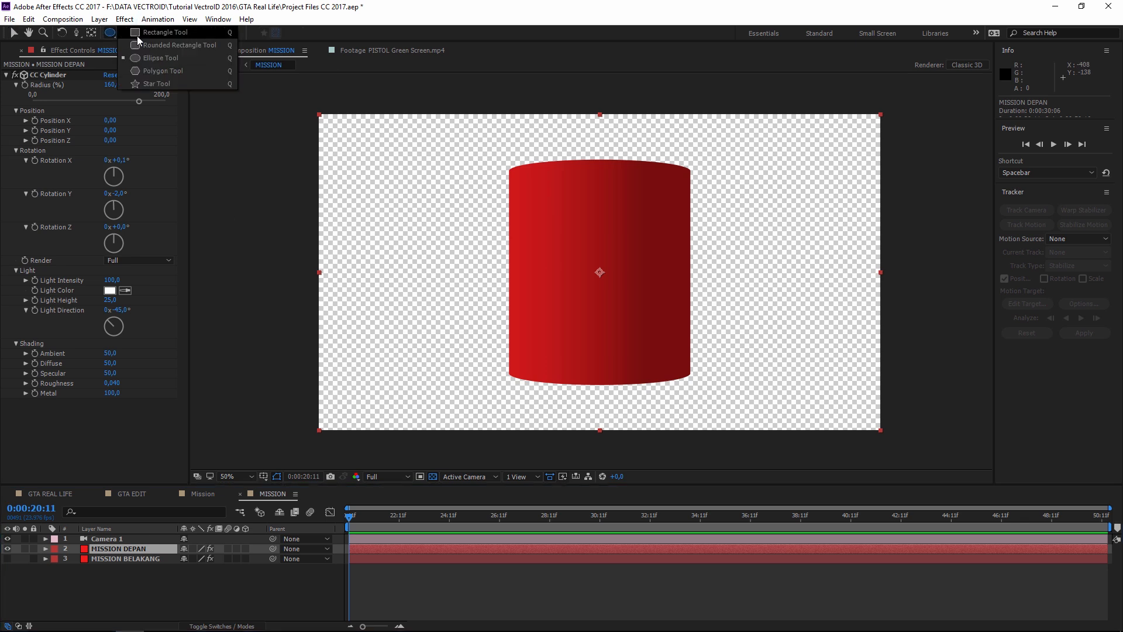
click(169, 34)
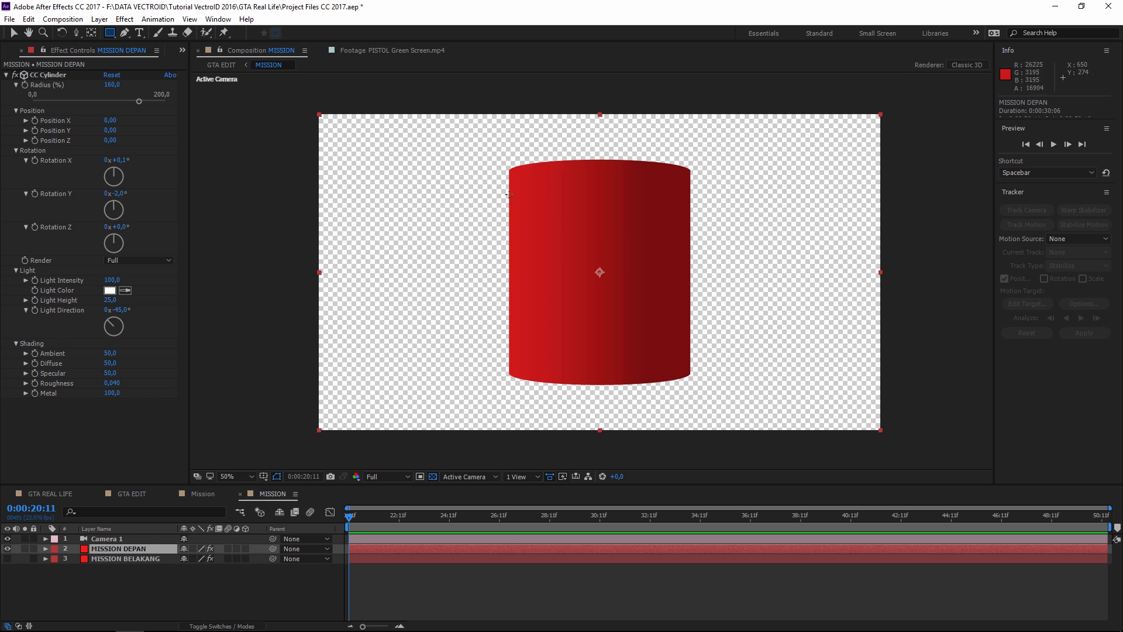
drag(299, 190, 915, 451)
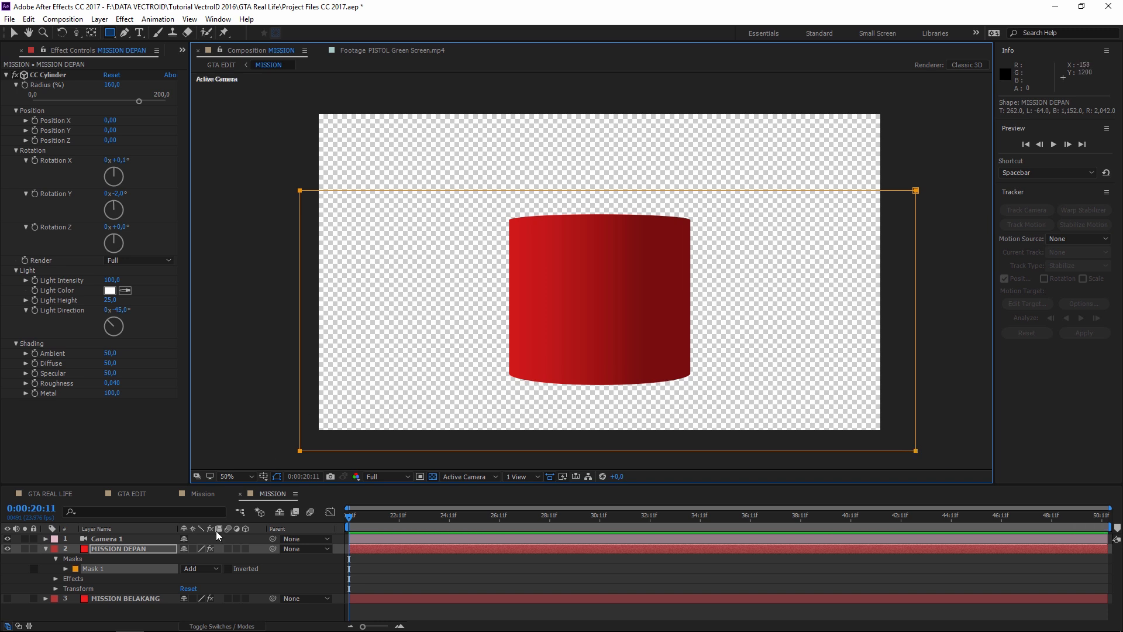
key(f)
click(117, 567)
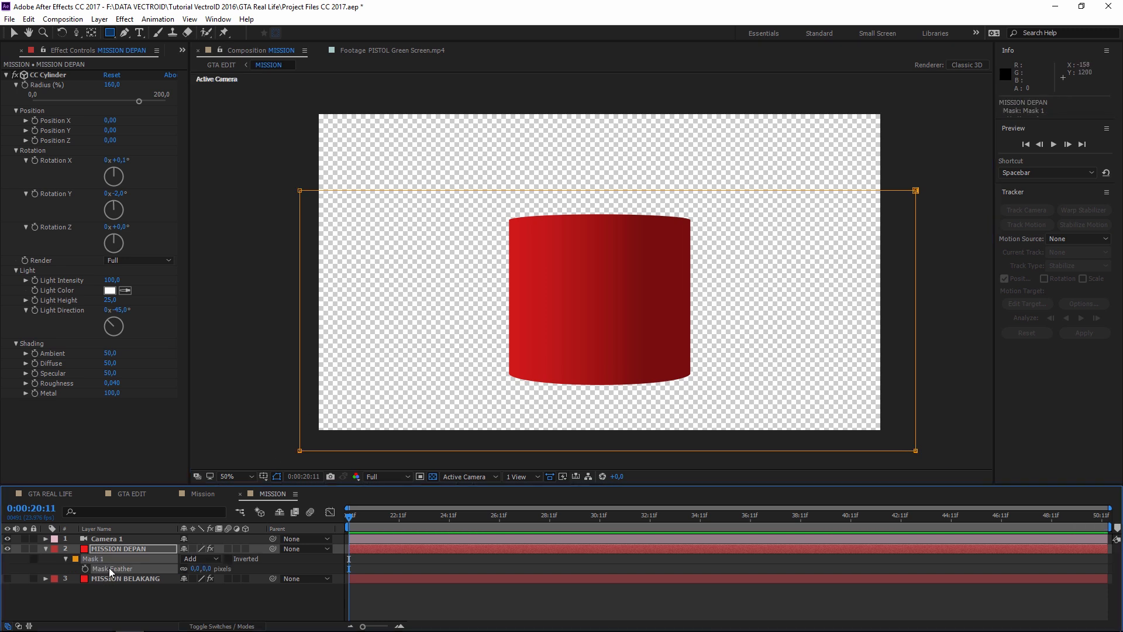
mouse_move(199, 568)
mouse_down()
mouse_move(528, 549)
mouse_move(317, 552)
mouse_move(333, 552)
mouse_up()
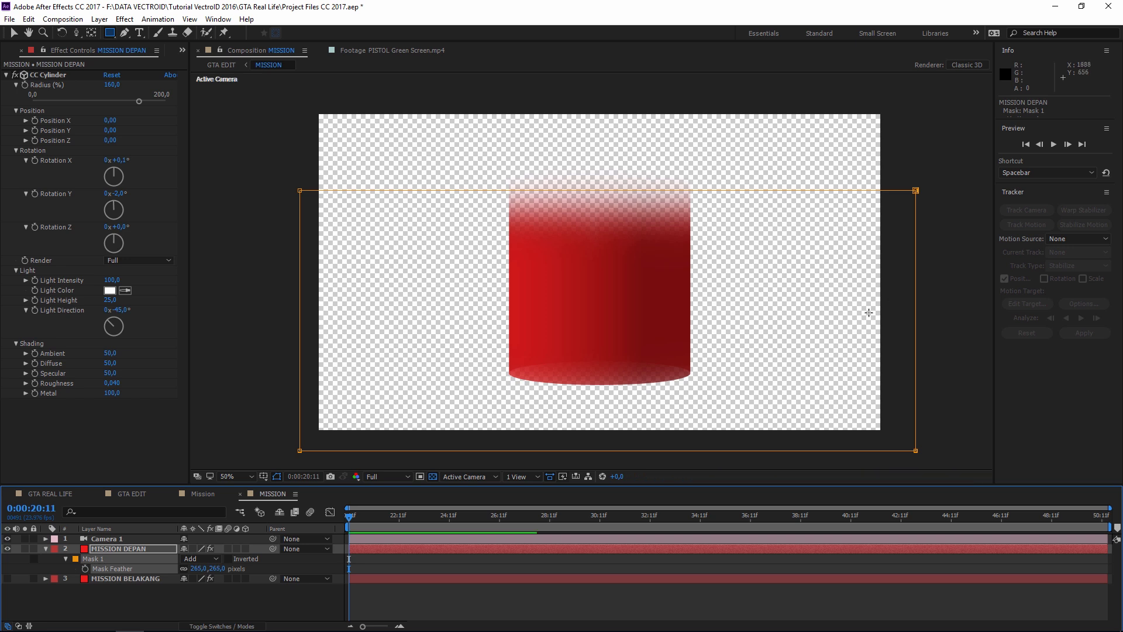
- Set the CC Cylinder Render option to Inside
click(703, 581)
key(v)
click(349, 397)
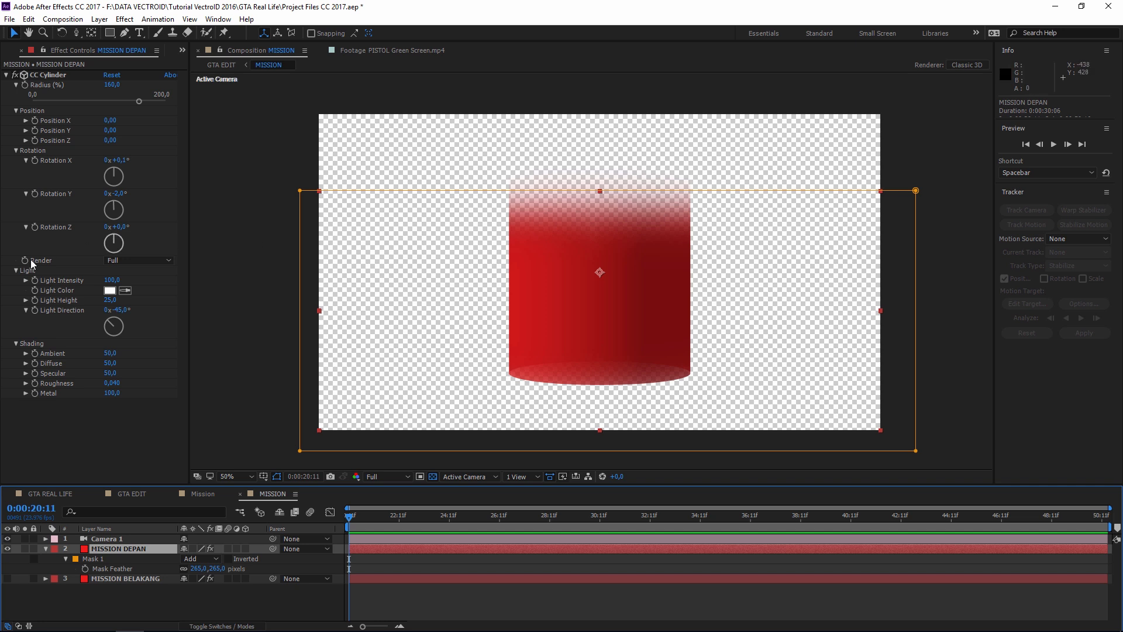
click(114, 262)
click(132, 299)
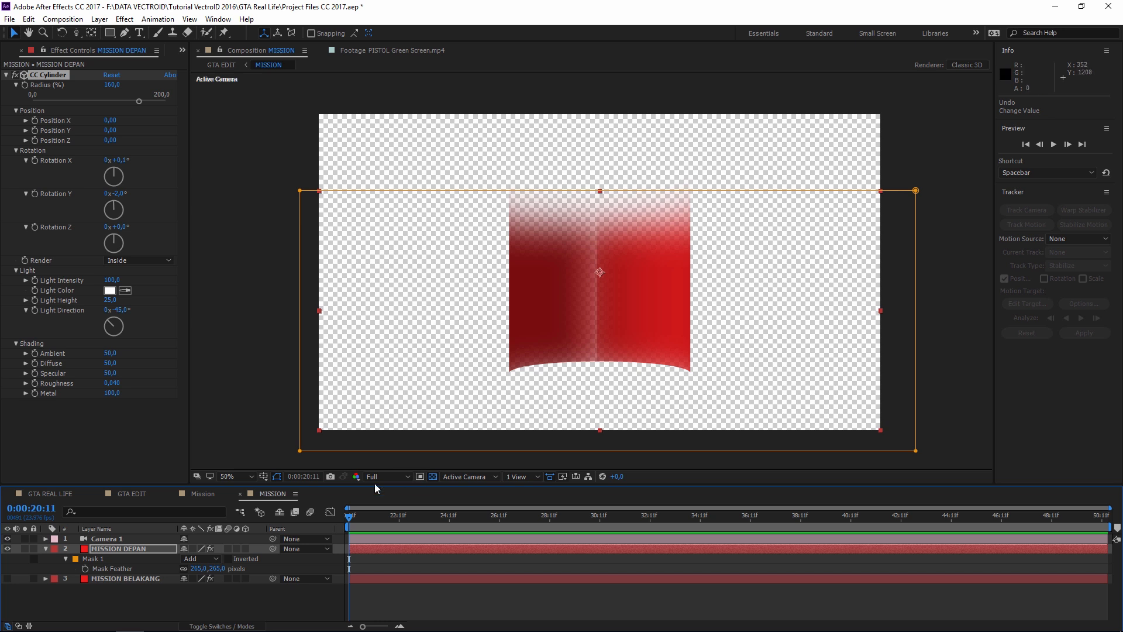
- Reduce Mask 1's feather to 138 pixels and check it against the transparency grid
click(104, 550)
click(96, 559)
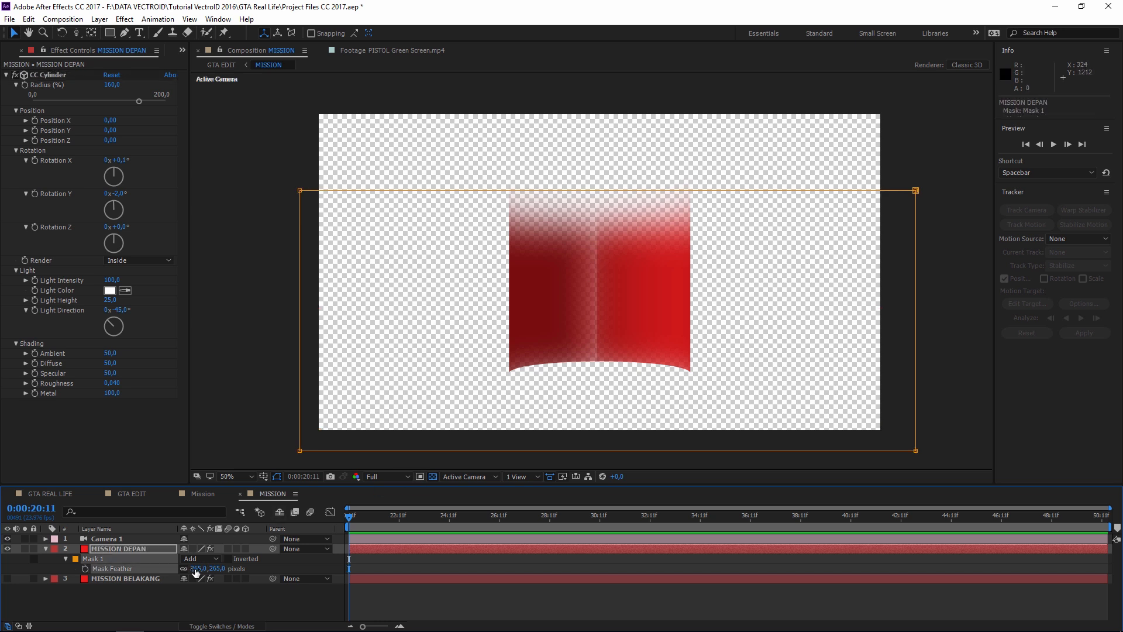
drag(195, 568, 115, 563)
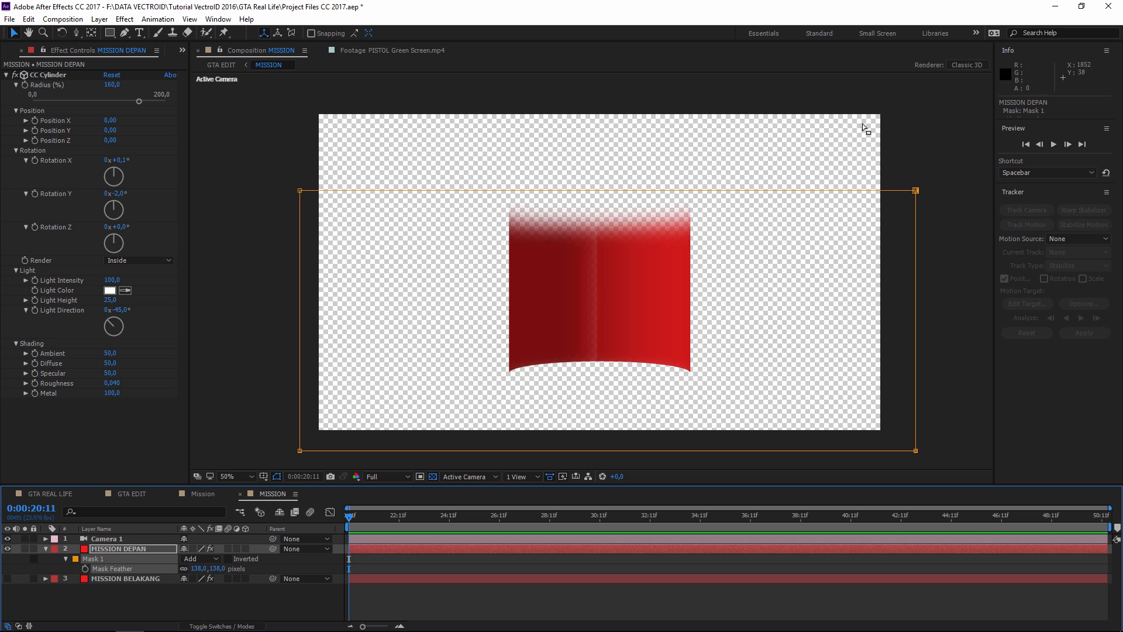
click(433, 475)
click(431, 475)
click(431, 475)
click(432, 476)
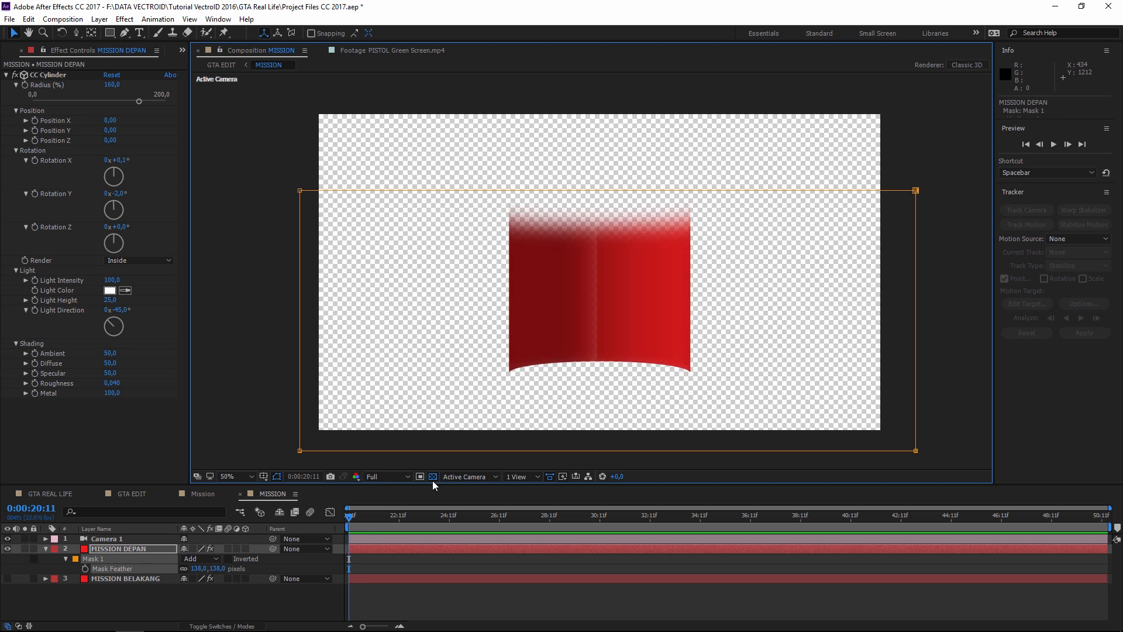
click(953, 218)
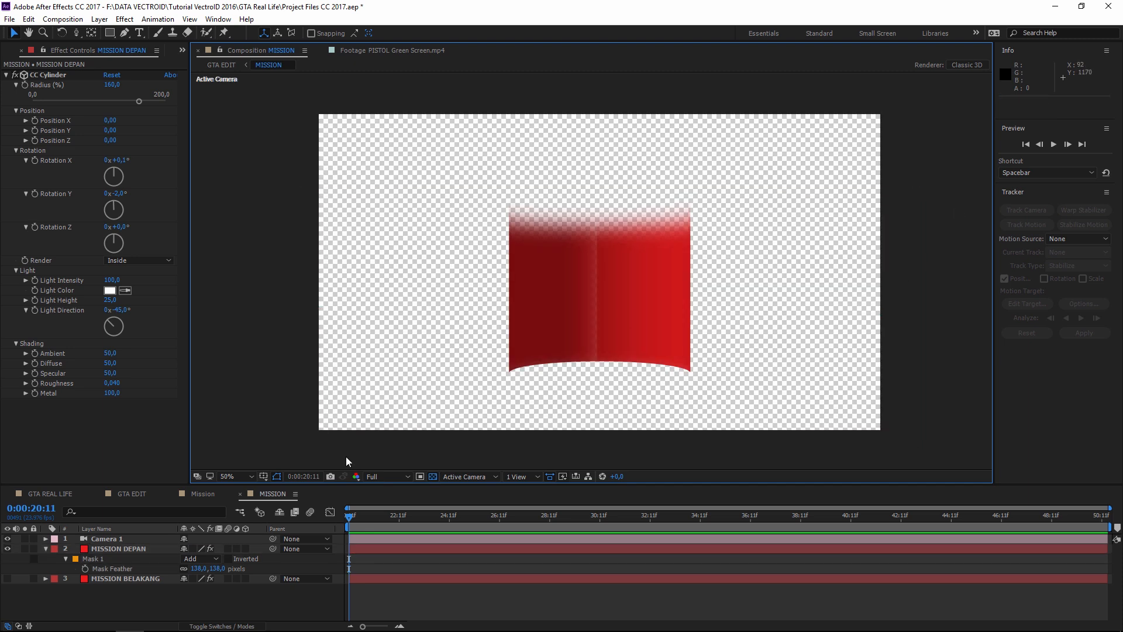
- Unhide MISSION BELAKANG and draw a rectangular mask on it
click(112, 579)
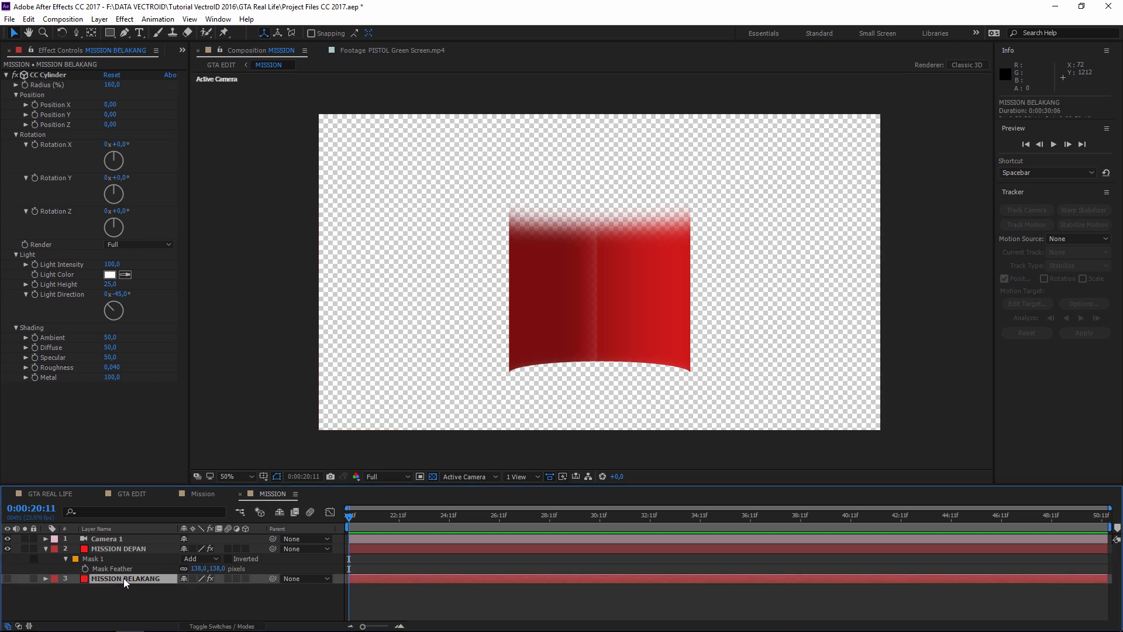
click(7, 579)
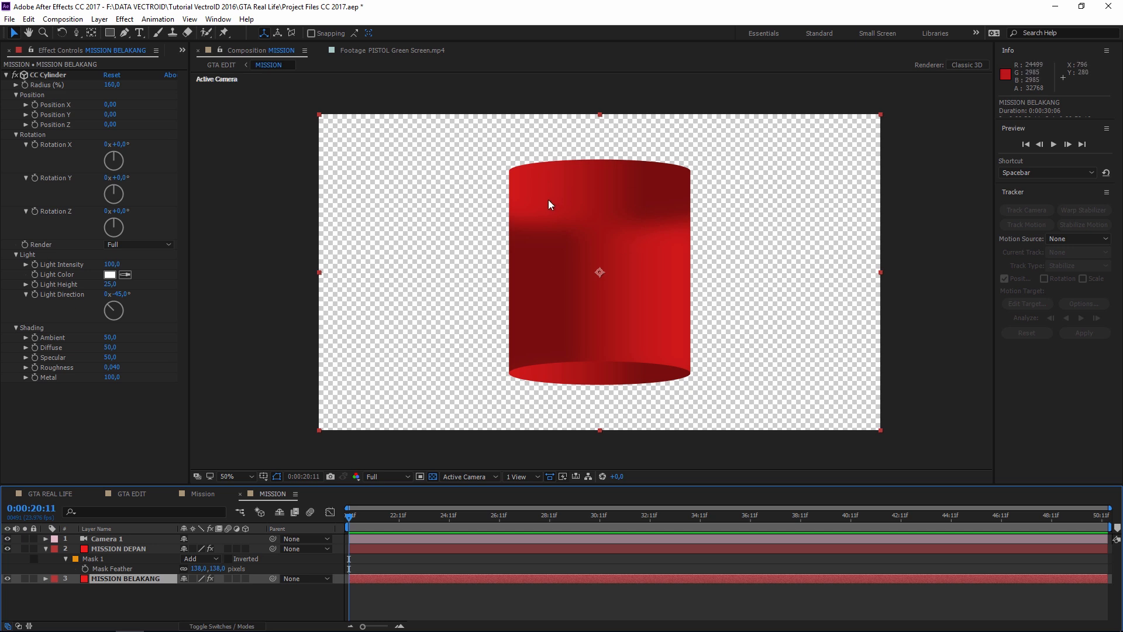
click(110, 33)
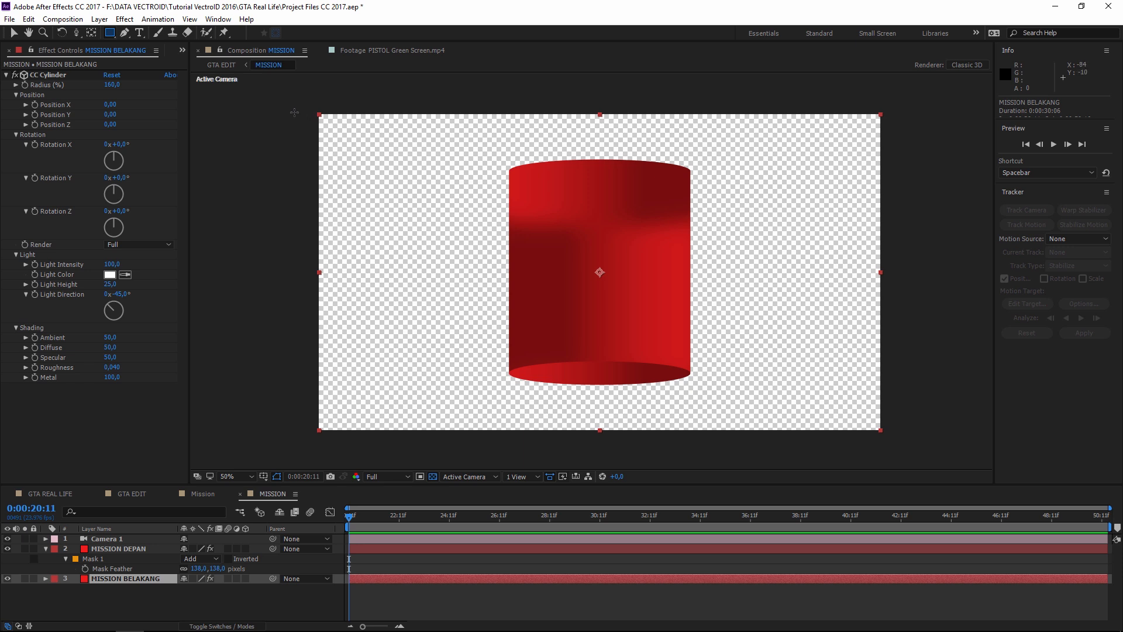
drag(290, 117, 897, 442)
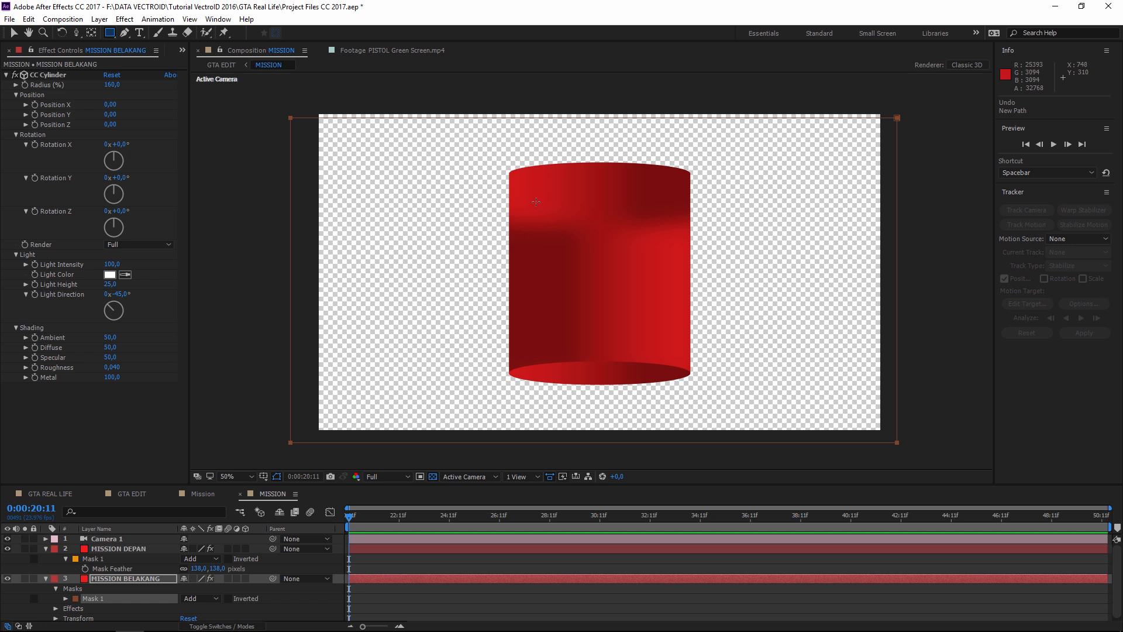
- Drag a mask feather down from the top edge with the Mask Feather Tool, then return to GTA EDIT
click(125, 34)
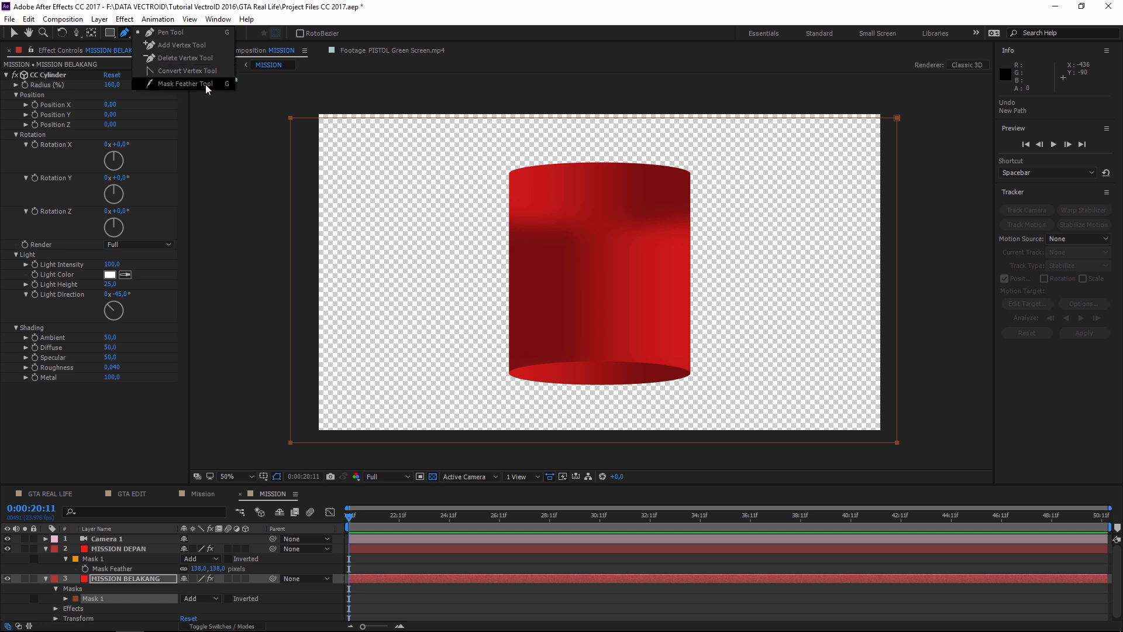
click(177, 83)
click(607, 268)
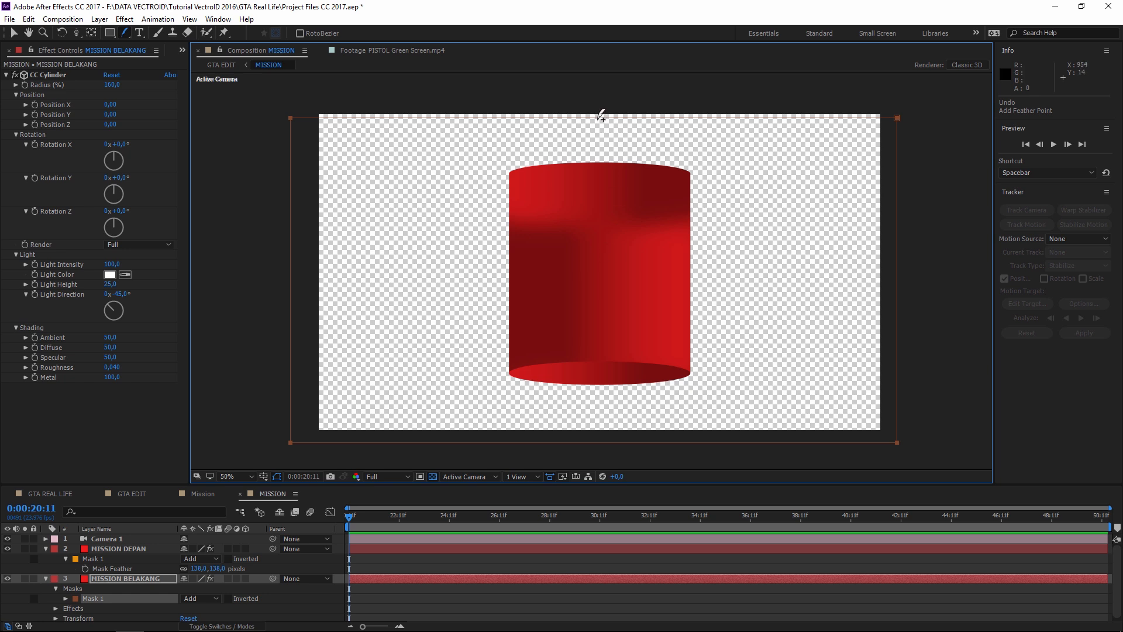
drag(599, 114, 600, 223)
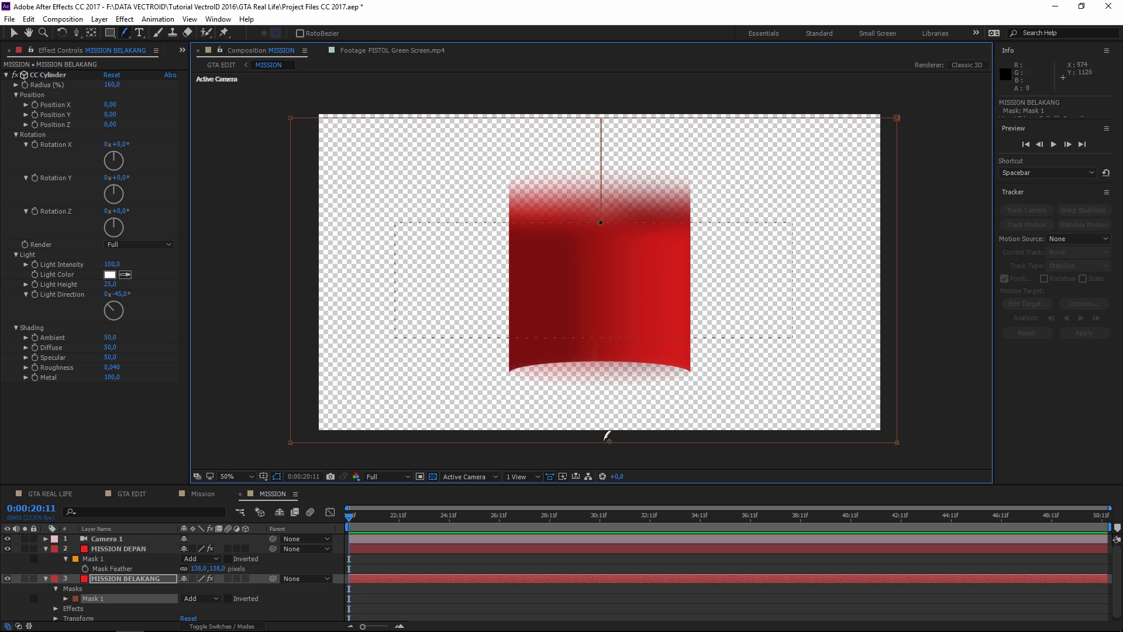
drag(600, 337, 598, 440)
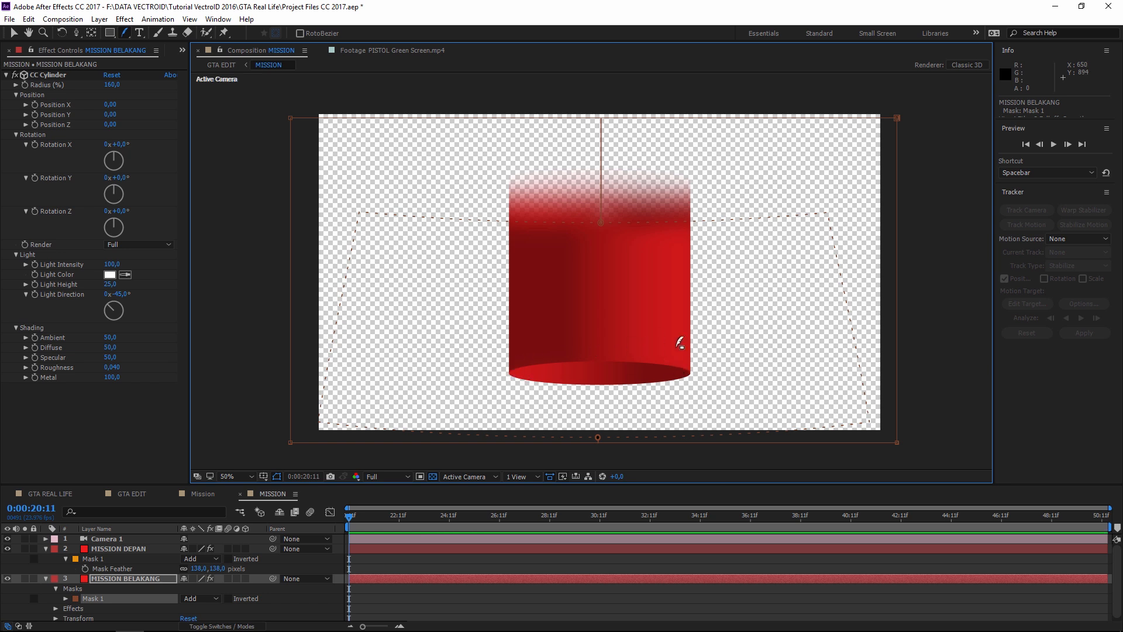
click(705, 563)
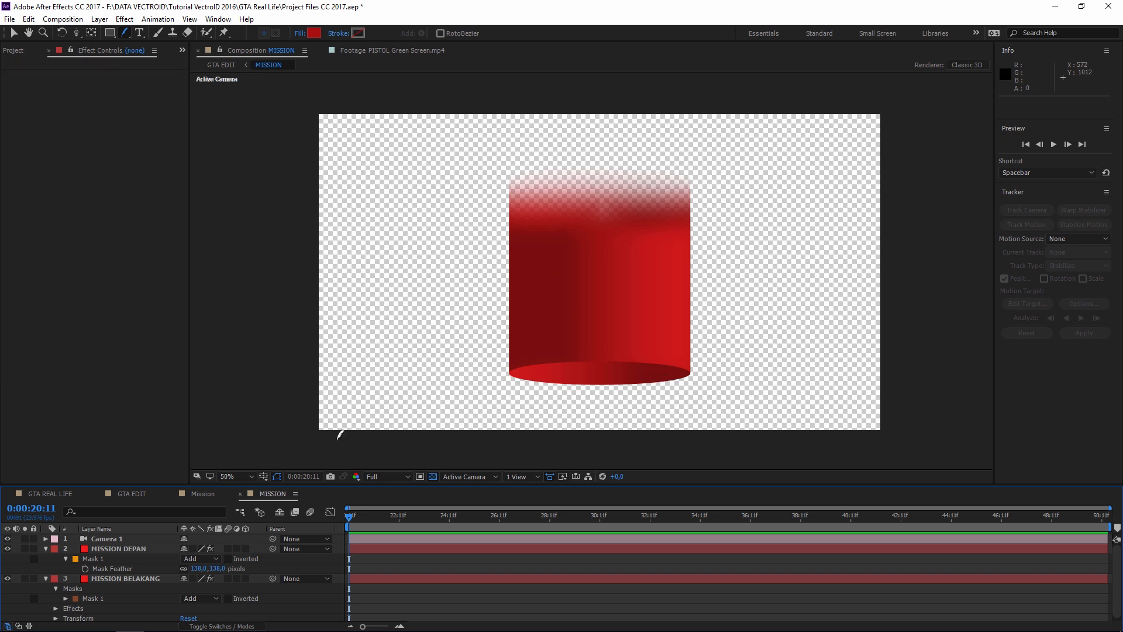
click(135, 492)
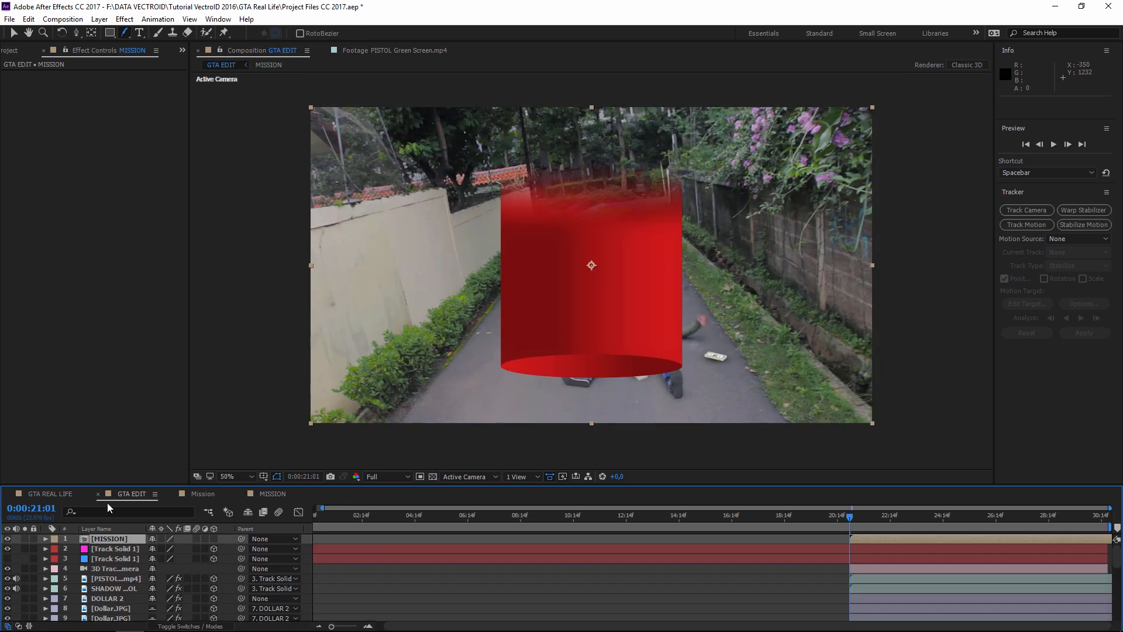
- Move the MISSION layer's anchor point down to the red cylinder's base
click(110, 542)
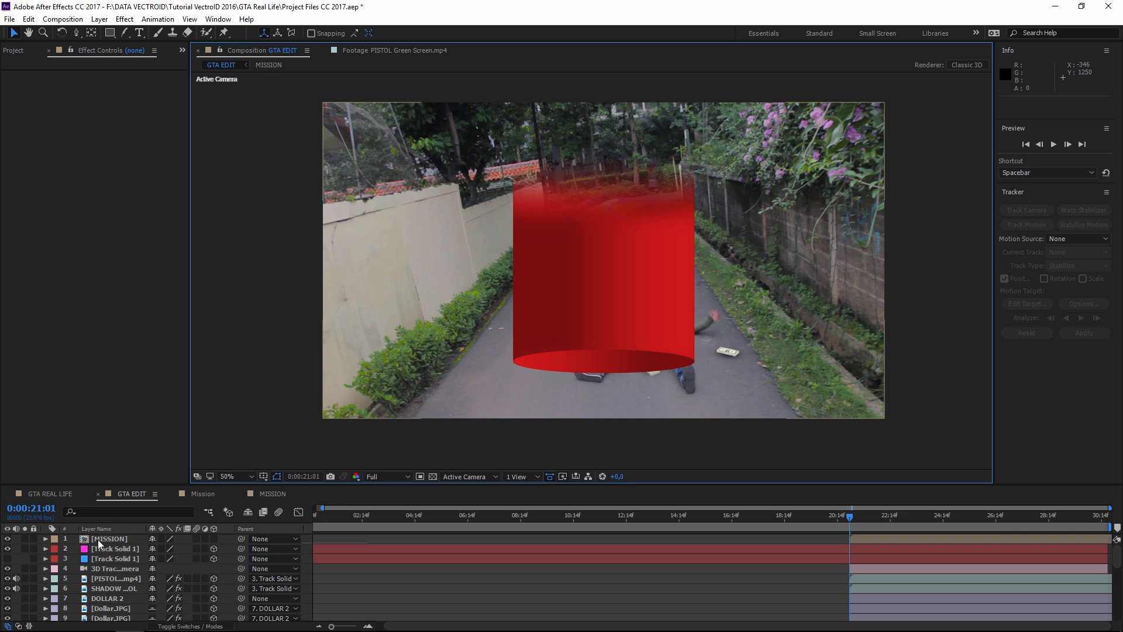
click(104, 540)
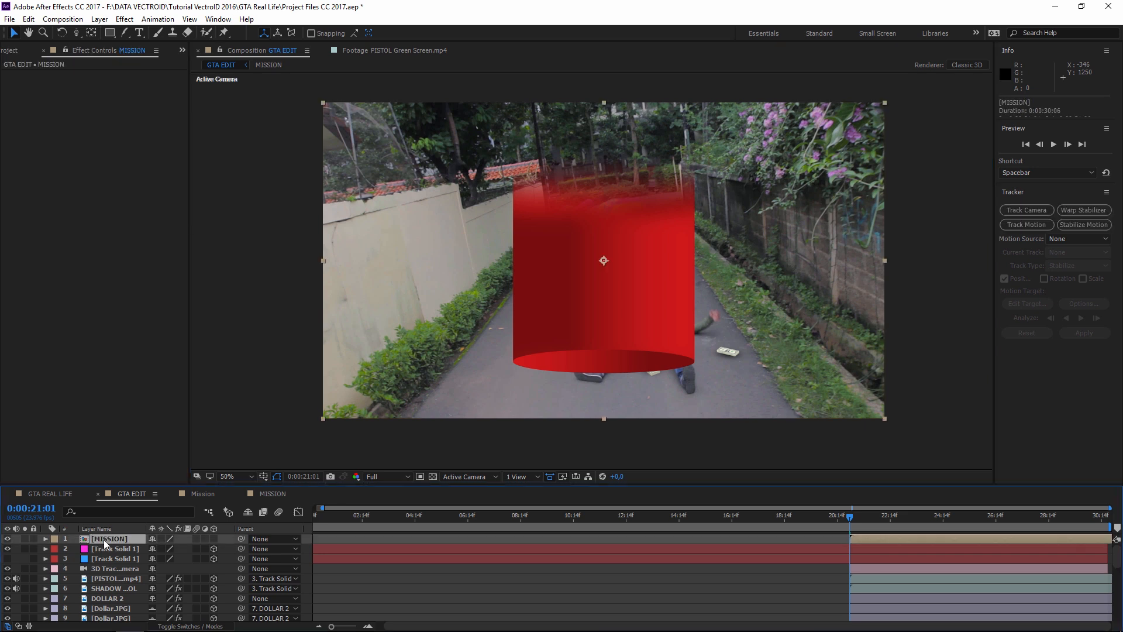
scroll(602, 303, up, 2)
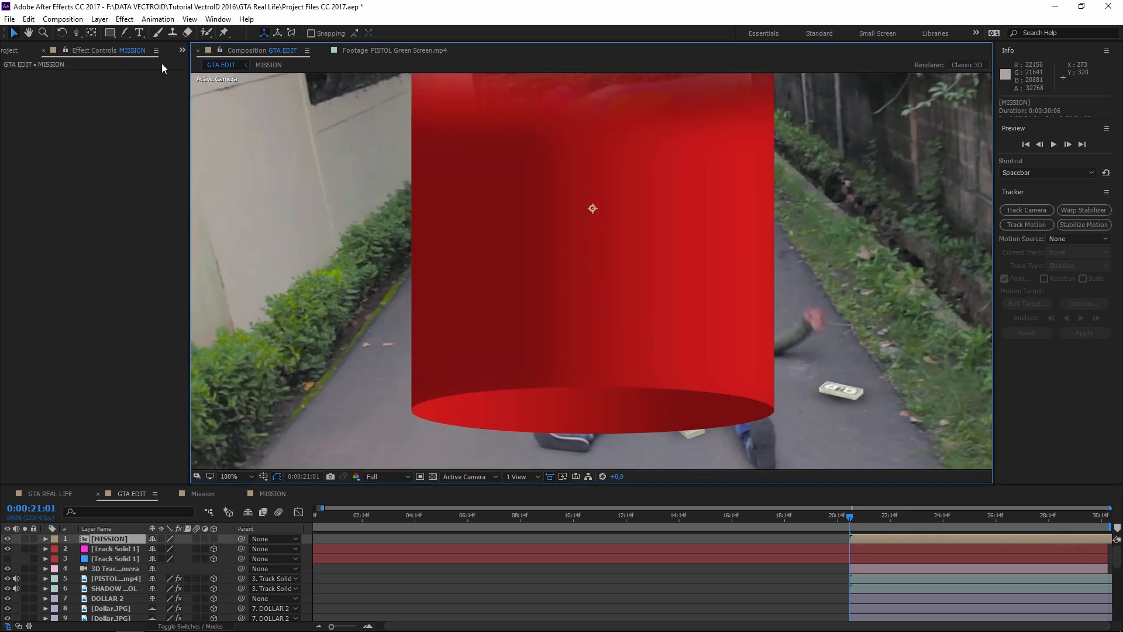
click(91, 33)
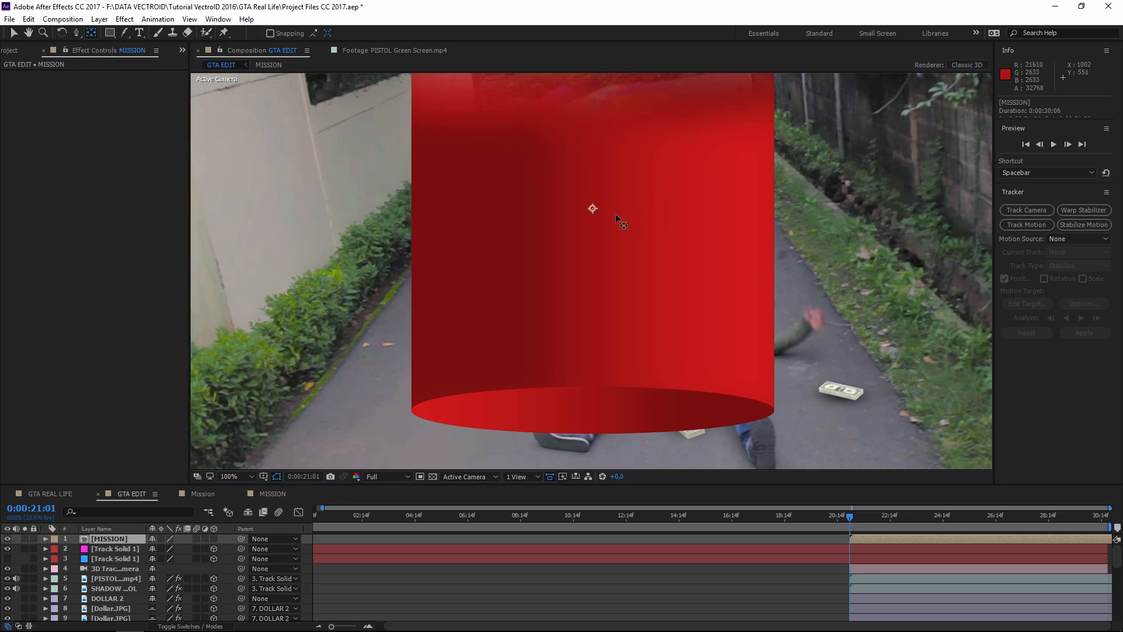
drag(616, 213, 597, 199)
key(comma)
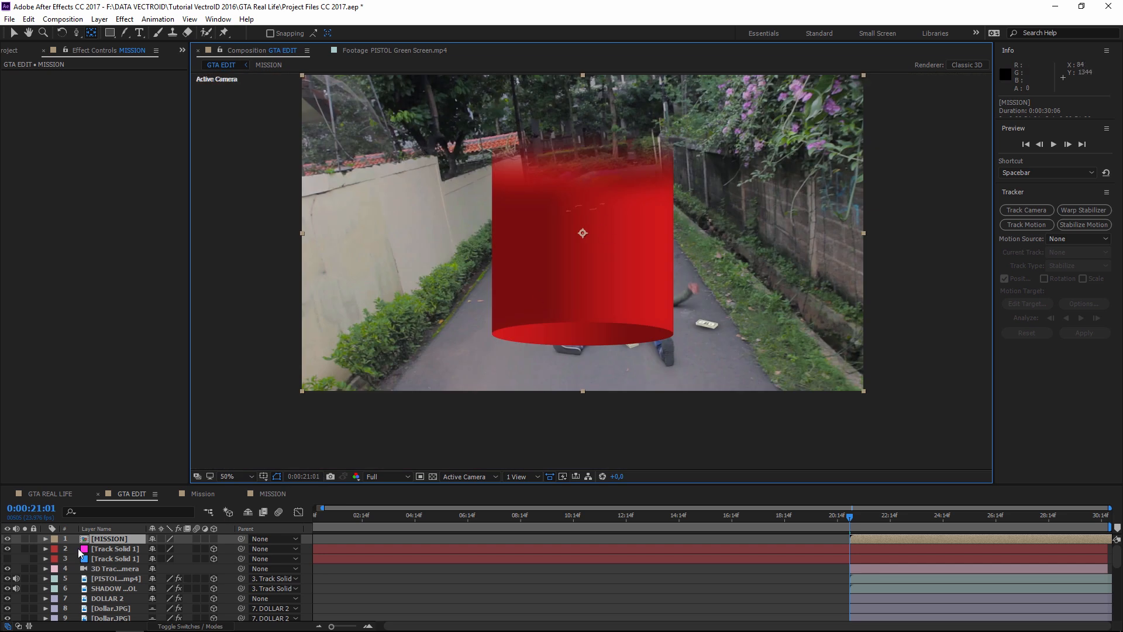
key(period)
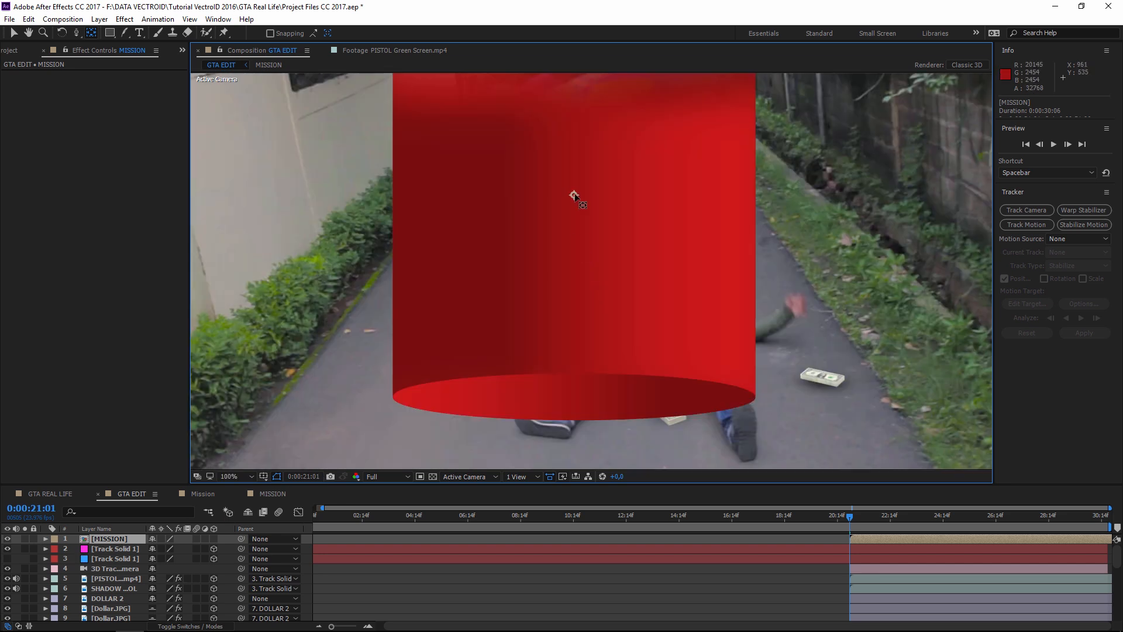
drag(583, 285, 567, 396)
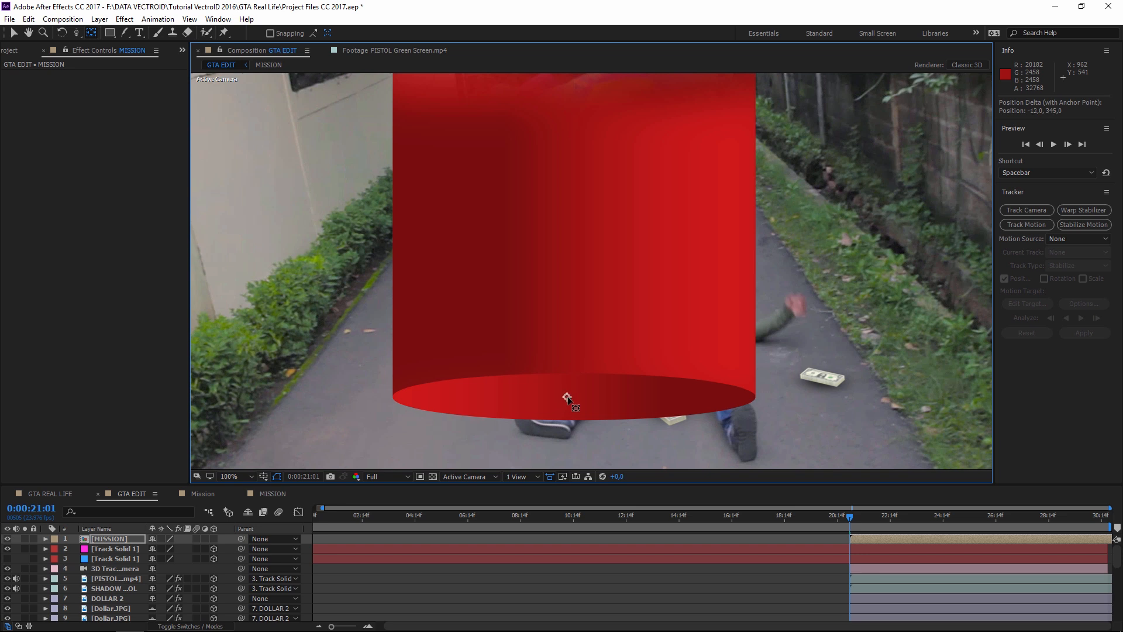
key(comma)
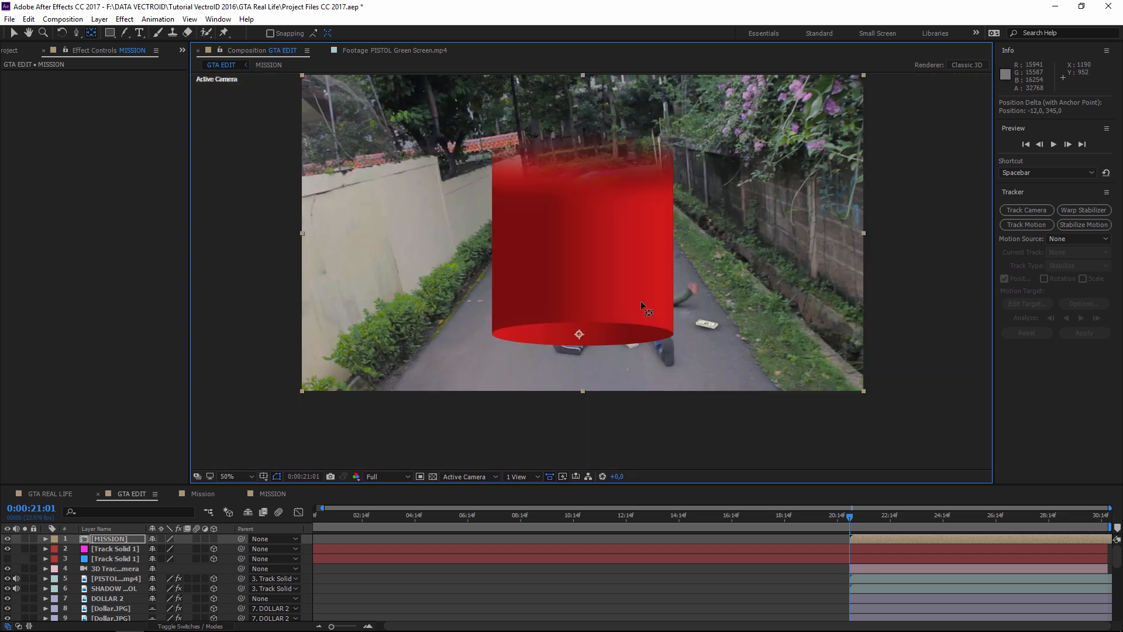
drag(635, 292, 639, 322)
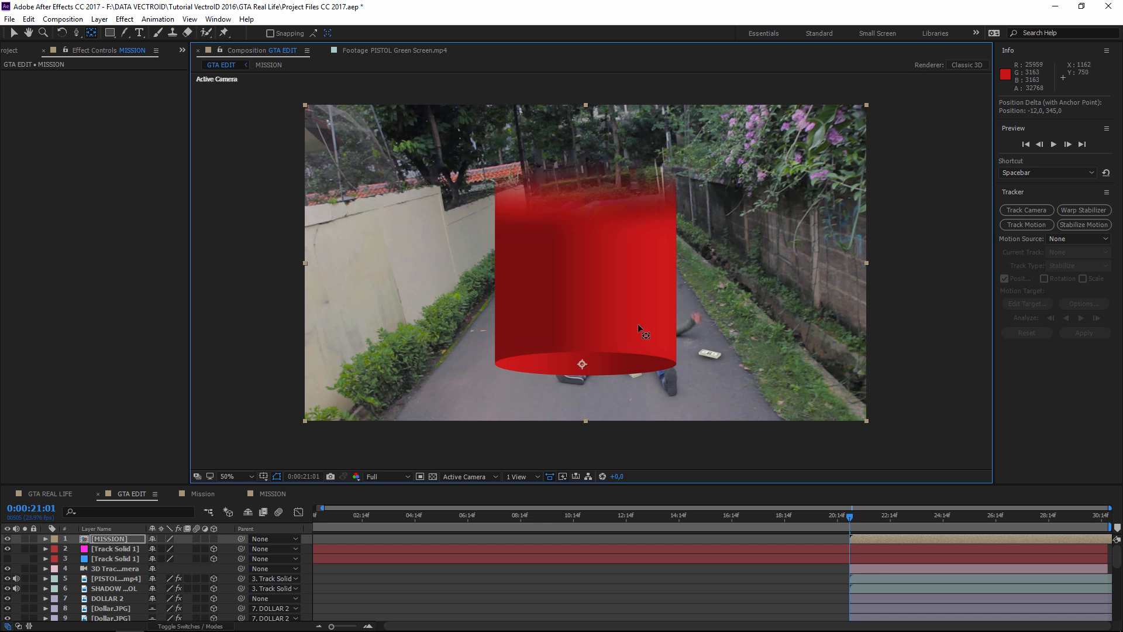
- Make the MISSION layer 3D and hide it
click(213, 539)
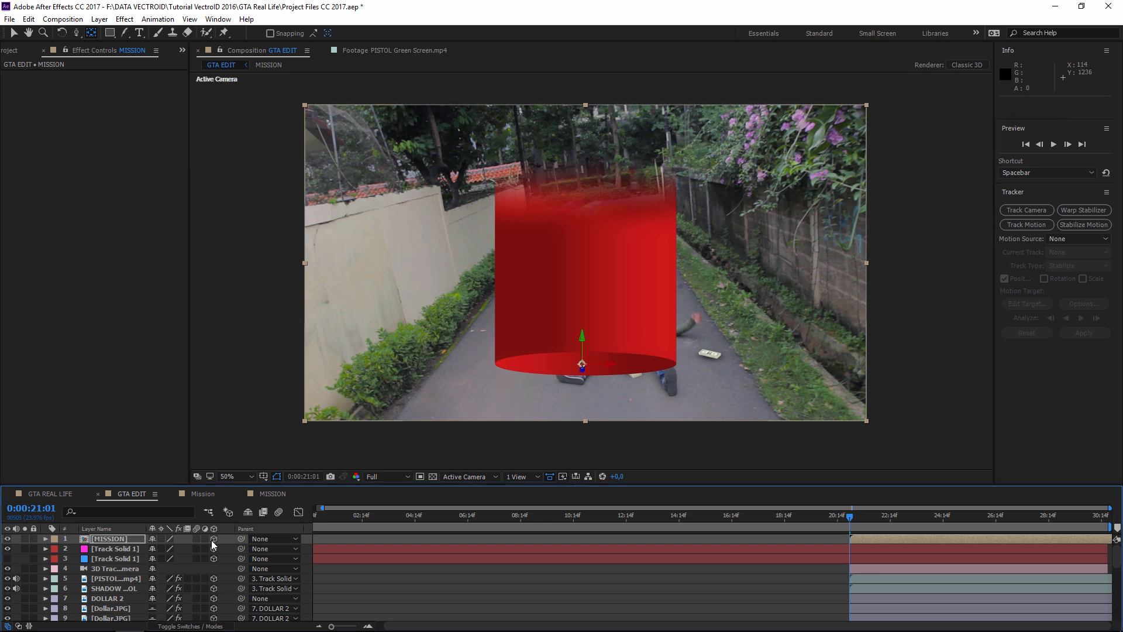
click(105, 542)
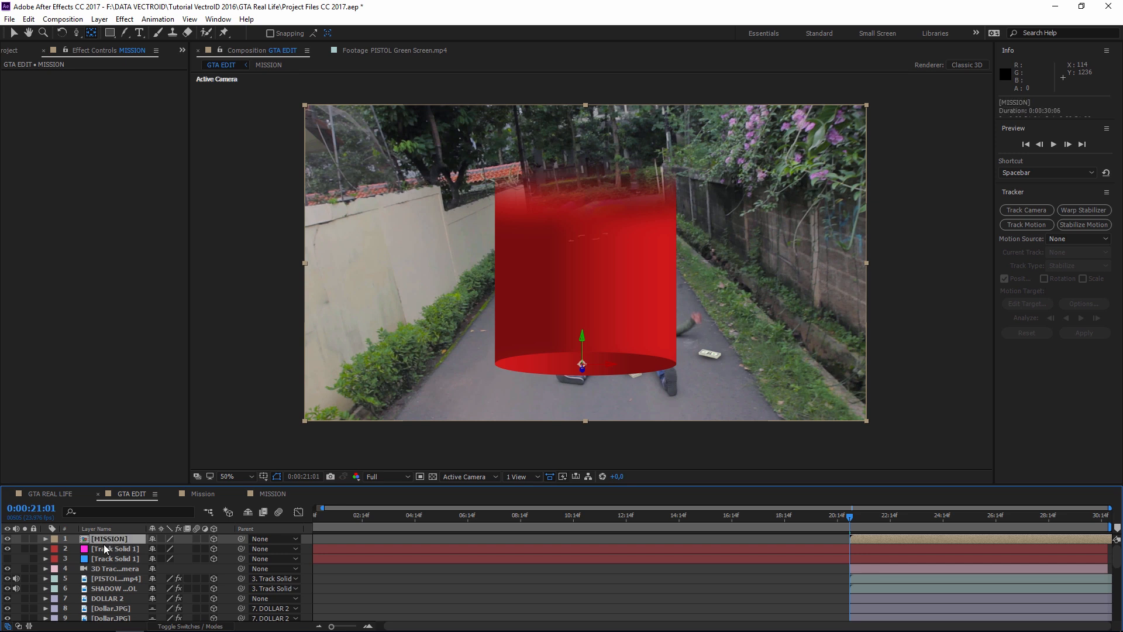
click(7, 539)
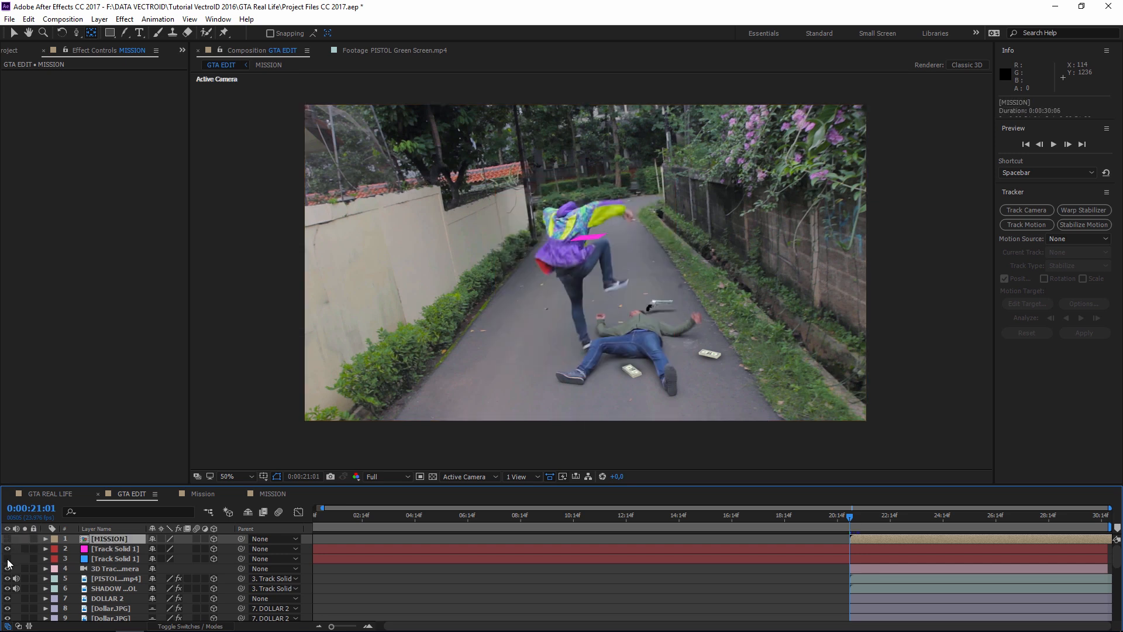
- Show the track solids and move the playhead to 0:00:27:05
click(8, 559)
click(119, 548)
shift+click(117, 558)
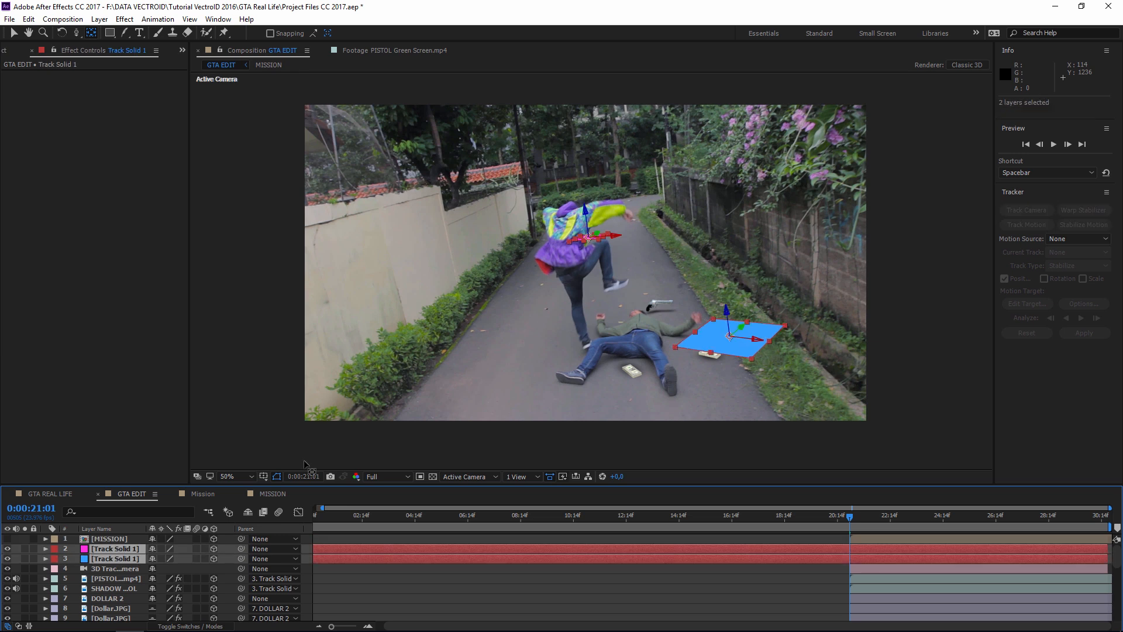
click(592, 236)
scroll(592, 237, up, 2)
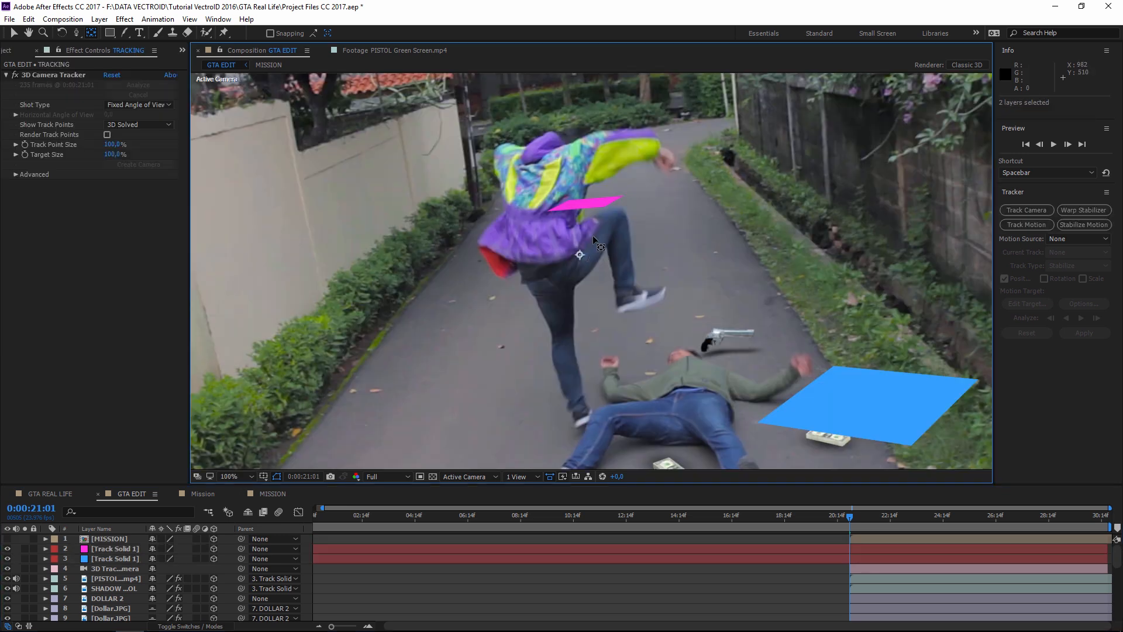
drag(837, 388, 719, 340)
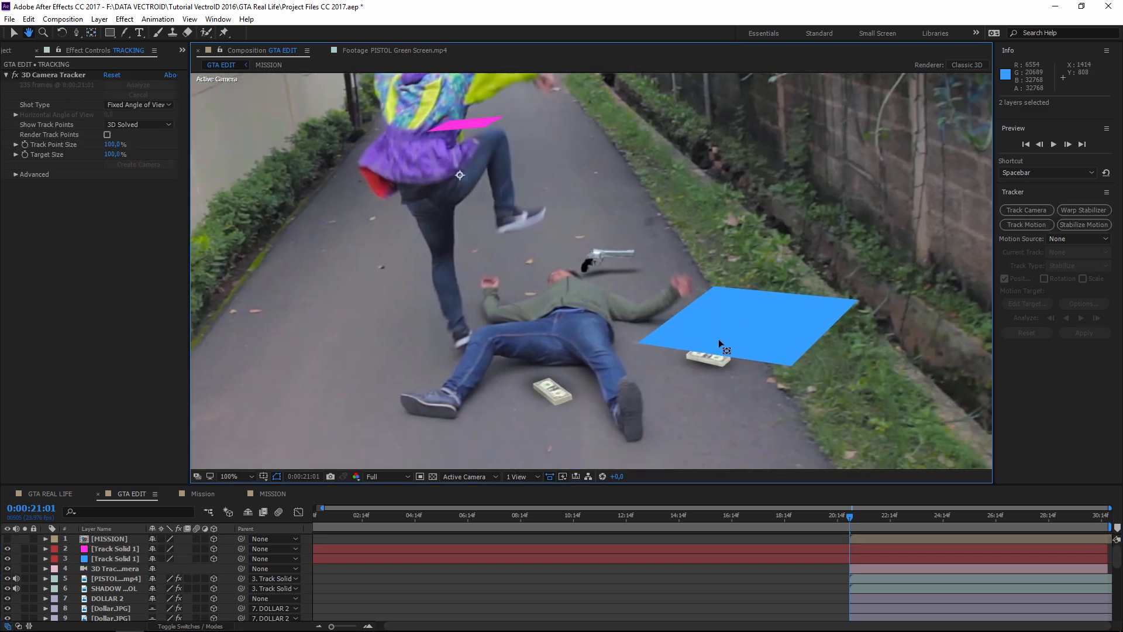
drag(515, 191, 579, 318)
click(968, 518)
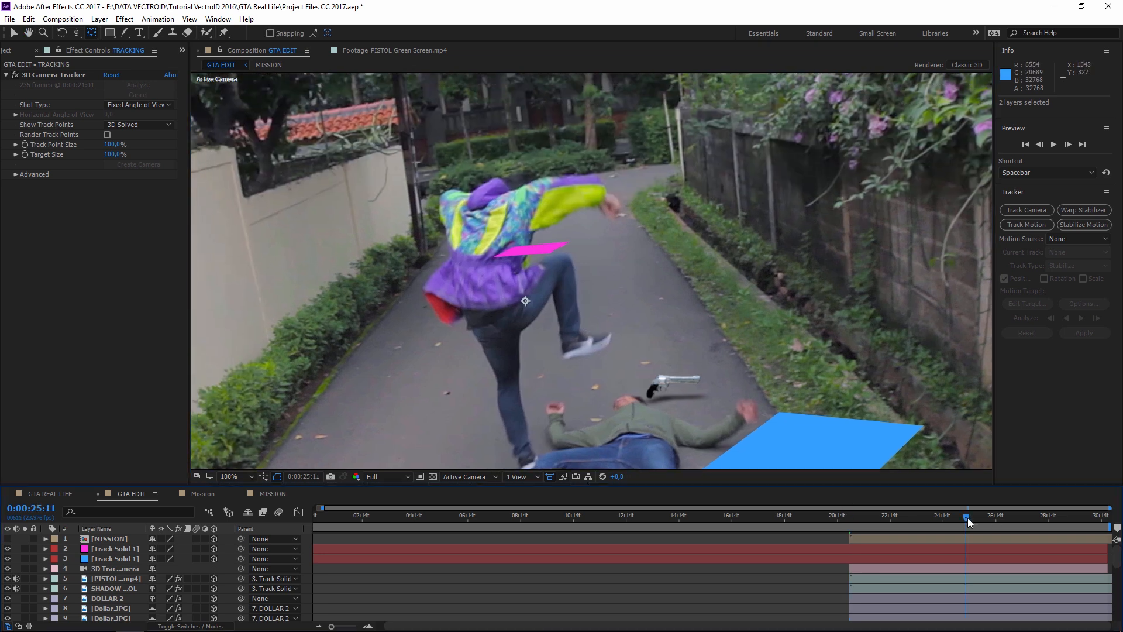
drag(967, 518, 1012, 517)
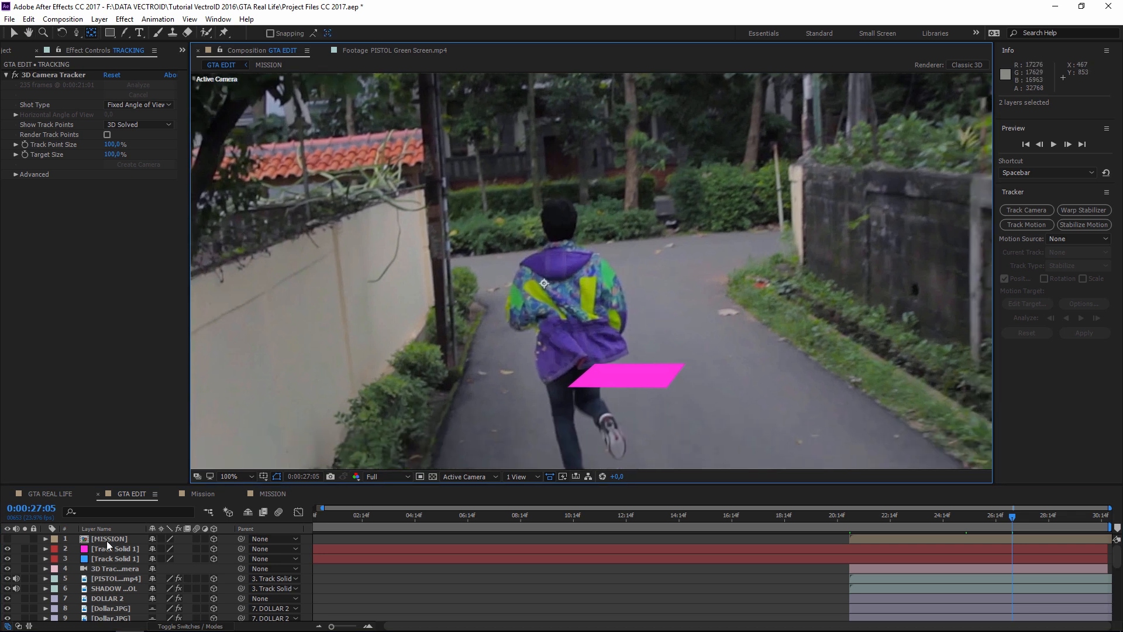
- Unhide MISSION and parent it to Track Solid 1
click(107, 542)
click(8, 538)
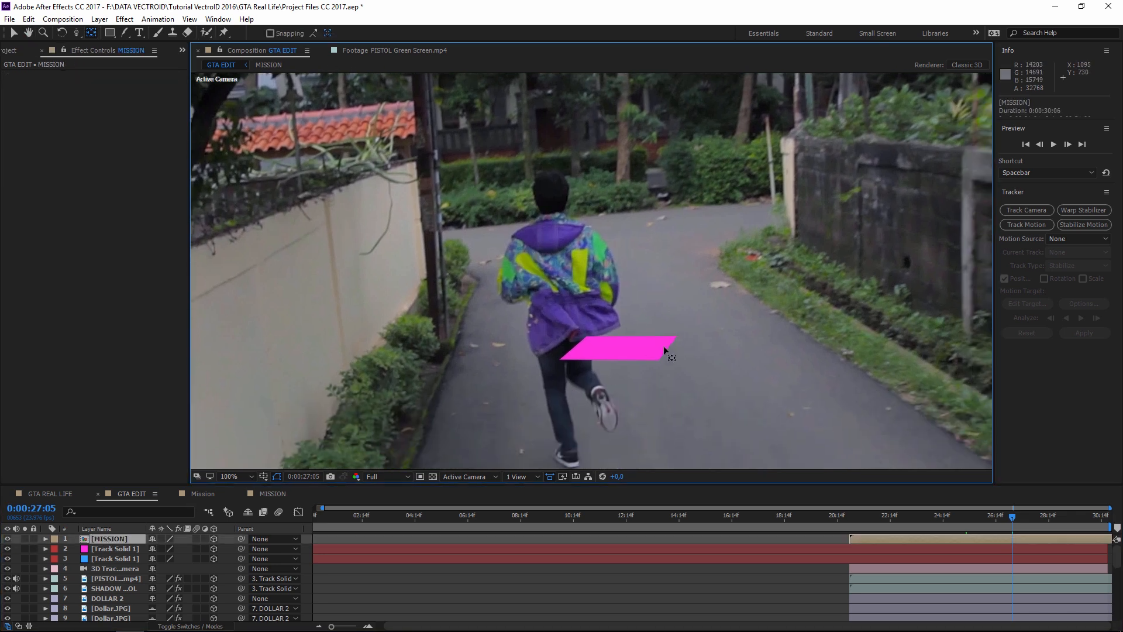
key(comma)
key(comma)
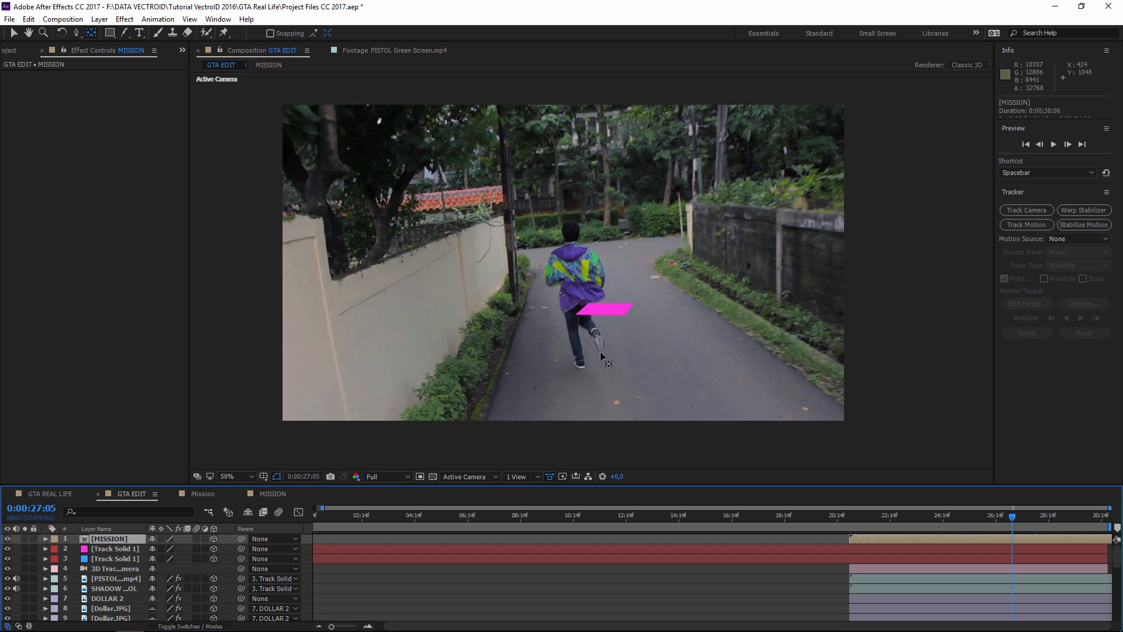
drag(603, 356, 572, 344)
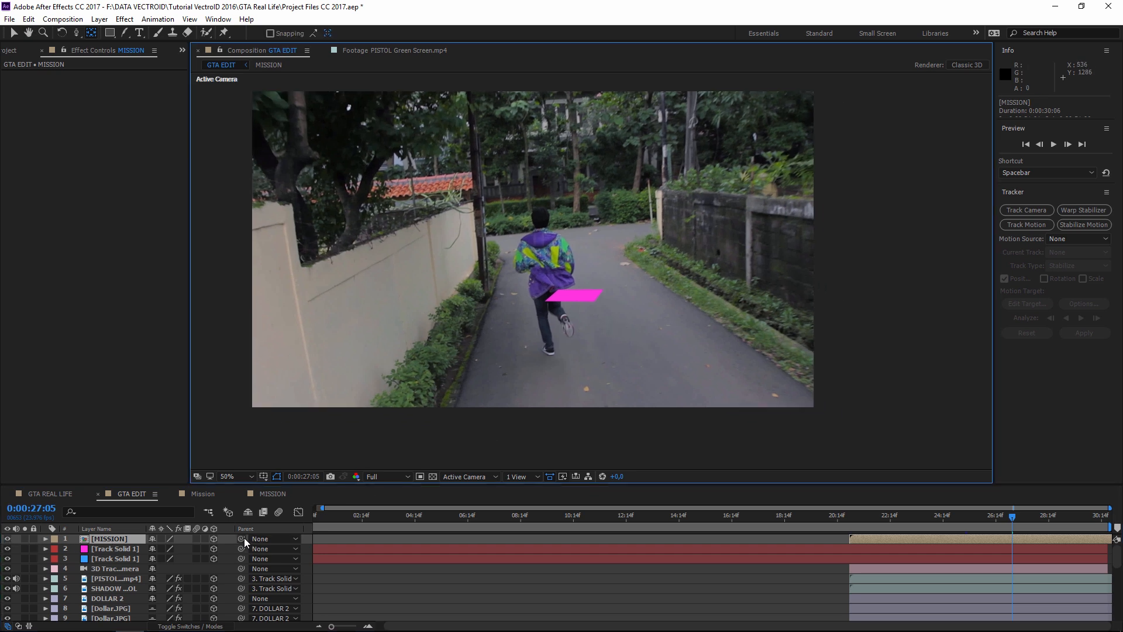
drag(241, 538, 90, 547)
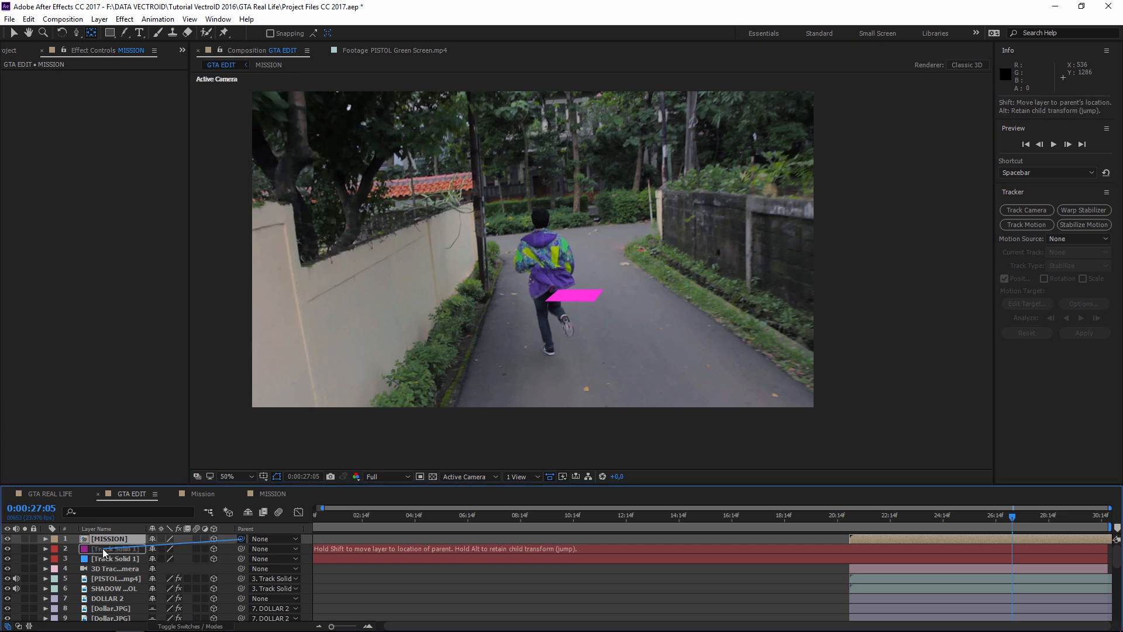
drag(103, 549, 105, 549)
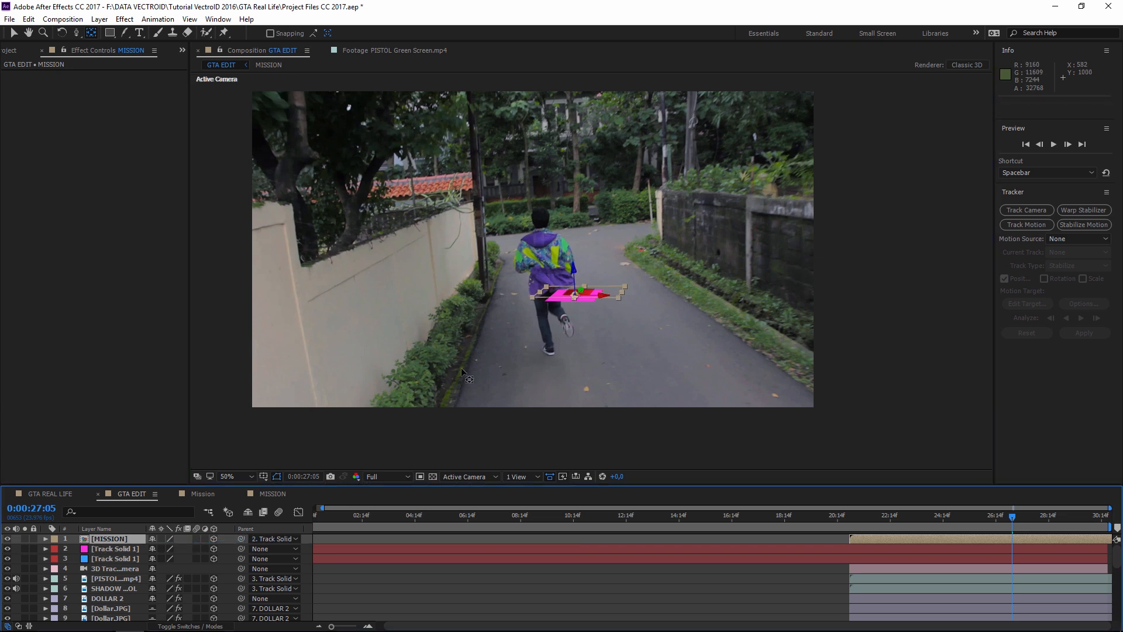
key(period)
key(period)
drag(601, 374, 693, 366)
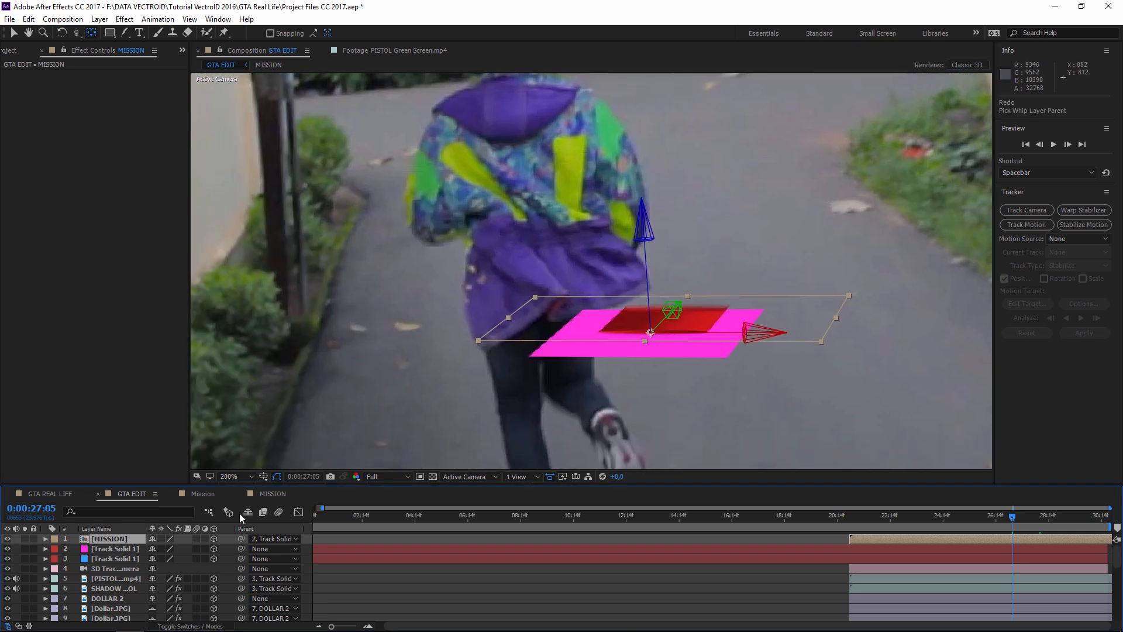
- Rotate the cylinder upright to X 90°, Y -38°, Z 4° and hide the track solids
key(r)
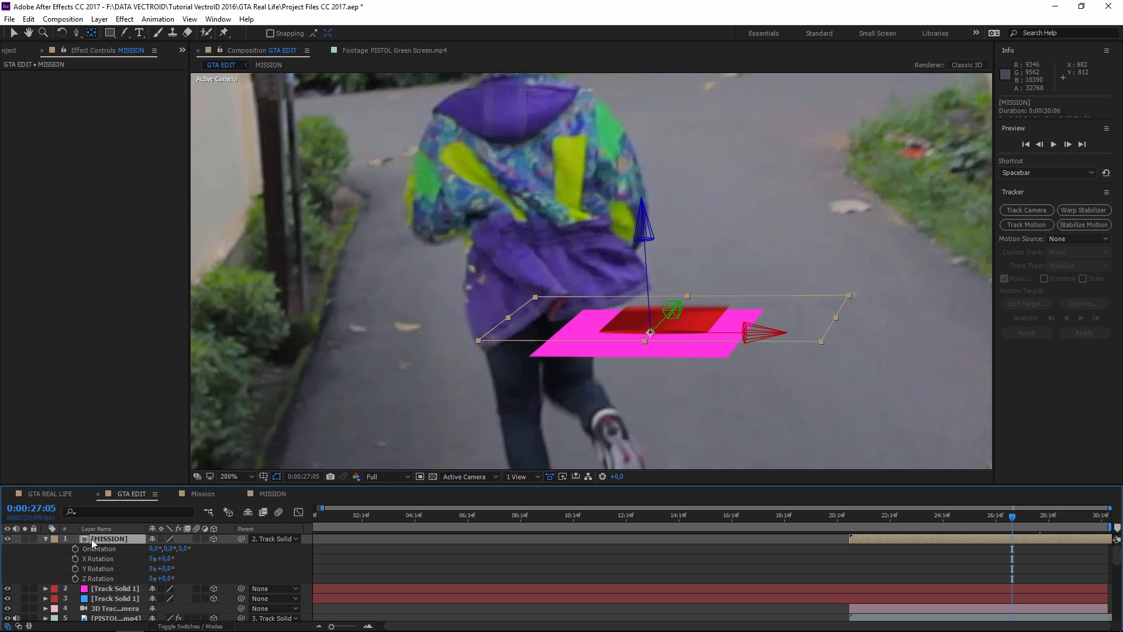
click(98, 559)
drag(165, 558, 215, 556)
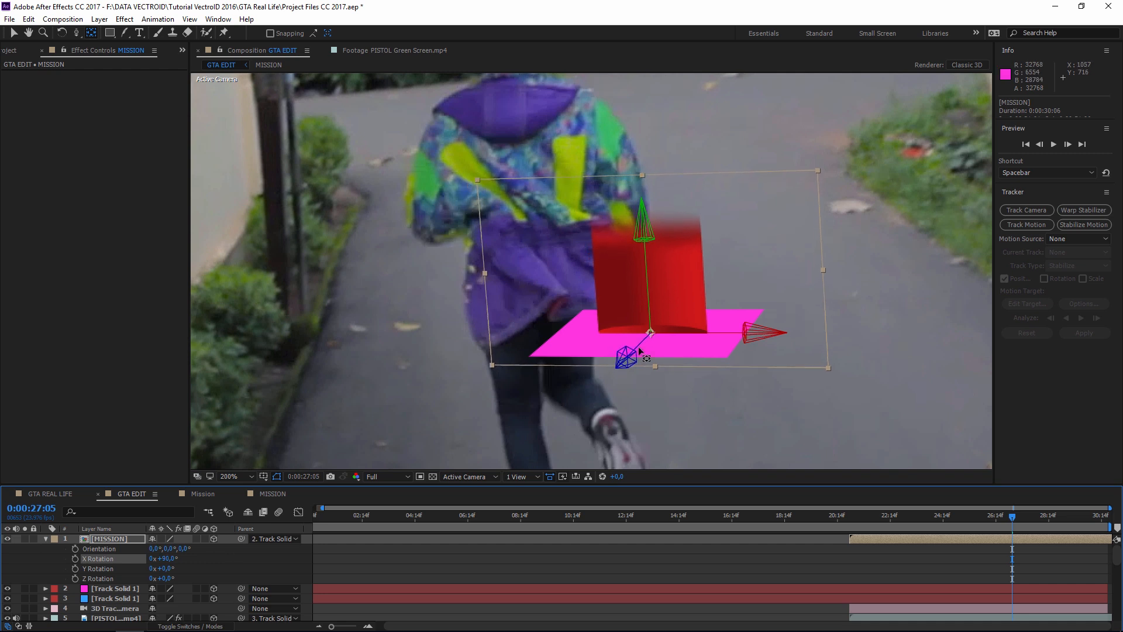
drag(173, 570, 154, 568)
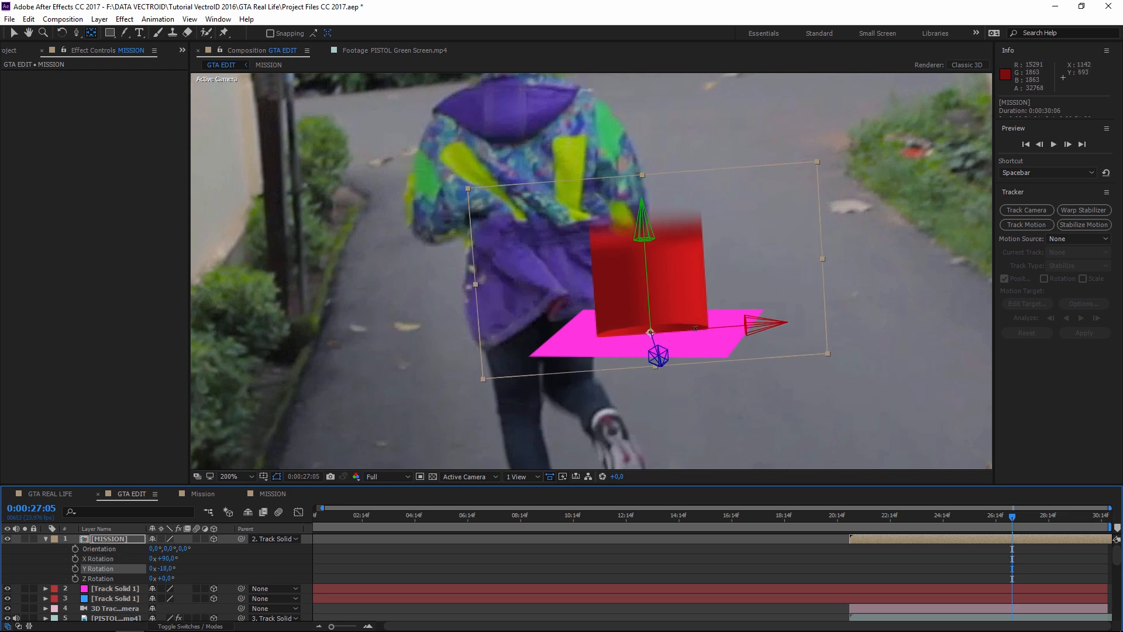
click(104, 579)
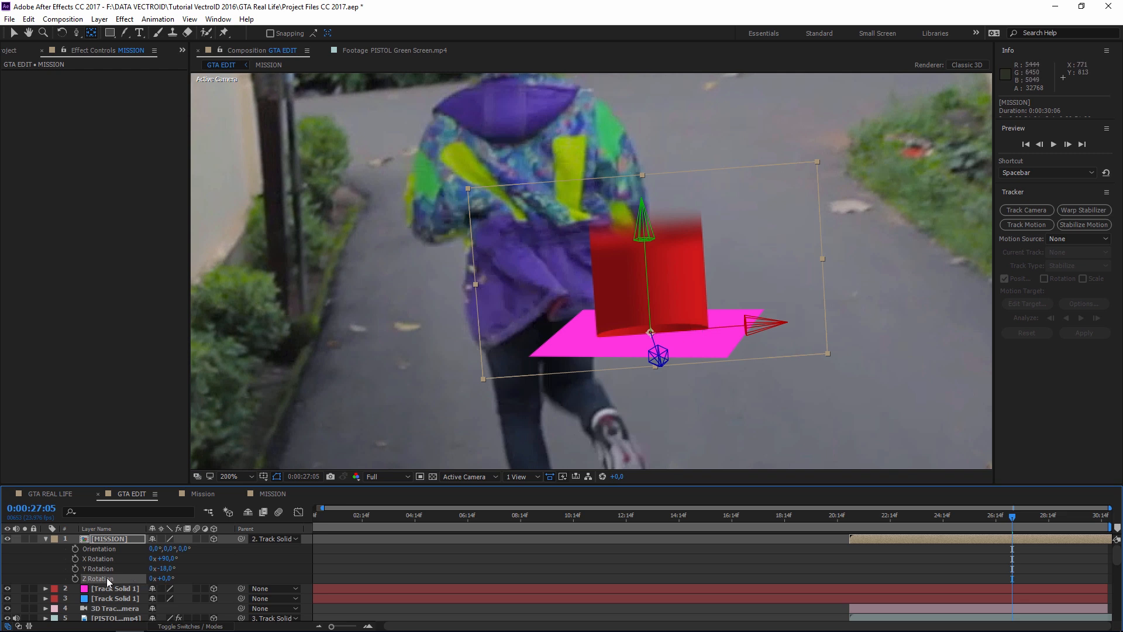
drag(167, 579, 168, 577)
click(115, 588)
drag(7, 588, 7, 598)
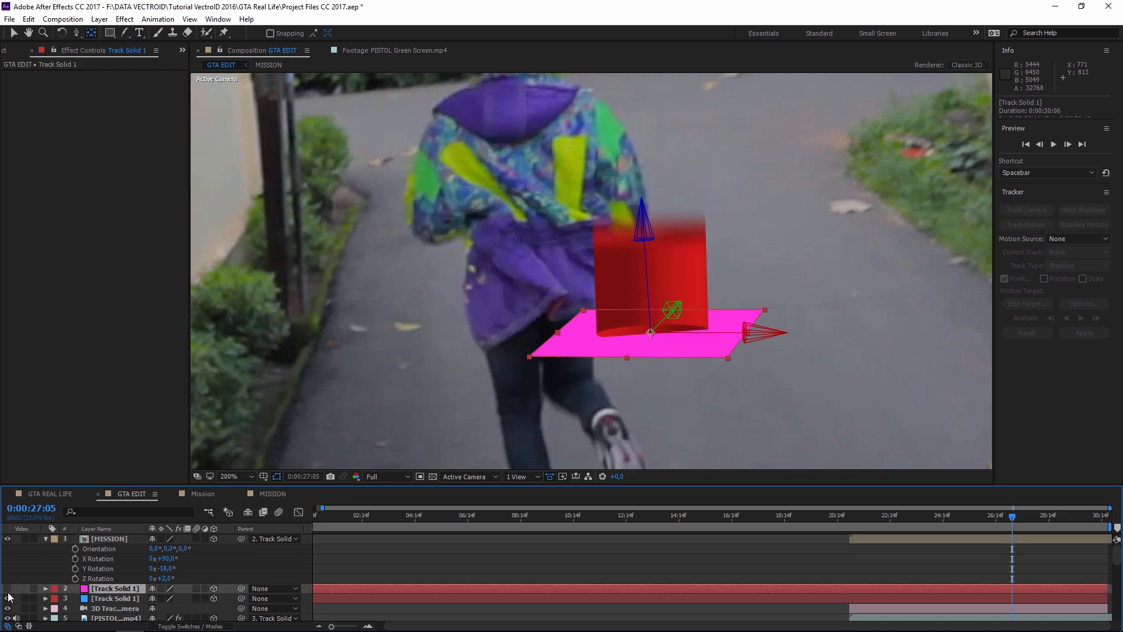
drag(167, 578, 176, 579)
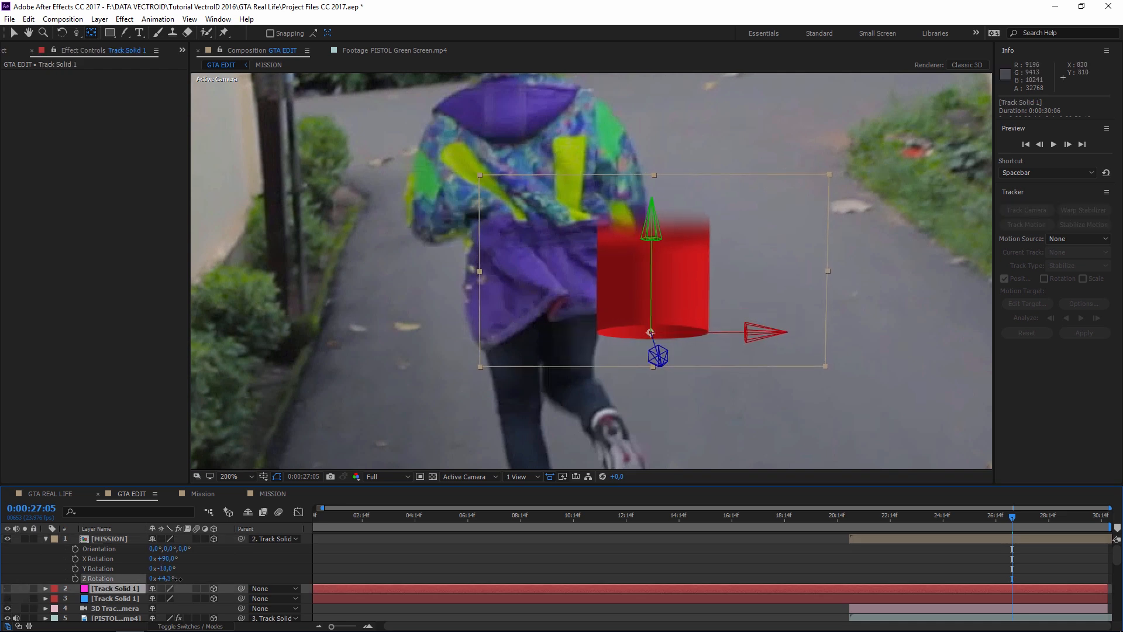
click(725, 316)
click(107, 540)
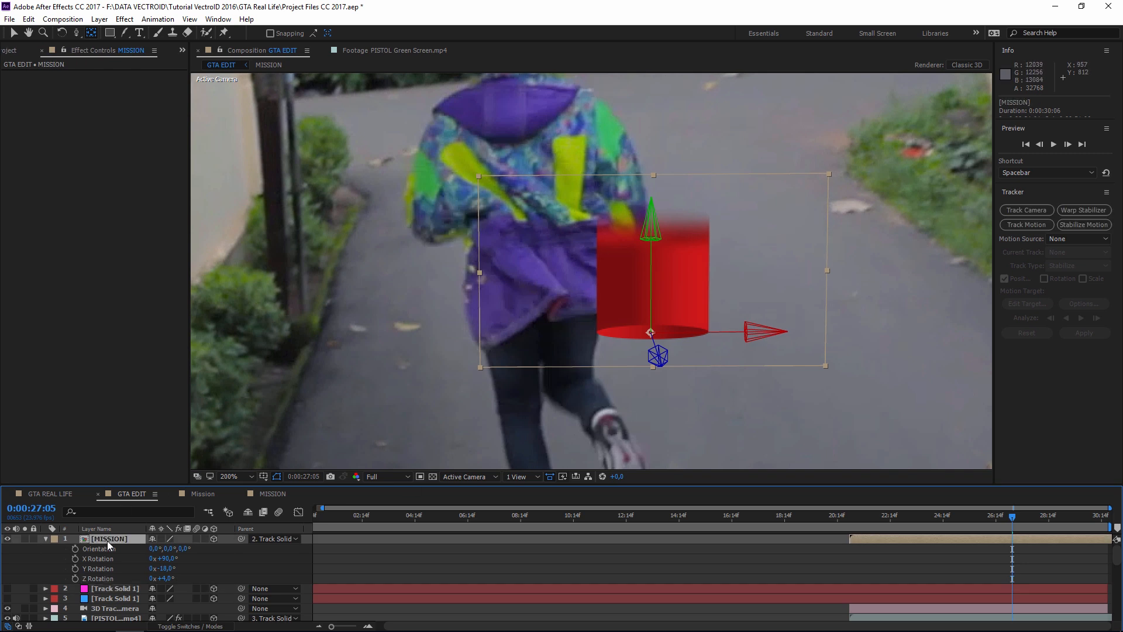
- Scale the MISSION cylinder to 223%, undoing accidental moves
key(s)
drag(171, 548, 449, 347)
key(ctrl+z)
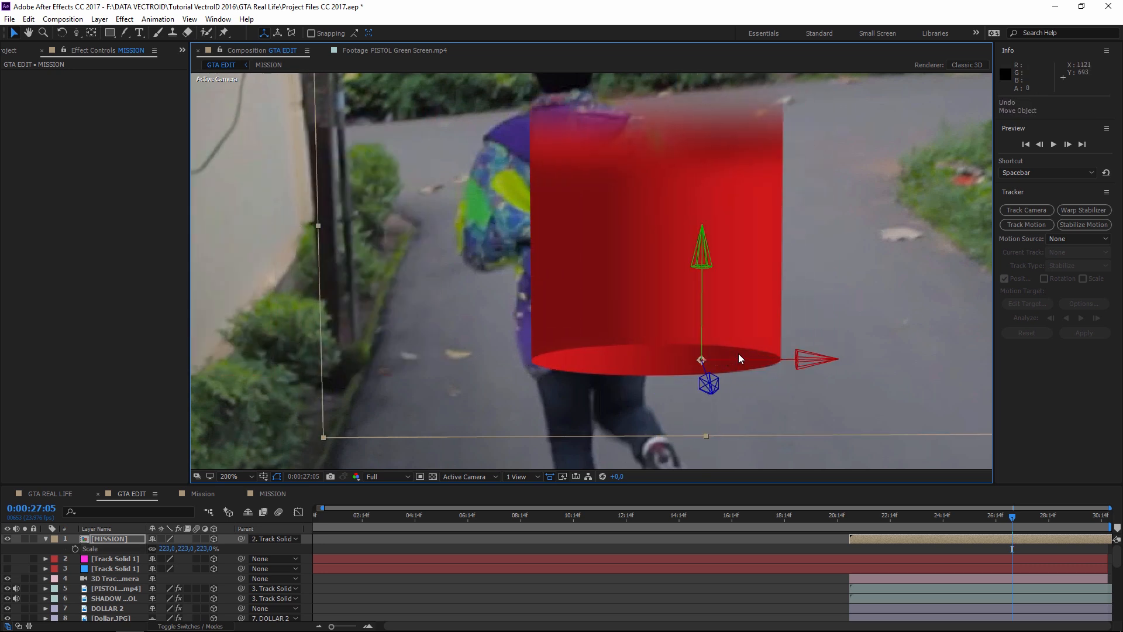
drag(701, 361, 764, 232)
drag(717, 281, 711, 278)
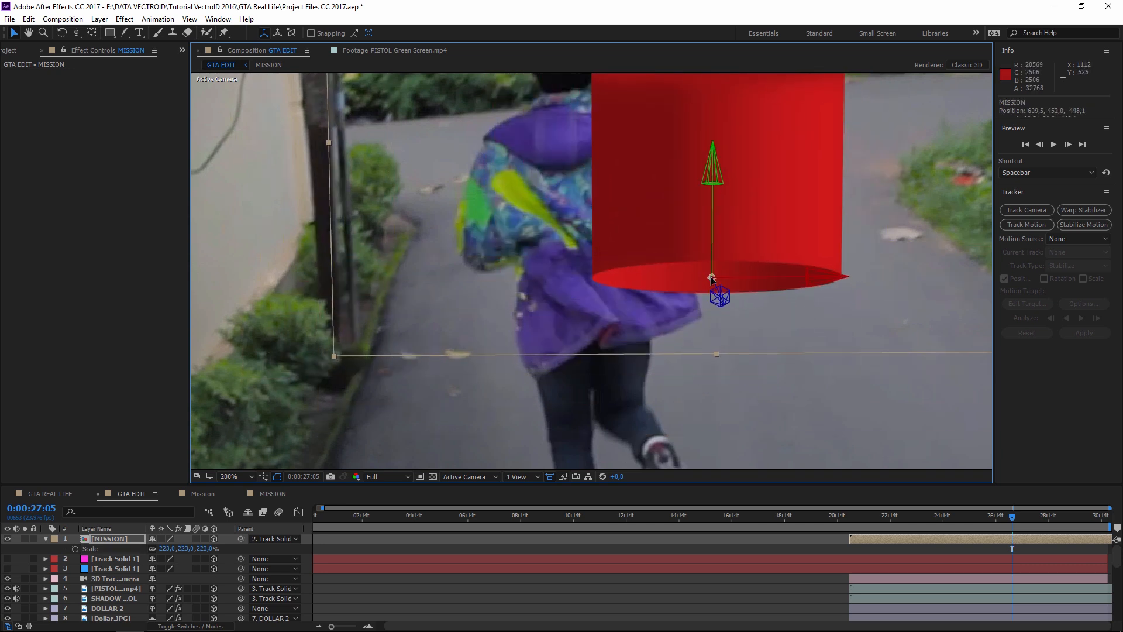
key(ctrl+z)
key(ctrl+z)
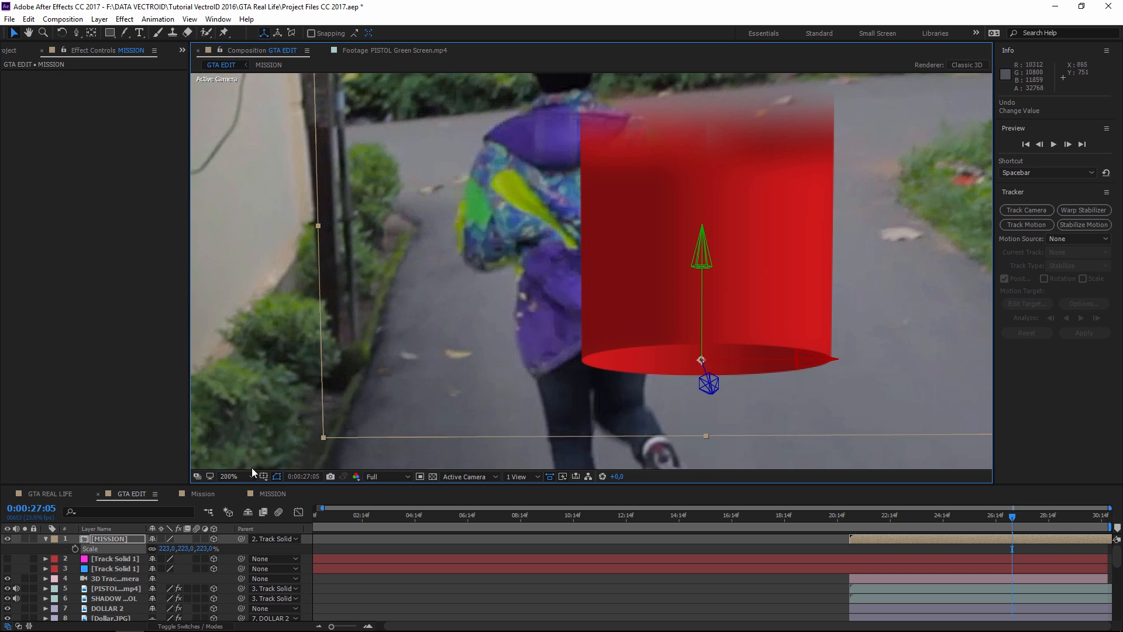
- Slide the cylinder left to position -502.4, 530.1, -42.9
click(114, 538)
key(p)
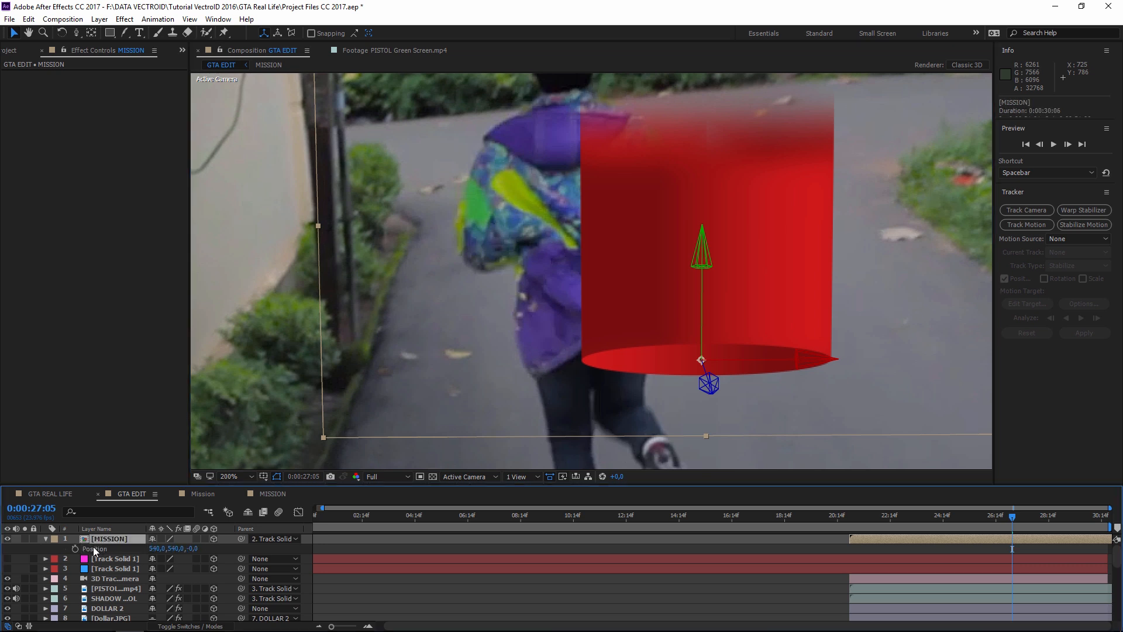
drag(151, 548, 103, 548)
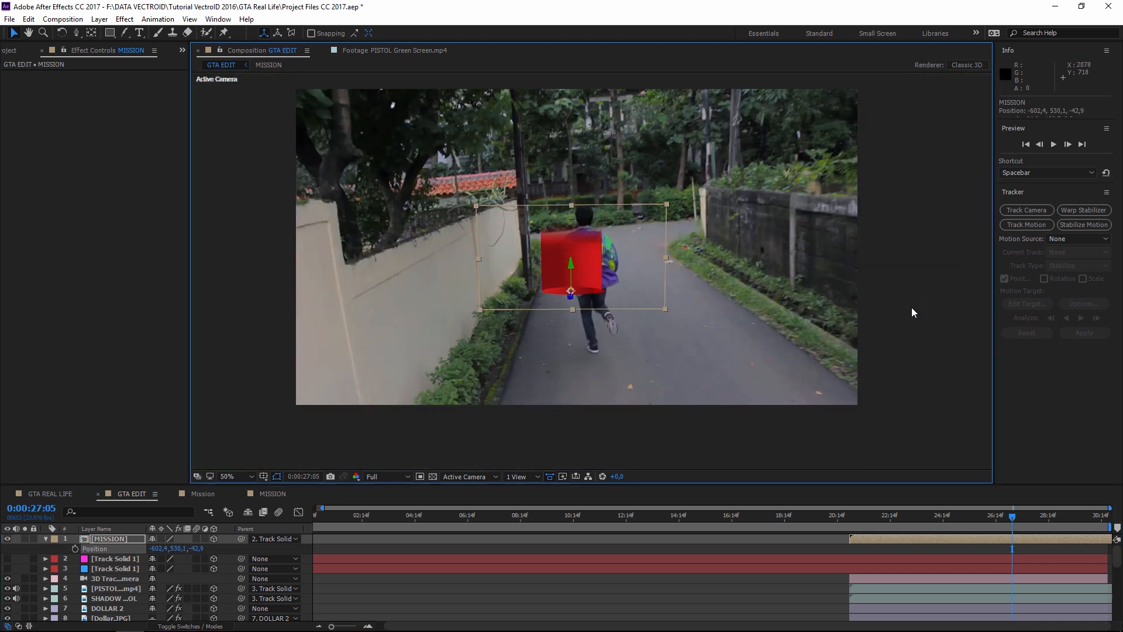
click(885, 332)
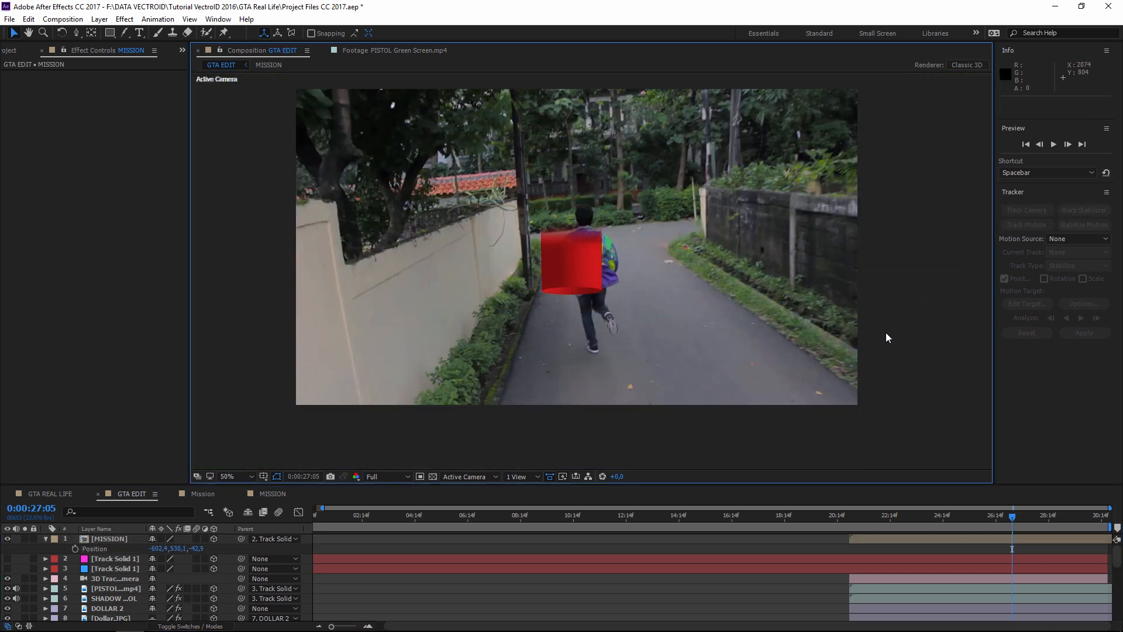
- Review the red cylinder around the kick scene near 21:16, framing it in the viewer
scroll(885, 333, up, 1)
drag(780, 312, 819, 324)
drag(849, 515, 1001, 517)
scroll(763, 316, down, 1)
drag(705, 313, 718, 290)
scroll(691, 324, up, 1)
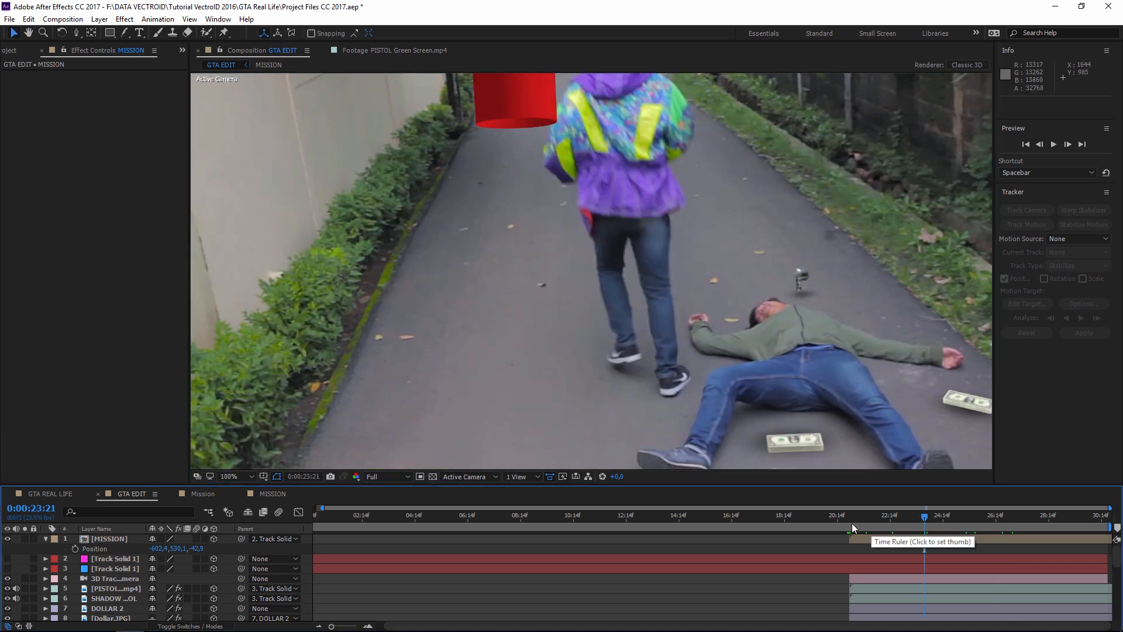
scroll(894, 462, up, 2)
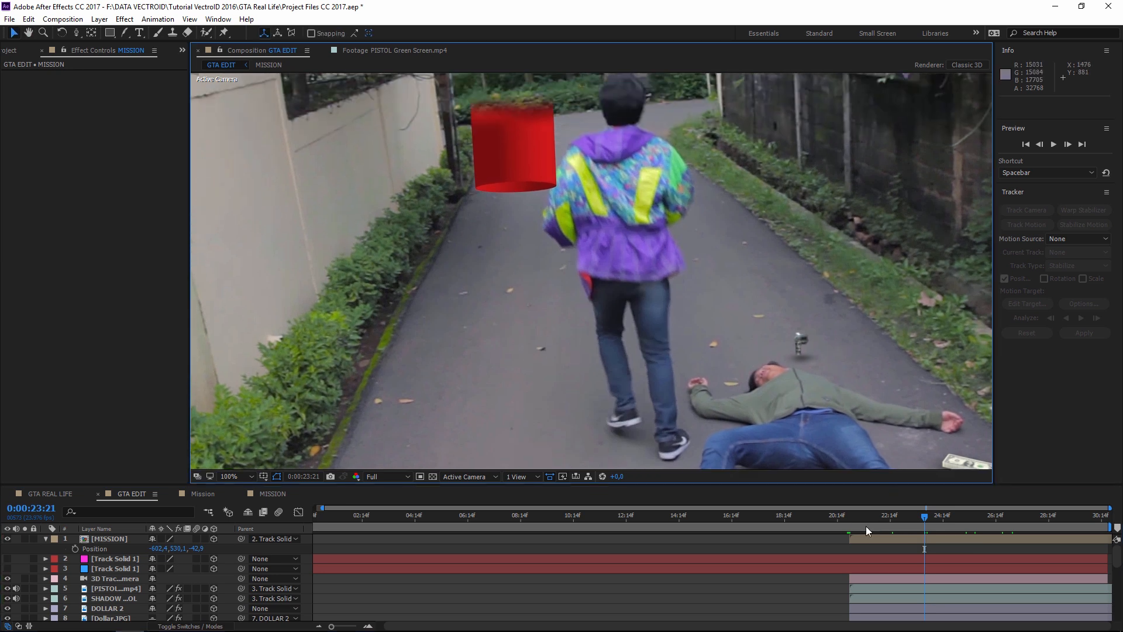
- Check the cylinder at 23:17, 26:01 and 23:23, ending on frame 22:12
click(918, 519)
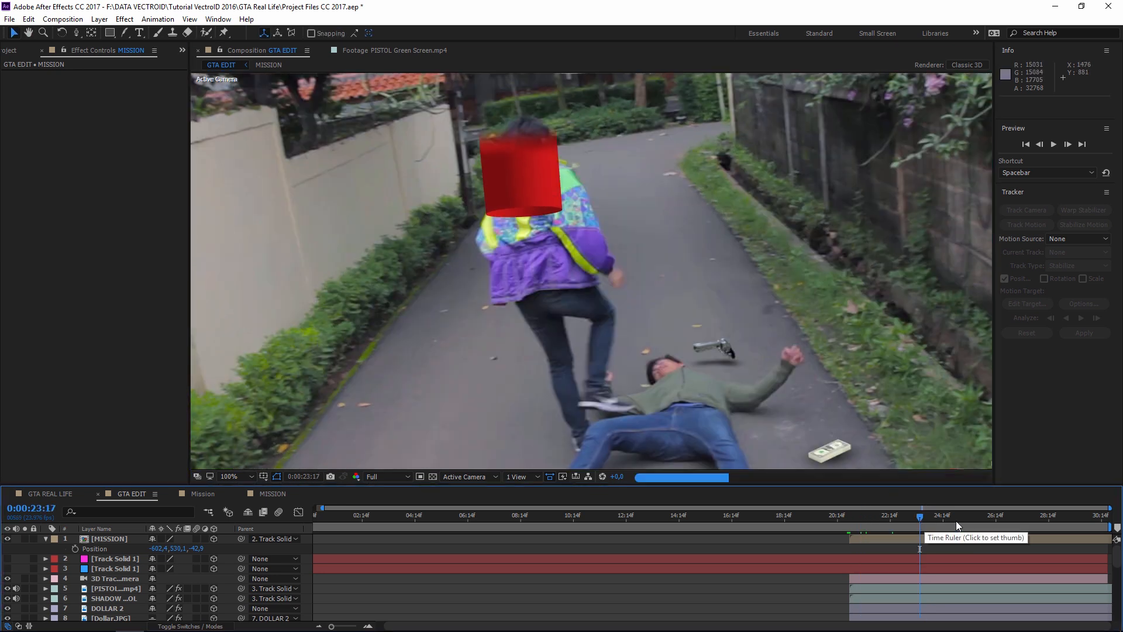
click(981, 517)
key(h)
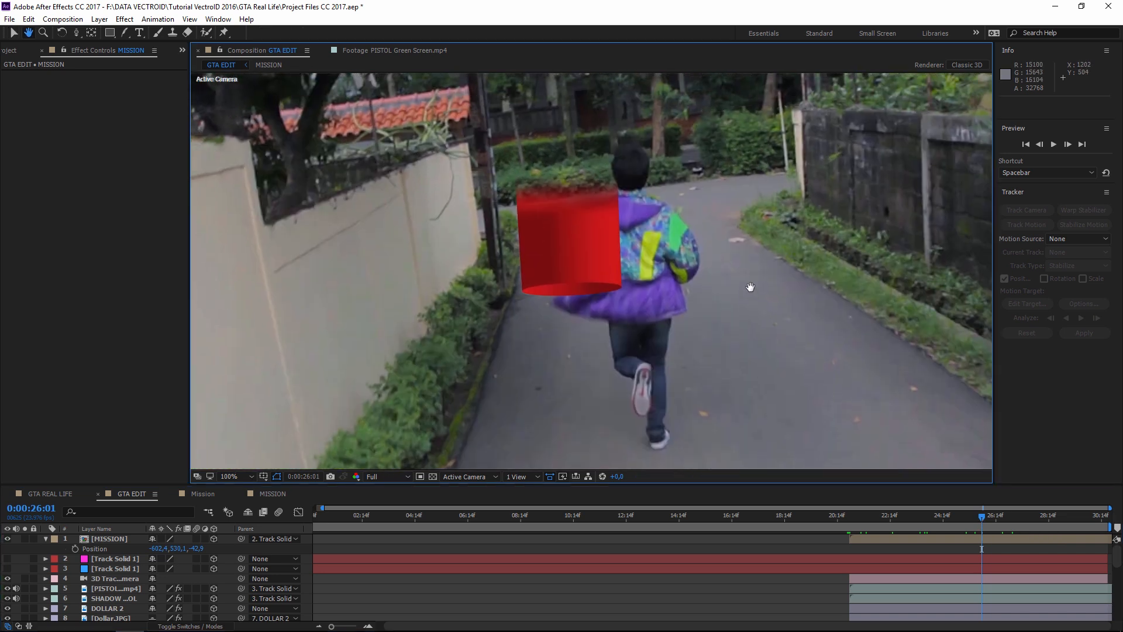
scroll(750, 287, up, 1)
drag(665, 295, 666, 331)
key(v)
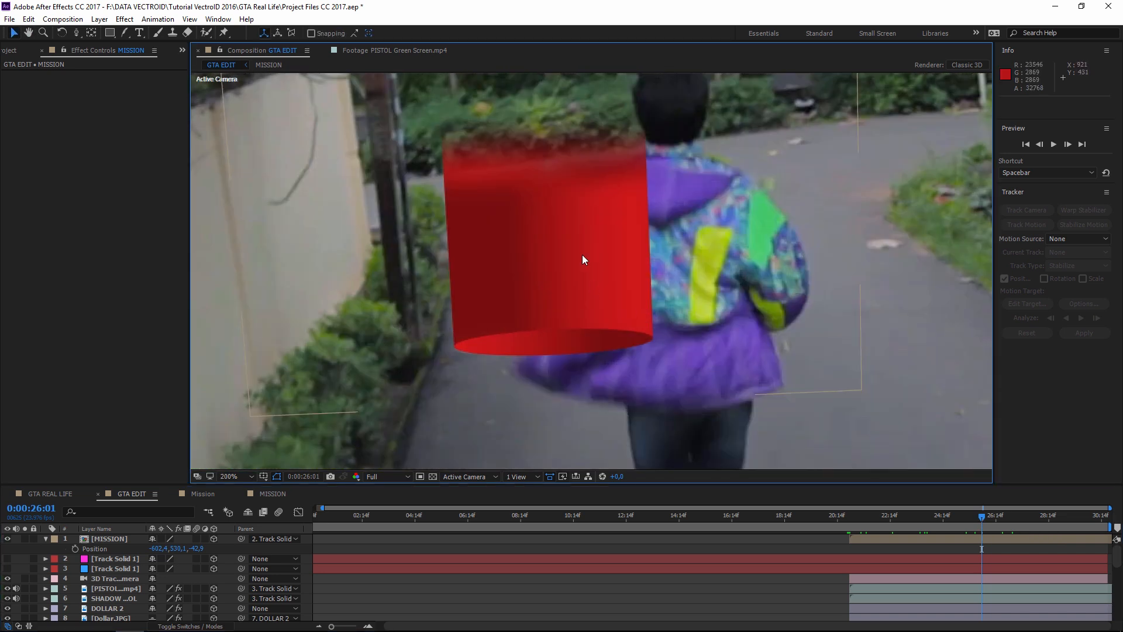
scroll(641, 311, down, 1)
click(927, 519)
drag(928, 523, 888, 525)
scroll(110, 590, down, 6)
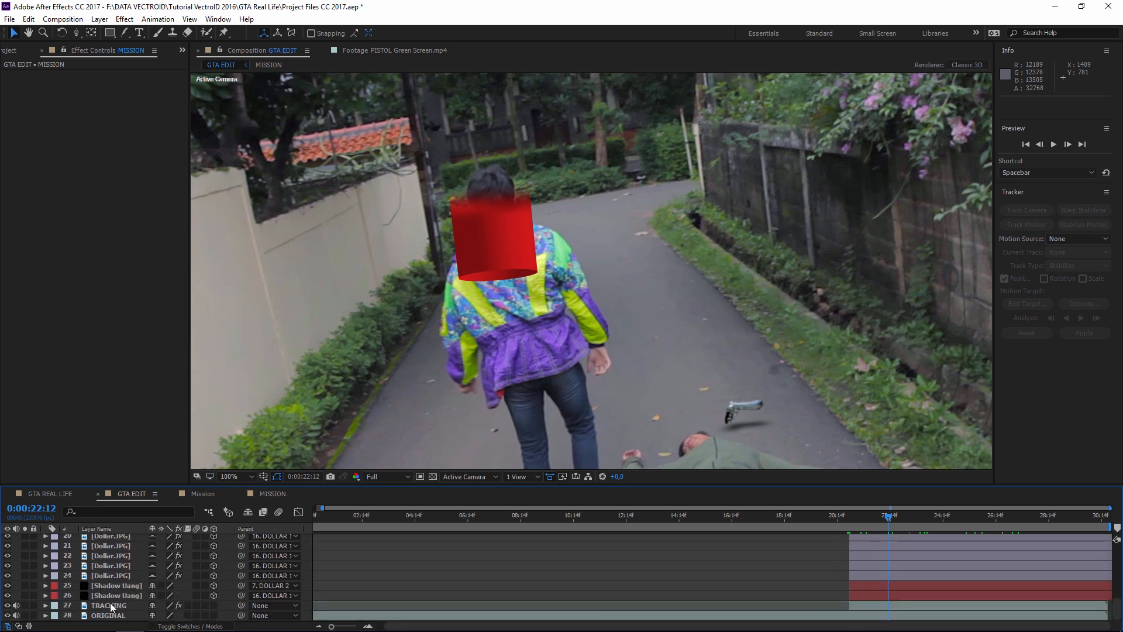
- Duplicate the TRACKING layer, move the TRACKING 2 copy to the top and hide it
click(99, 607)
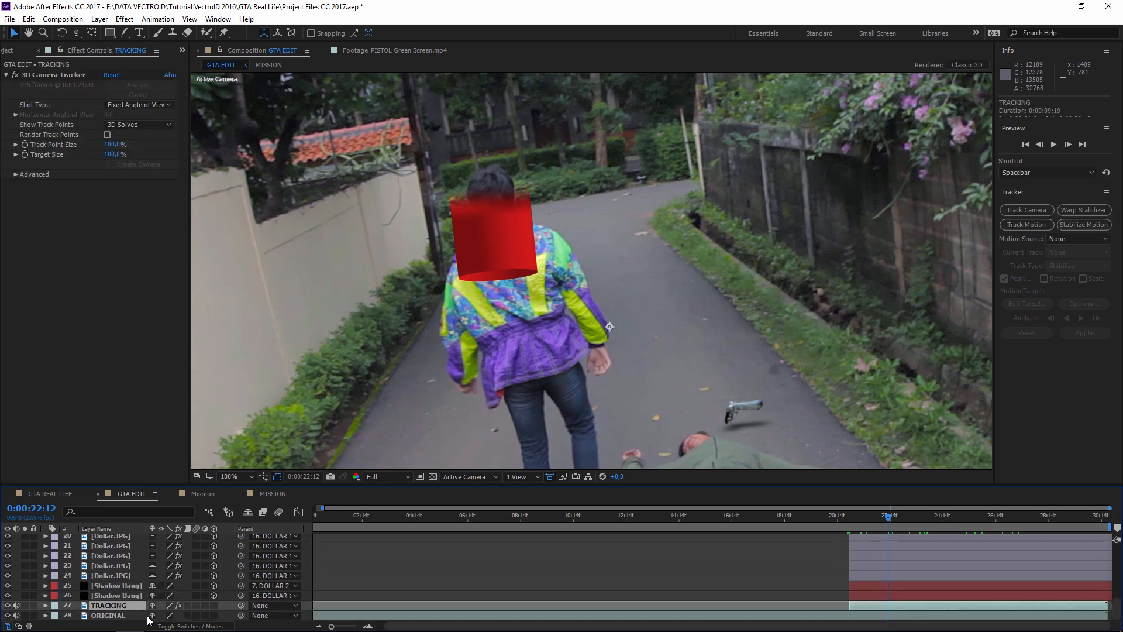
key(ctrl+d)
scroll(115, 592, down, 1)
drag(128, 595, 104, 535)
key(ctrl+z)
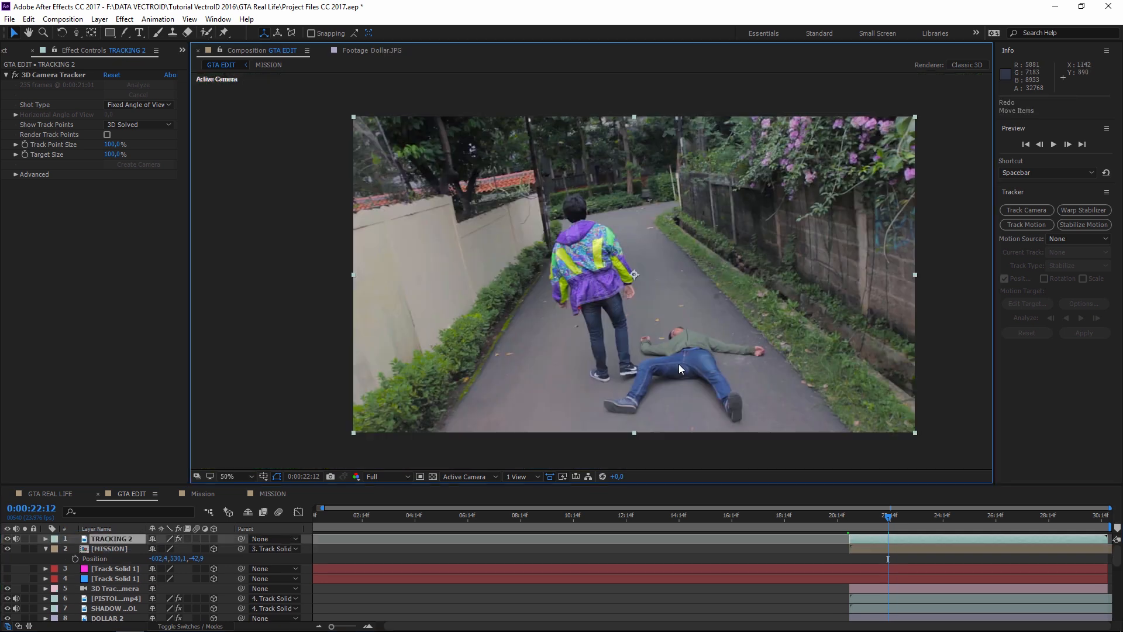
click(115, 538)
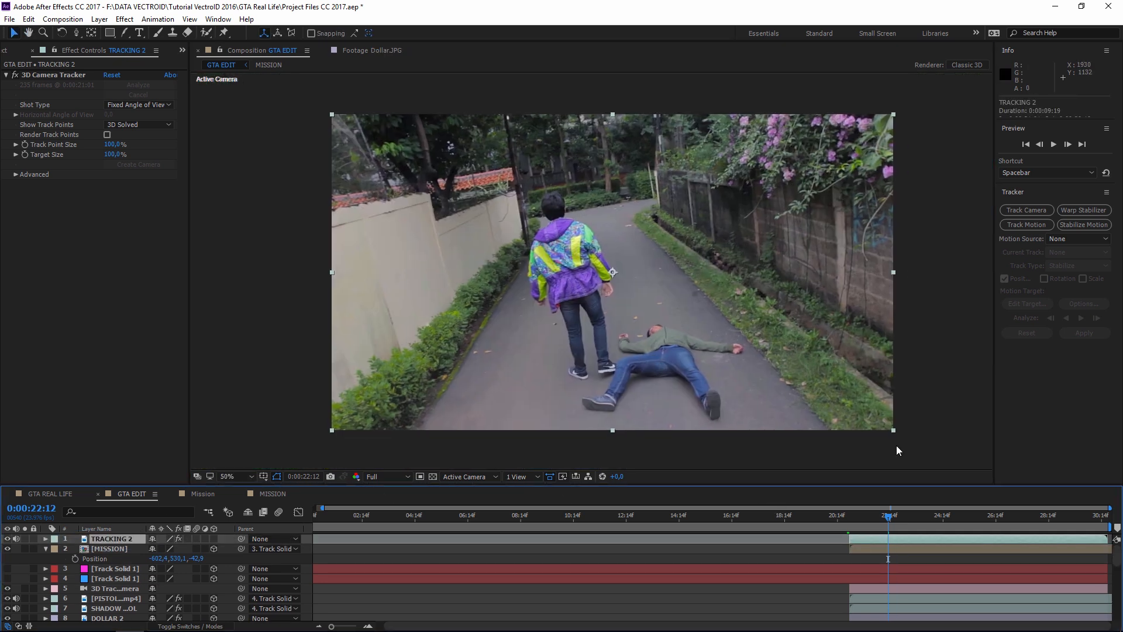
click(108, 548)
- Trim the MISSION layer so it starts at 23:19
click(7, 538)
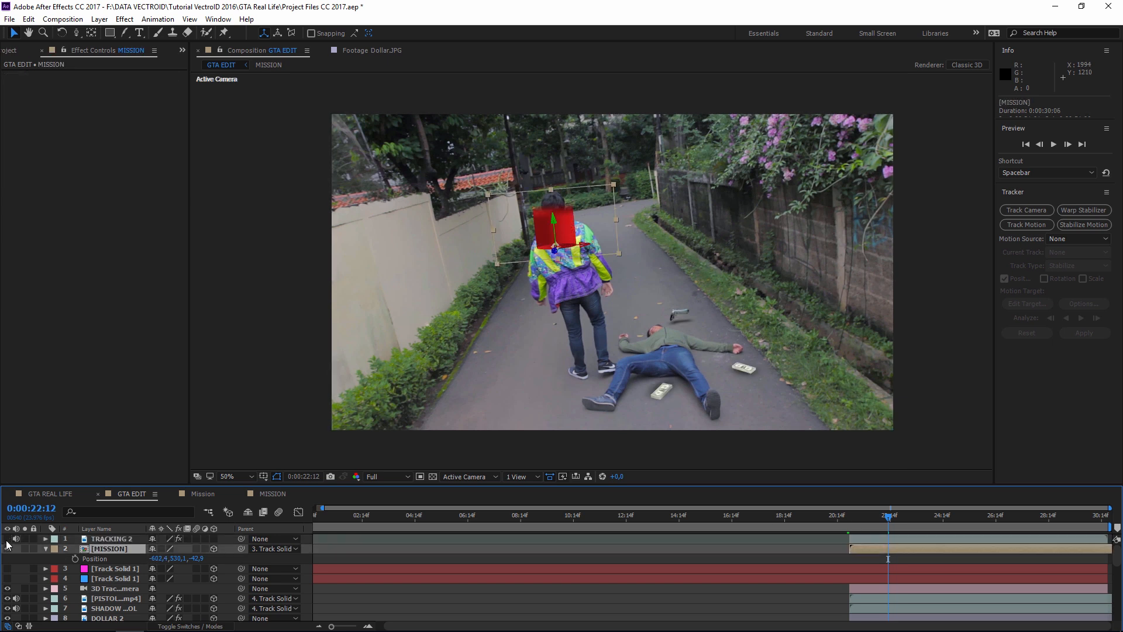
click(915, 518)
drag(883, 517, 922, 507)
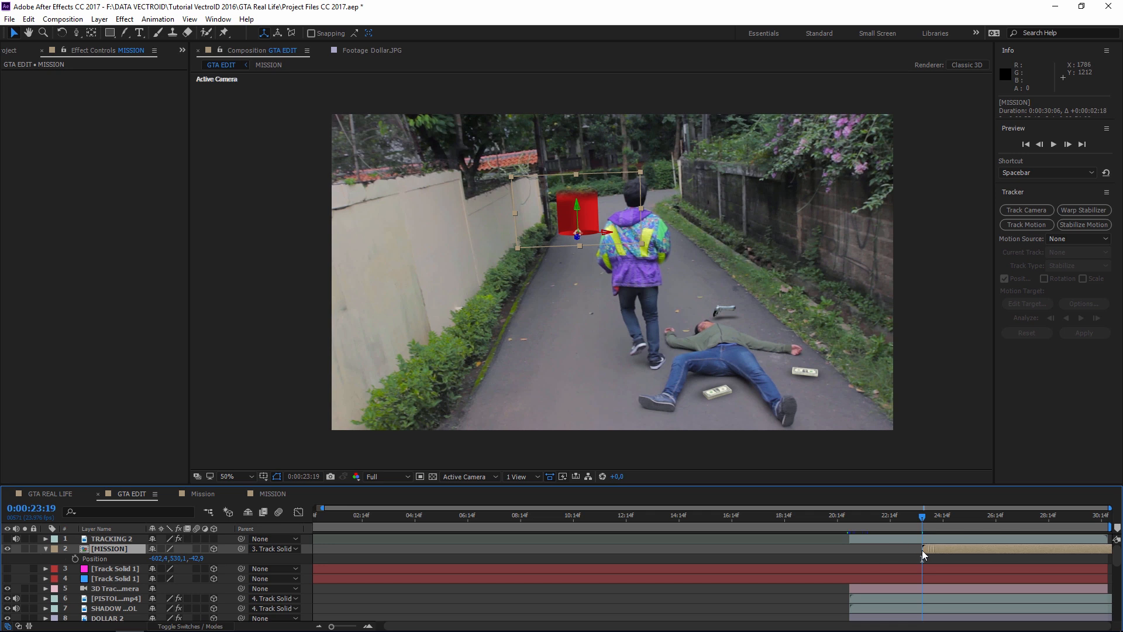
- Rename TRACKING 2 to 'ROTO BRUSH' and trim its start to 23:19
click(882, 542)
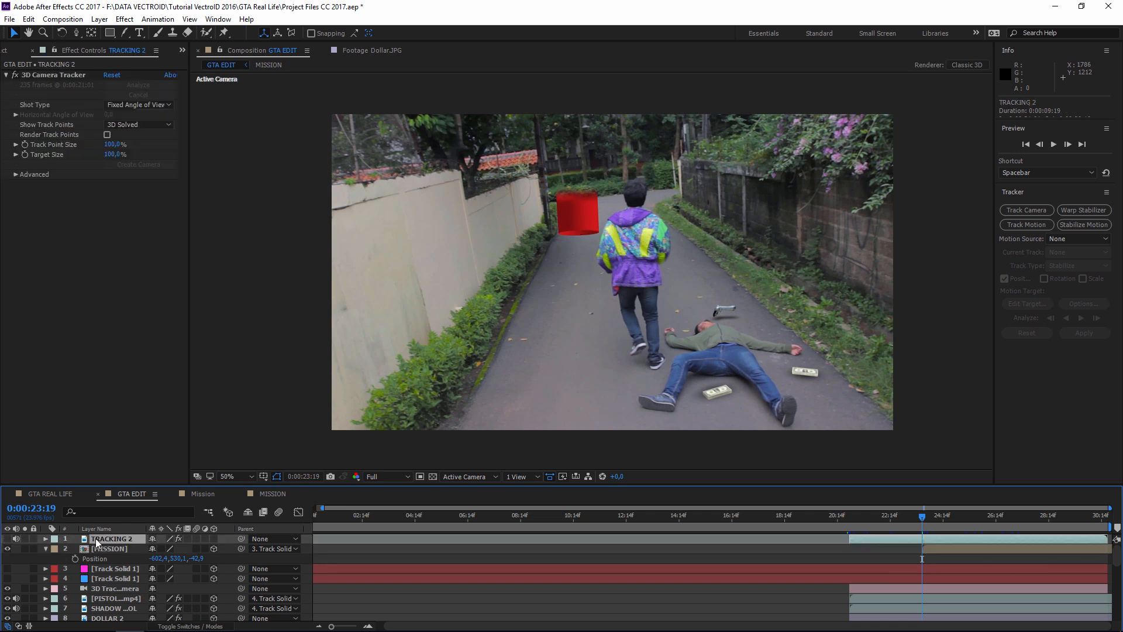
key(Return)
text(ROTO BRUSH)
key(Return)
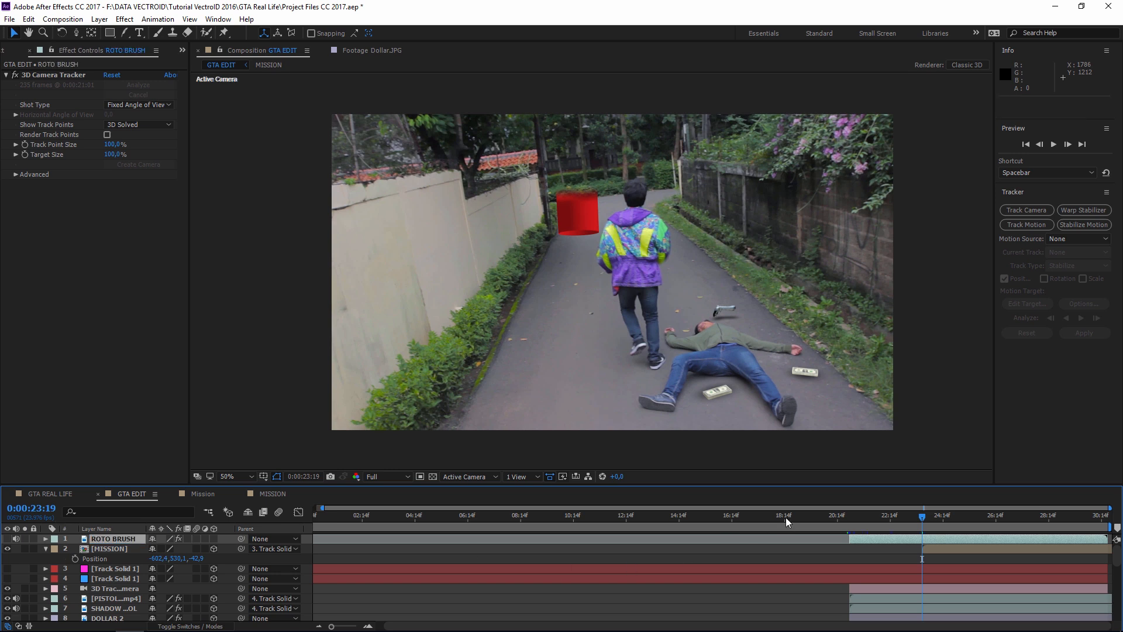
drag(850, 539, 876, 538)
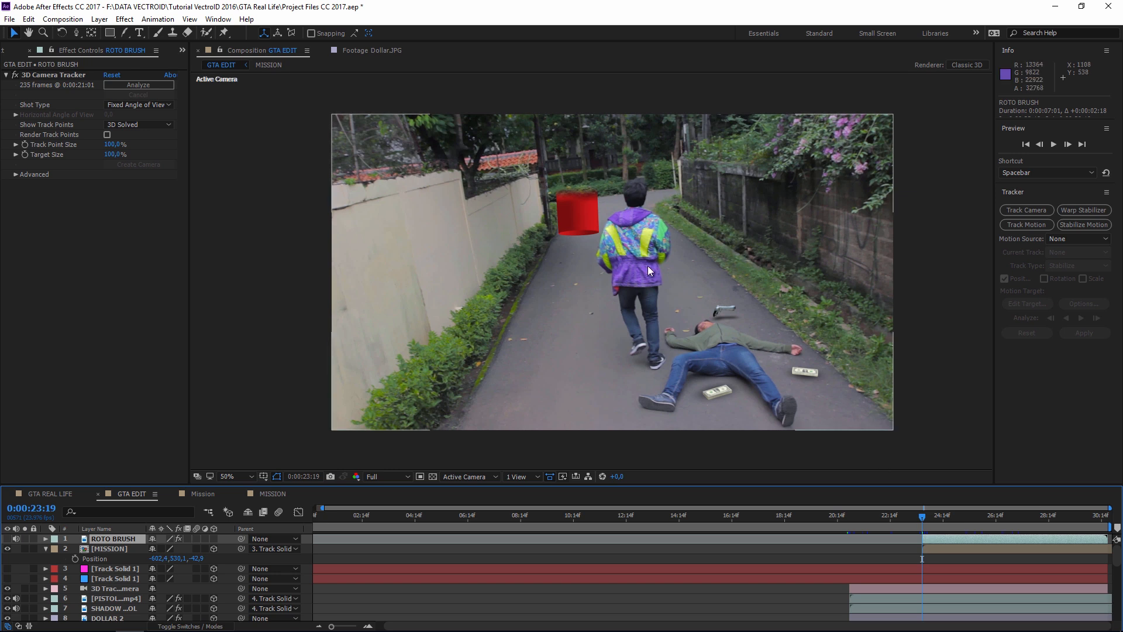
- Make ROTO BRUSH visible, pick the Roto Brush tool and open the layer in its own viewer
scroll(640, 298, up, 2)
drag(626, 267, 622, 260)
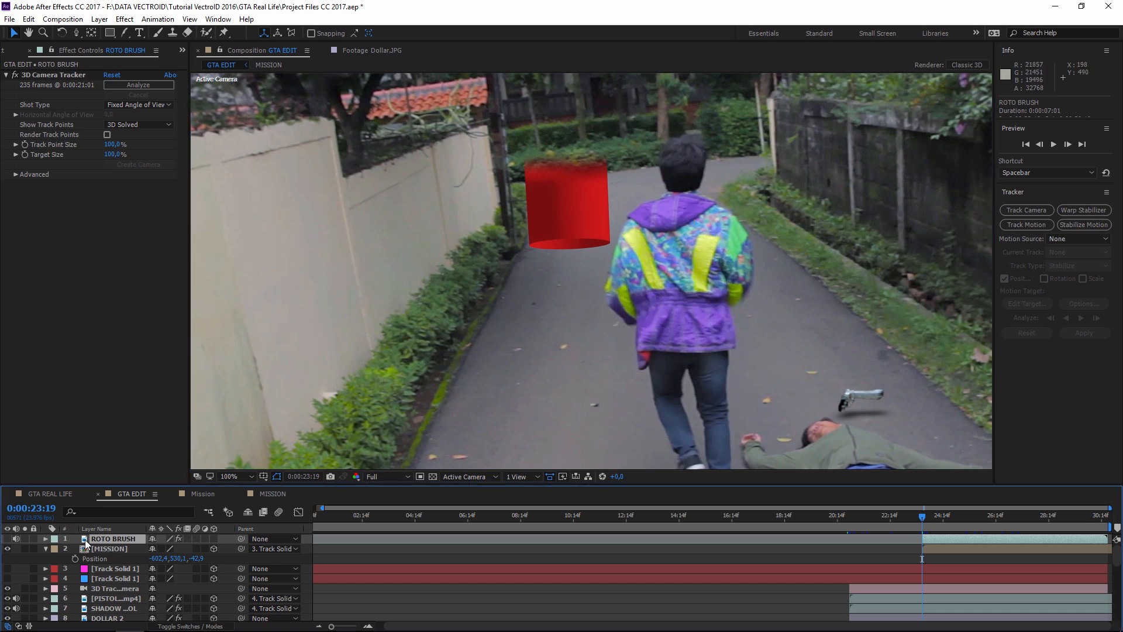
click(7, 538)
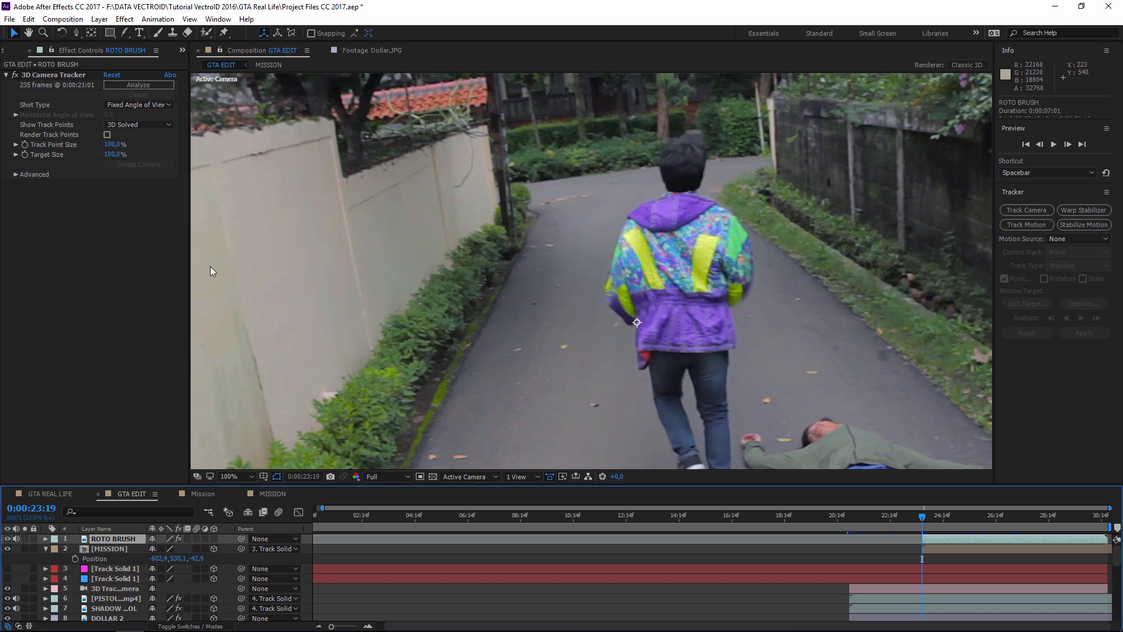
click(206, 32)
scroll(754, 371, down, 2)
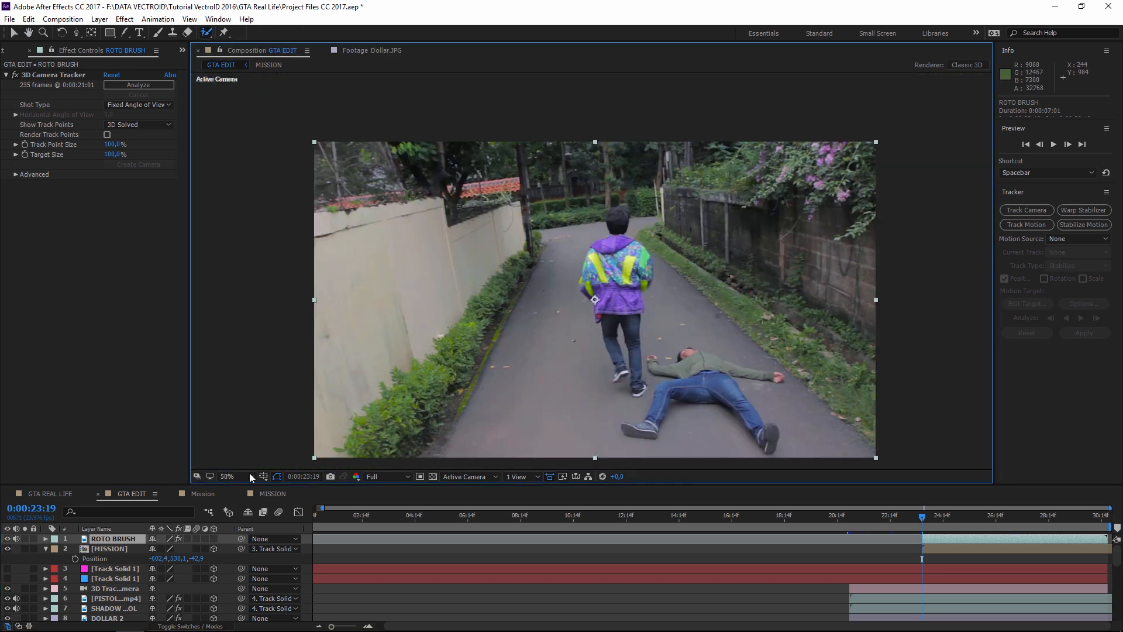
click(111, 541)
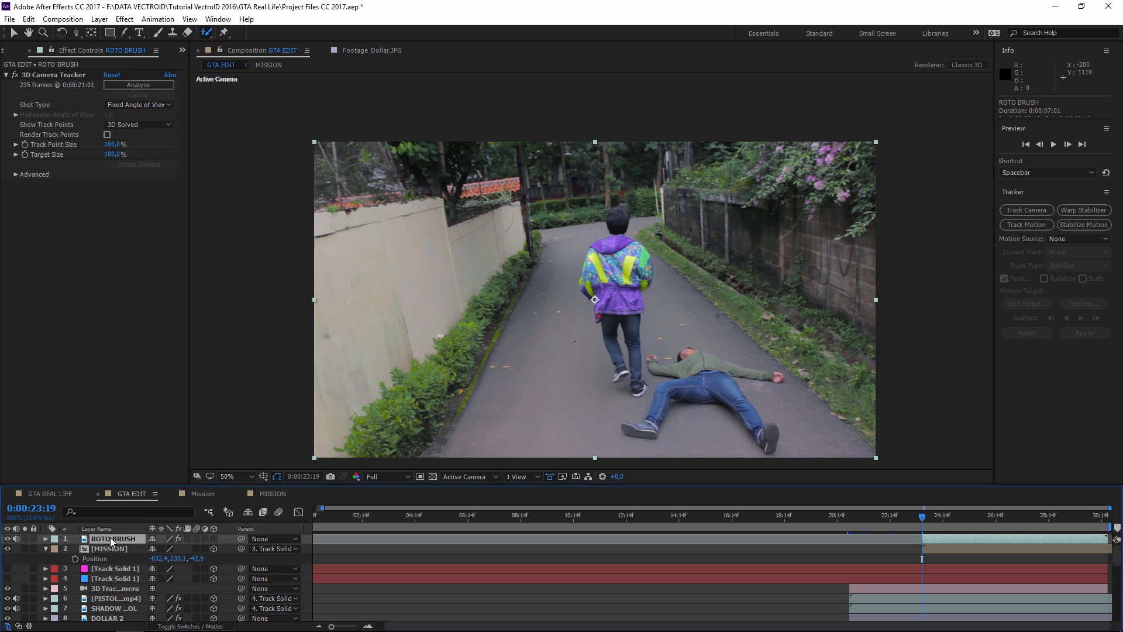
double_click(111, 537)
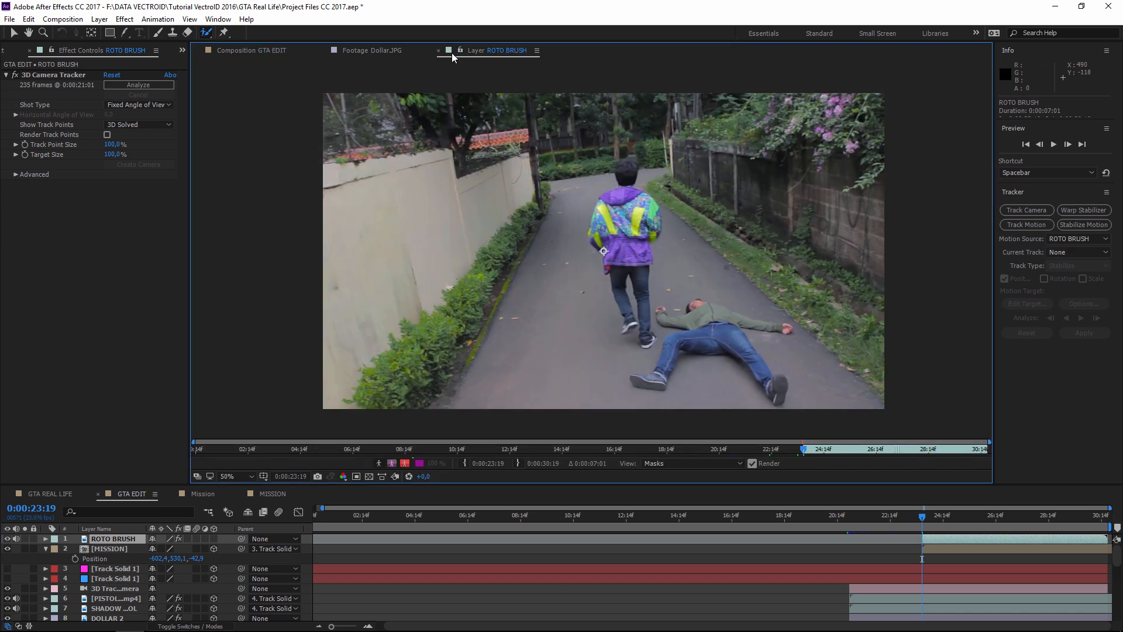
- Enlarge the Roto Brush to about 230 px, centred on the man's jacket
drag(628, 252, 601, 254)
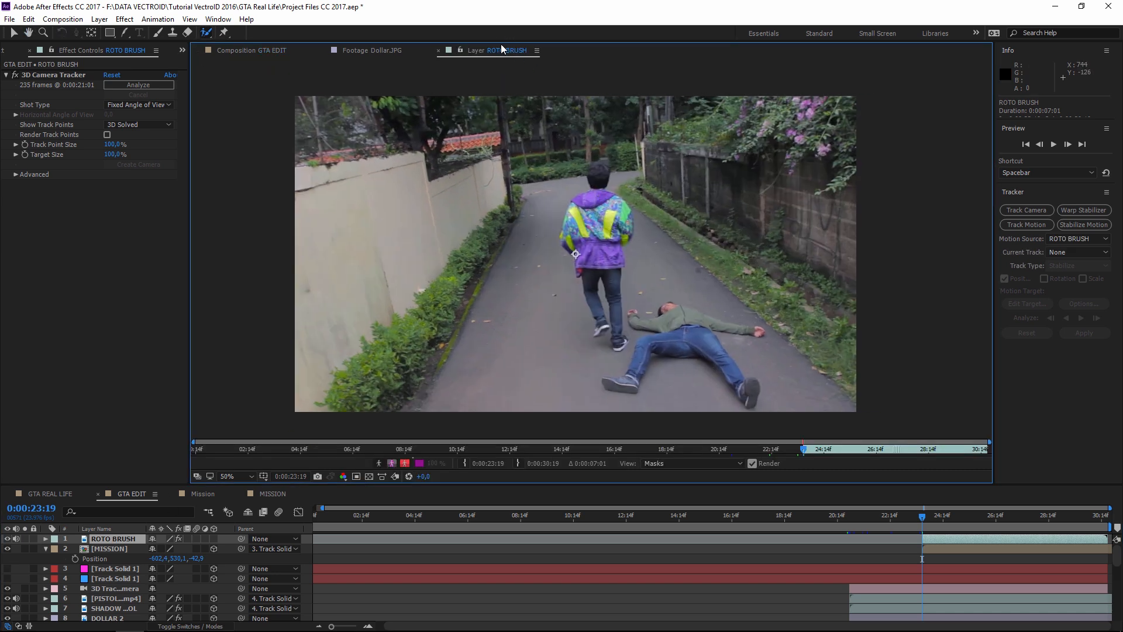
scroll(623, 233, up, 4)
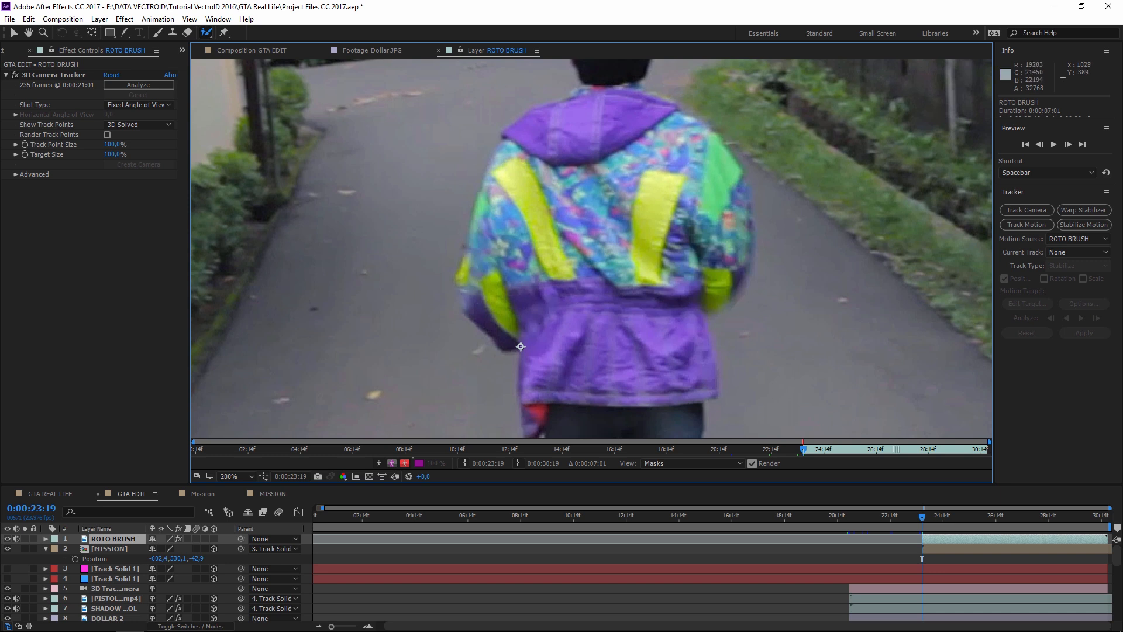
mouse_move(601, 170)
ctrl+mouse_down()
mouse_move(614, 112)
mouse_move(617, 121)
ctrl+mouse_up()
mouse_move(639, 169)
ctrl+mouse_down()
mouse_move(632, 196)
mouse_move(645, 146)
ctrl+mouse_up()
drag(572, 176, 617, 214)
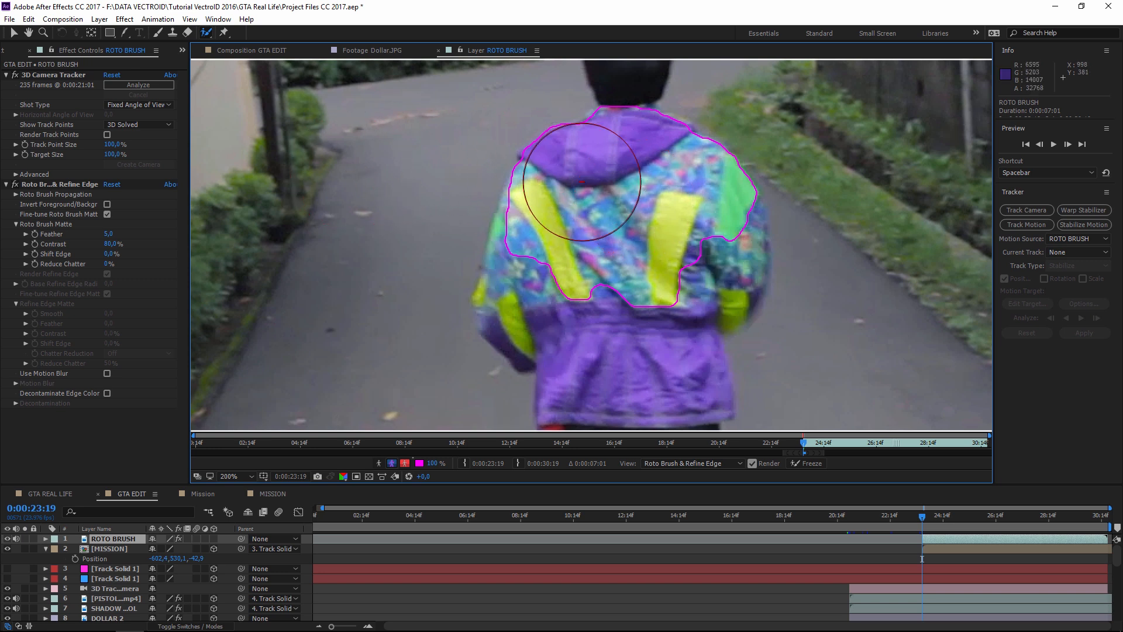
- Paint subtract strokes to correct the man's outline, then zoom in on the jacket
mouse_move(585, 245)
mouse_down()
mouse_move(669, 237)
mouse_move(674, 190)
mouse_move(690, 241)
mouse_move(534, 180)
mouse_move(541, 253)
mouse_up()
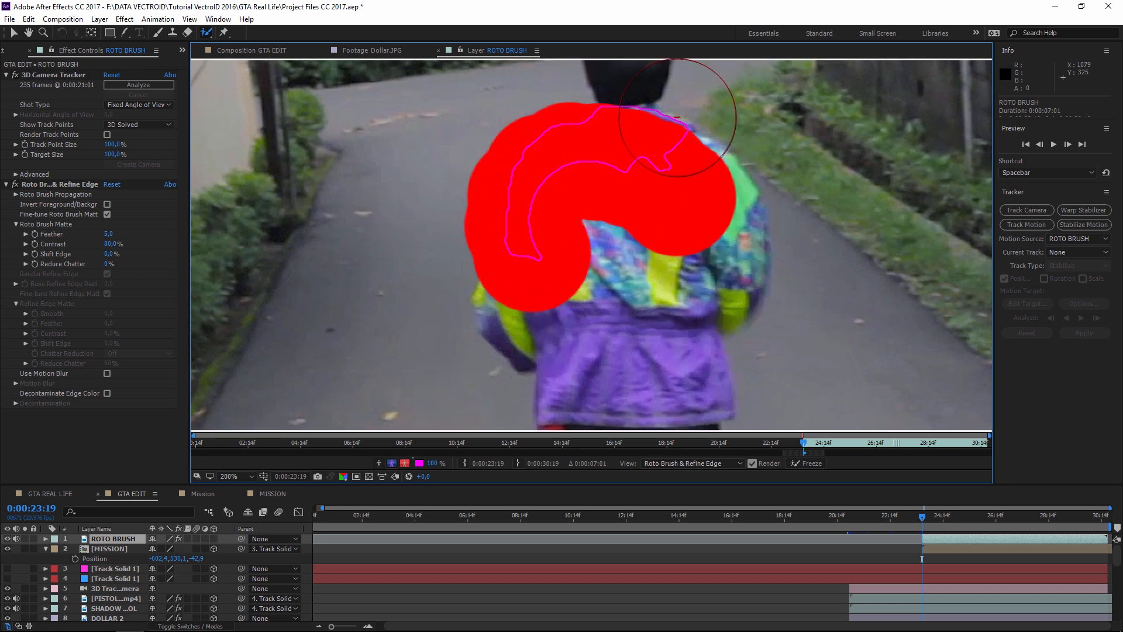
scroll(653, 207, down, 2)
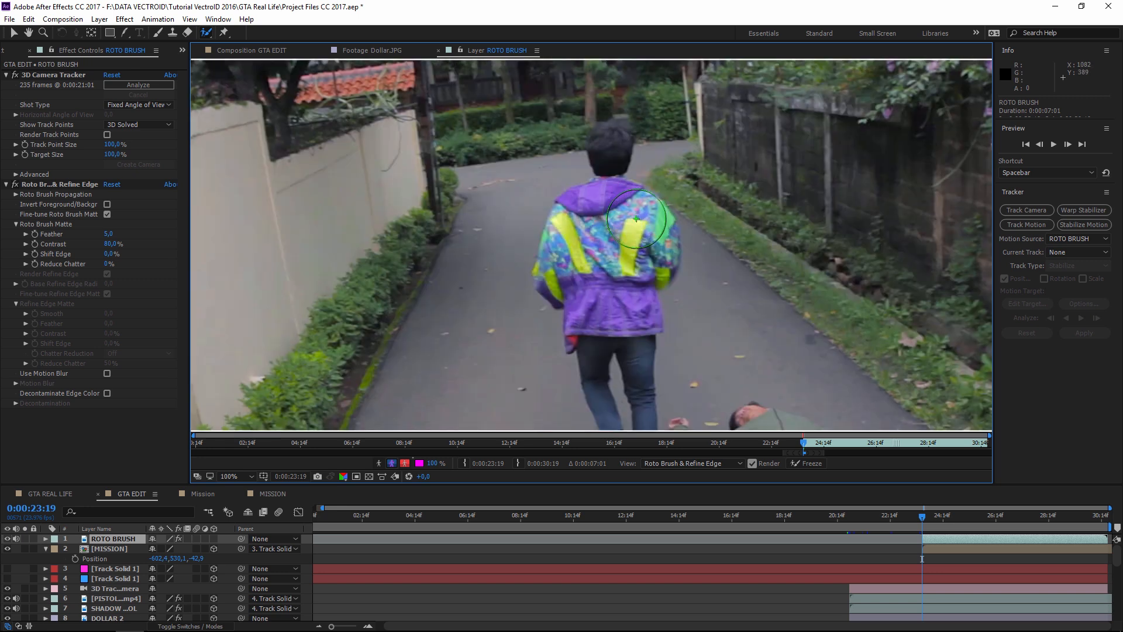
scroll(631, 220, up, 1)
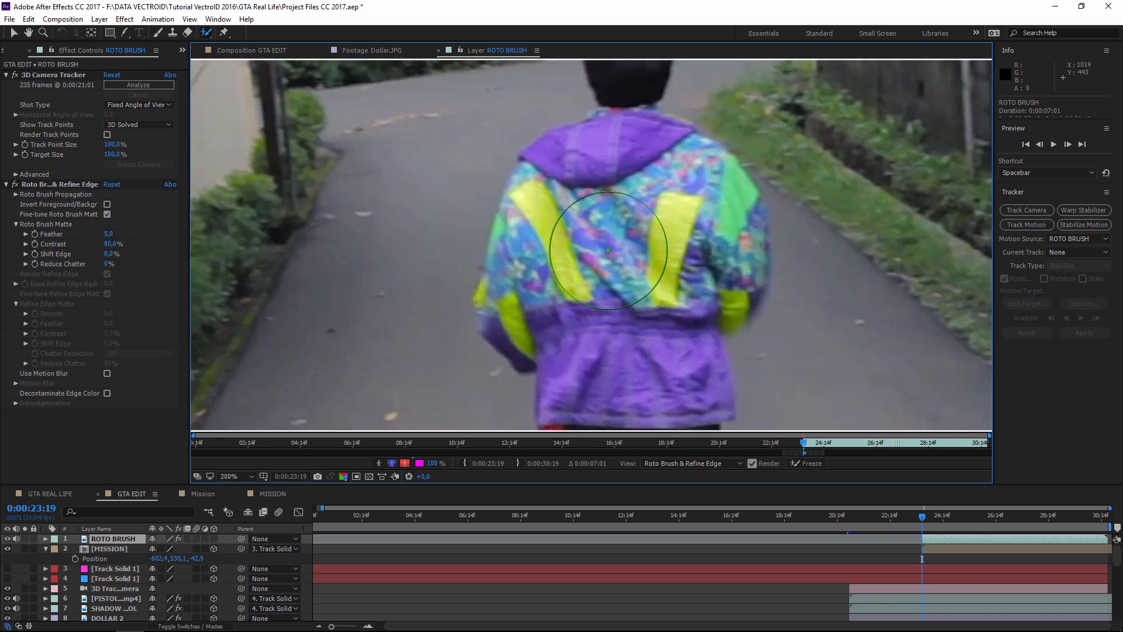
scroll(611, 248, down, 1)
drag(594, 250, 584, 256)
scroll(615, 250, up, 1)
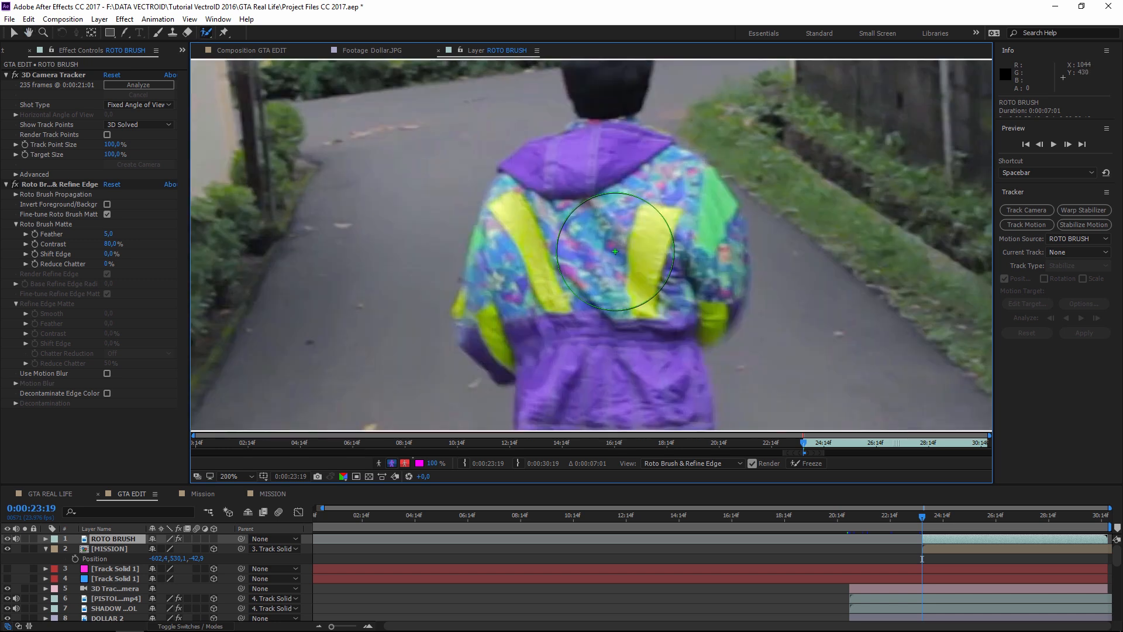
key(space)
scroll(609, 245, down, 1)
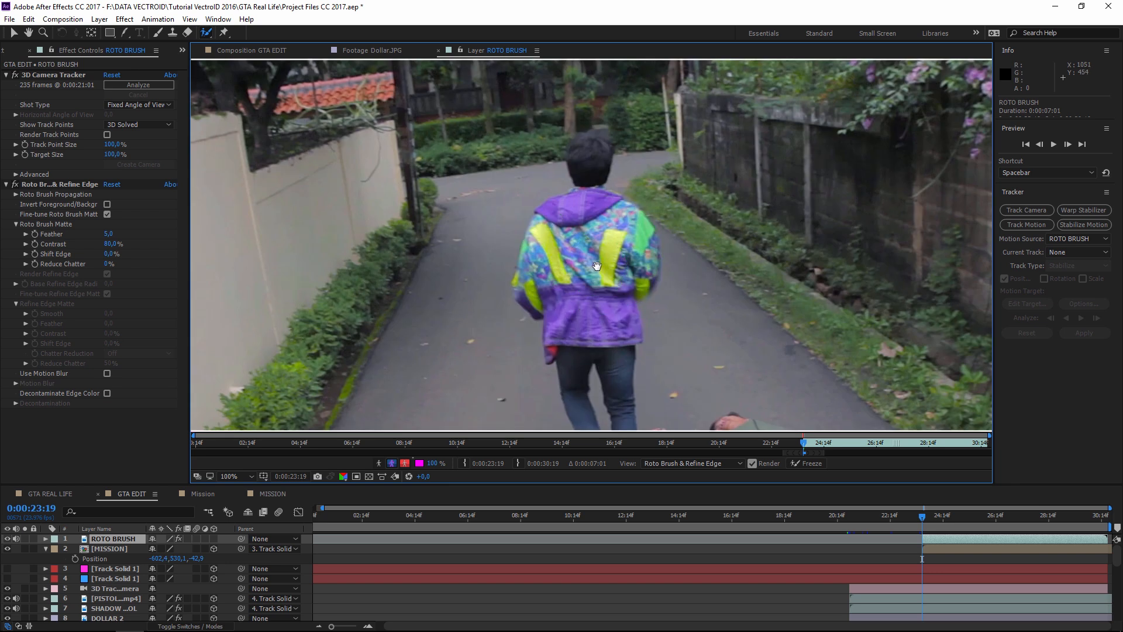
- Undo the stray stroke, enlarge the brush and paint the jacket's shoulders and sides as foreground
key(ctrl+z)
scroll(614, 251, up, 1)
scroll(611, 246, down, 1)
scroll(602, 234, up, 1)
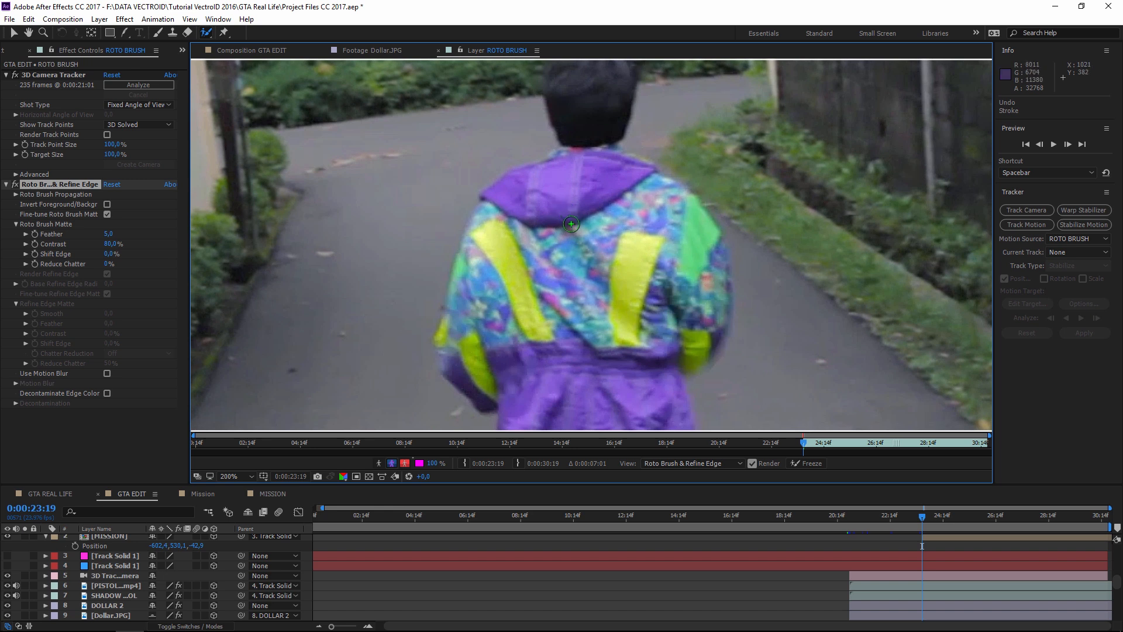
mouse_move(569, 230)
ctrl+mouse_down()
mouse_move(672, 229)
mouse_move(591, 229)
ctrl+mouse_up()
mouse_move(566, 177)
mouse_down()
mouse_move(524, 202)
mouse_move(490, 264)
mouse_up()
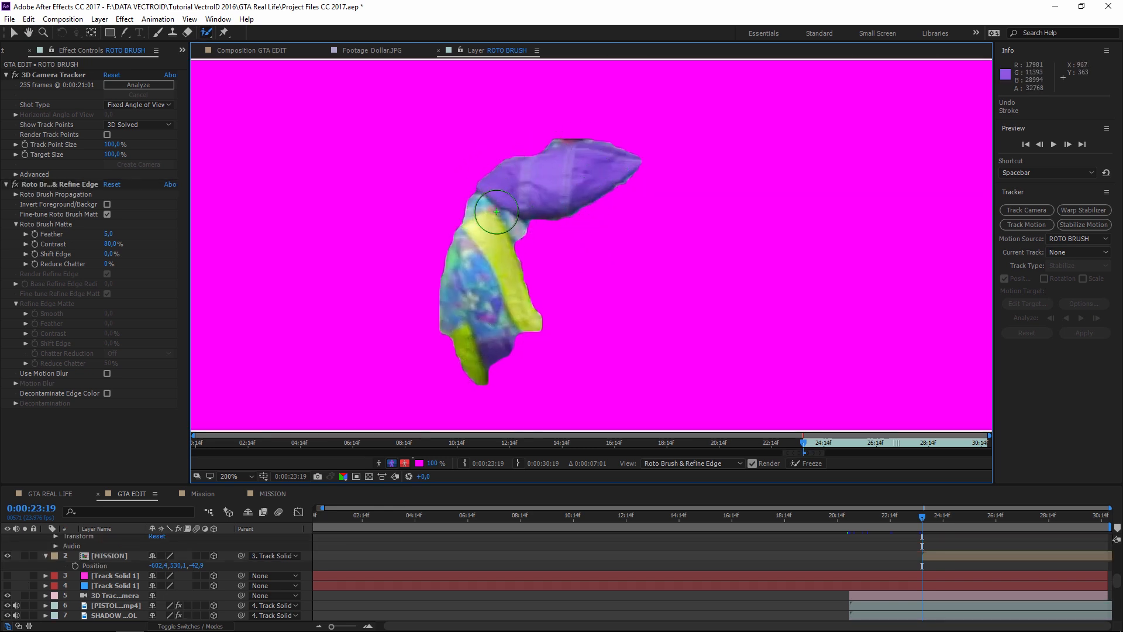
scroll(551, 286, down, 1)
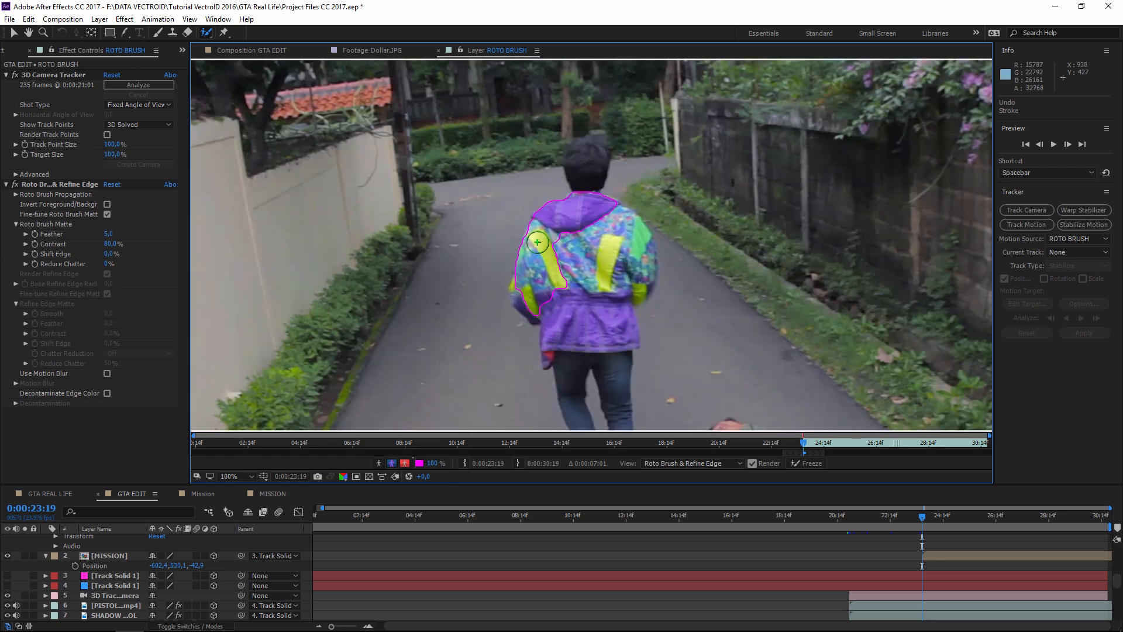
drag(562, 232, 586, 325)
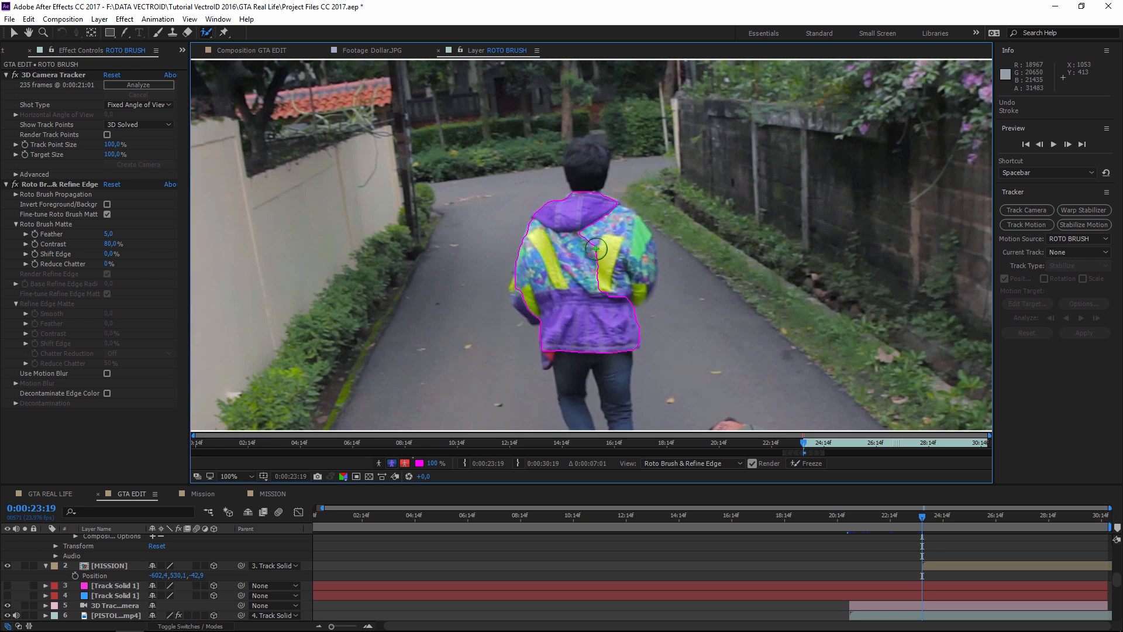
drag(589, 221, 607, 289)
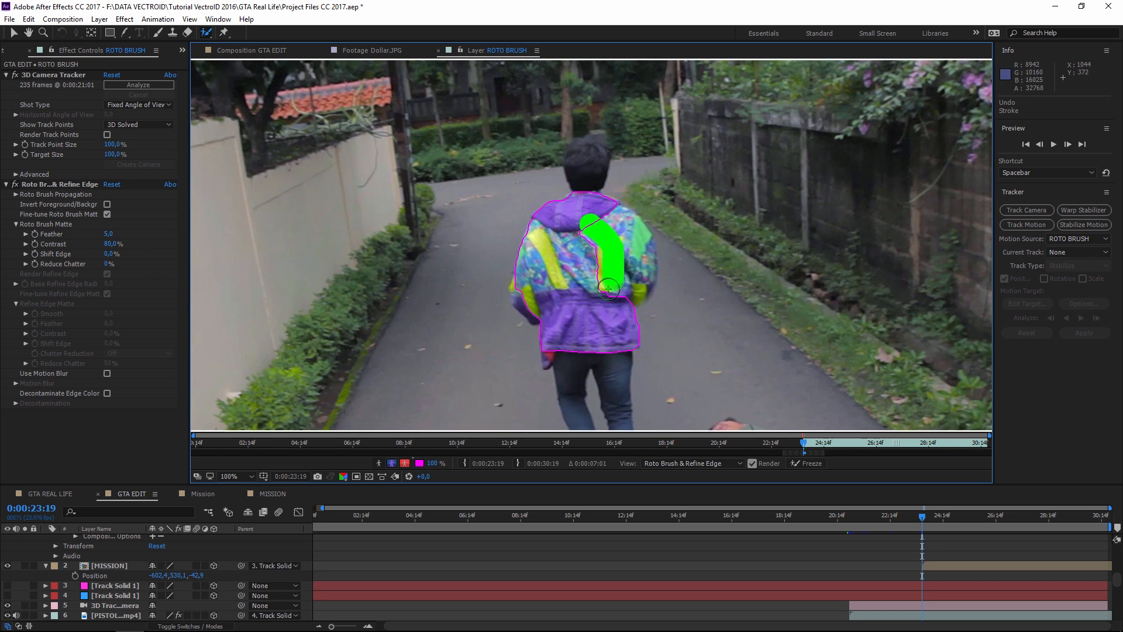
mouse_move(600, 218)
mouse_down()
mouse_move(631, 236)
mouse_move(629, 305)
mouse_up()
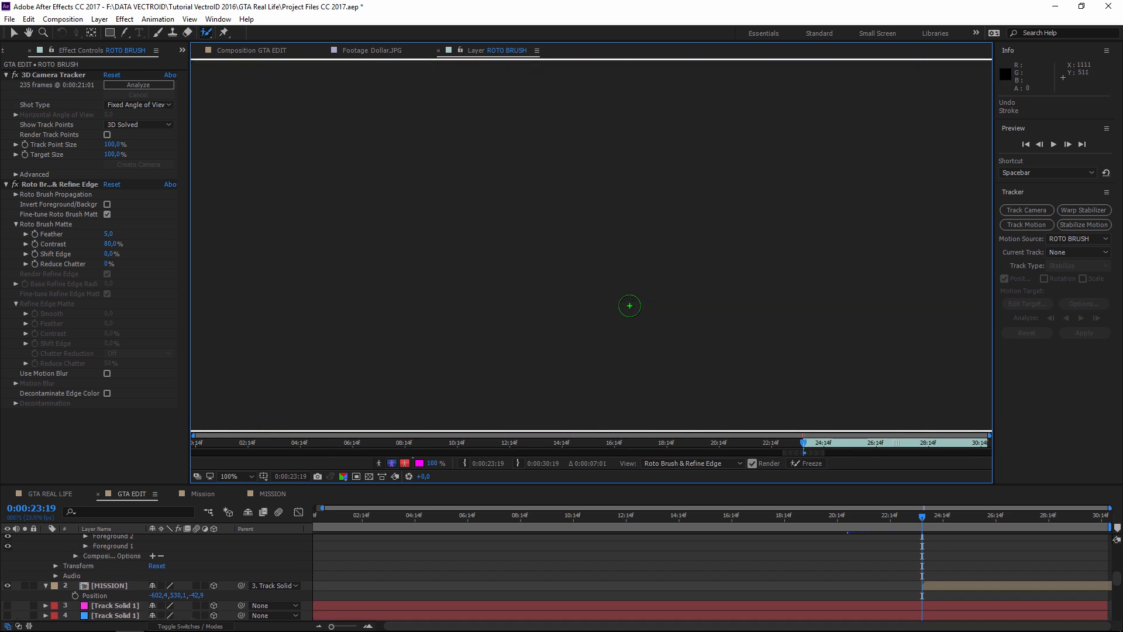
drag(526, 283, 539, 316)
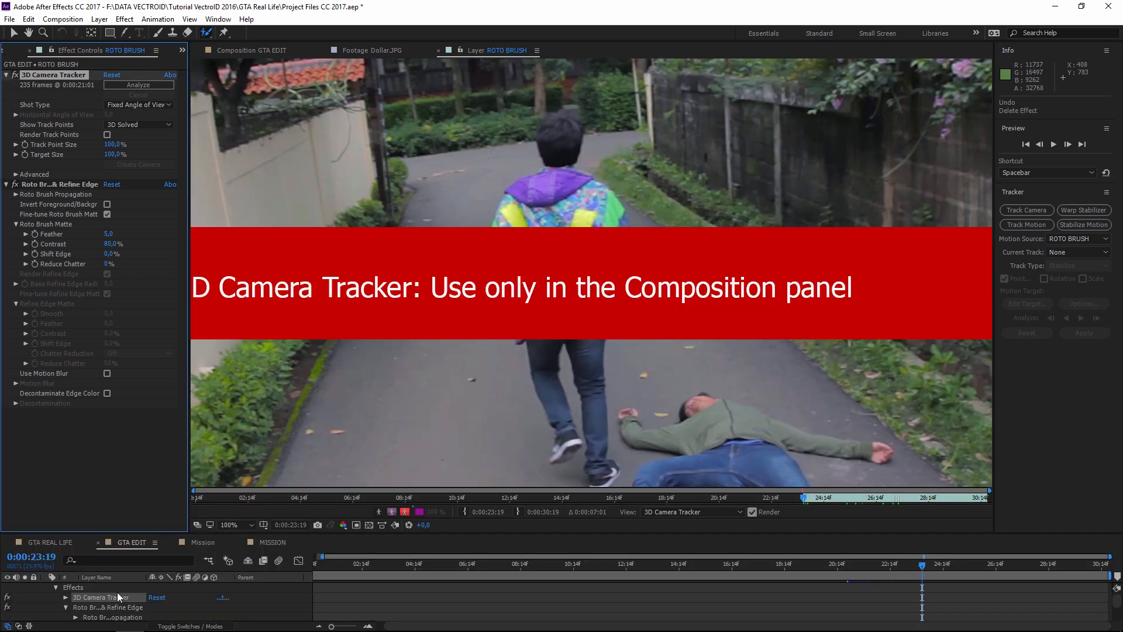
- Delete the 3D Camera Tracker effect from the ROTO BRUSH layer
click(115, 587)
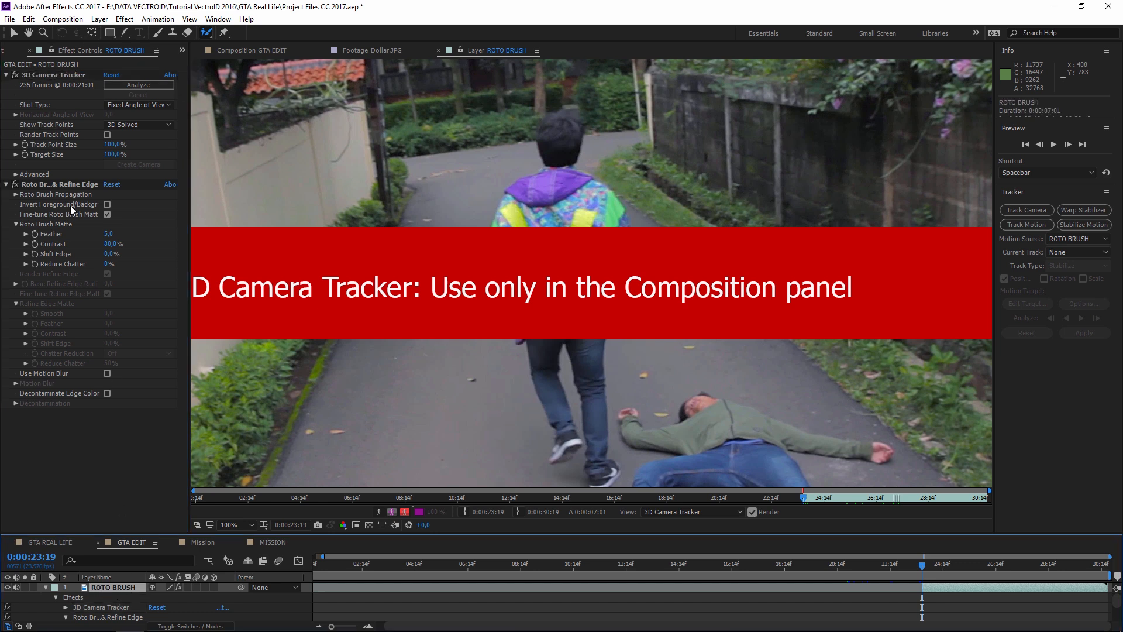
click(49, 75)
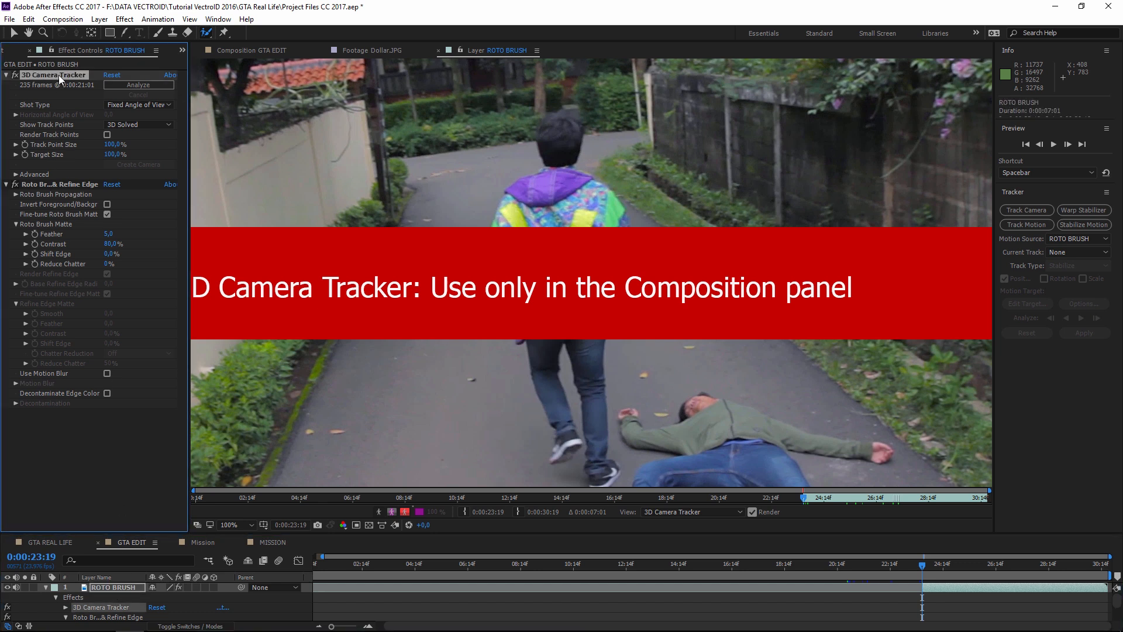
key(Delete)
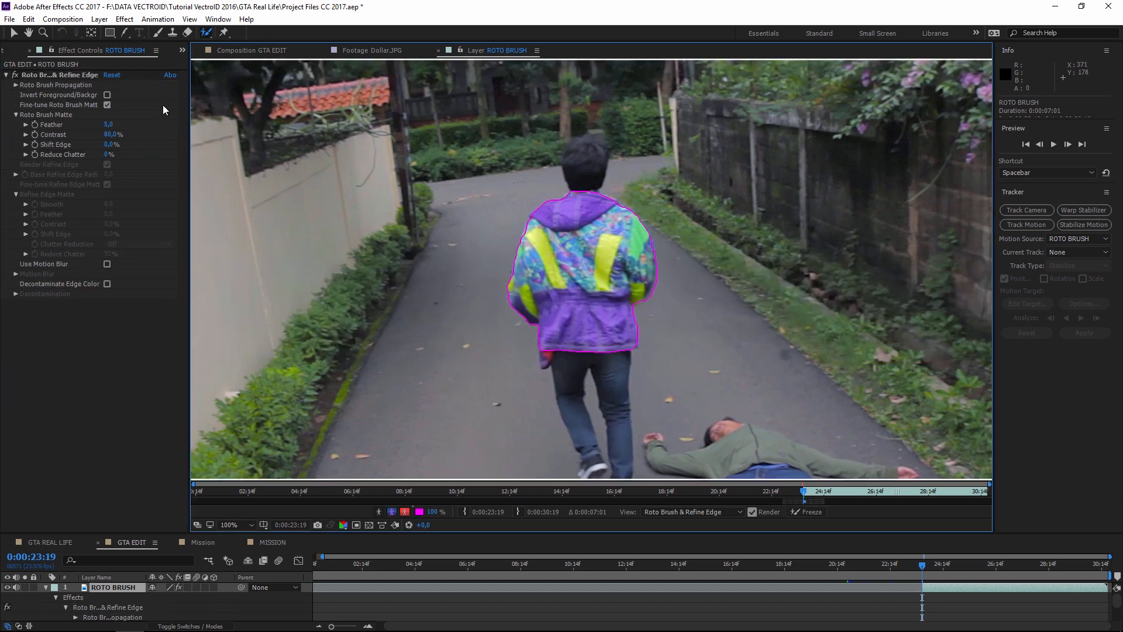
- In Roto Brush & Refine Edge, enter Feather 20, Contrast 85%, Shift Edge -3%, Reduce Chatter 50%
click(57, 76)
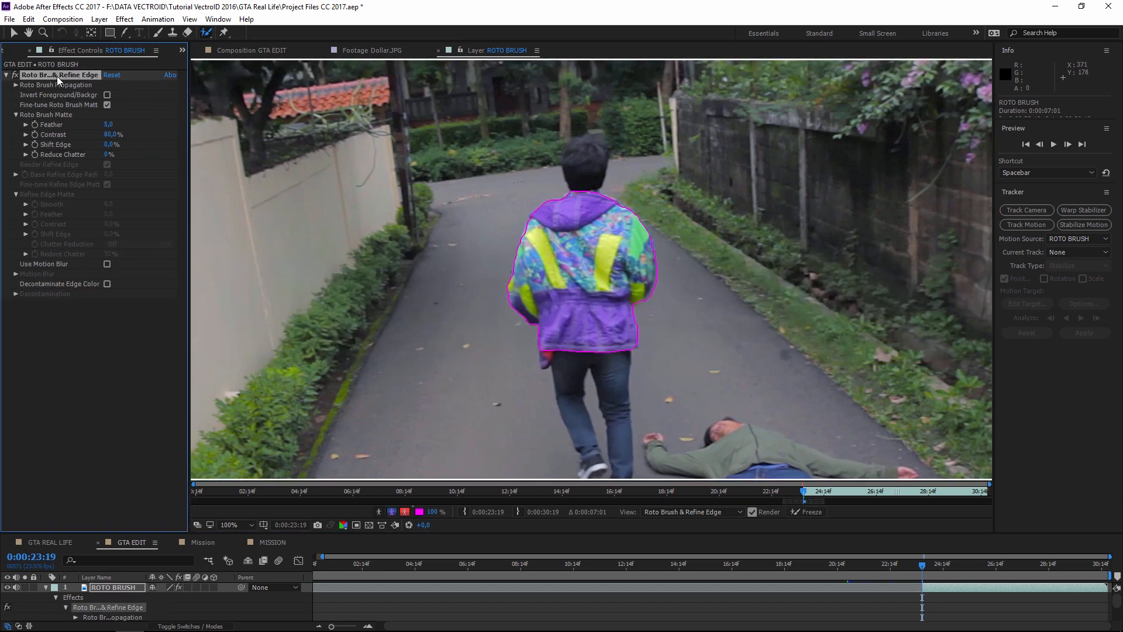
click(110, 125)
text(20)
key(Return)
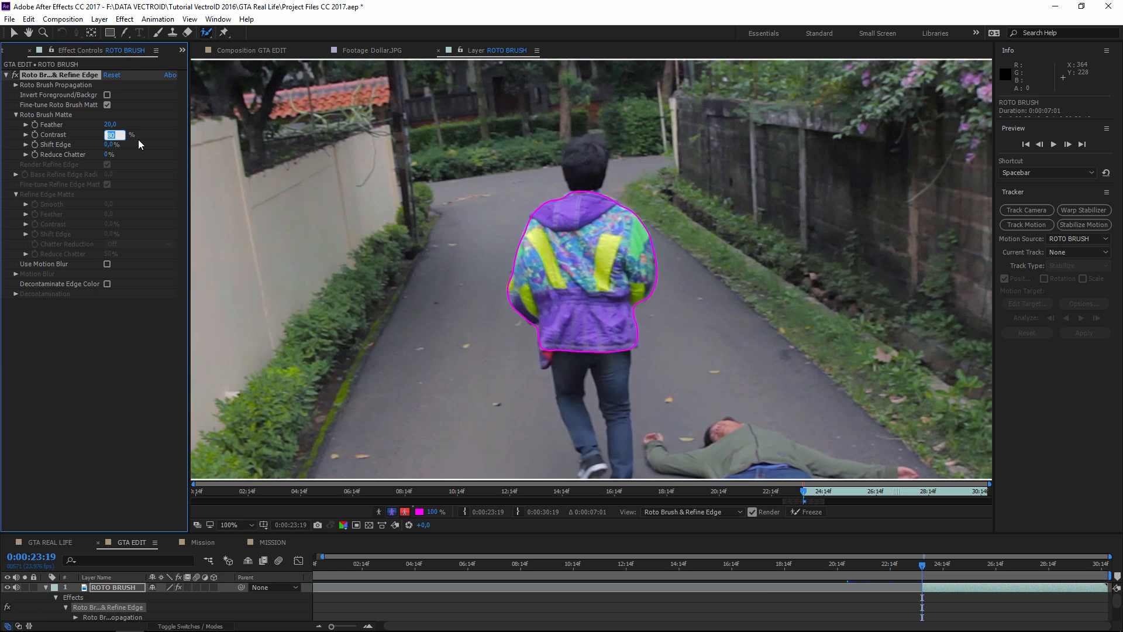
text(85)
key(Return)
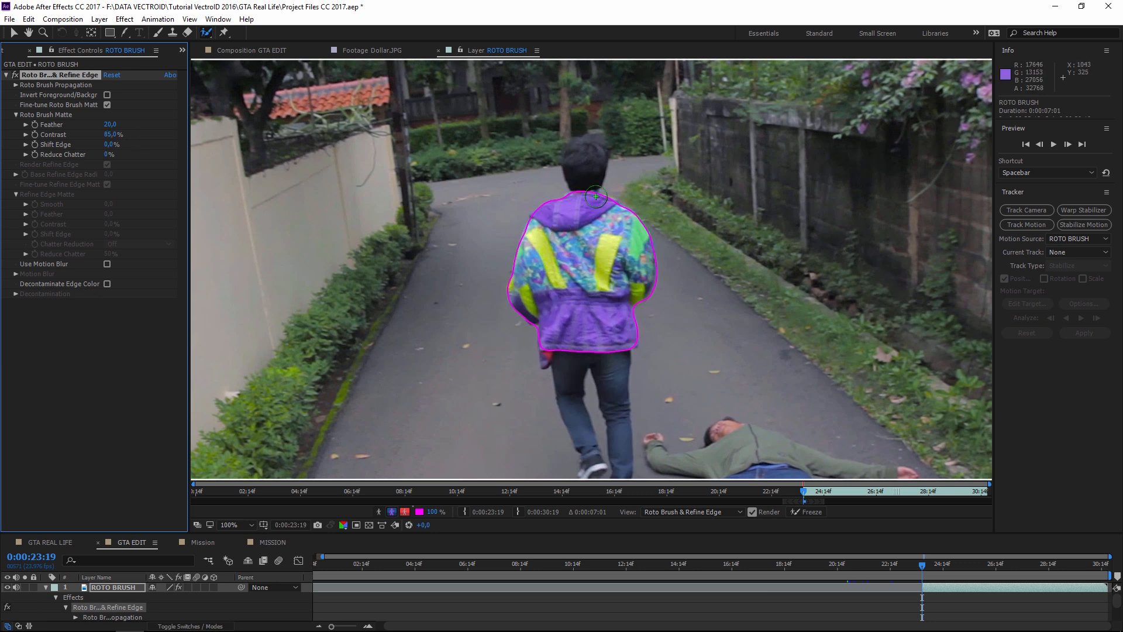
click(111, 145)
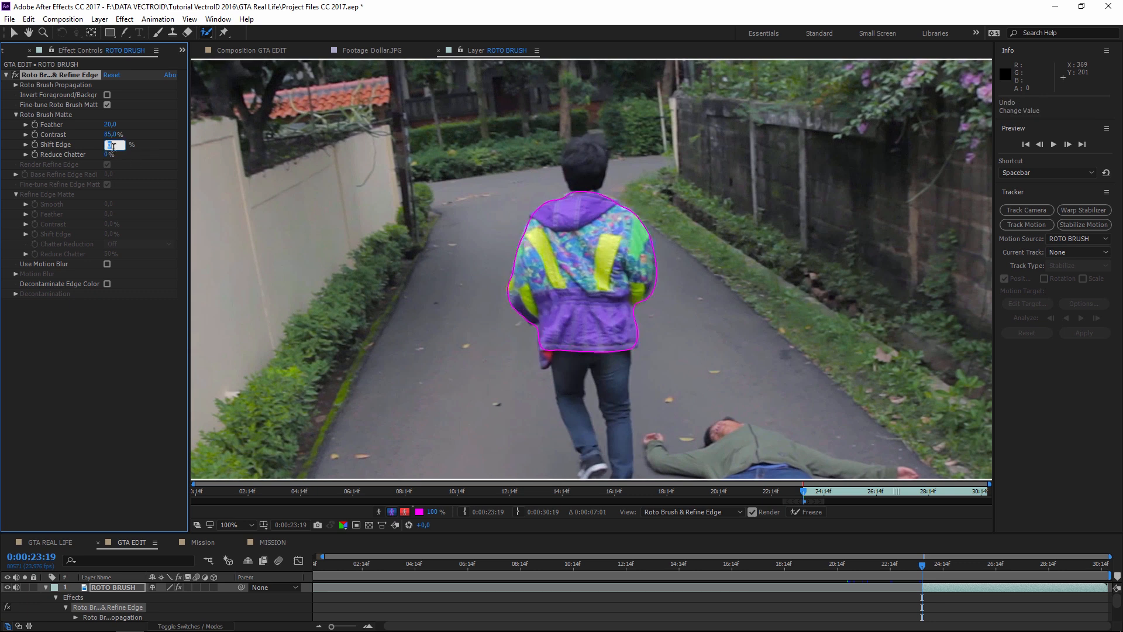
text(-3)
key(Return)
click(108, 154)
text(50)
key(Return)
- Paint foreground strokes over the hips and both legs, then show the GTA REAL LIFE composition
drag(553, 352, 544, 362)
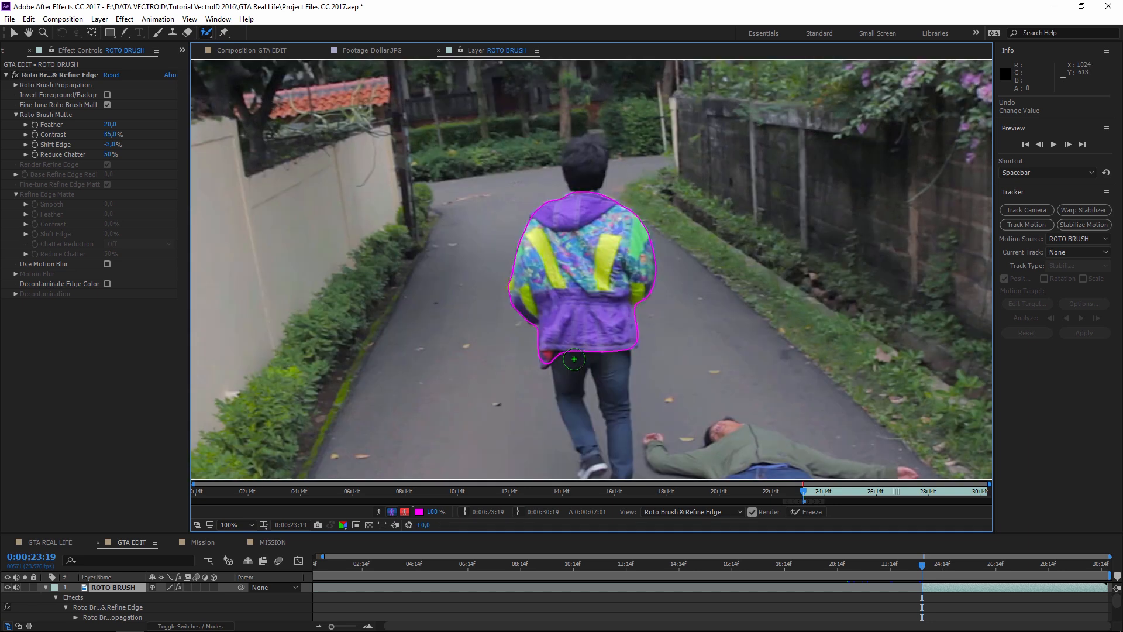
mouse_move(567, 351)
mouse_down()
mouse_move(572, 383)
mouse_move(615, 373)
mouse_move(622, 395)
mouse_up()
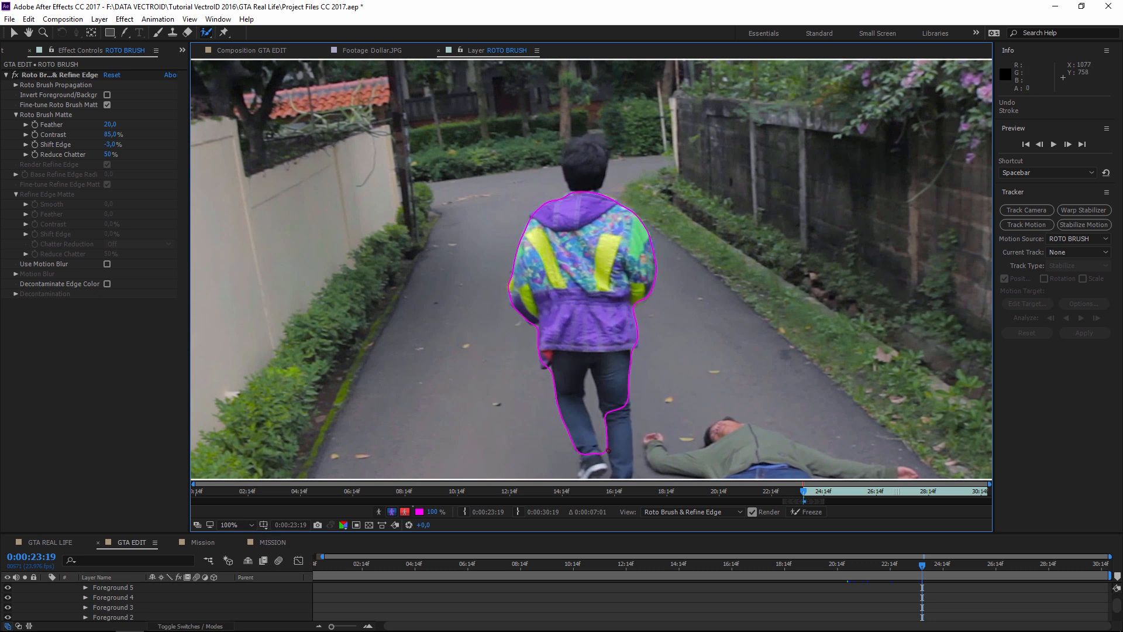
drag(590, 397, 589, 378)
drag(575, 414, 581, 429)
drag(623, 453, 622, 453)
click(47, 541)
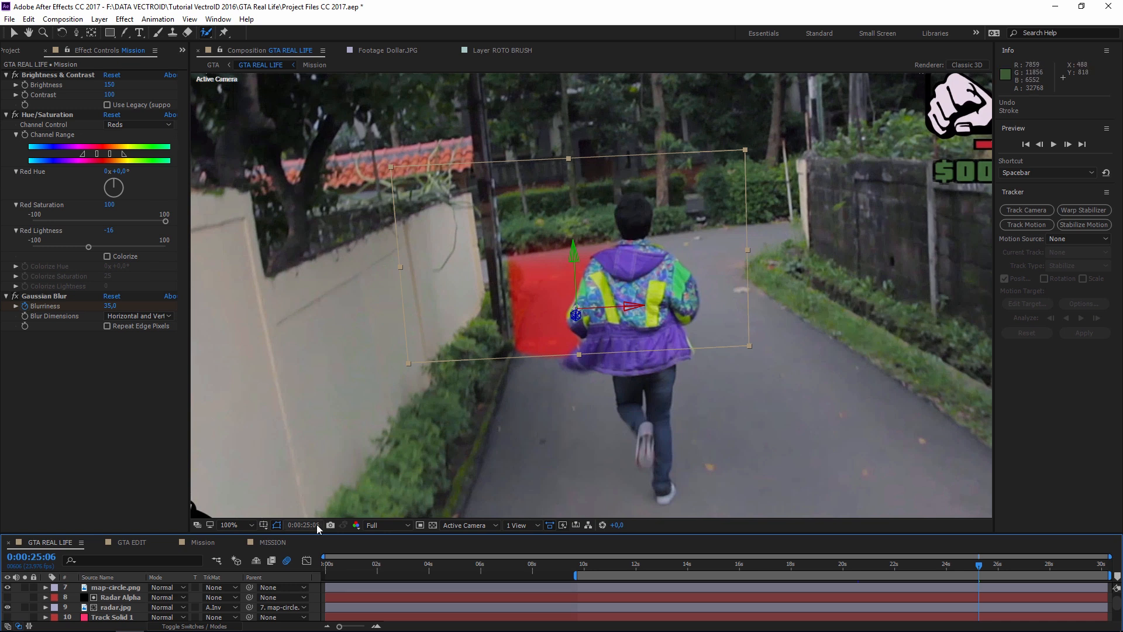
- Check the MISSION and GTA EDIT compositions, nudge the alley view, and return to the ROTO BRUSH layer
click(270, 542)
click(138, 543)
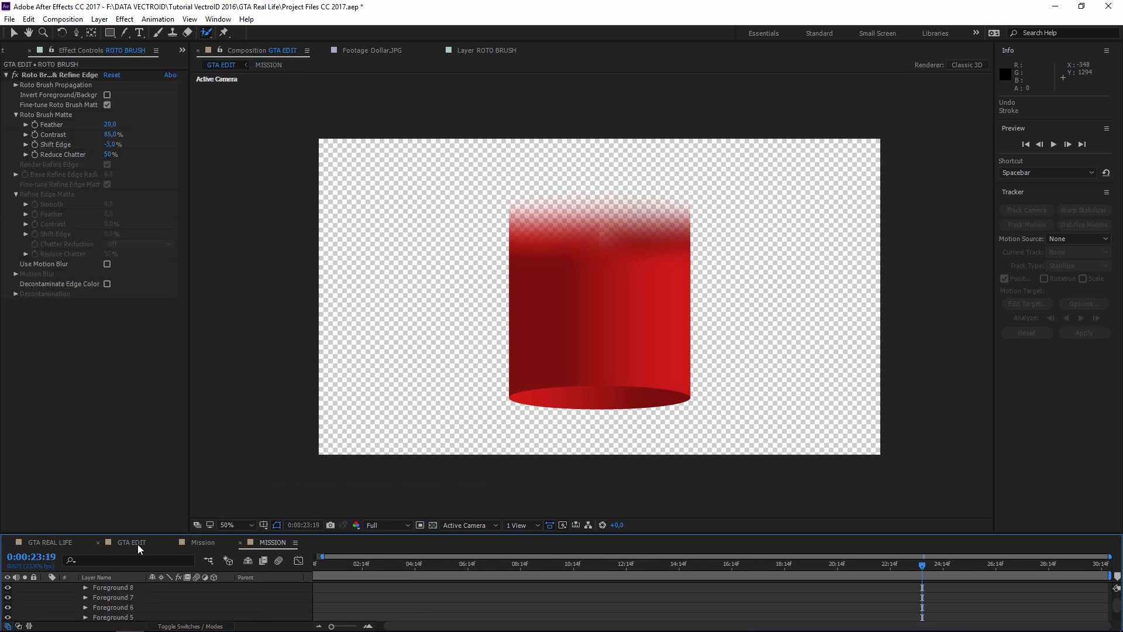
scroll(637, 374, up, 1)
drag(641, 370, 625, 372)
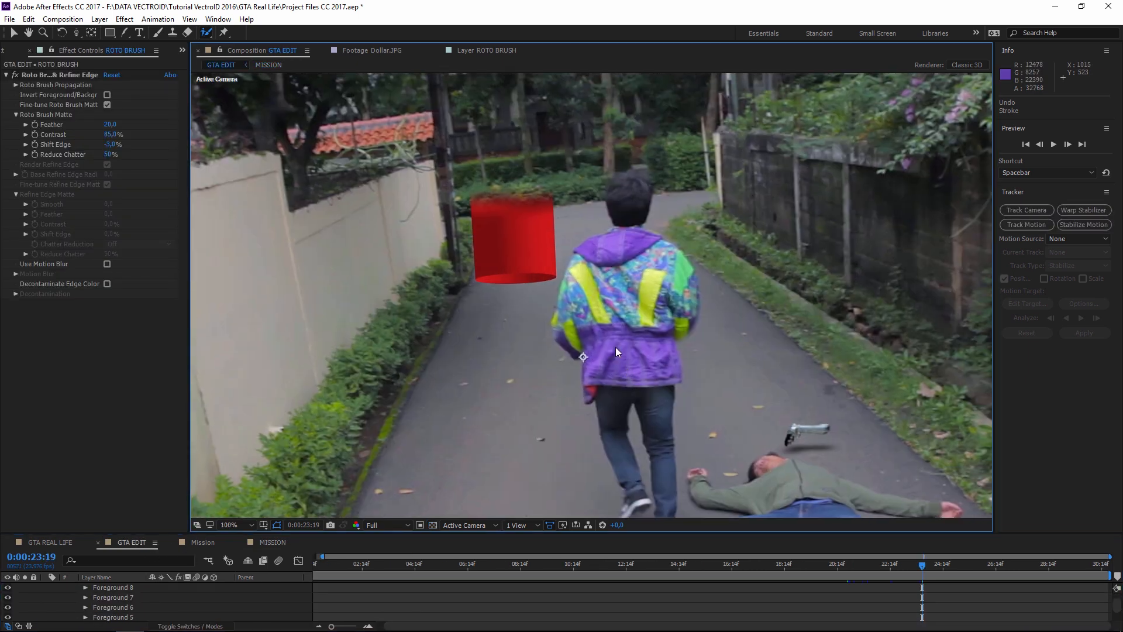
drag(629, 357, 616, 354)
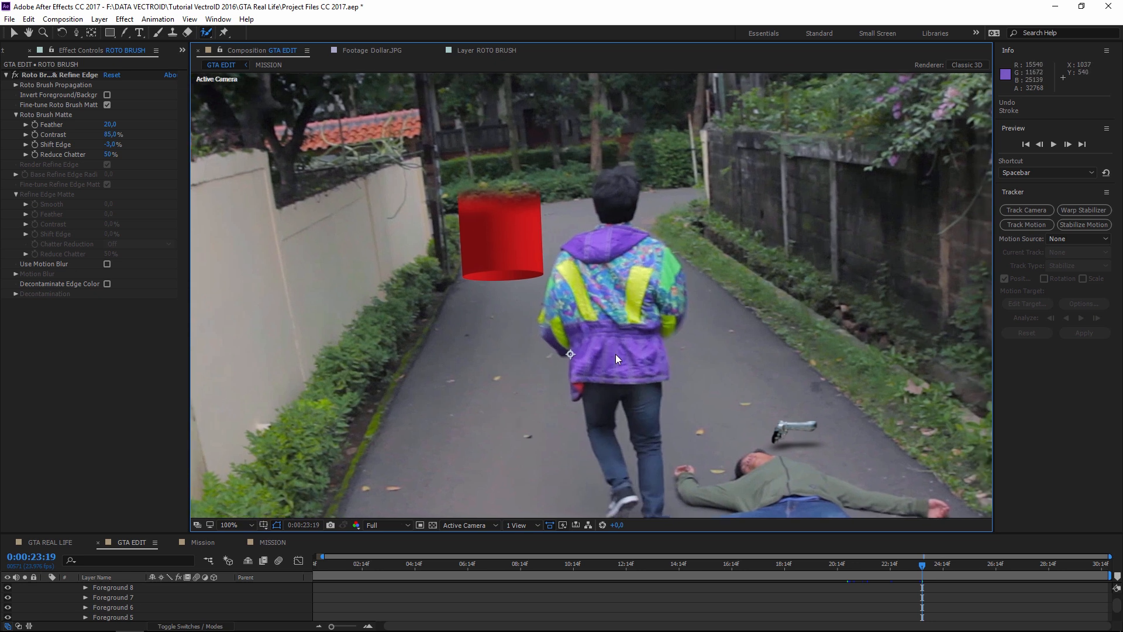
click(194, 542)
click(125, 542)
click(487, 50)
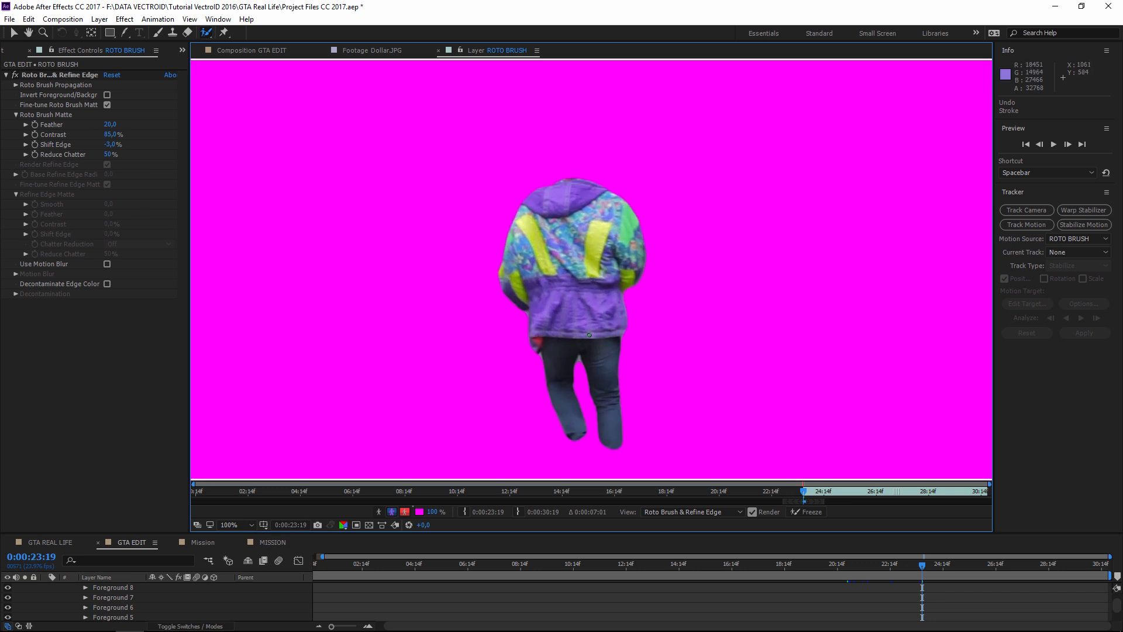
- Show the matte outline and step back and forth around 23:19 comparing the propagated matte
drag(589, 335, 587, 328)
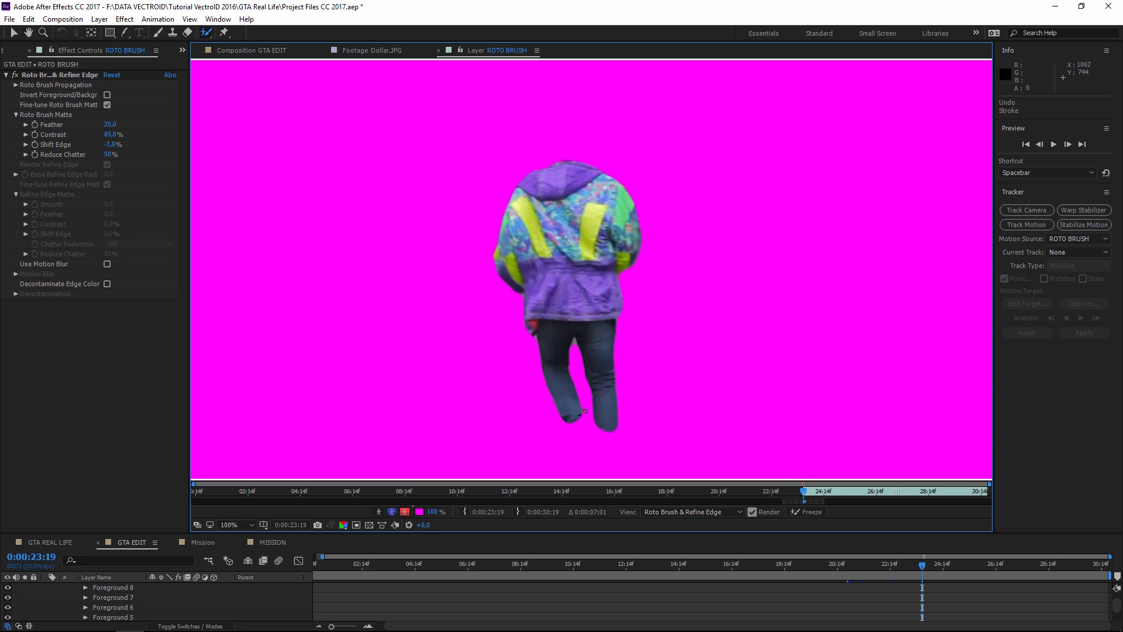
key(alt+5)
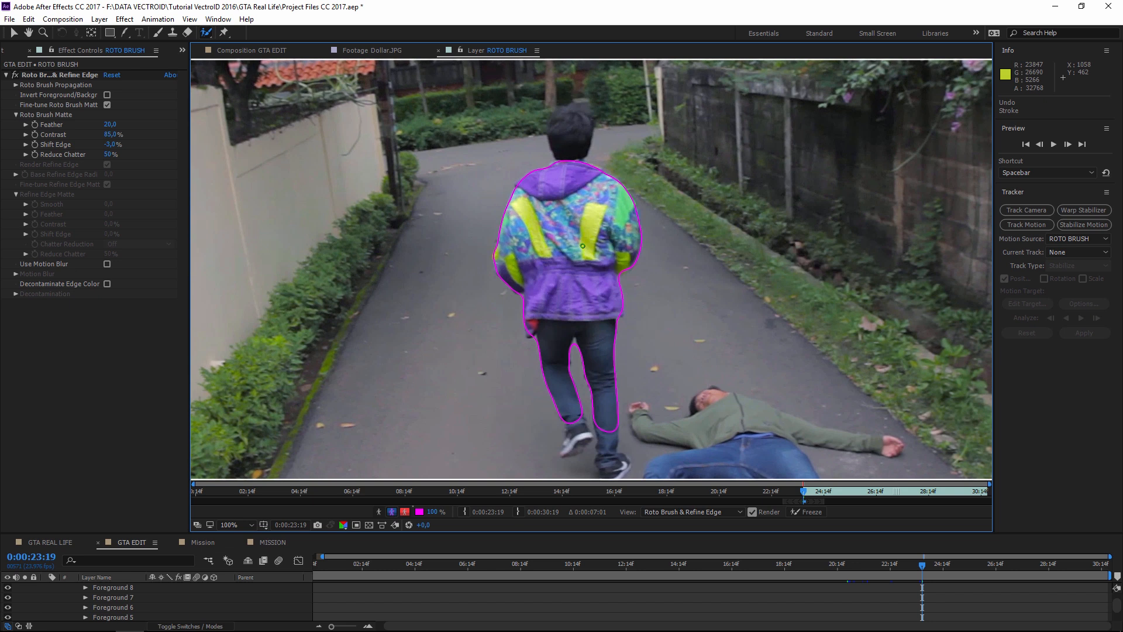
key(Page_Down)
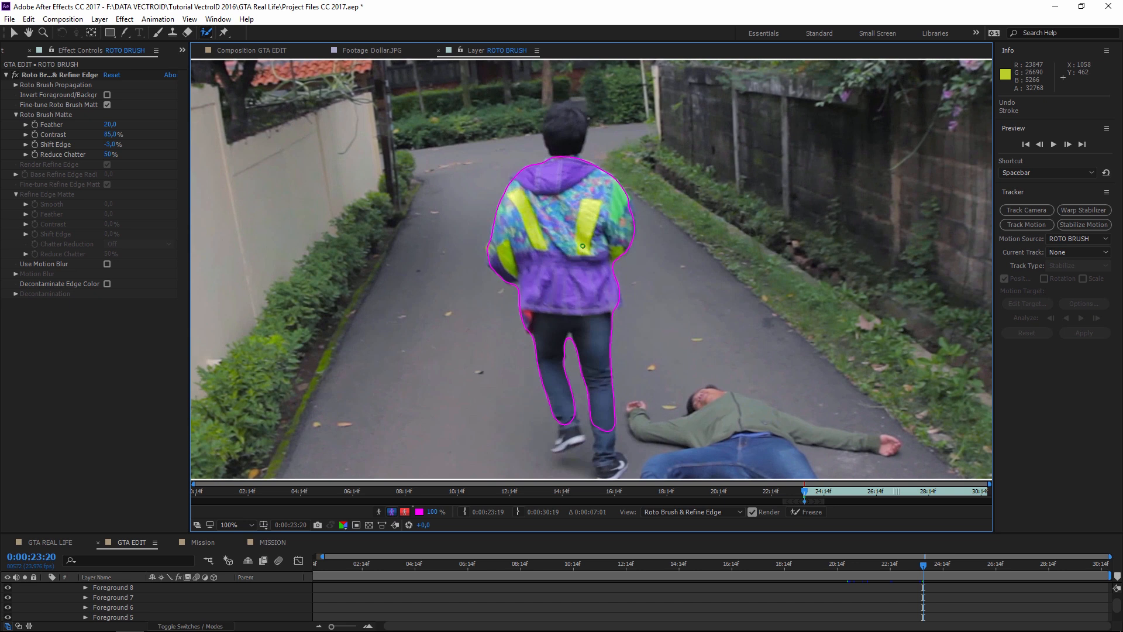
key(Page_Up)
key(Page_Down)
key(Page_Up)
key(Page_Down)
key(Page_Up)
key(Page_Down)
key(Page_Up)
key(Page_Down)
key(Page_Up)
key(Page_Down)
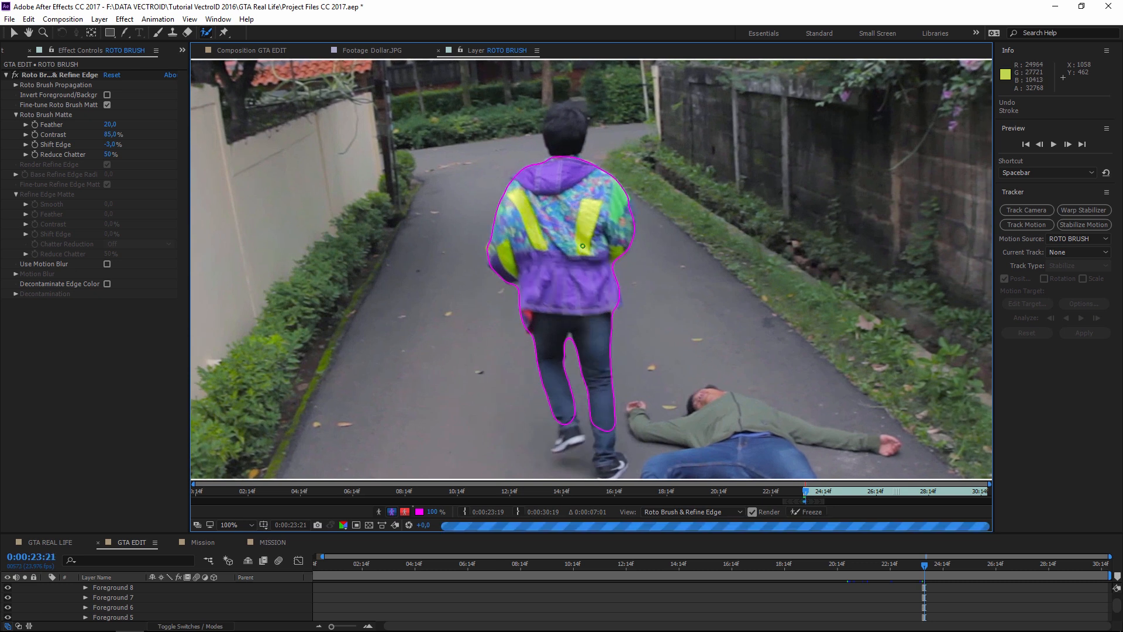
key(Page_Down)
key(Page_Down)
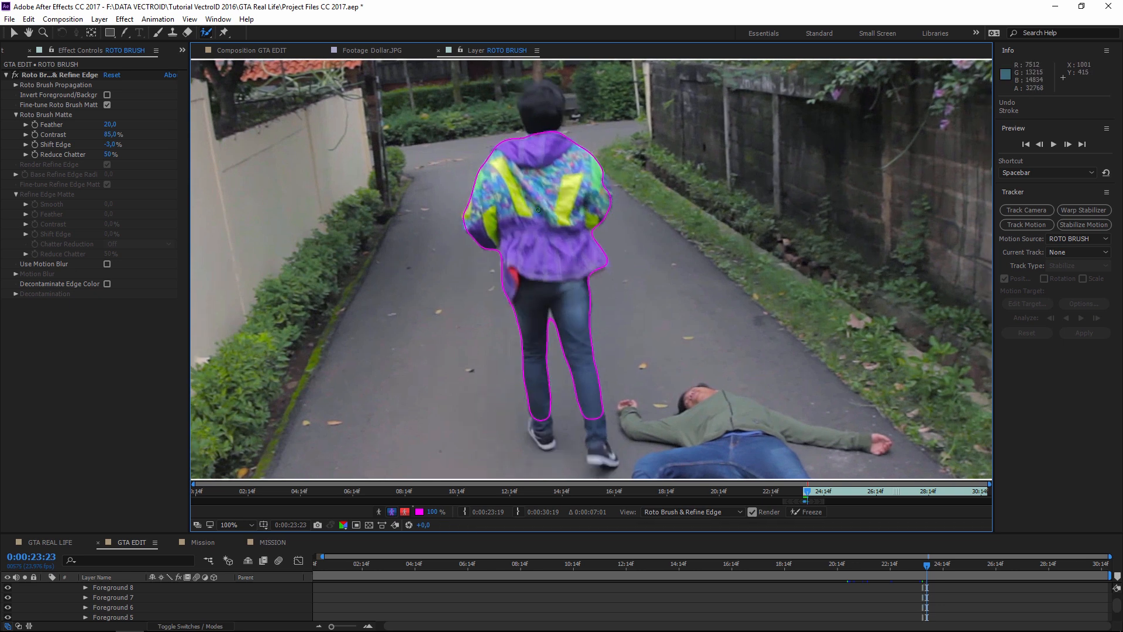
- From 23:20, add foreground strokes along the jacket edge while advancing frame by frame
scroll(548, 181, up, 1)
drag(608, 102, 619, 287)
key(Page_Up)
key(Page_Up)
key(Page_Up)
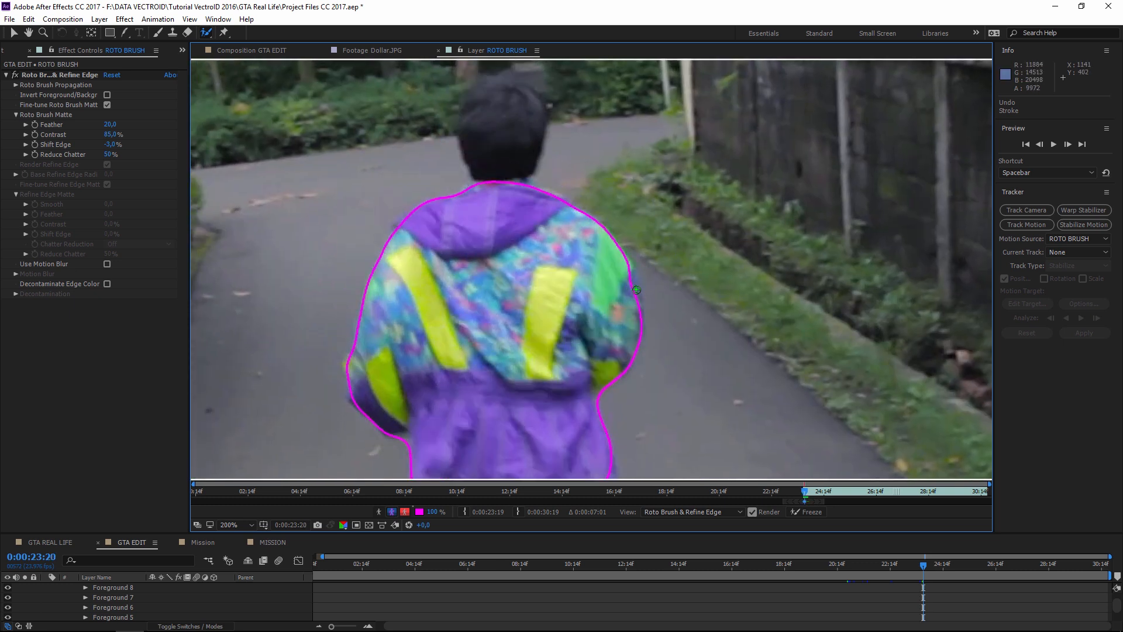
key(Page_Down)
key(Page_Down)
key(Page_Down)
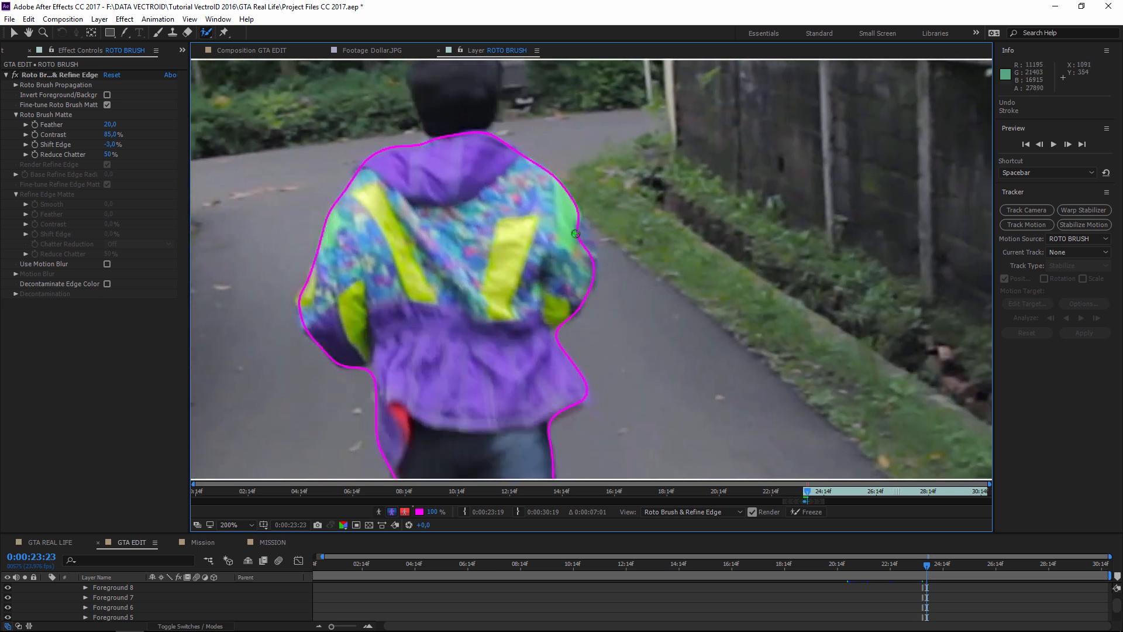
key(Page_Up)
key(Page_Up)
key(Page_Up)
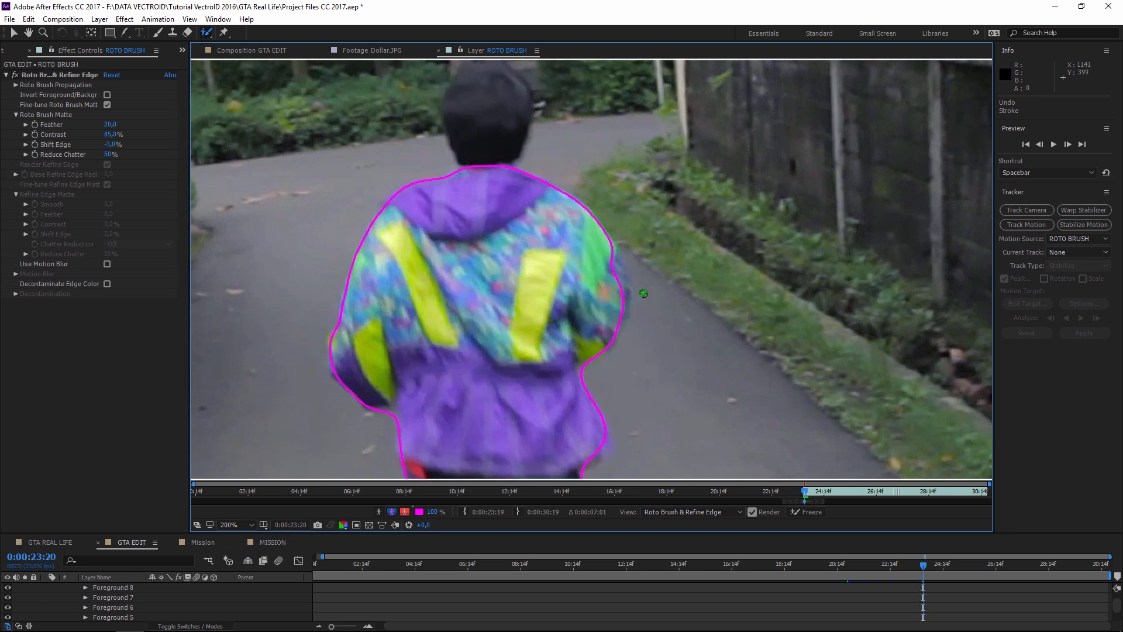
drag(634, 284, 636, 326)
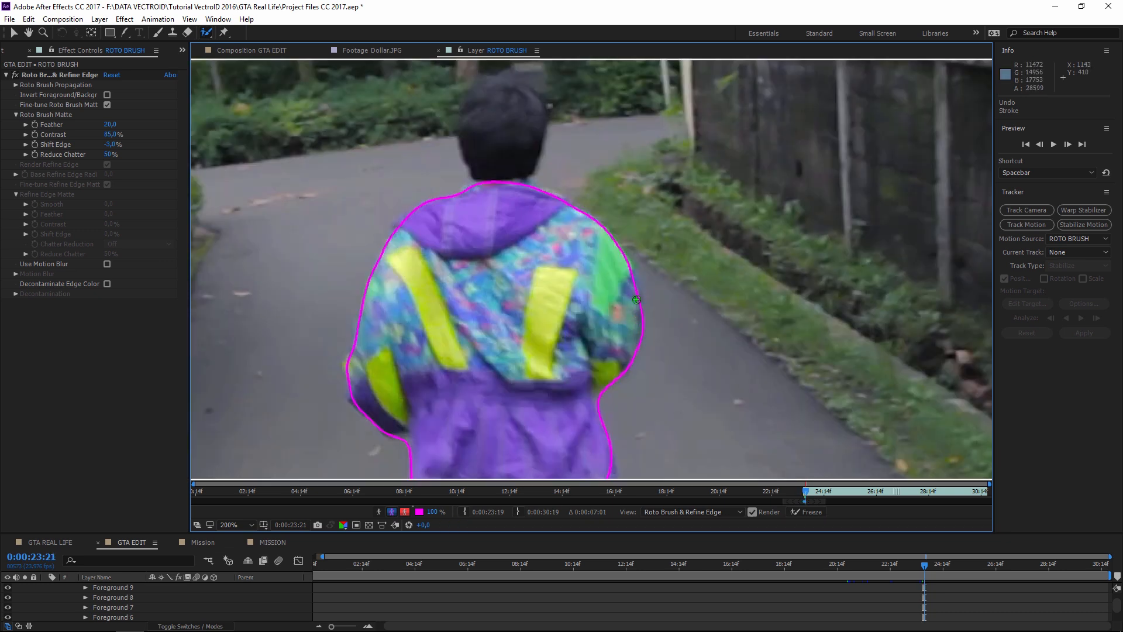
key(Page_Down)
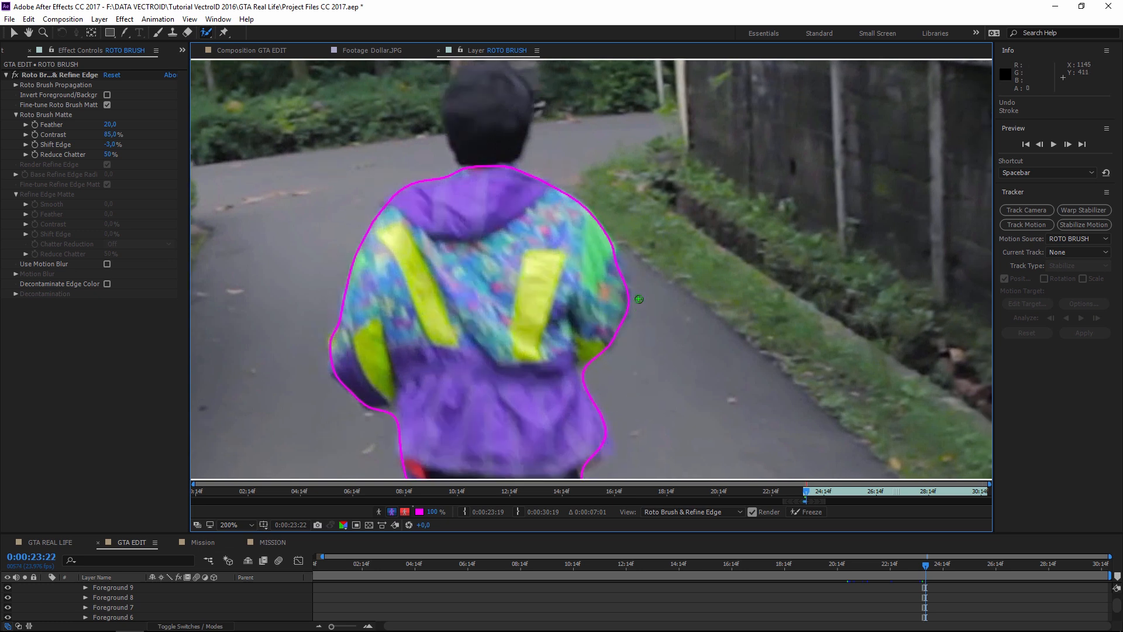
drag(587, 240, 607, 270)
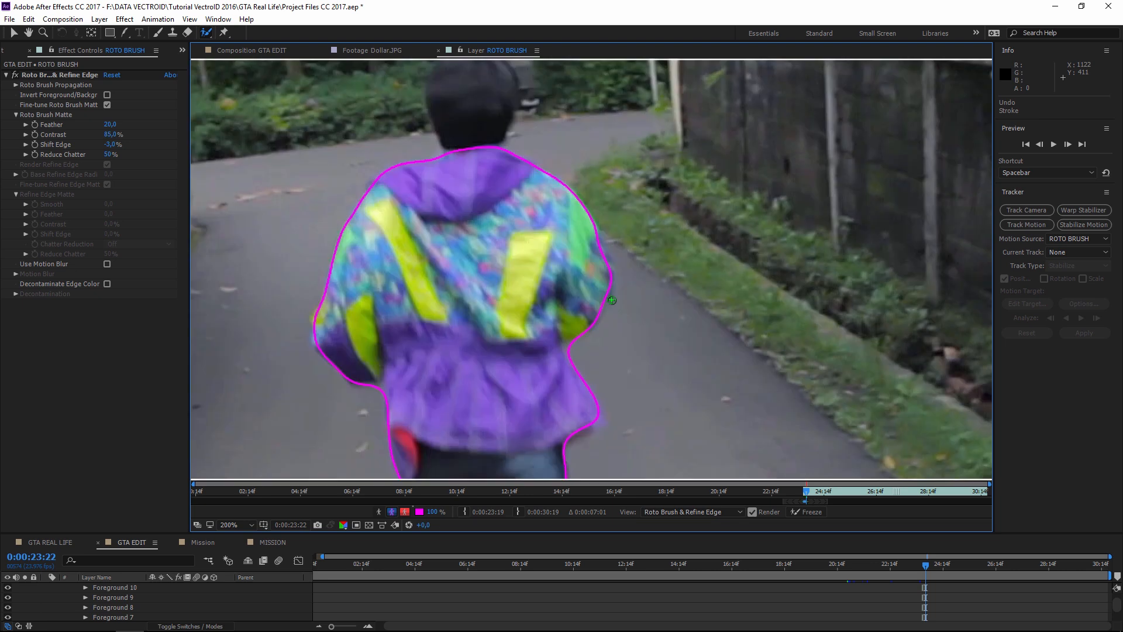
key(Page_Down)
drag(576, 225, 585, 248)
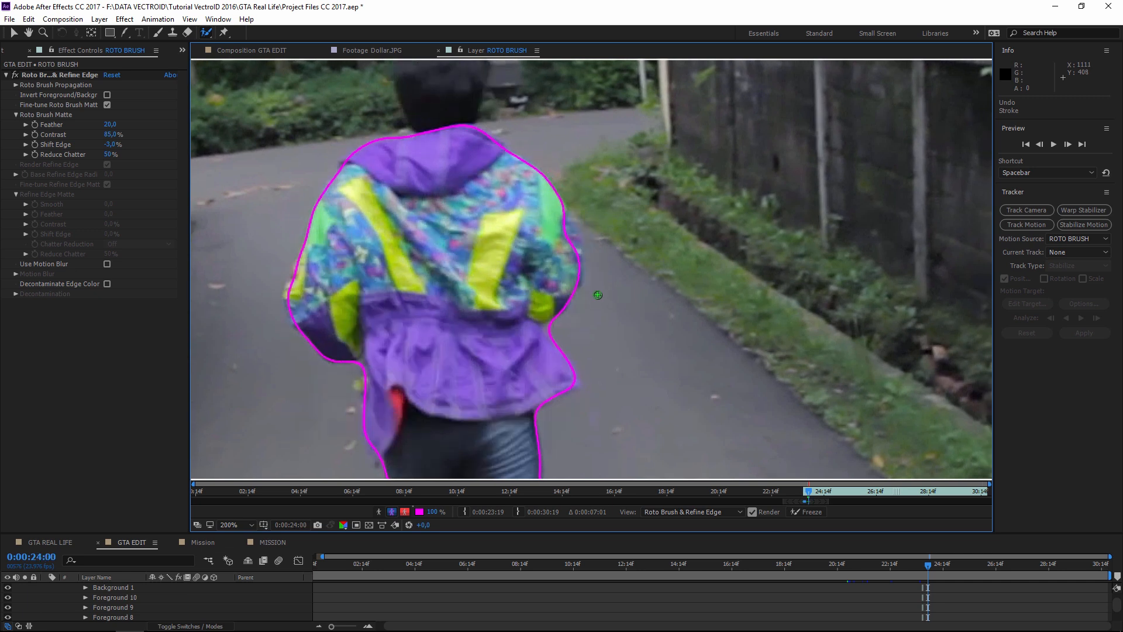
drag(563, 224, 571, 242)
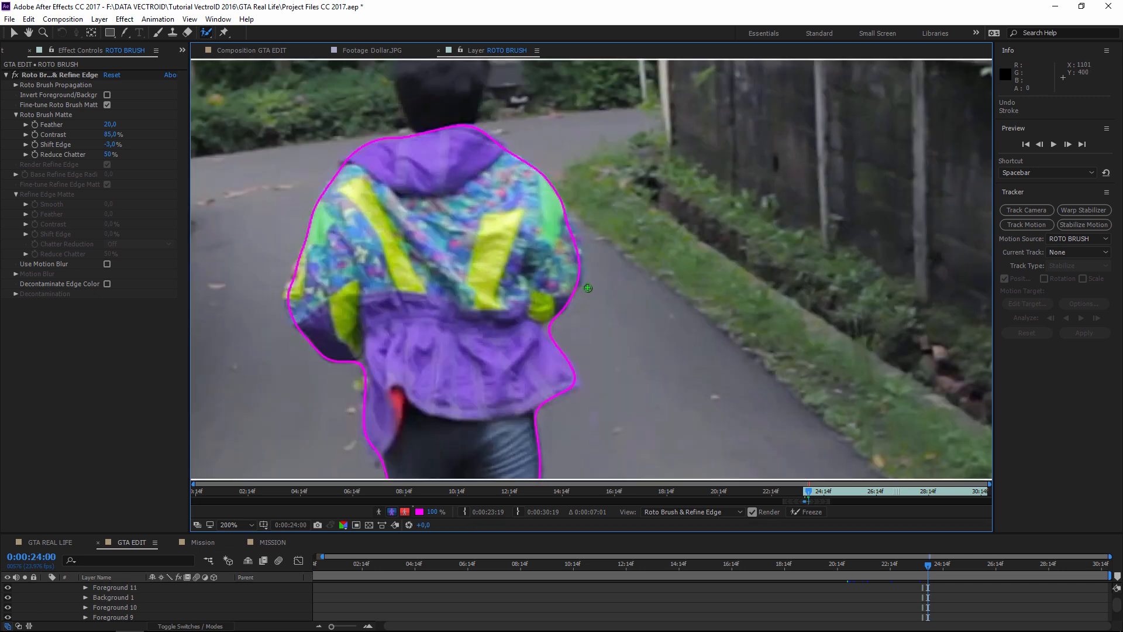
- On a magenta background, fix the jacket outline through 24:01–24:03, then return to GTA EDIT
key(alt+6)
key(space)
drag(562, 345, 635, 114)
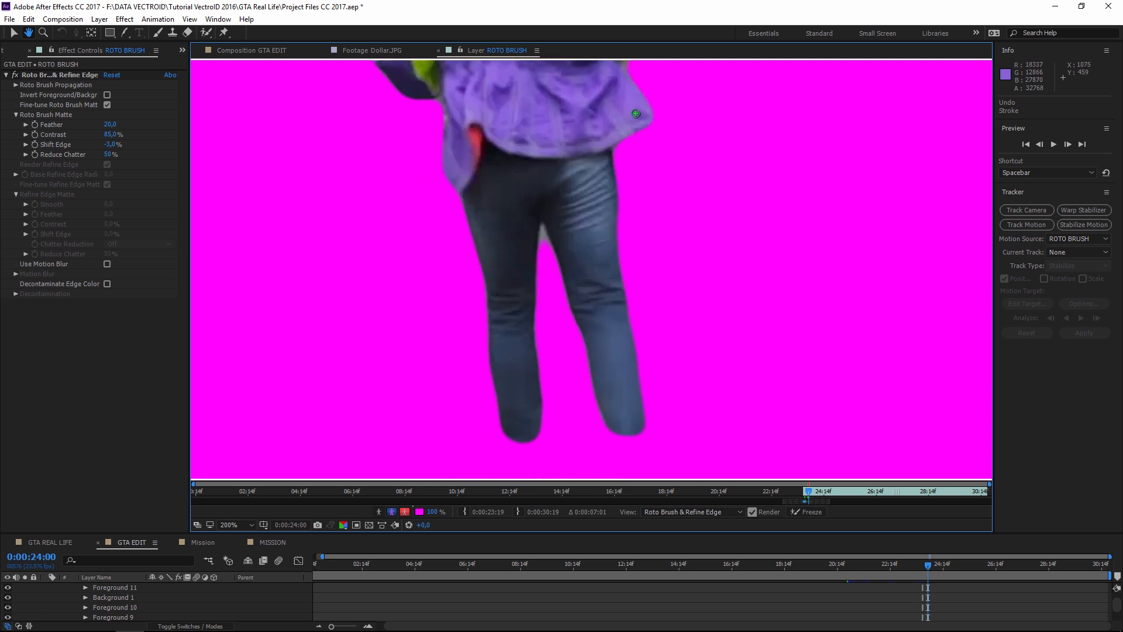
key(Page_Down)
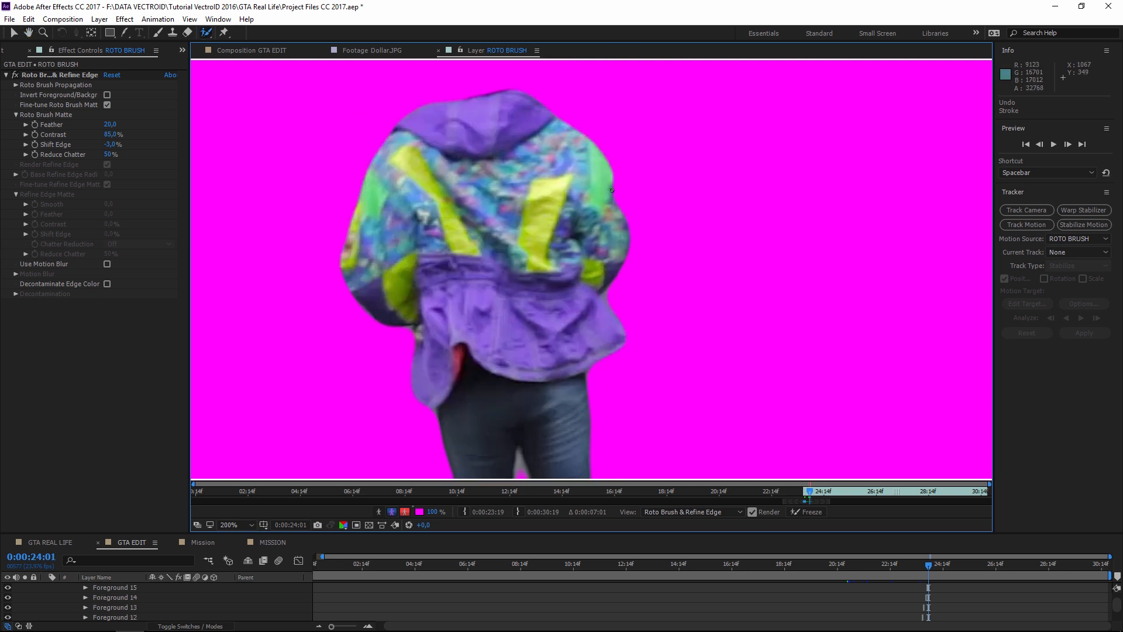
scroll(610, 199, up, 2)
key(space)
mouse_move(630, 136)
mouse_down()
mouse_move(627, 176)
mouse_move(645, 181)
mouse_move(663, 232)
mouse_up()
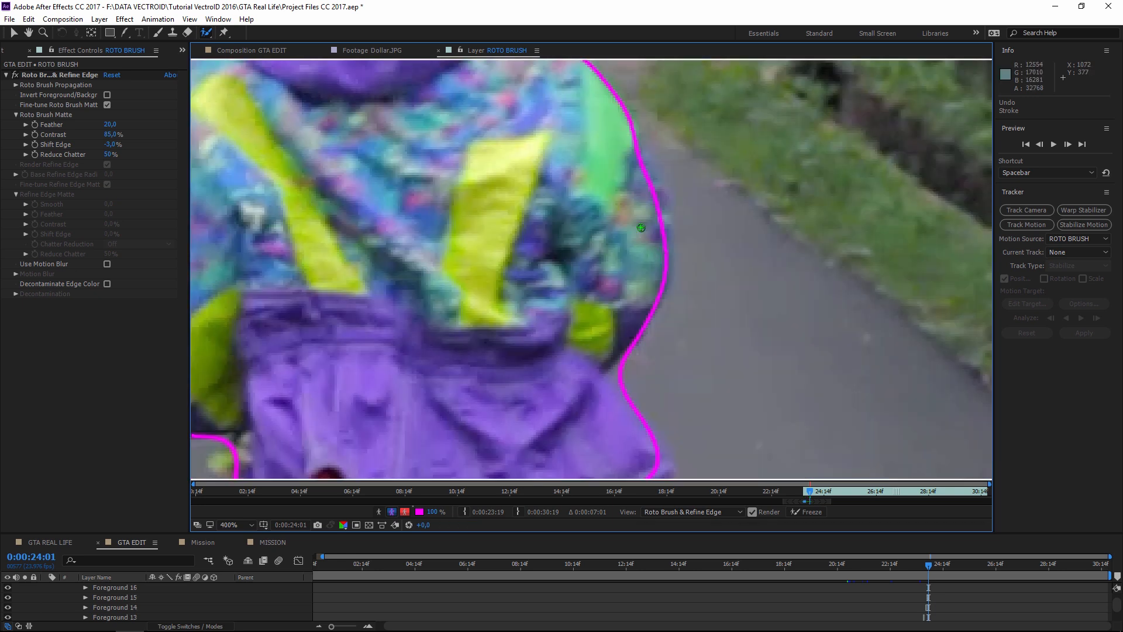
key(Page_Down)
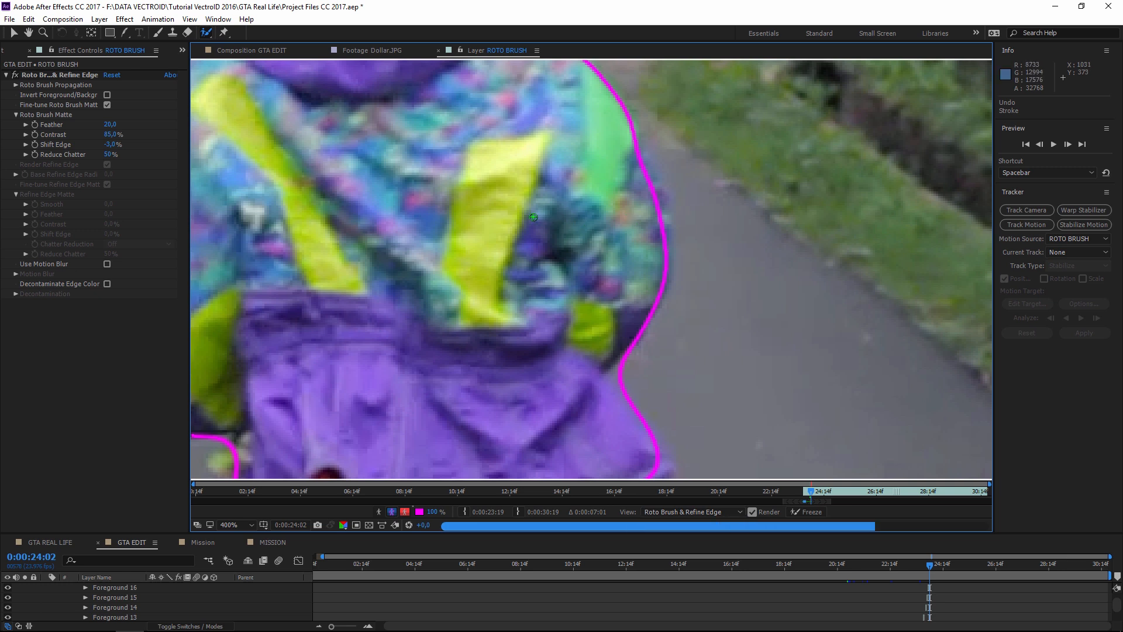
key(comma)
drag(602, 230, 600, 223)
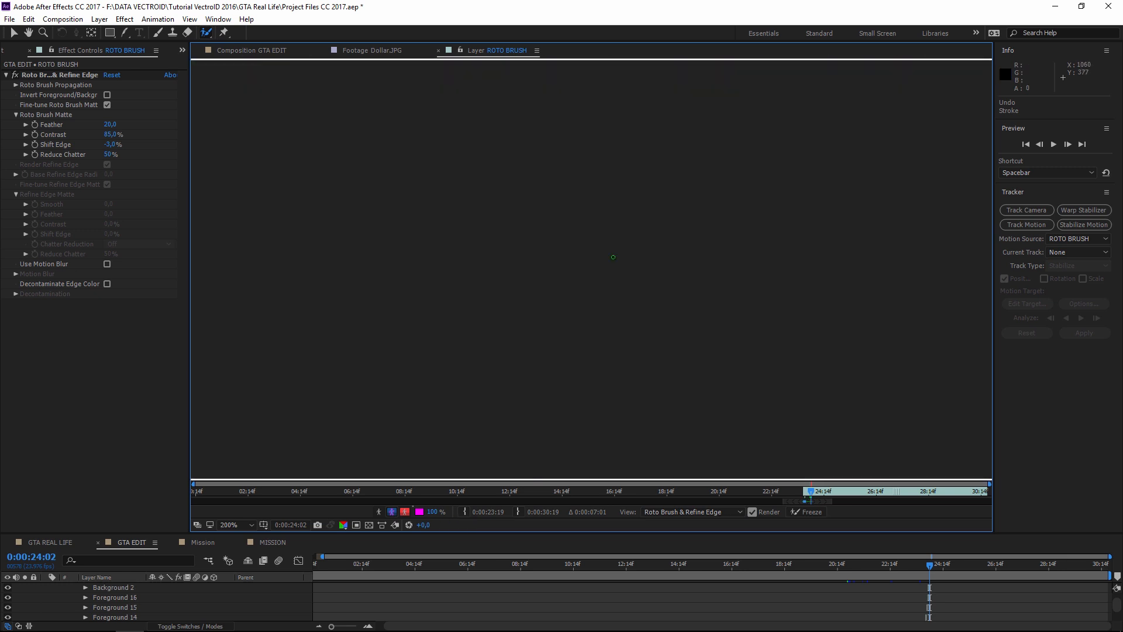
key(Page_Down)
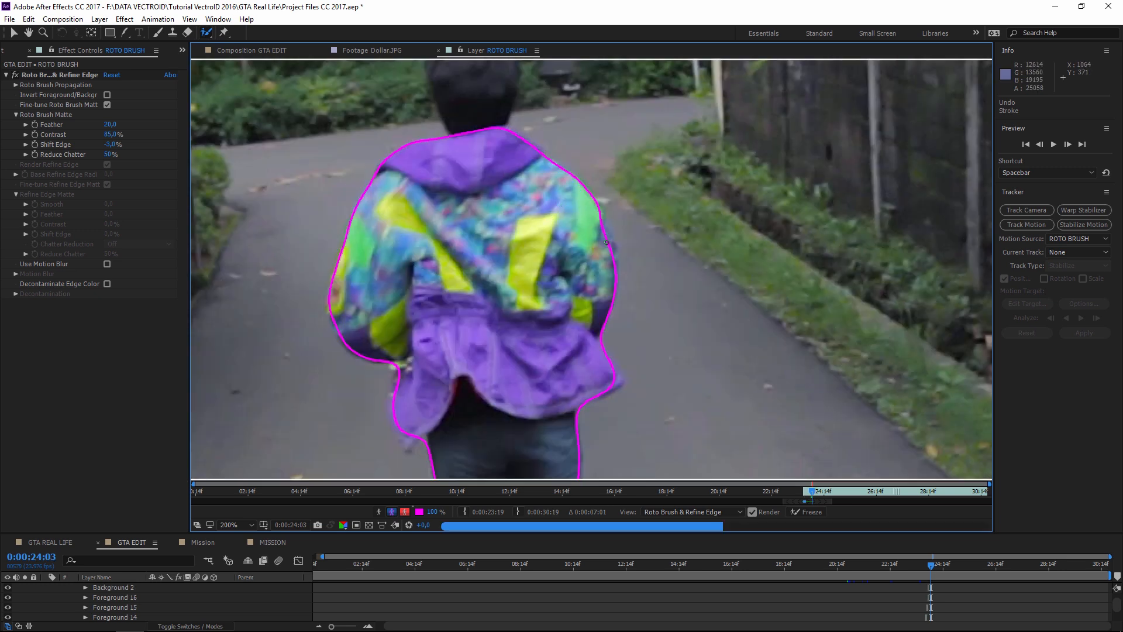
drag(586, 241, 586, 240)
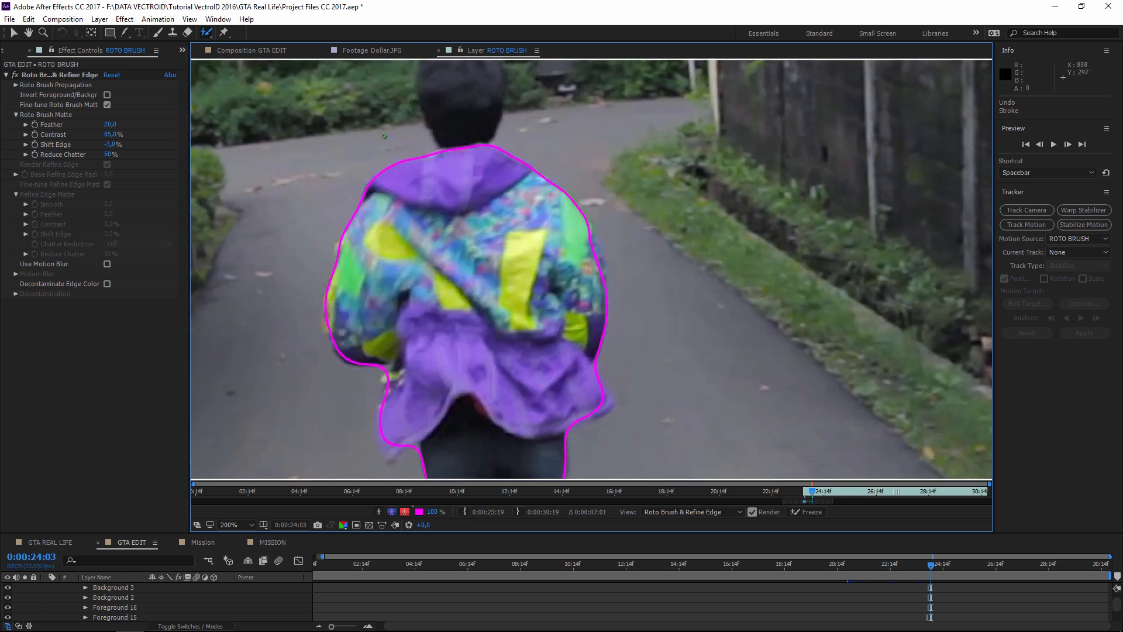
click(255, 49)
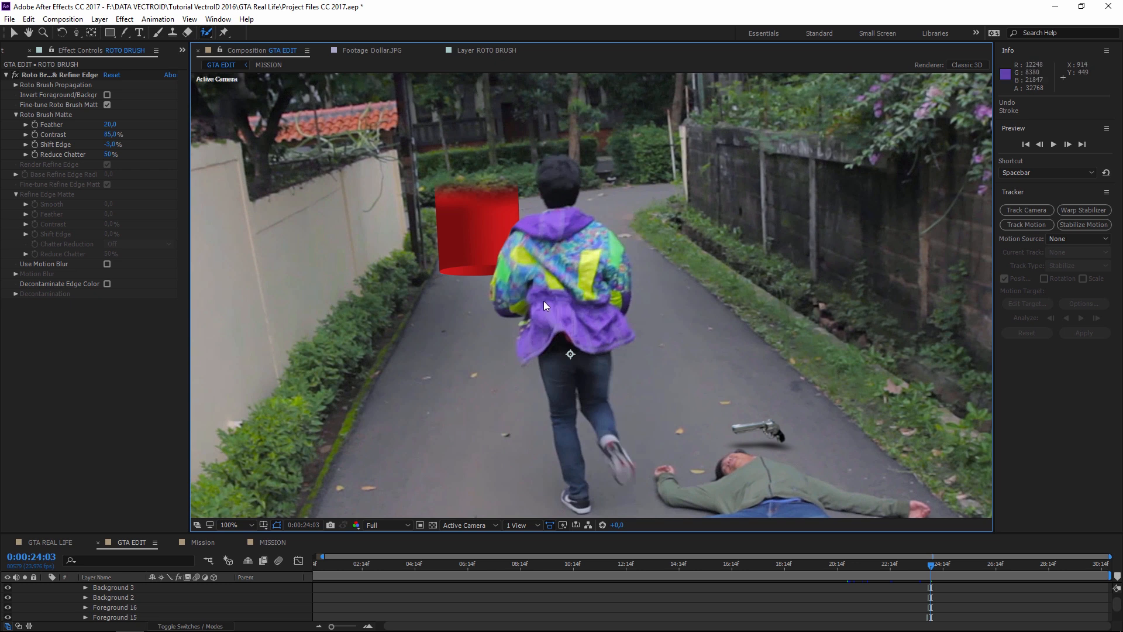
click(48, 542)
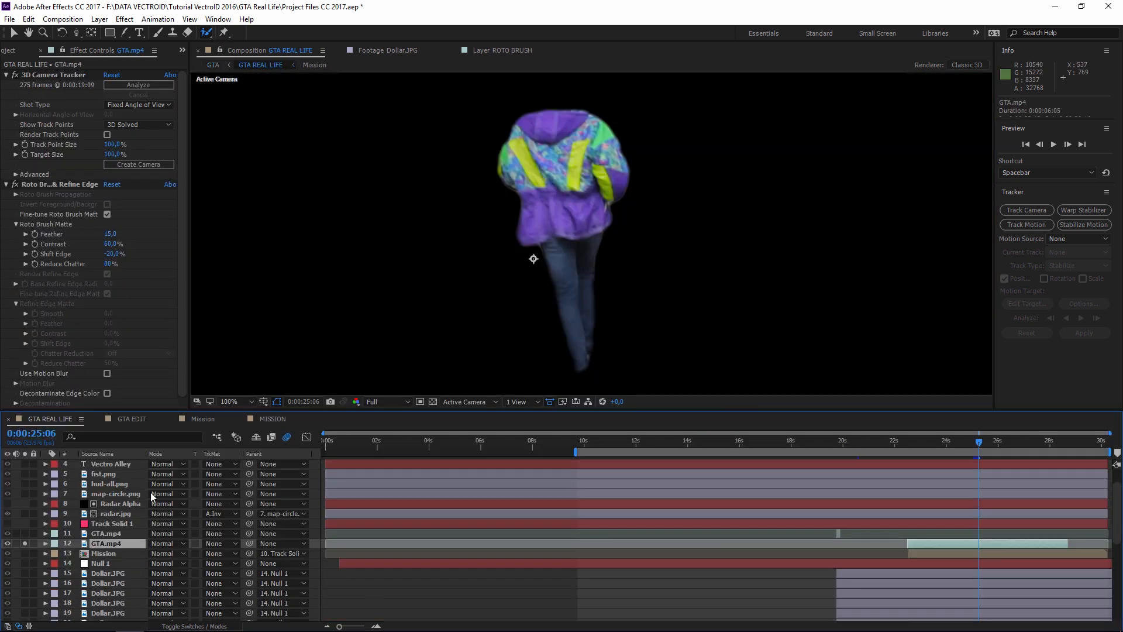
scroll(588, 303, down, 2)
click(433, 401)
scroll(648, 268, up, 2)
scroll(594, 289, down, 2)
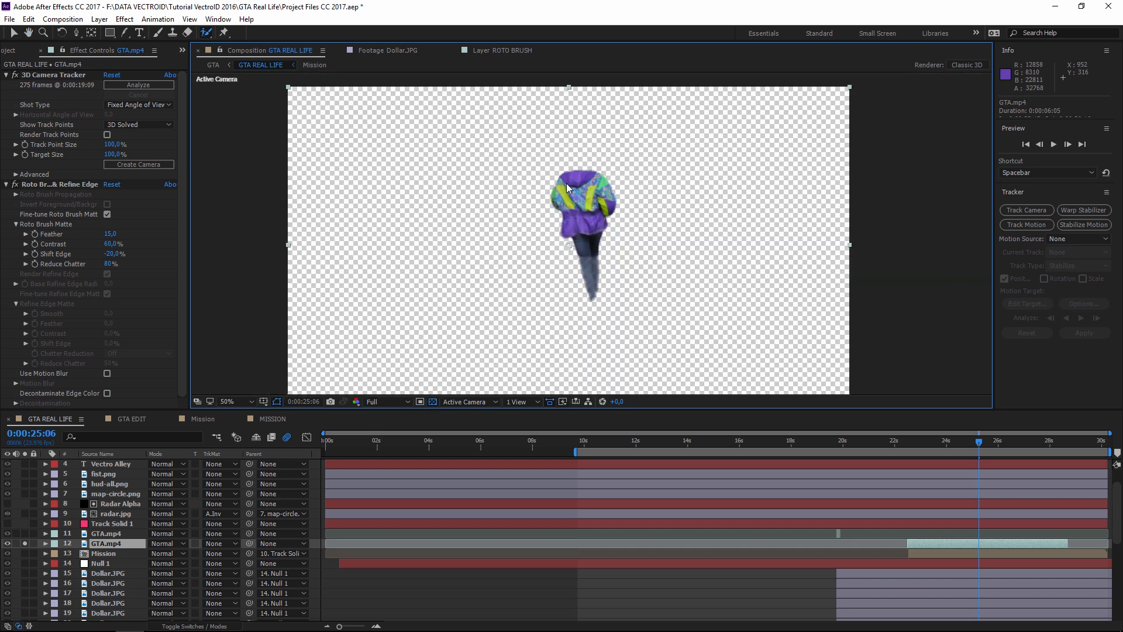
drag(925, 441, 968, 440)
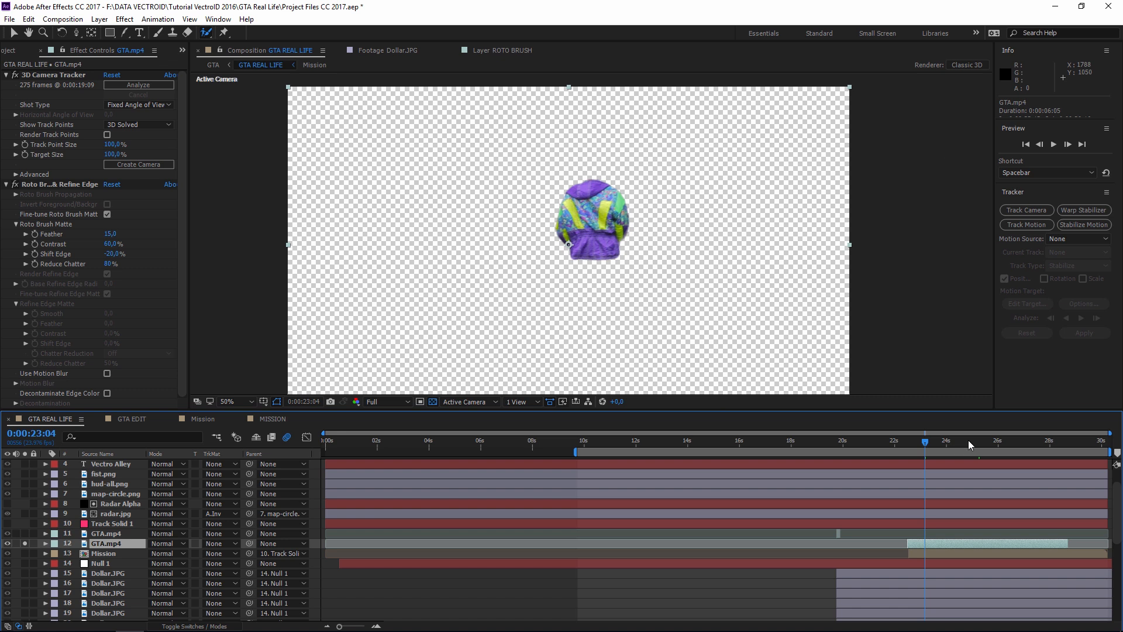
click(1006, 445)
click(1018, 445)
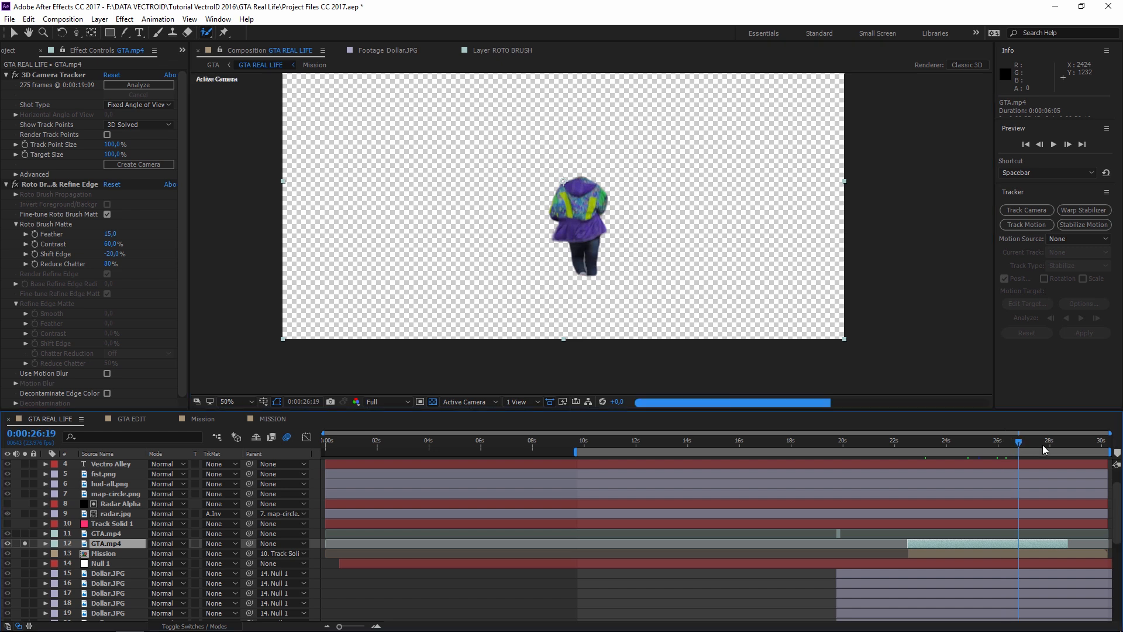
click(1043, 444)
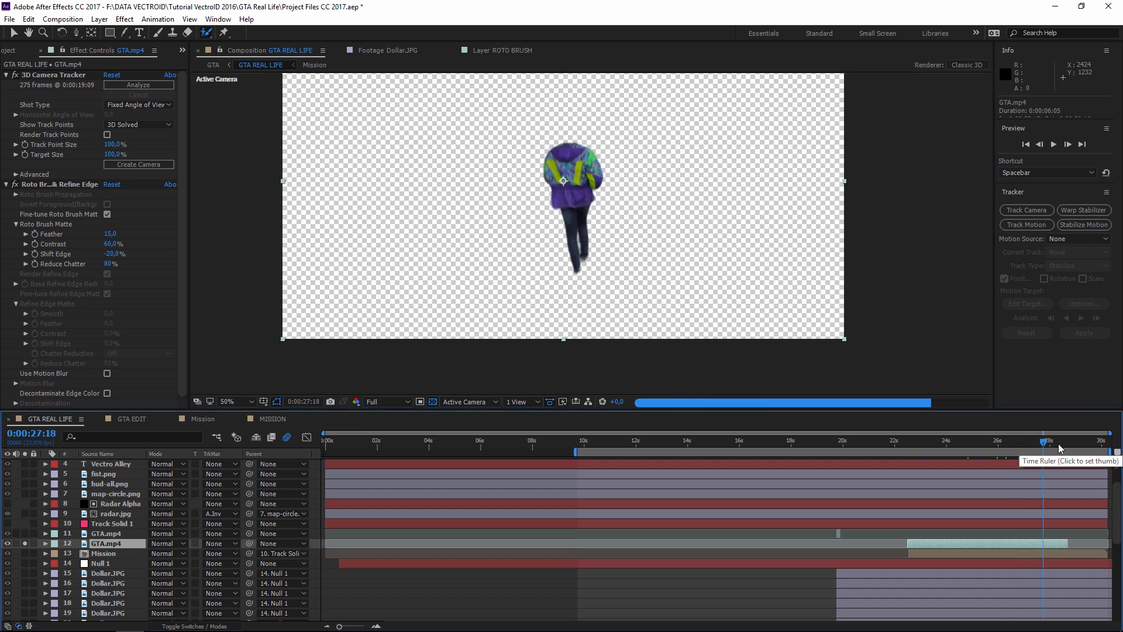
click(1059, 446)
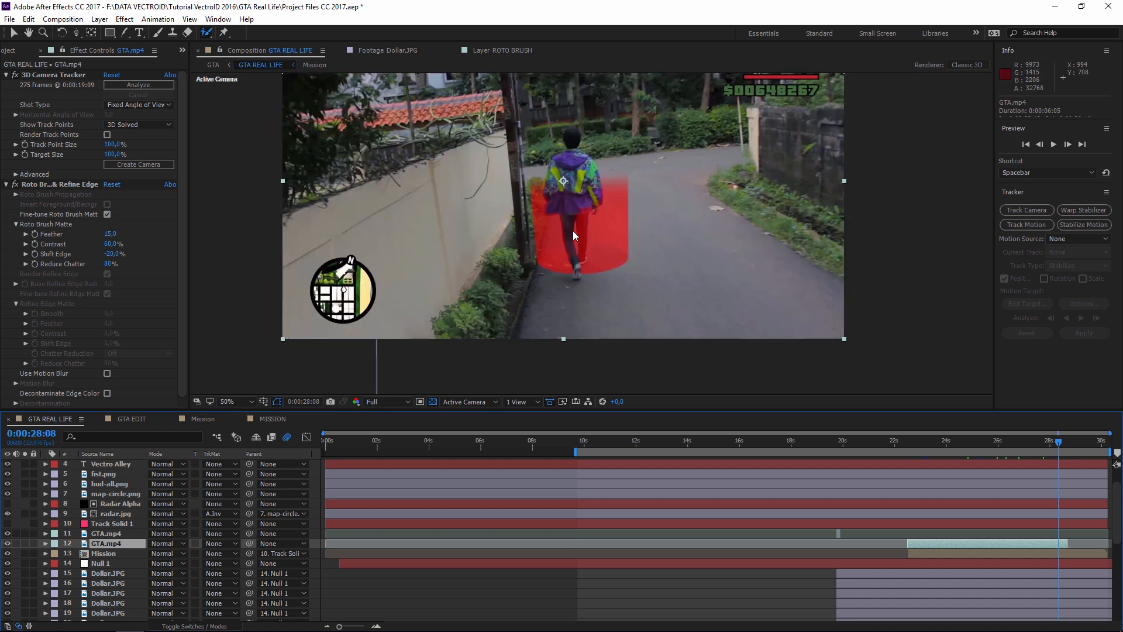
scroll(577, 234, up, 1)
key(space)
drag(590, 276, 604, 332)
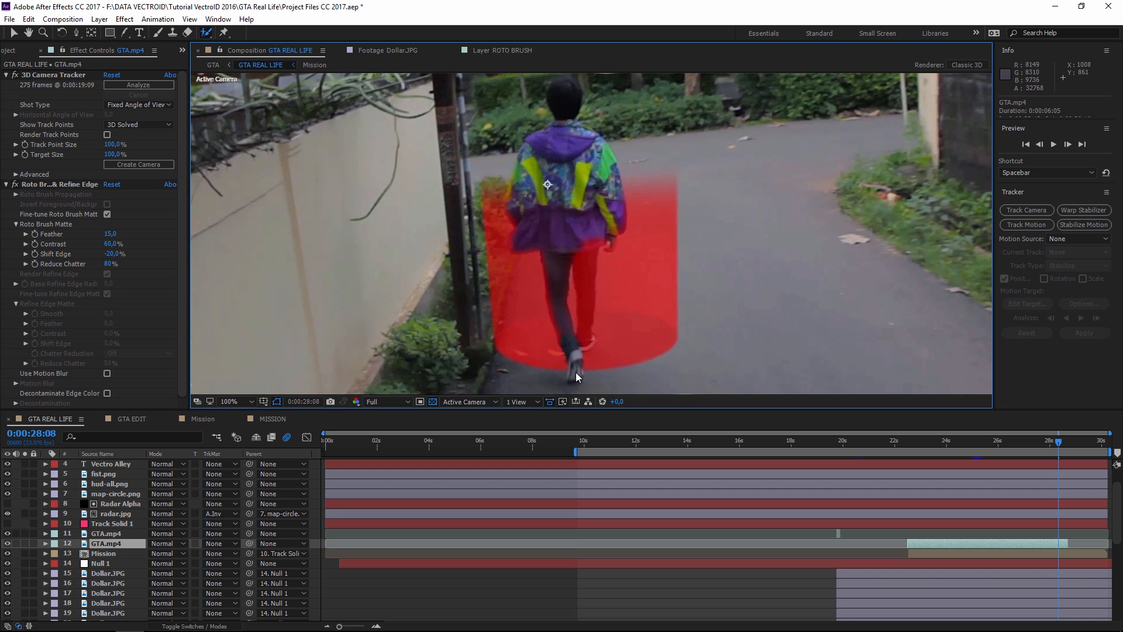
drag(568, 226, 557, 239)
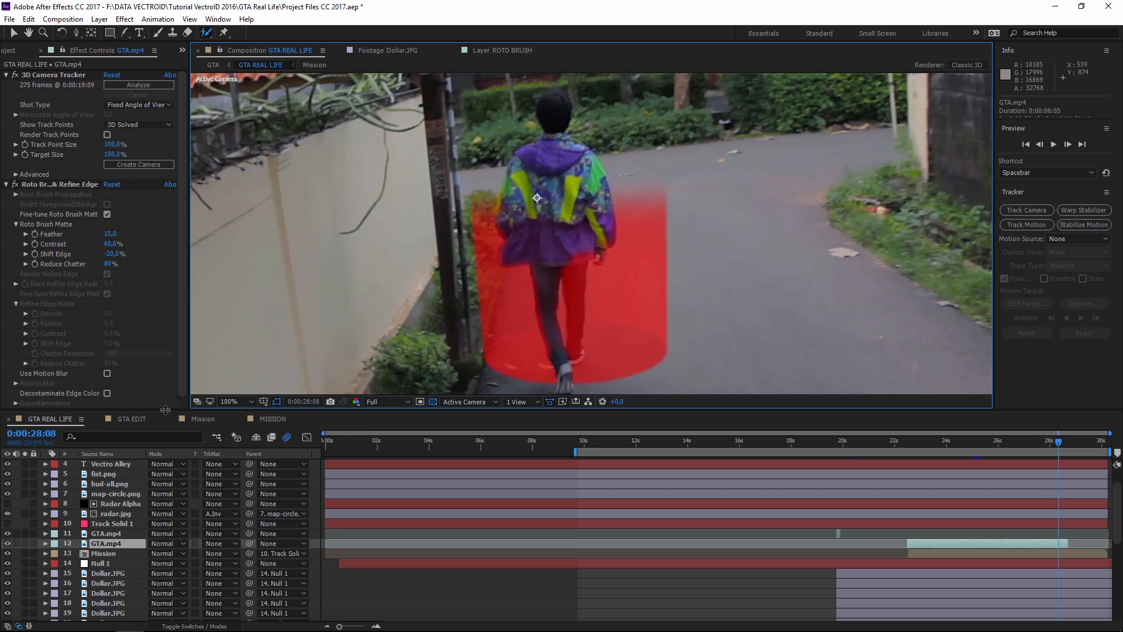
click(133, 420)
scroll(549, 305, down, 1)
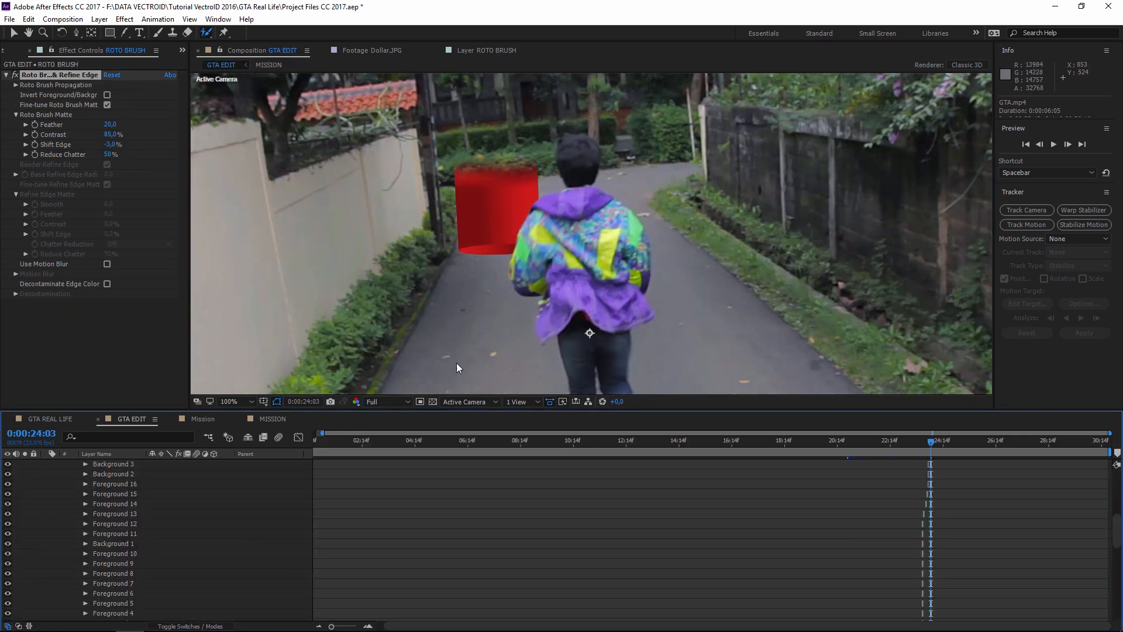
- Open the ROTO BRUSH layer view, centre the figure and freeze the propagated roto matte
scroll(145, 529, up, 7)
click(114, 463)
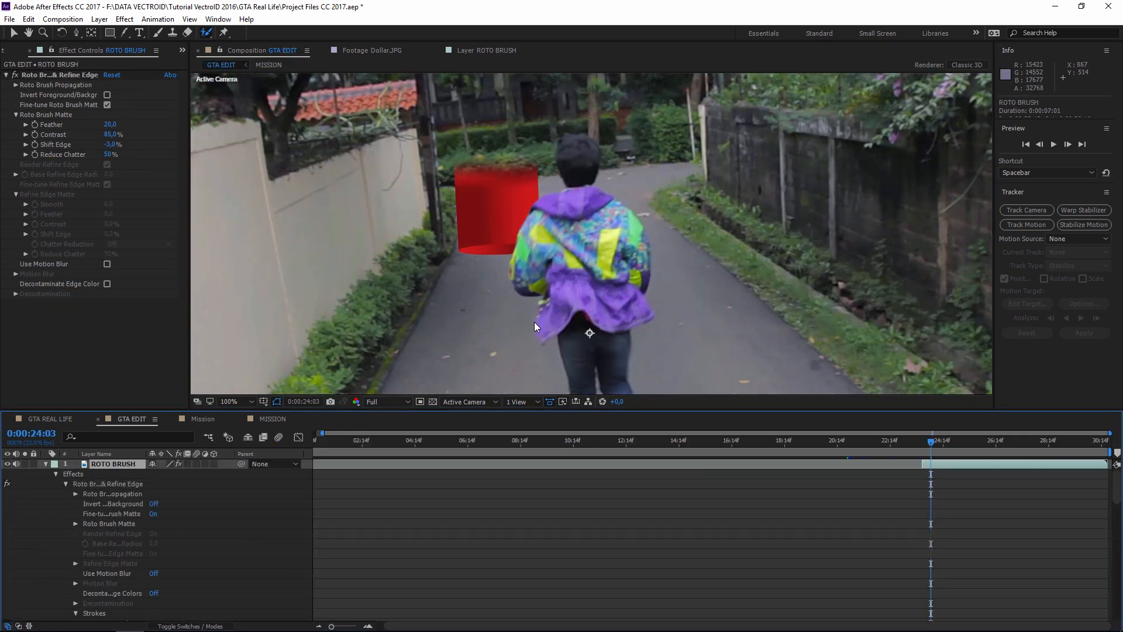
click(486, 50)
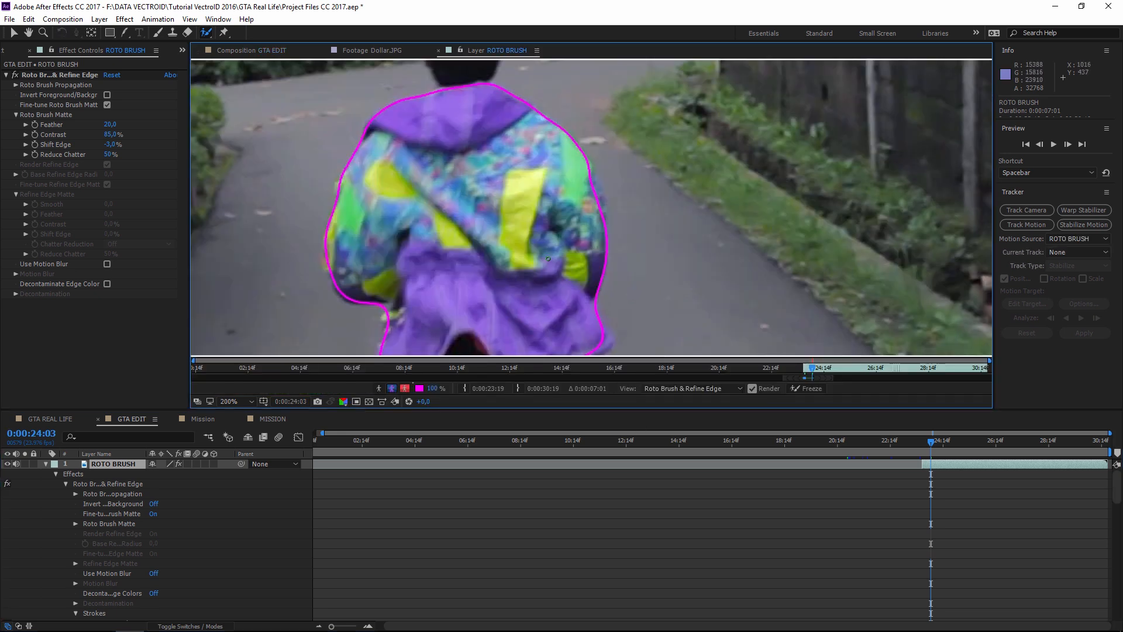
scroll(525, 248, down, 1)
drag(501, 285, 545, 235)
scroll(547, 257, down, 1)
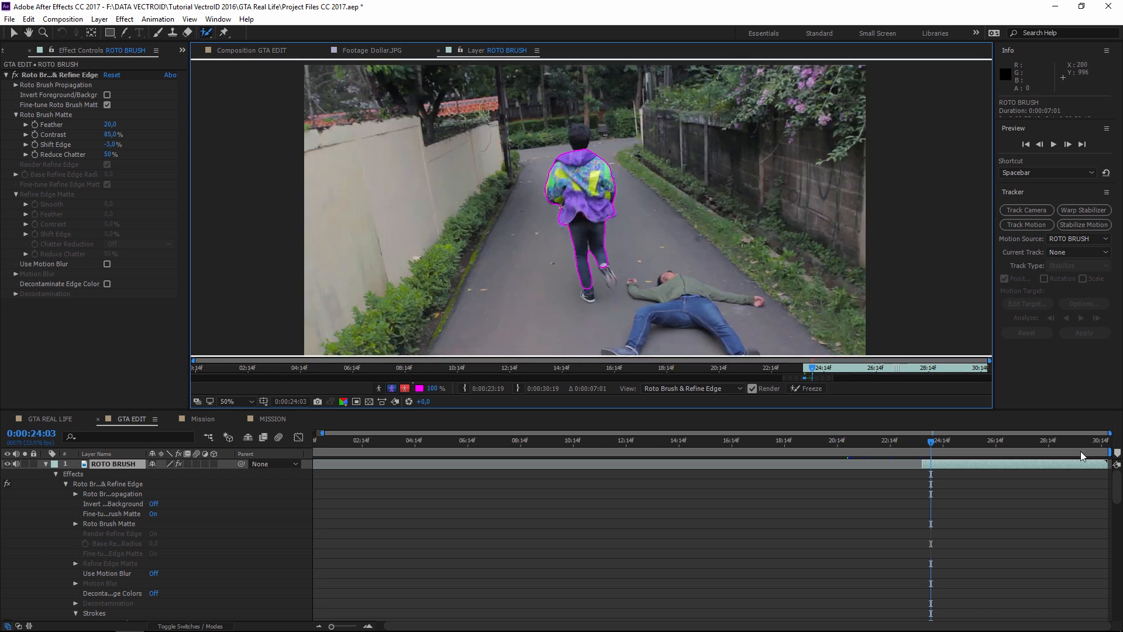
click(802, 389)
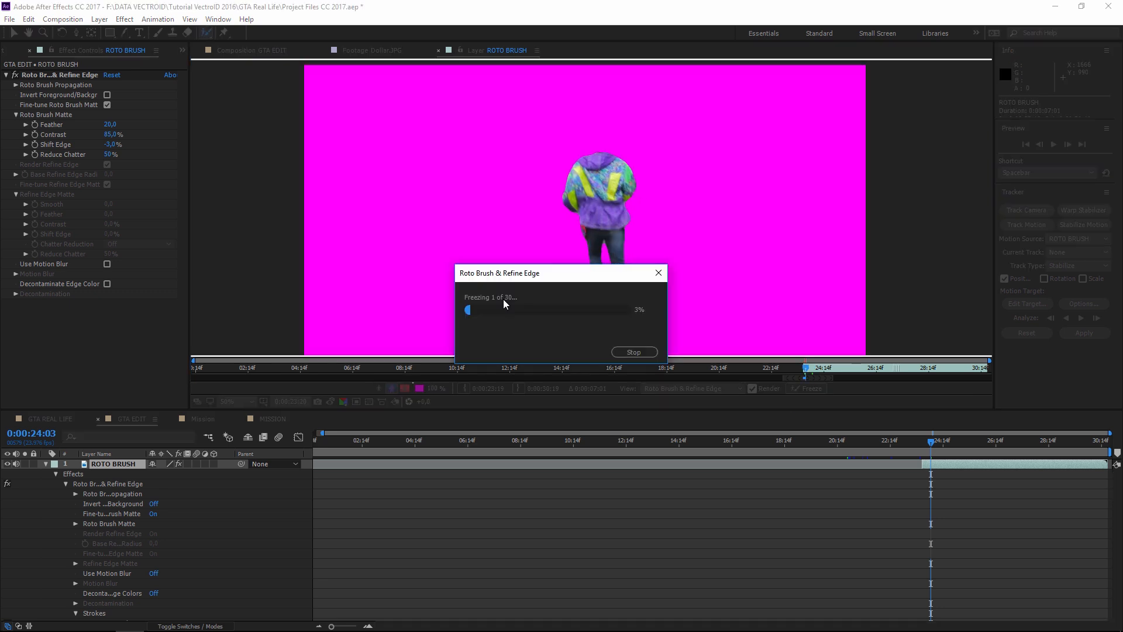
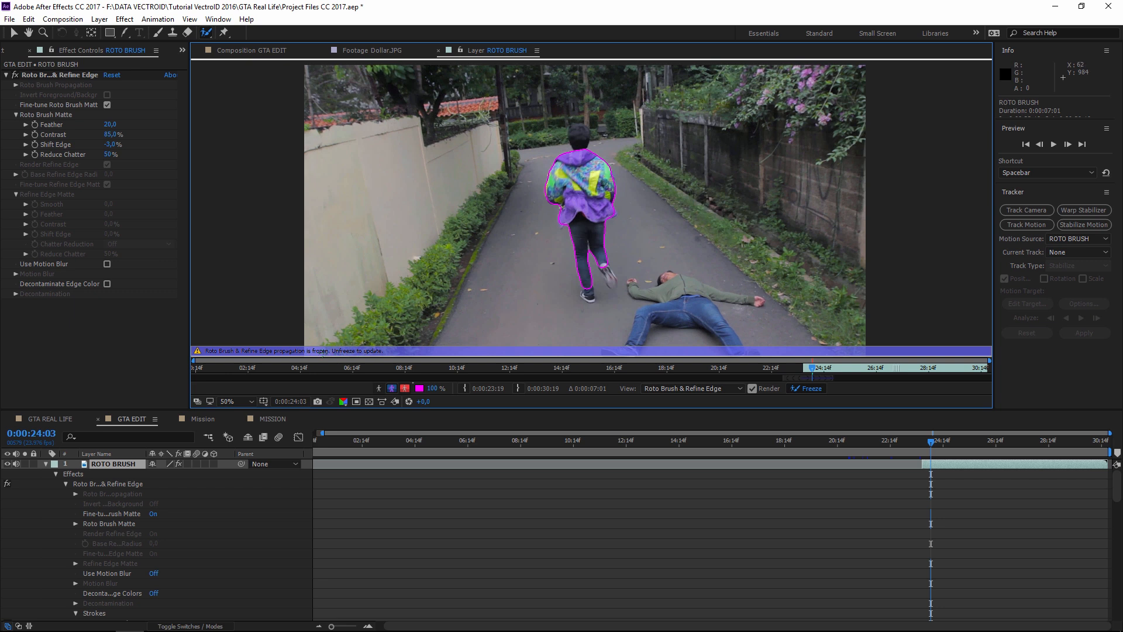
- At 0:00:23:23, unfreeze the runner's roto matte and stretch its propagation span to the layer's end
drag(931, 442, 931, 443)
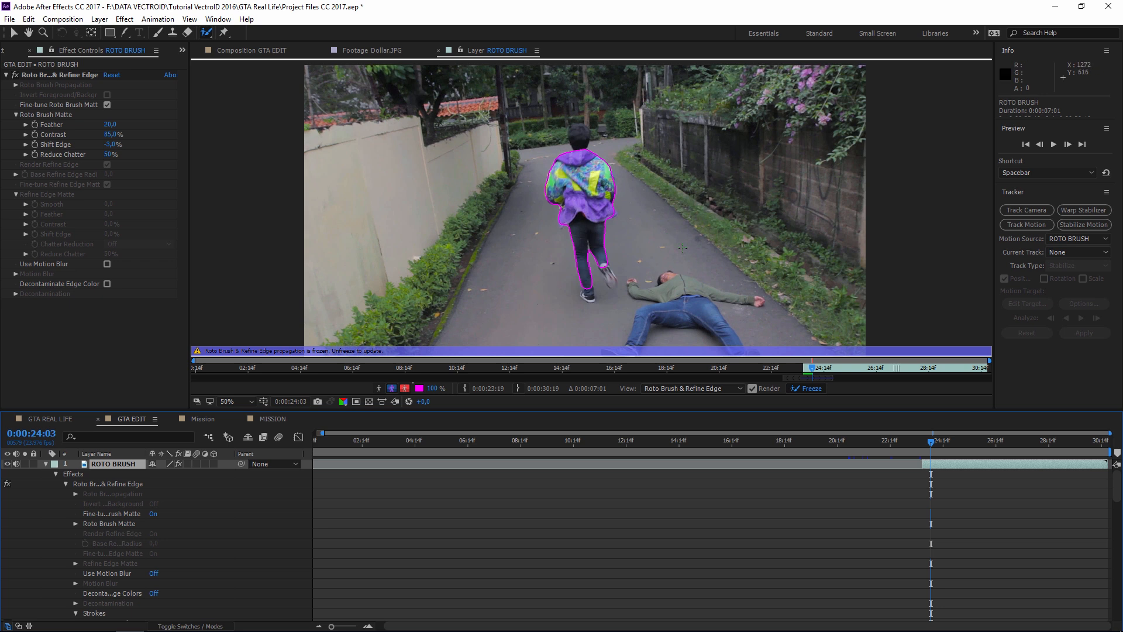
drag(726, 410, 727, 507)
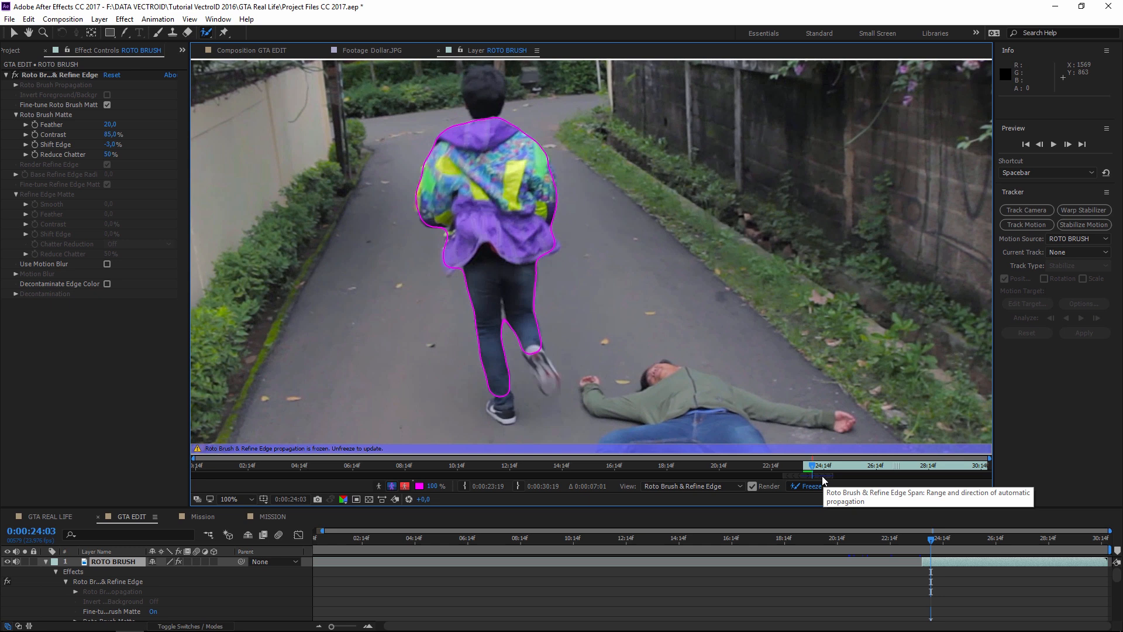
click(806, 489)
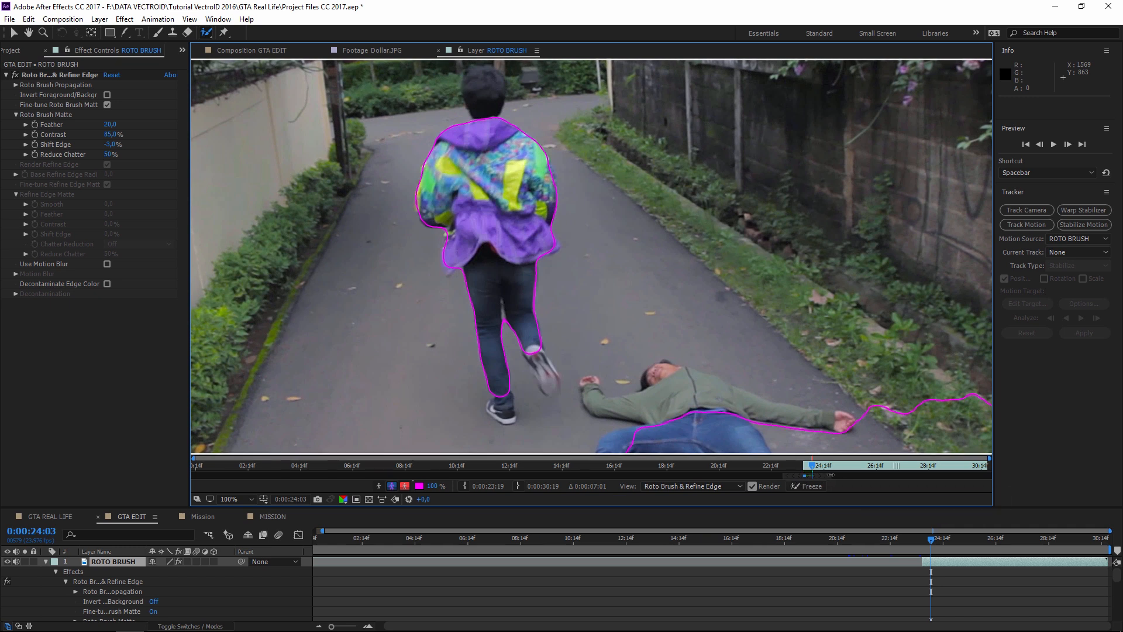
drag(853, 475, 982, 474)
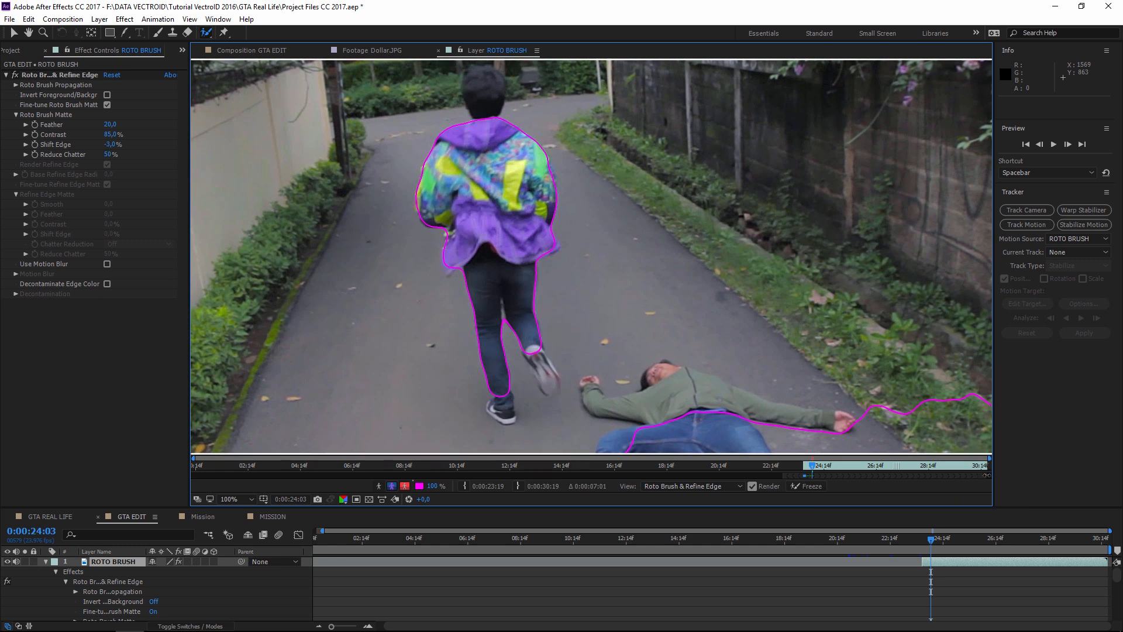
drag(986, 475, 825, 475)
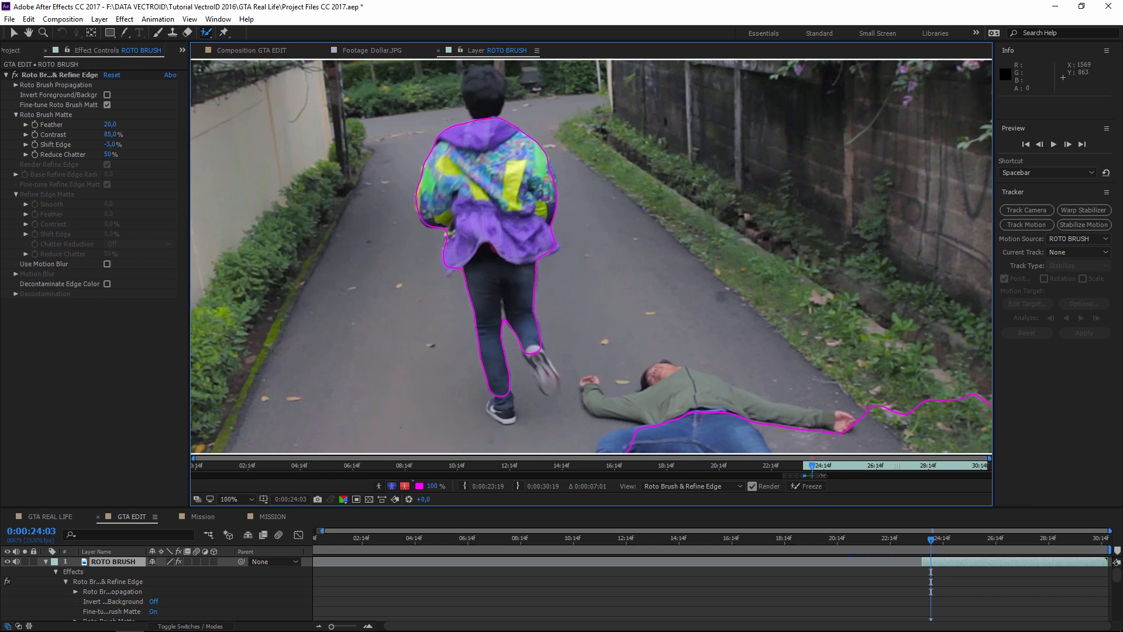
drag(826, 475, 986, 475)
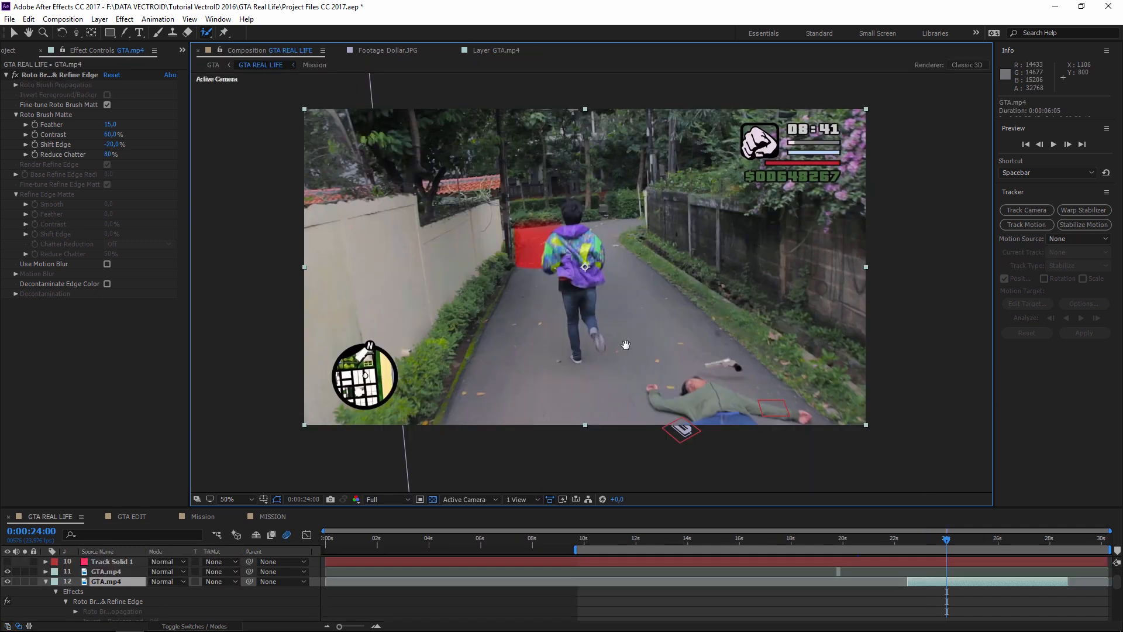
drag(625, 345, 606, 359)
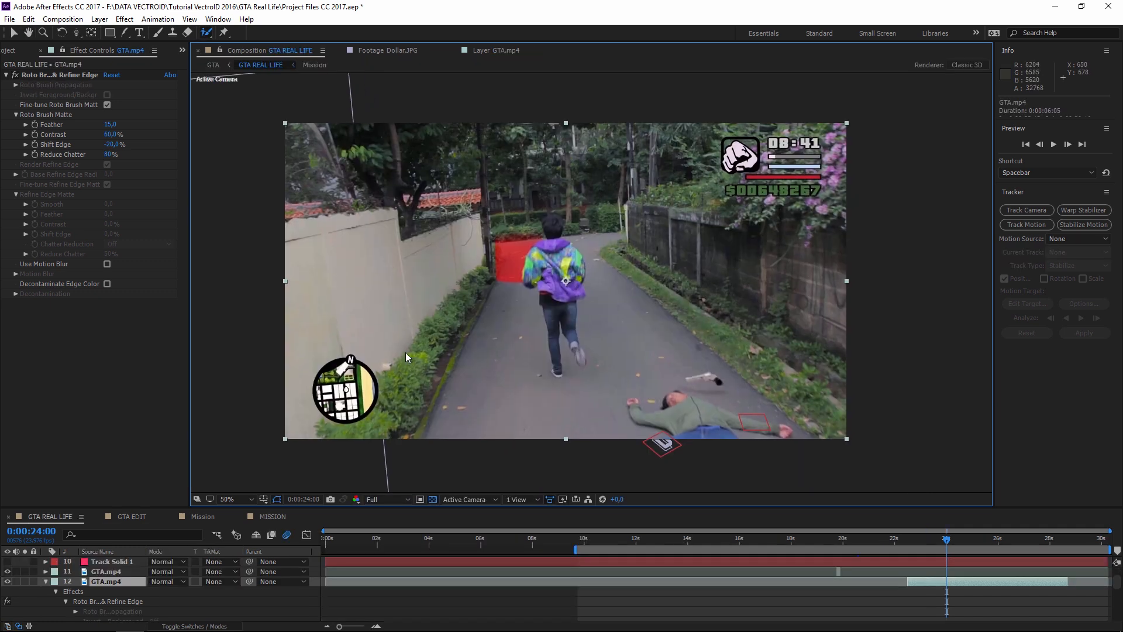
- Open GTA.mp4 in its roto Layer view at 100%, centred on the runner
click(108, 584)
click(206, 33)
double_click(635, 252)
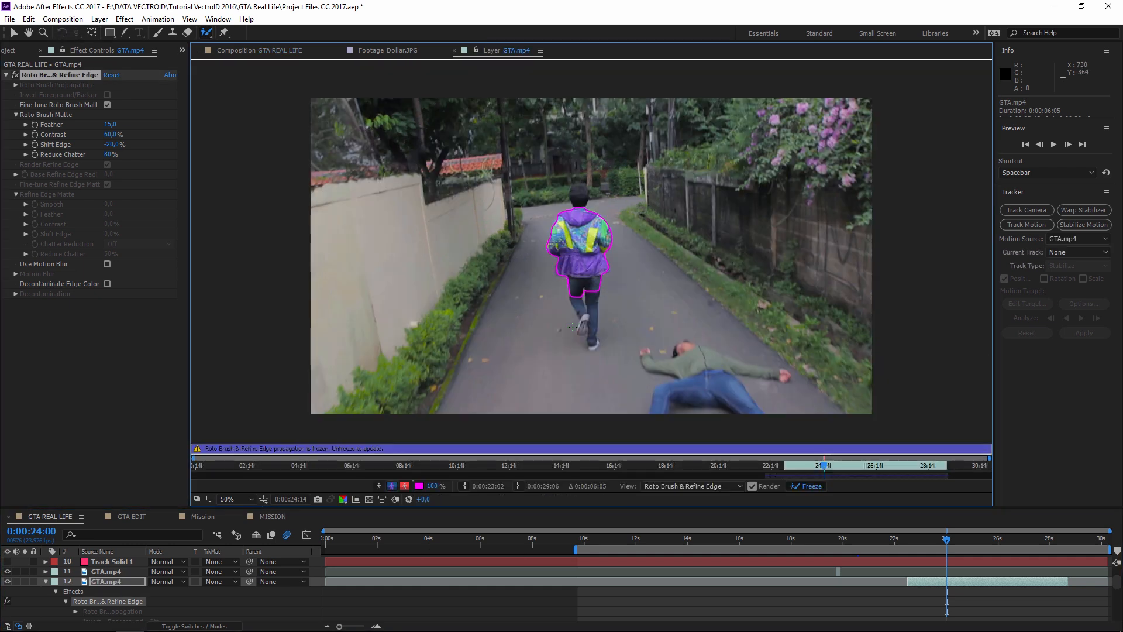
key(period)
drag(648, 254, 673, 267)
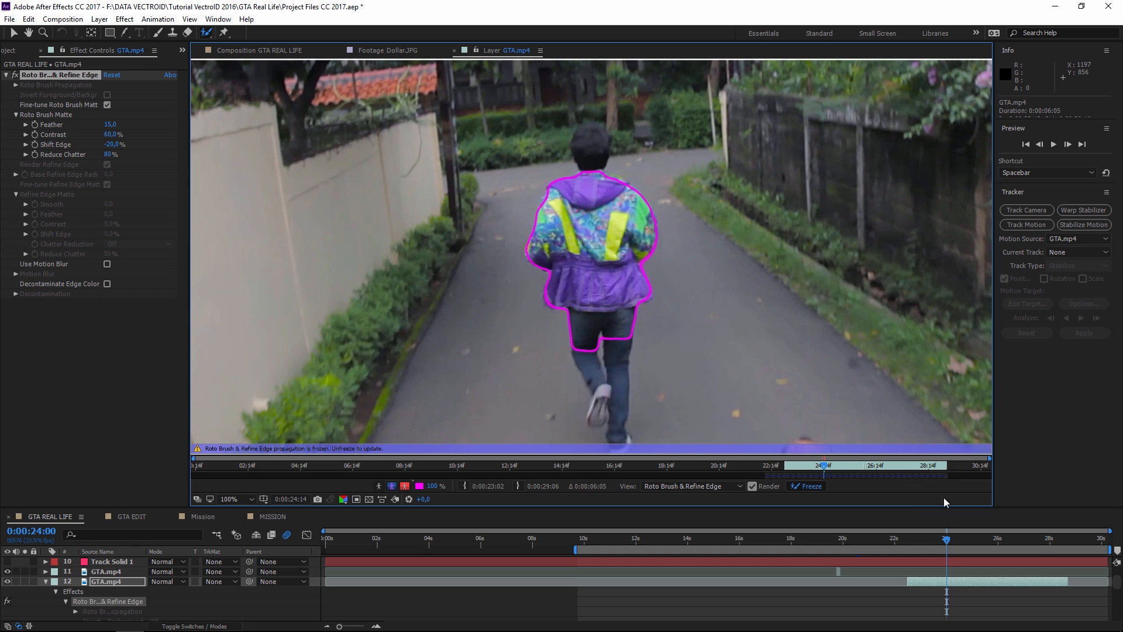
- Check the runner's roto outline at 0:00:24:21, 0:00:25:17 and 0:00:27:14
click(969, 539)
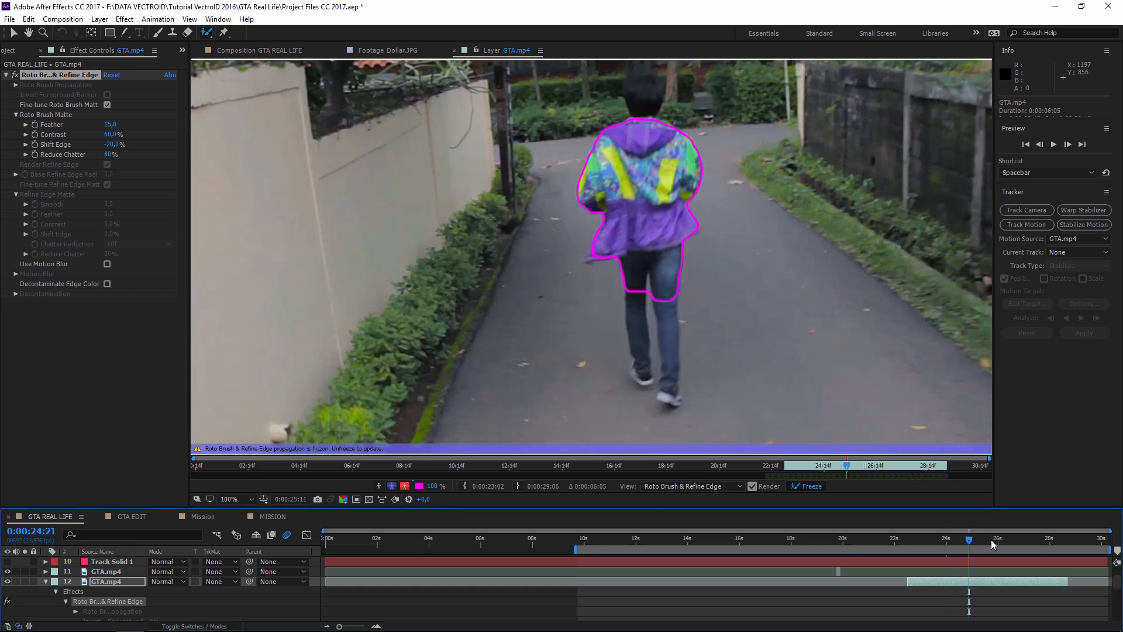
click(990, 538)
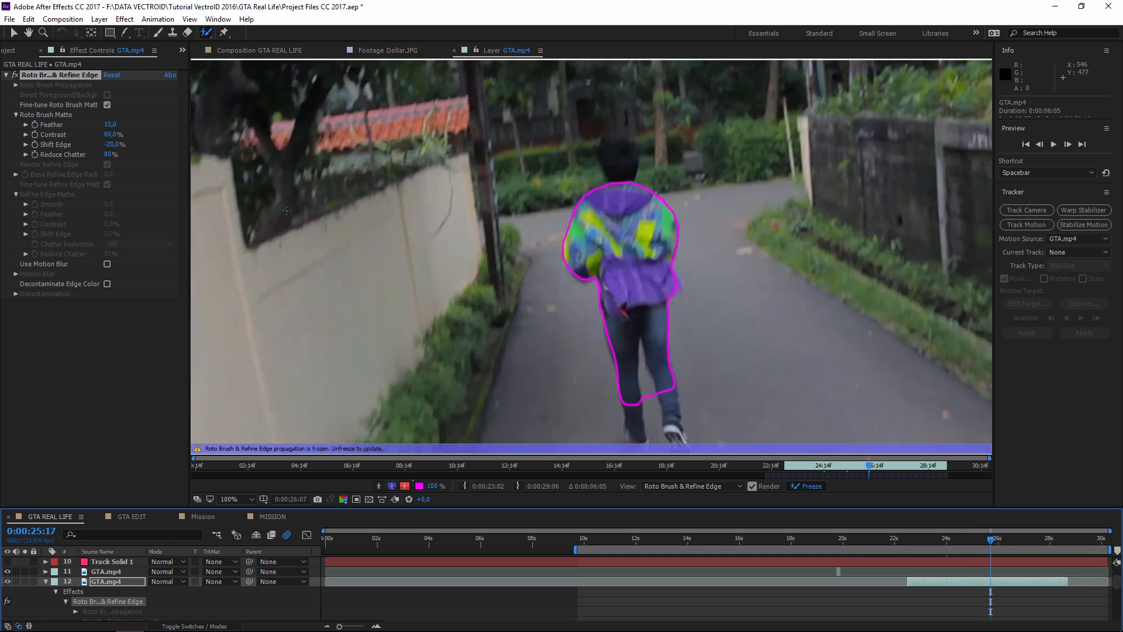
click(57, 79)
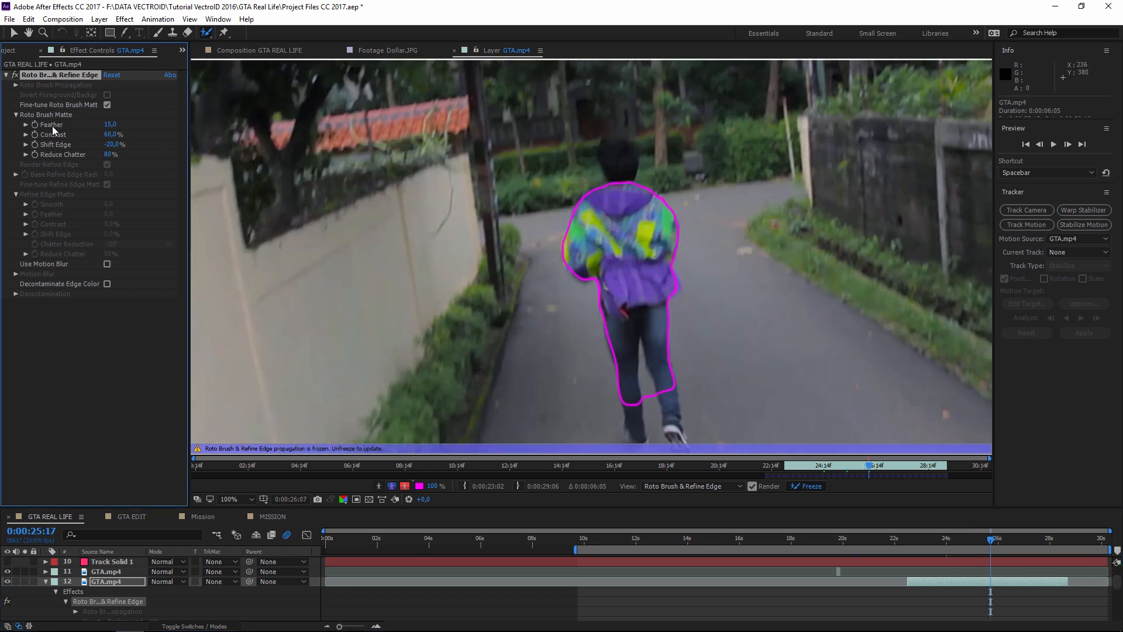
drag(1013, 541, 1037, 539)
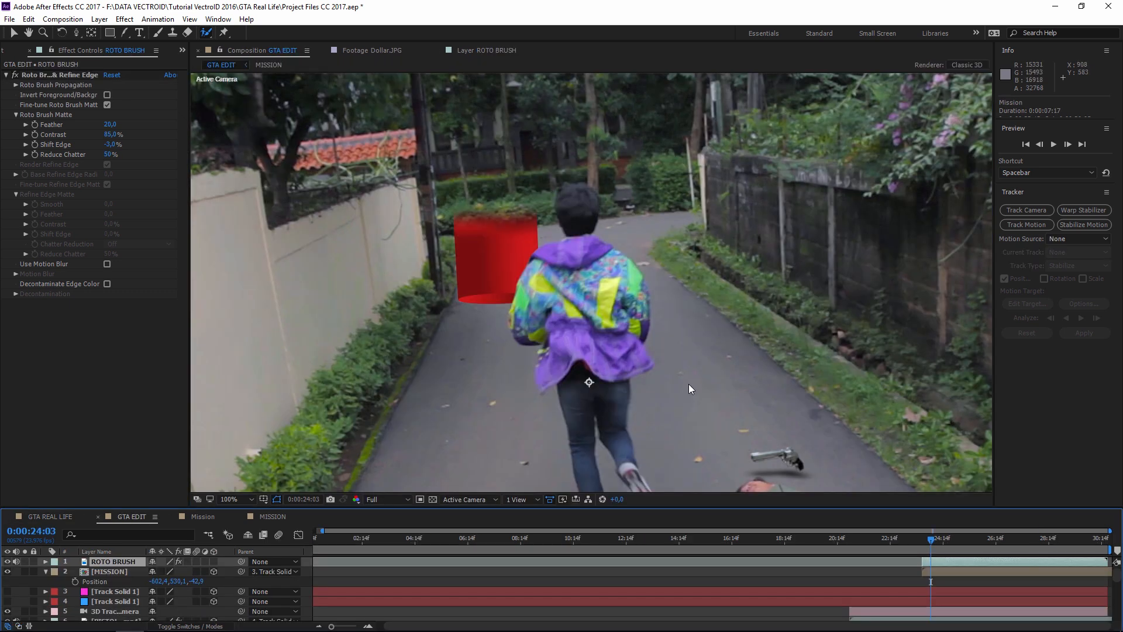
- In GTA EDIT, check frames 23:19, 25:13 and 24:01, then select the [MISSION] layer
scroll(799, 368, down, 1)
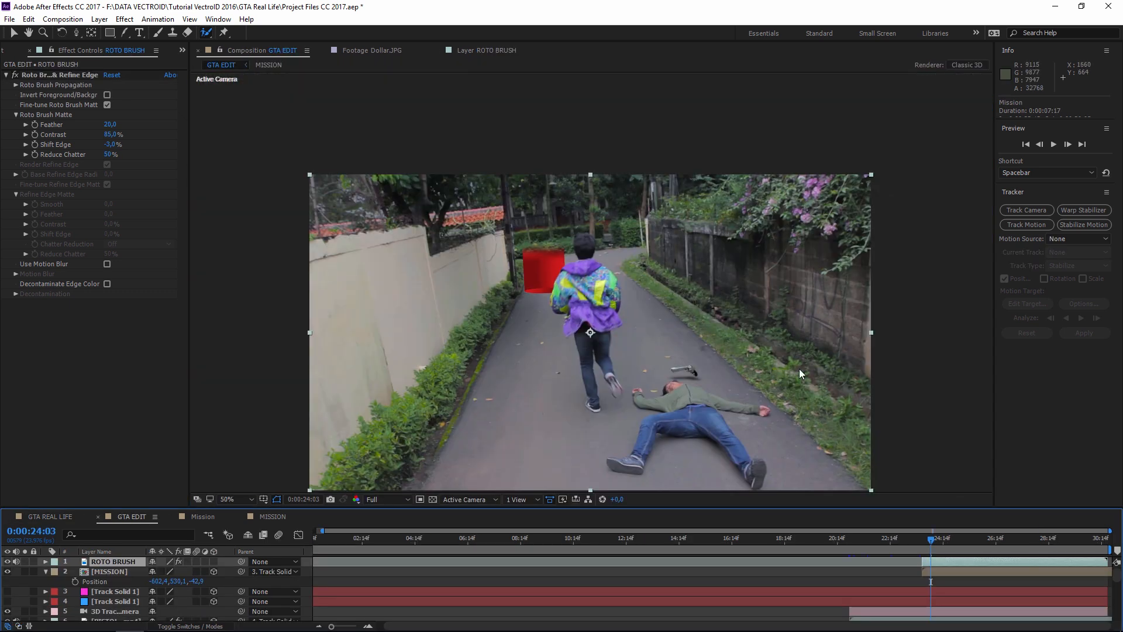
drag(926, 543, 922, 542)
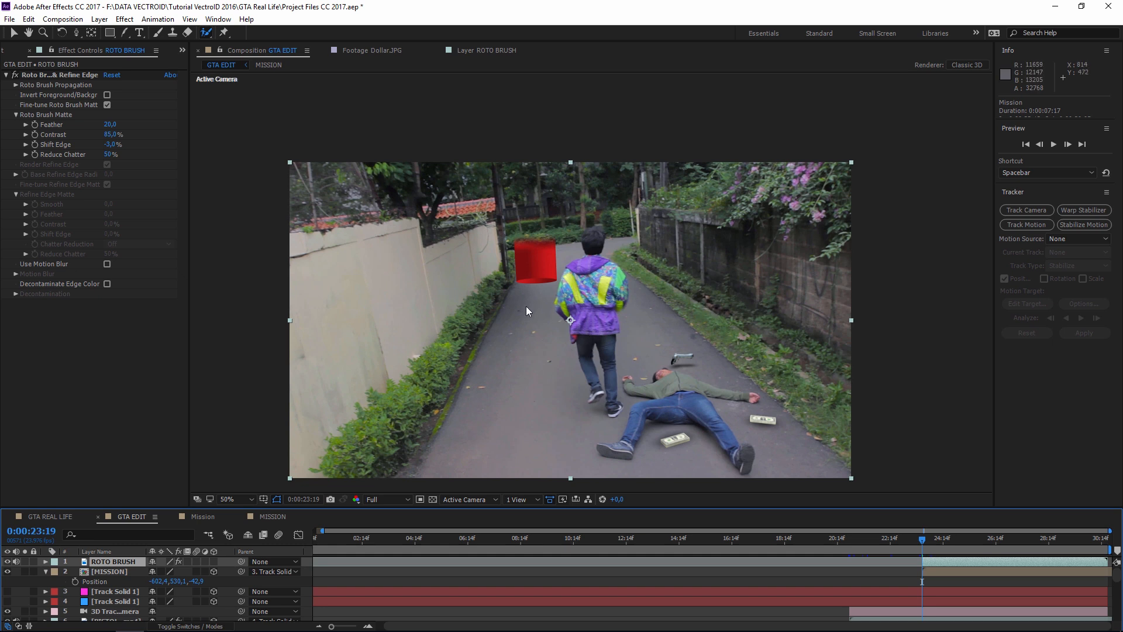
scroll(526, 309, up, 4)
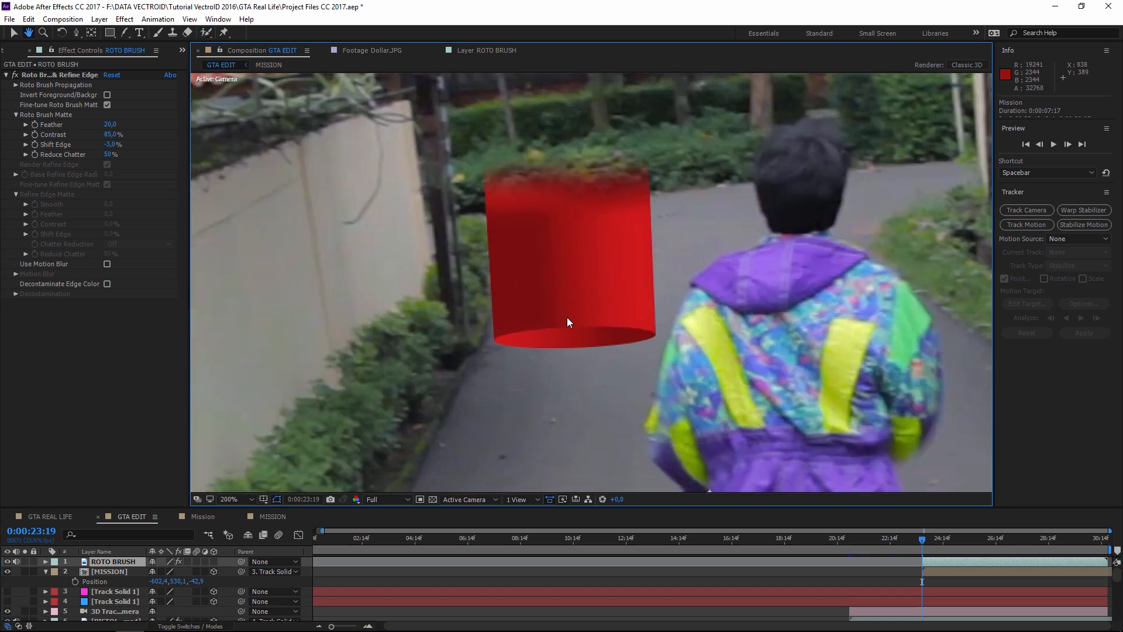
scroll(567, 321, down, 2)
click(967, 540)
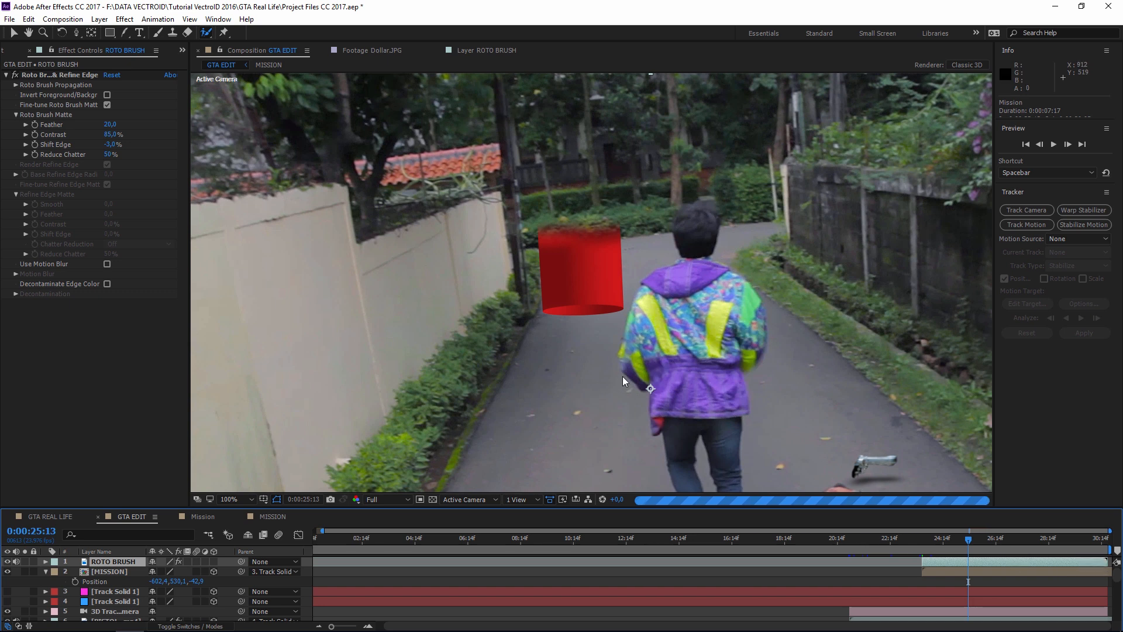
click(929, 539)
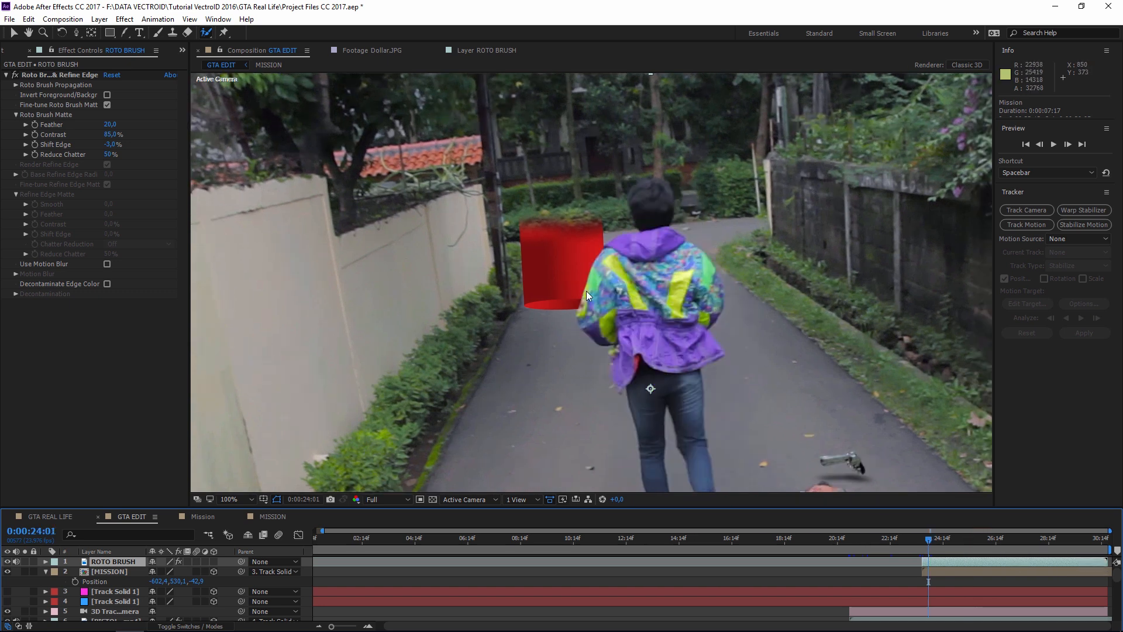
scroll(550, 332, up, 3)
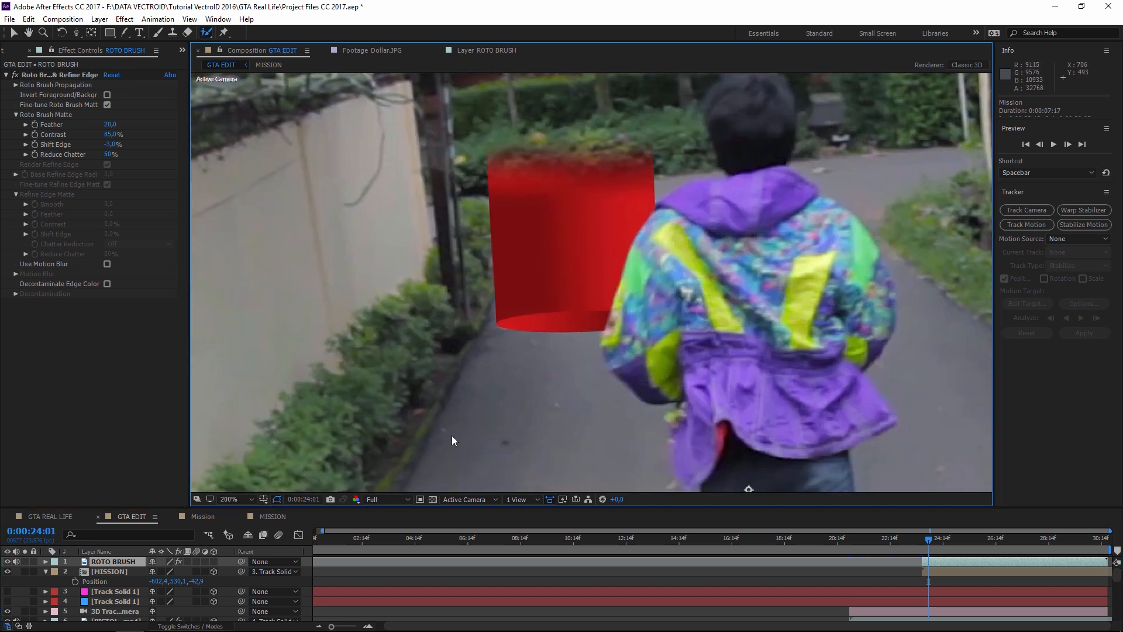
click(109, 571)
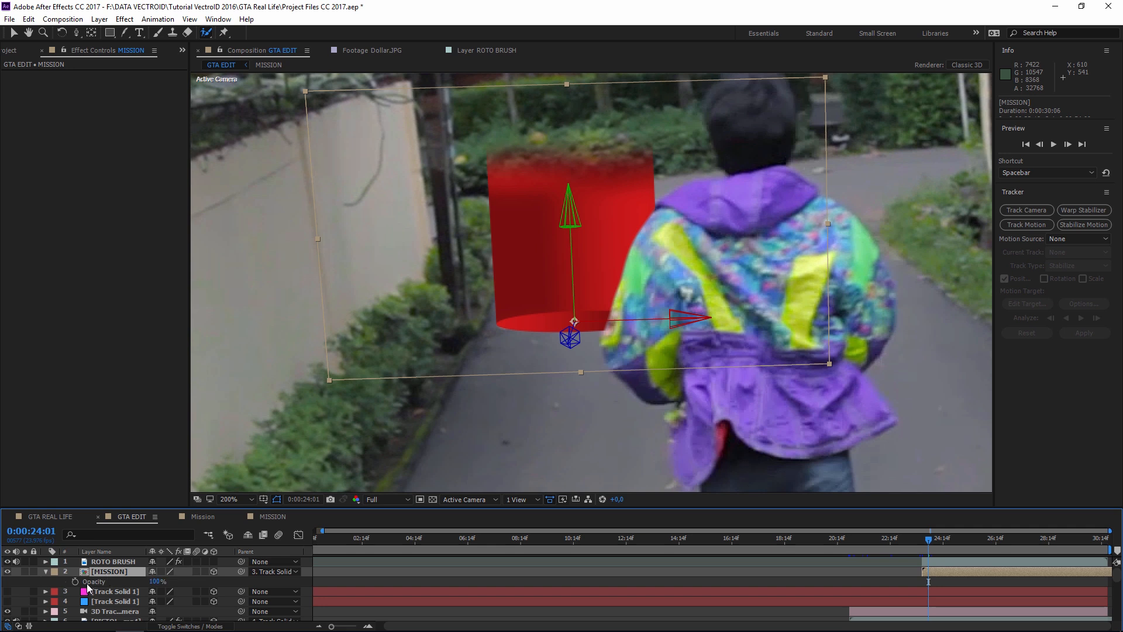
- Set the [MISSION] cylinder's Opacity to 60%
key(t)
drag(143, 582, 131, 581)
click(152, 581)
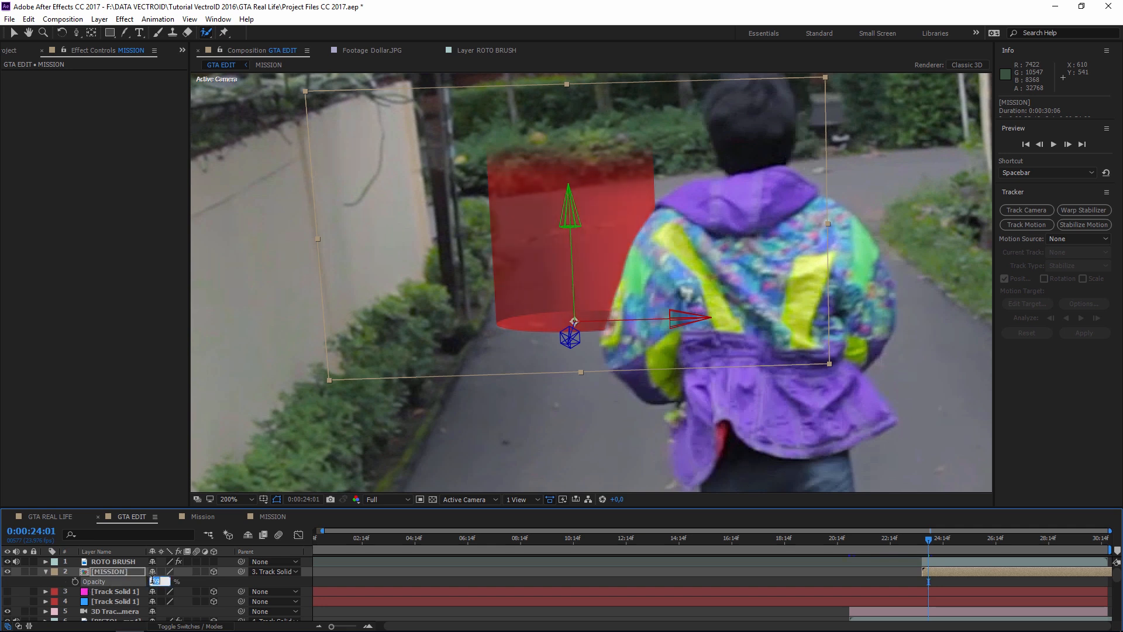
text(60)
key(Return)
- Add a Curves effect to the cylinder and bend the curve upward to brighten it
click(126, 20)
mouse_move(186, 140)
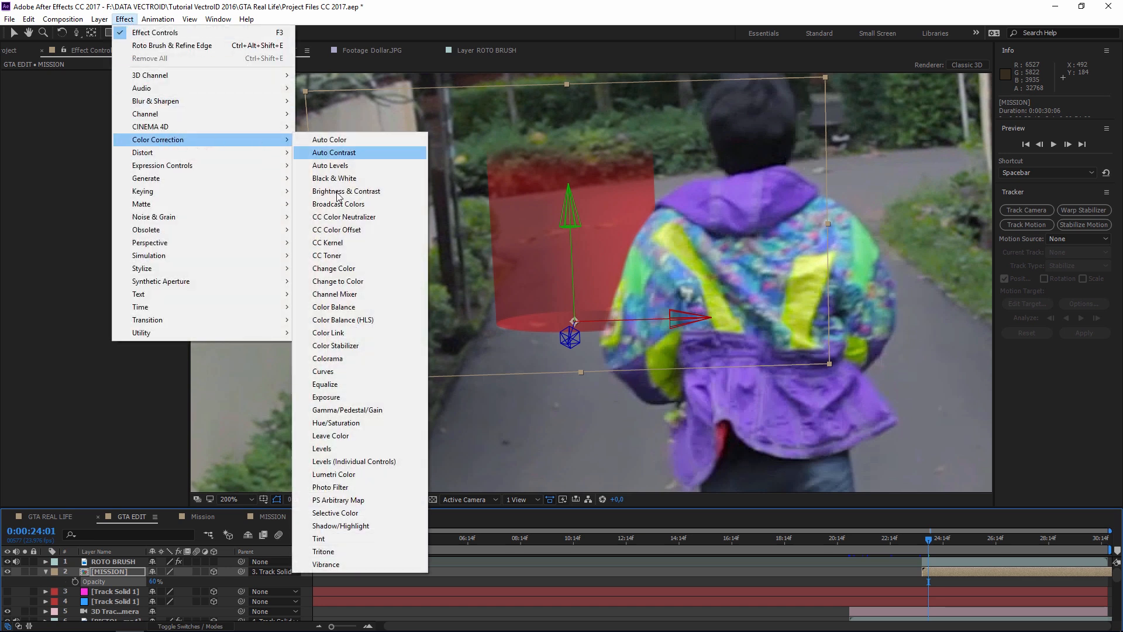
click(328, 371)
drag(99, 206, 72, 219)
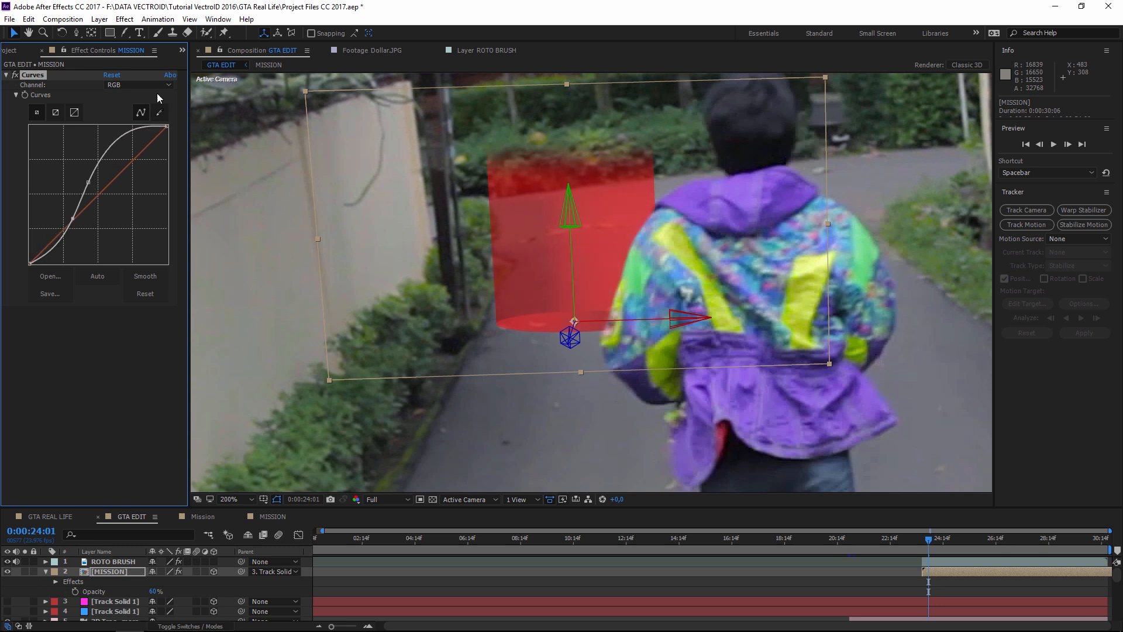
- Add a Gaussian Blur with Blurriness 25 to soften the cylinder
click(125, 19)
mouse_move(165, 103)
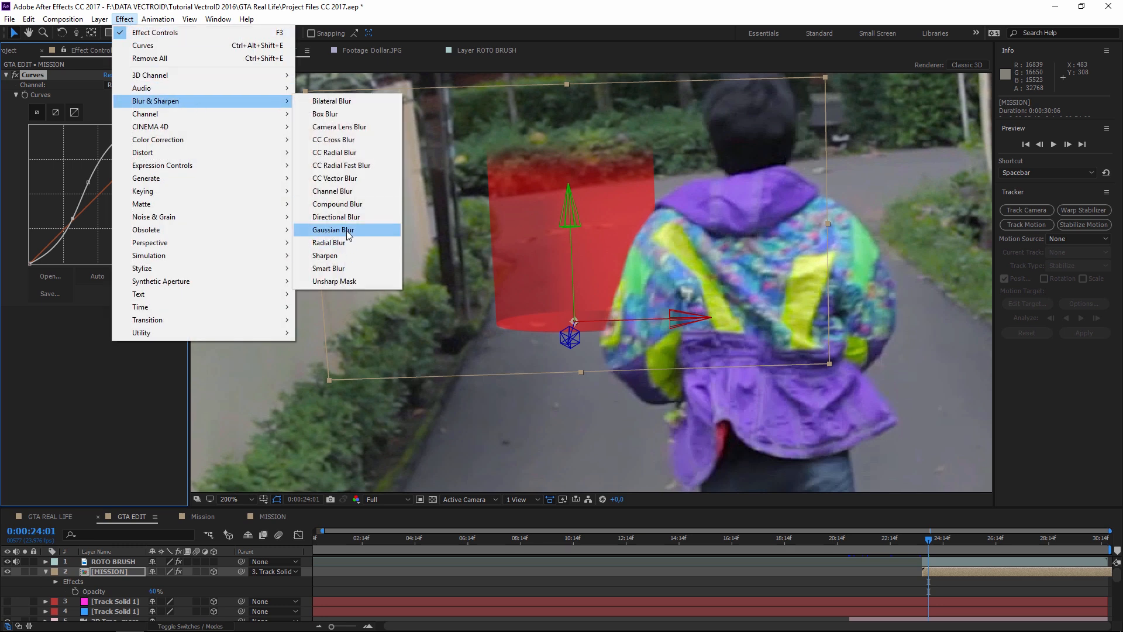
click(348, 230)
drag(108, 321, 155, 320)
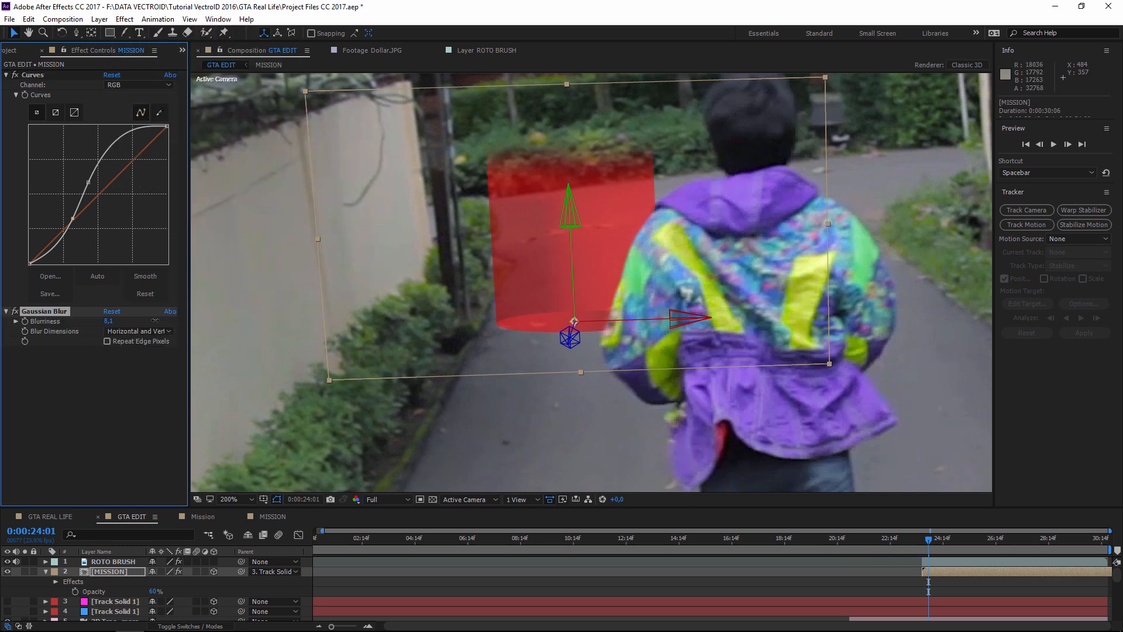
click(112, 320)
- Go back to 0:00:23:19, select the MISSION cylinder and open its precomp
click(558, 396)
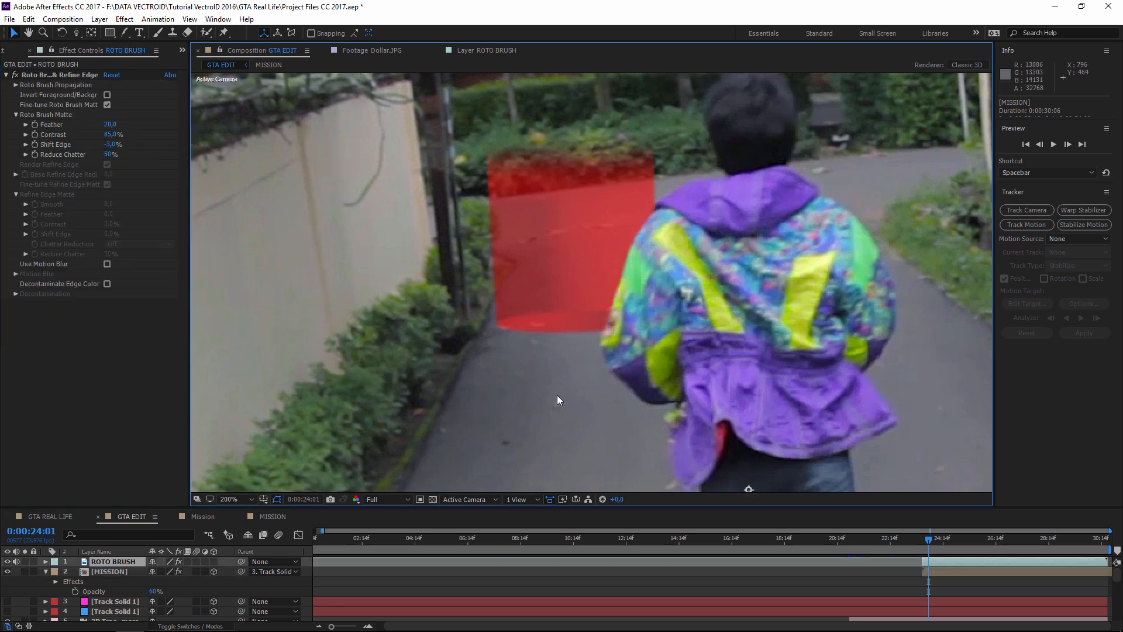
scroll(566, 347, down, 2)
scroll(577, 303, up, 2)
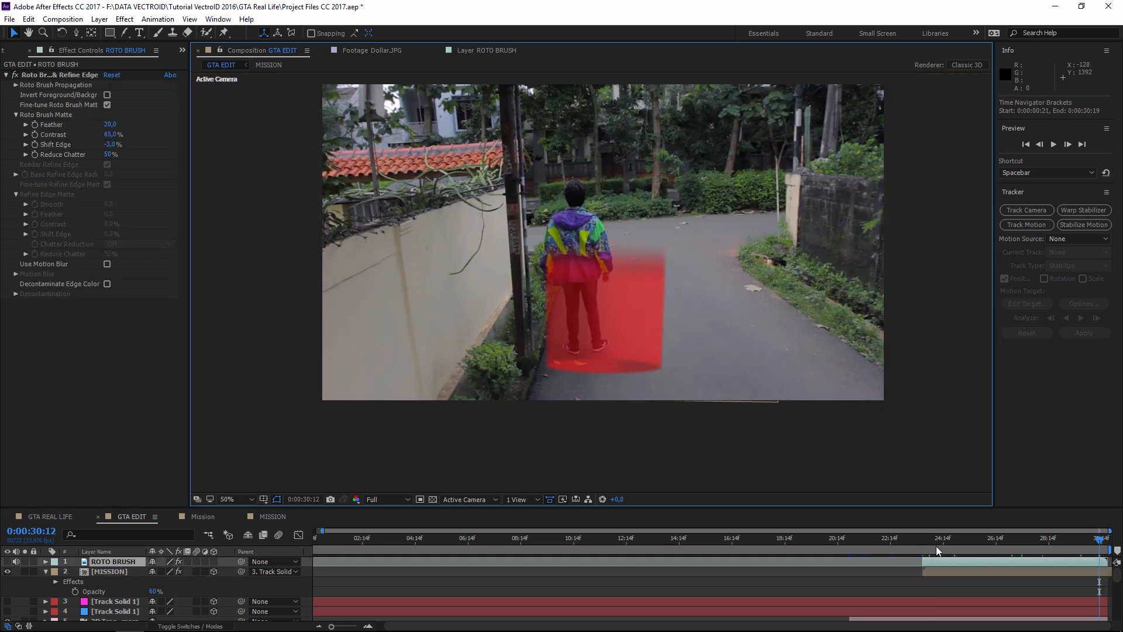
click(924, 544)
scroll(581, 209, up, 2)
drag(581, 208, 592, 339)
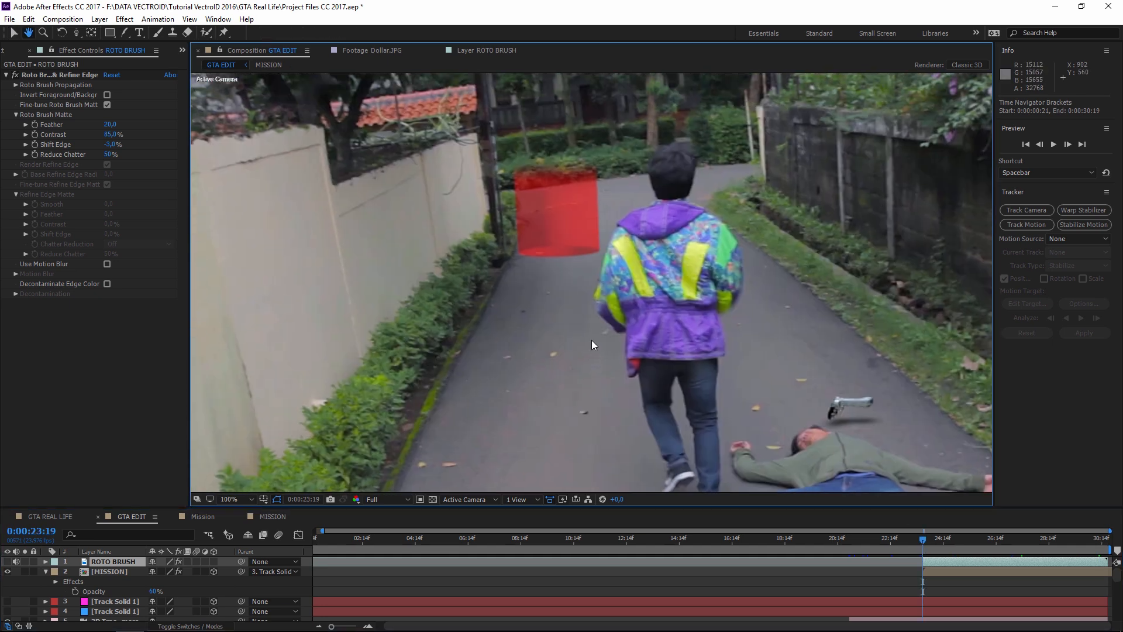
click(557, 253)
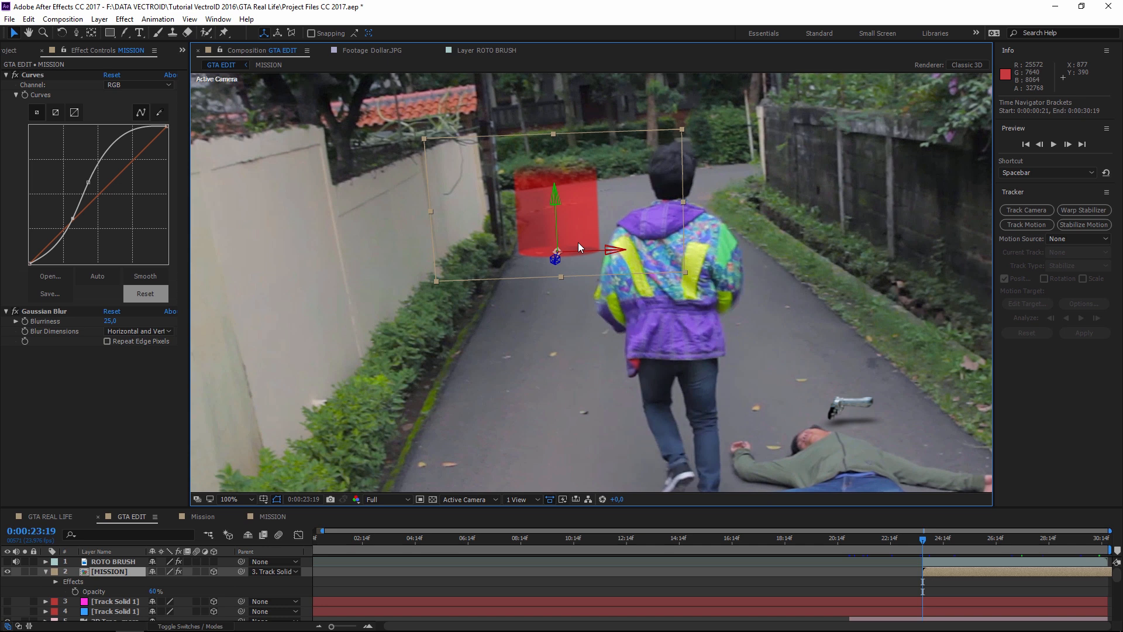
double_click(931, 570)
- Adjust the MISSION BELAKANG cylinder's Rotation X at the end of the timeline
click(541, 387)
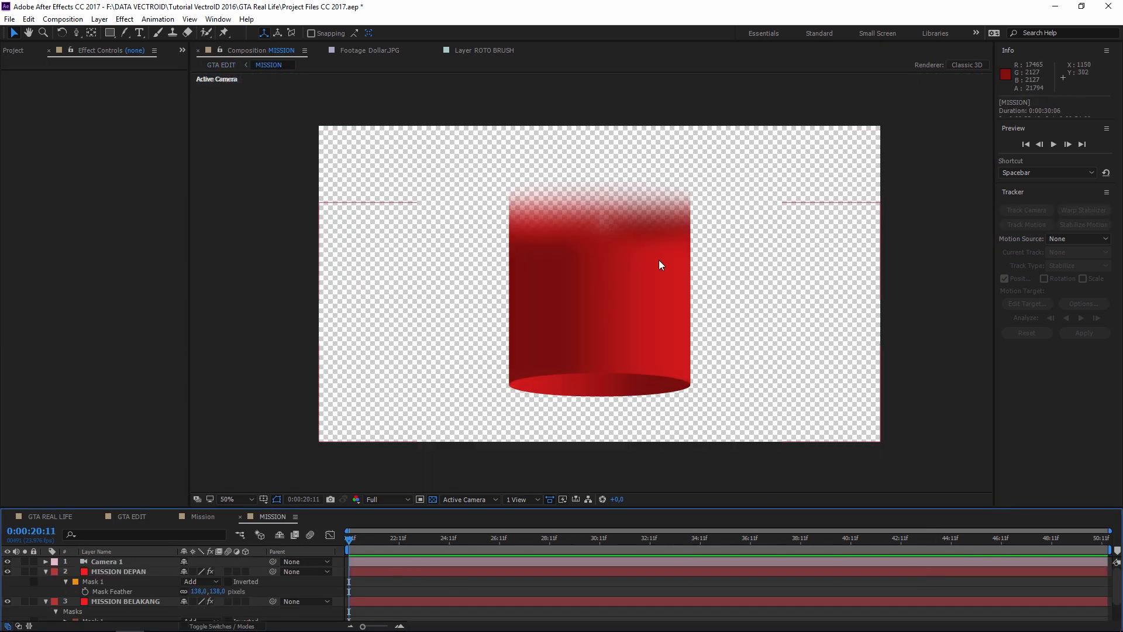
scroll(120, 585, down, 2)
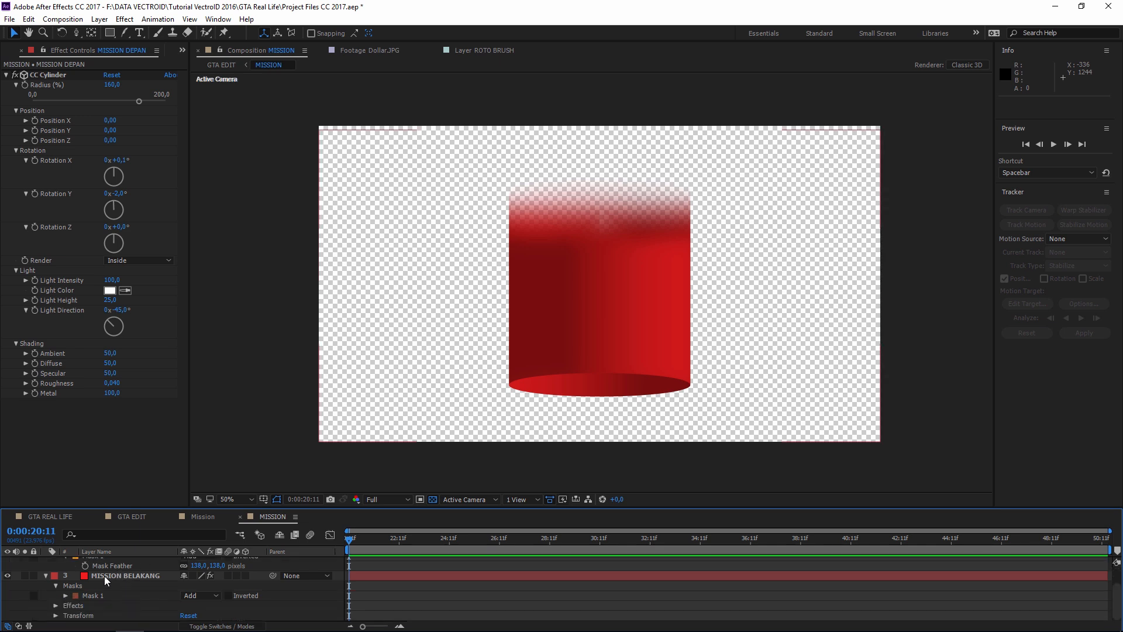
click(161, 575)
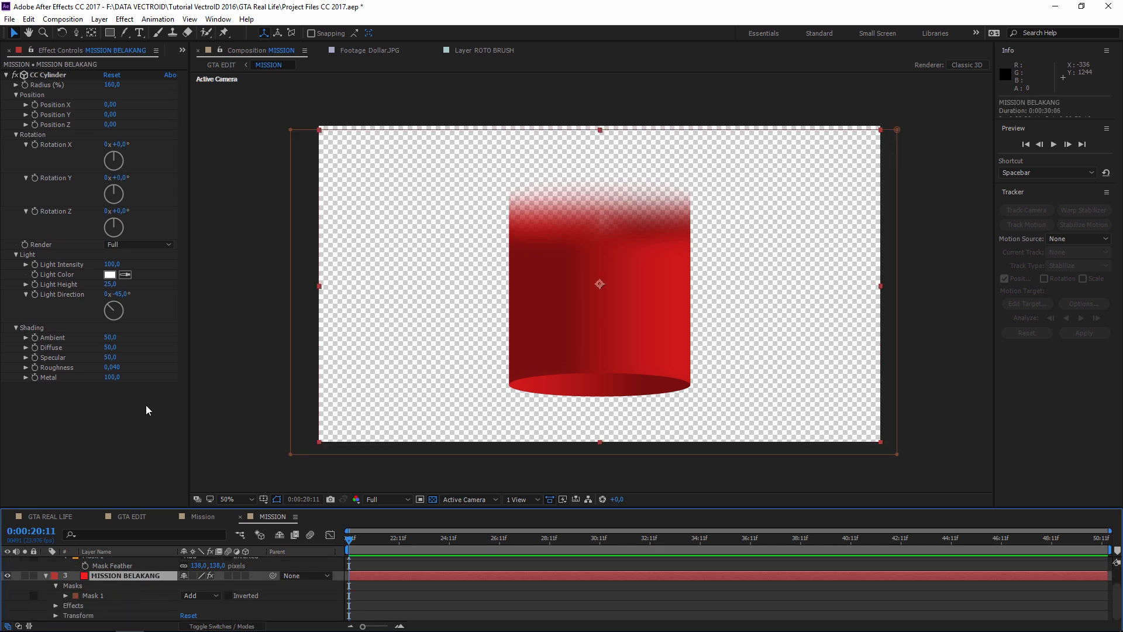
click(46, 147)
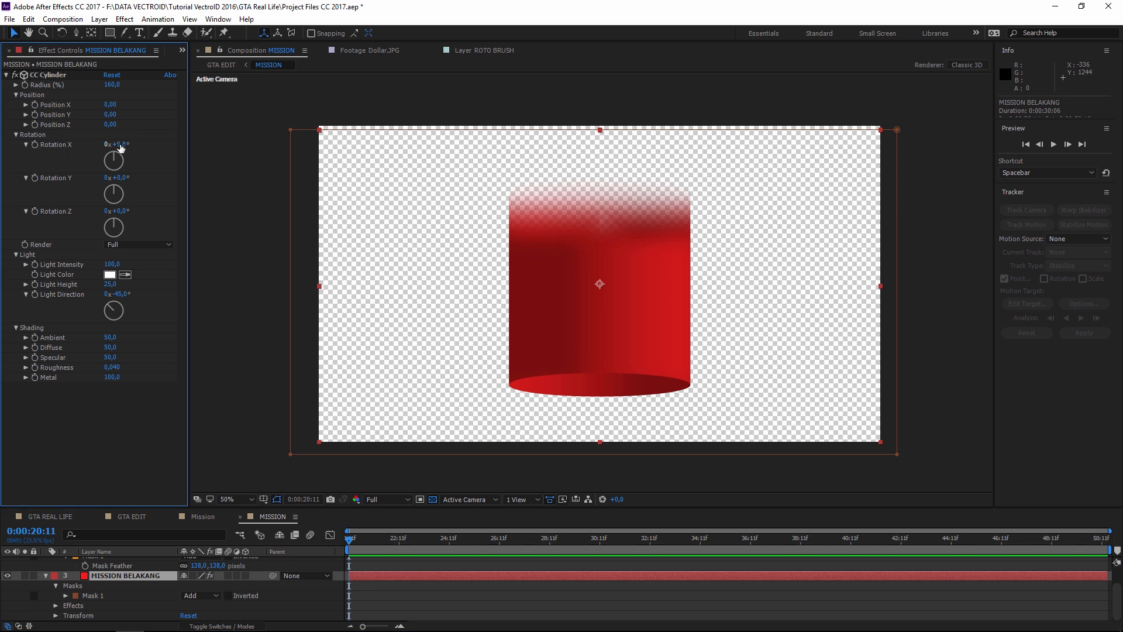
click(35, 143)
drag(1042, 550, 1109, 547)
drag(120, 144, 123, 144)
click(122, 145)
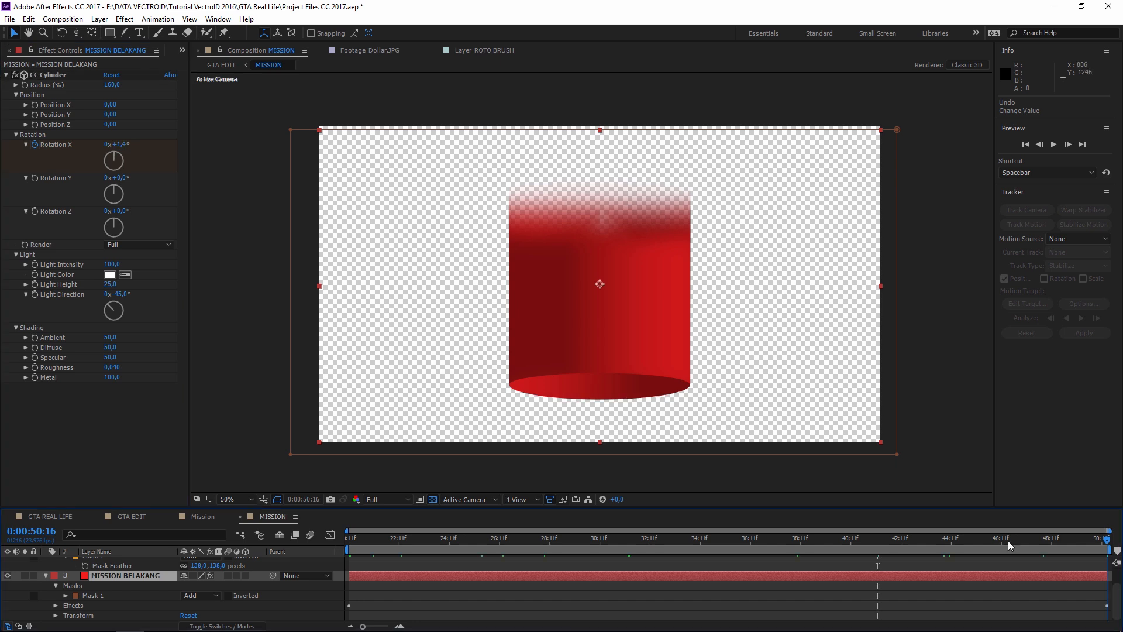
drag(1008, 545, 349, 541)
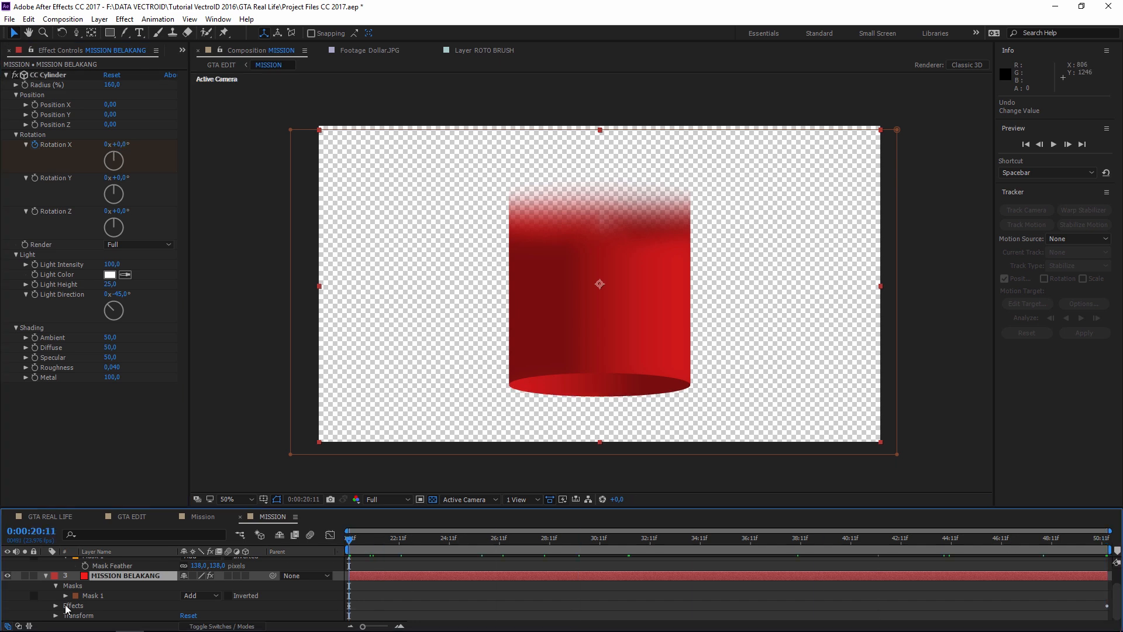
scroll(122, 585, up, 2)
- Keyframe MISSION DEPAN's Rotation X from 0.1° to about 0.9°, checking at 0:00:36:07
click(121, 576)
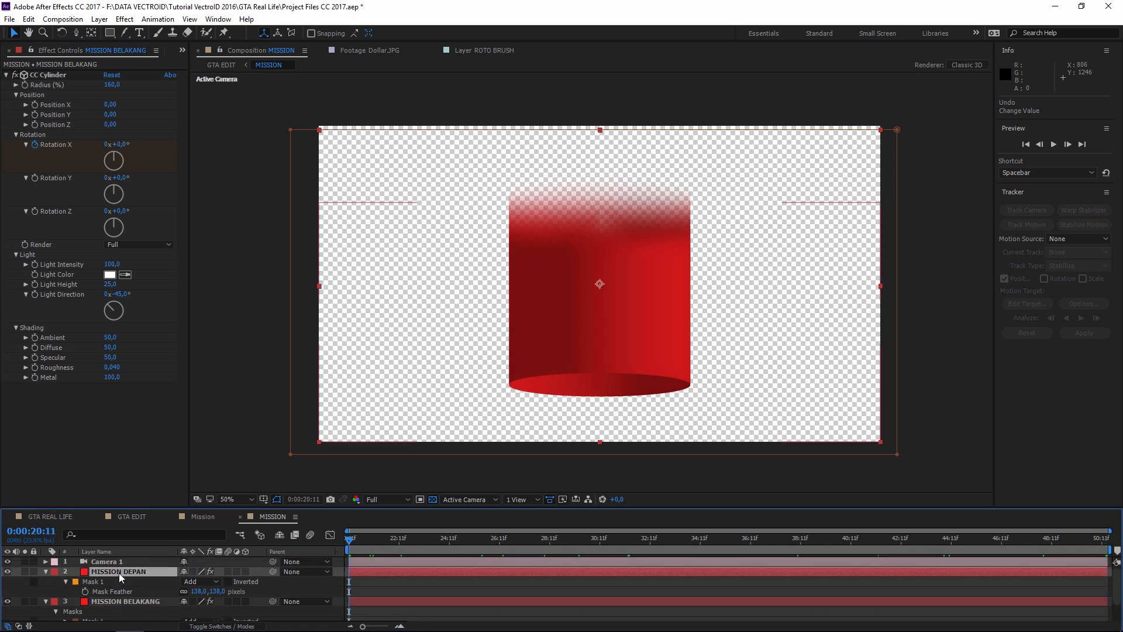
click(36, 162)
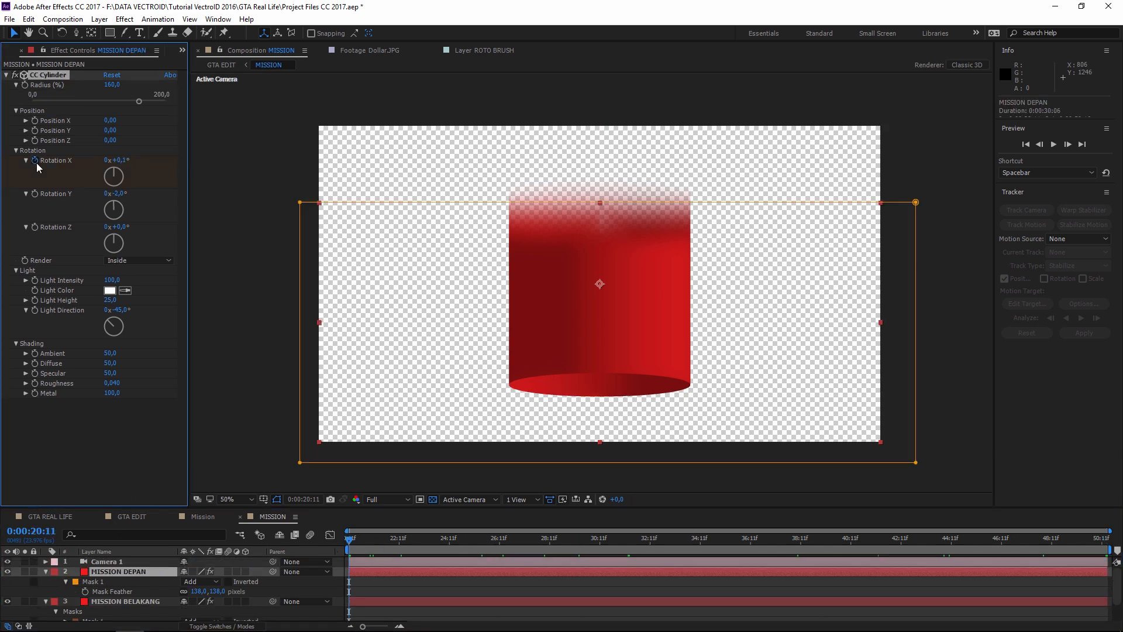
key(Return)
key(End)
click(120, 160)
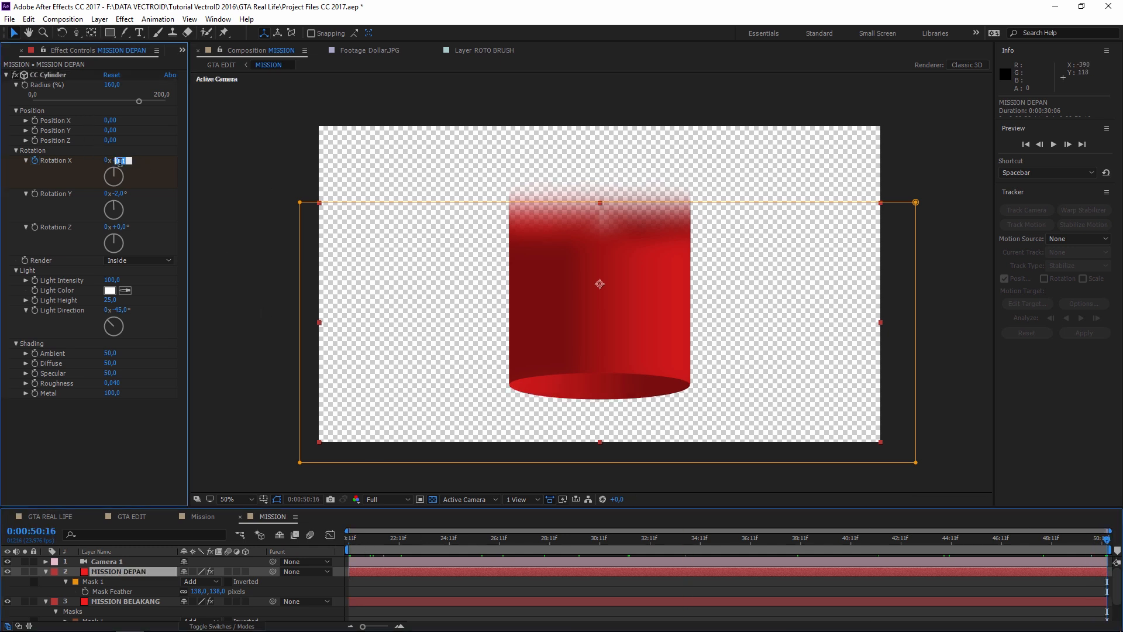
drag(356, 538, 807, 553)
click(130, 516)
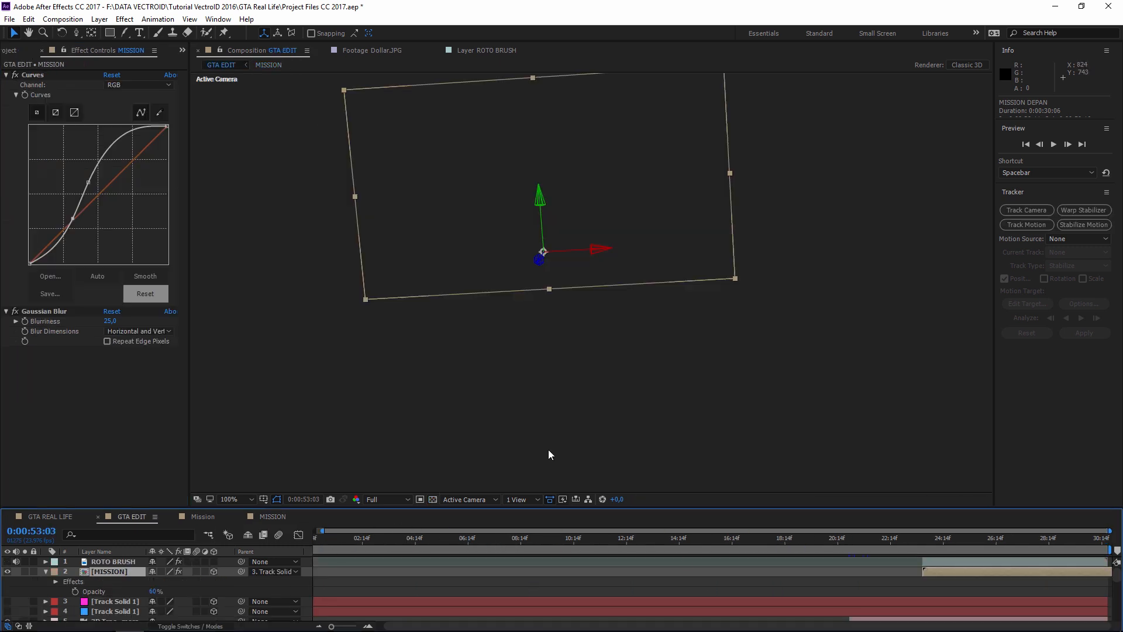
- Set the time near 0:00:23:23, collapse the MISSION layer and view GTA REAL LIFE
click(956, 539)
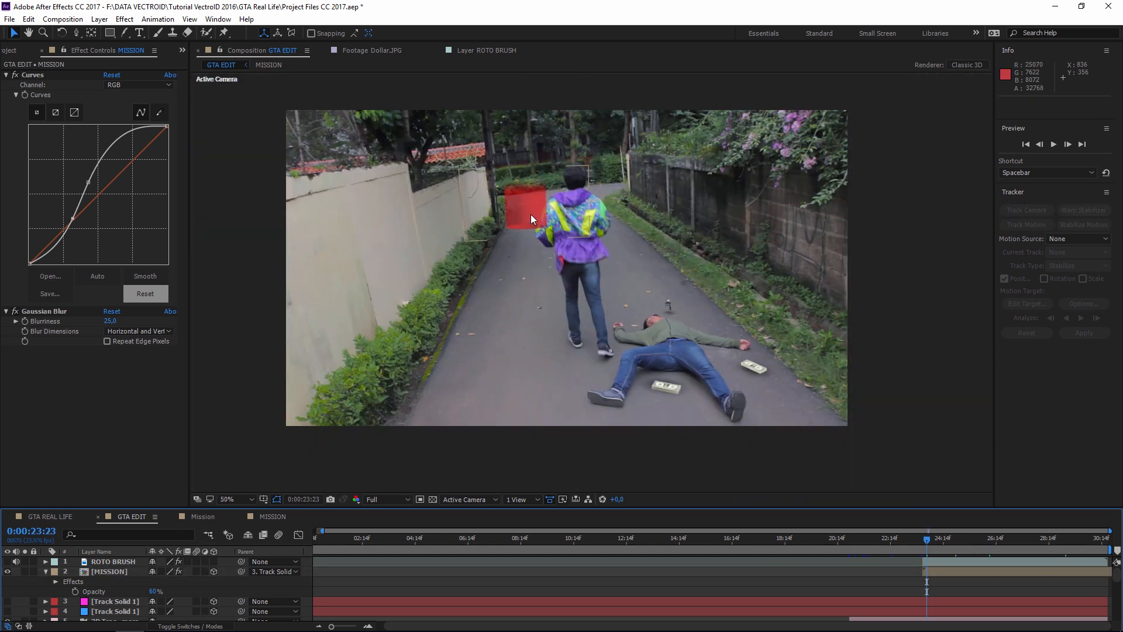
click(46, 572)
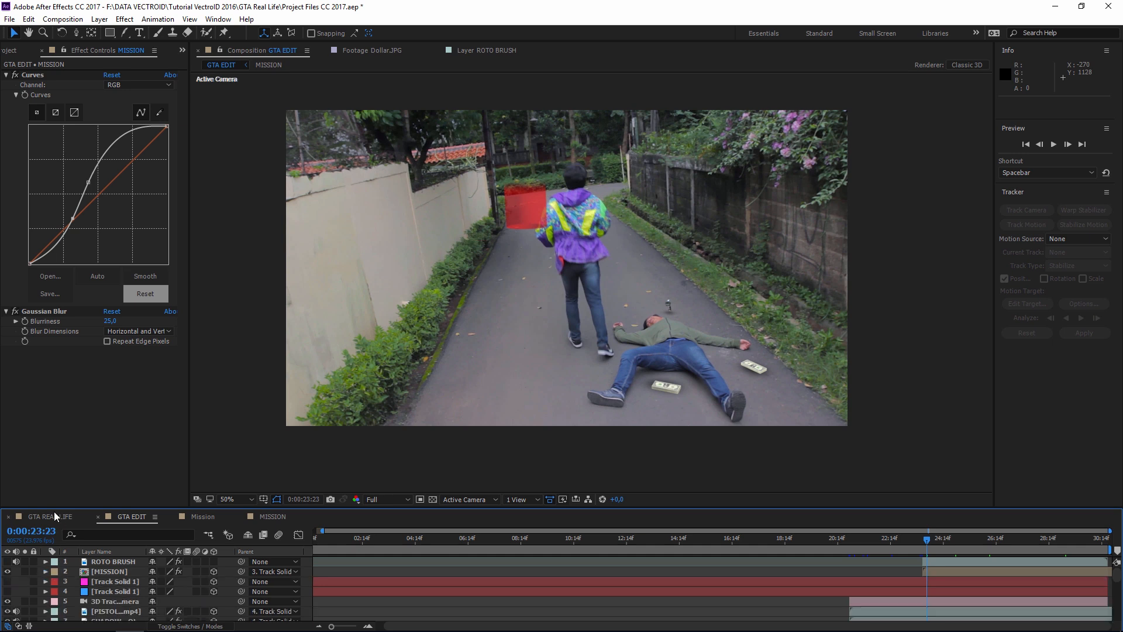
click(50, 516)
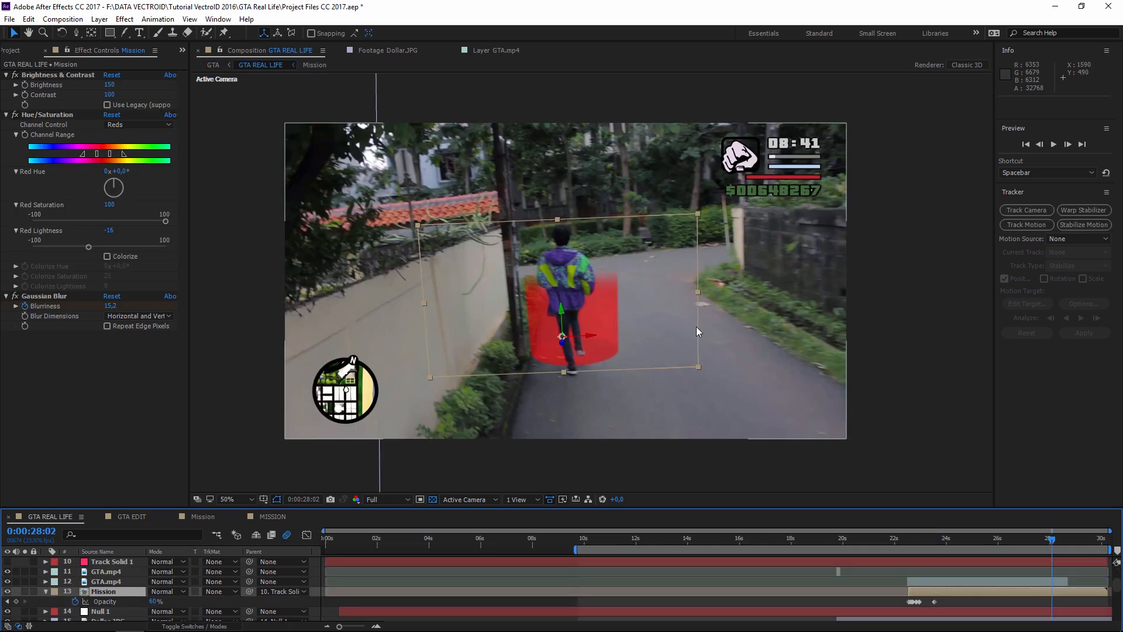
- In GTA EDIT, add hud-all.png and fist.png from the HUD folder to the viewer
click(128, 518)
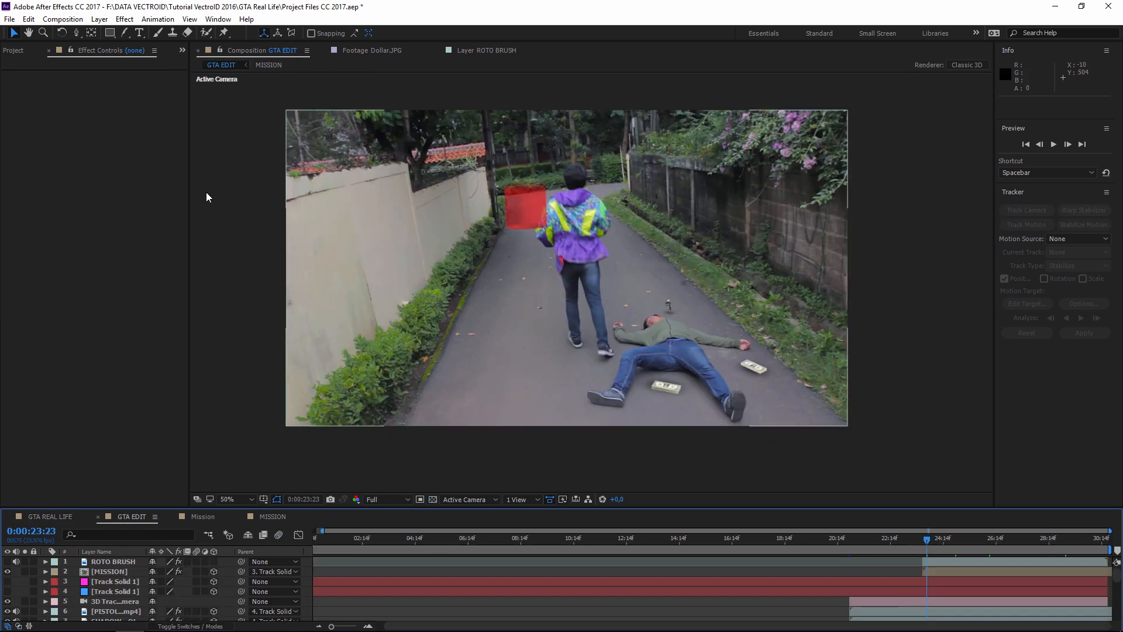
click(17, 51)
click(6, 223)
click(6, 211)
click(50, 223)
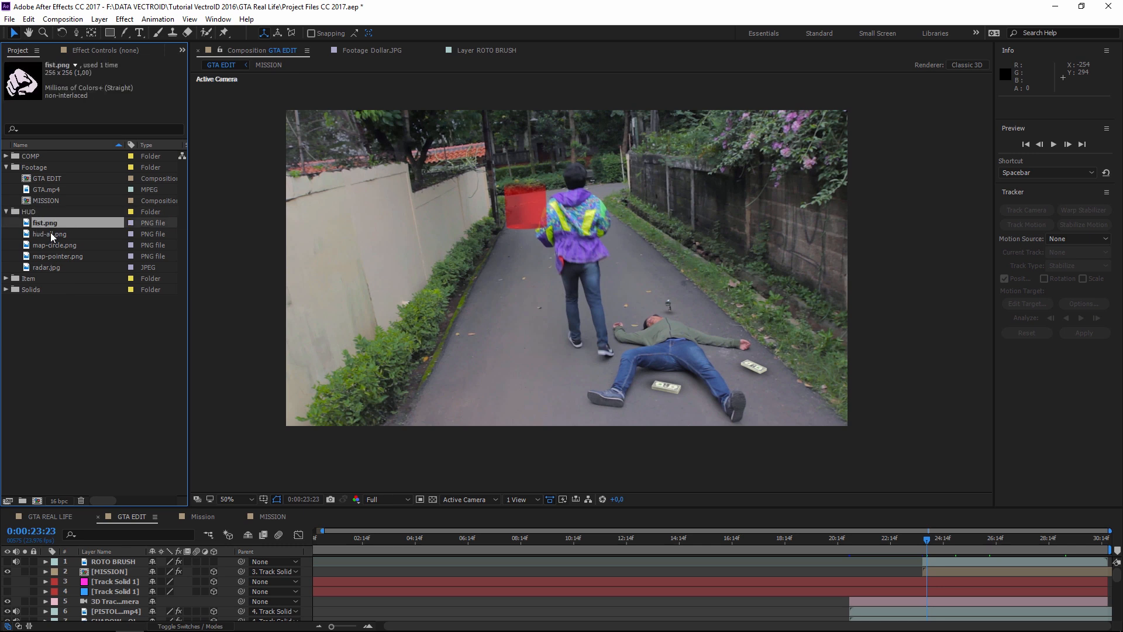
click(50, 233)
click(54, 252)
click(48, 223)
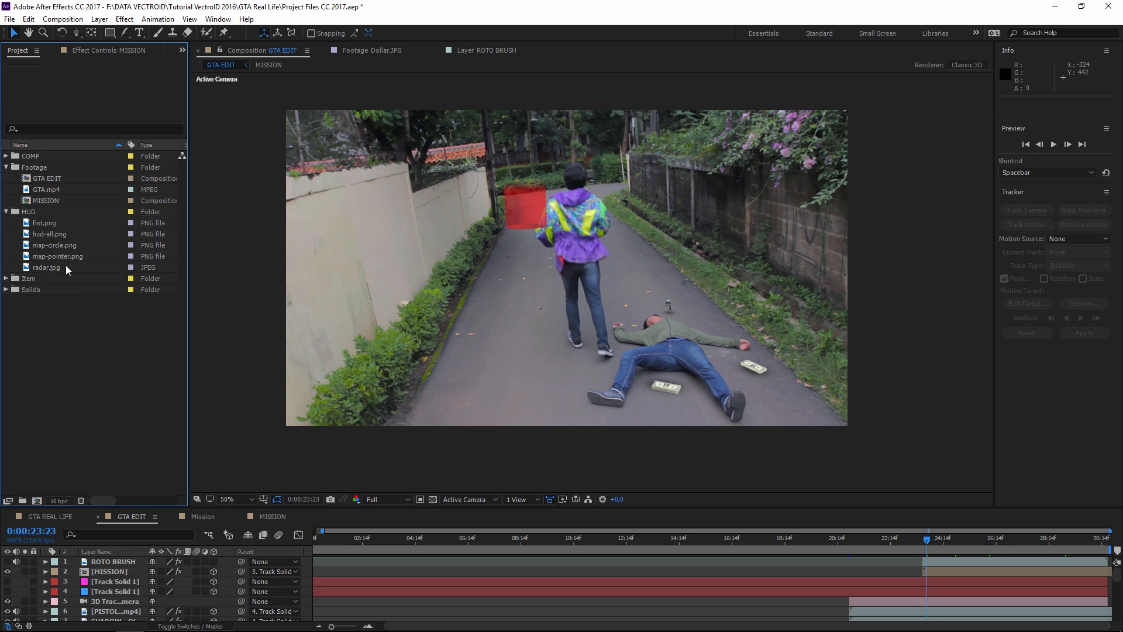
click(37, 222)
drag(50, 231, 781, 155)
drag(38, 223, 715, 168)
- Scale the fist icon down to 56% and place it beside the top-right clock
key(s)
drag(166, 572, 148, 571)
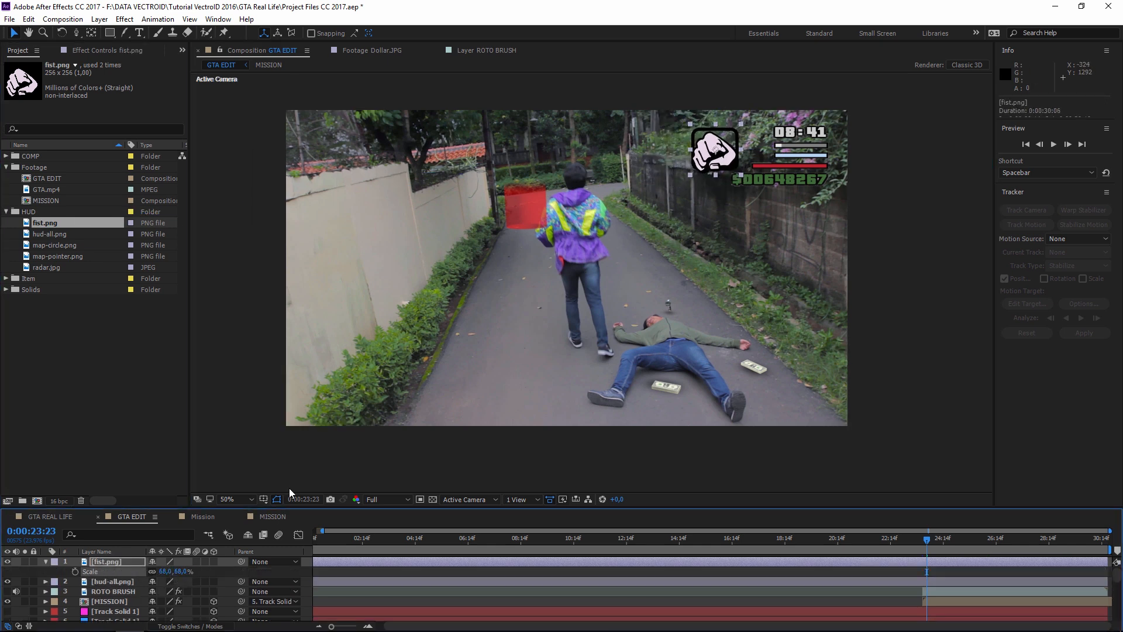
drag(740, 175, 754, 149)
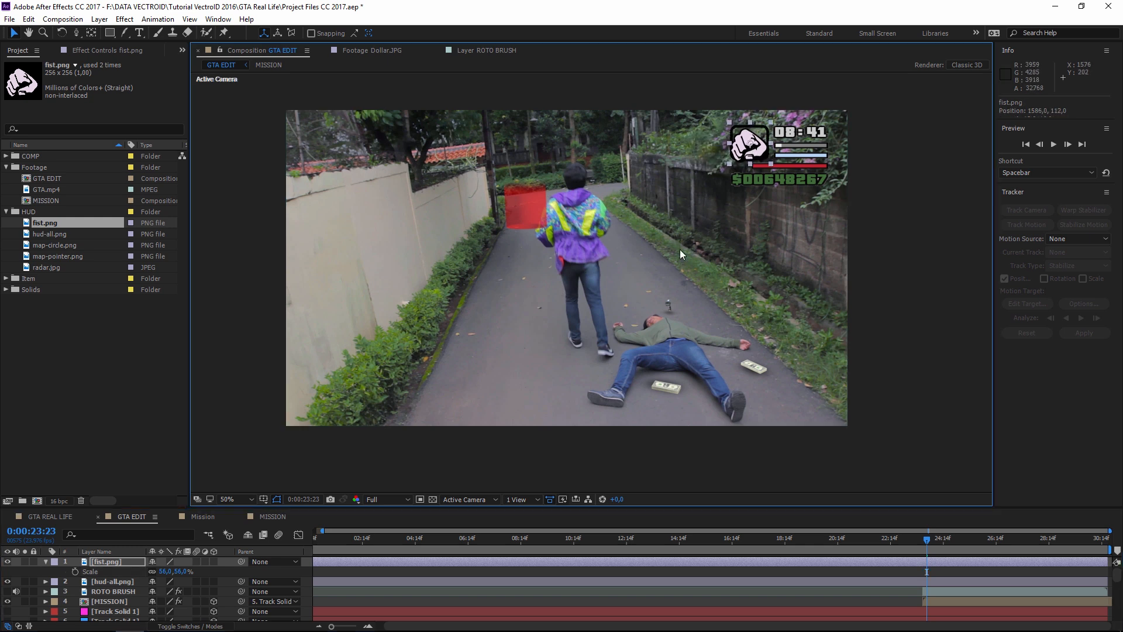
click(680, 250)
- Place map-circle.png at the lower left and centre map-pointer.png inside it
click(63, 244)
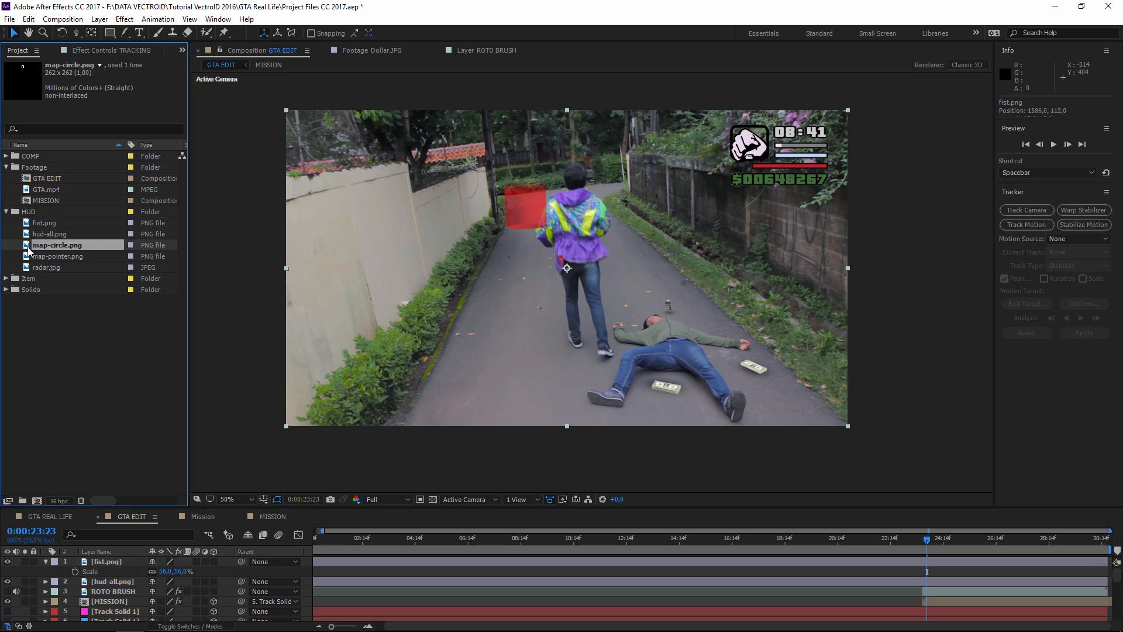
click(31, 257)
click(45, 246)
drag(184, 256, 353, 374)
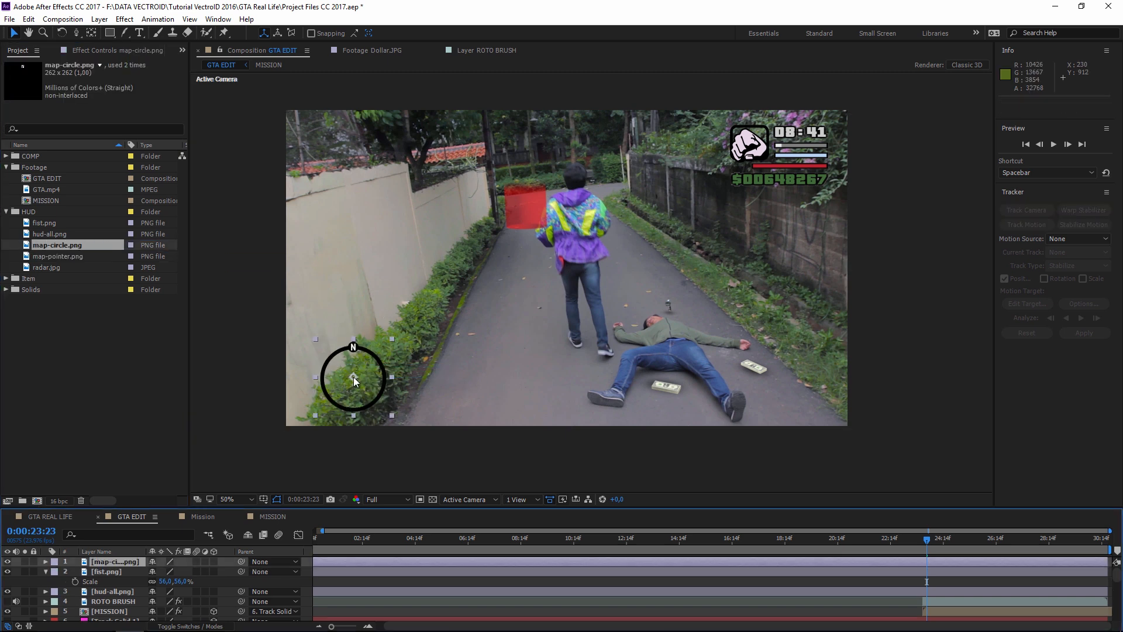
click(37, 258)
drag(29, 262, 420, 346)
scroll(386, 362, up, 2)
key(ctrl+z)
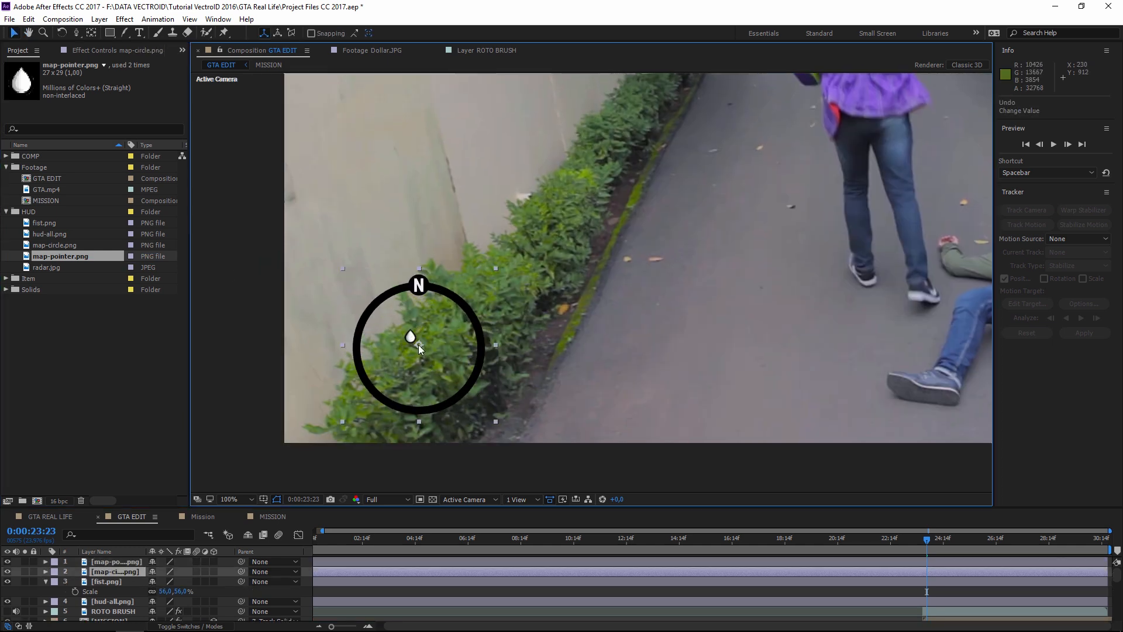
click(130, 562)
drag(411, 339, 419, 346)
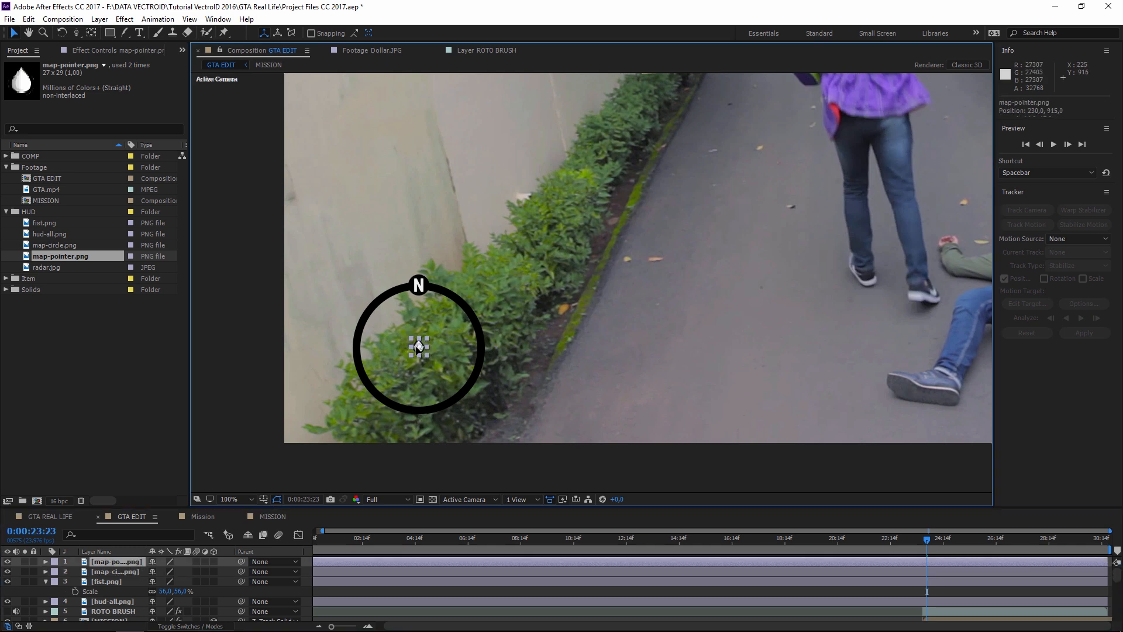
- Bring radar.jpg into the composition and order it beneath the circle and pointer
click(44, 266)
scroll(420, 306, down, 2)
drag(59, 268, 538, 285)
drag(681, 296, 379, 179)
drag(112, 562, 117, 591)
- Position the radar.jpg map under the map circle
scroll(570, 324, down, 1)
scroll(570, 324, up, 2)
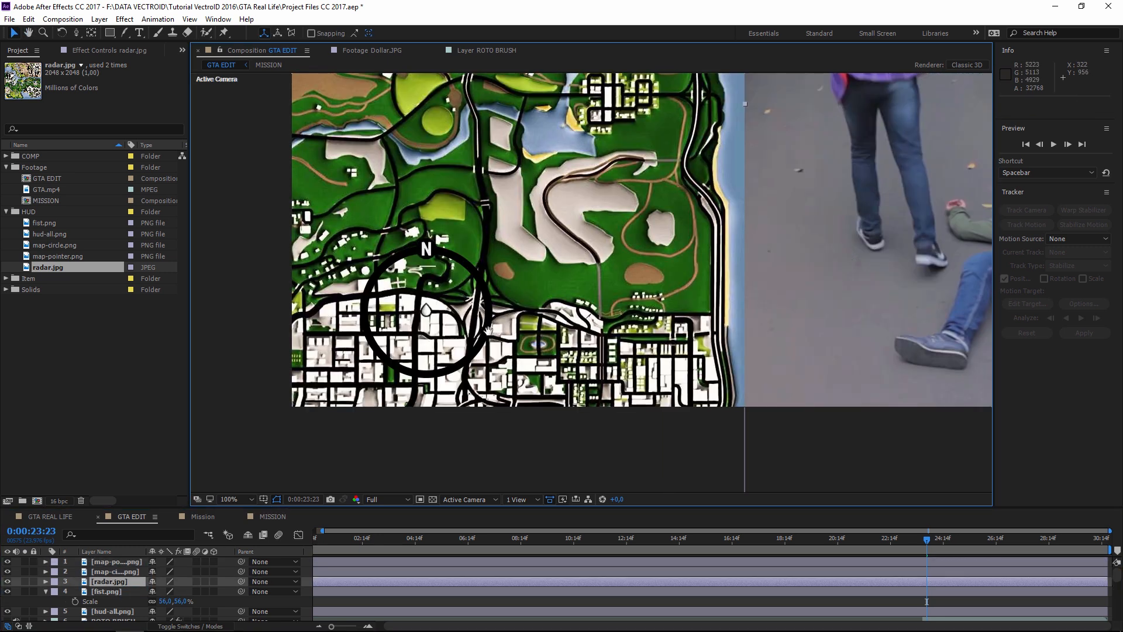
drag(742, 346, 541, 304)
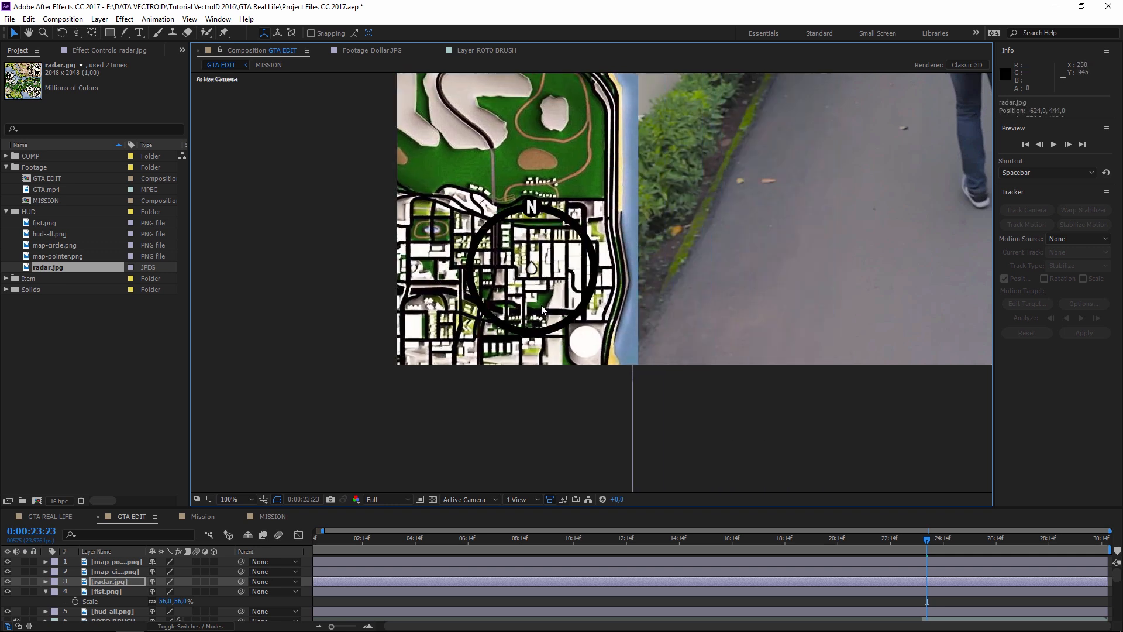
scroll(538, 297, up, 4)
scroll(621, 336, down, 2)
scroll(594, 310, up, 2)
scroll(594, 310, down, 1)
drag(785, 255, 755, 253)
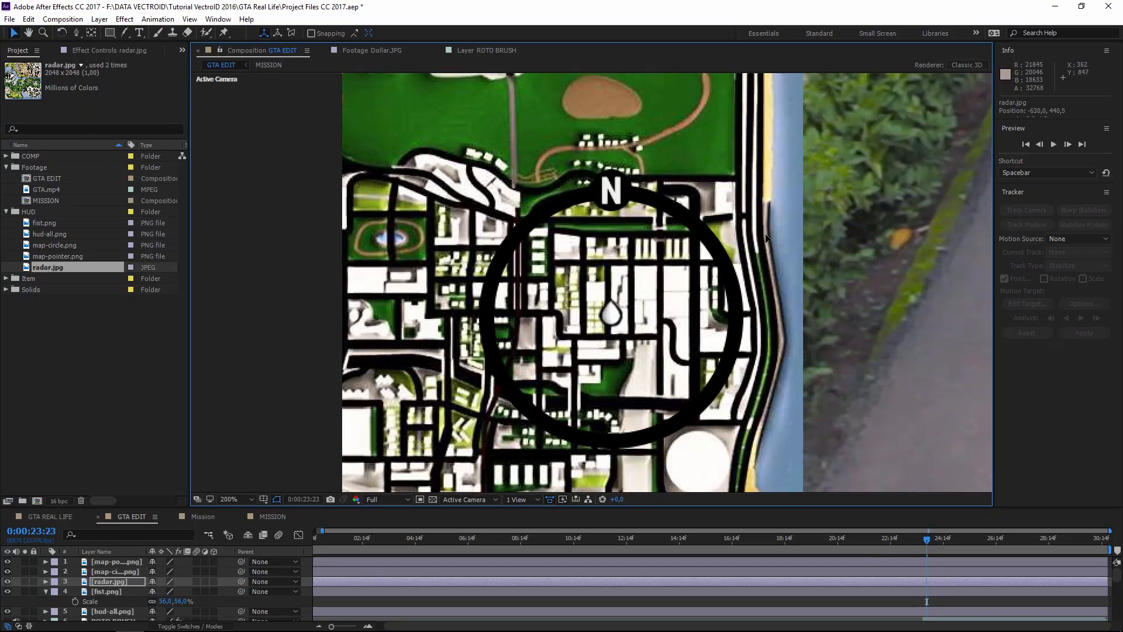
scroll(446, 216, down, 2)
drag(642, 295, 664, 318)
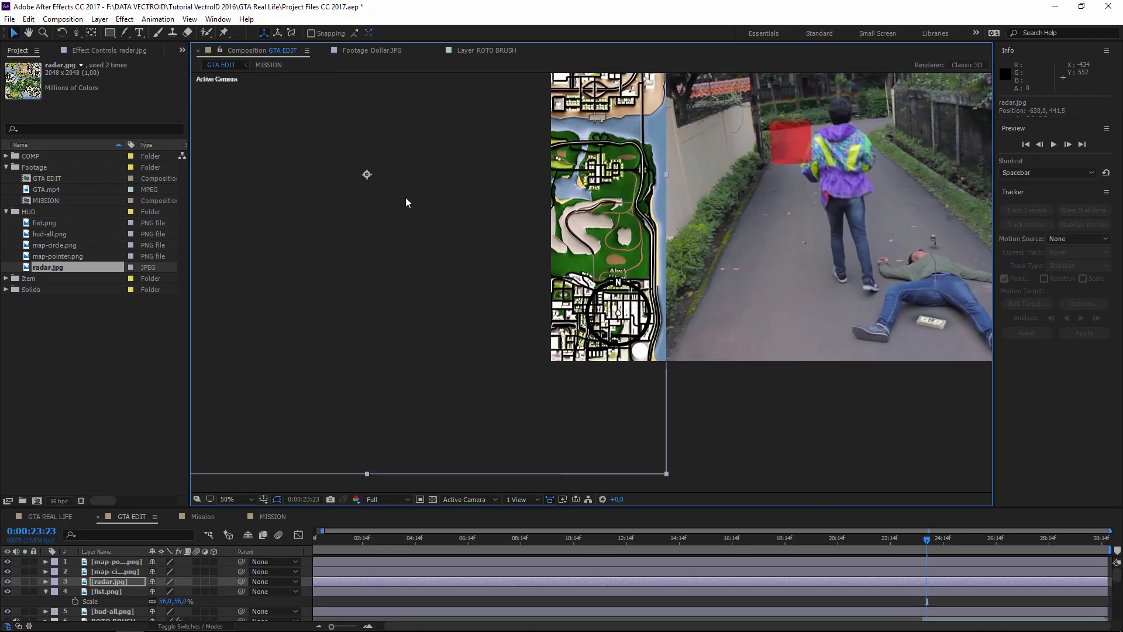
- Move the radar map's anchor point onto the map pointer with the Pan Behind tool
click(91, 32)
drag(367, 174, 618, 317)
scroll(618, 316, up, 6)
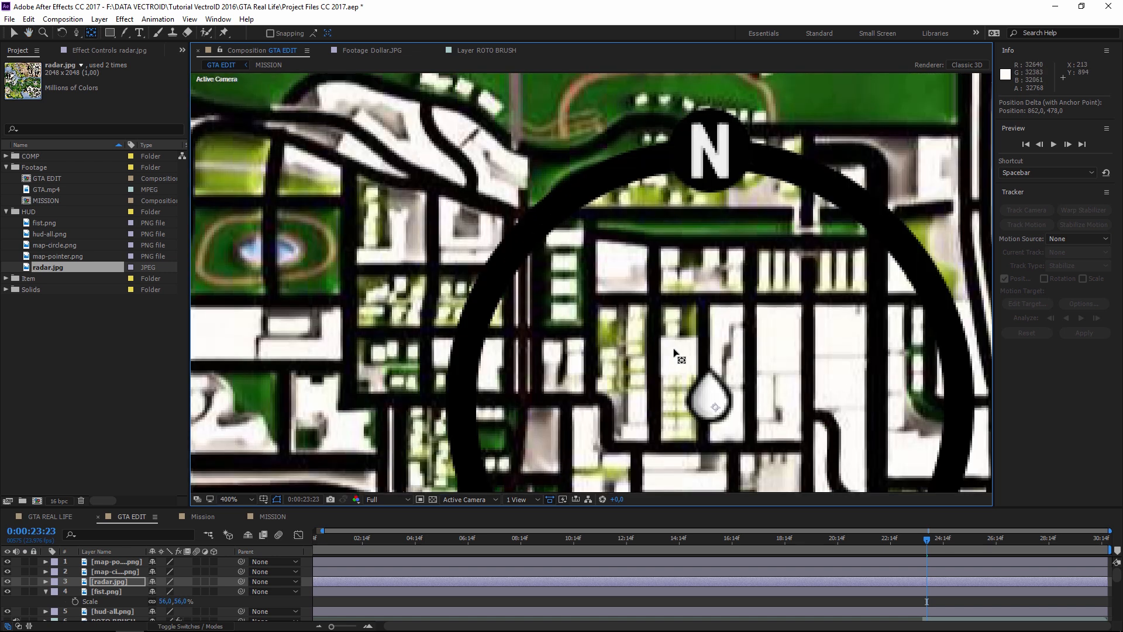
scroll(627, 299, down, 2)
drag(614, 297, 610, 304)
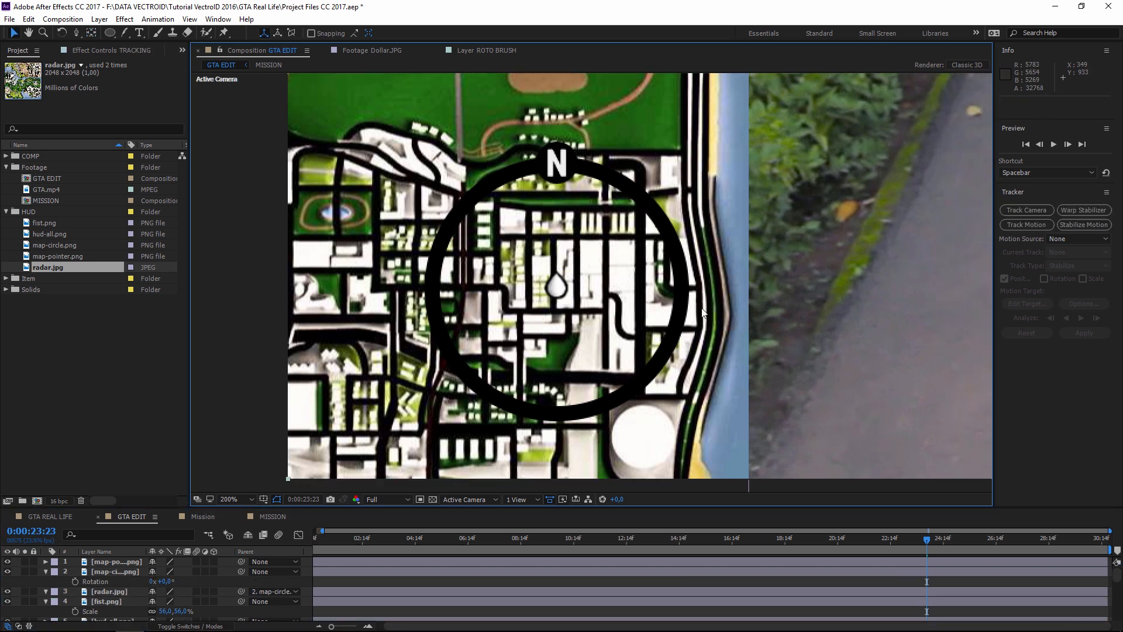
scroll(703, 312, down, 6)
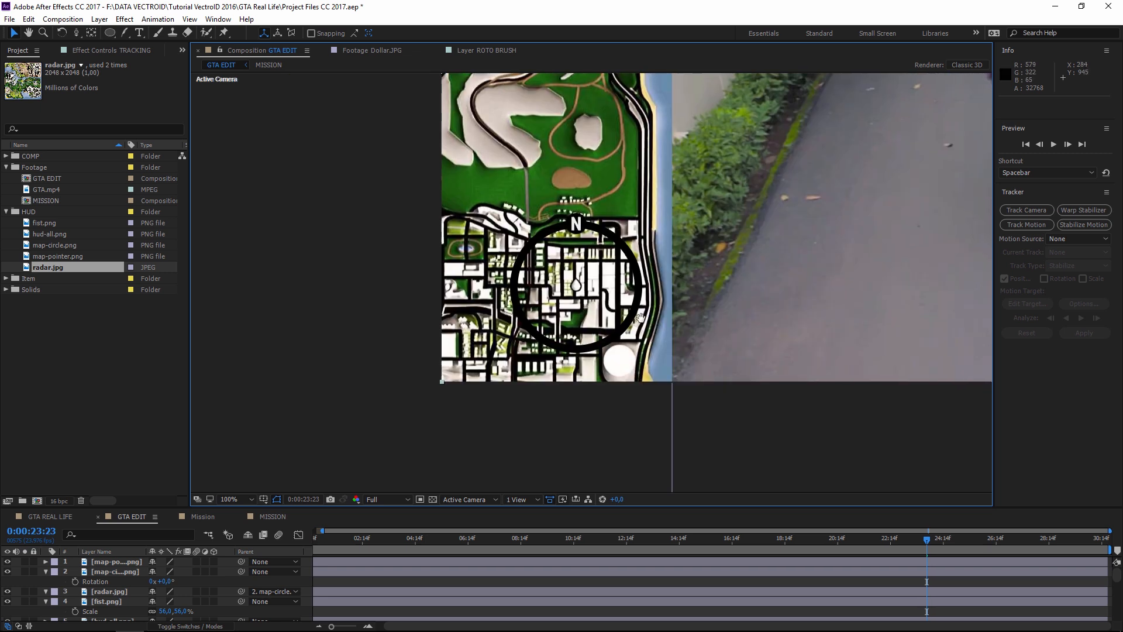
scroll(642, 297, up, 5)
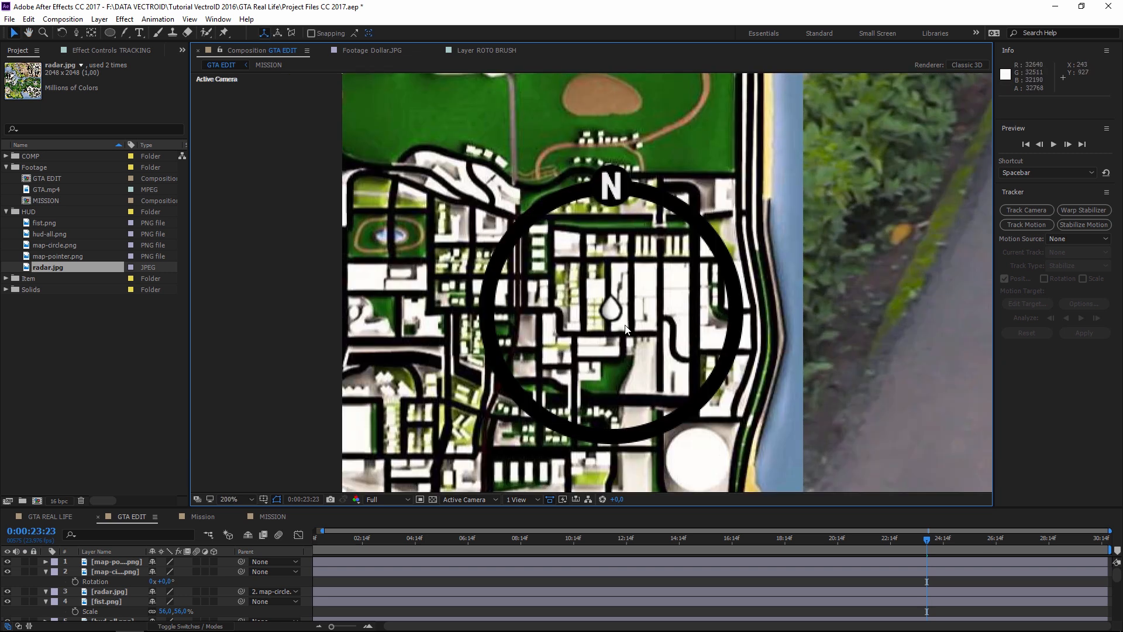
scroll(625, 327, down, 1)
scroll(629, 329, up, 2)
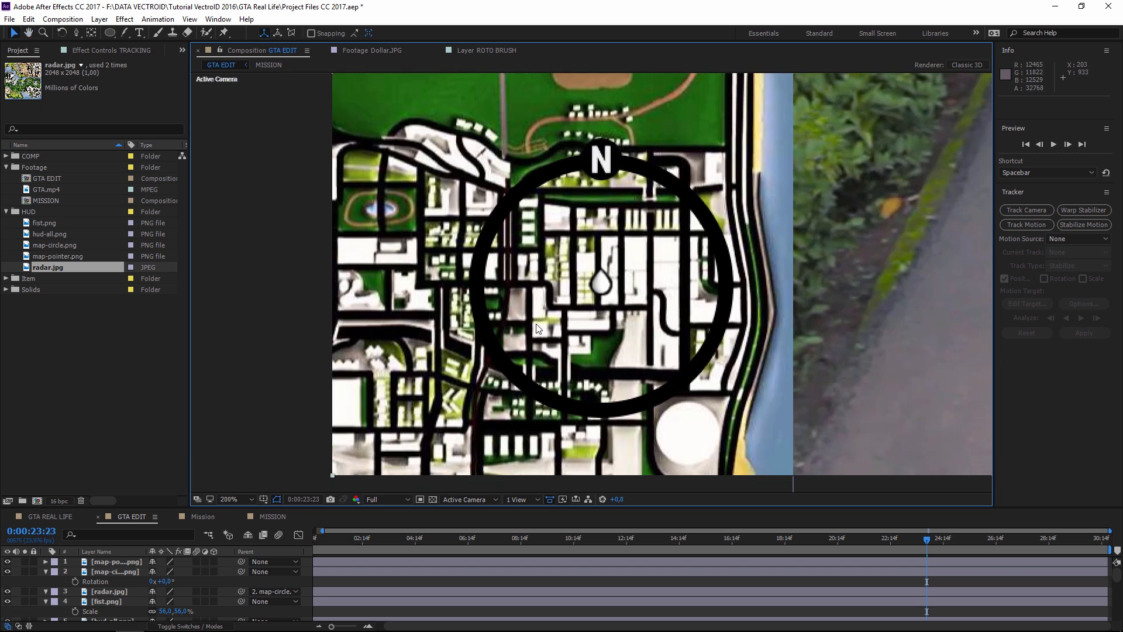
drag(704, 303, 685, 303)
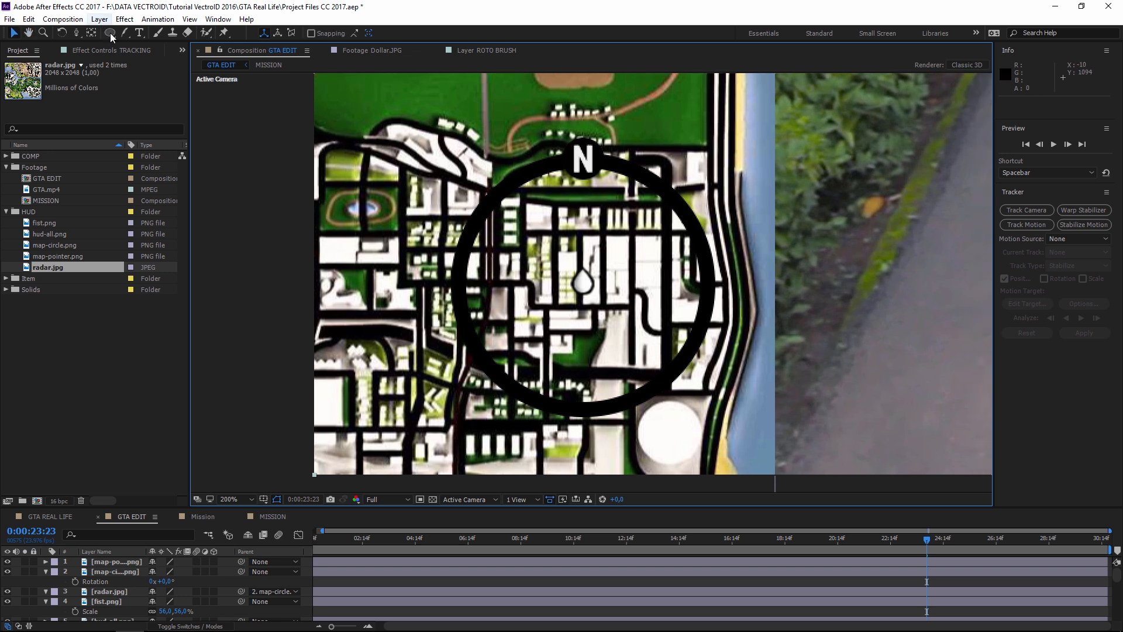
- Create a new black solid layer
click(99, 19)
mouse_move(115, 36)
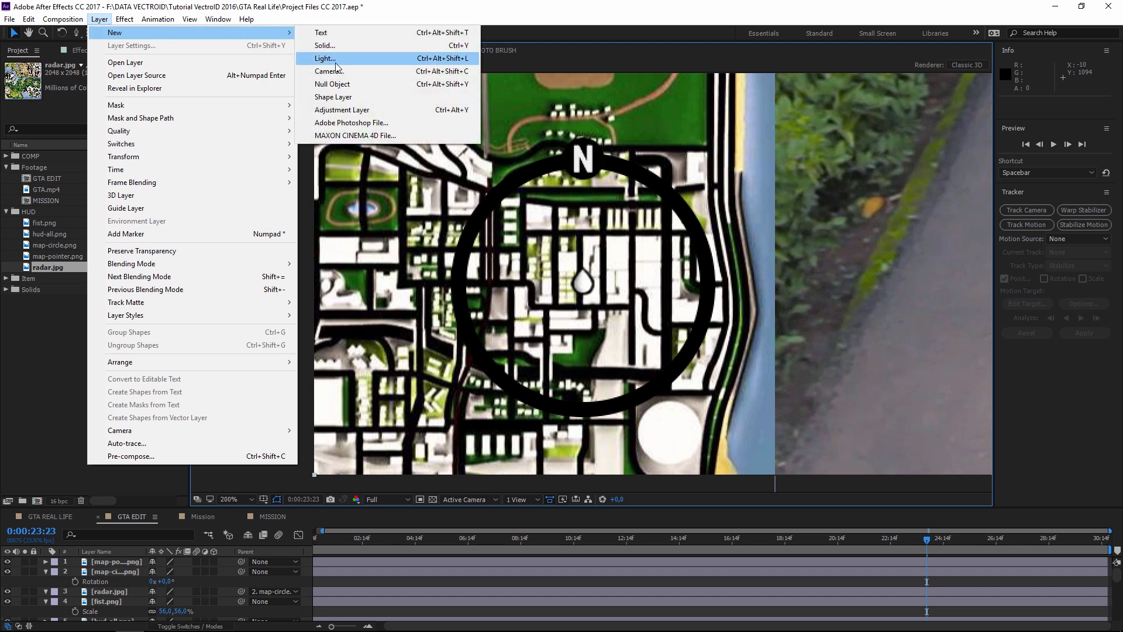
click(325, 46)
click(558, 381)
drag(852, 273, 694, 453)
click(977, 264)
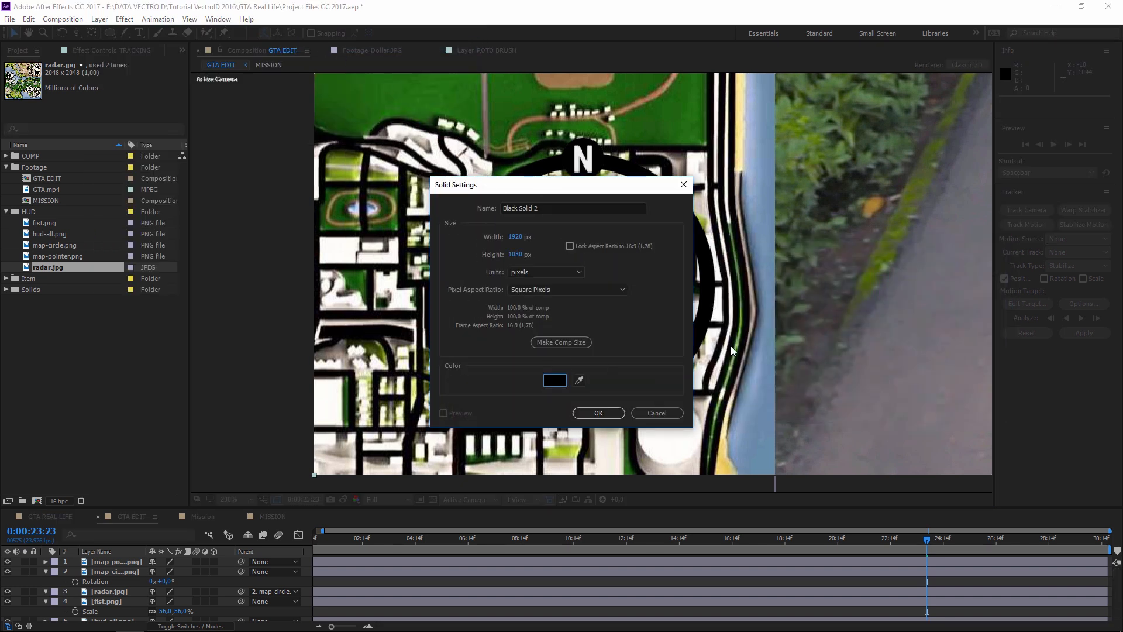
click(598, 412)
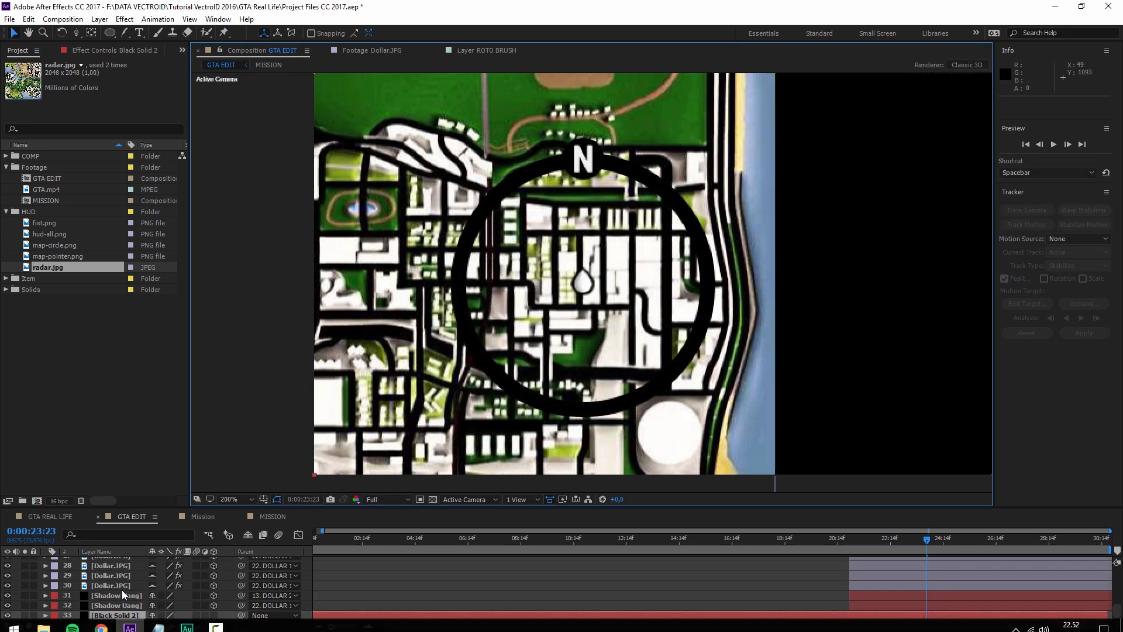
- Rename the solid RADAR MATTE, move it behind map-circle.png and hide it
click(120, 615)
key(Return)
text(RADAR MATTE)
key(Return)
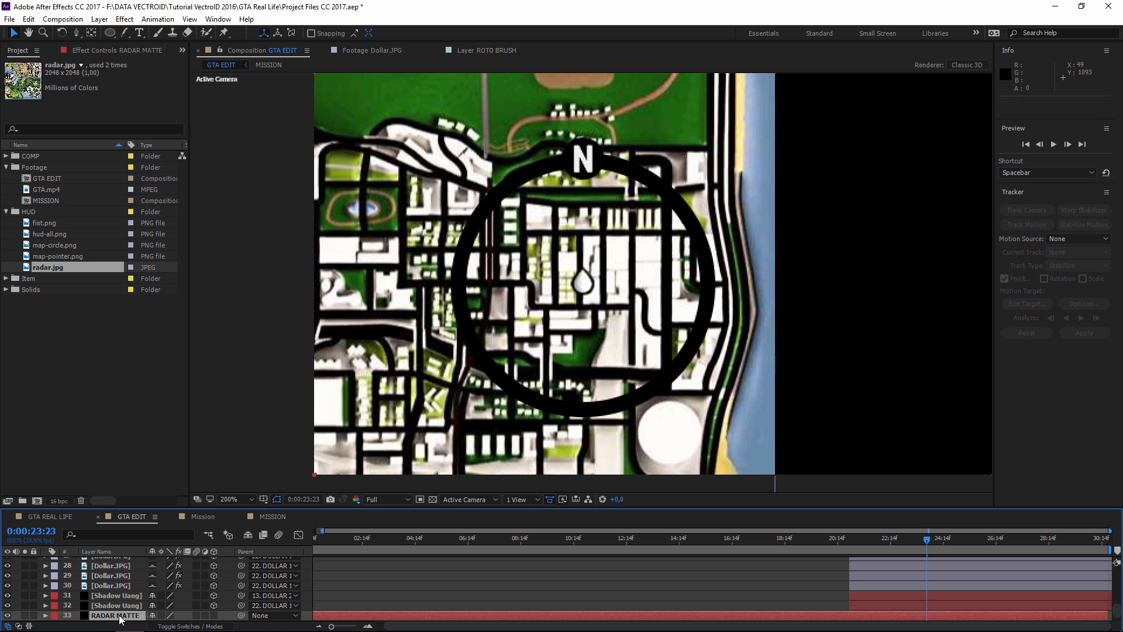
mouse_move(119, 619)
mouse_down()
mouse_move(119, 570)
mouse_move(118, 602)
mouse_move(123, 582)
mouse_move(122, 592)
mouse_up()
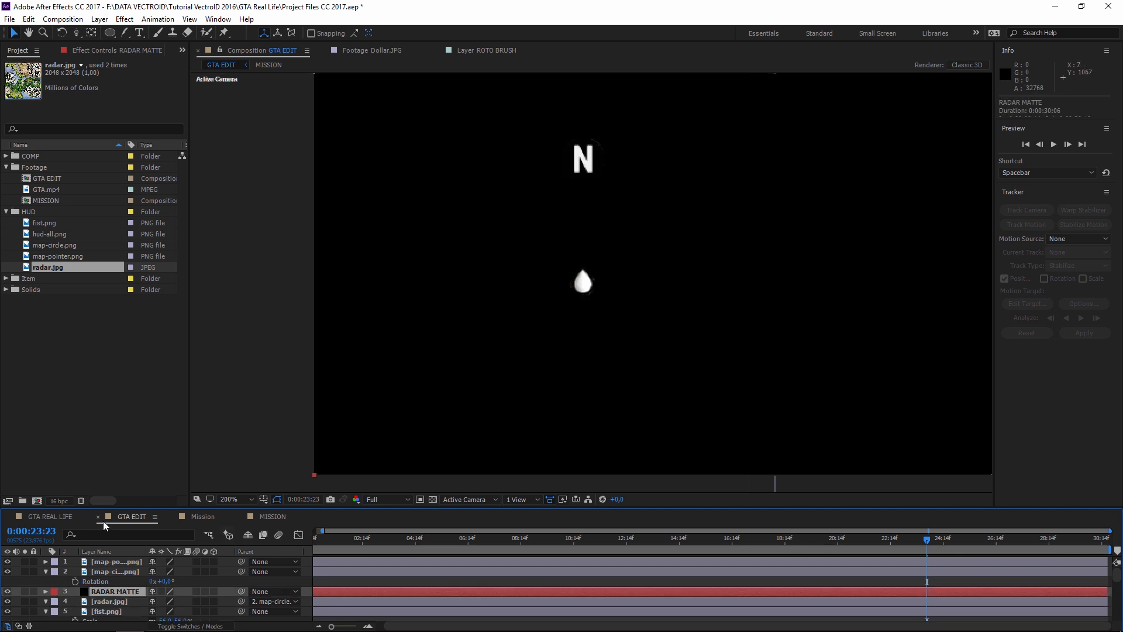
click(8, 591)
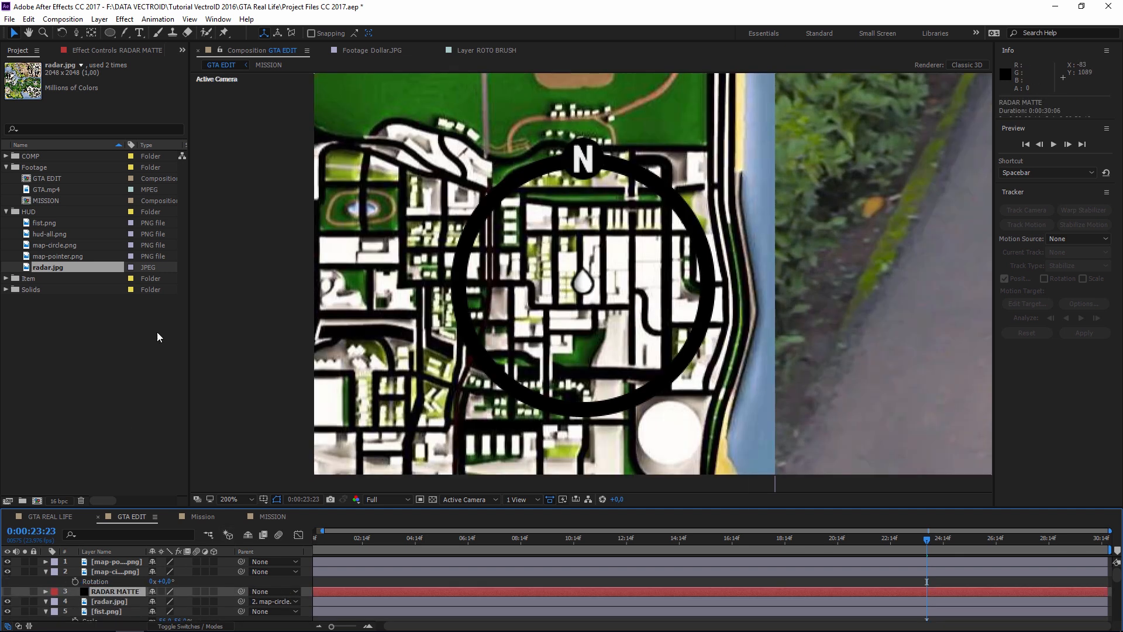
- Draw an elliptical mask around the radar ring and nudge it to sit centred inside
drag(111, 35, 146, 58)
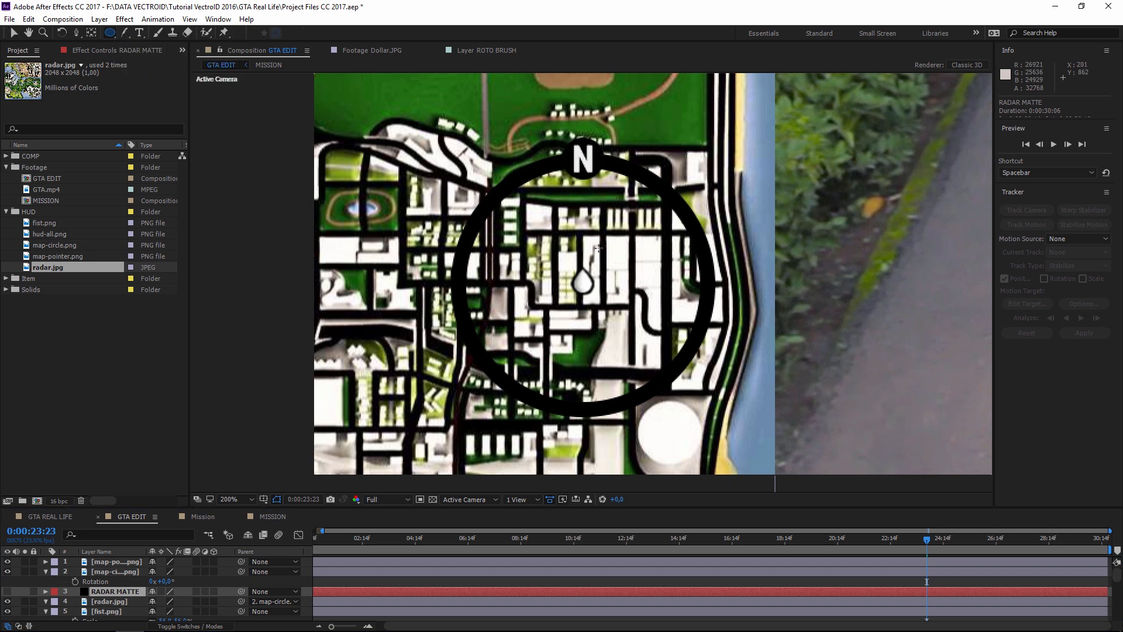
mouse_move(582, 285)
mouse_down()
mouse_move(708, 401)
mouse_move(677, 359)
mouse_move(703, 384)
mouse_up()
key(v)
drag(580, 404, 584, 410)
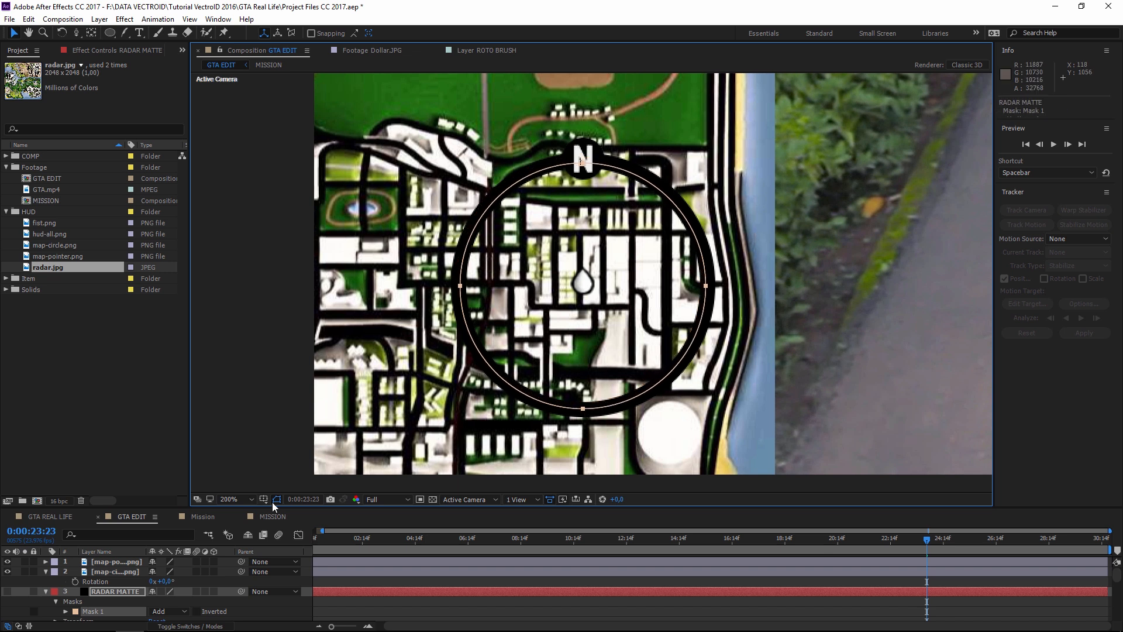
drag(199, 506, 209, 450)
click(113, 527)
click(84, 577)
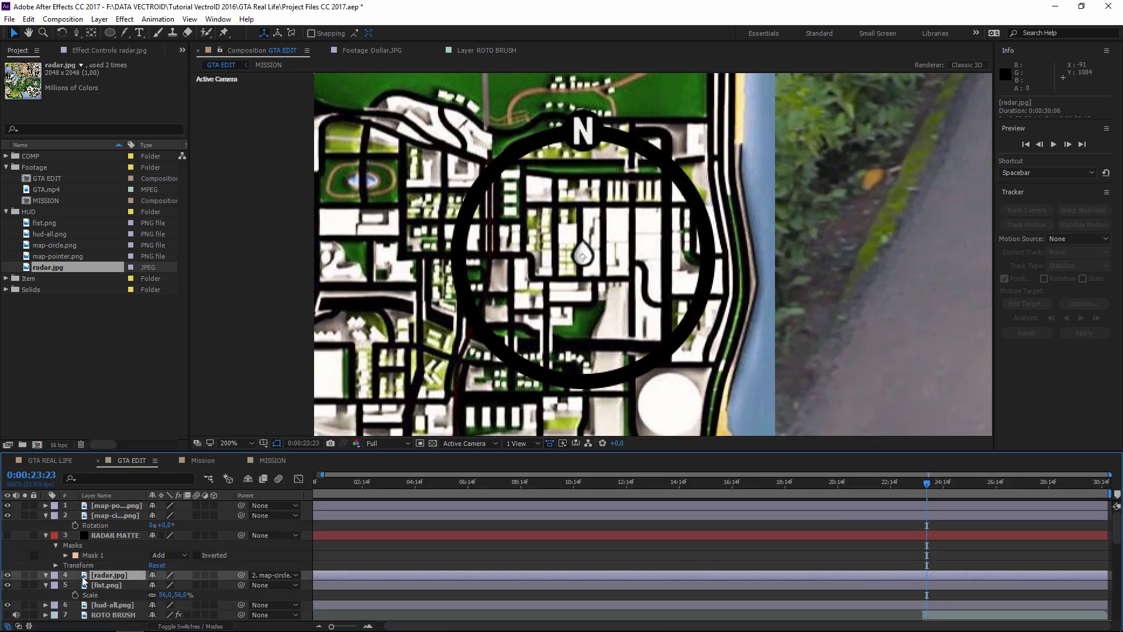
- Set radar.jpg's track matte to Alpha Matte using the RADAR MATTE layer
click(179, 626)
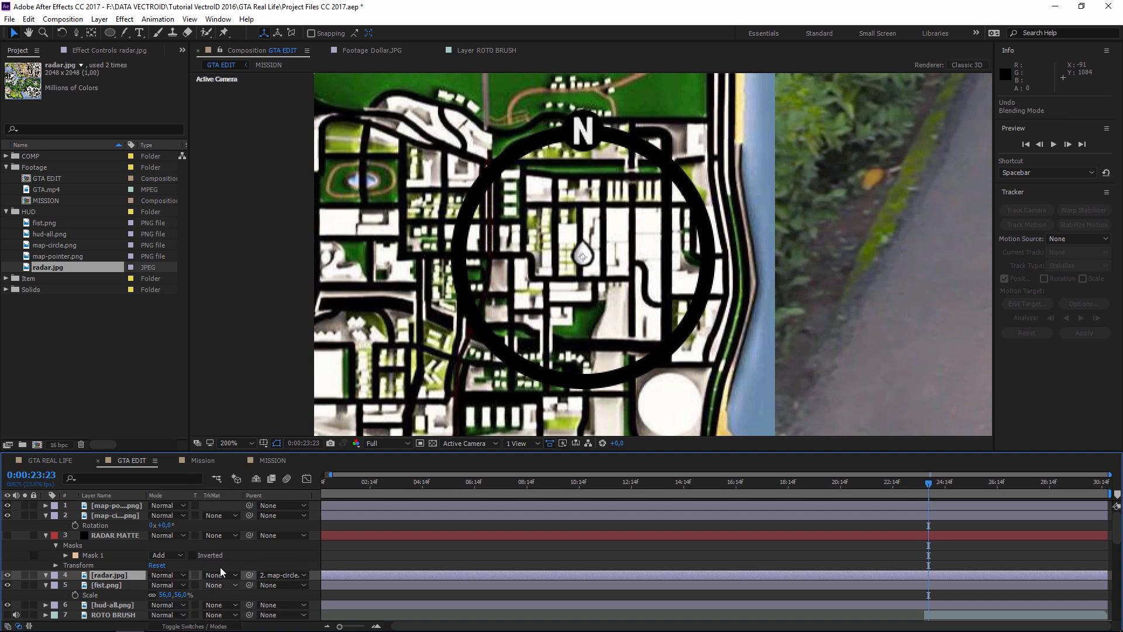
click(223, 574)
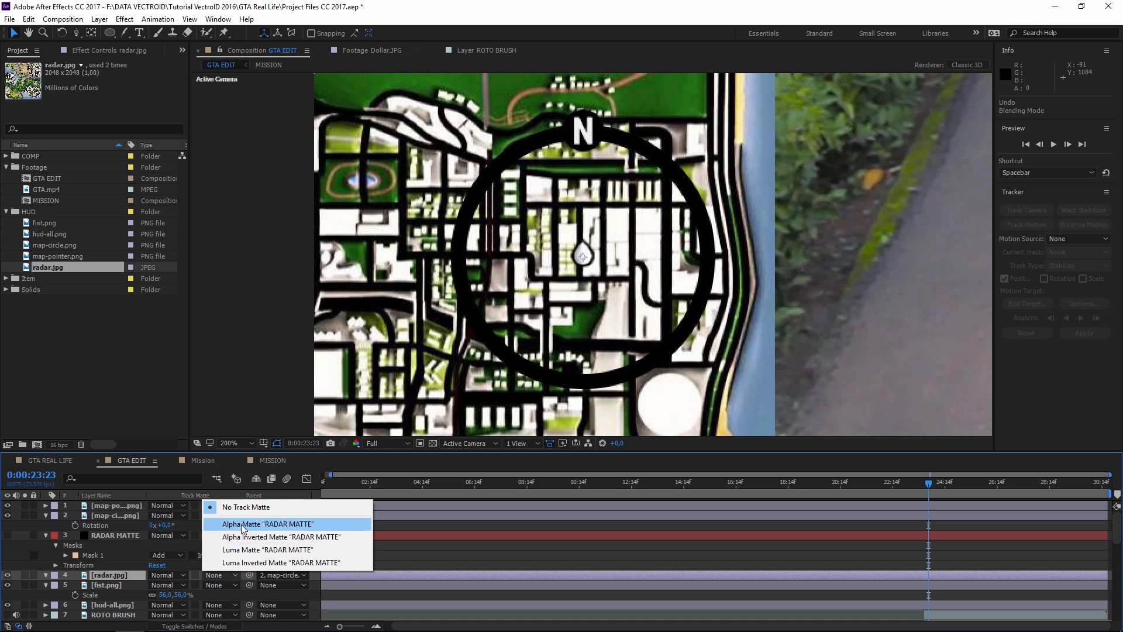
click(243, 524)
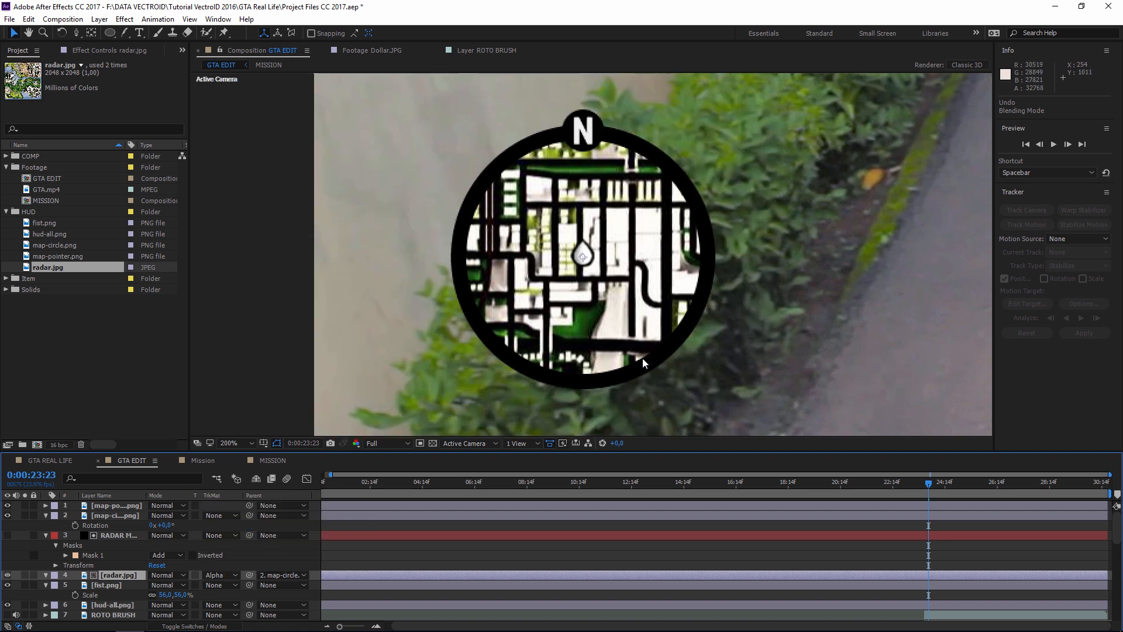
scroll(710, 309, down, 2)
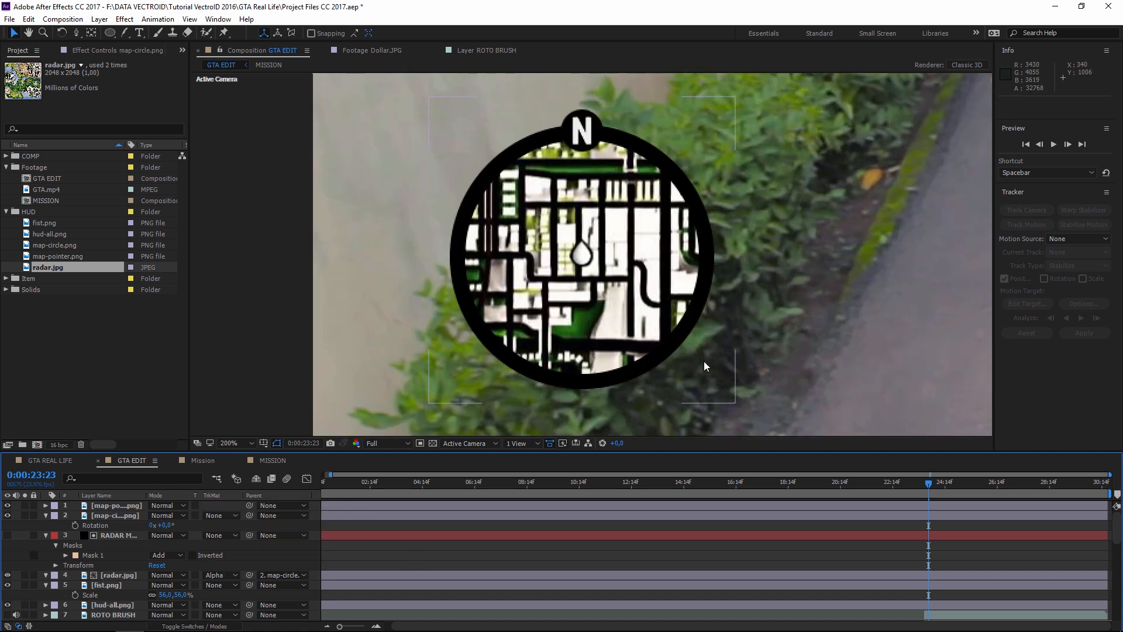
- Test the clipping by nudging map-circle.png Rotation and radar.jpg Position
click(46, 515)
drag(147, 495, 187, 495)
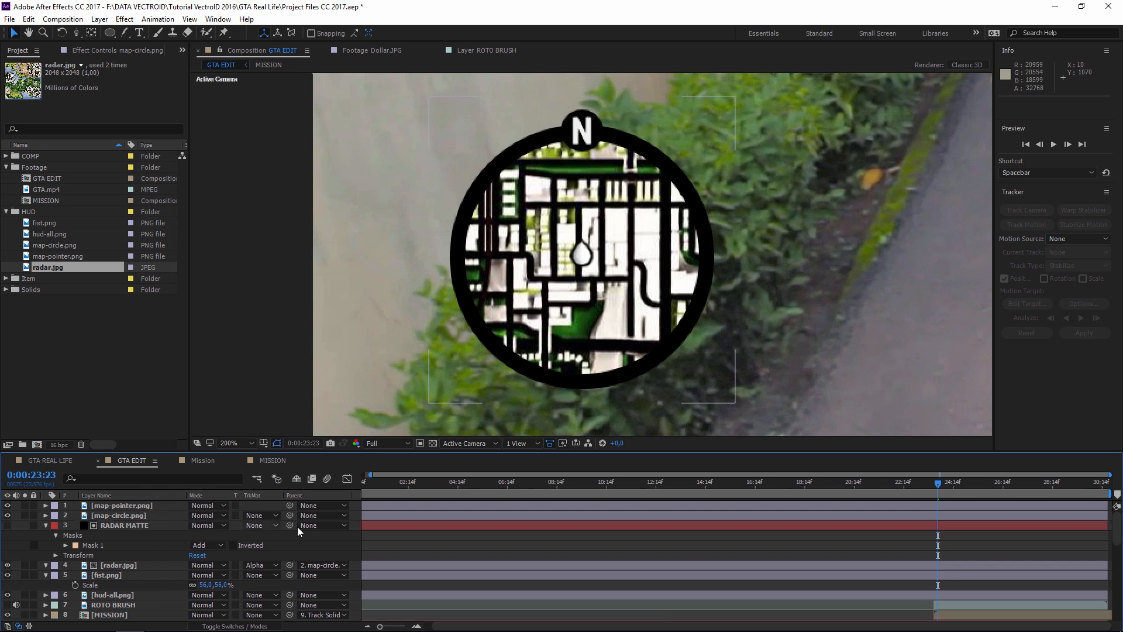
click(99, 516)
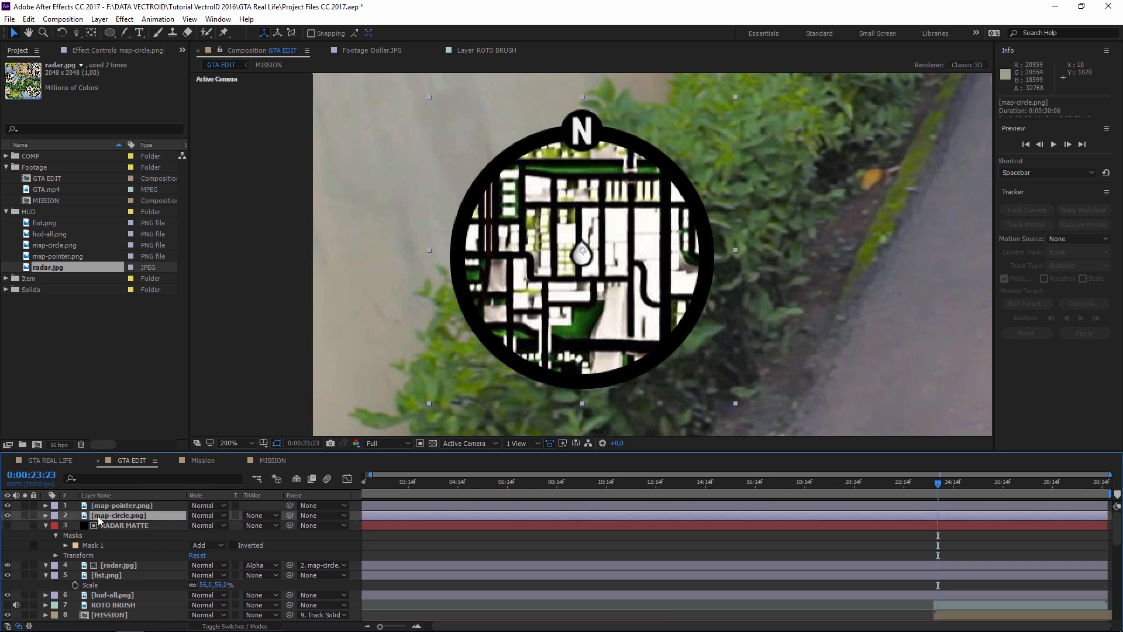
key(r)
mouse_move(202, 525)
mouse_down()
mouse_move(186, 525)
mouse_move(202, 525)
mouse_up()
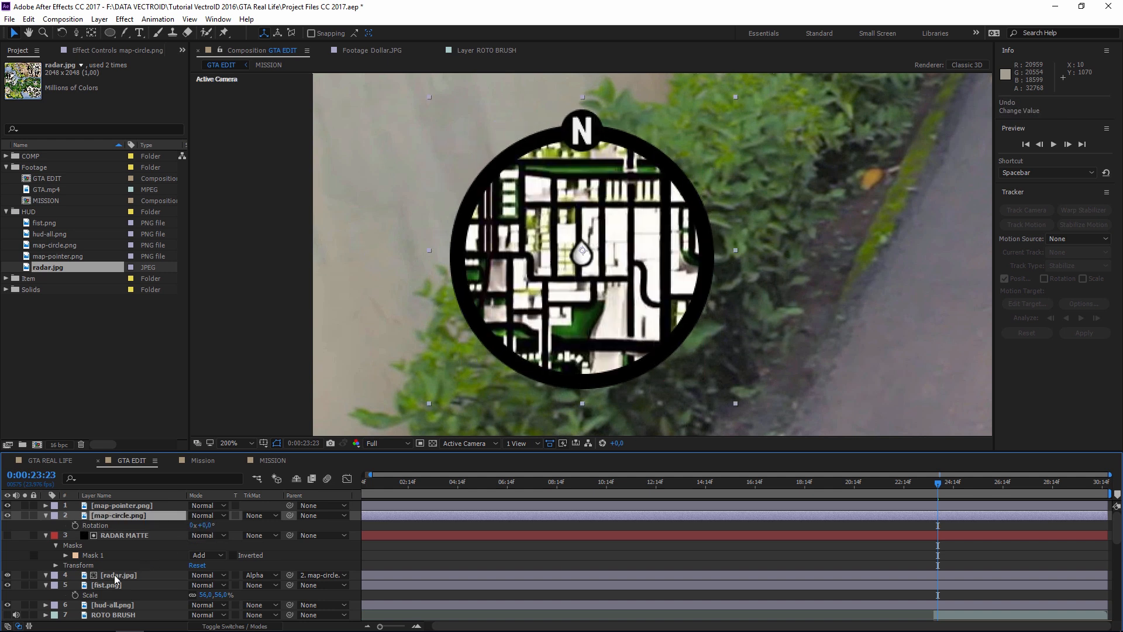
click(120, 576)
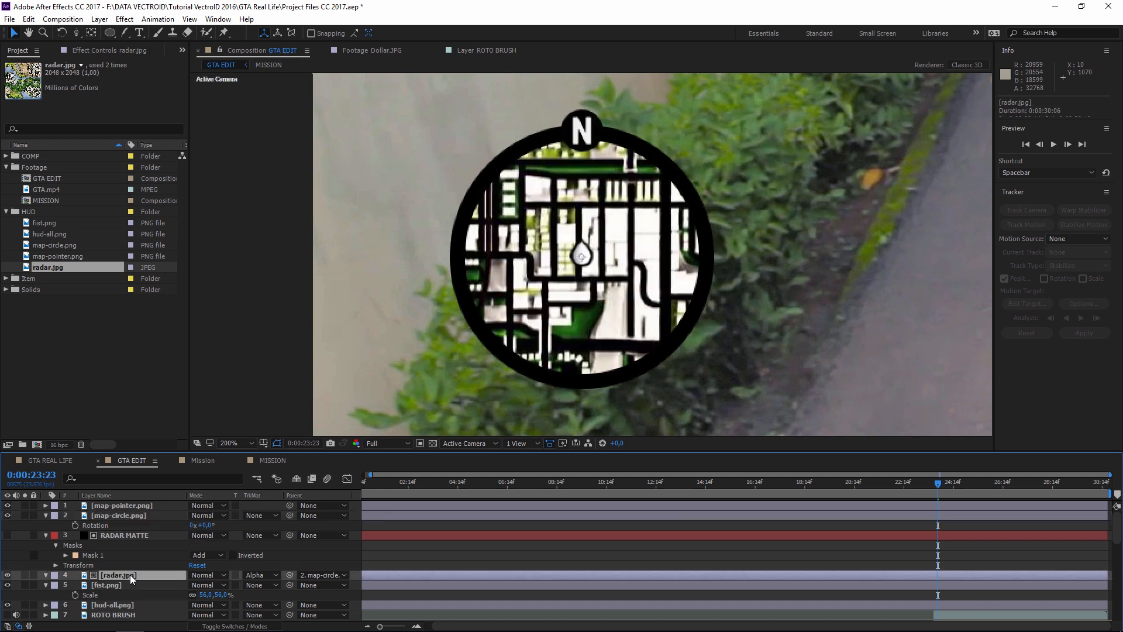
key(p)
drag(197, 586, 195, 587)
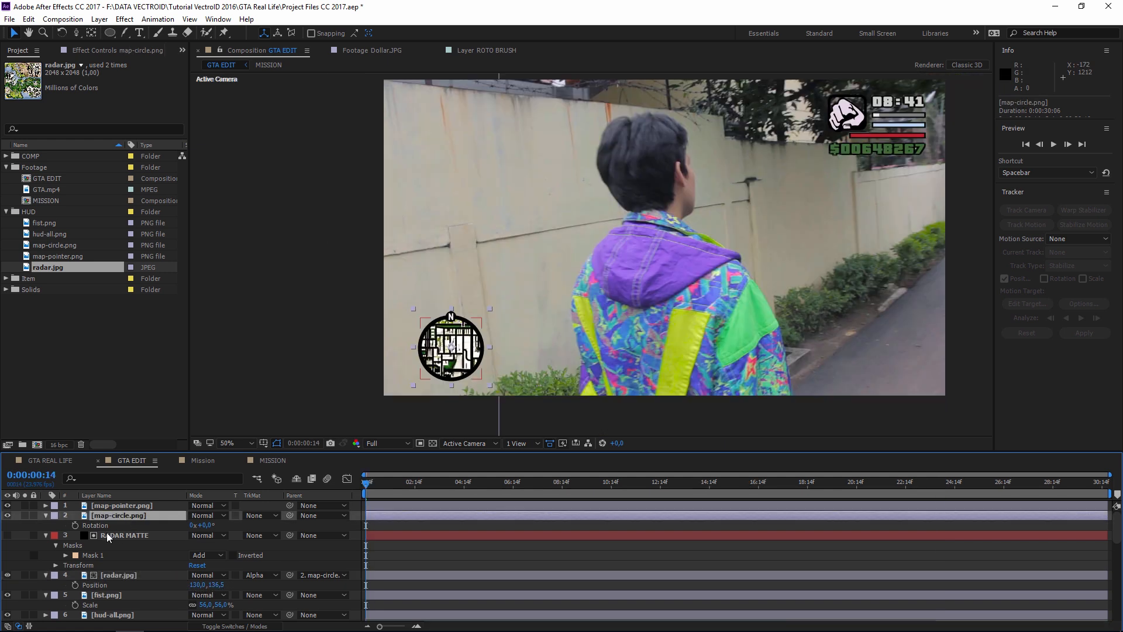
- Mark all layers except map-circle.png and radar.jpg as shy and hide shy layers
click(184, 534)
key(ctrl+a)
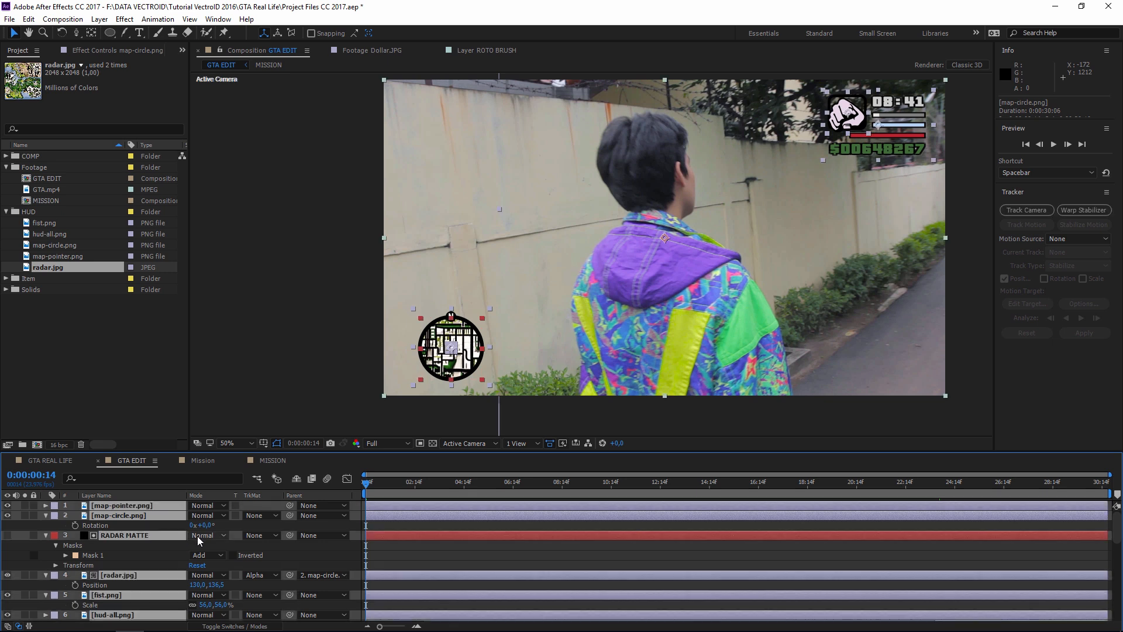
key(F4)
ctrl+click(134, 516)
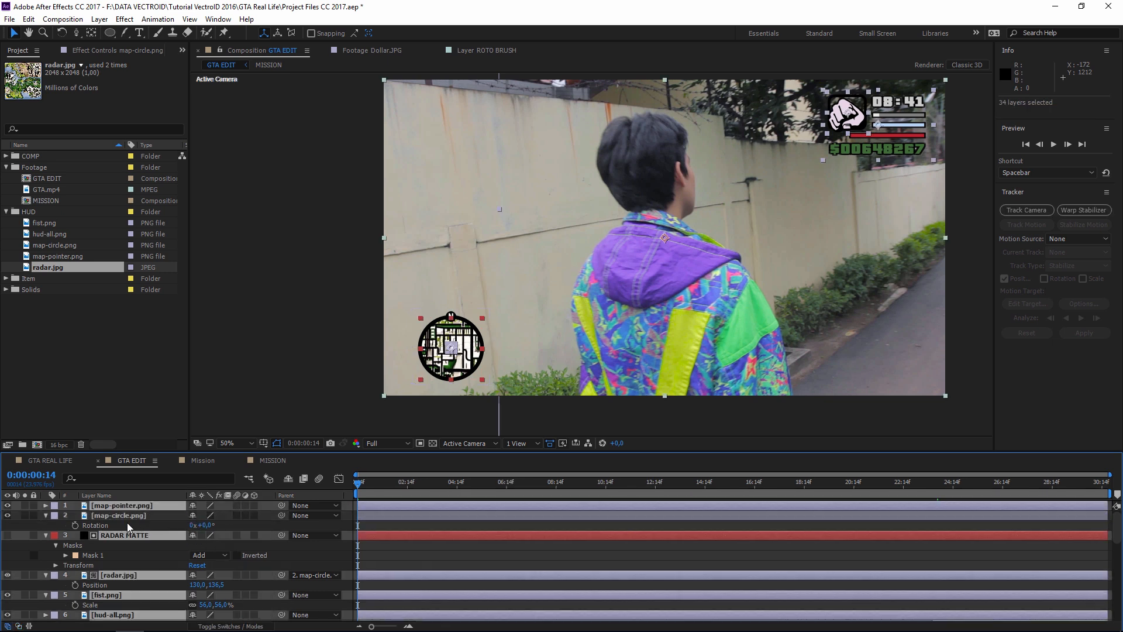
ctrl+click(123, 574)
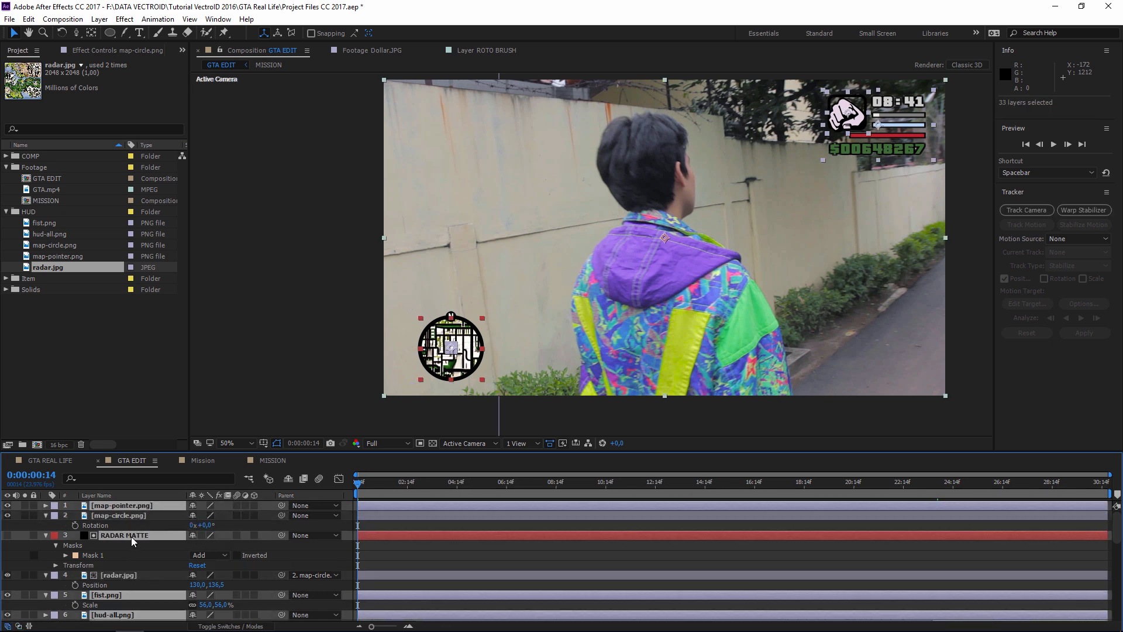
click(194, 507)
click(288, 479)
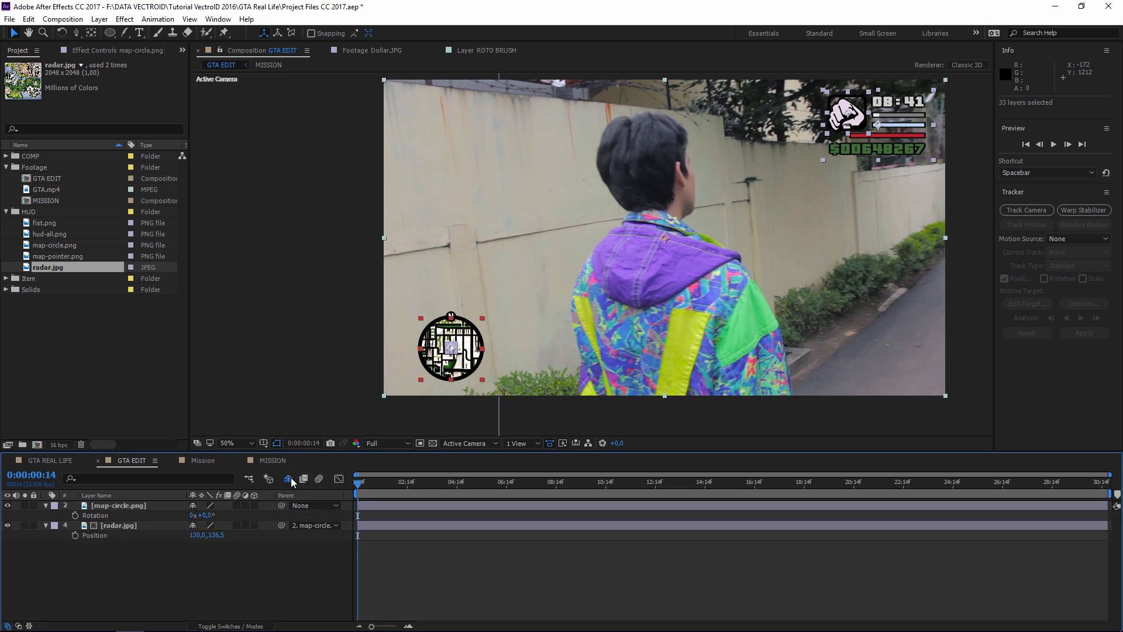
- Collapse both minimap layers and zoom the timeline into the first seconds
click(46, 506)
click(45, 515)
key(equal)
scroll(482, 392, up, 2)
scroll(486, 378, down, 1)
drag(471, 396, 599, 260)
click(134, 507)
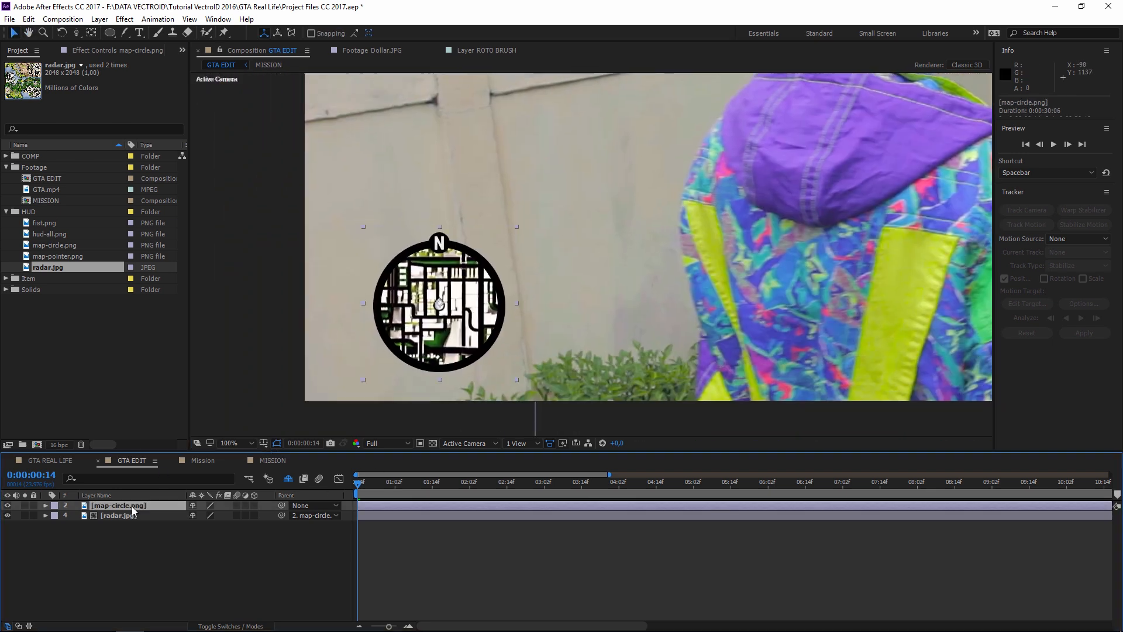
- Enable keyframing on map-circle.png Rotation and radar.jpg Position
key(r)
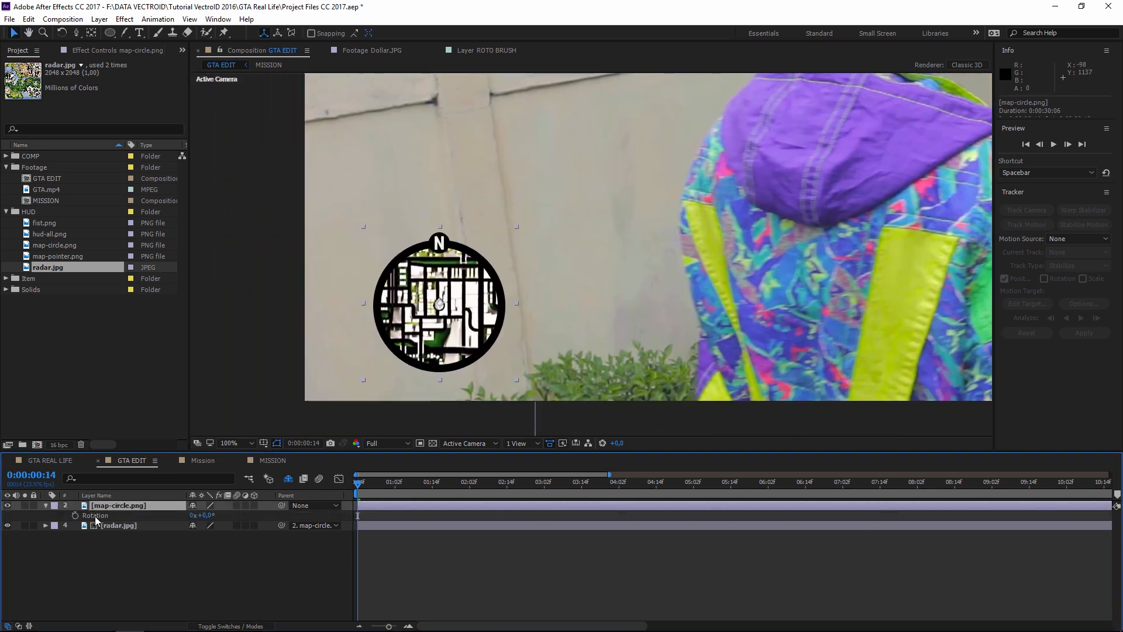
click(119, 526)
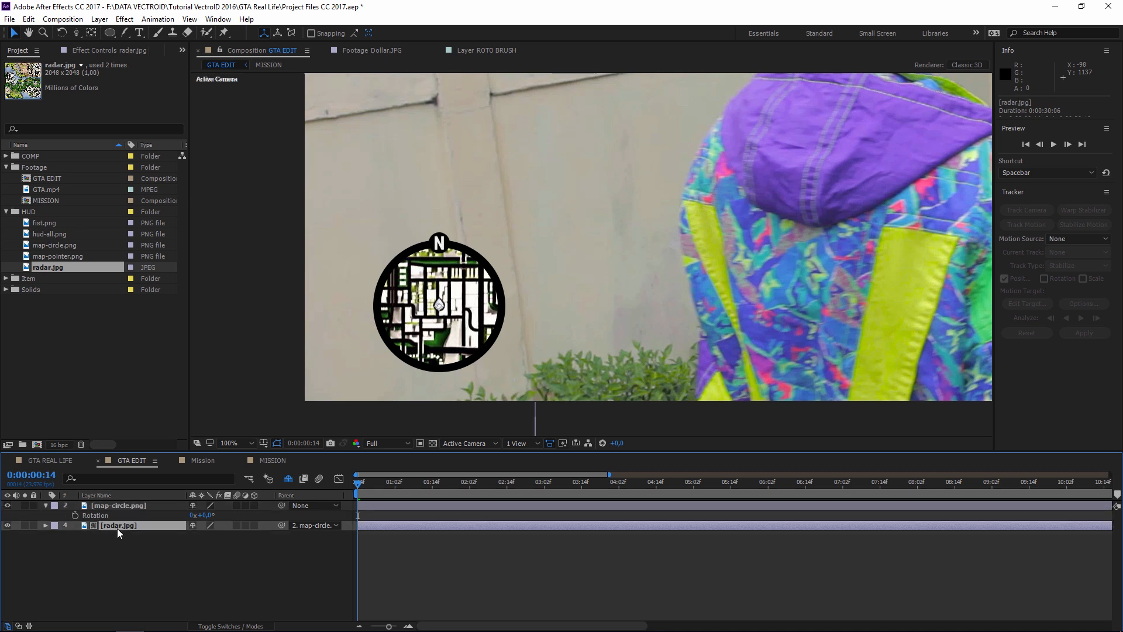
key(p)
click(104, 515)
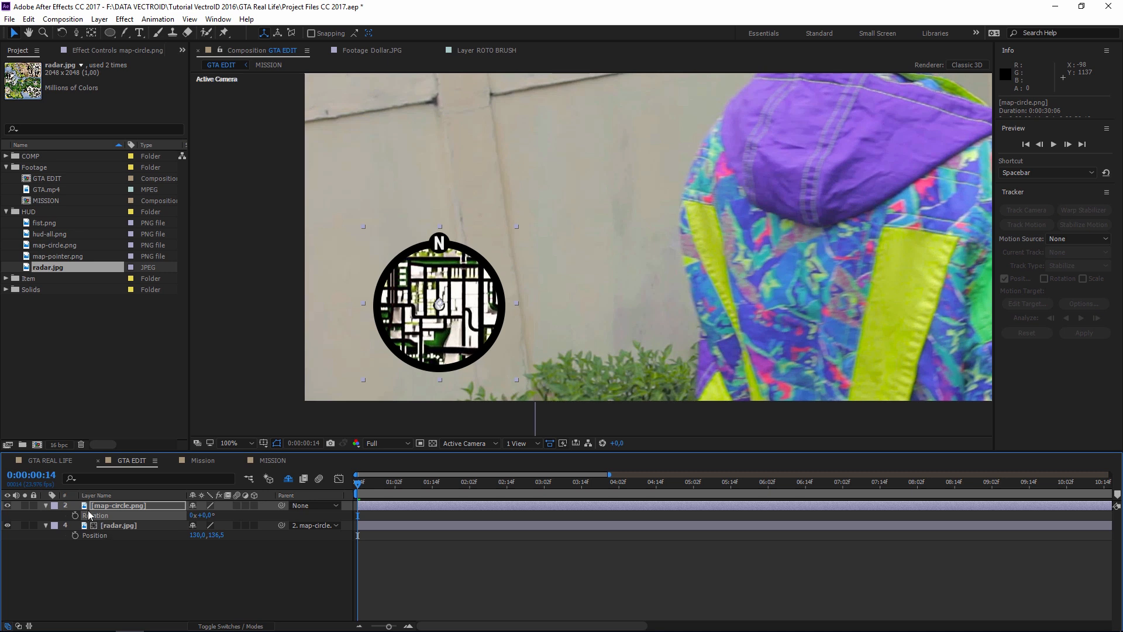
click(75, 515)
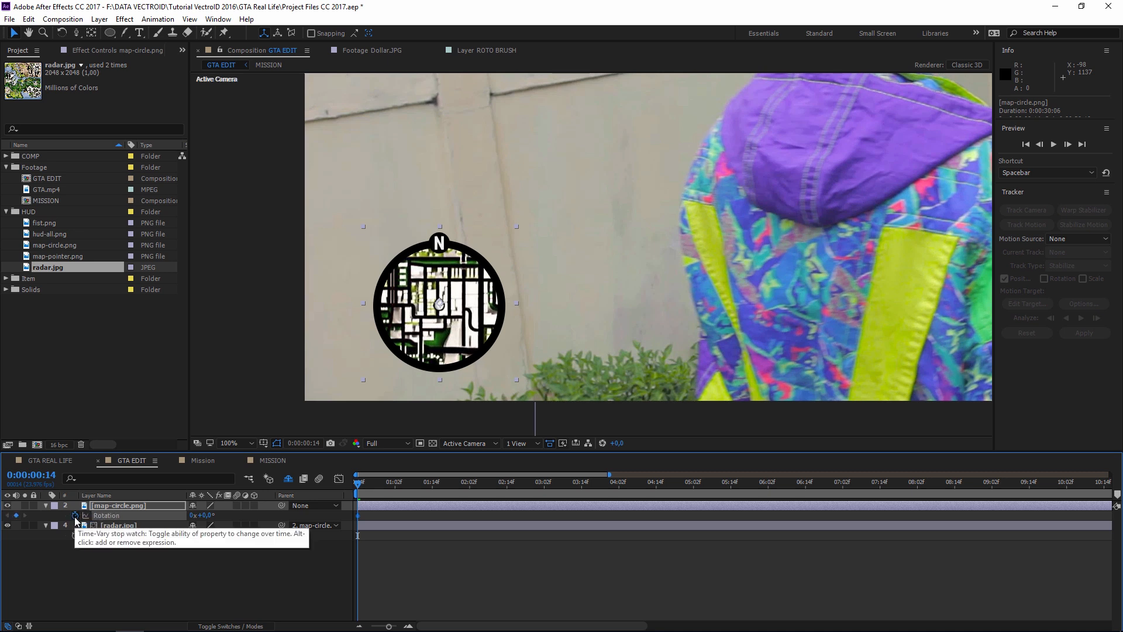
click(75, 535)
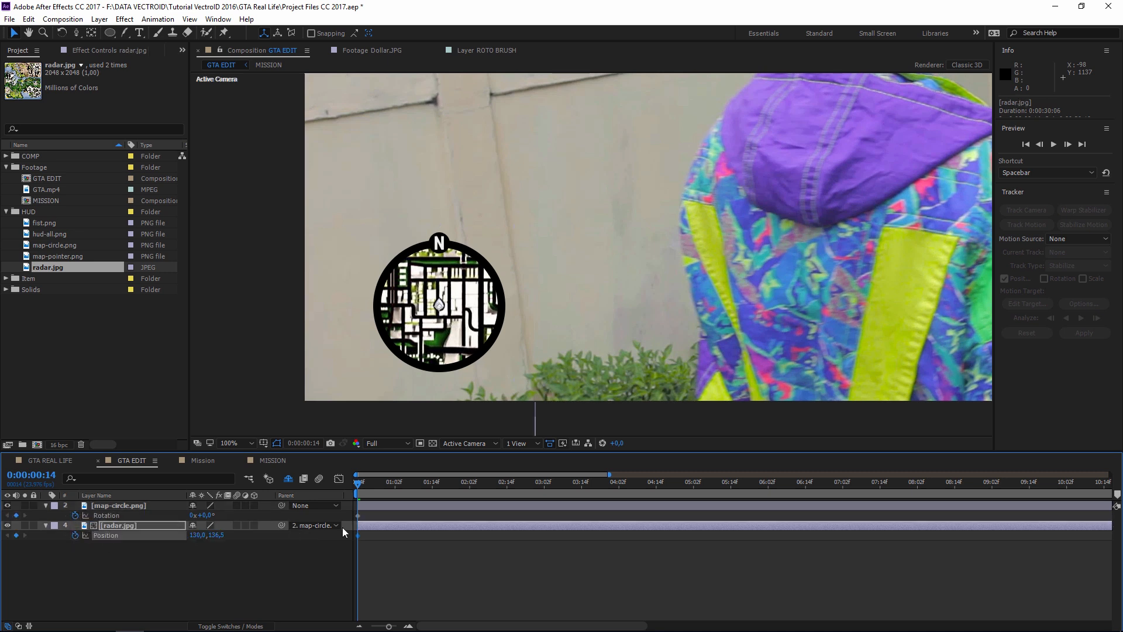
drag(554, 334, 536, 350)
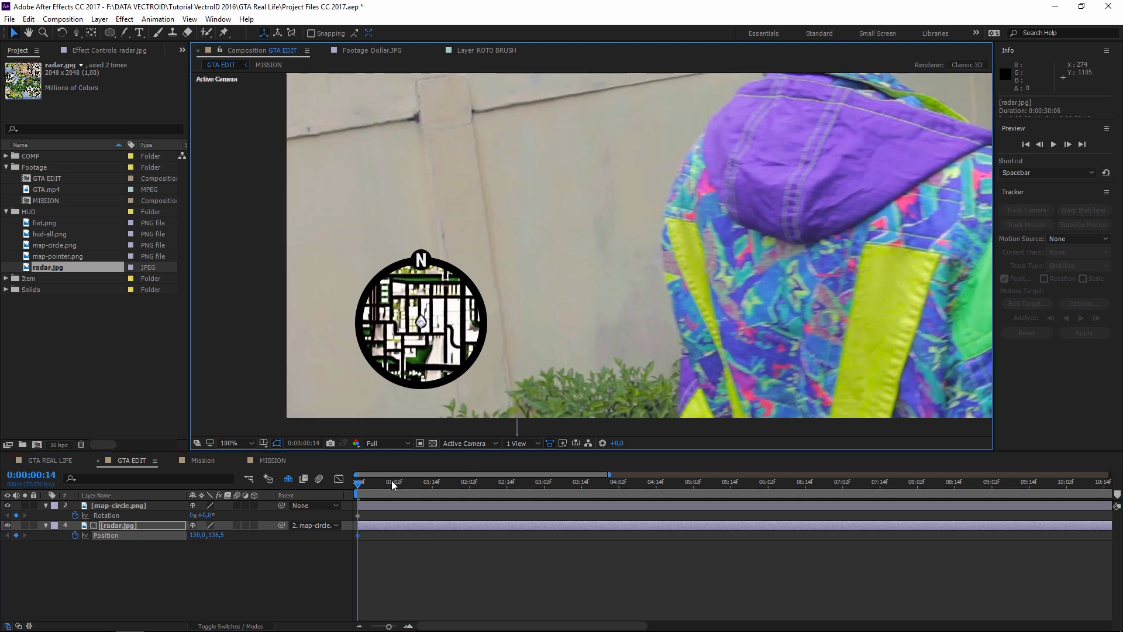
click(142, 508)
scroll(791, 251, down, 1)
drag(770, 259, 579, 327)
key(v)
- Keyframe the minimap rotation at about 29° at the start and 0° near 2 seconds
drag(210, 514, 226, 515)
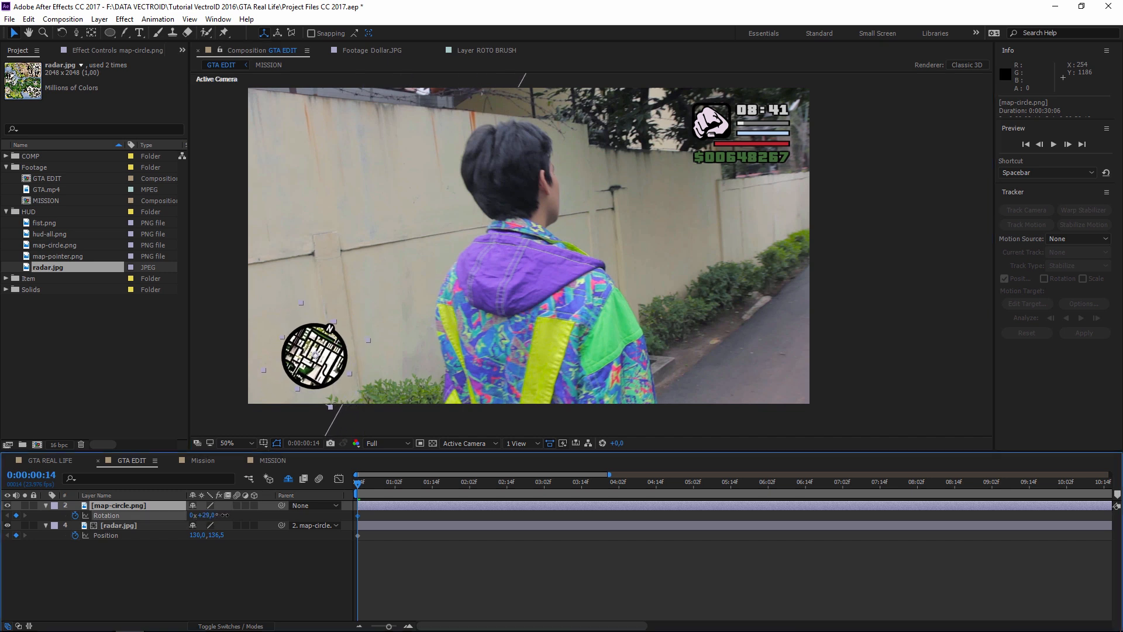
click(377, 363)
drag(435, 486, 597, 483)
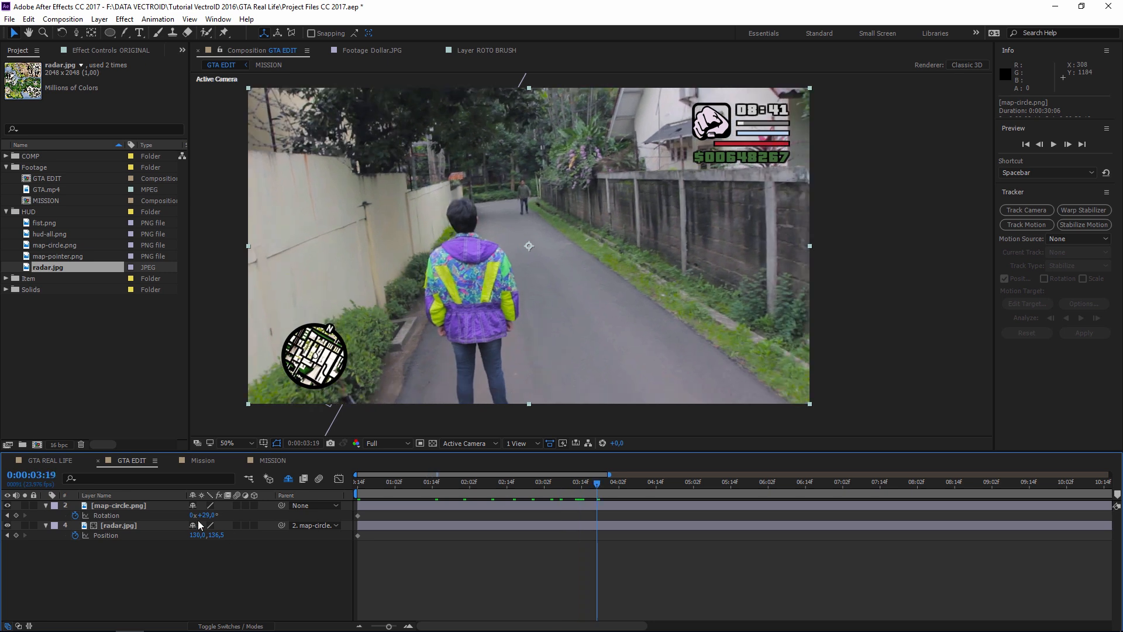
drag(206, 514, 189, 514)
click(358, 484)
drag(359, 488, 599, 483)
- Add a 6° minimap Rotation keyframe at 0:00:11:17
click(747, 490)
drag(798, 487, 1051, 490)
key(minus)
key(minus)
click(678, 486)
click(721, 487)
drag(665, 484, 633, 487)
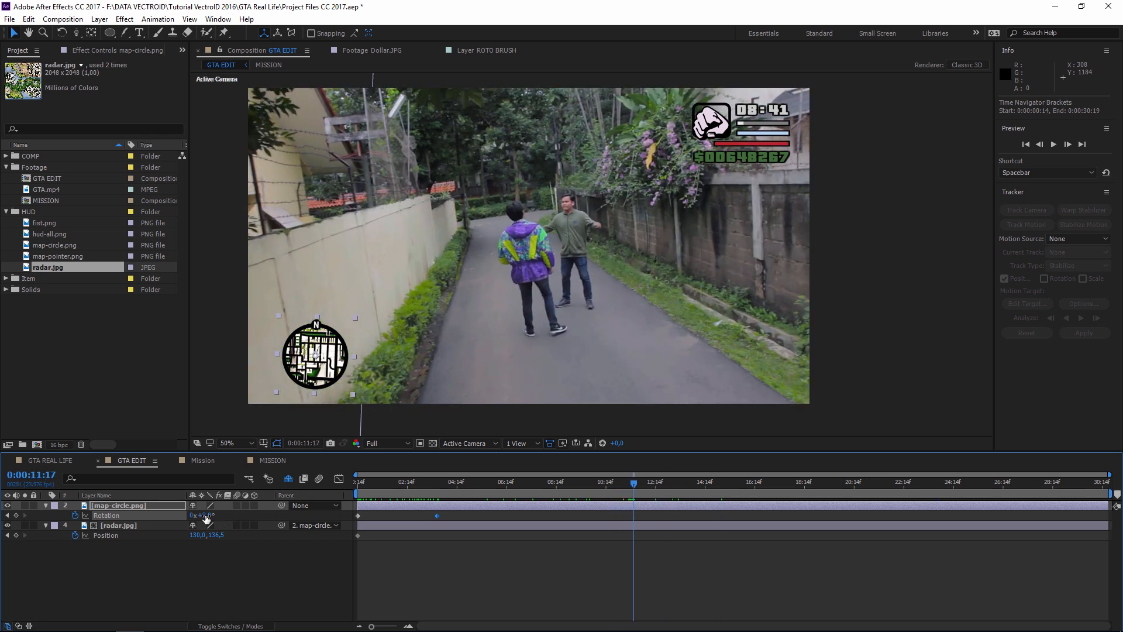
drag(206, 515, 218, 515)
- Rotate the minimap back near 0° at 0:00:23:14 and check the end at 28:15
click(819, 487)
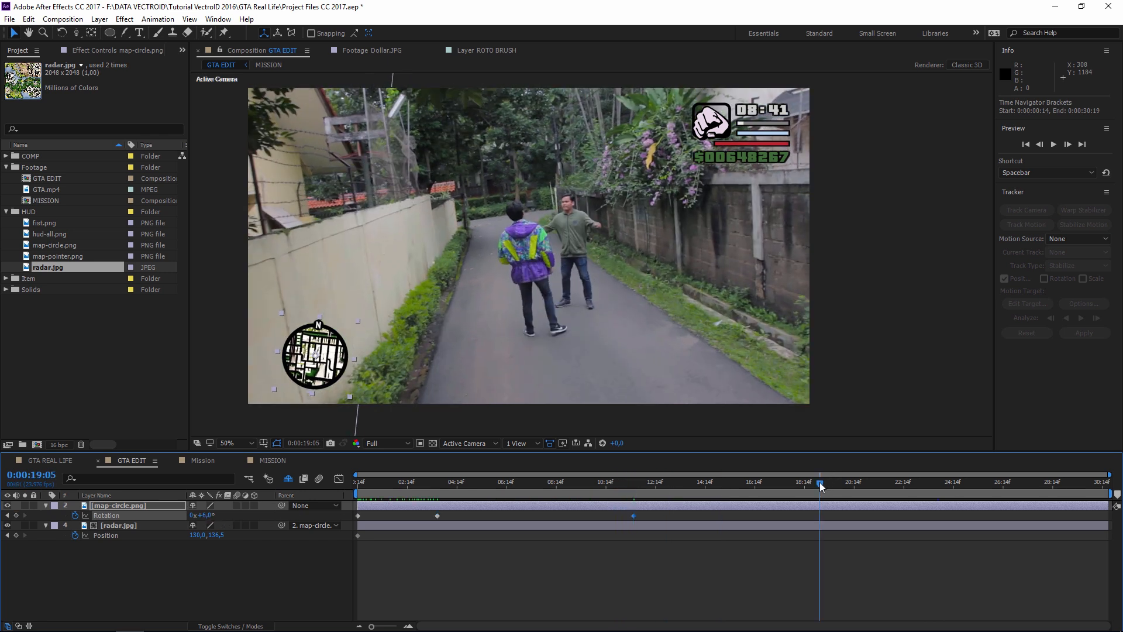
drag(819, 487, 928, 487)
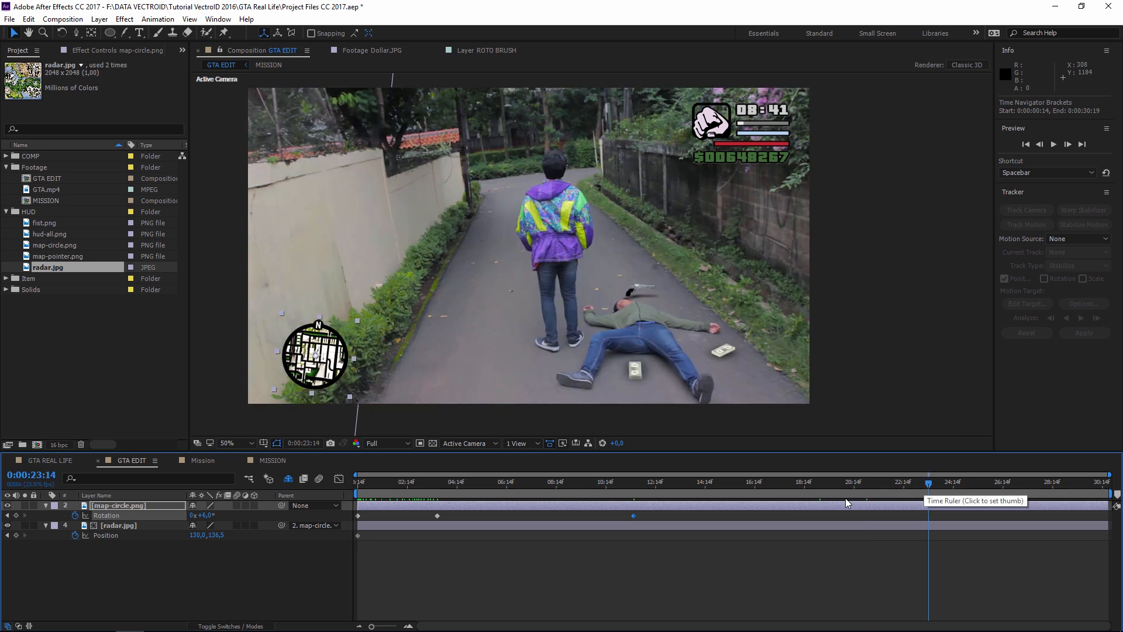
drag(216, 517, 214, 517)
click(1054, 483)
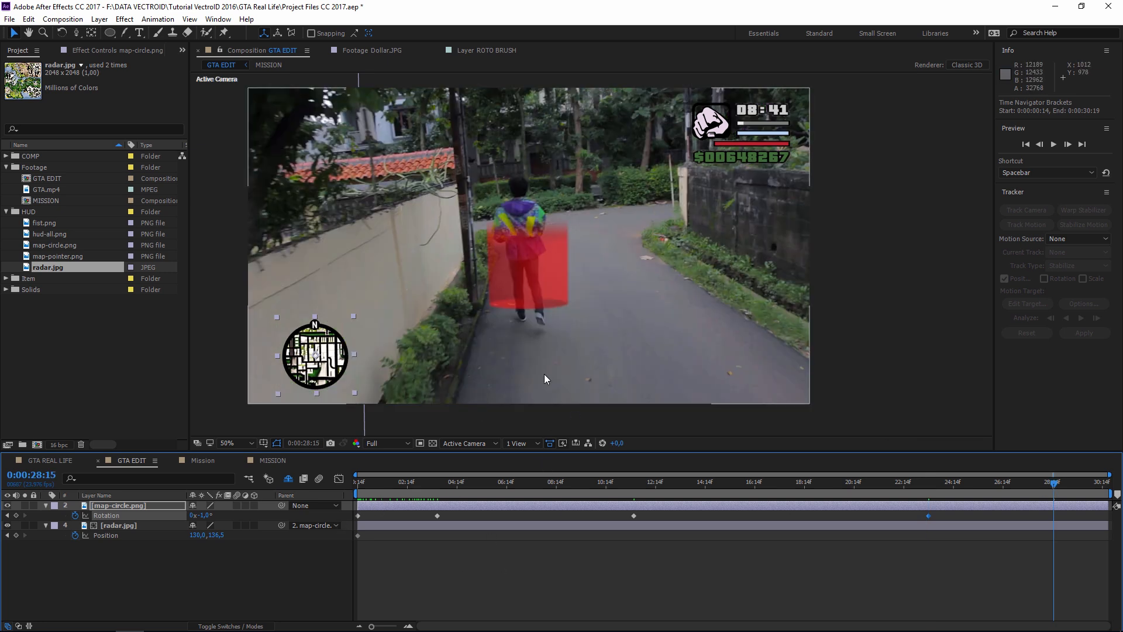
- Reselect map-circle.png and radar.jpg and pan the view around the minimap
click(482, 543)
drag(539, 306, 561, 280)
click(125, 507)
click(116, 527)
scroll(327, 373, up, 1)
middle_click(383, 371)
scroll(398, 365, down, 1)
scroll(398, 365, up, 4)
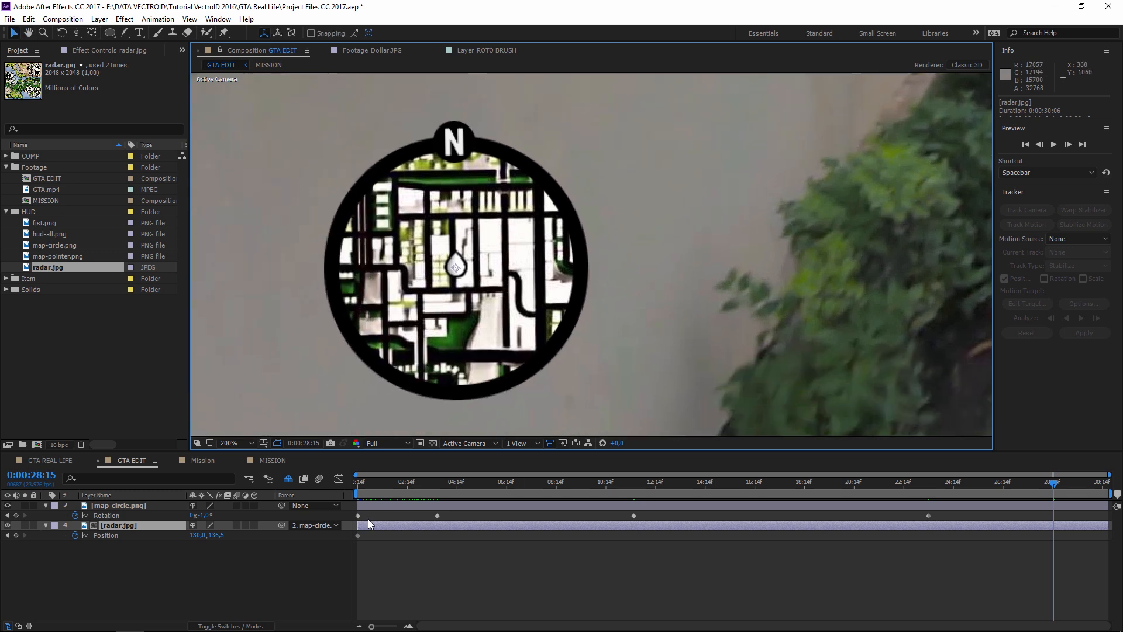
- At 0:00:11:18, shift radar.jpg down to Y 148.5, setting a Position keyframe
click(358, 483)
scroll(617, 254, down, 2)
scroll(616, 255, down, 2)
drag(780, 241, 612, 273)
scroll(605, 287, up, 2)
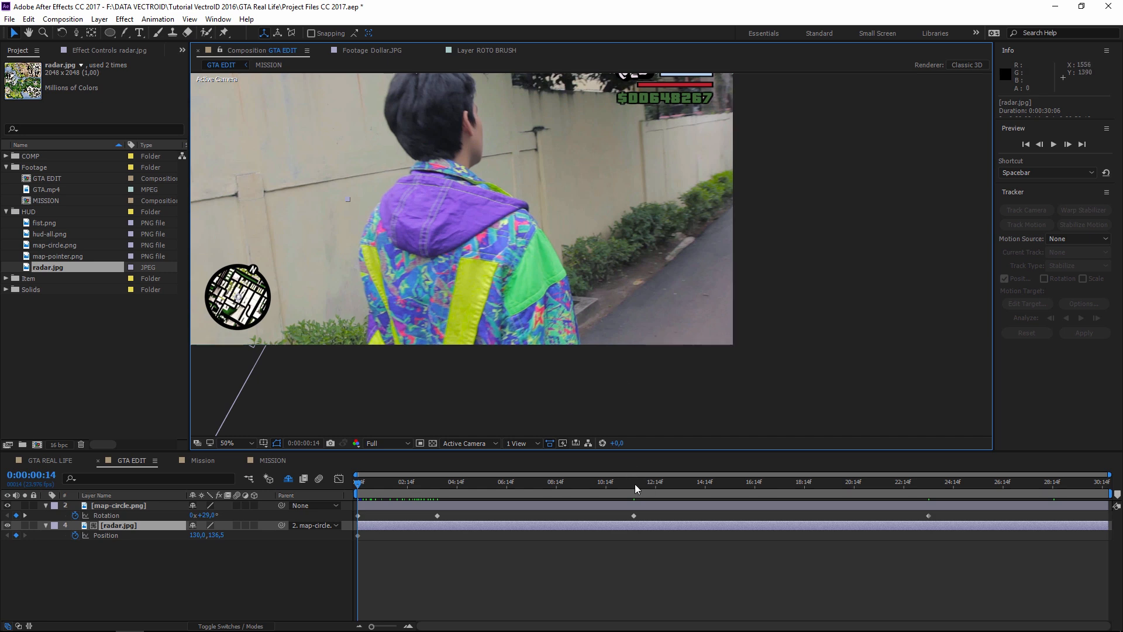
click(635, 483)
drag(368, 295, 613, 277)
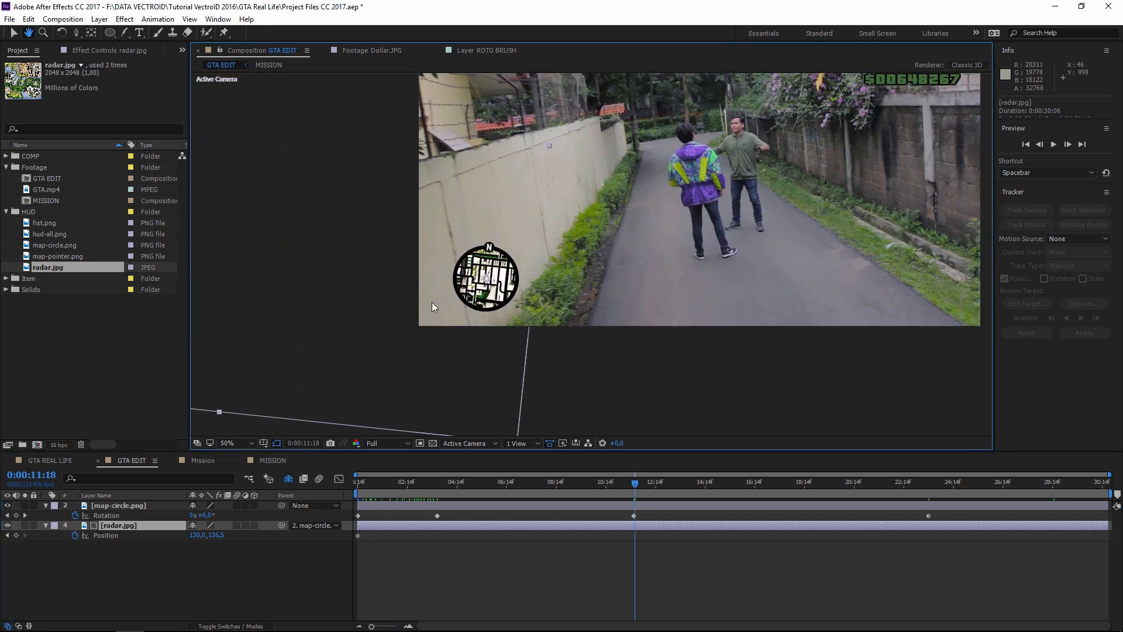
scroll(434, 301, up, 2)
drag(445, 307, 739, 247)
scroll(723, 237, down, 3)
scroll(588, 257, up, 4)
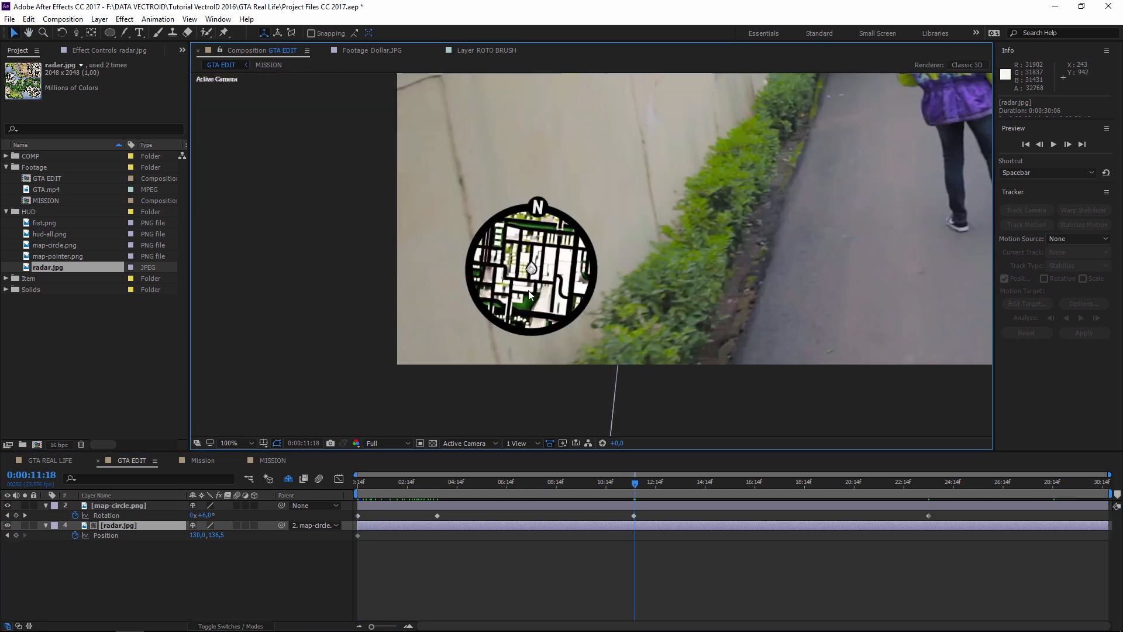
drag(215, 535, 222, 534)
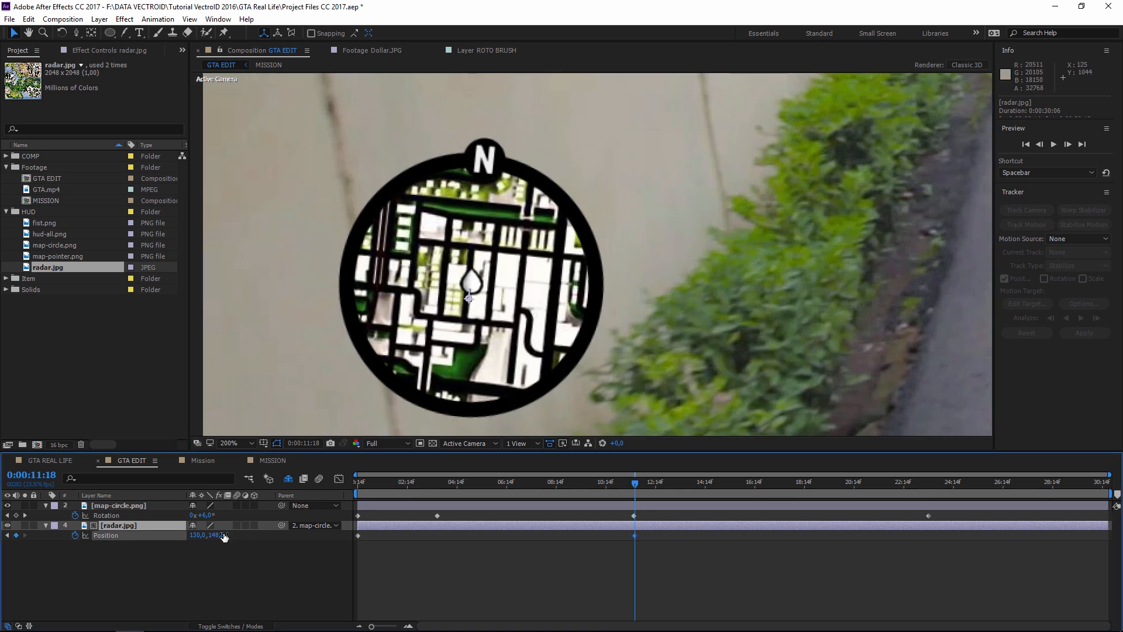
scroll(843, 261, down, 1)
drag(842, 261, 607, 362)
- At the end of the clip, shift radar.jpg further down for a final Position keyframe
click(1107, 483)
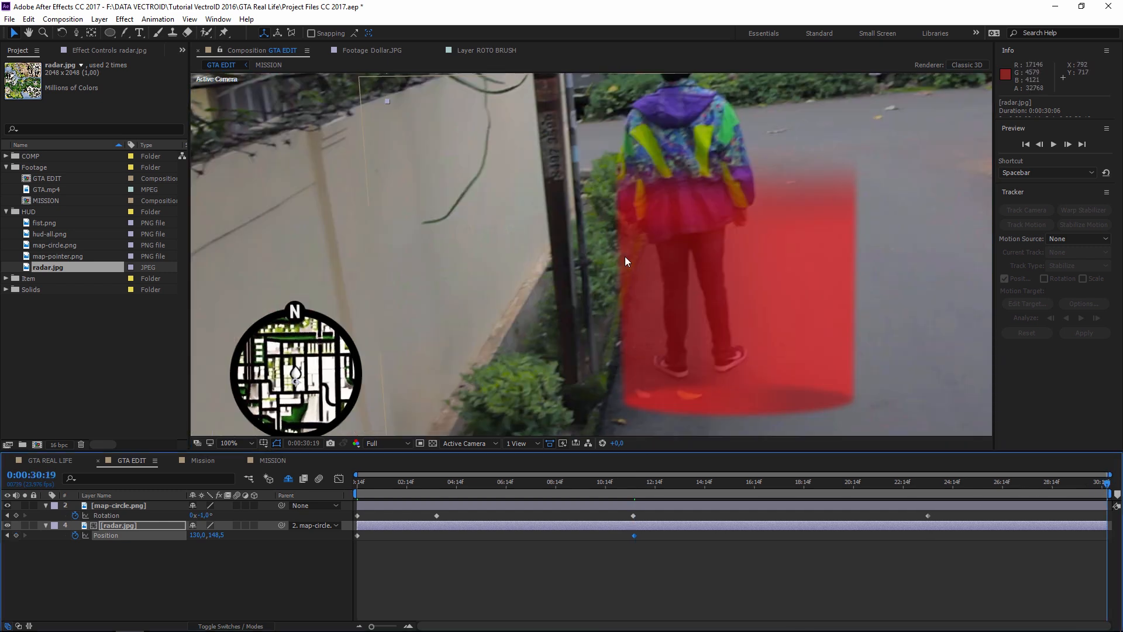
drag(659, 268, 614, 236)
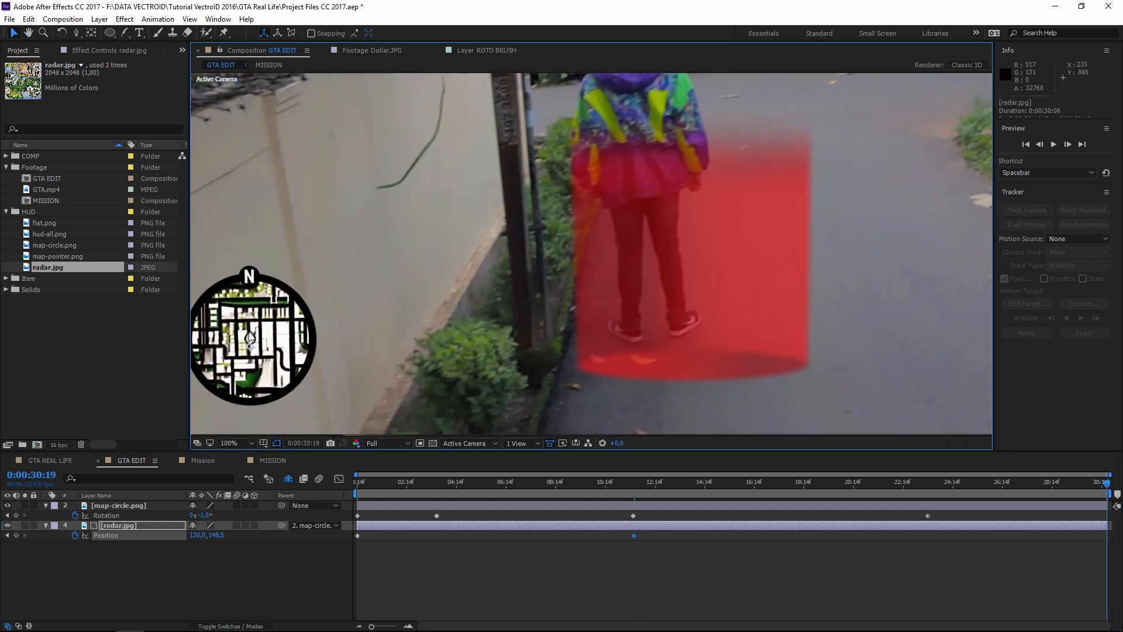
scroll(373, 326, up, 1)
drag(373, 326, 749, 240)
drag(500, 342, 647, 296)
drag(217, 535, 225, 534)
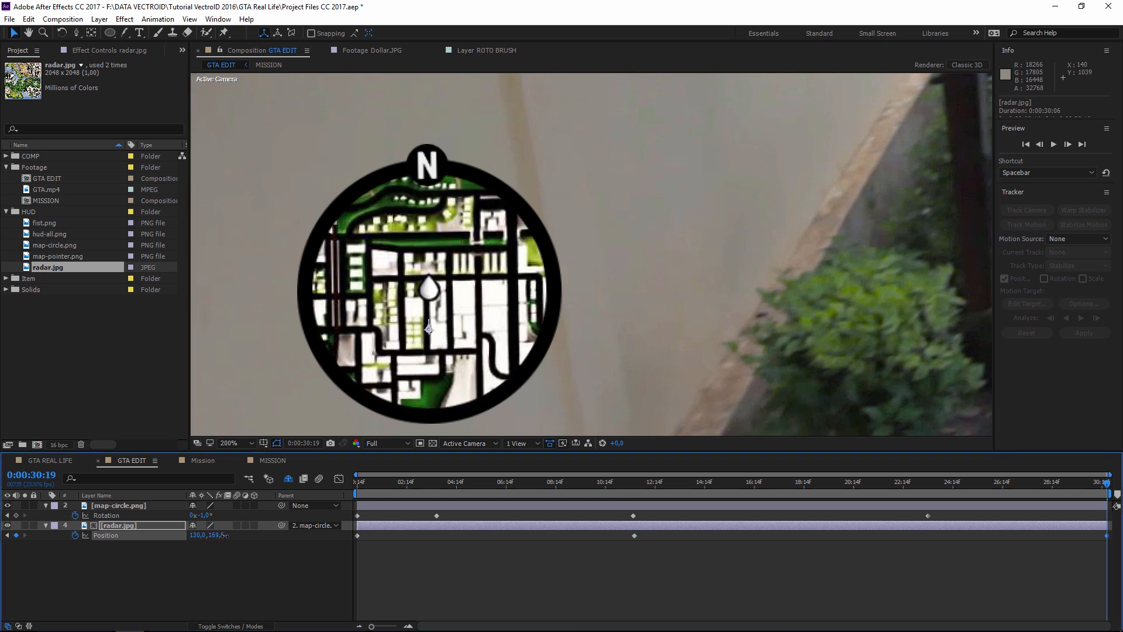
- Deselect the map, zoom out to the whole frame and switch to the Type tool
scroll(731, 222, down, 5)
scroll(790, 225, up, 1)
drag(877, 217, 736, 265)
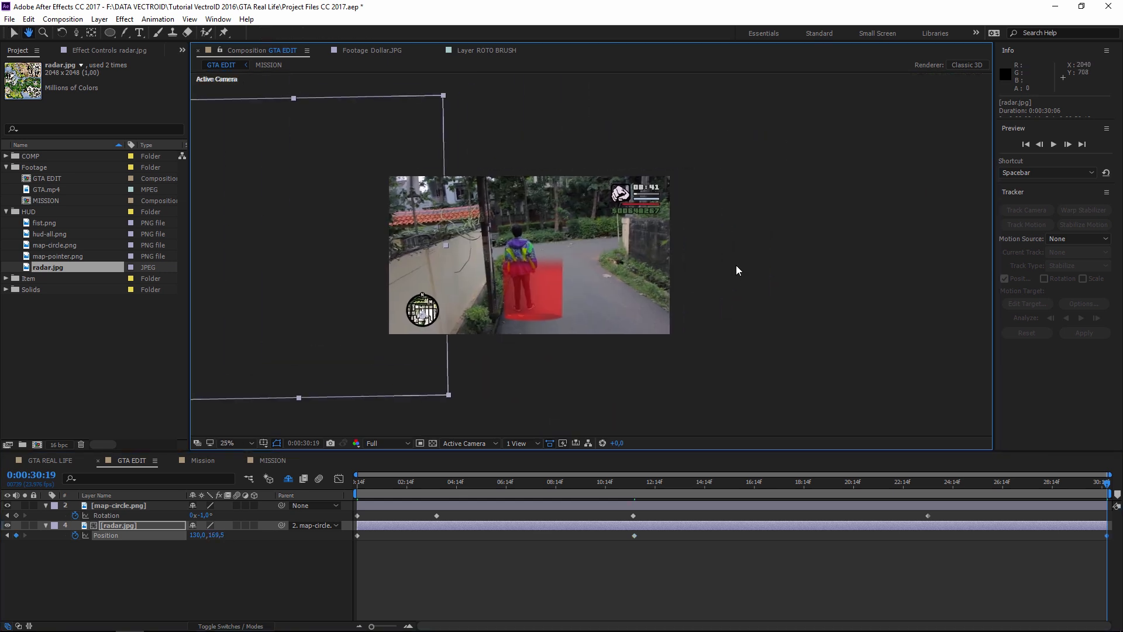
click(735, 265)
scroll(614, 279, up, 2)
drag(539, 321, 574, 334)
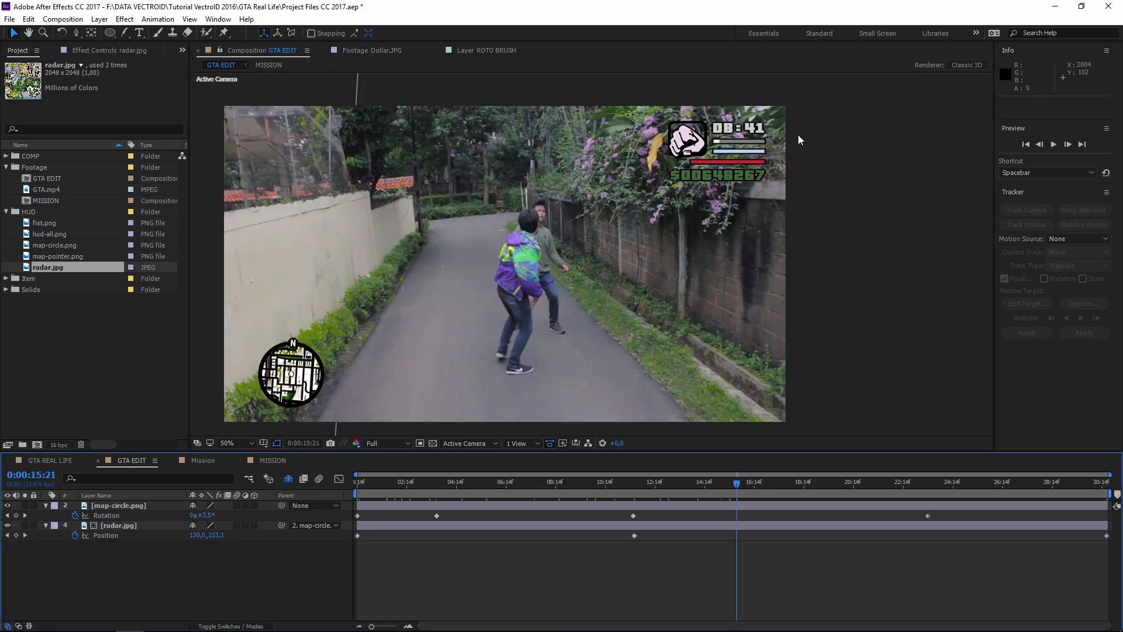
click(858, 167)
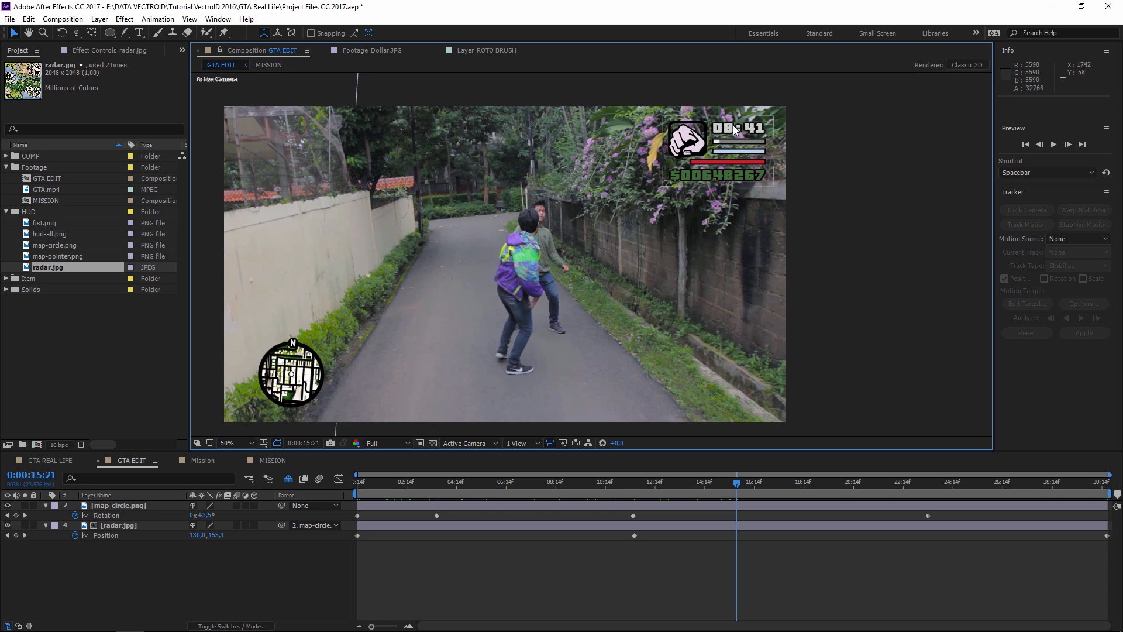
click(139, 33)
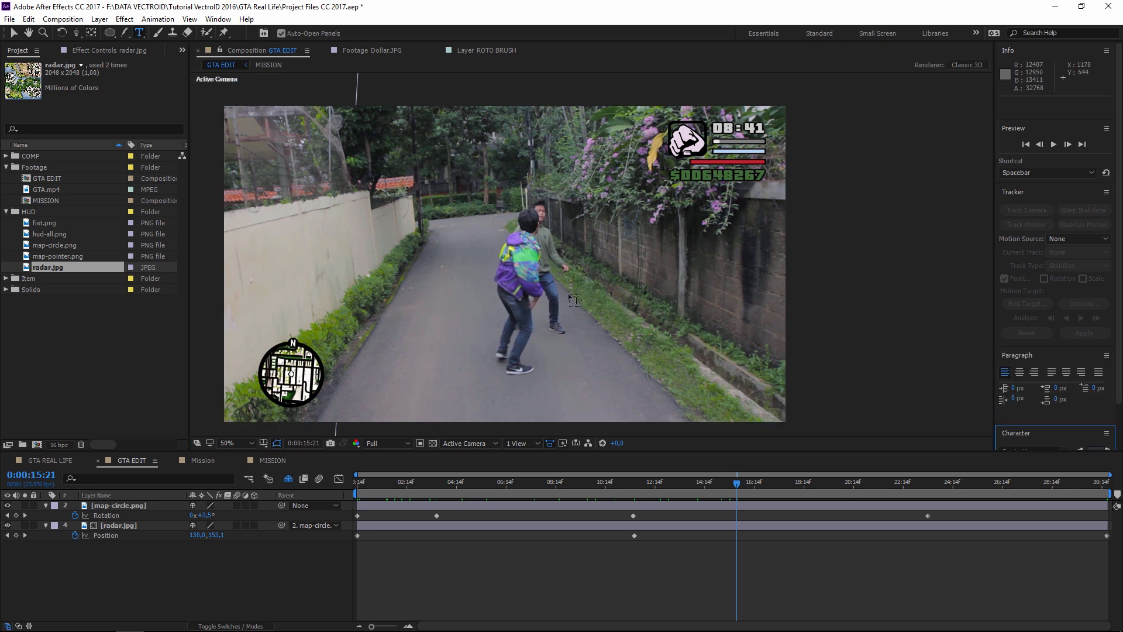
- Draw a lower-right text box, type 'VECTRO ALLEY' and size it to 86 px
drag(590, 362, 768, 413)
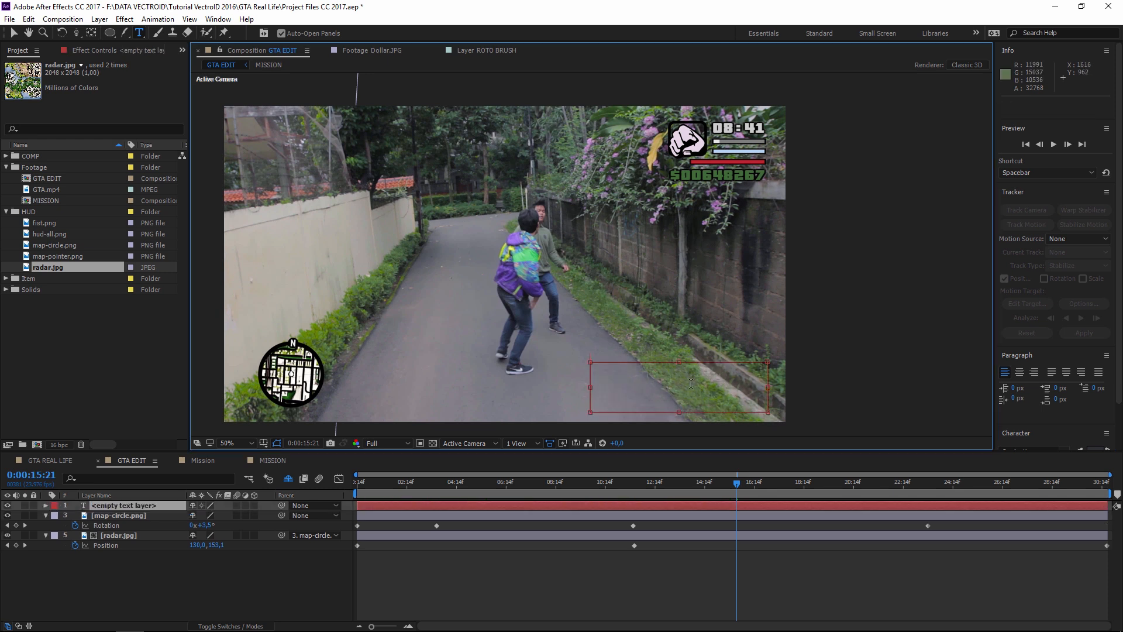
text(VECTRO ALLEY)
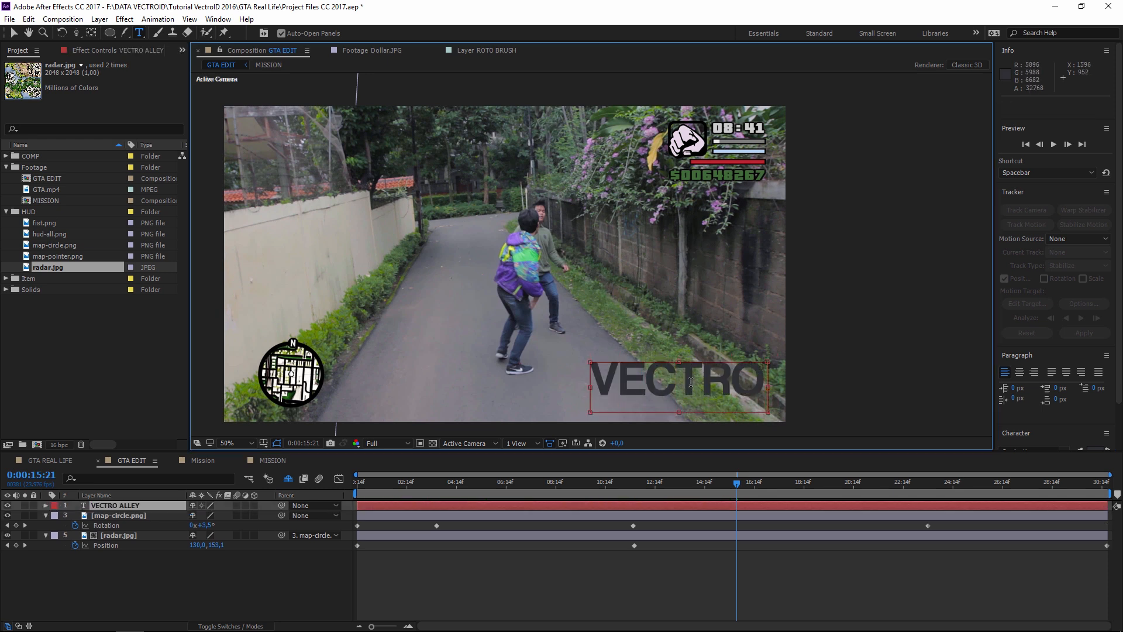
key(ctrl+a)
scroll(1034, 405, down, 2)
drag(1016, 441, 979, 443)
click(726, 371)
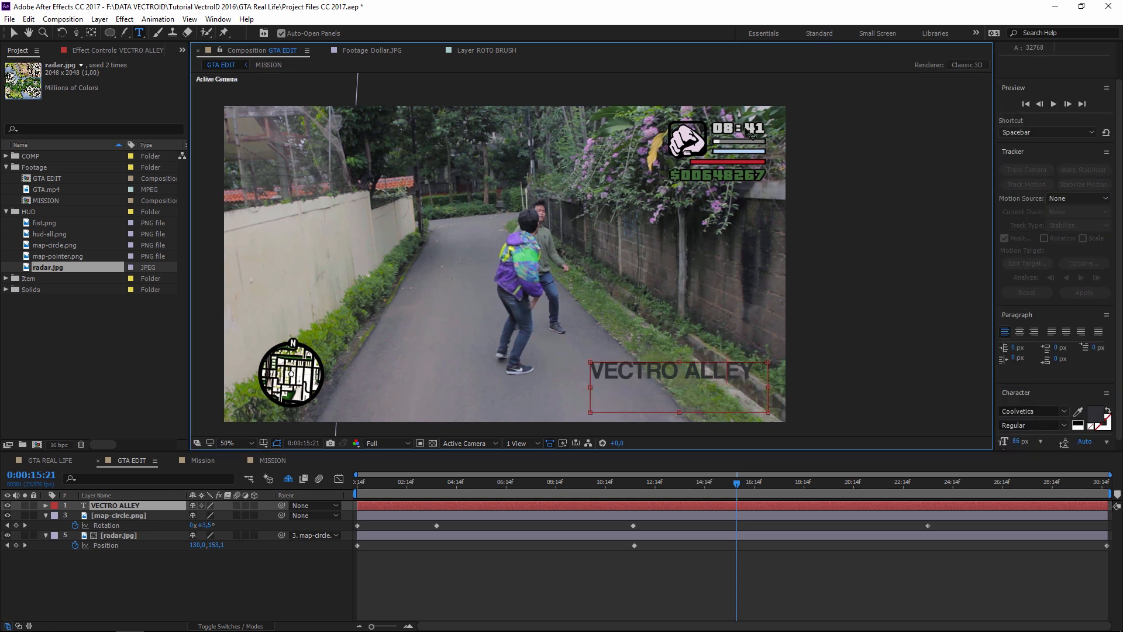
- Set the title font to Pricedown and its fill colour to white
key(ctrl+a)
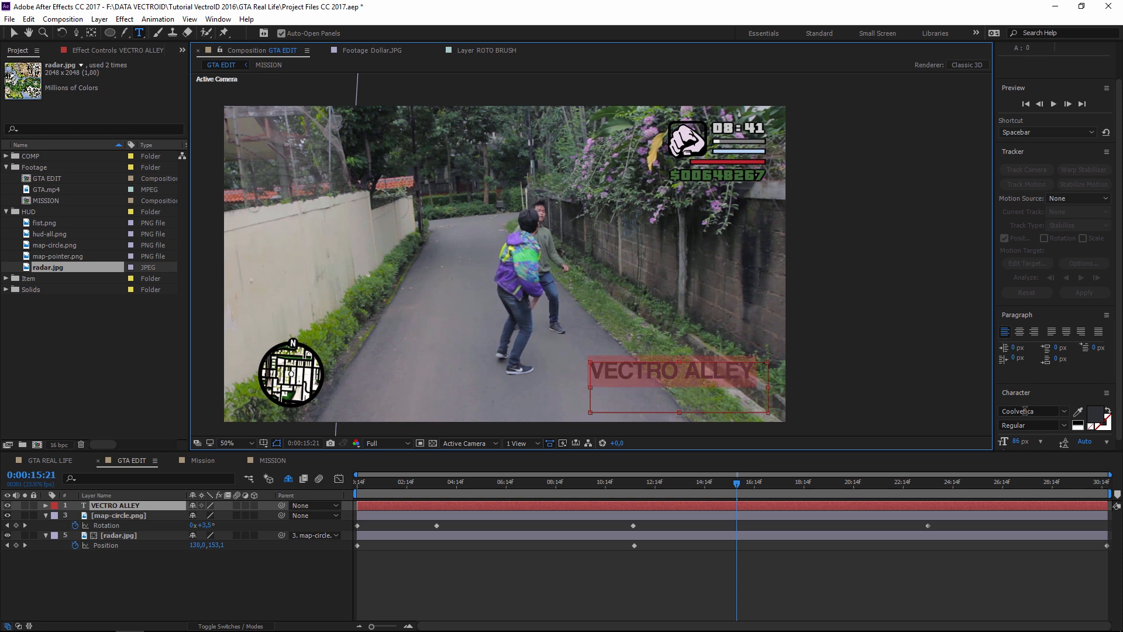
click(1041, 412)
text(Pricedown)
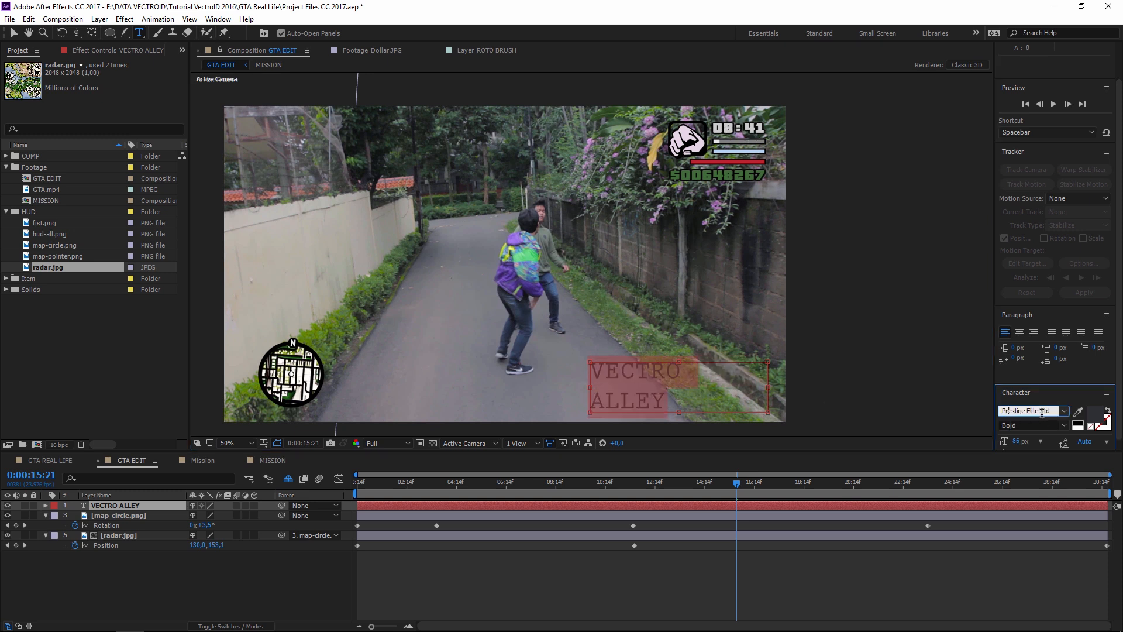
click(1093, 413)
click(723, 258)
click(977, 268)
click(721, 386)
- Fix mistyped text, replacing the title with 'Vectro ALLEY' and committing it
drag(611, 374, 574, 372)
drag(744, 378, 572, 364)
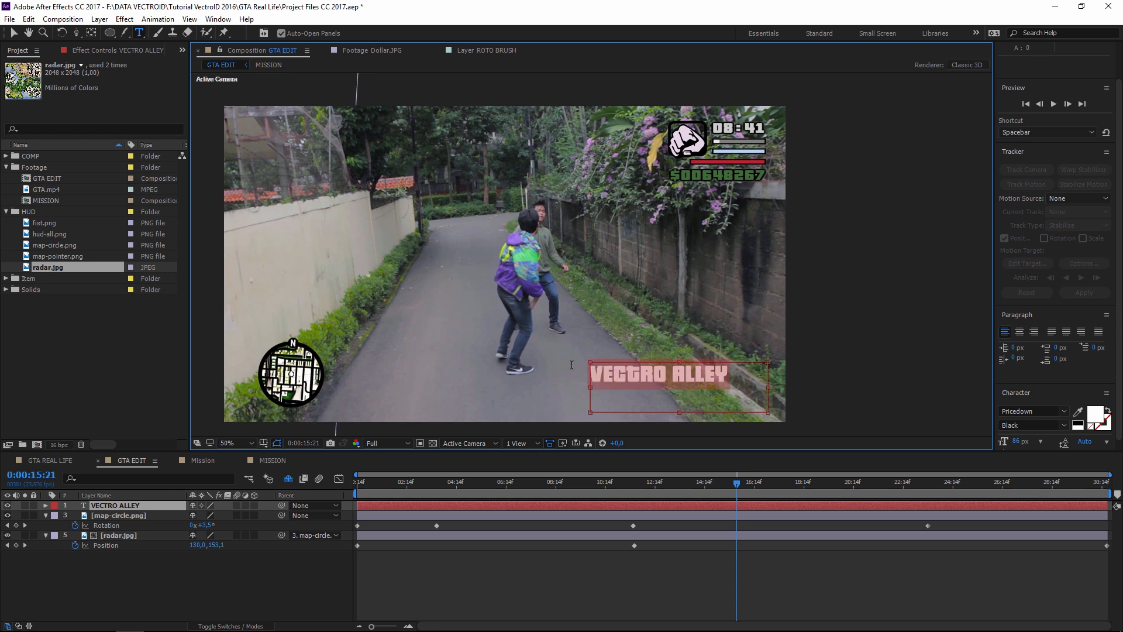
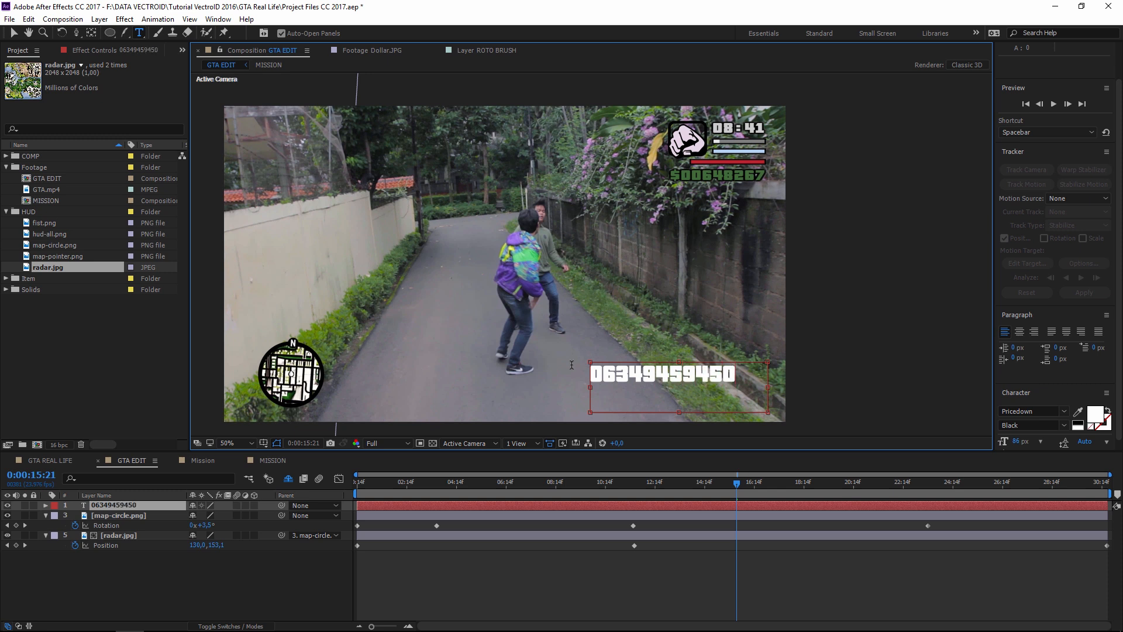
key(ctrl+a)
key(BackSpace)
text(Vectro ALLEY)
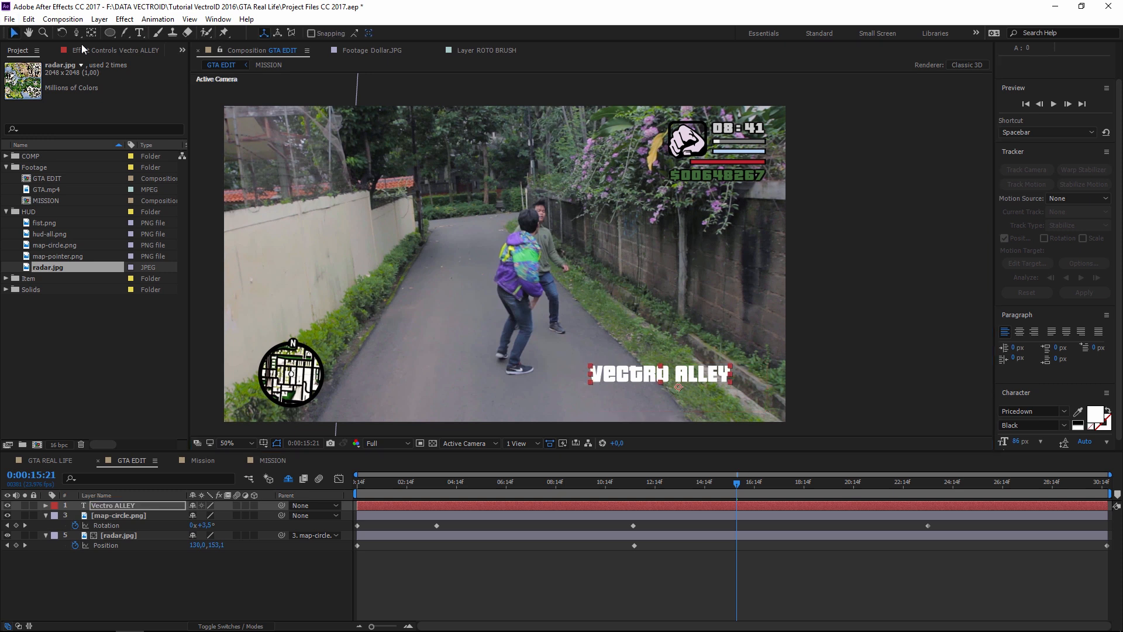
click(14, 32)
- Move the title down into the lower-right corner of the frame
drag(675, 376, 700, 390)
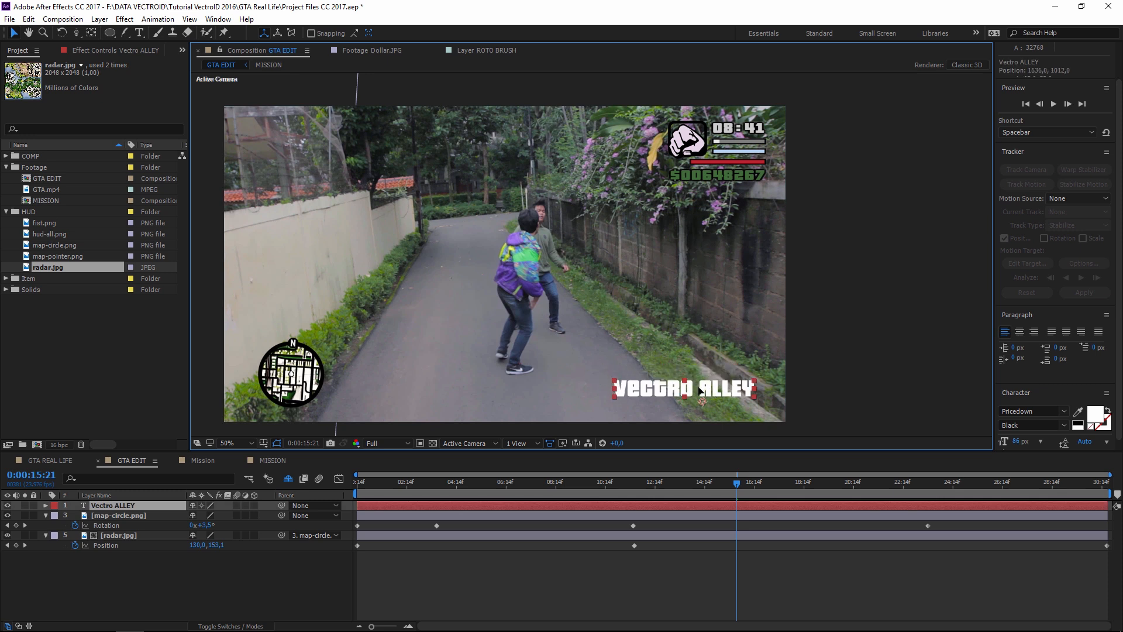
click(850, 297)
scroll(725, 151, up, 3)
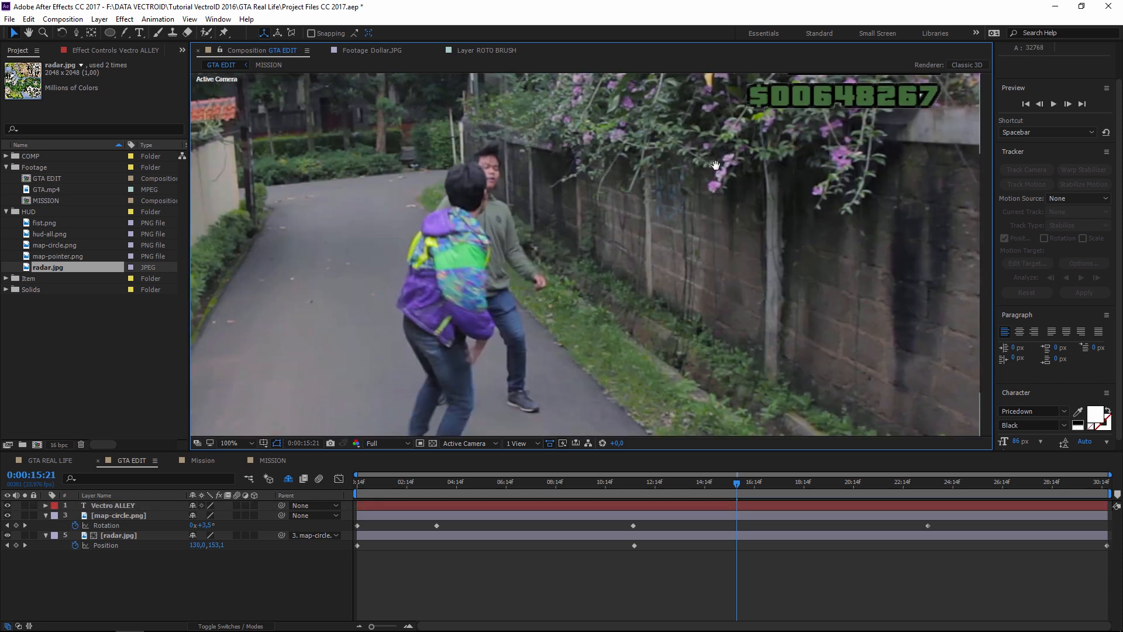
click(689, 202)
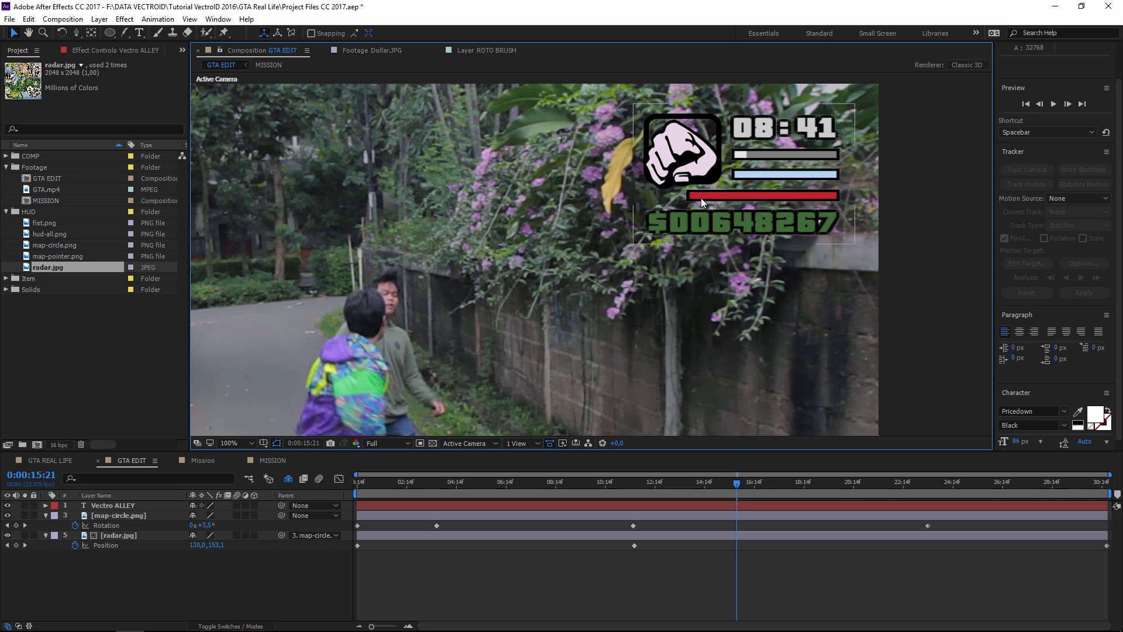
scroll(719, 251, down, 2)
drag(636, 290, 704, 228)
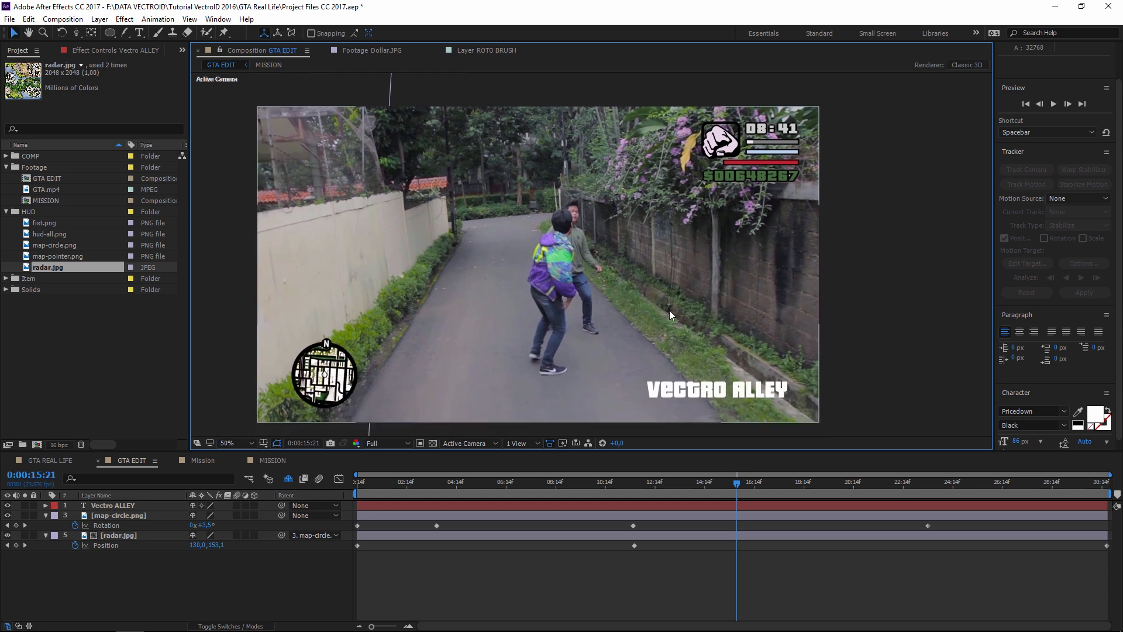
click(719, 390)
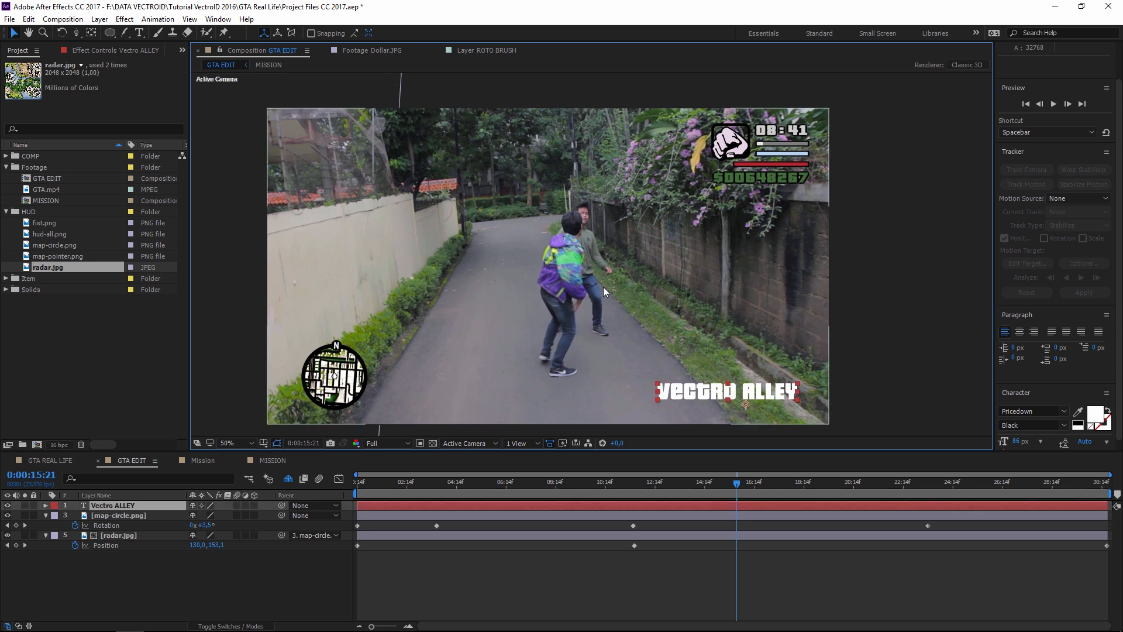
click(882, 173)
click(717, 145)
click(808, 155)
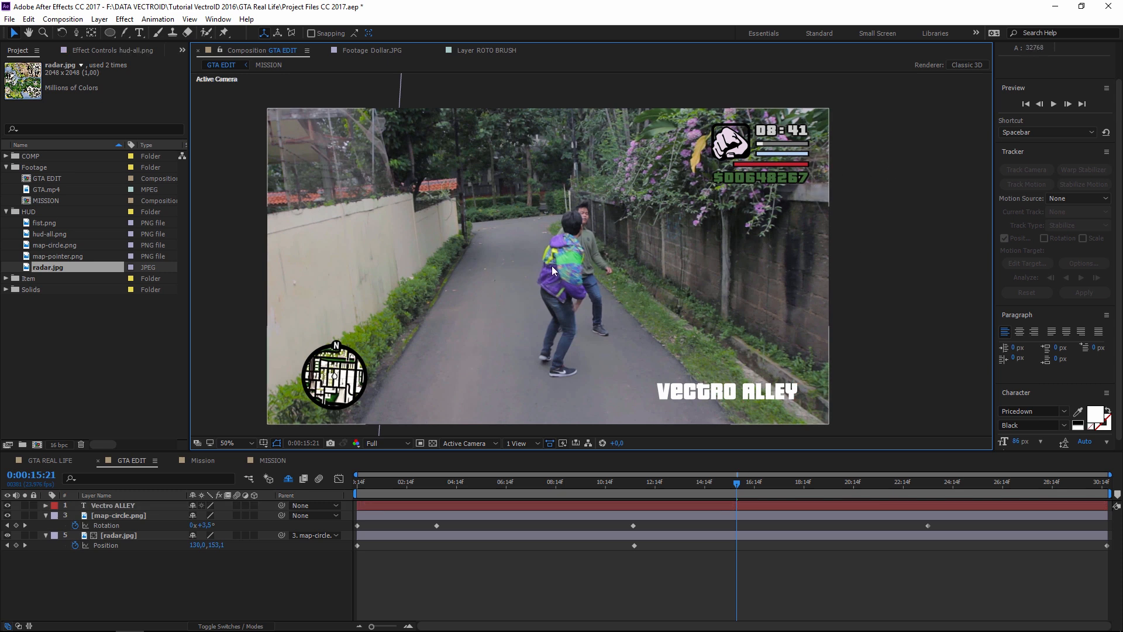
click(250, 258)
drag(250, 257, 239, 241)
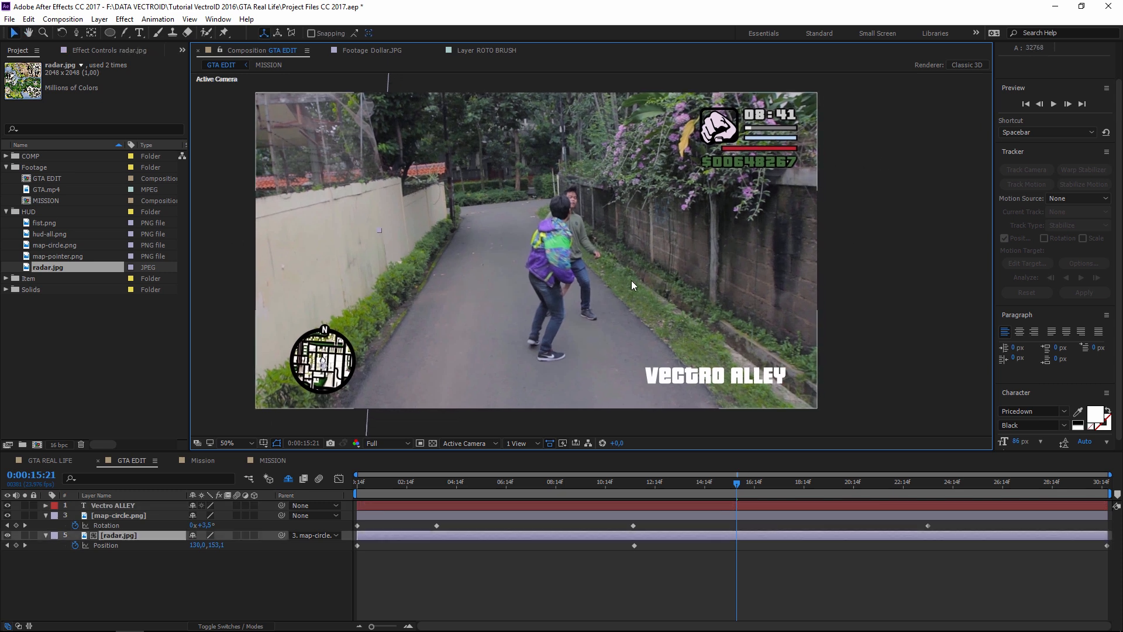